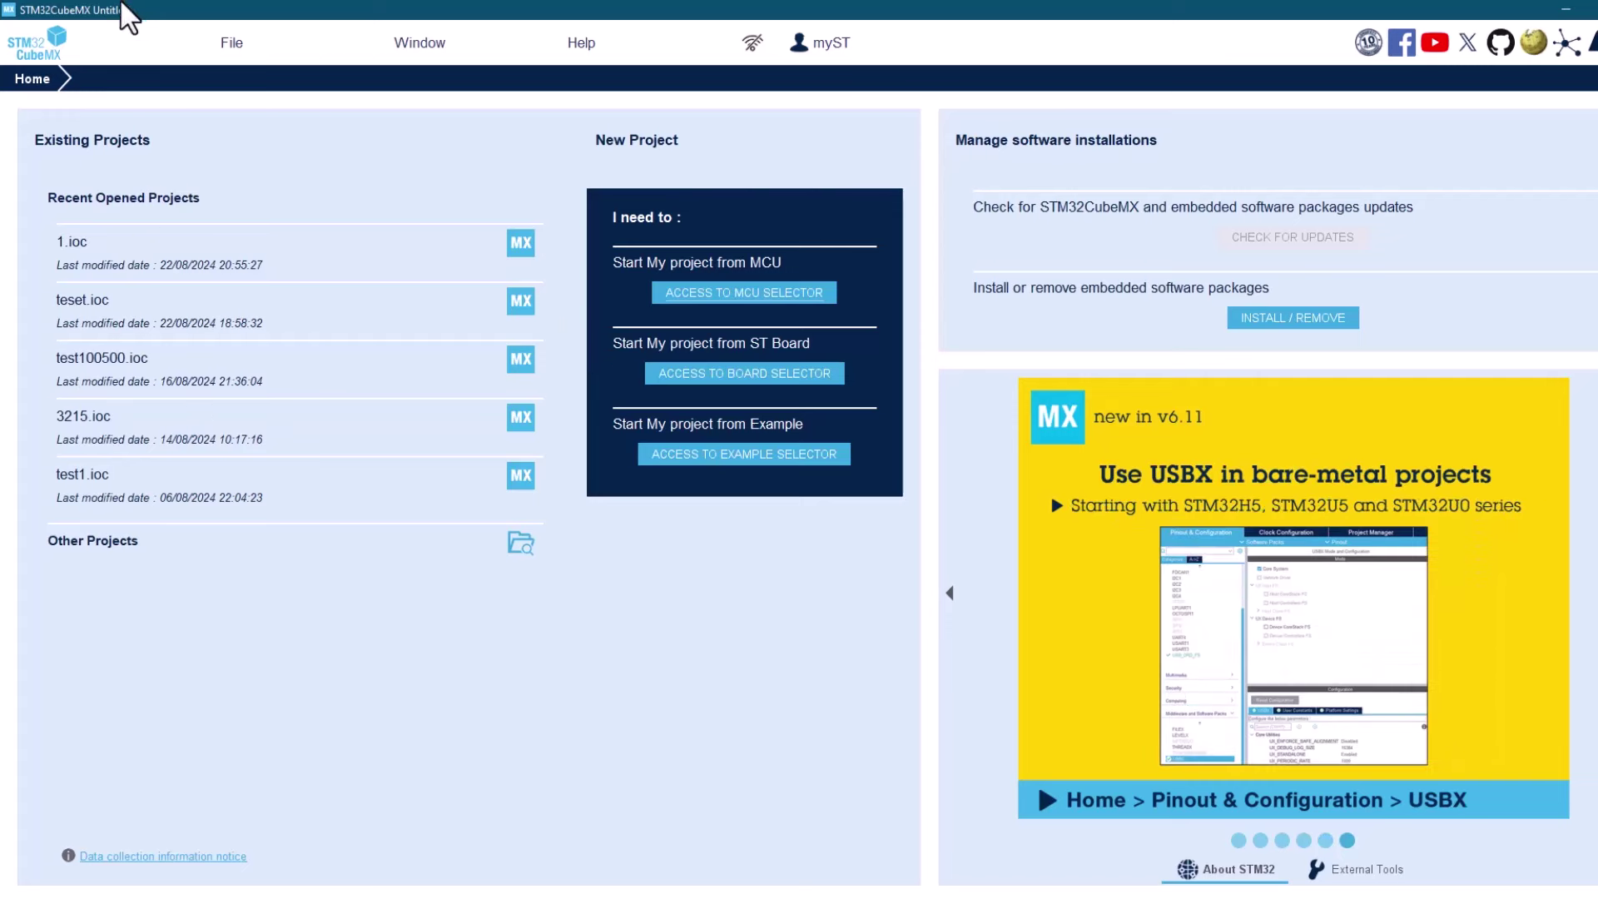
# Step: Show the Outputs pane and hide it again
pyautogui.click(231, 46)
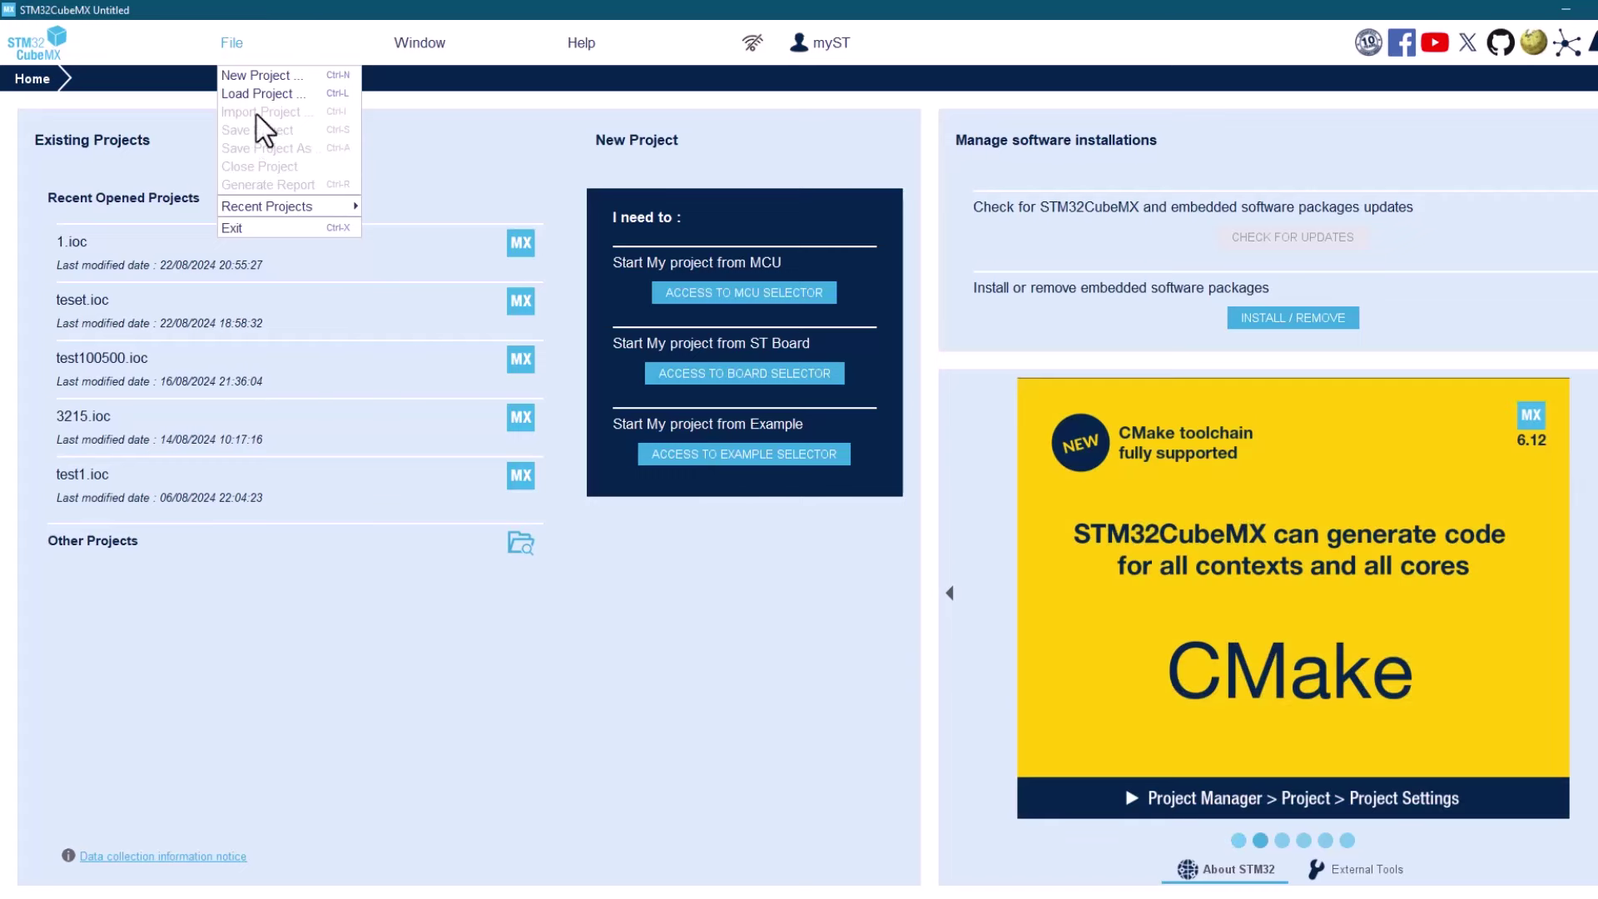
pyautogui.moveTo(408, 48)
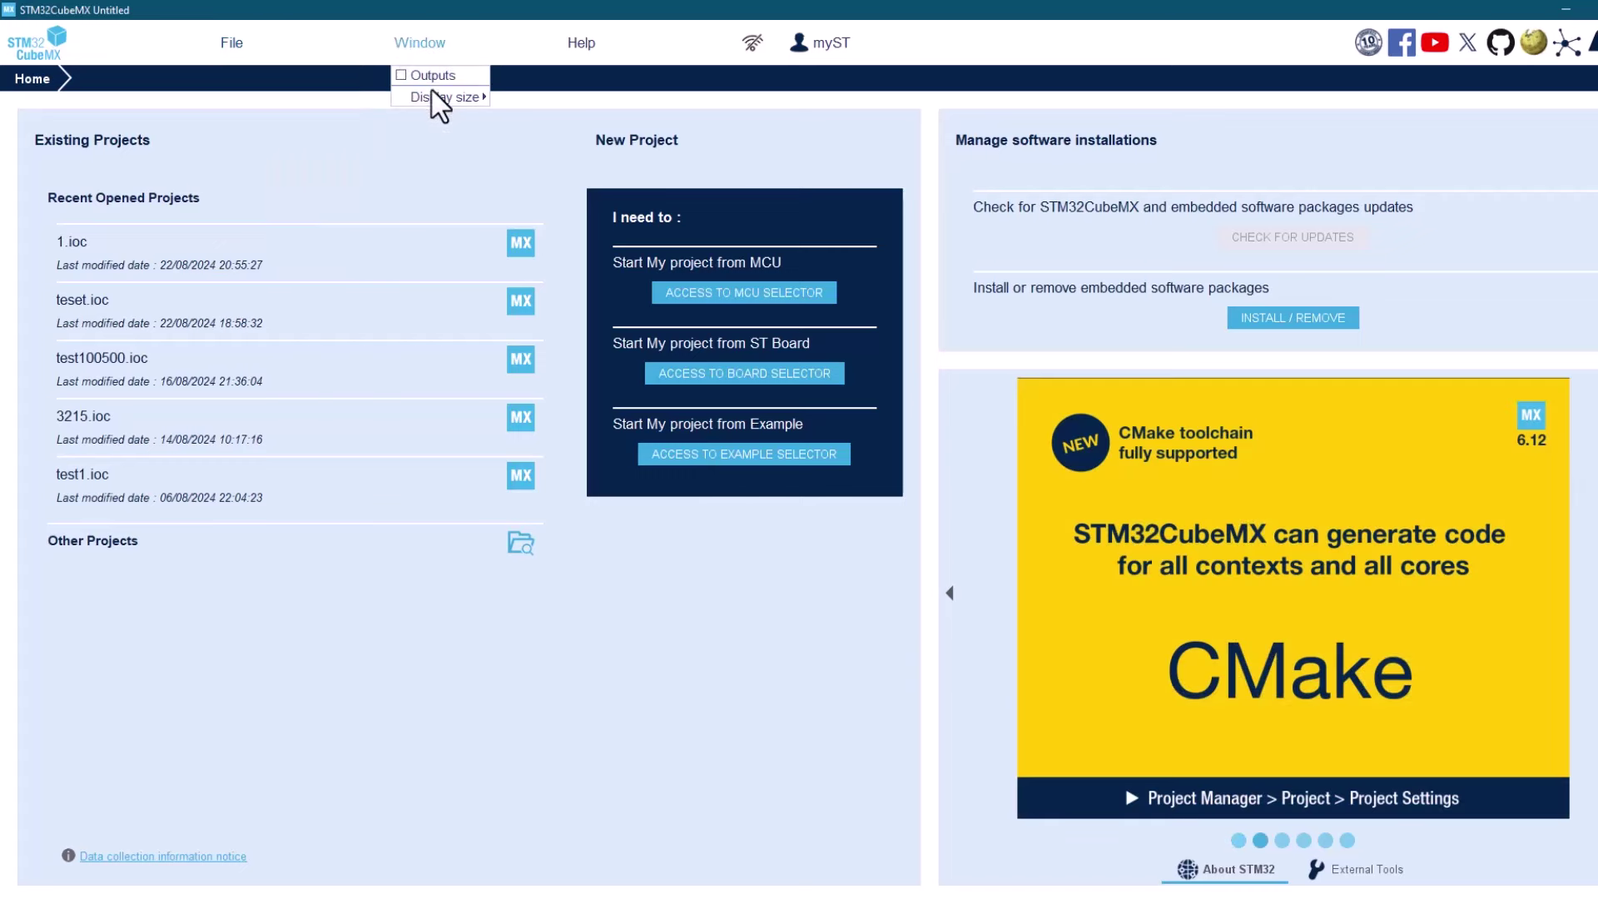
pyautogui.click(425, 77)
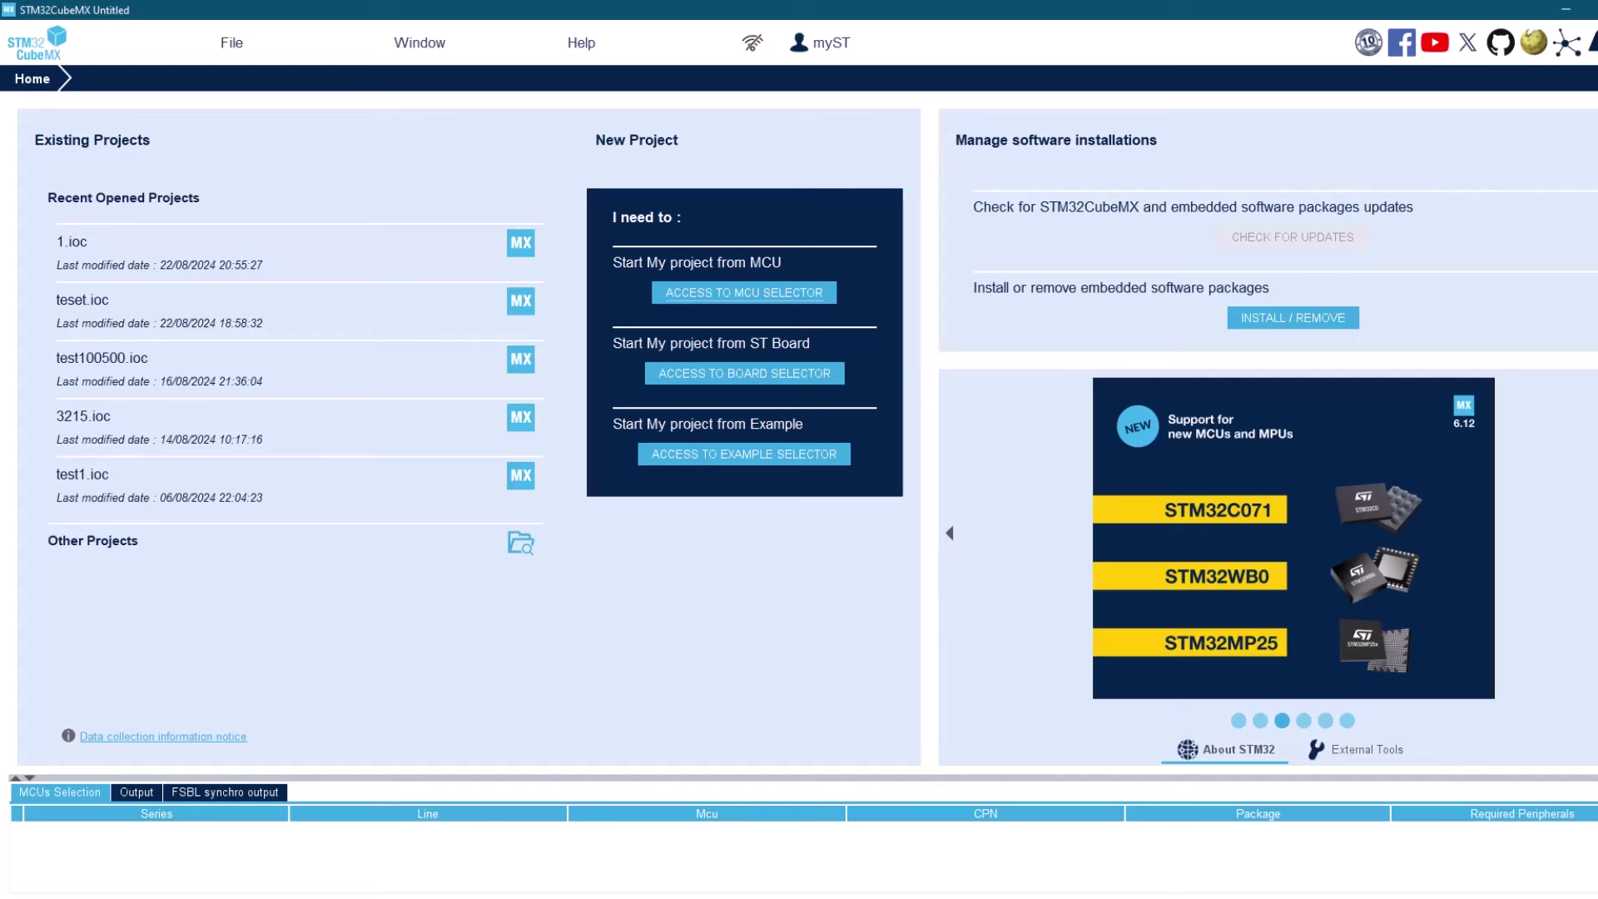
pyautogui.moveTo(433, 35)
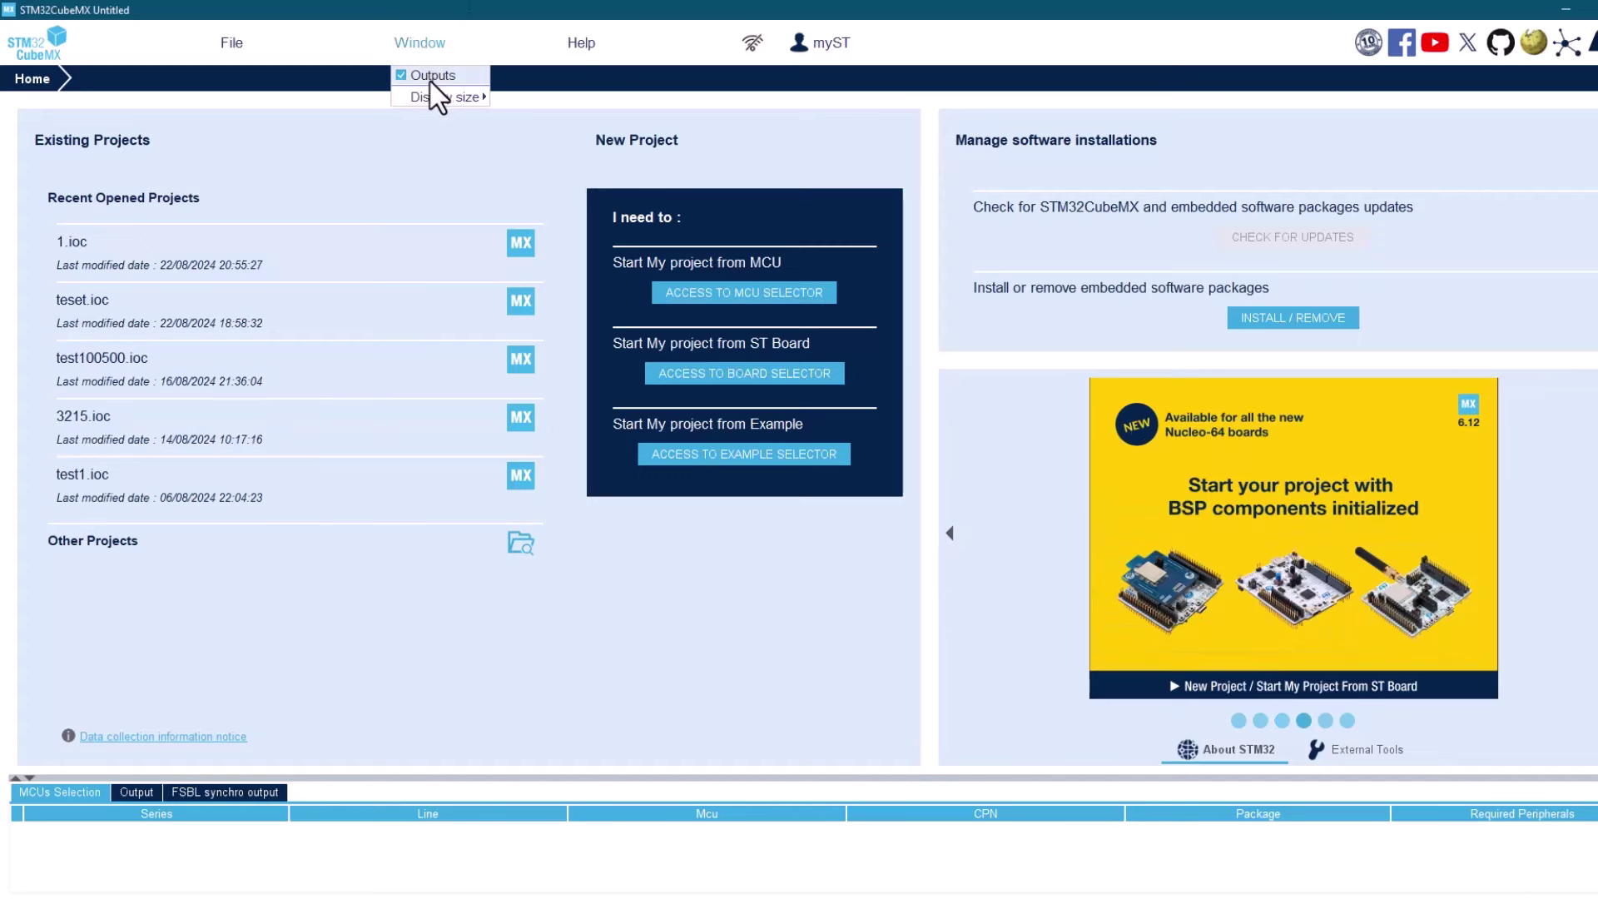
pyautogui.click(428, 78)
# Step: Open the UM1718 user manual from the built-in help, skim through its pages and put the browser away
pyautogui.moveTo(582, 48)
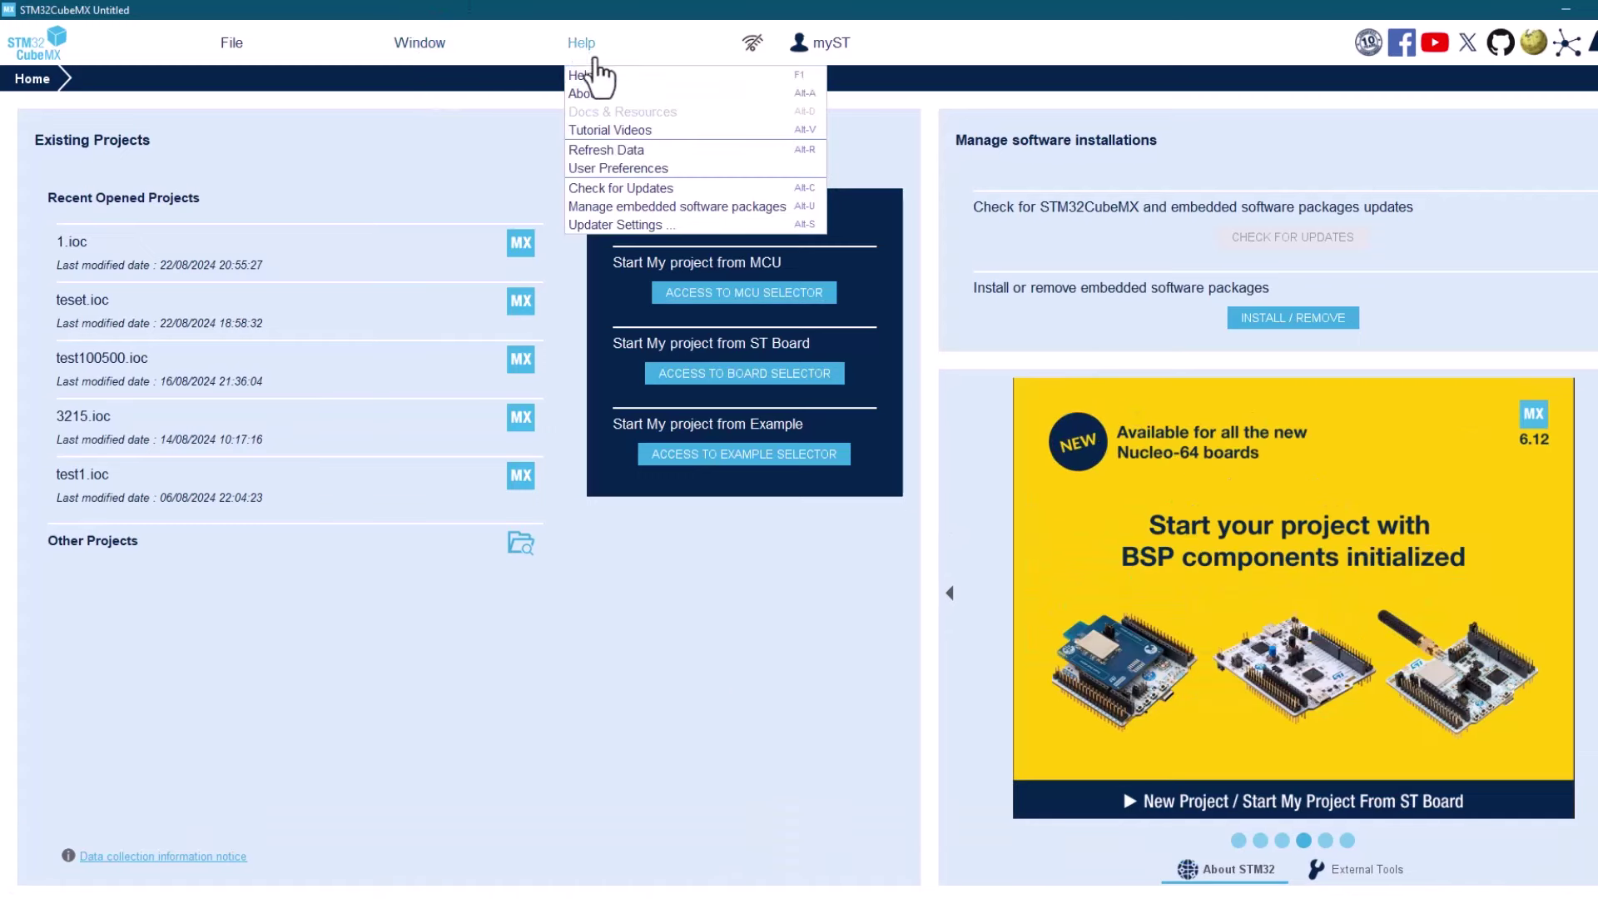
pyautogui.click(607, 76)
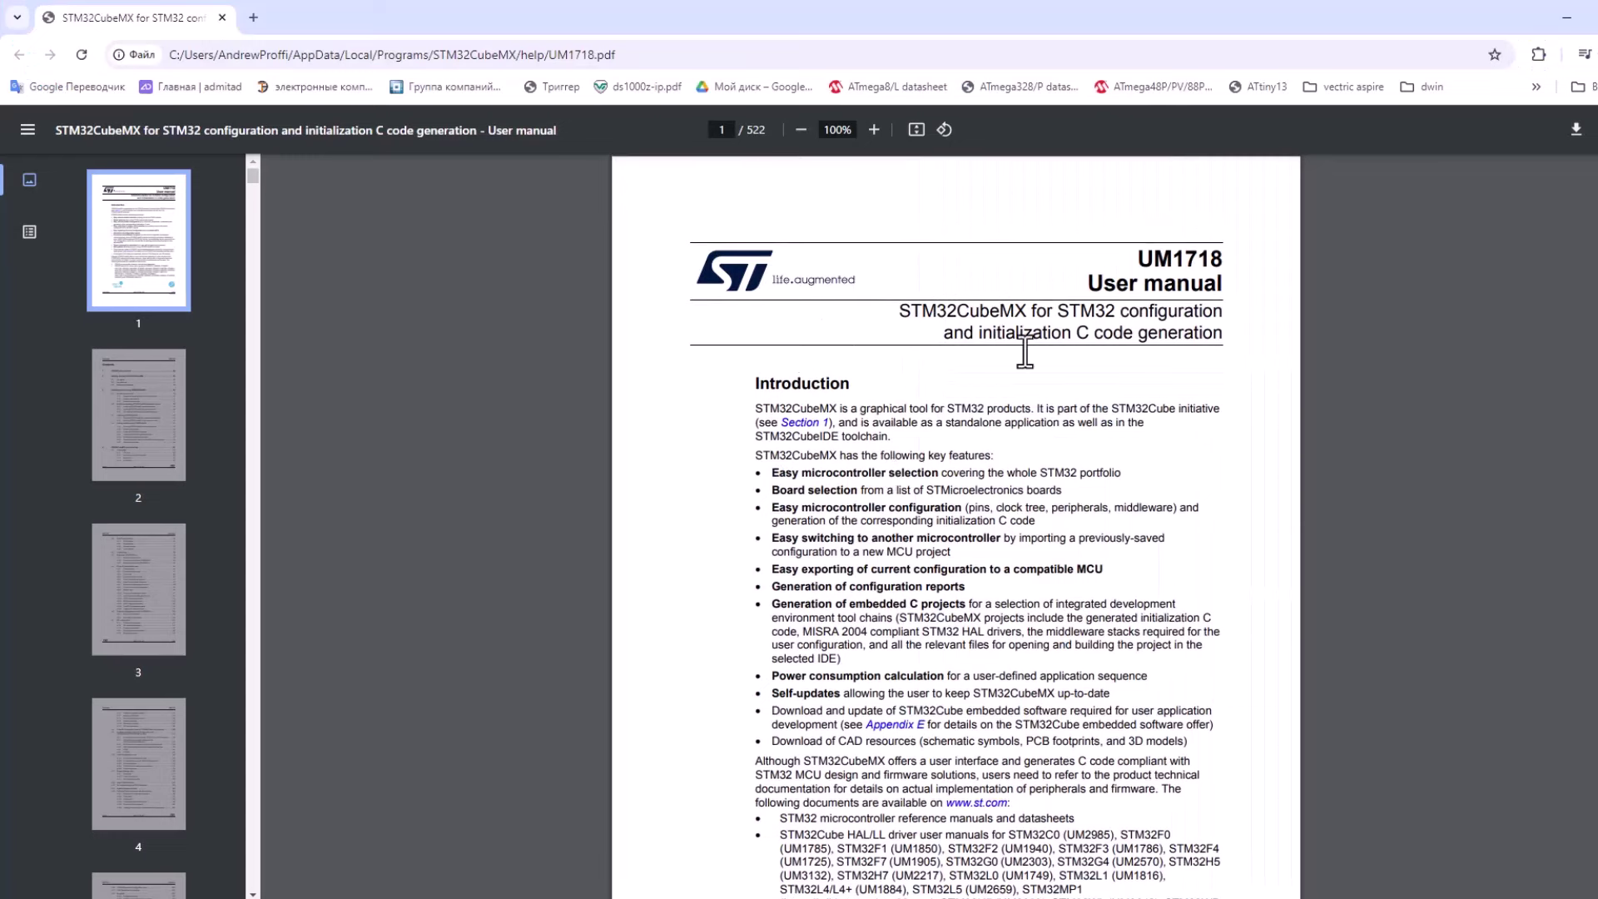
pyautogui.moveTo(945, 312); pyautogui.dragTo(1019, 308)
pyautogui.scroll(-20, 1416, 338)
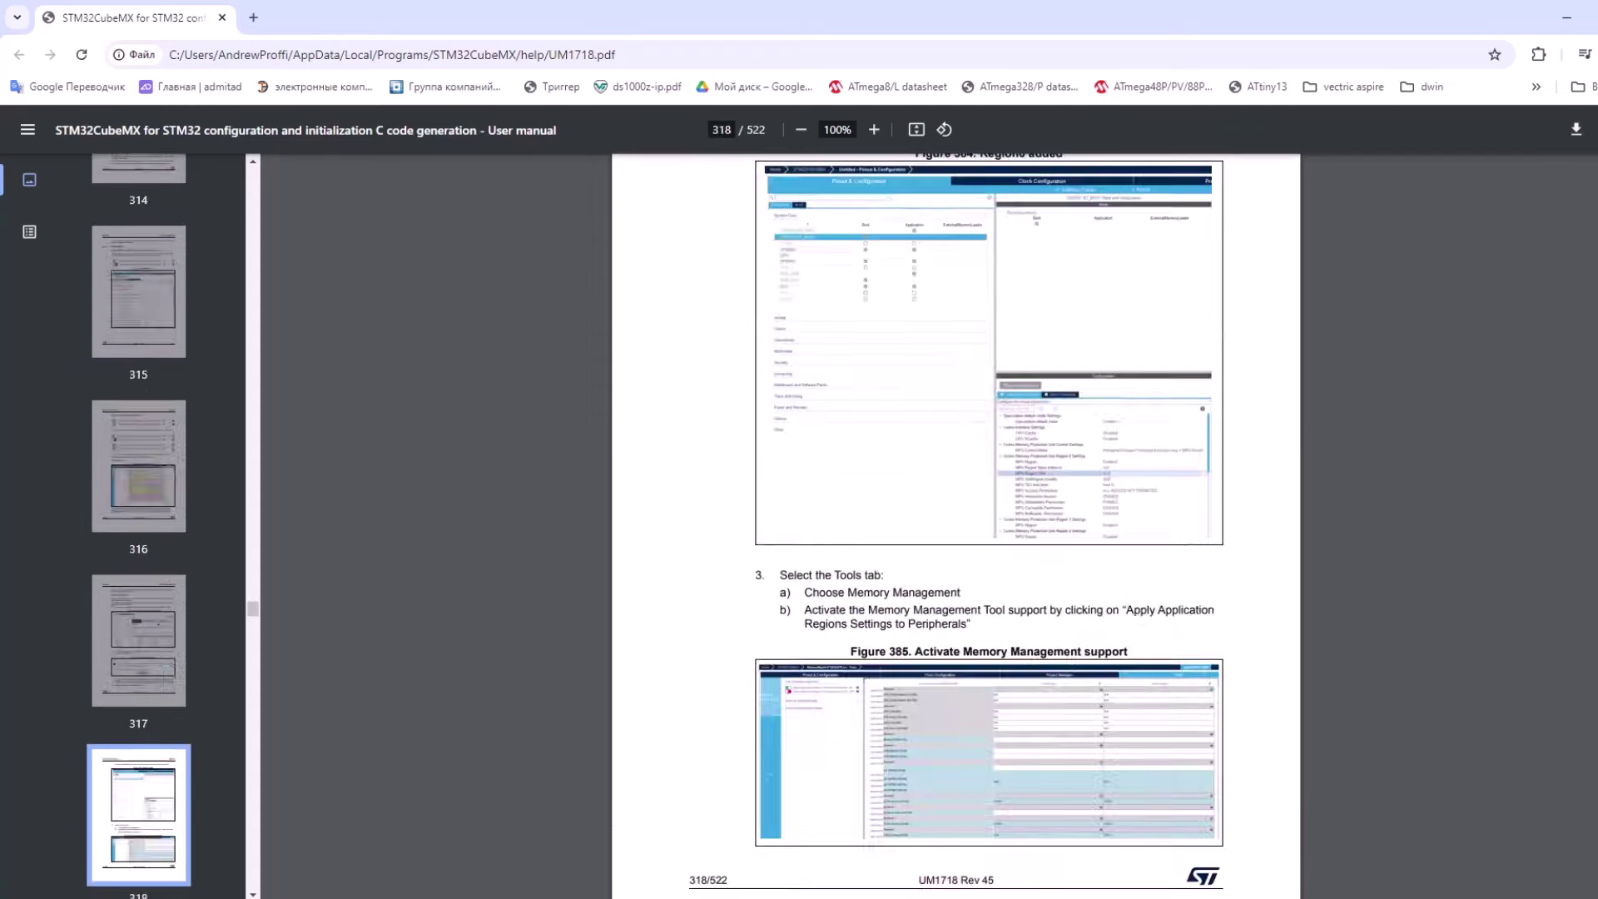
pyautogui.scroll(-20, 955, 524)
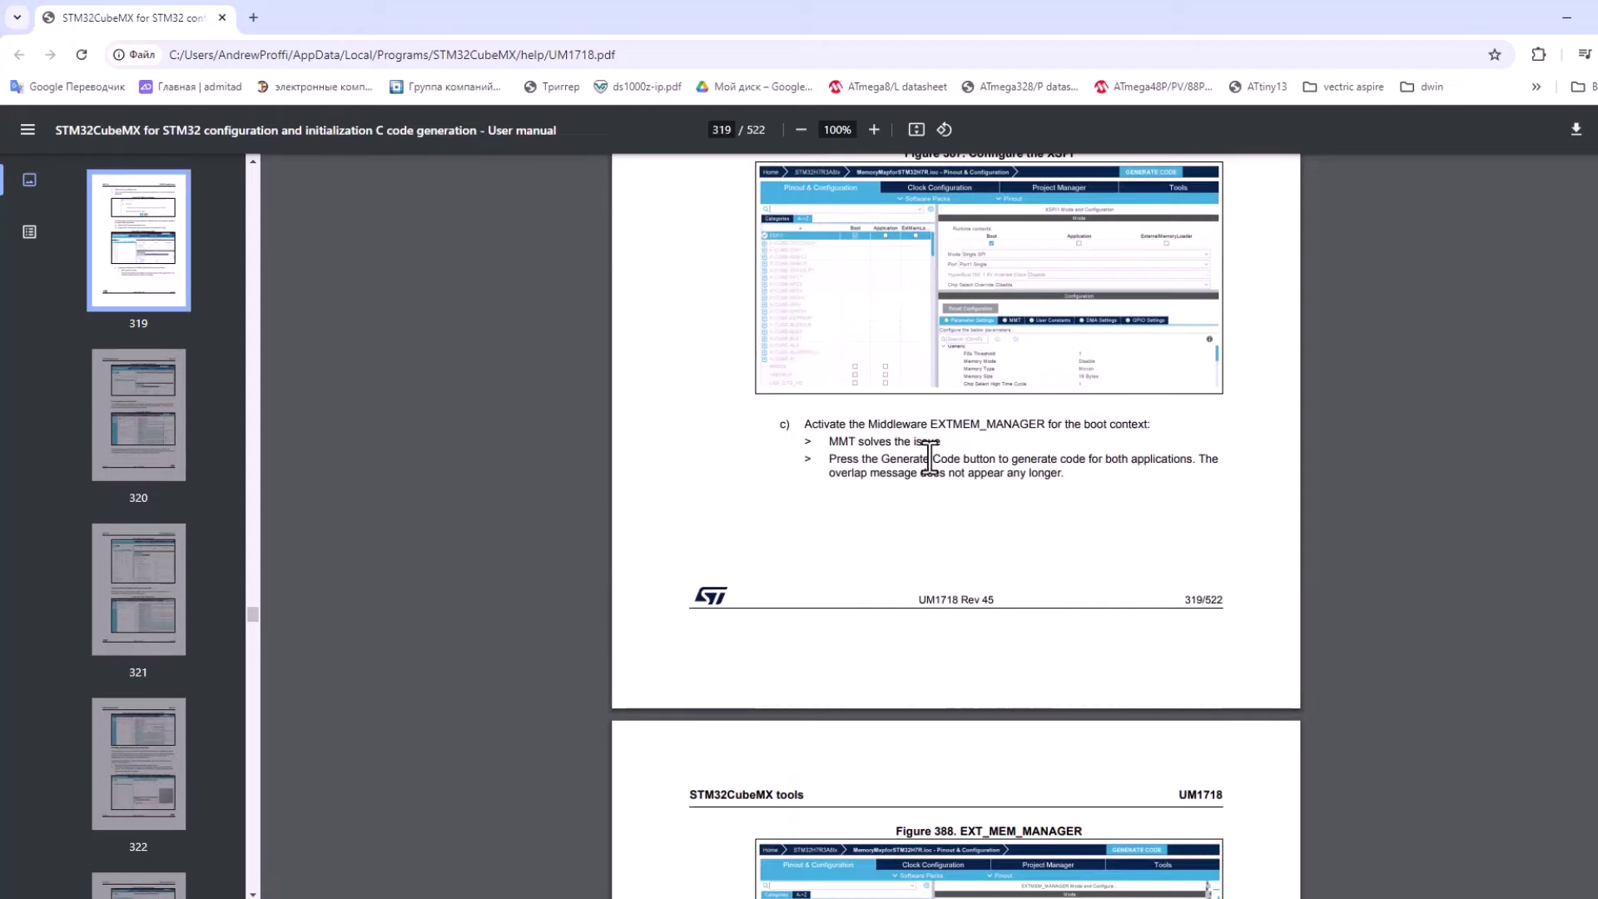
pyautogui.click(1571, 15)
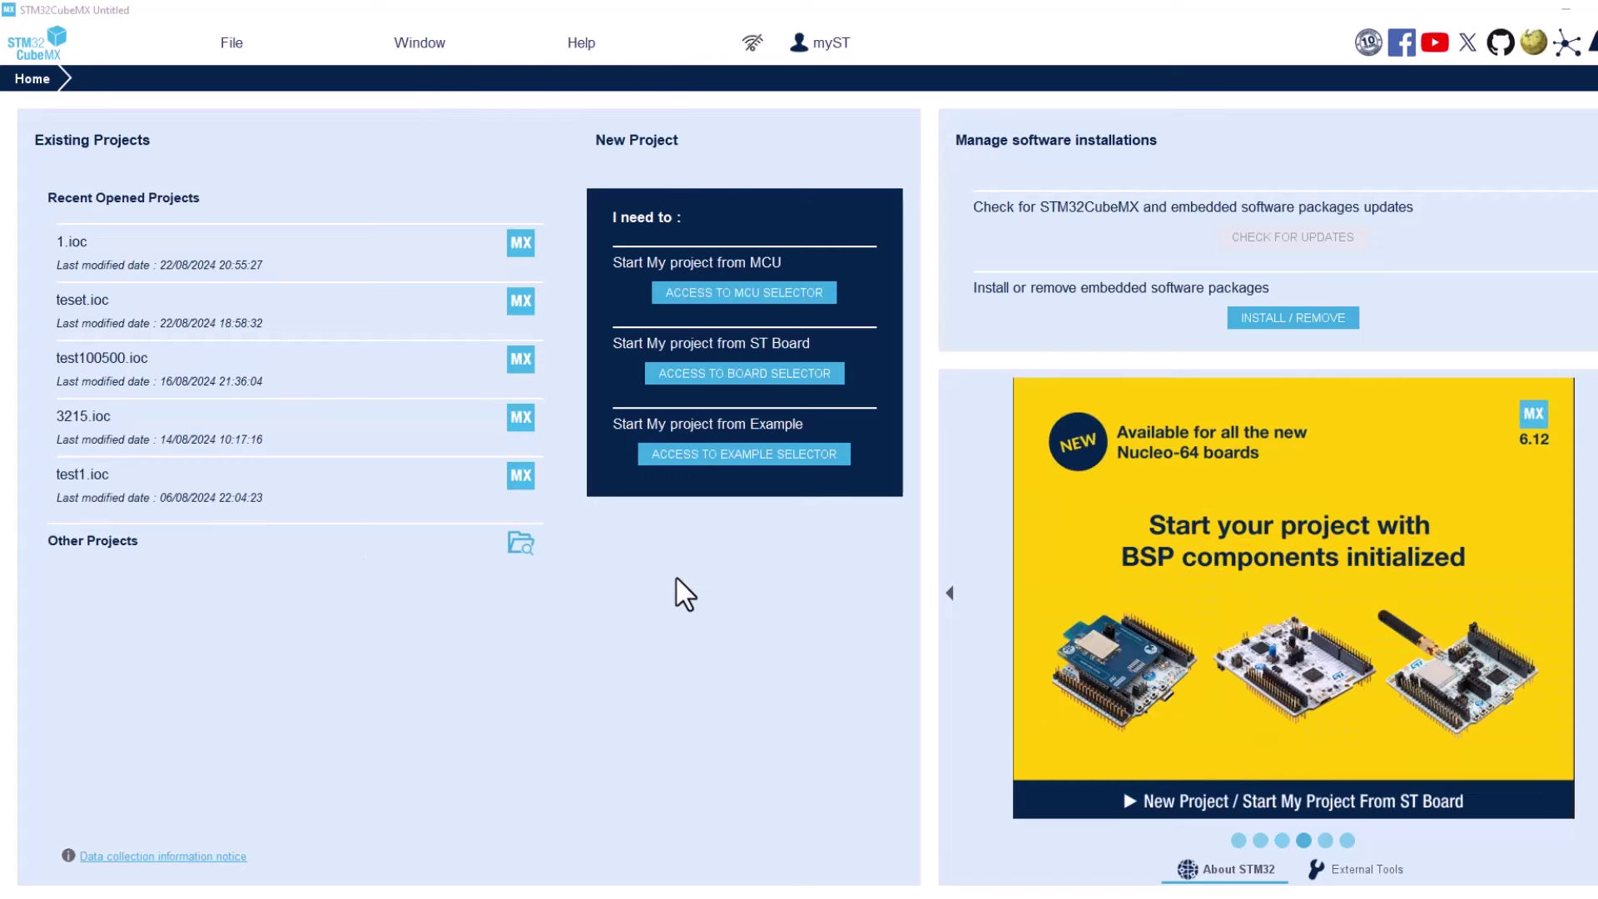
pyautogui.click(581, 43)
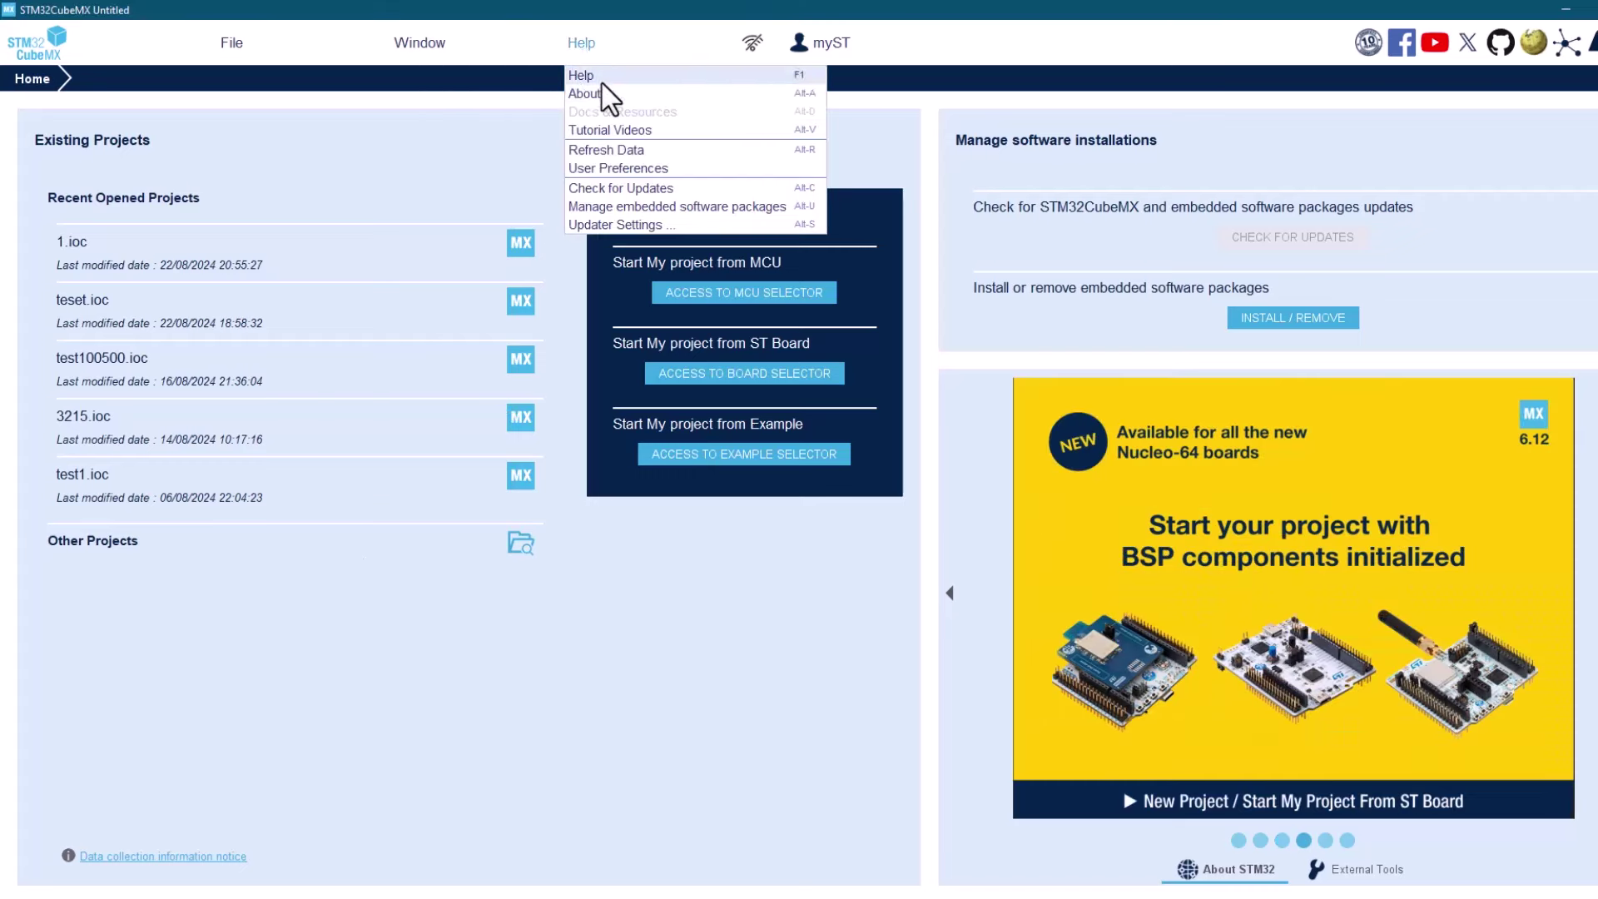
pyautogui.click(662, 167)
pyautogui.press('Escape')
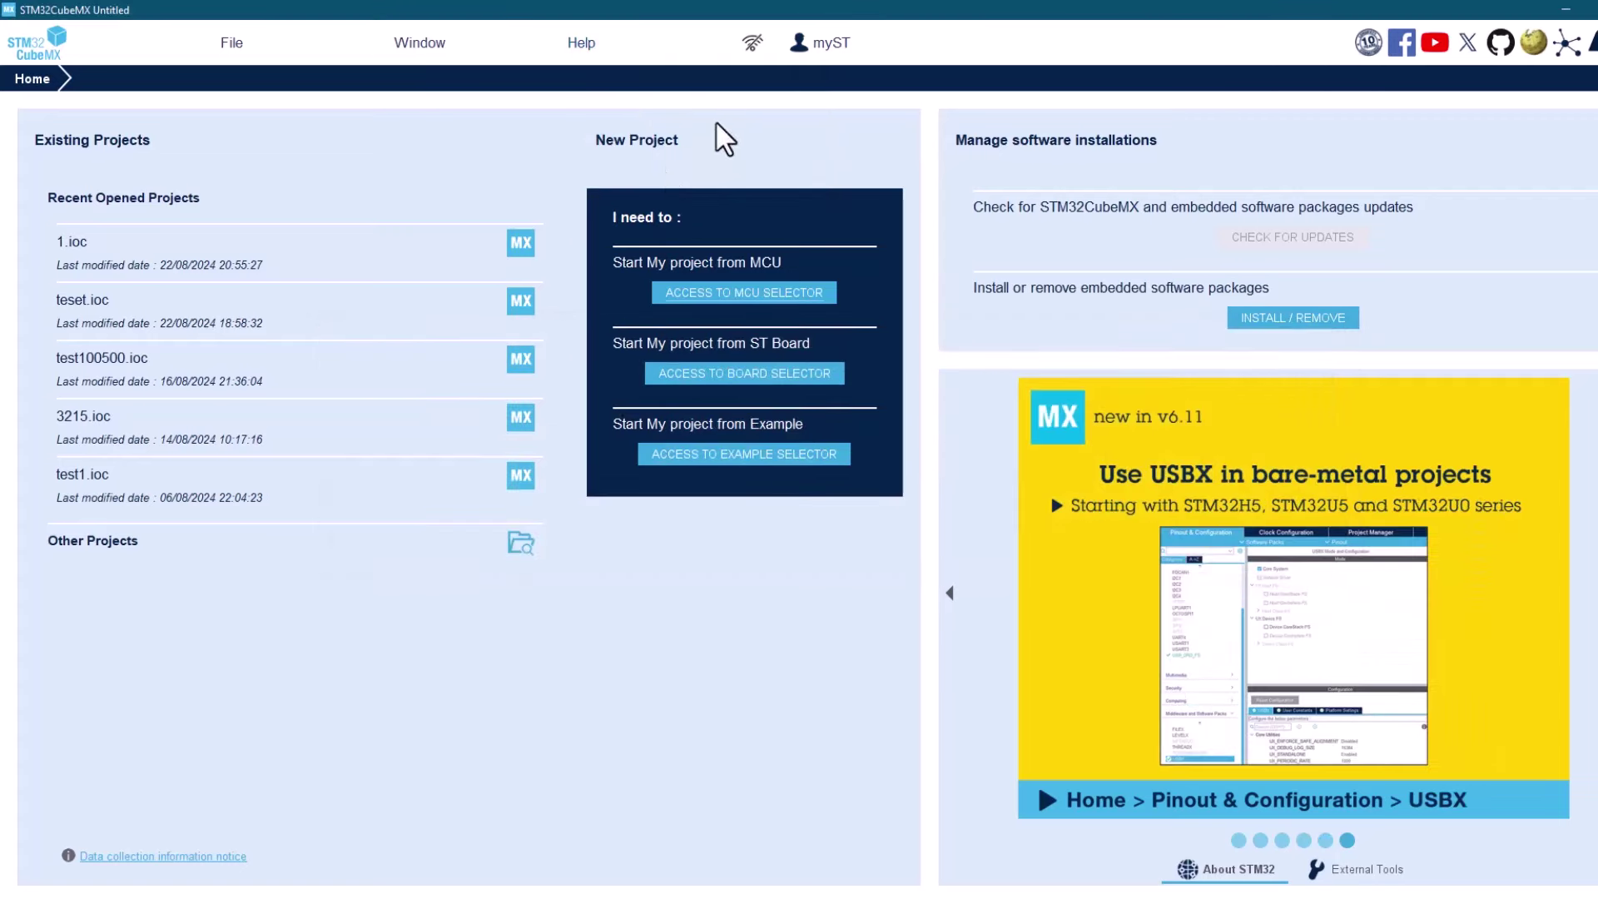
# Step: Check for updates to STM32CubeMX and its embedded software packages, then close the update manager
pyautogui.click(585, 46)
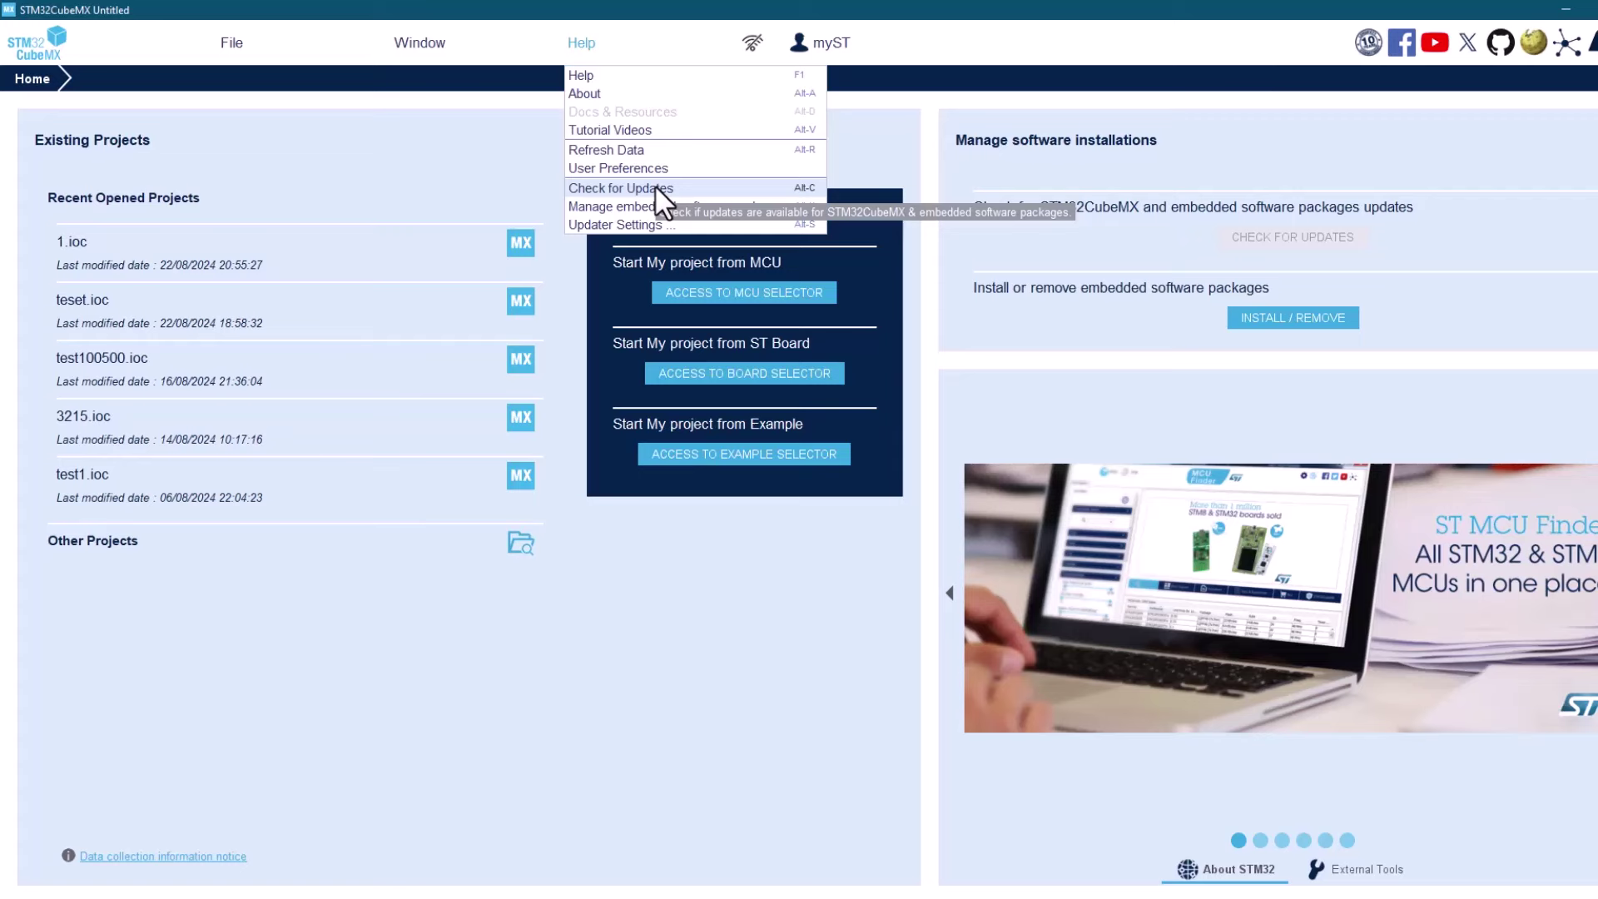
pyautogui.click(655, 188)
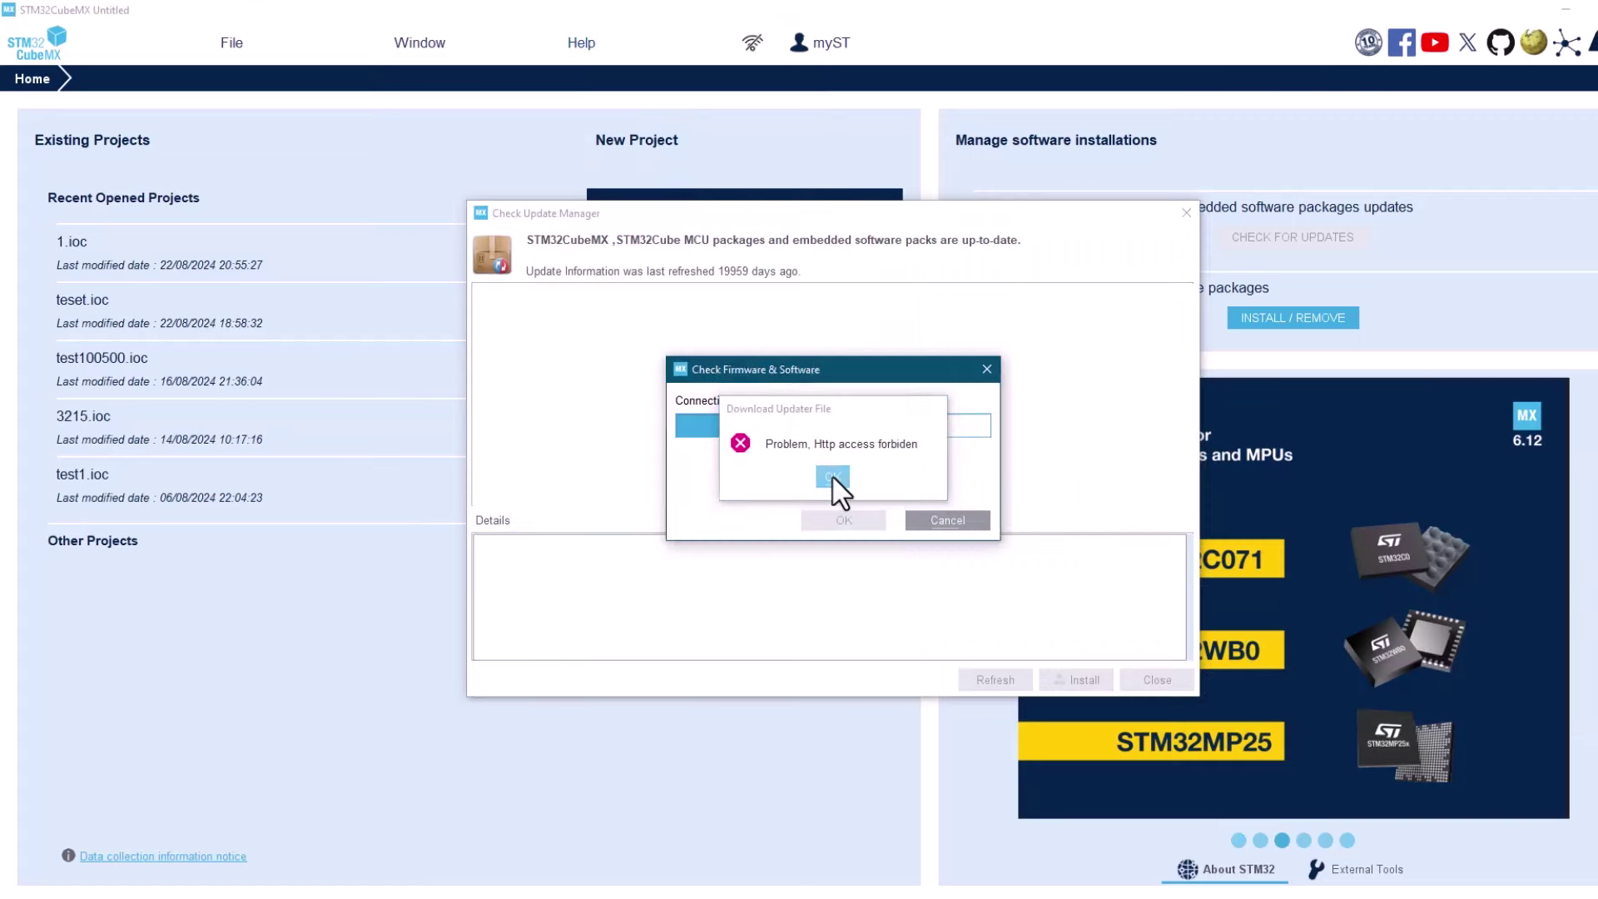
pyautogui.click(832, 478)
pyautogui.click(1155, 677)
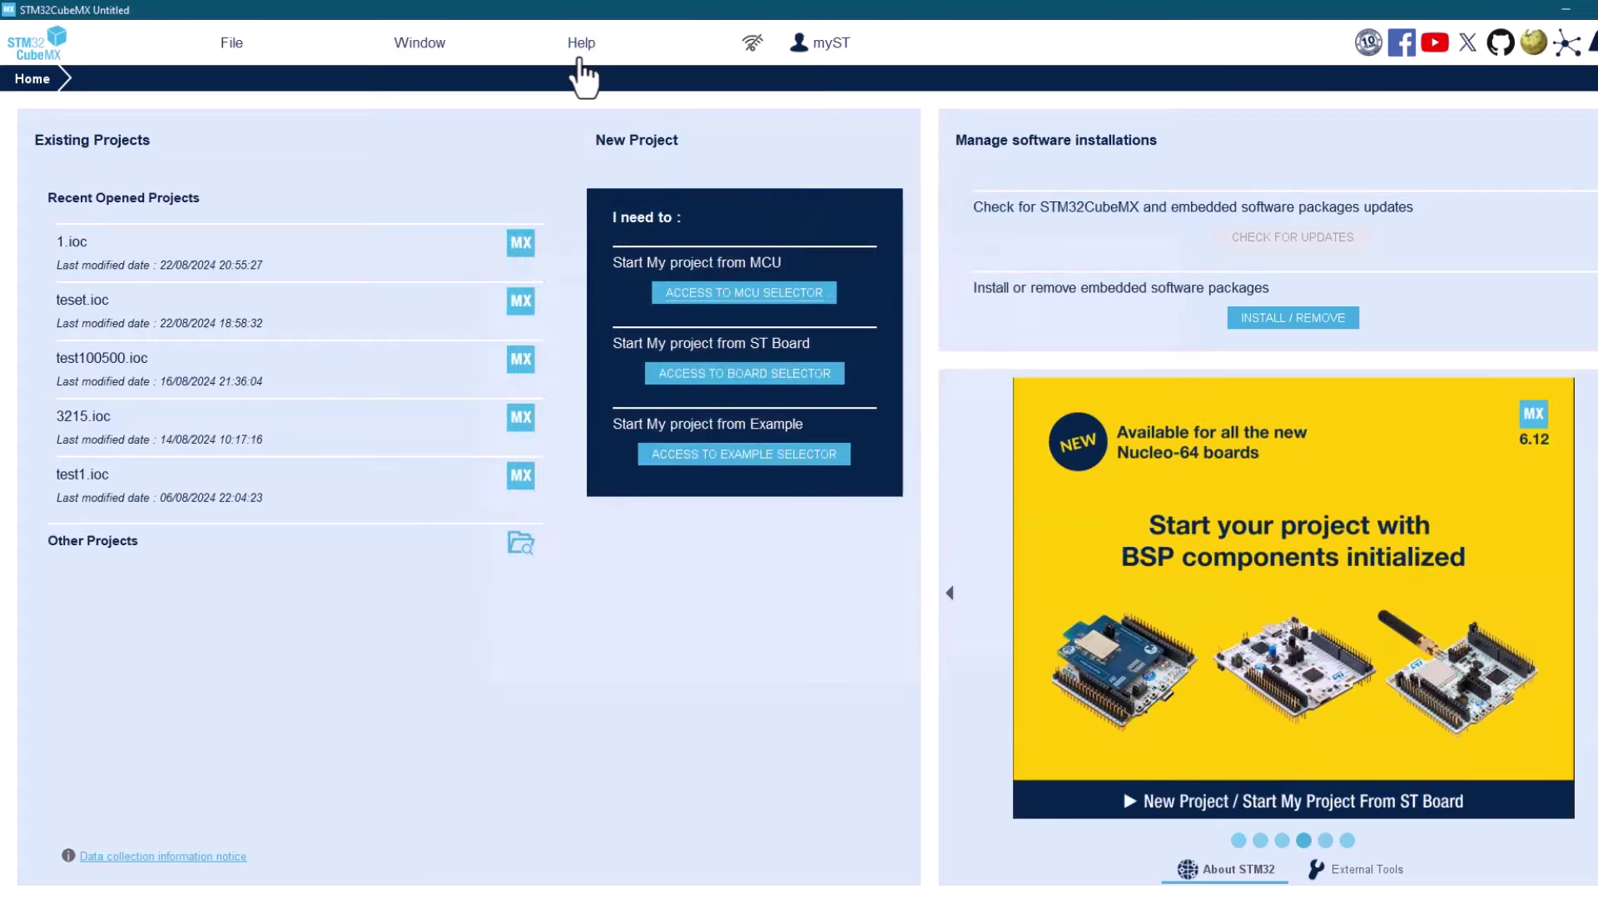
# Step: Open the embedded software packages manager and collapse the STM32C0 package group
pyautogui.click(577, 51)
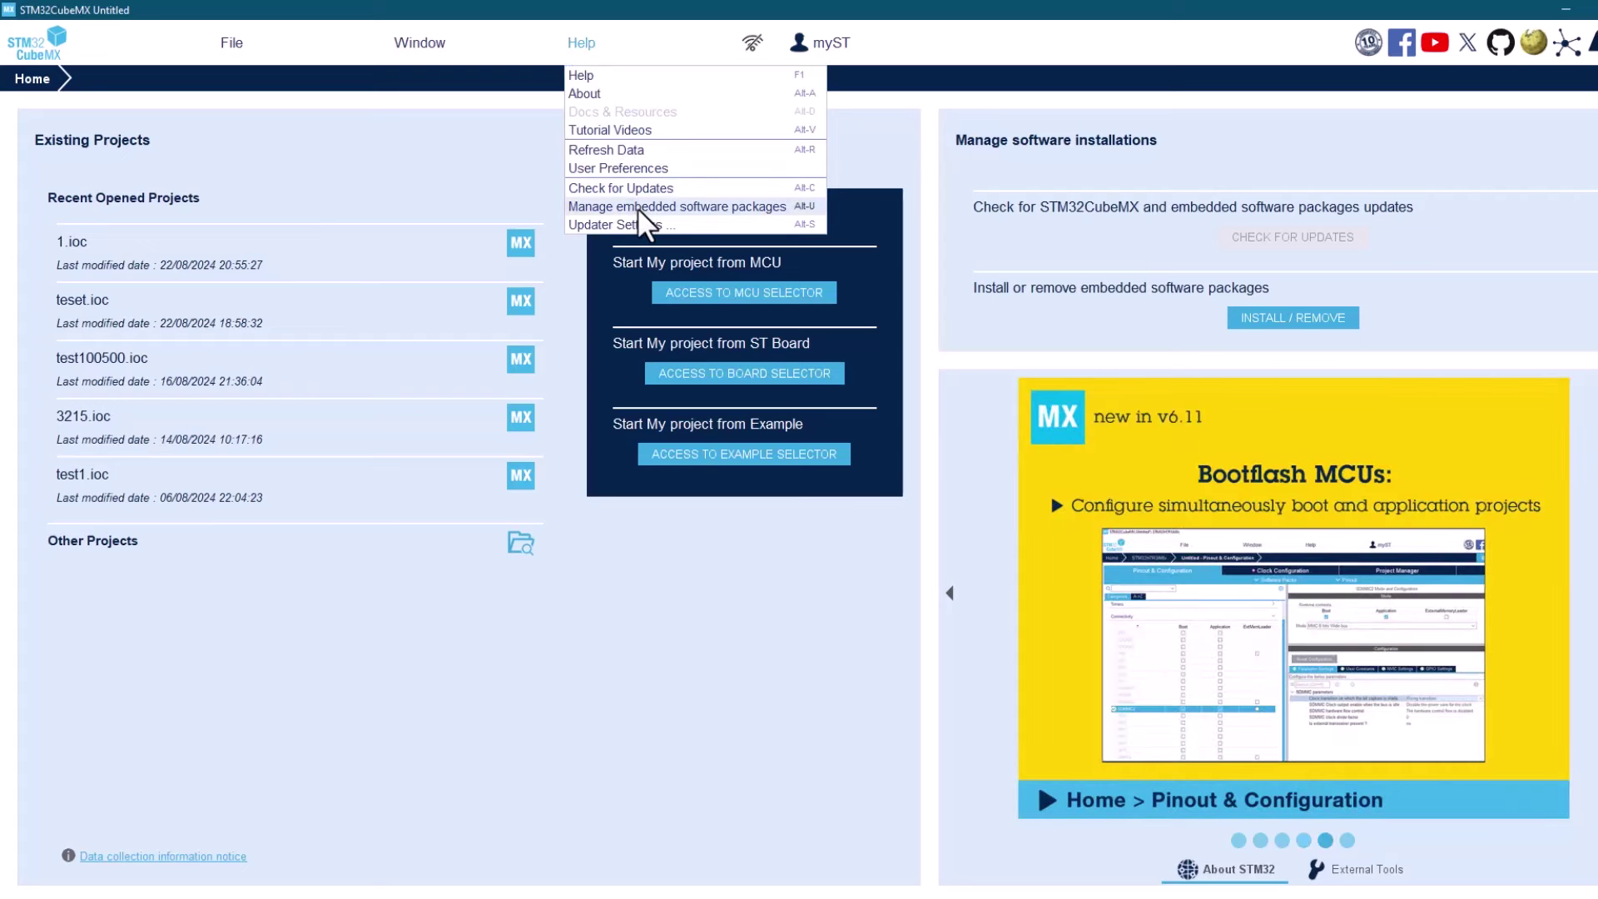
pyautogui.click(637, 208)
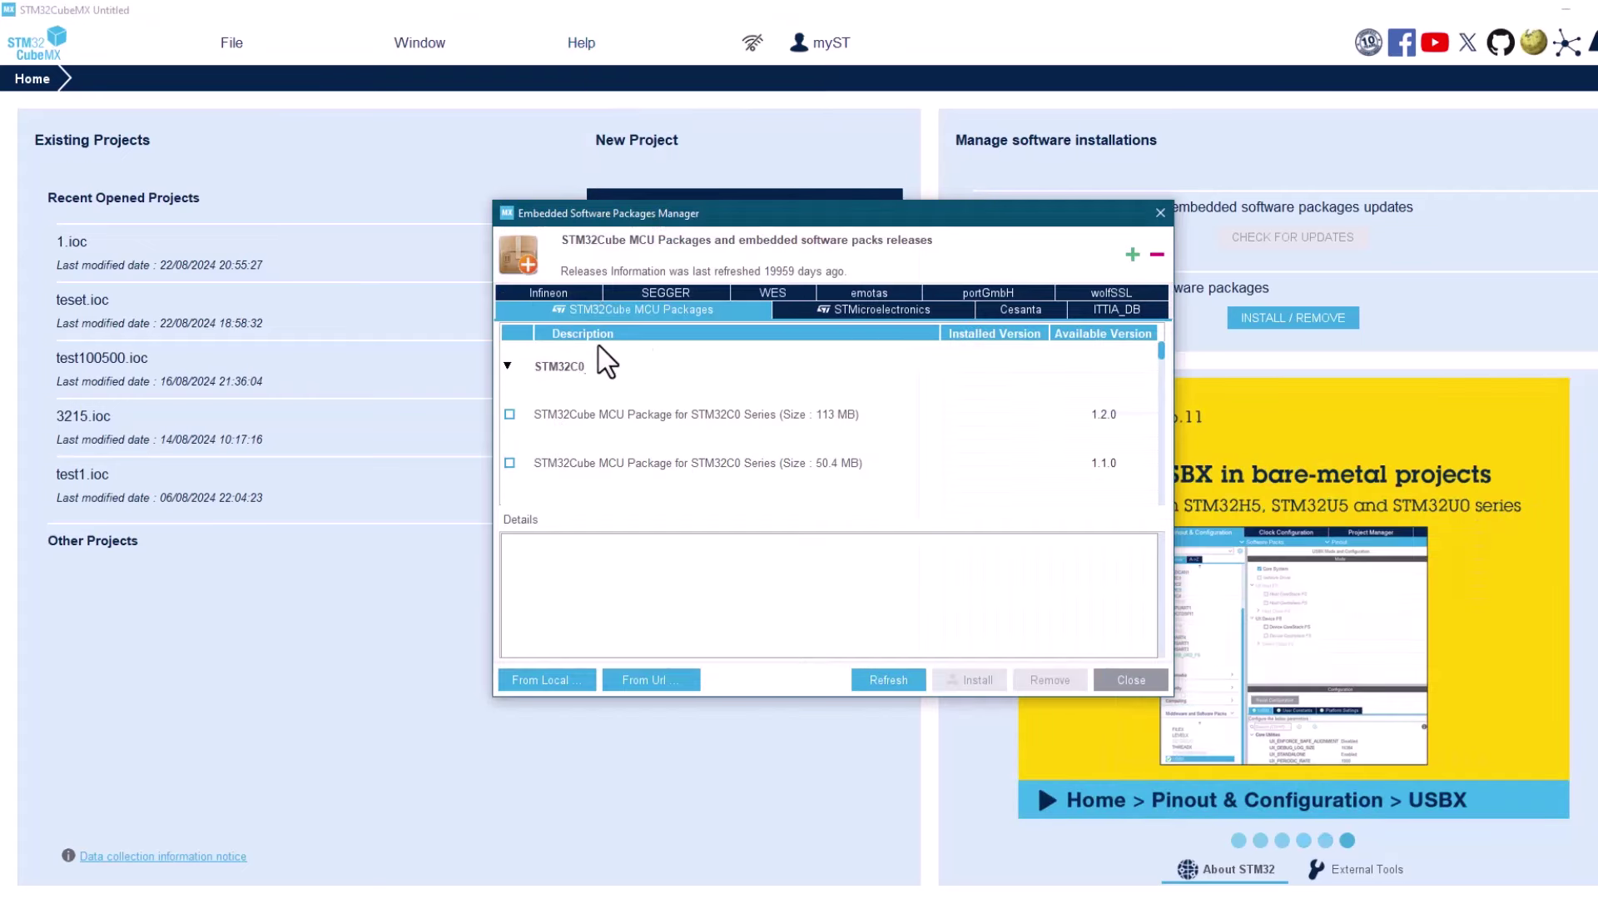
pyautogui.scroll(-1, 707, 442)
pyautogui.scroll(1, 649, 433)
pyautogui.click(507, 366)
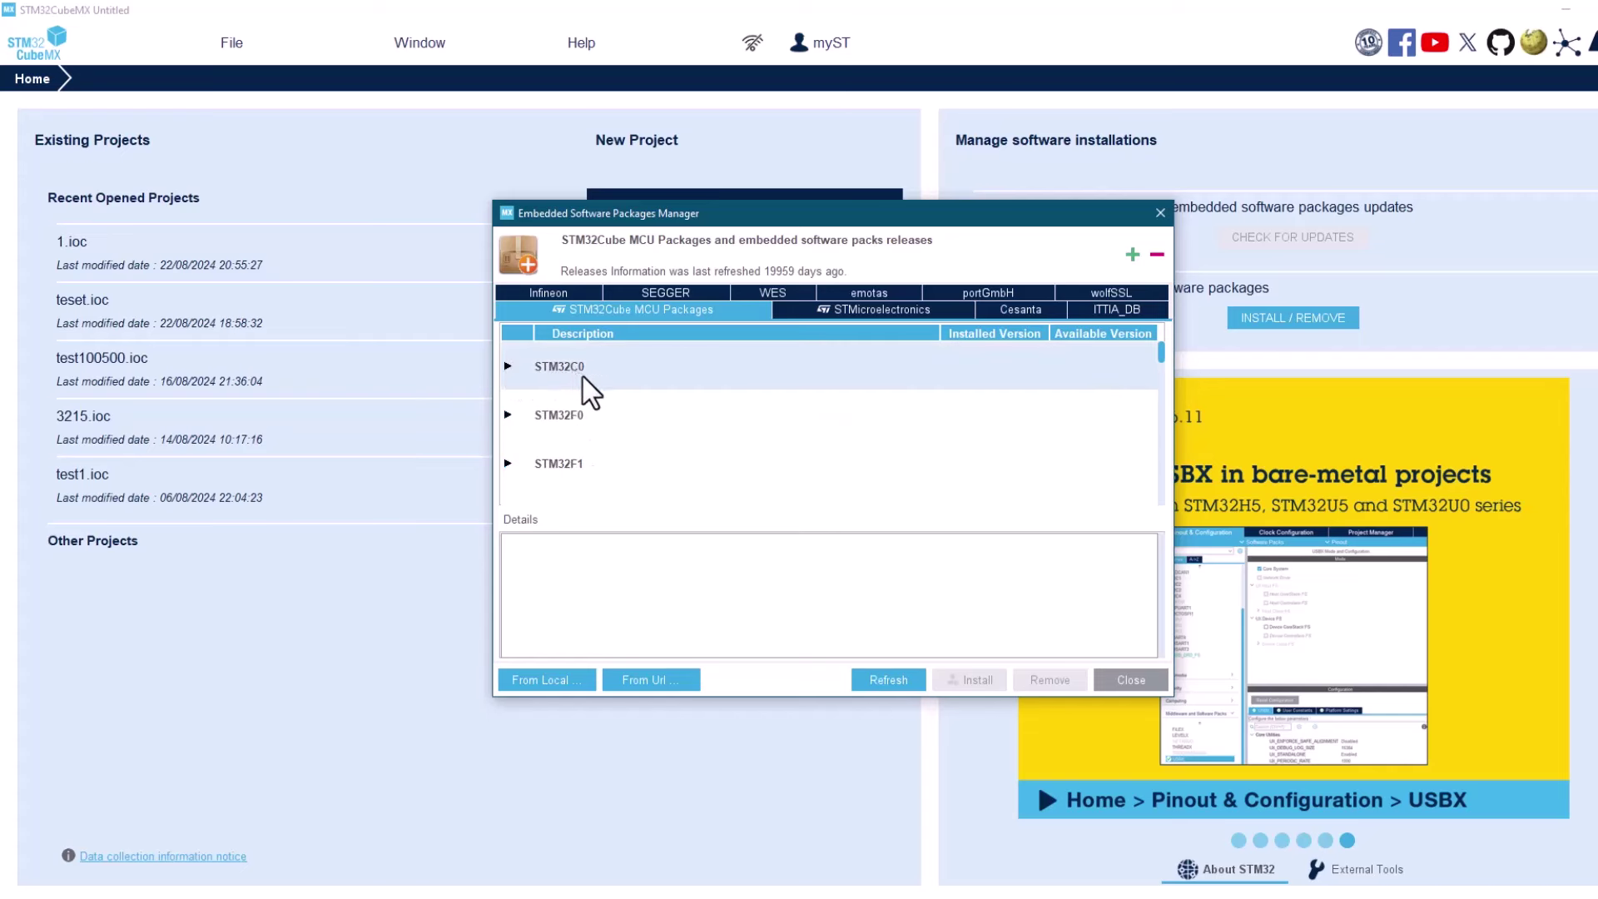
# Step: Try to install the STM32Cube MCU Package version 1.9.4 for the STM32F2 series, then close the package manager
pyautogui.scroll(-1, 589, 421)
pyautogui.scroll(-1, 597, 434)
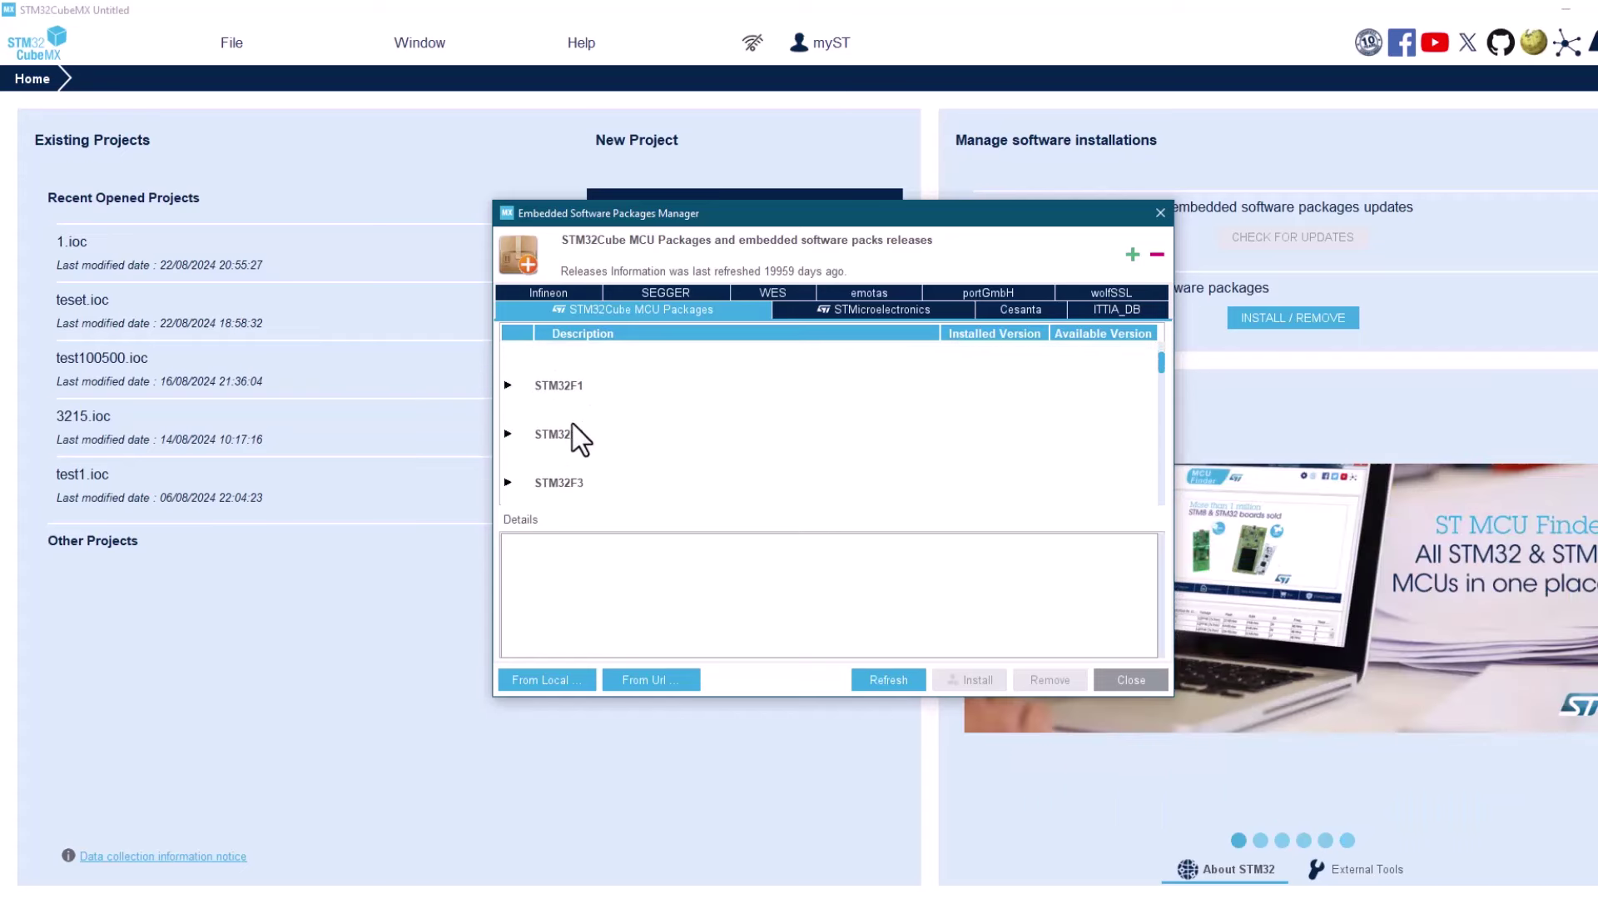
pyautogui.click(508, 435)
pyautogui.scroll(-3, 607, 436)
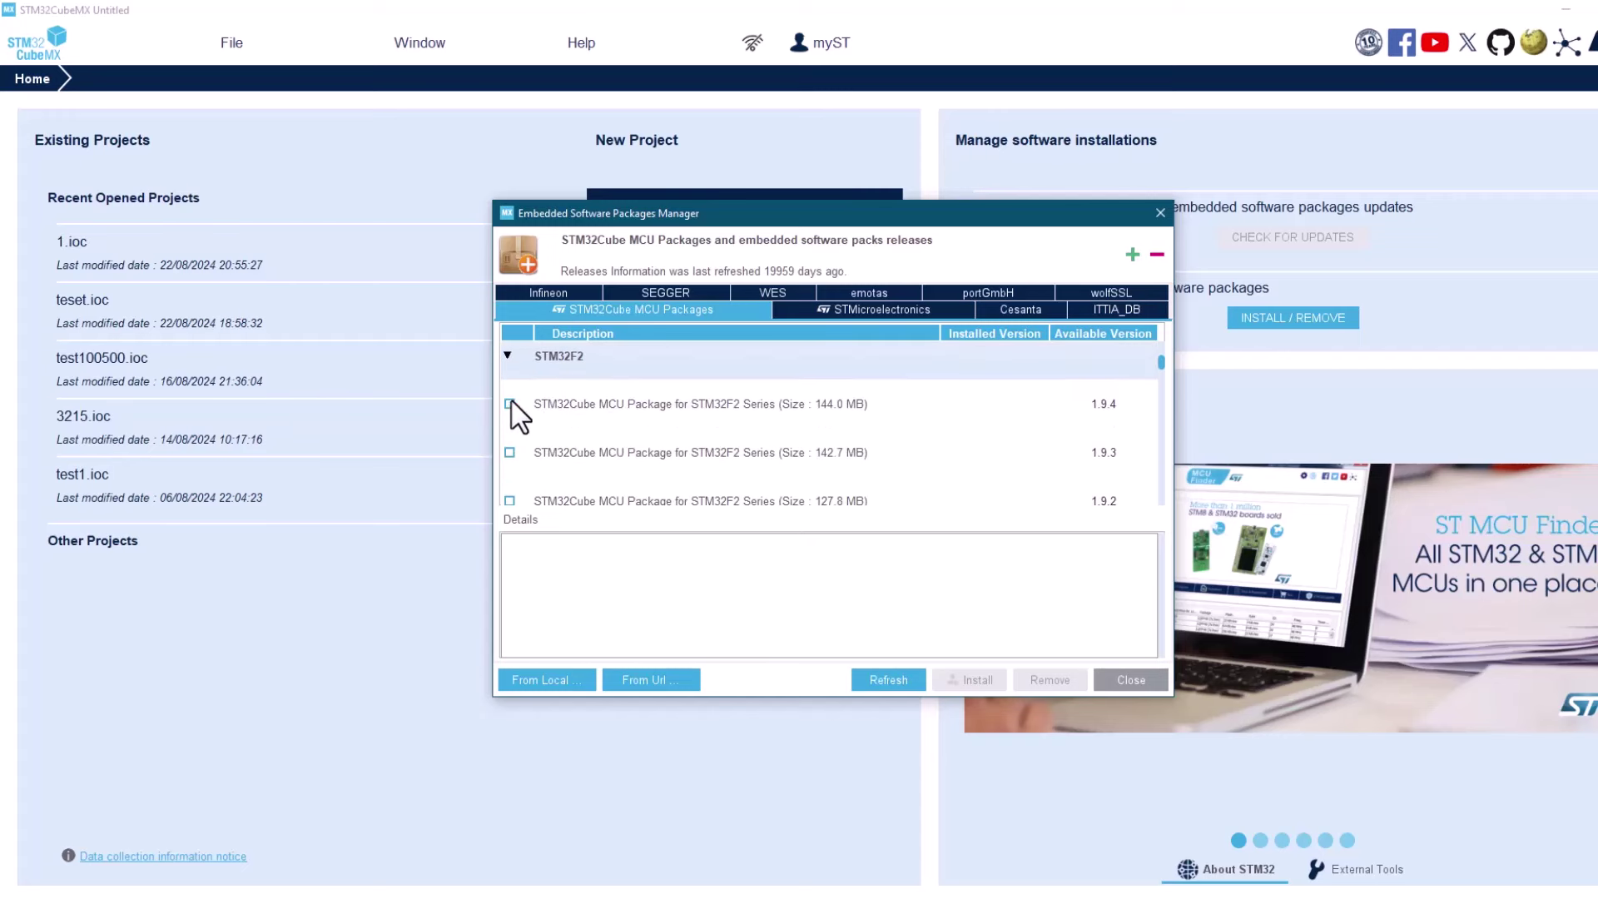
pyautogui.click(510, 404)
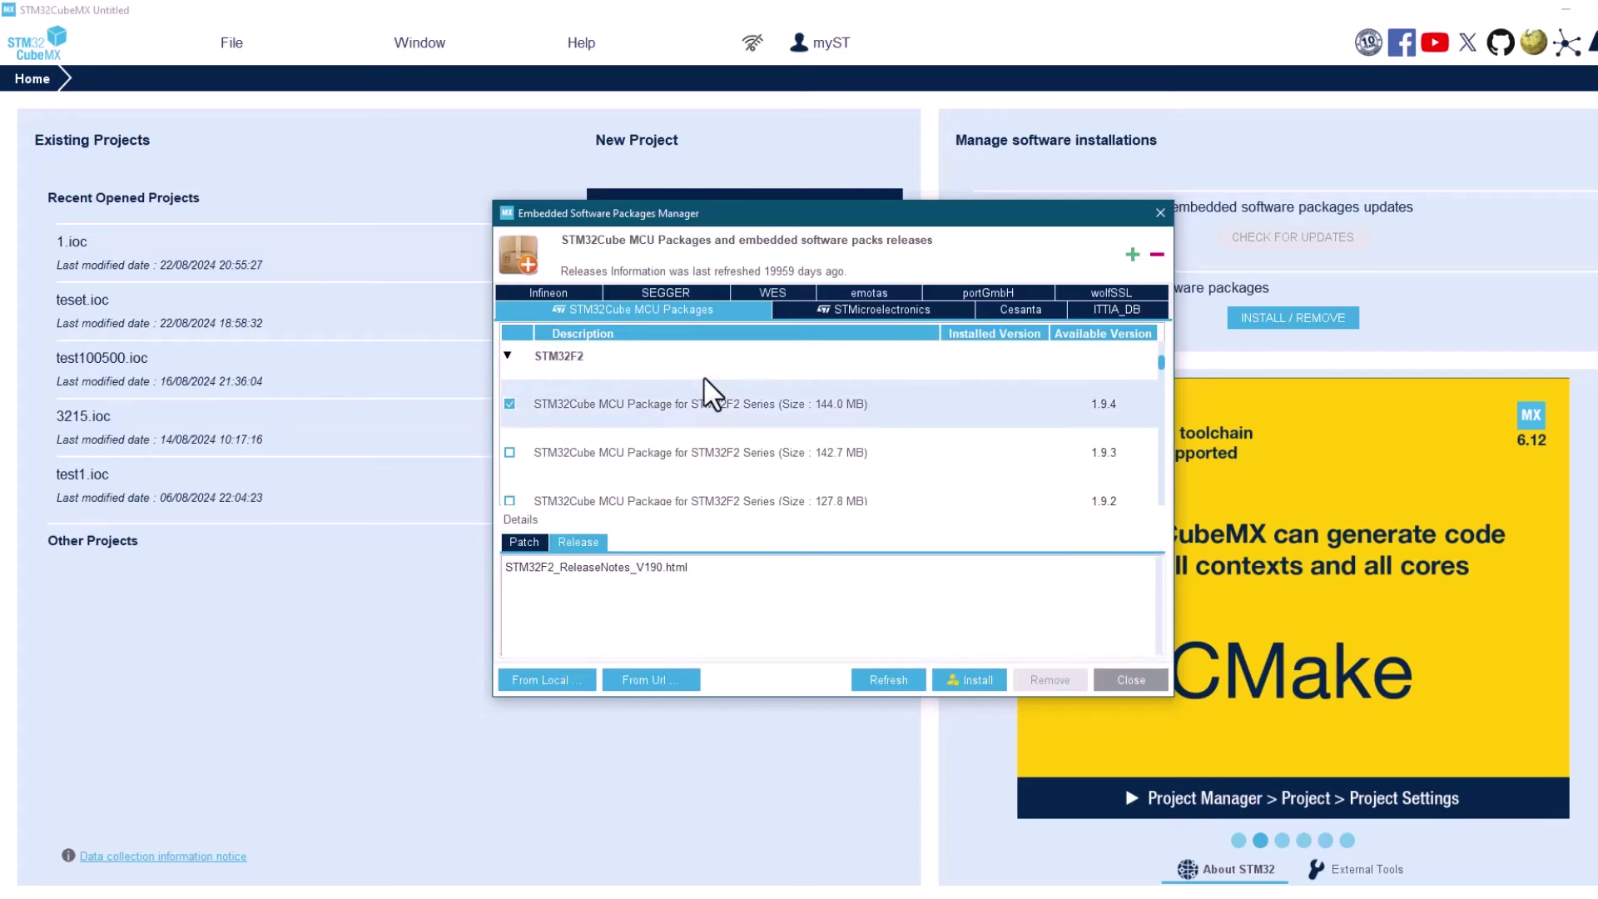
pyautogui.click(968, 678)
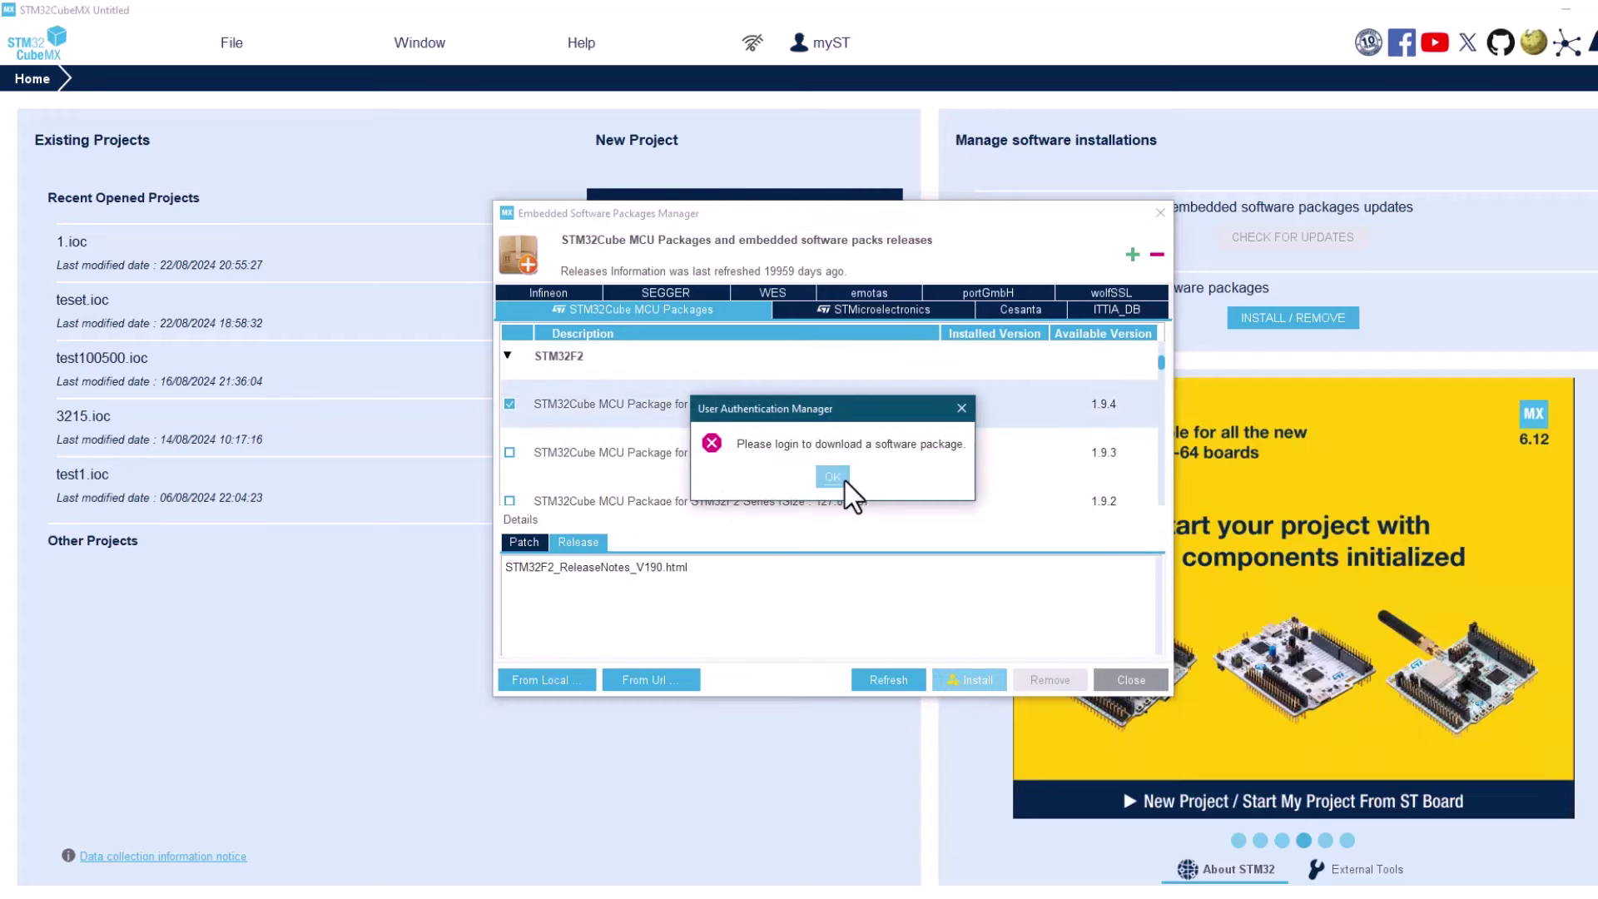
pyautogui.click(832, 478)
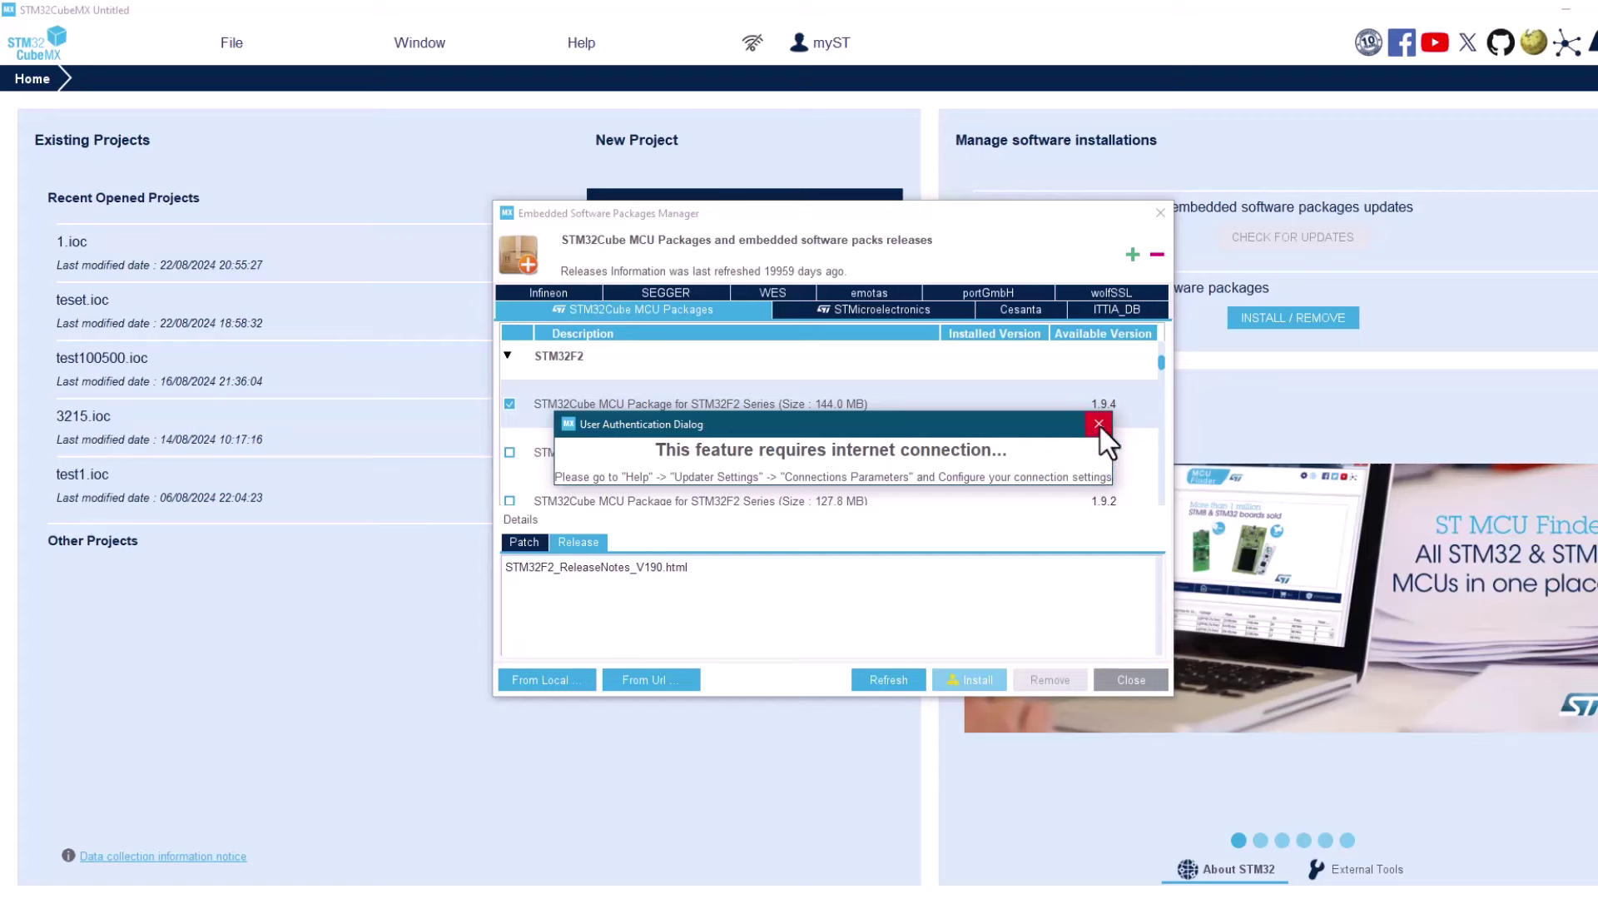
pyautogui.click(1098, 425)
pyautogui.click(1130, 680)
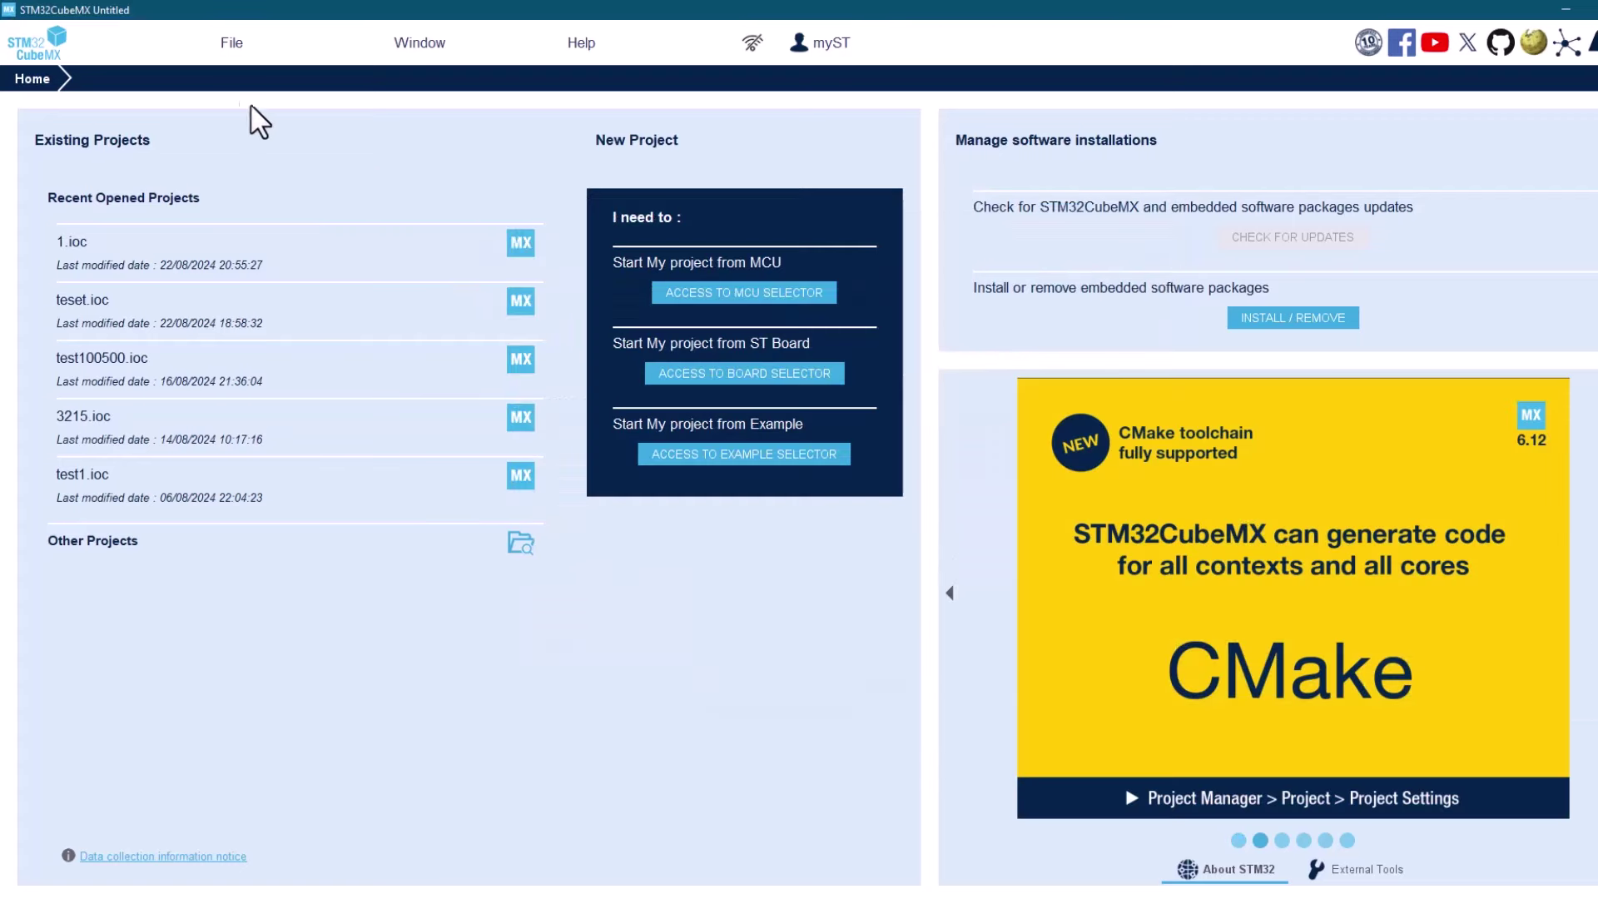
# Step: Start a new project and decline to set the network connection parameters
pyautogui.click(236, 50)
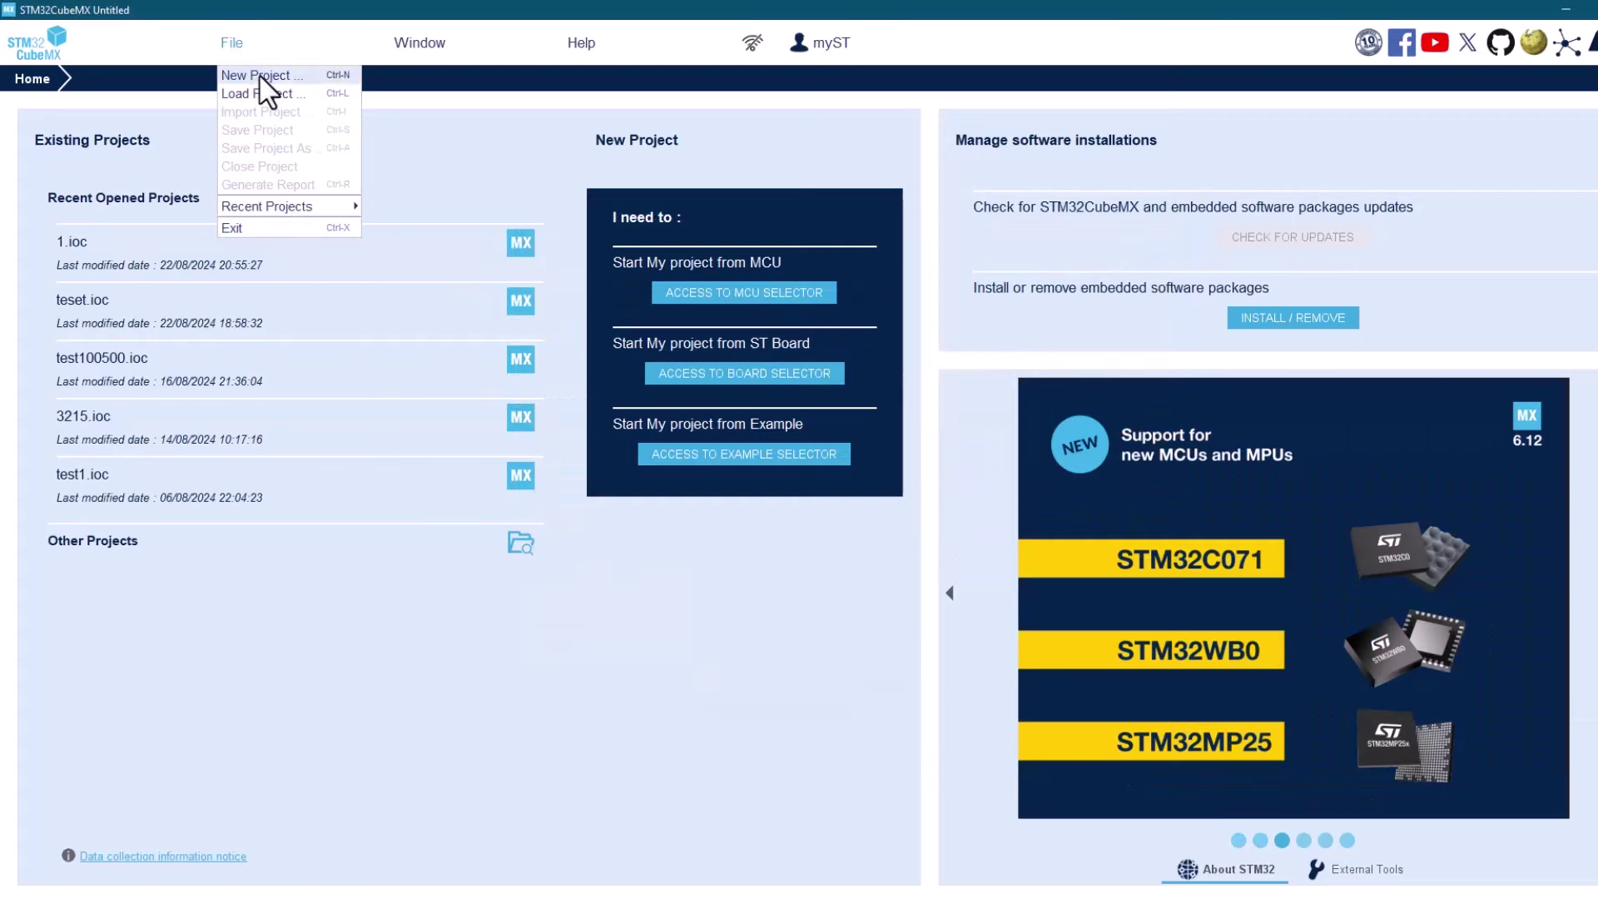
pyautogui.click(250, 70)
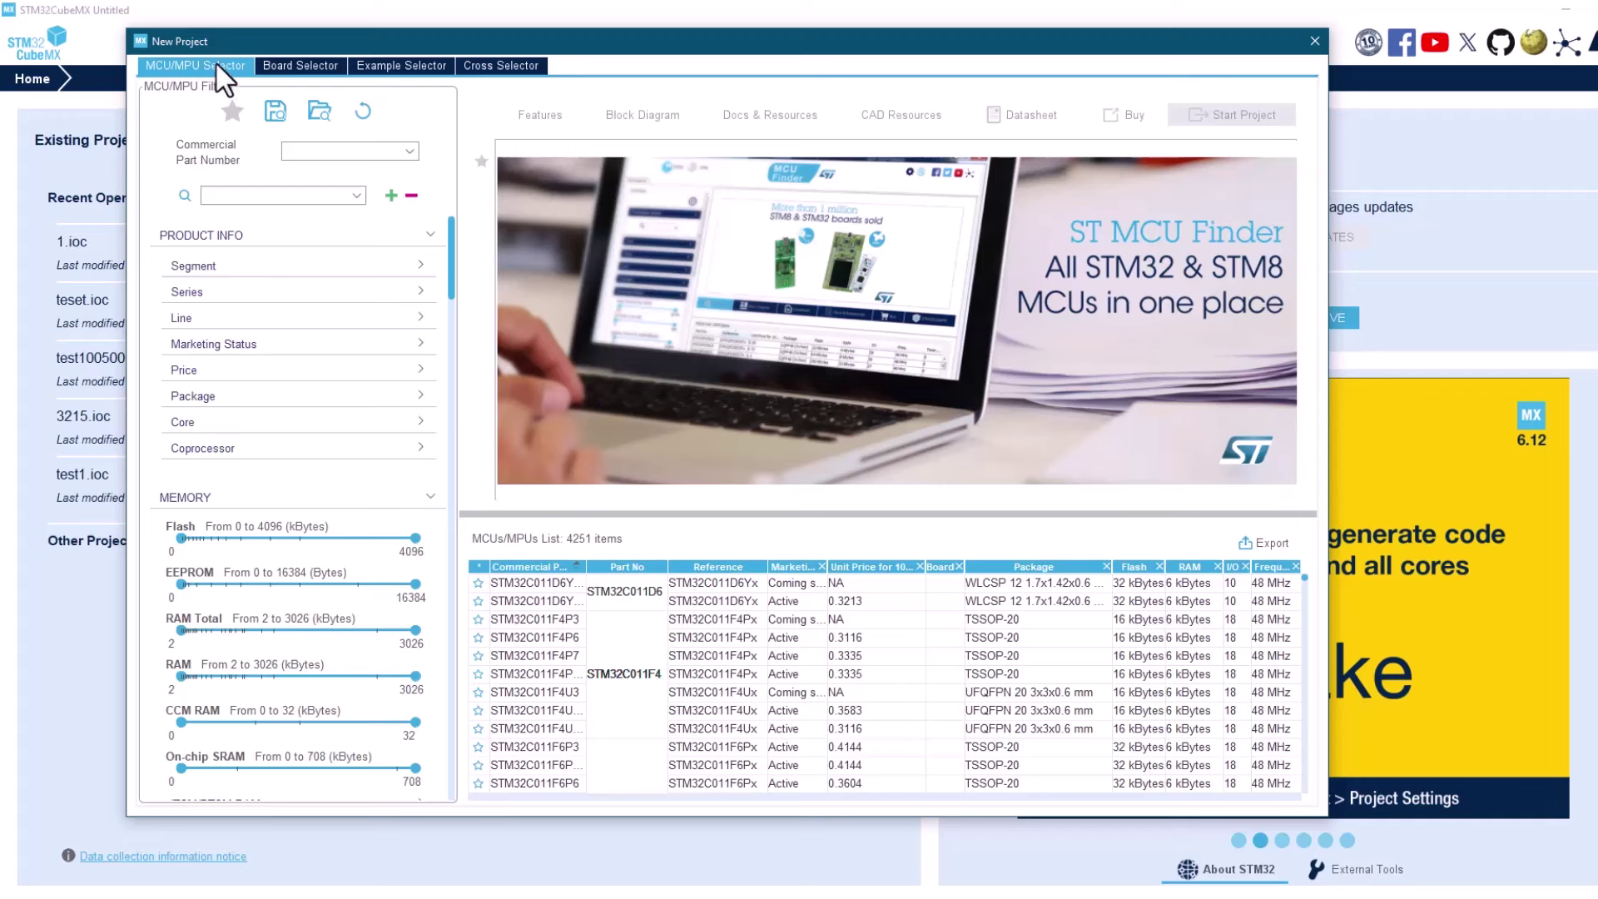
pyautogui.click(296, 65)
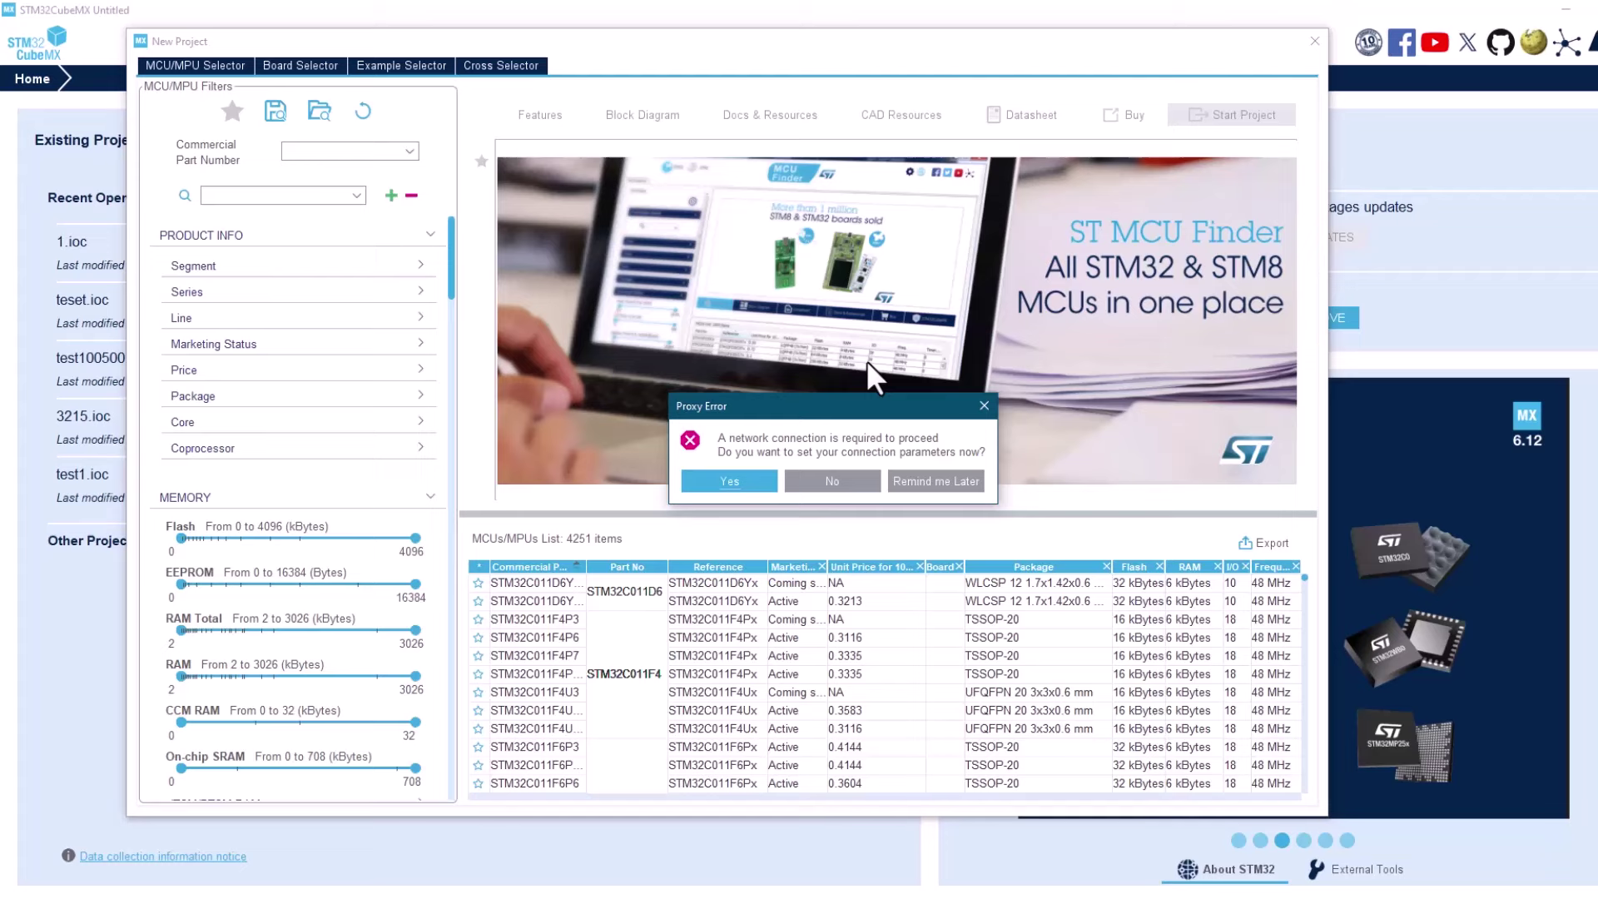
pyautogui.click(837, 483)
# Step: Look through the available boards in the board selector and view the example projects list
pyautogui.click(297, 70)
pyautogui.scroll(-5, 738, 677)
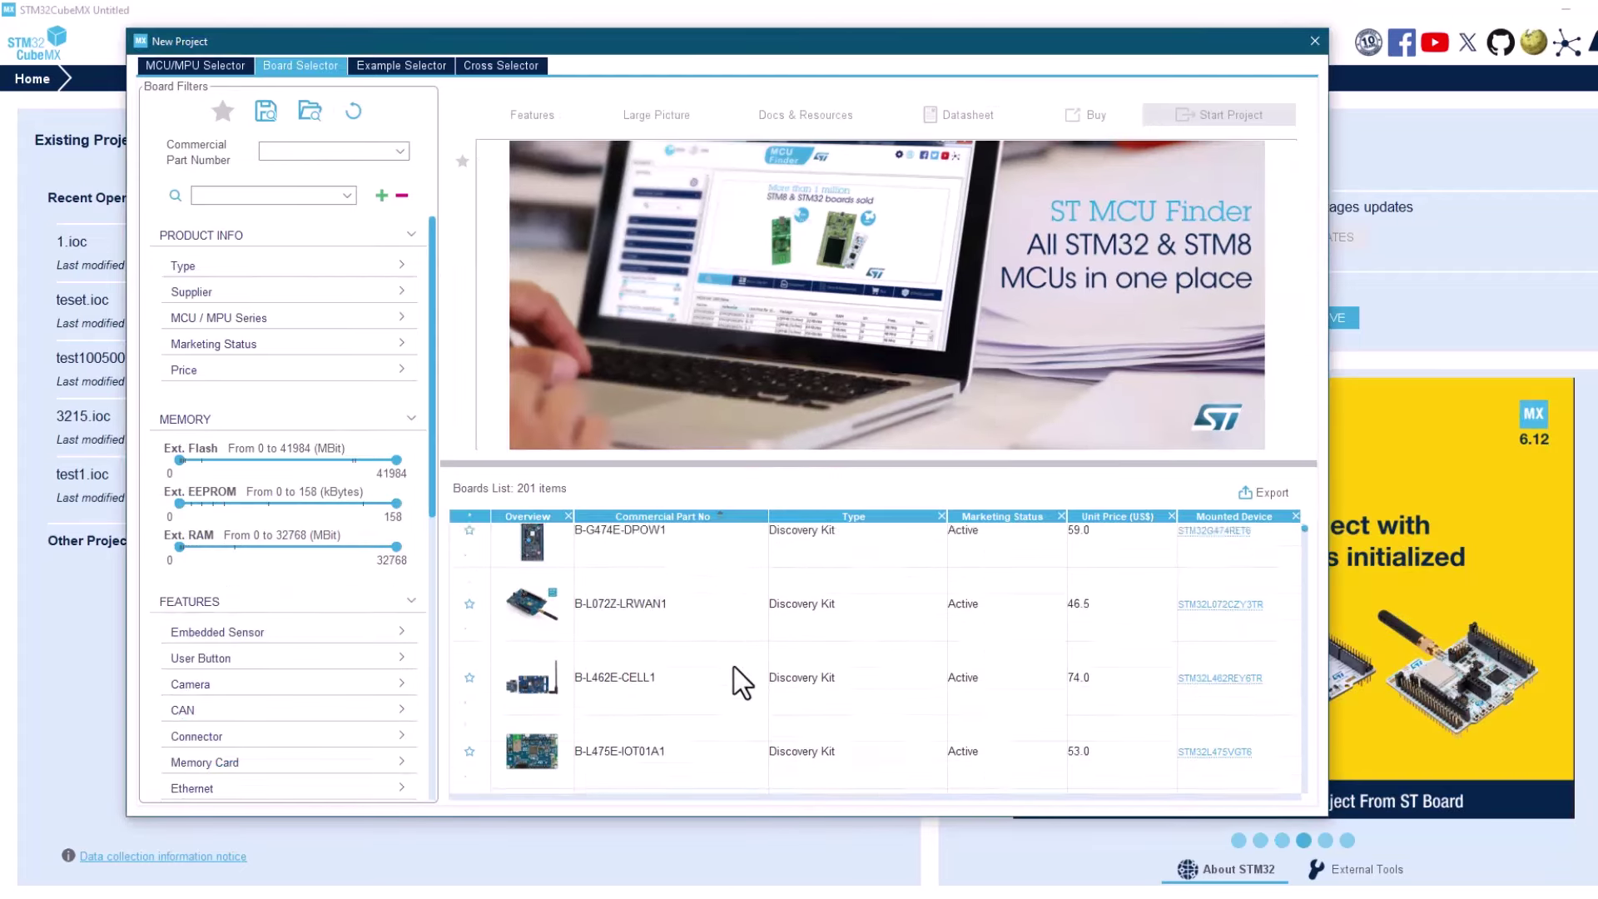
pyautogui.scroll(5, 658, 640)
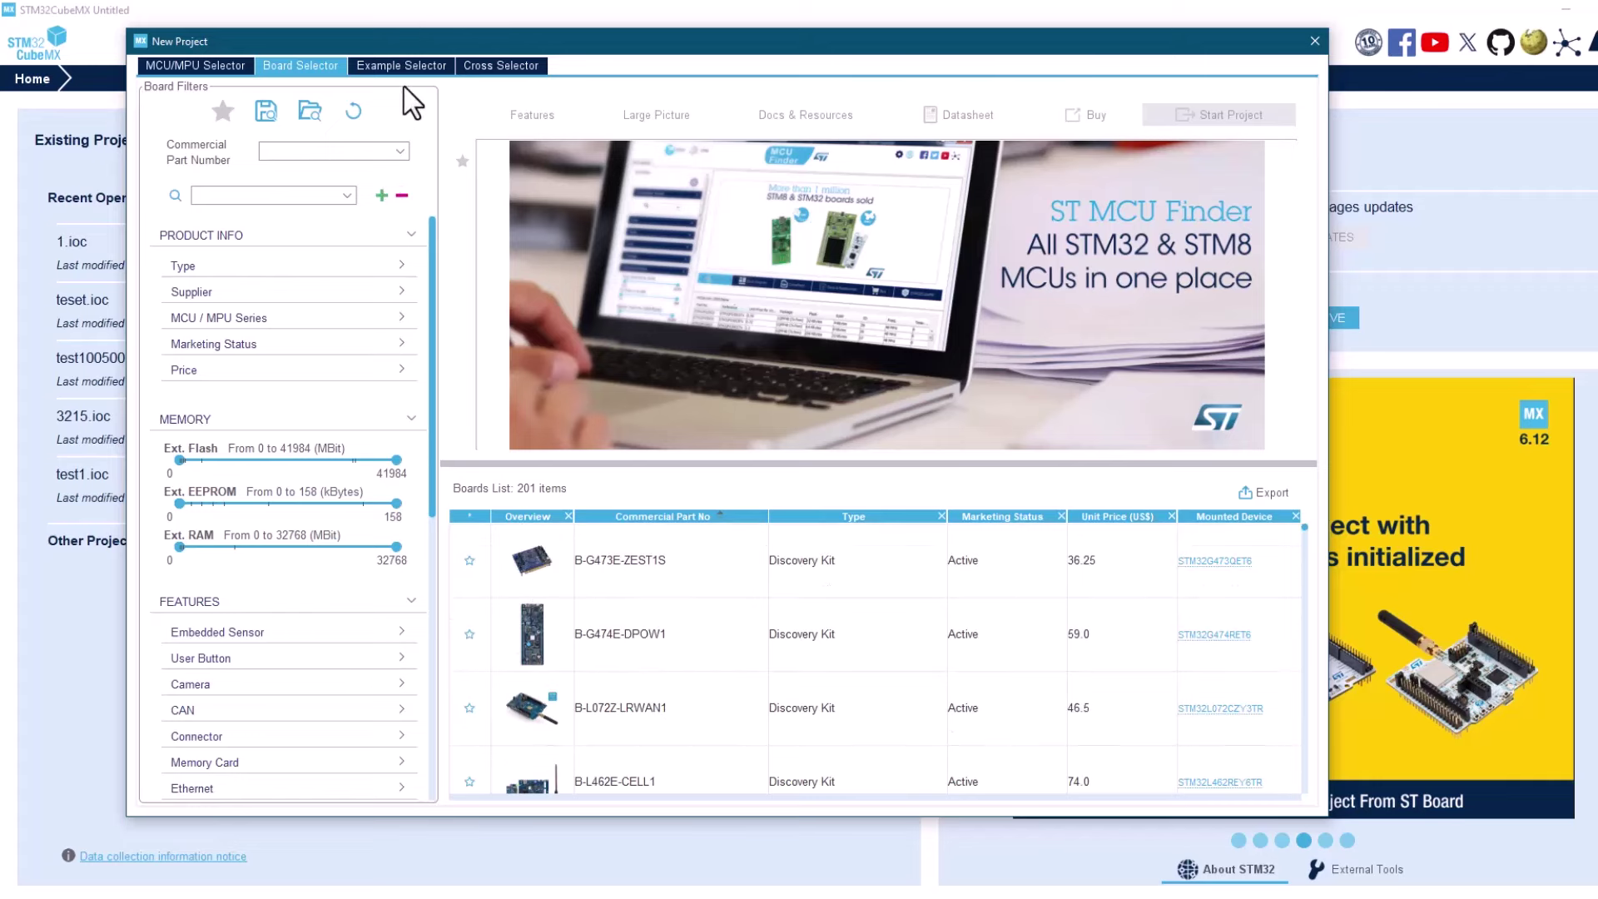
pyautogui.click(411, 63)
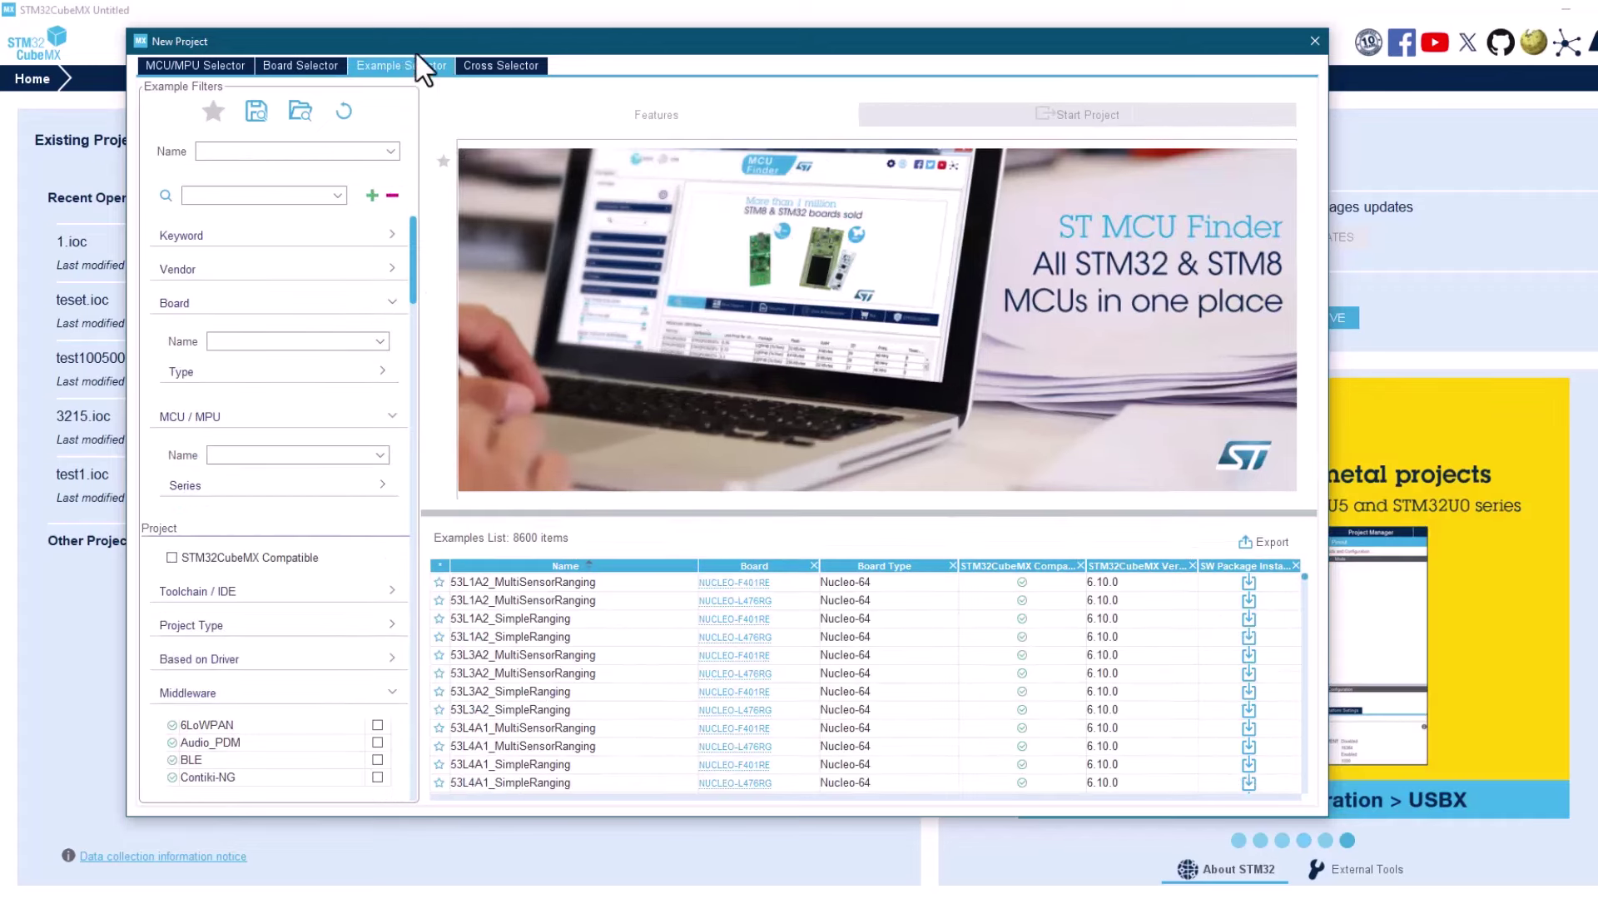
# Step: Return to the MCU/MPU selector and filter the microcontrollers to a flash size from 2048 to 4096 kBytes
pyautogui.click(192, 70)
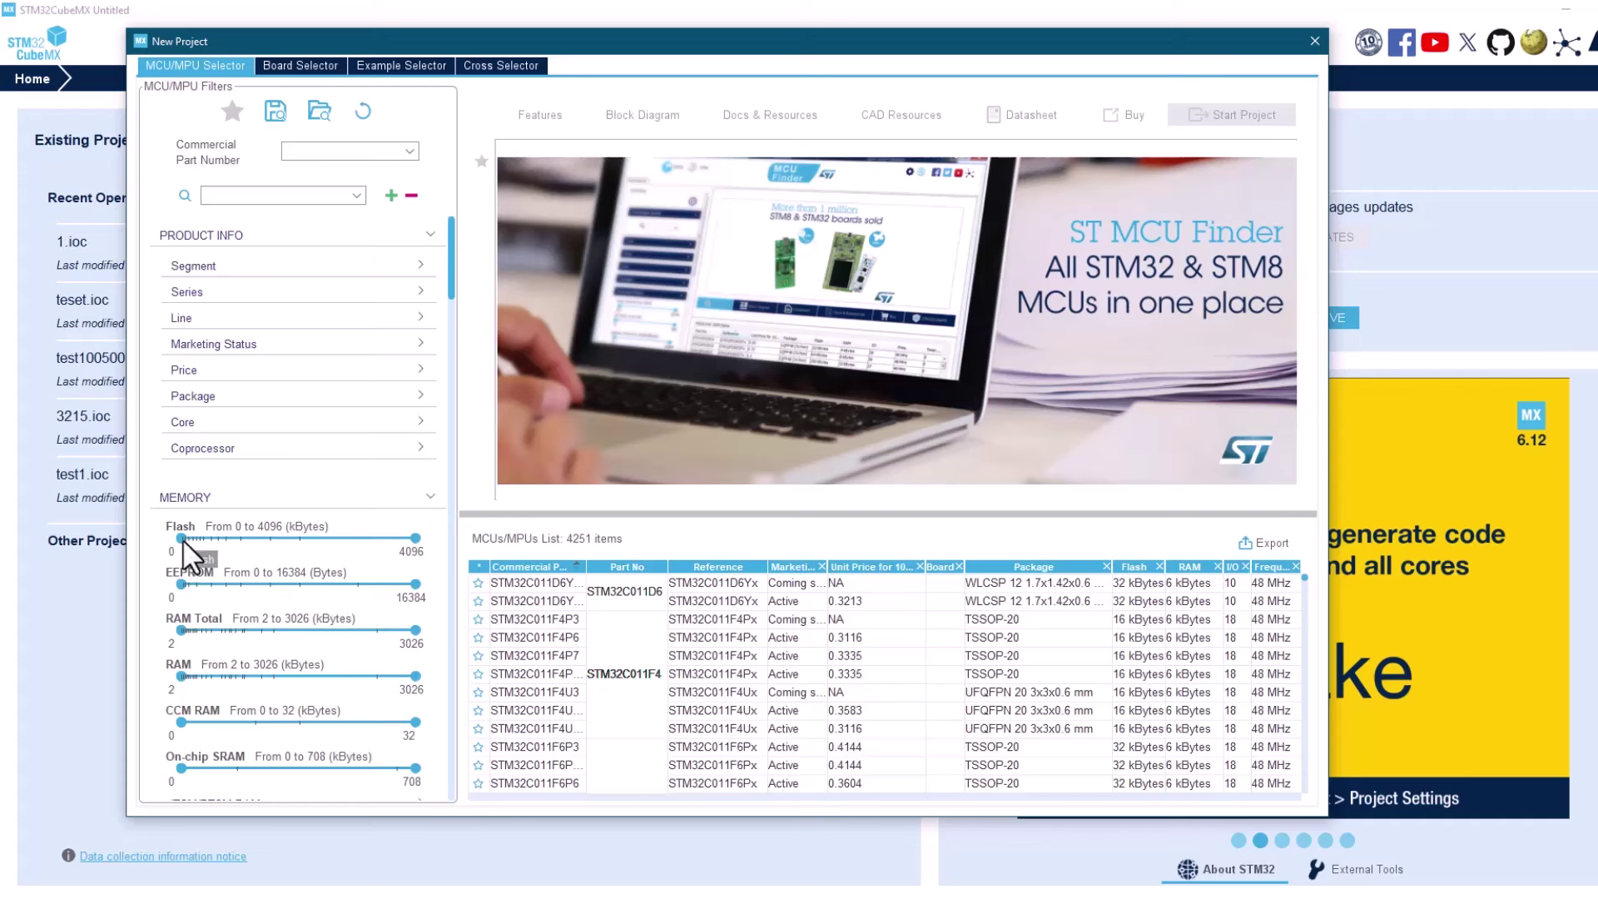
pyautogui.moveTo(178, 537); pyautogui.dragTo(335, 552)
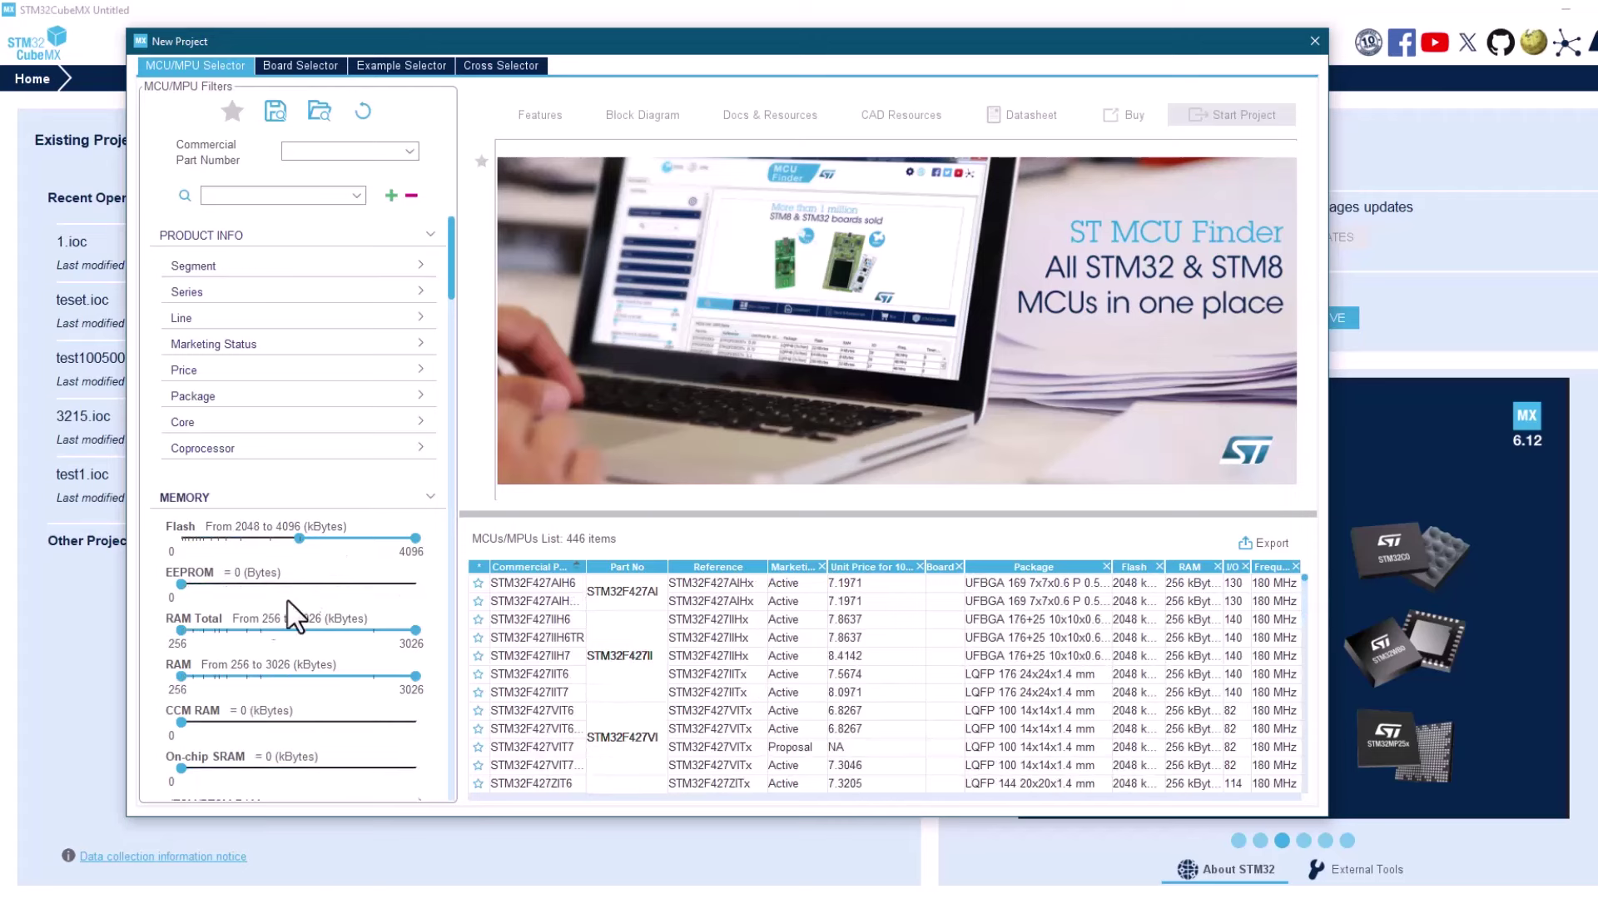
# Step: Examine the remaining memory, timer and analog filters available for choosing a microcontroller
pyautogui.scroll(-2, 287, 603)
pyautogui.scroll(-6, 275, 633)
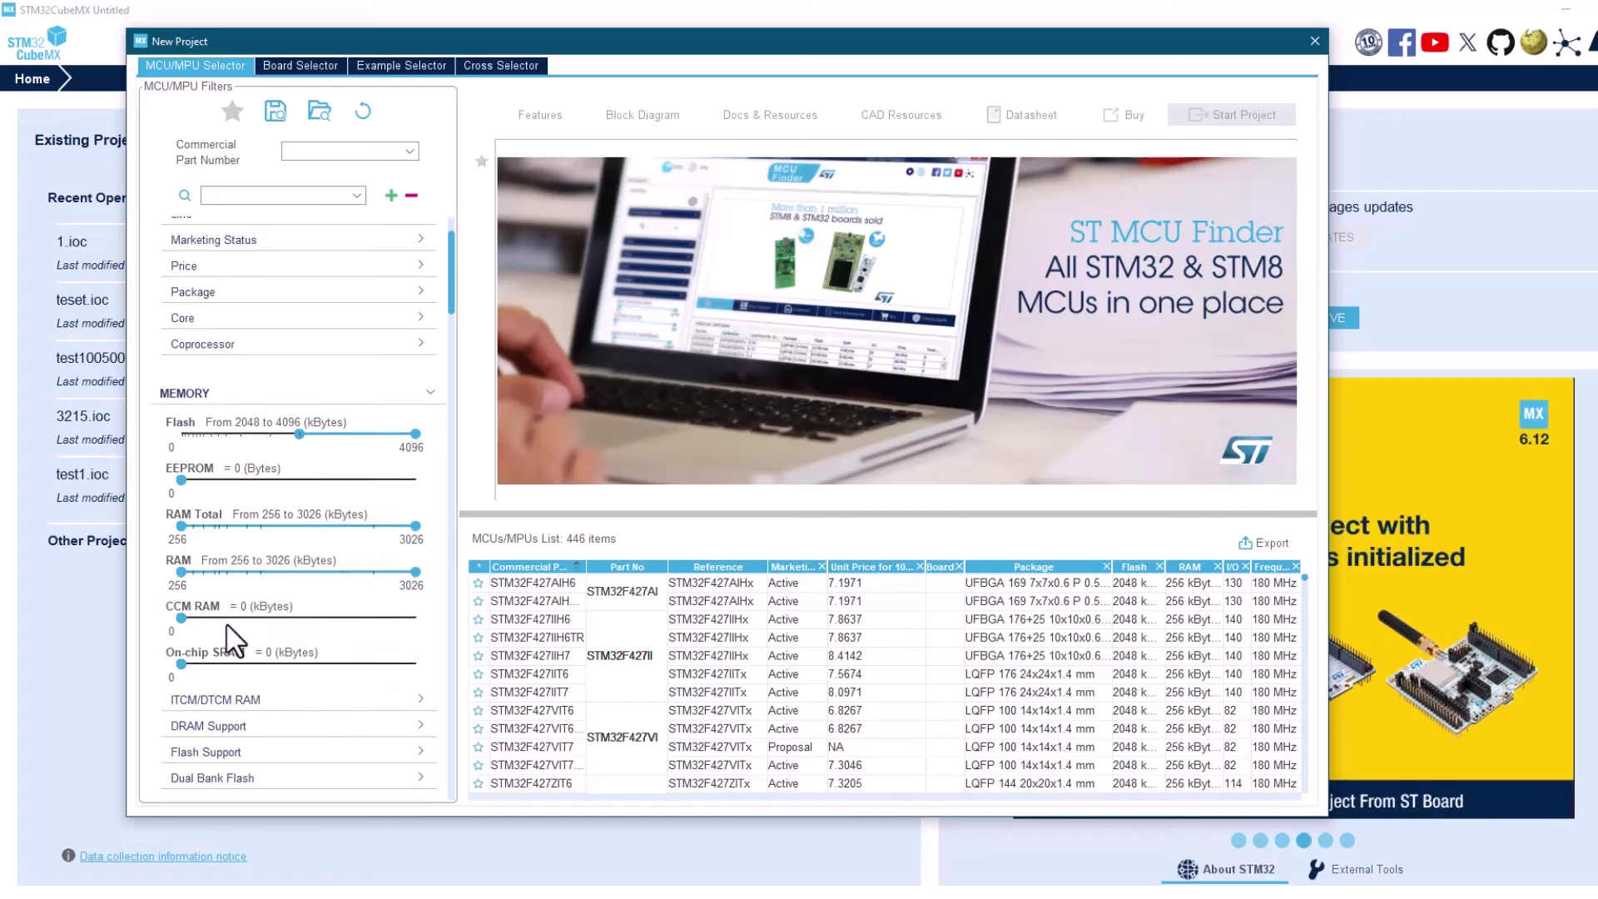
pyautogui.scroll(-10, 274, 674)
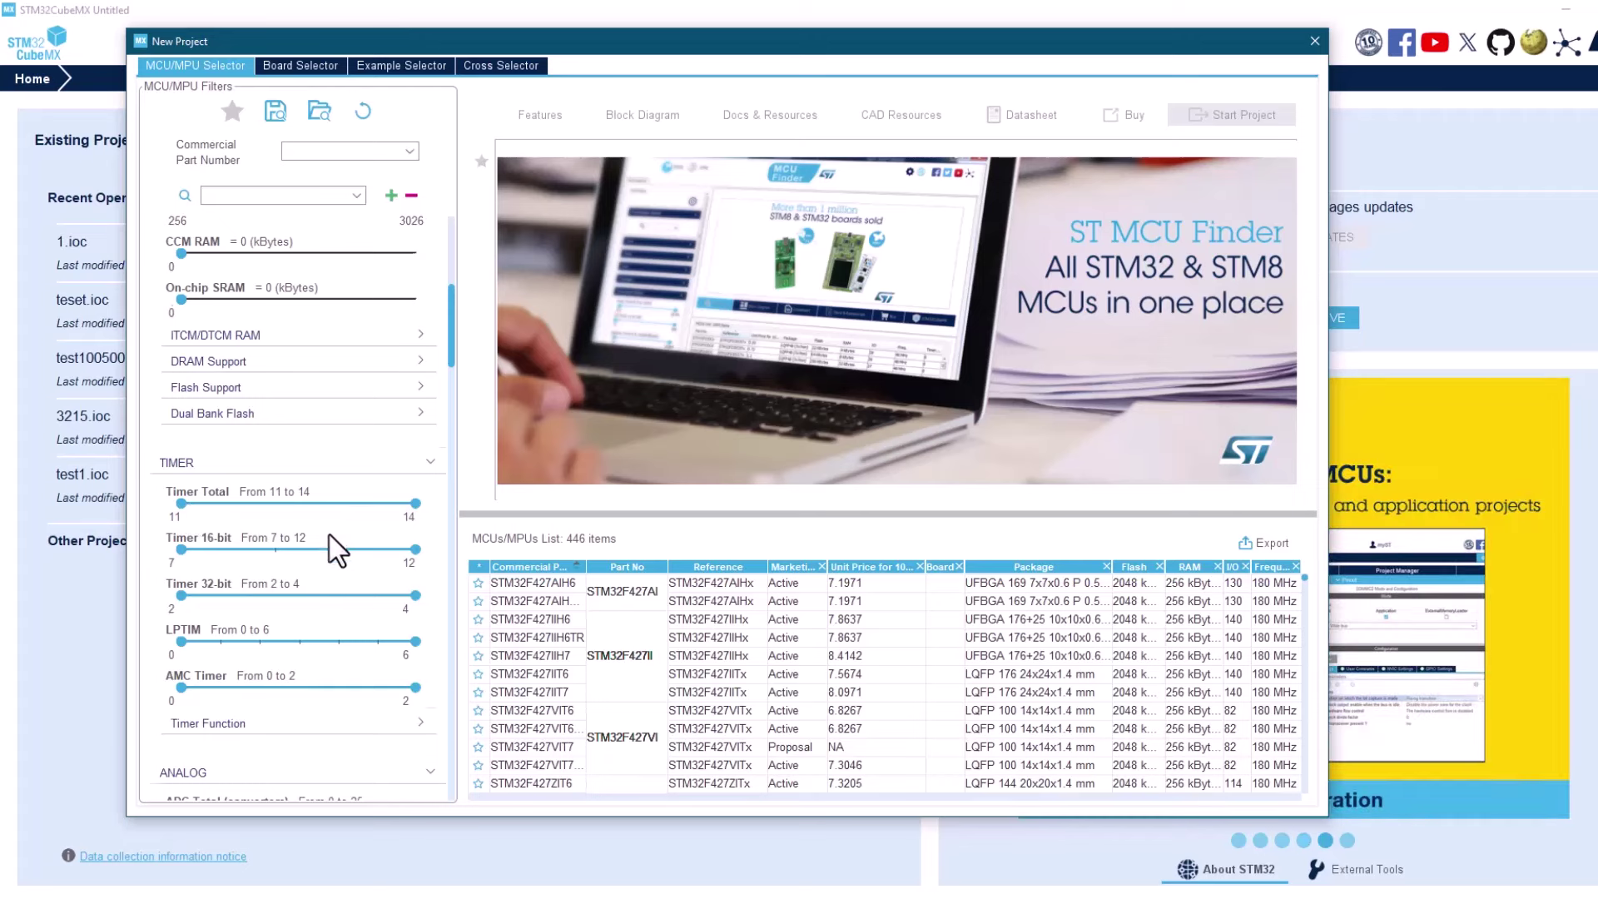
pyautogui.scroll(-3, 329, 536)
pyautogui.scroll(-3, 287, 603)
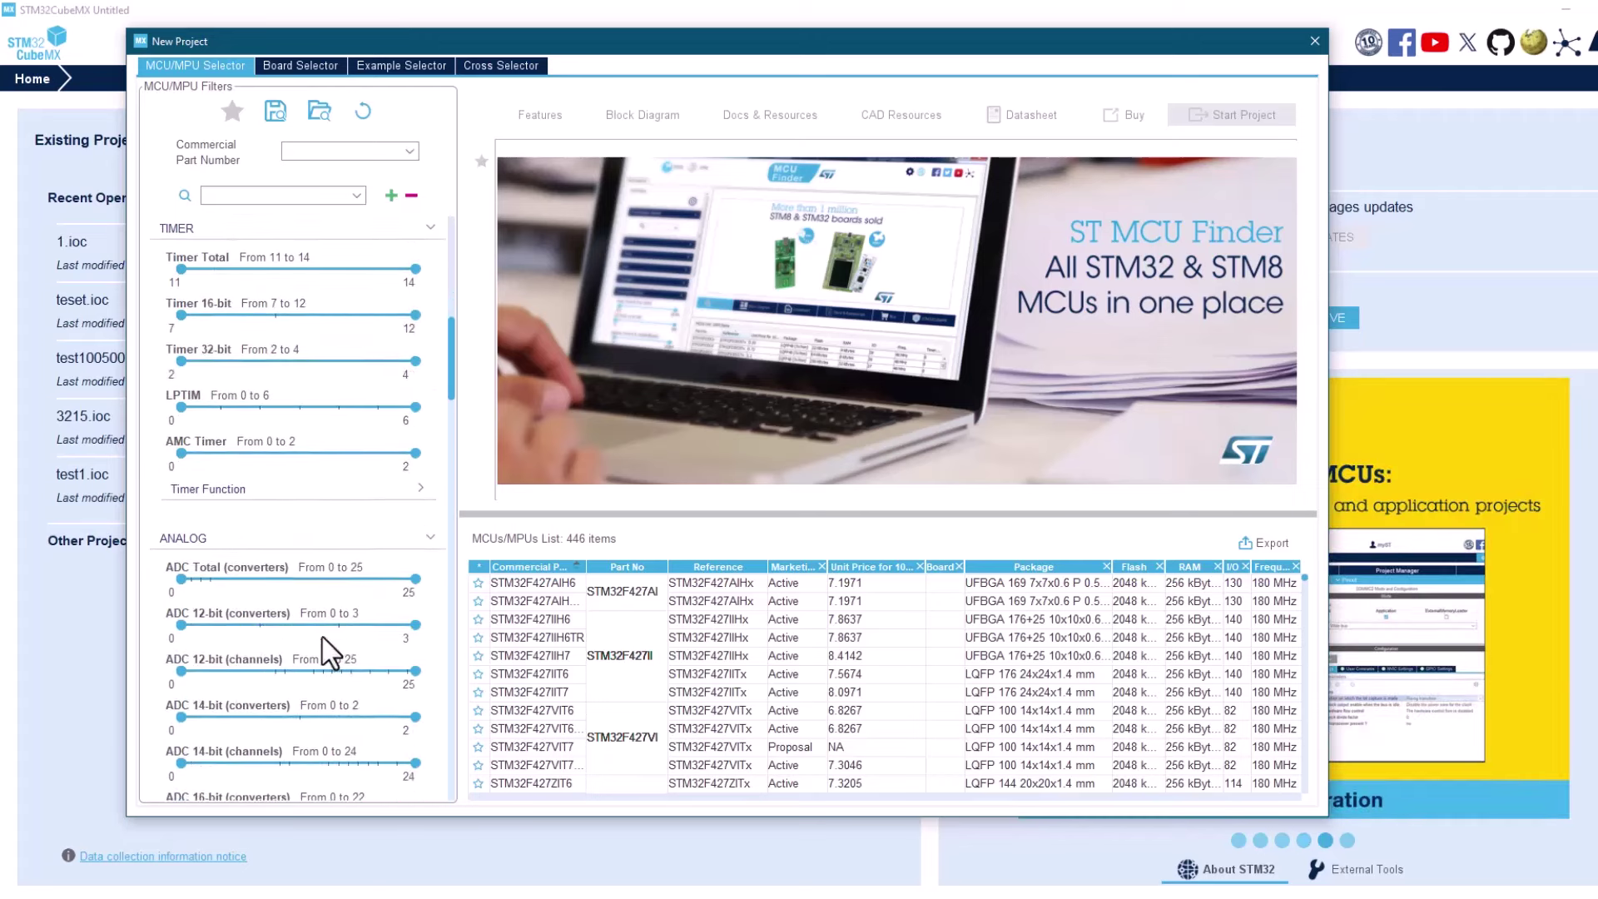
pyautogui.scroll(-3, 270, 661)
pyautogui.scroll(-3, 268, 616)
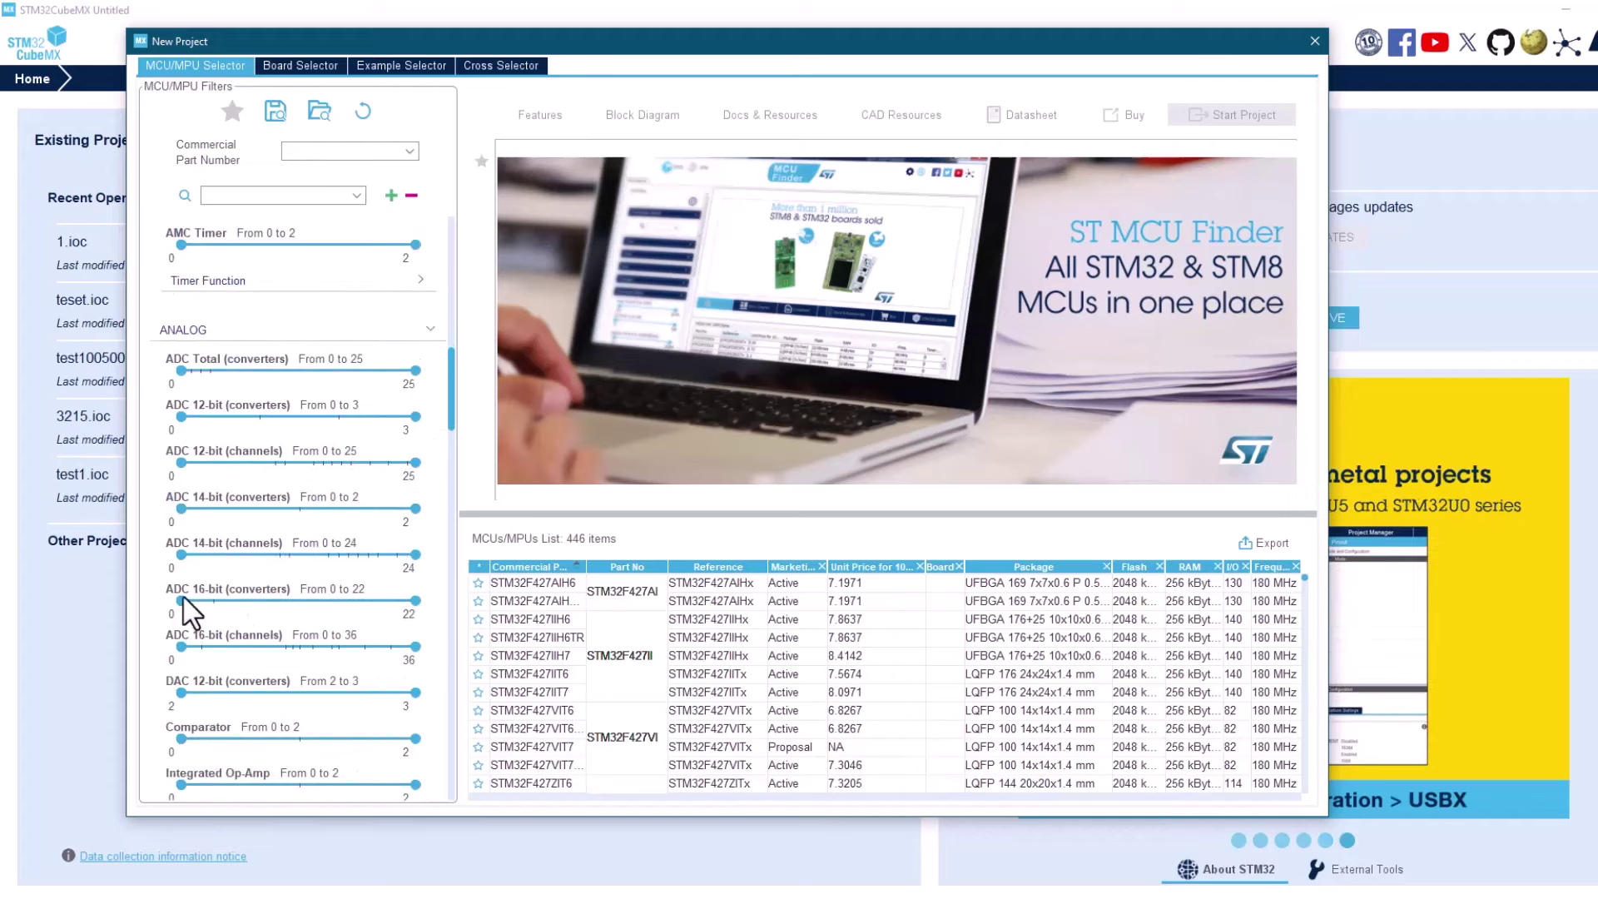
# Step: Limit the 16-bit ADC converters filter to a range from 3 to 22 and look through the remaining filters
pyautogui.moveTo(184, 599); pyautogui.dragTo(238, 603)
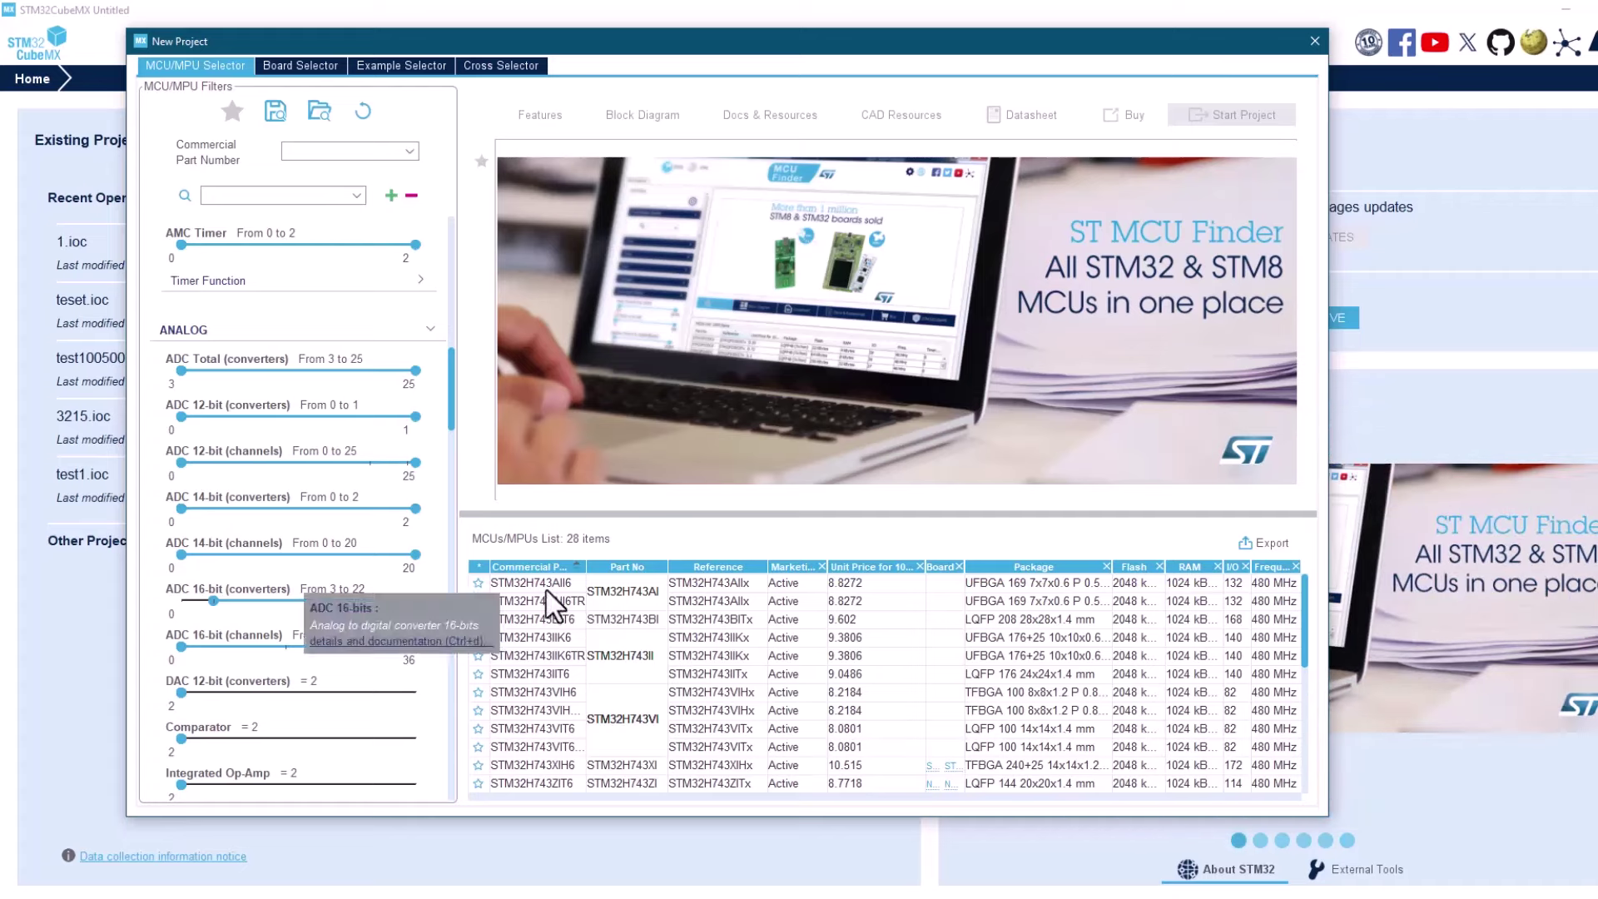
pyautogui.scroll(3, 328, 398)
pyautogui.scroll(-14, 321, 589)
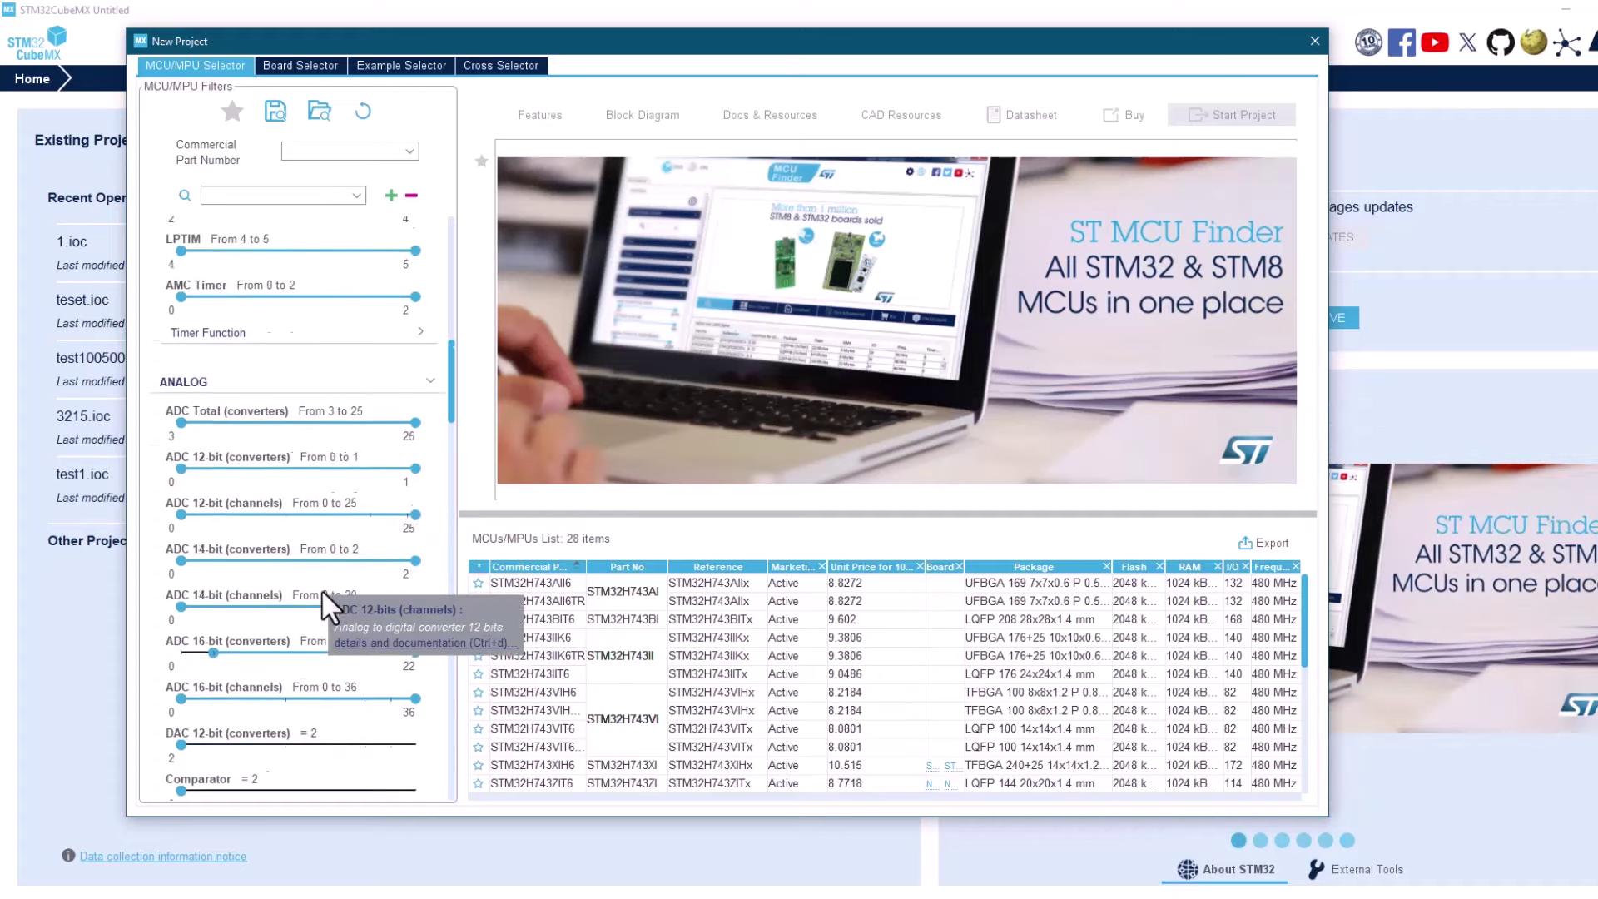
pyautogui.scroll(10, 268, 541)
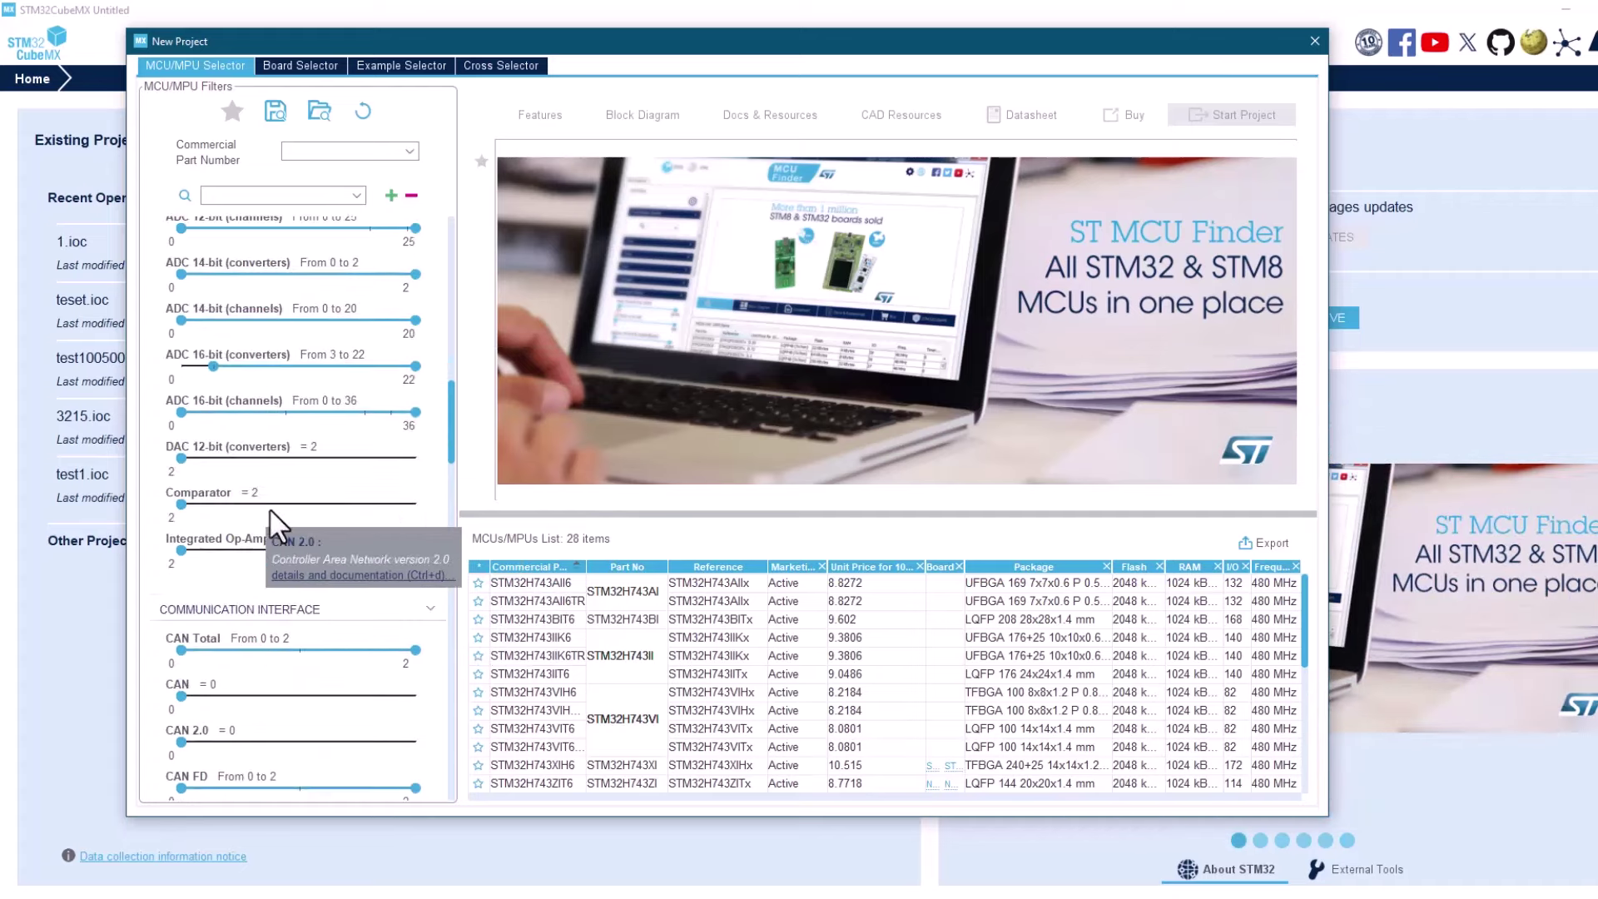
pyautogui.scroll(4, 305, 454)
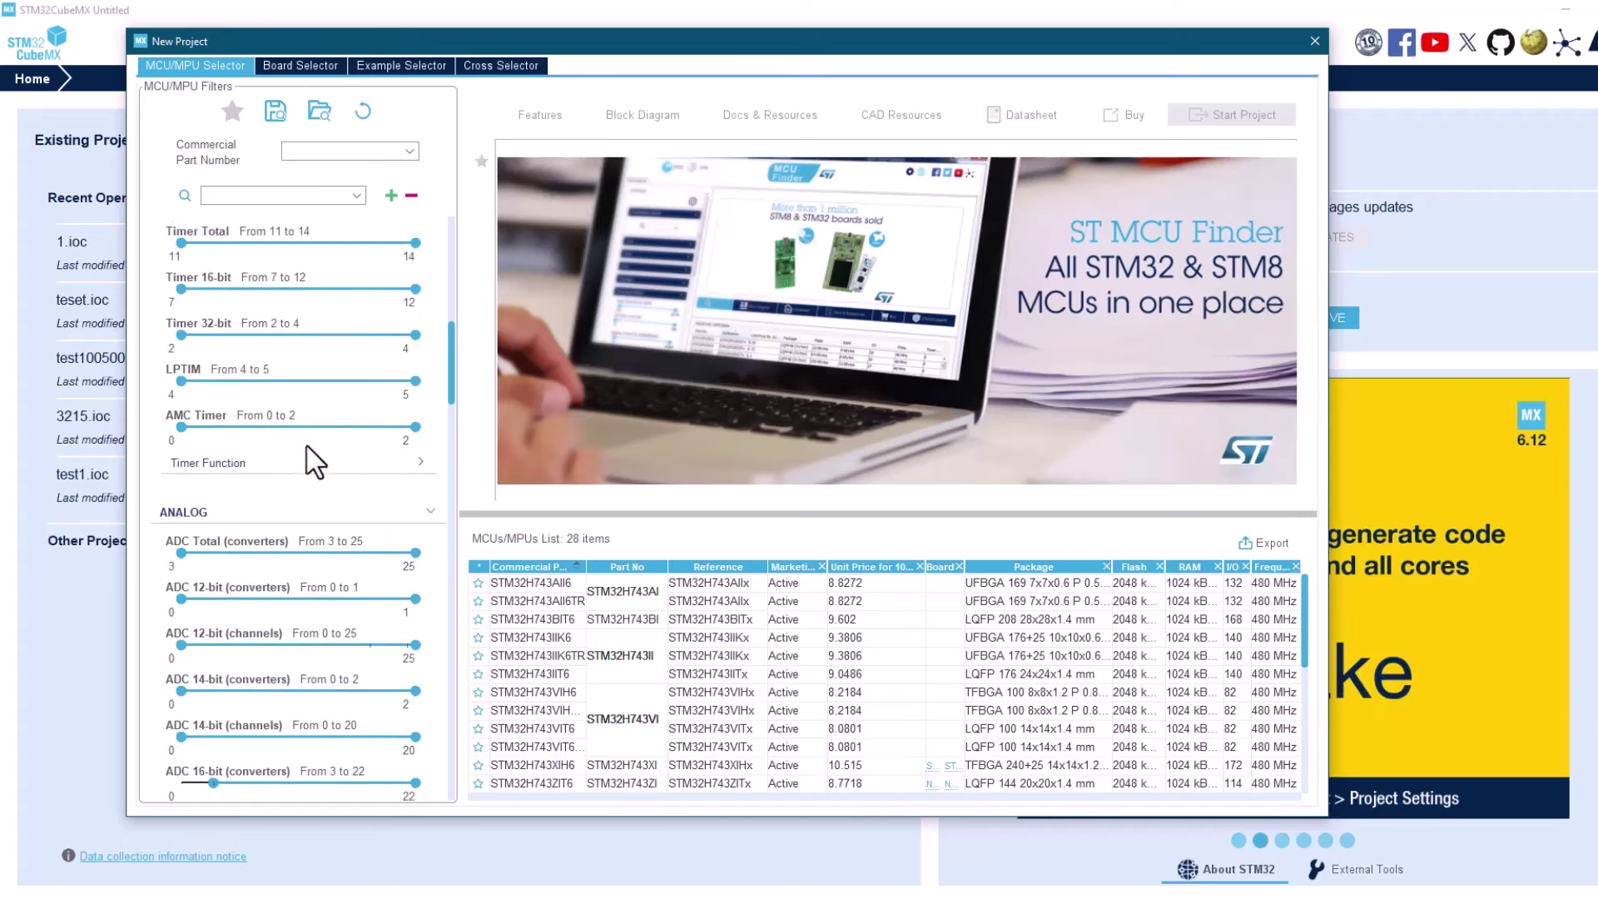
pyautogui.scroll(1, 293, 398)
pyautogui.scroll(10, 295, 400)
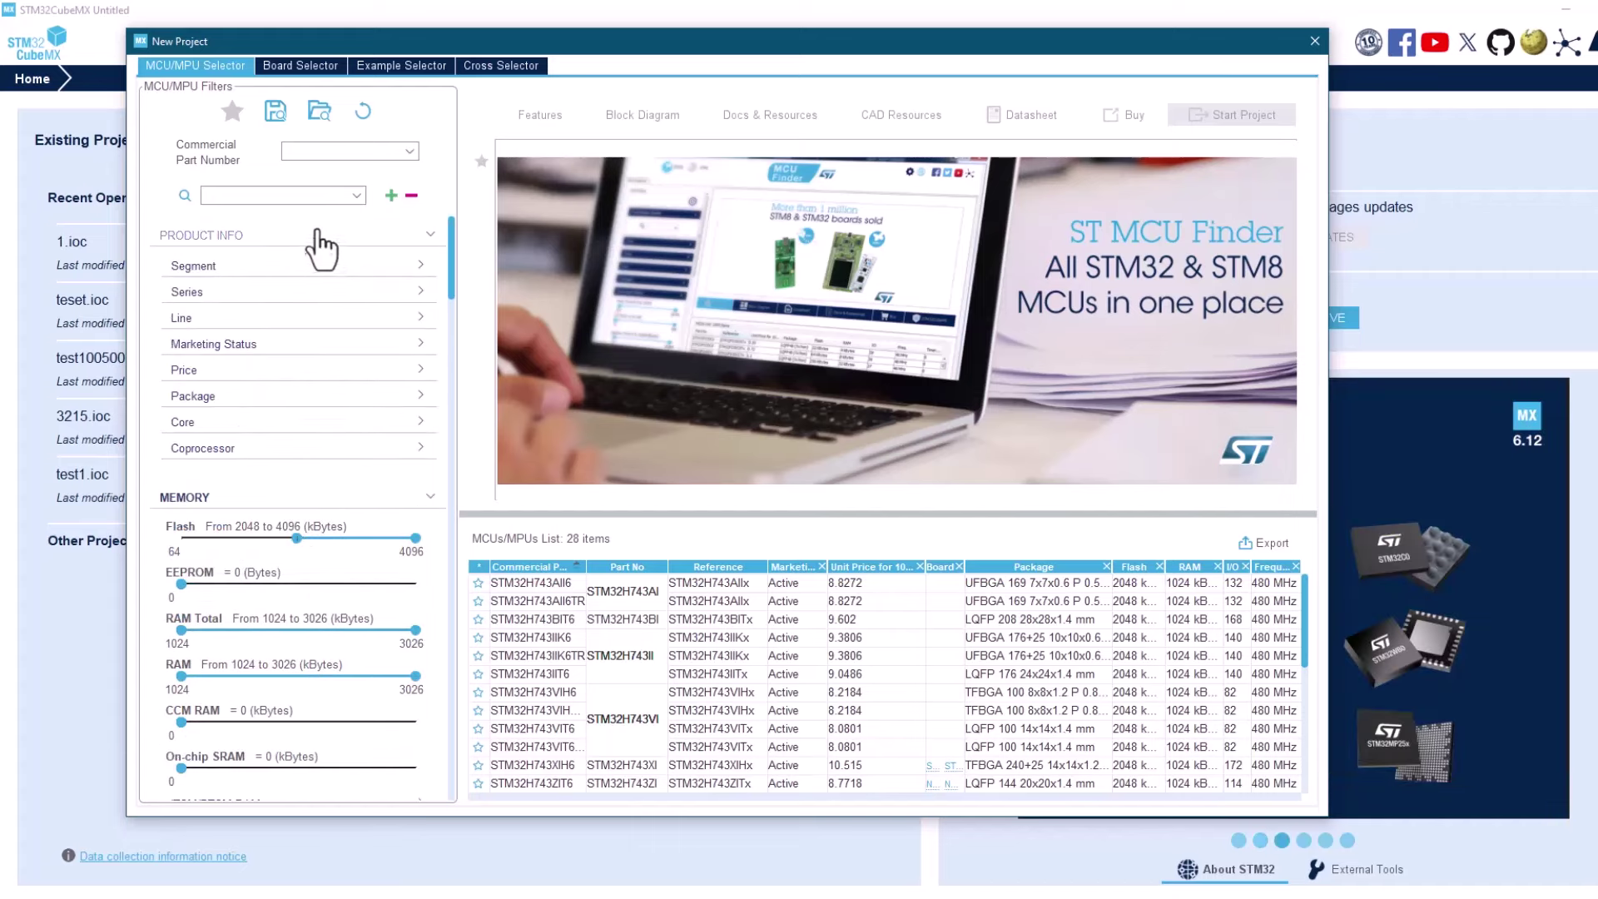
# Step: Try to find microcontrollers by commercial part number 103 with the existing filters still applied
pyautogui.click(353, 150)
pyautogui.write('103')
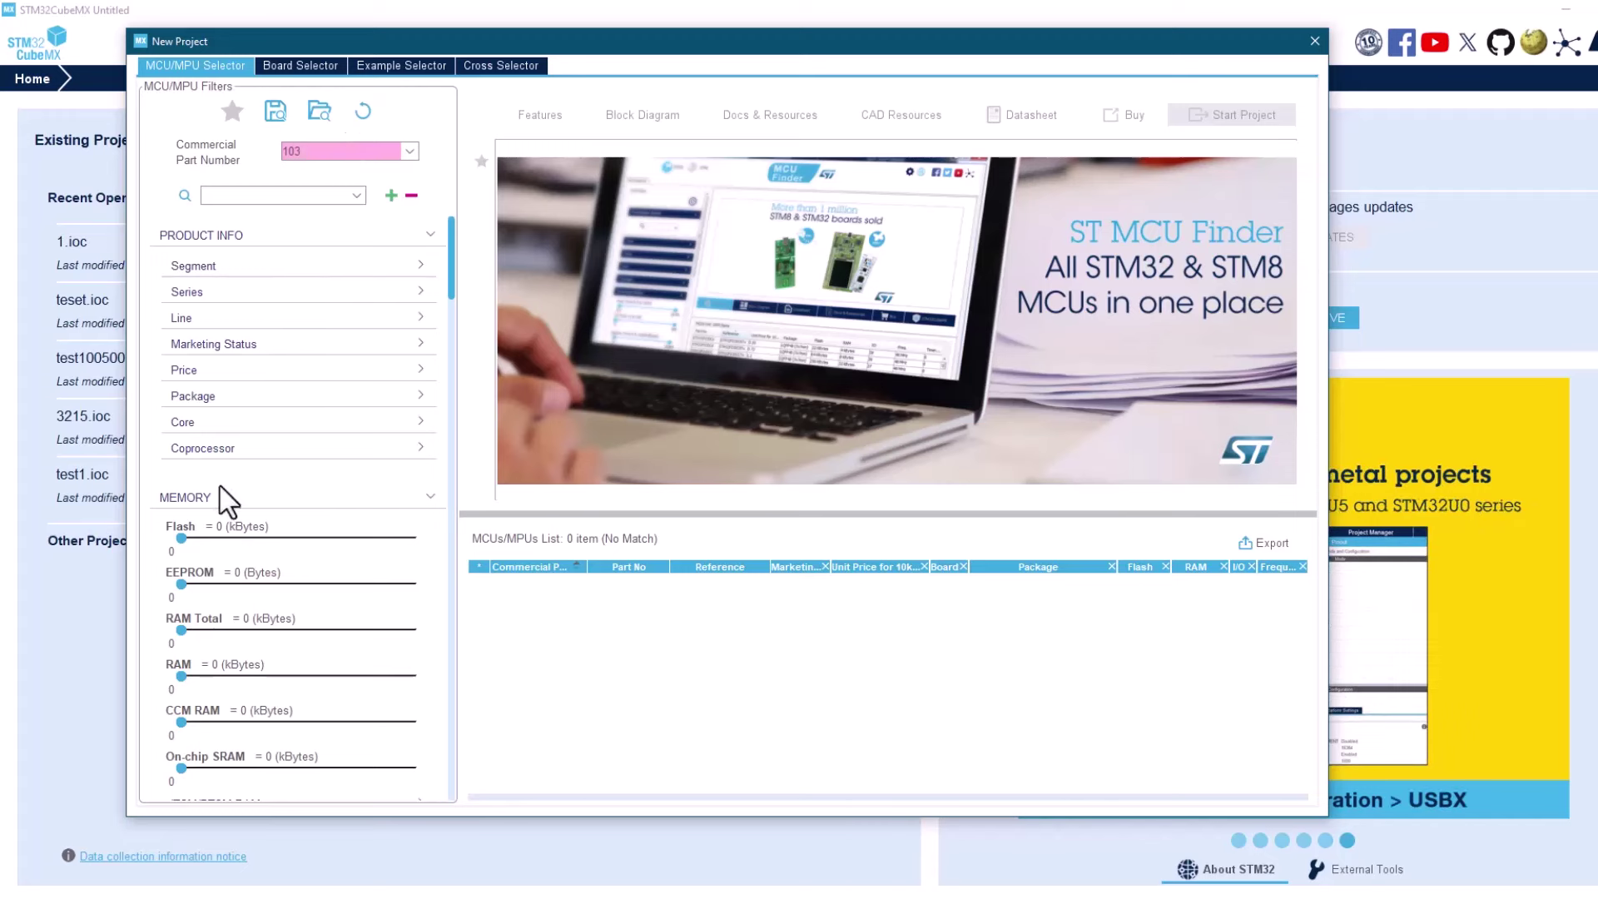
pyautogui.scroll(-8, 325, 450)
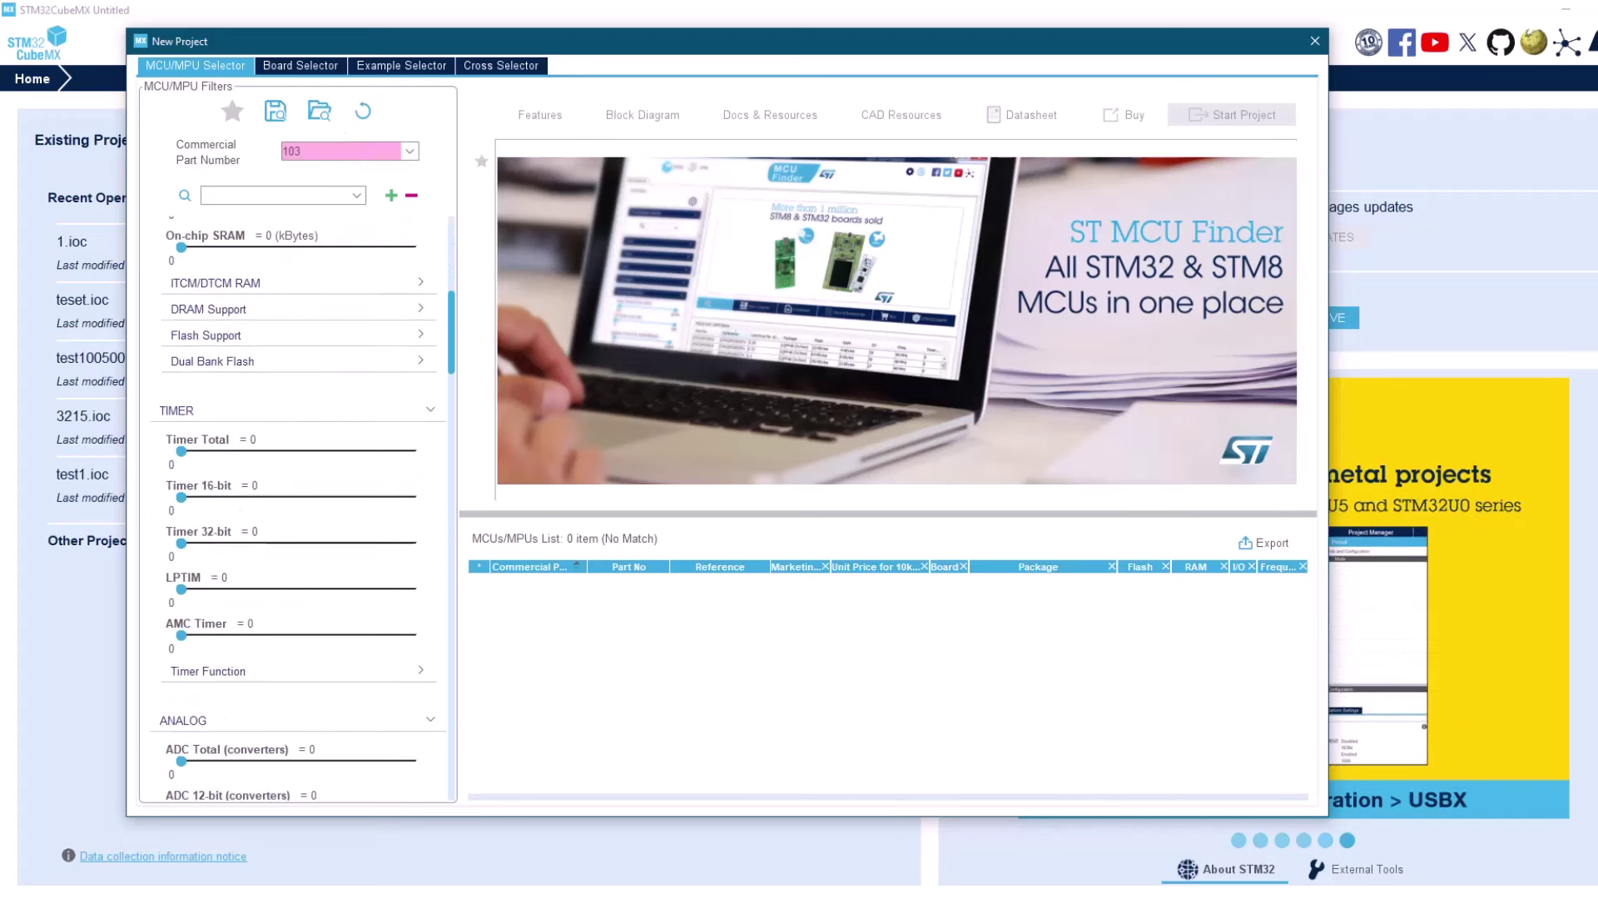
pyautogui.scroll(7, 314, 446)
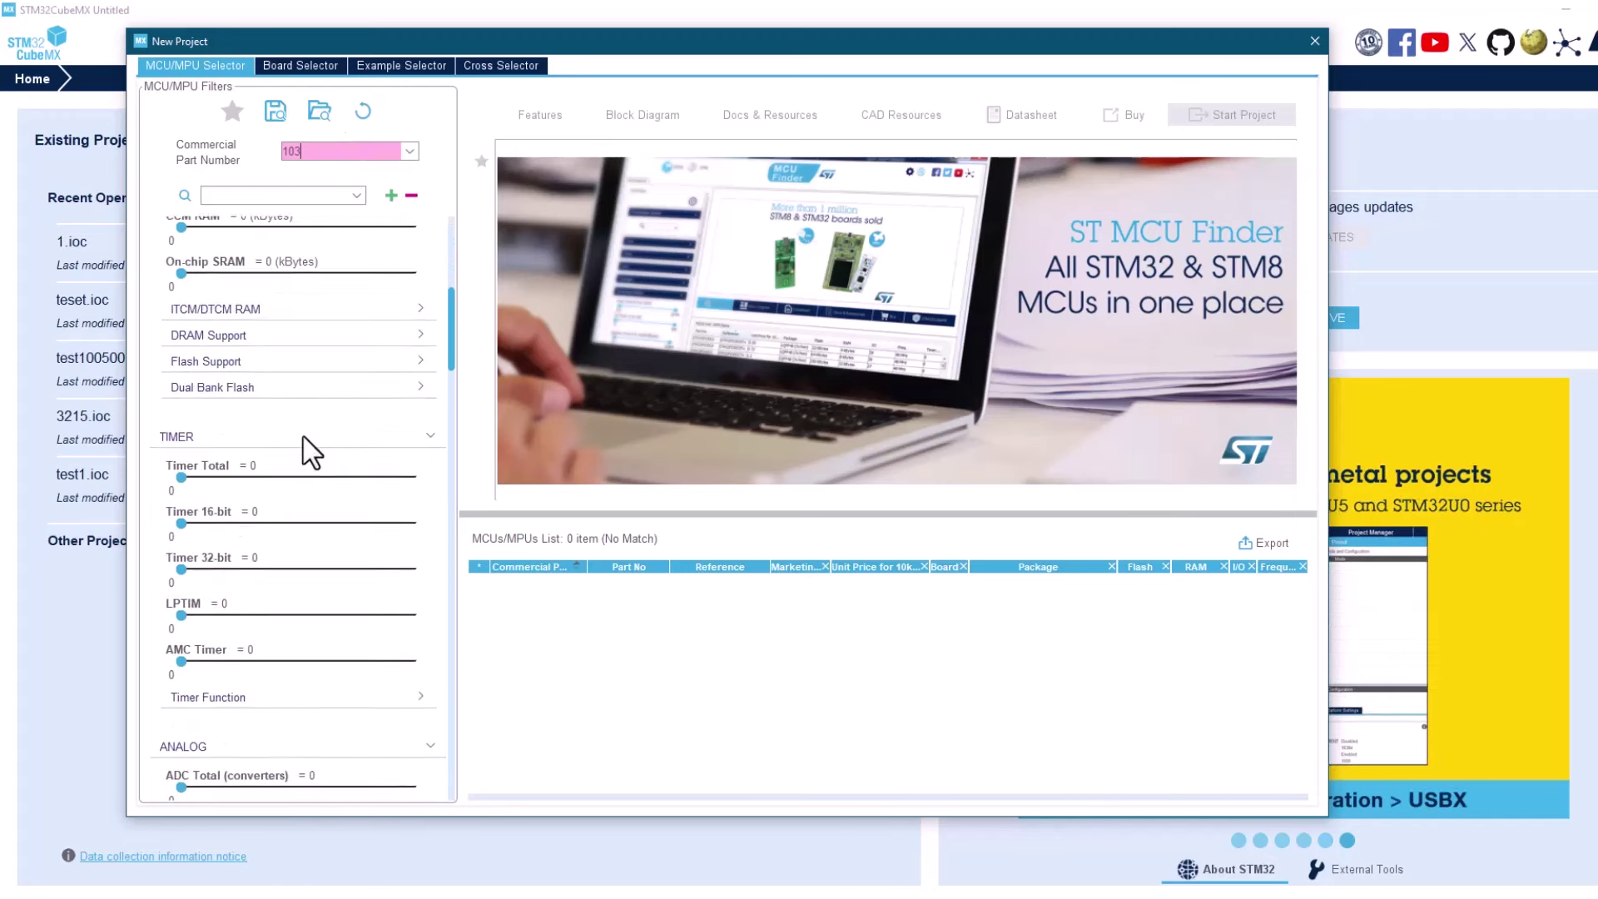
# Step: Reset all microcontroller filters and search the commercial part numbers for 103
pyautogui.click(363, 112)
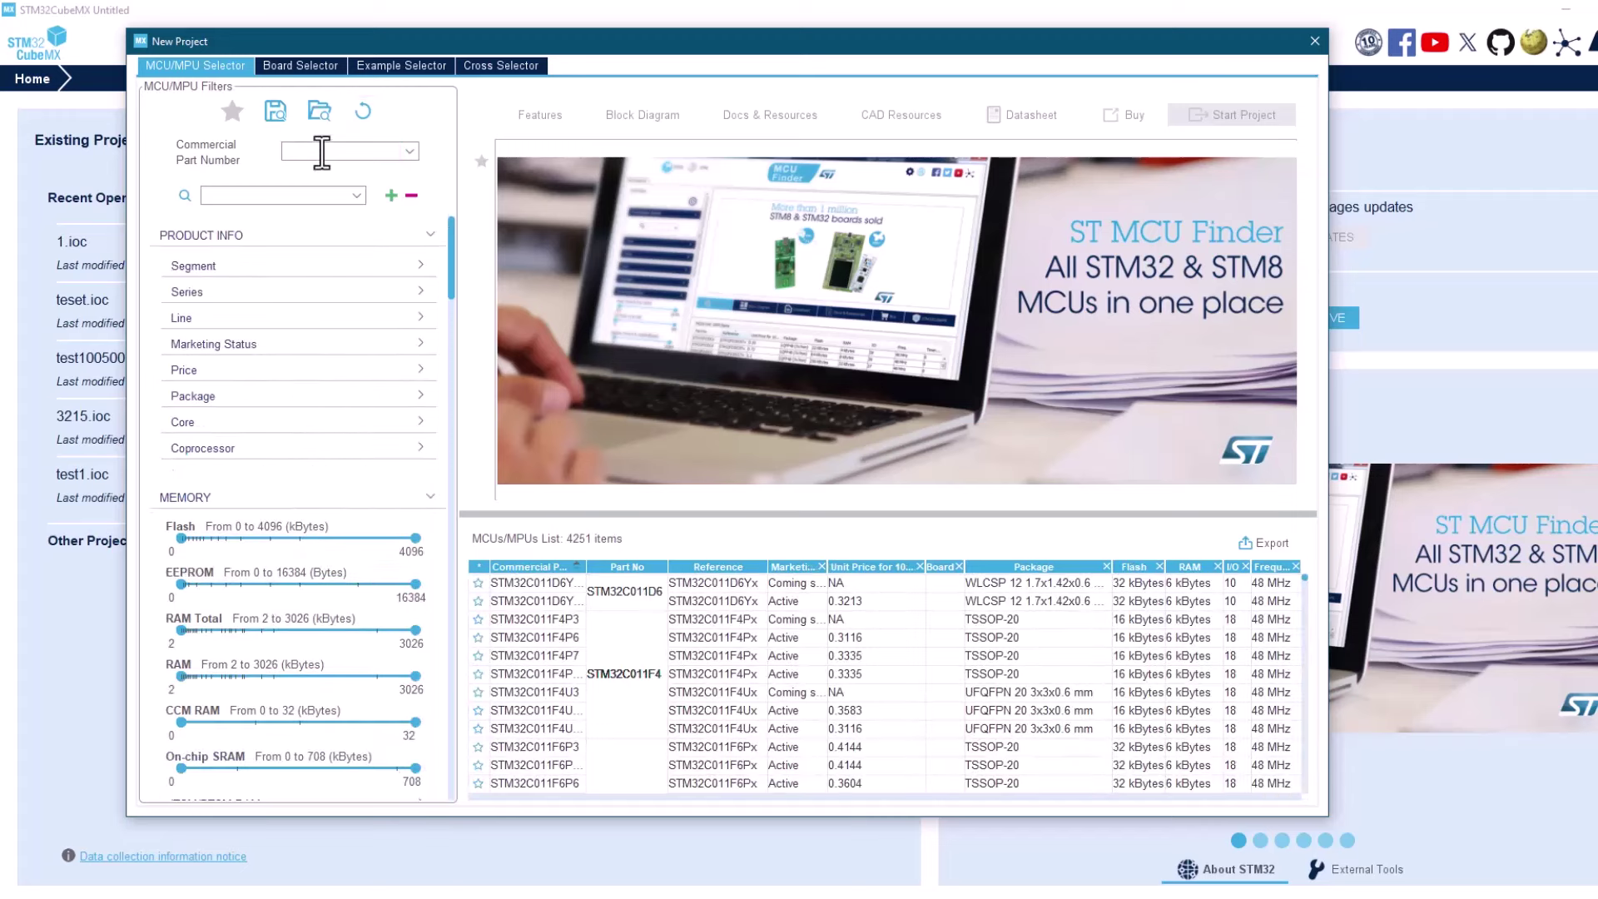
pyautogui.write('103')
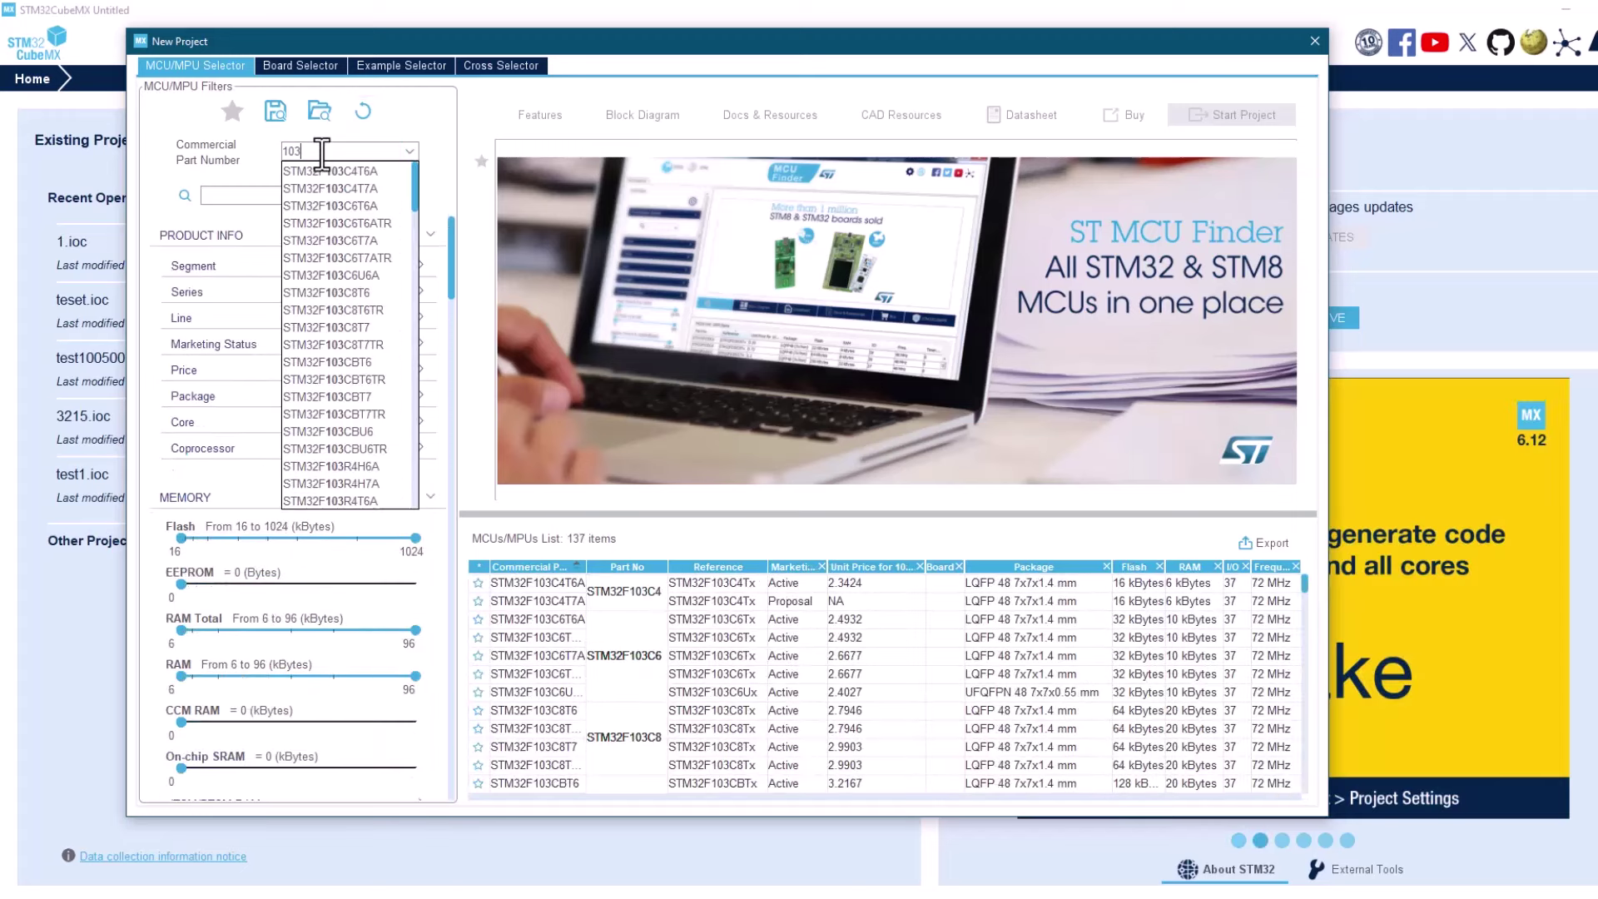
pyautogui.scroll(-7, 371, 300)
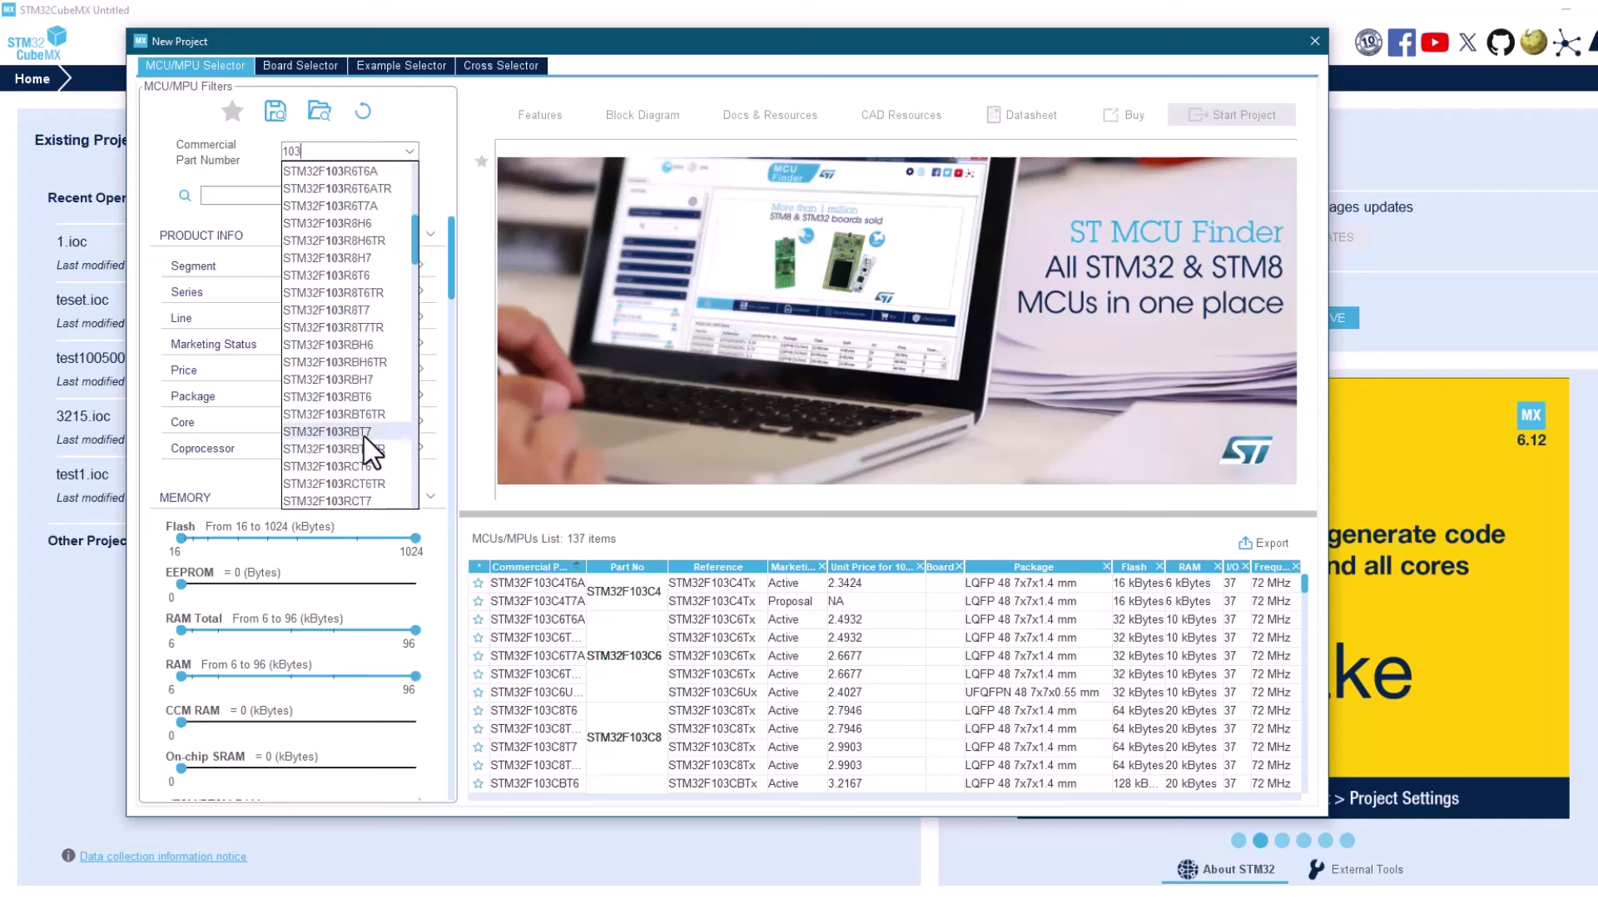
pyautogui.scroll(-5, 367, 346)
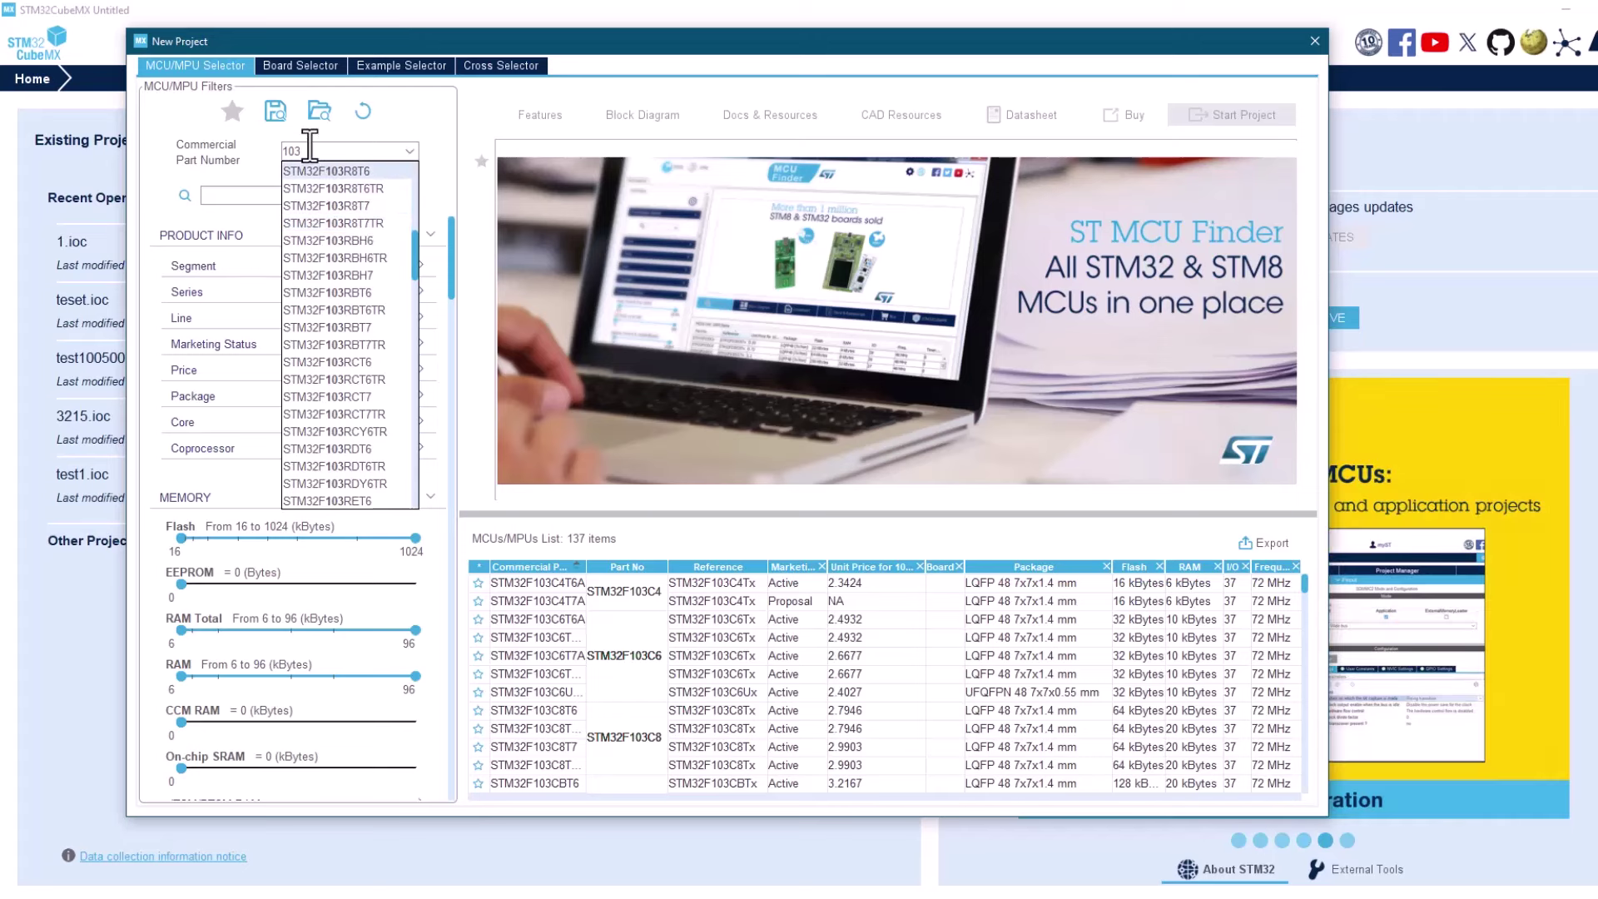
# Step: Narrow the part number search to 103c8, choose STM32F103C8T6 and select that microcontroller in the results list
pyautogui.write('c8')
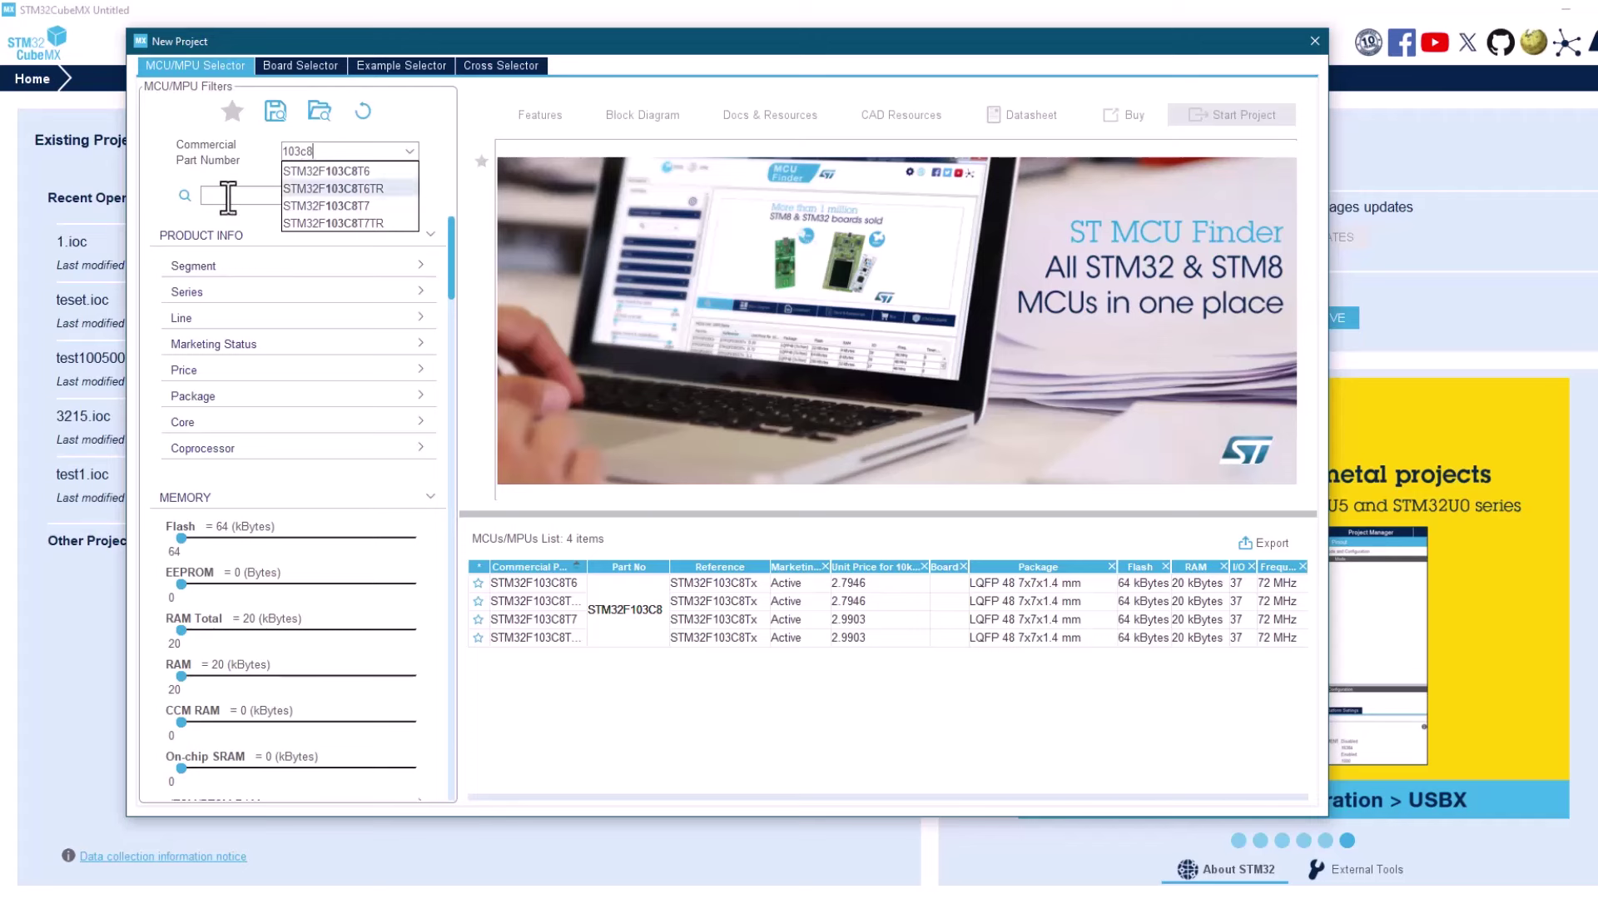
pyautogui.click(353, 171)
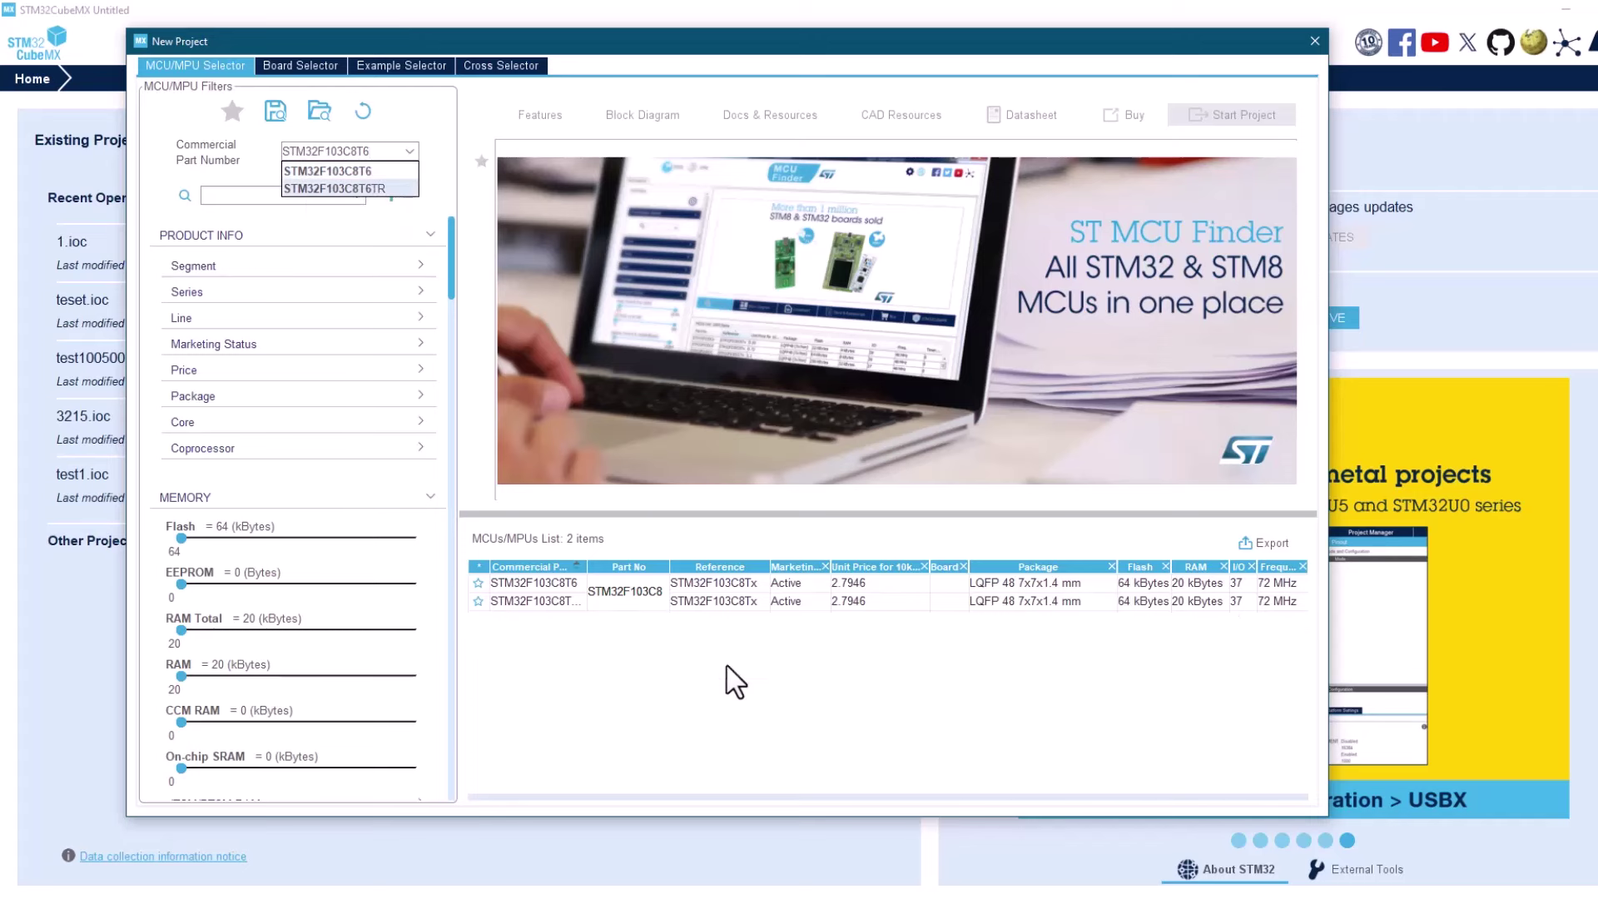
pyautogui.click(737, 585)
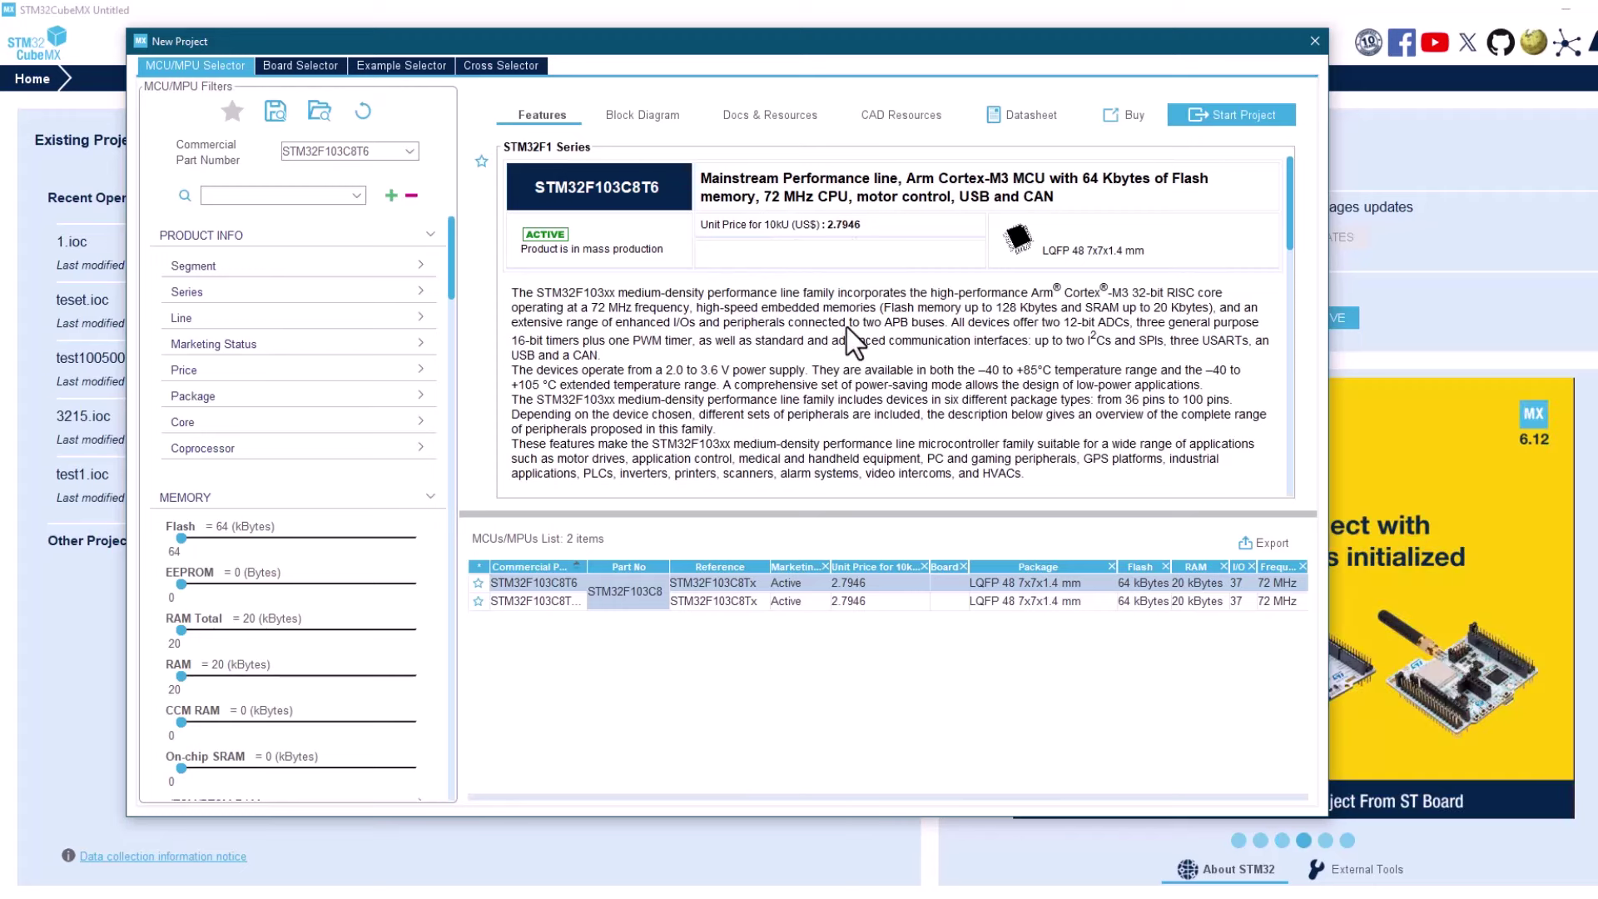
# Step: Read through the features of the STM32F103C8T6 and open its block diagram page
pyautogui.scroll(-10, 828, 350)
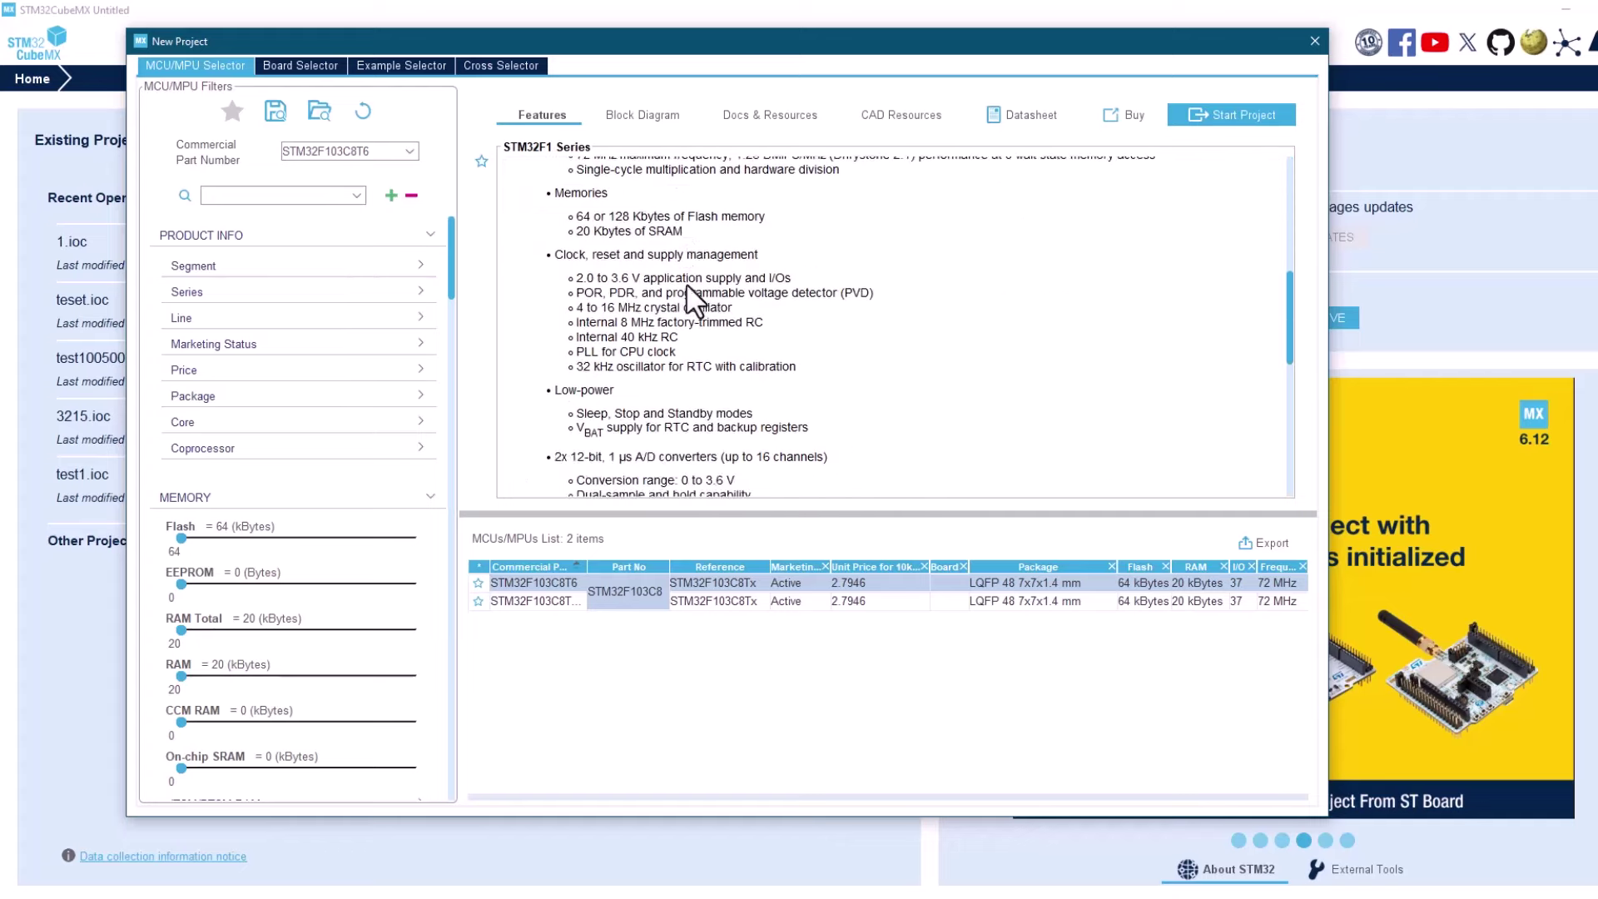
pyautogui.scroll(-3, 704, 301)
pyautogui.scroll(15, 711, 408)
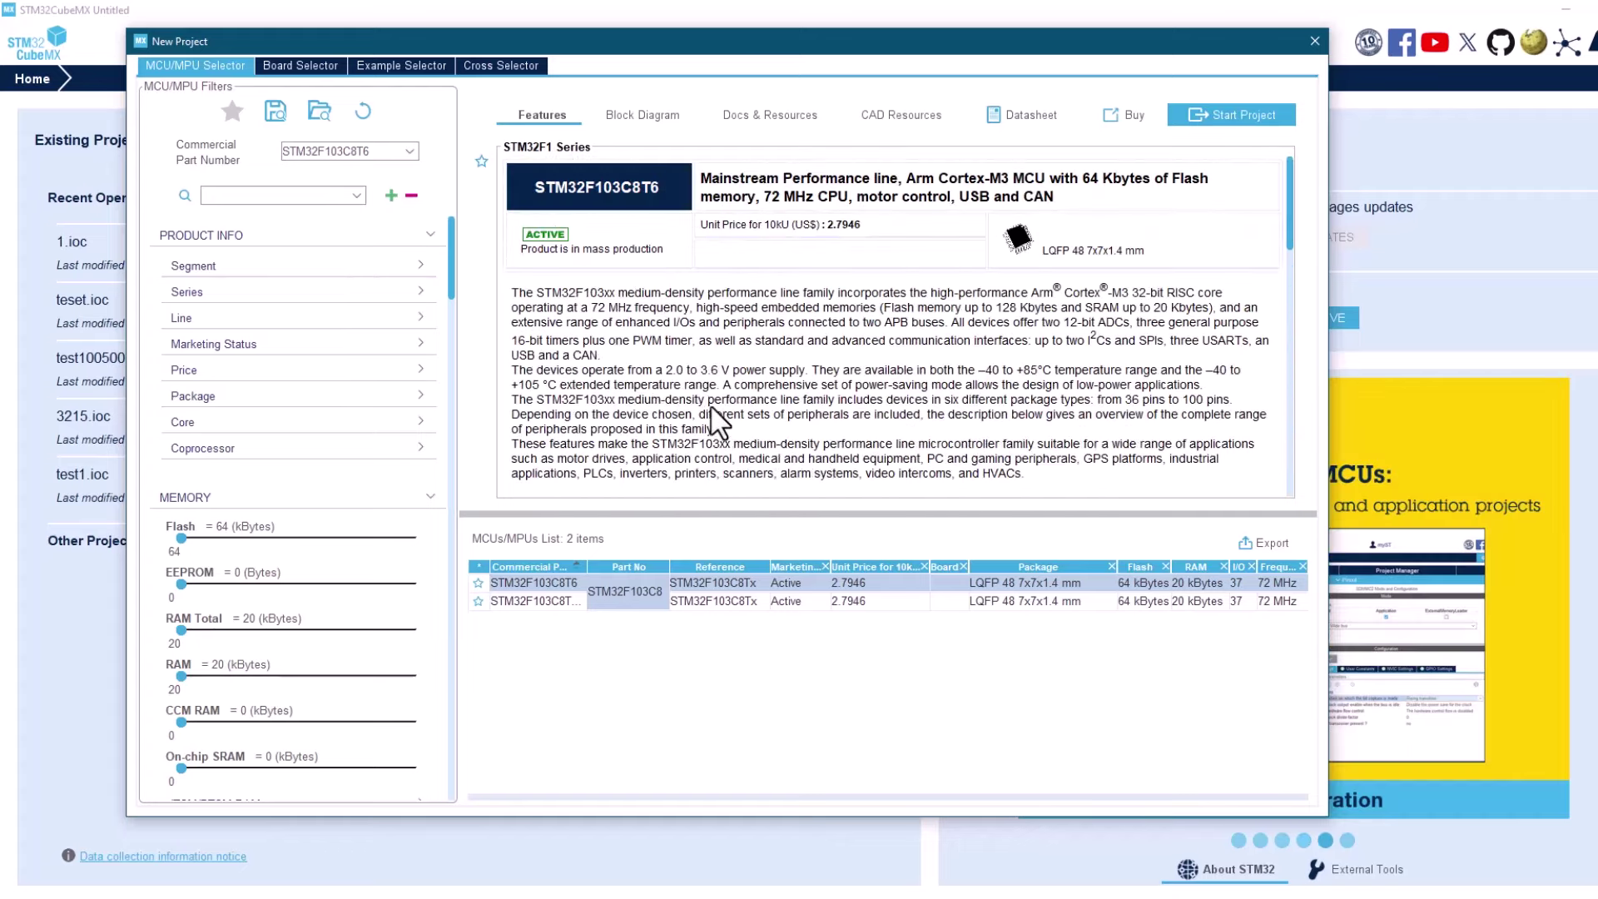
pyautogui.click(647, 125)
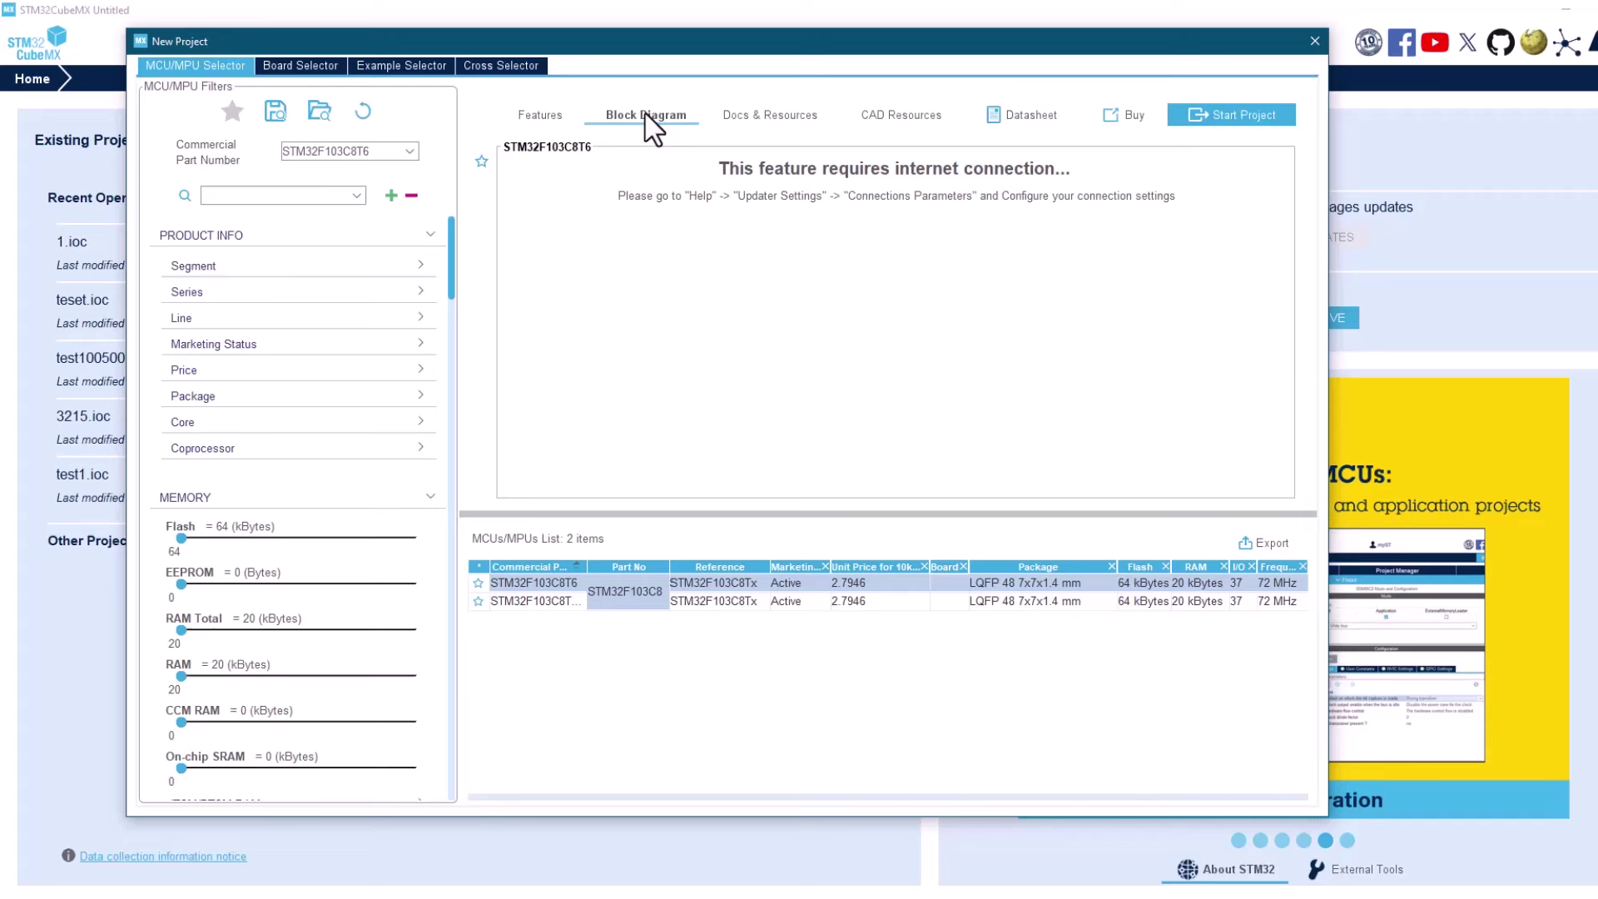
# Step: Look through the documents and resources for the STM32F103C8T6, examining the list of application notes
pyautogui.click(795, 120)
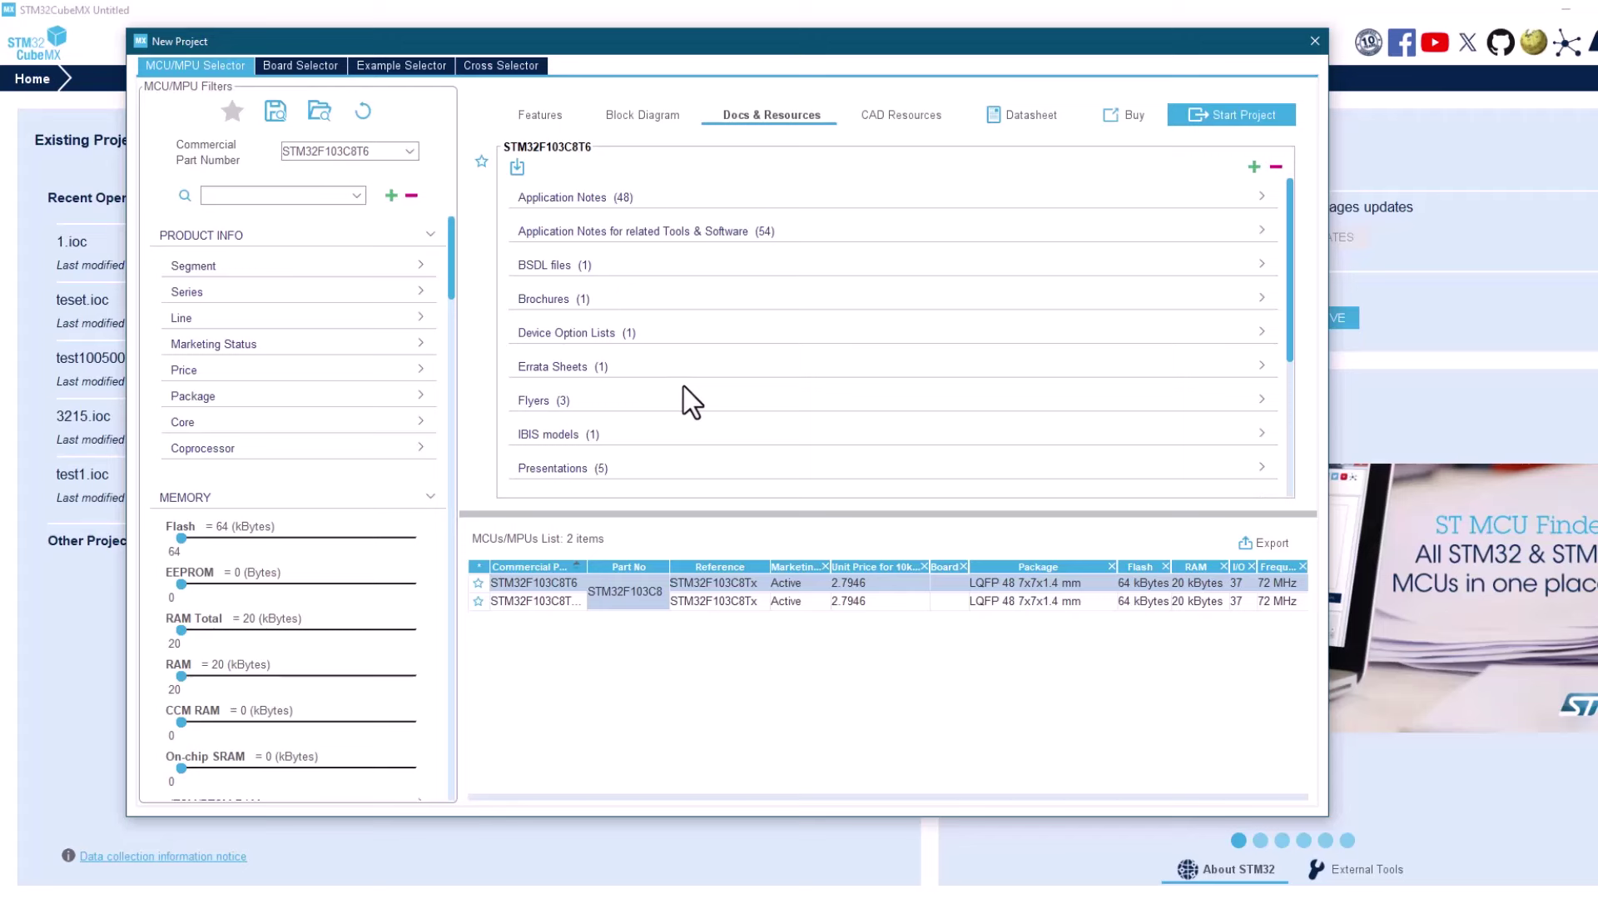
pyautogui.scroll(-5, 702, 395)
pyautogui.scroll(5, 690, 385)
pyautogui.click(585, 208)
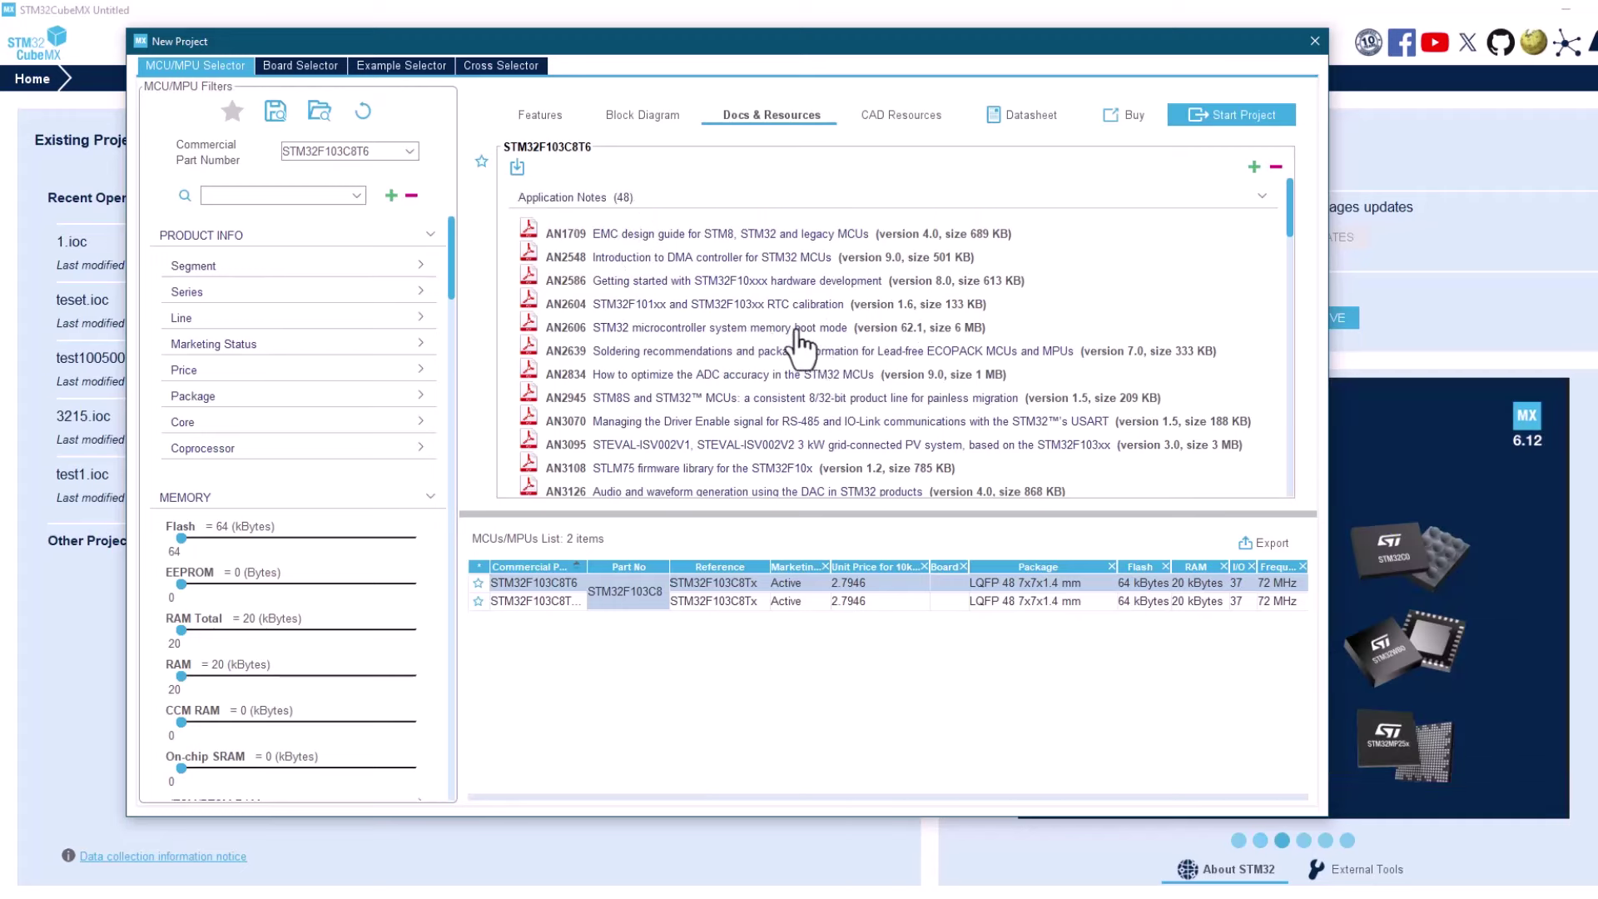
pyautogui.scroll(-3, 801, 345)
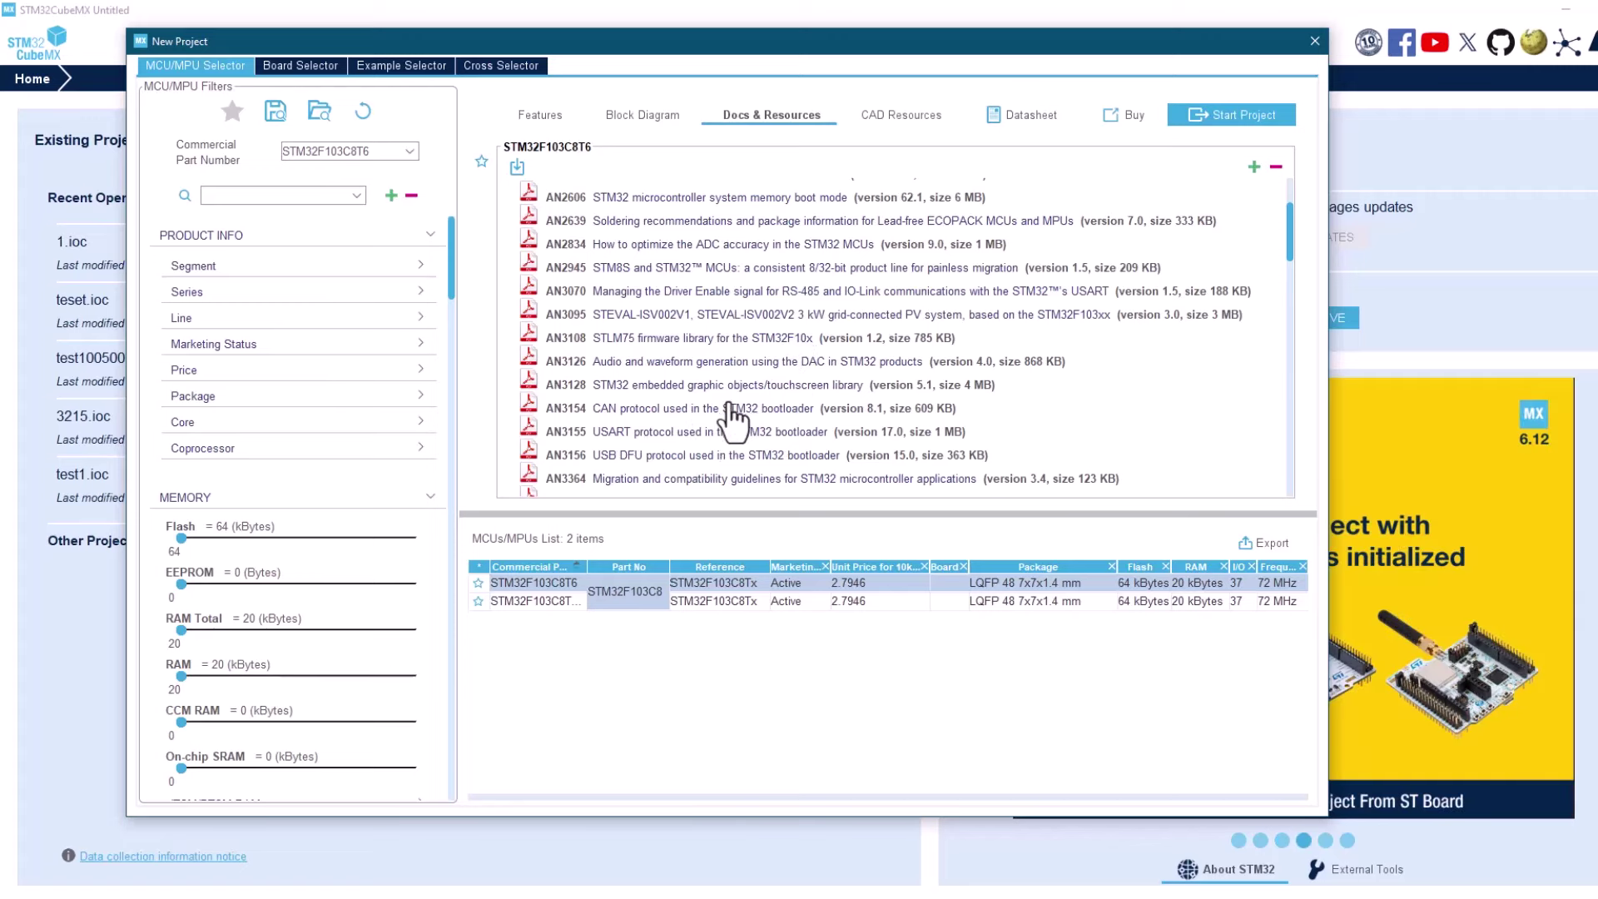
pyautogui.scroll(-5, 738, 408)
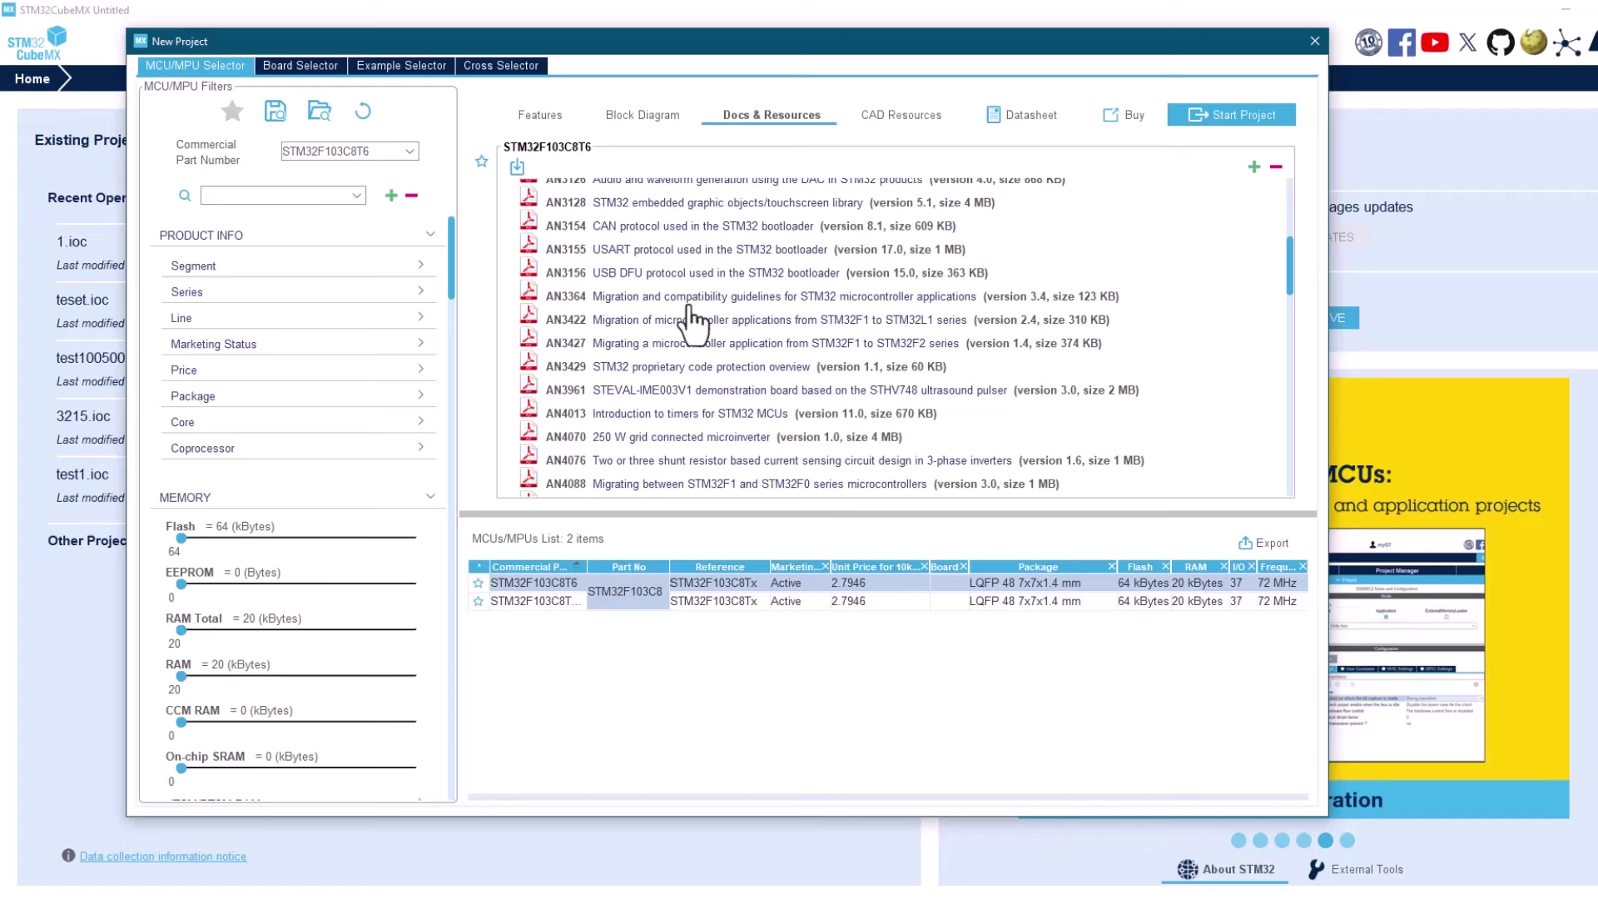
pyautogui.scroll(8, 713, 379)
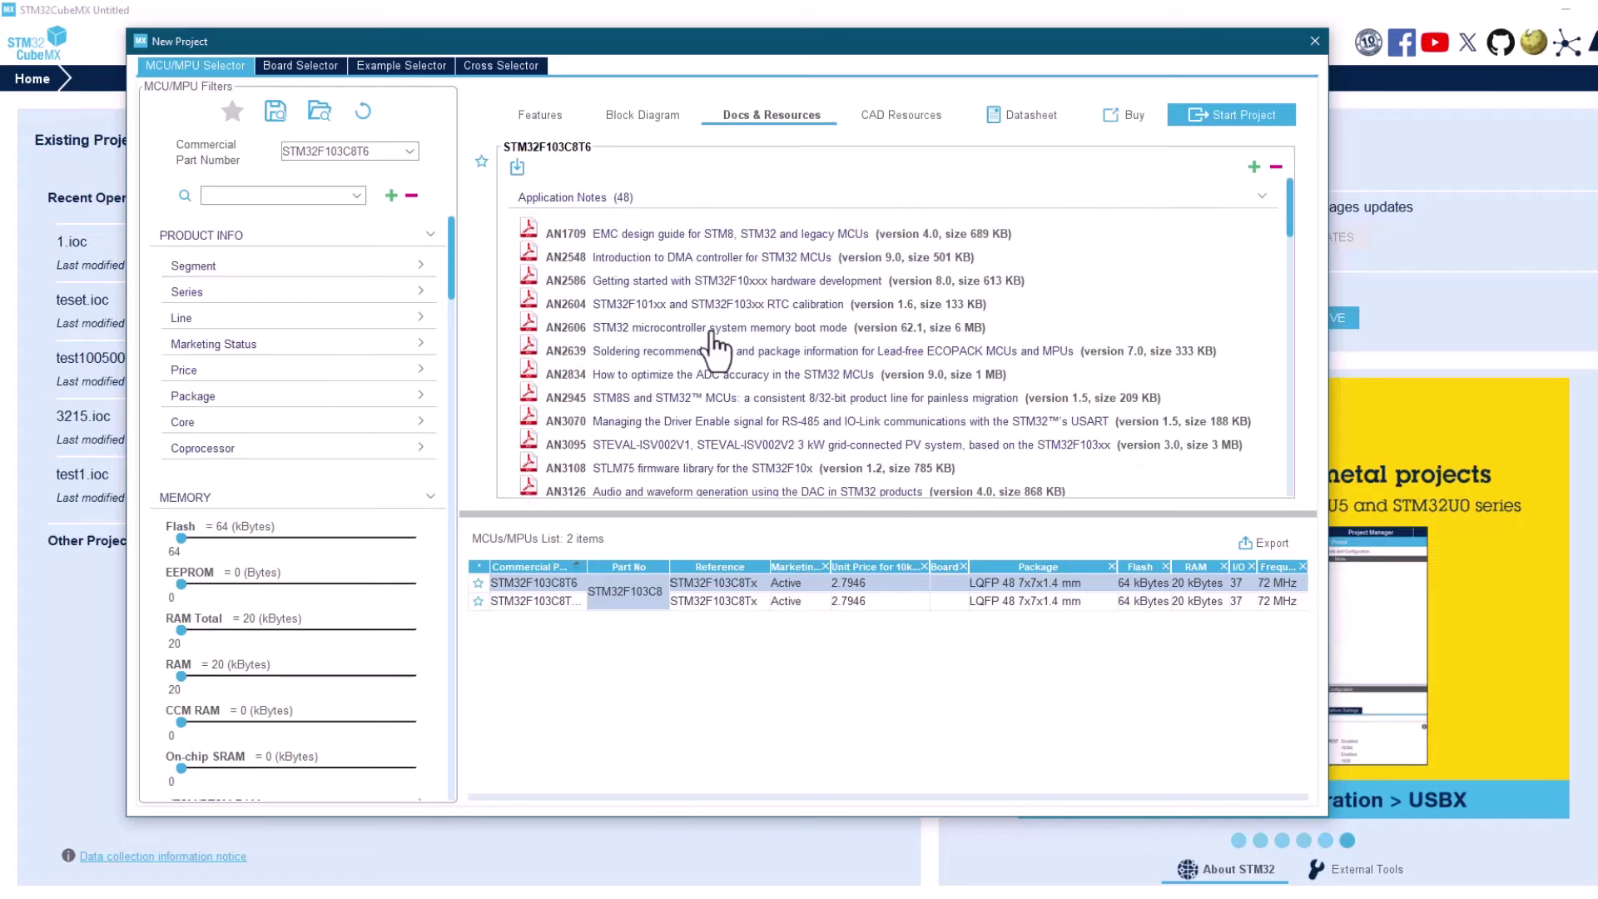
pyautogui.click(1261, 198)
# Step: Examine the presentations, product specifications and programming manuals among the documents for the STM32F103C8T6
pyautogui.scroll(-2, 671, 347)
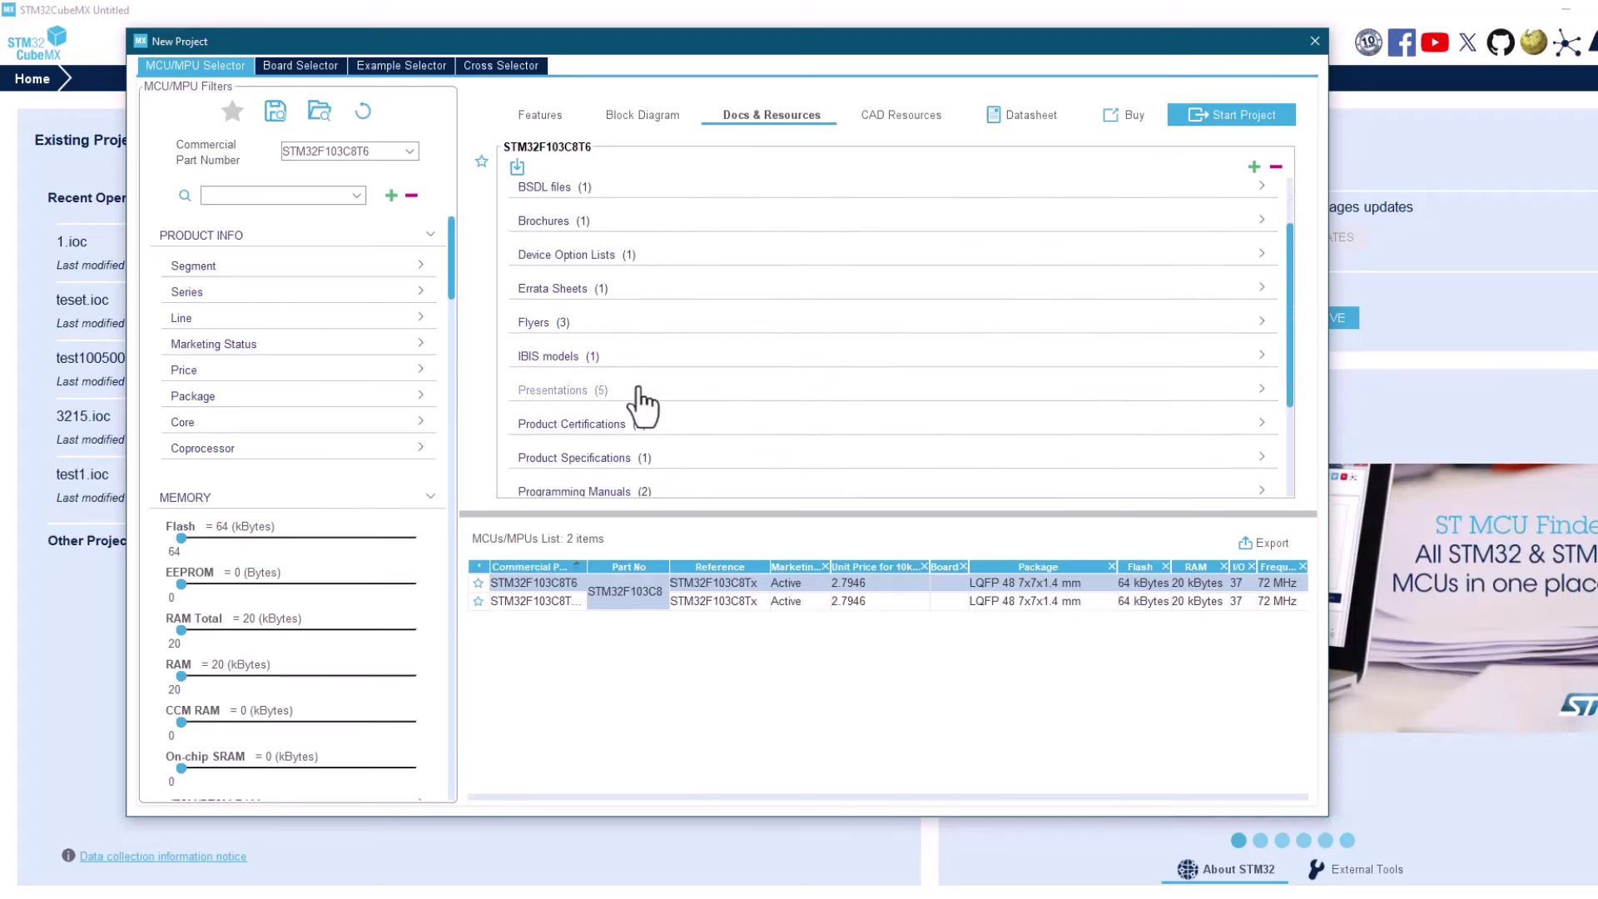
pyautogui.scroll(-1, 658, 374)
pyautogui.click(556, 340)
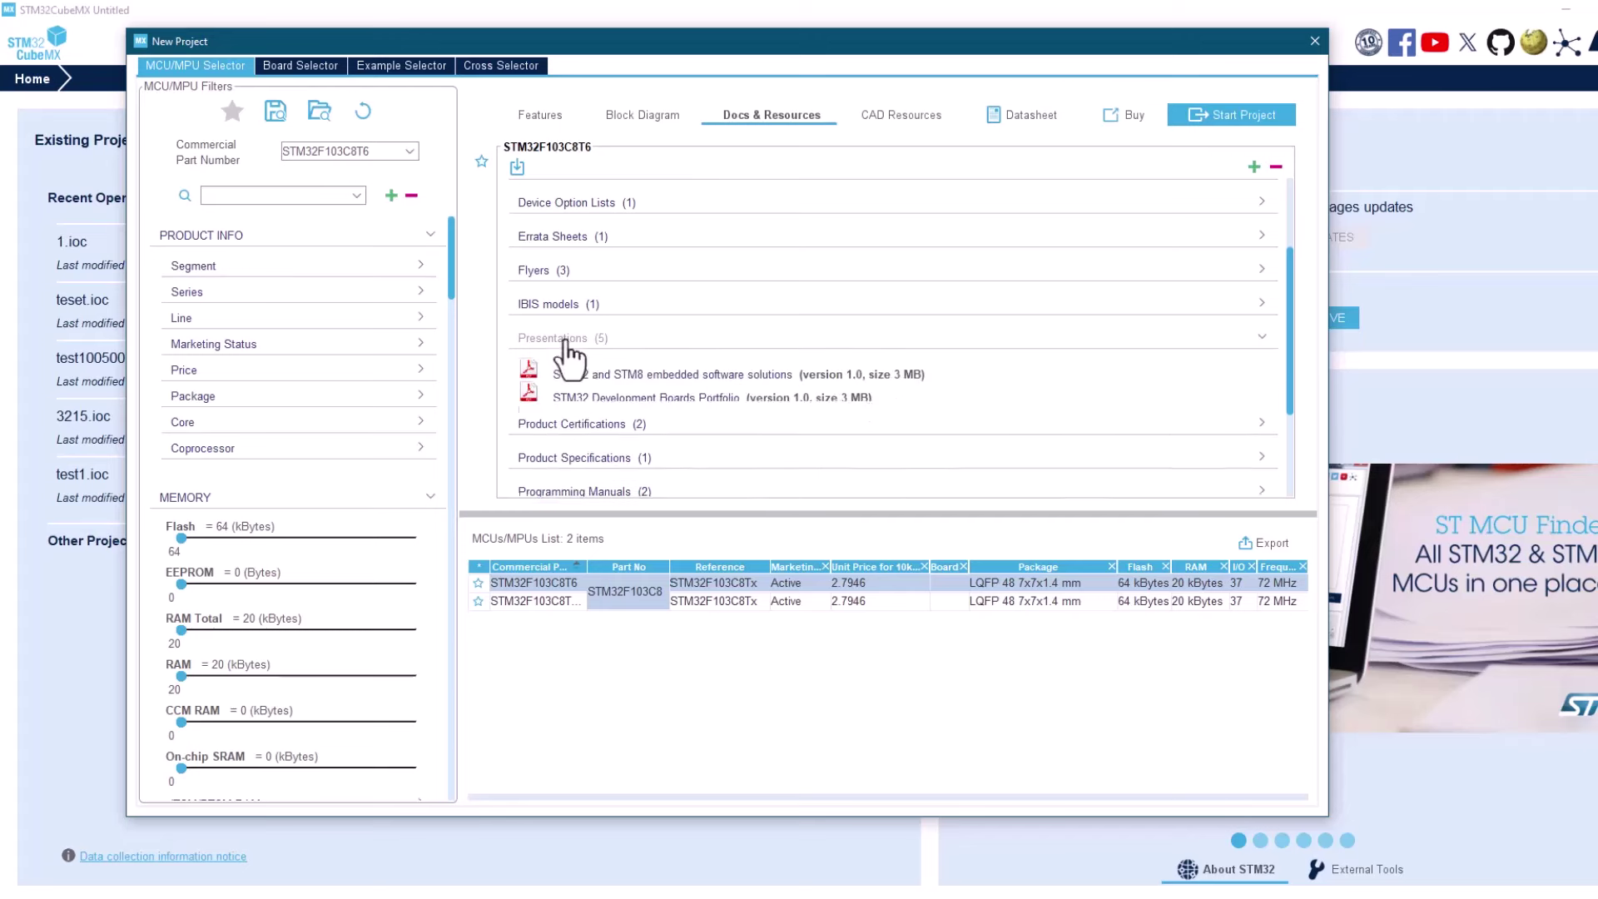
pyautogui.scroll(-1, 691, 367)
pyautogui.scroll(-2, 690, 375)
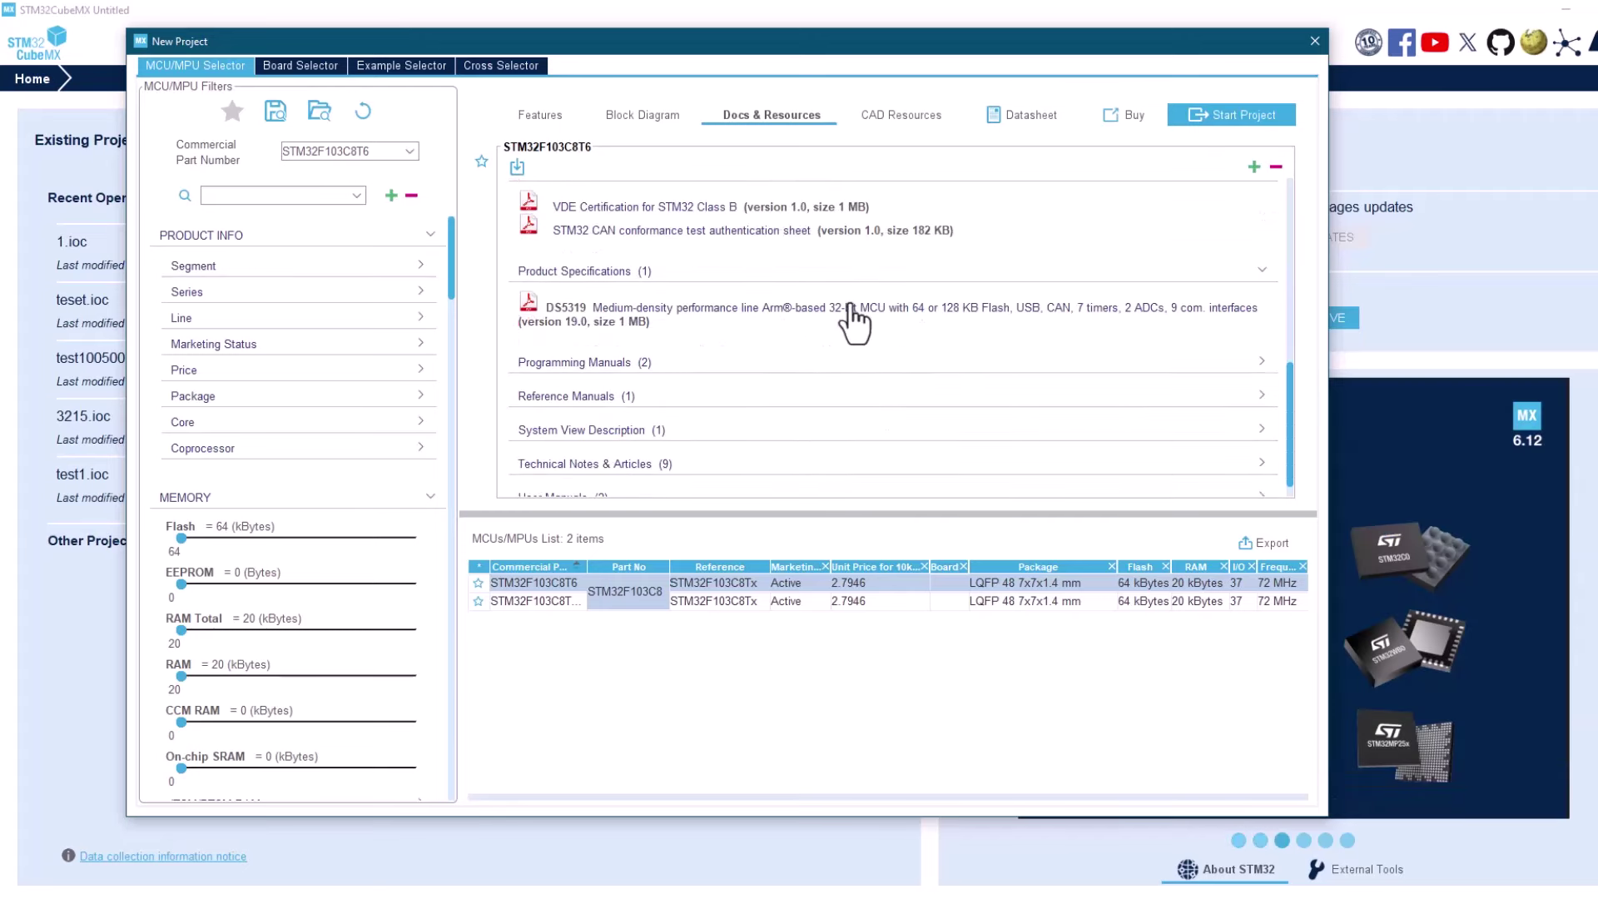
pyautogui.scroll(-1, 836, 337)
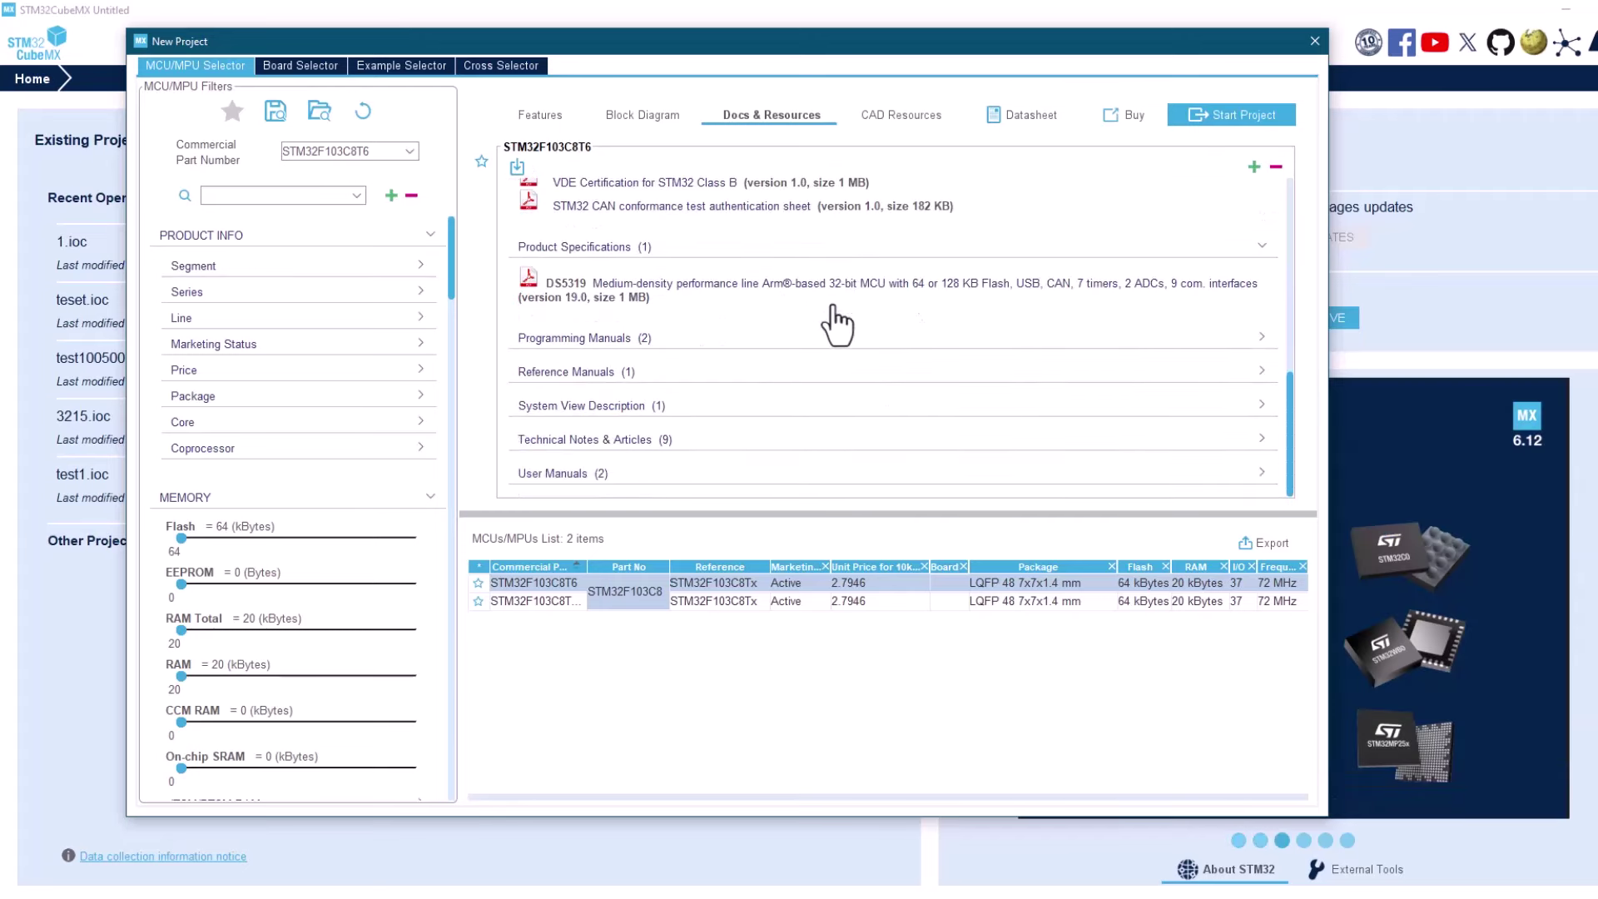
pyautogui.click(631, 341)
pyautogui.scroll(-1, 749, 358)
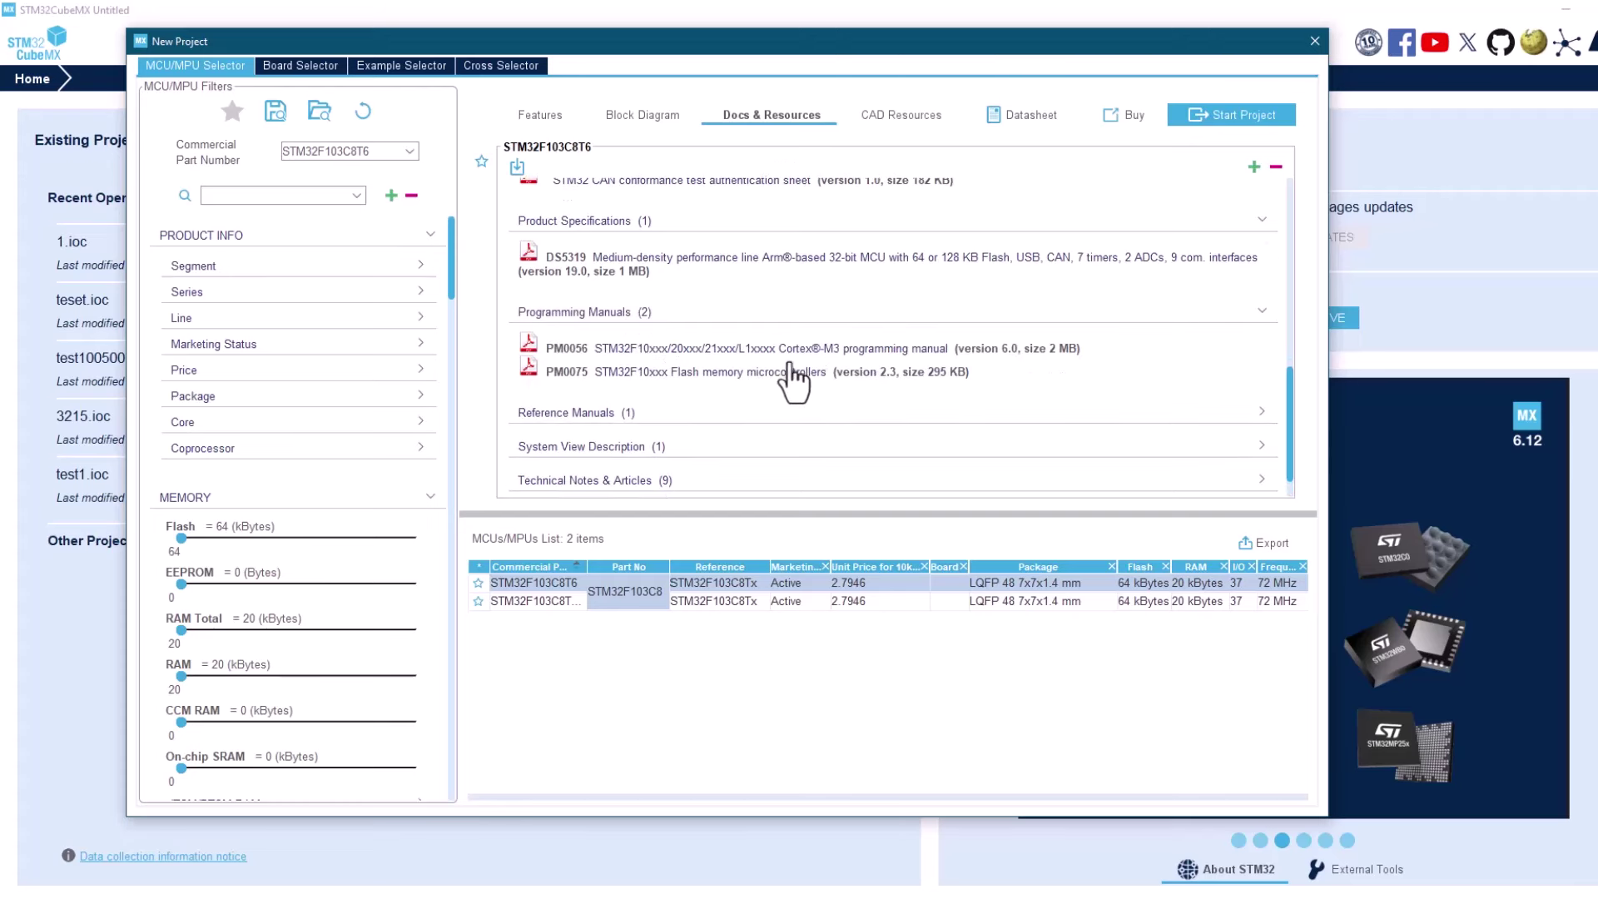
pyautogui.scroll(-1, 894, 391)
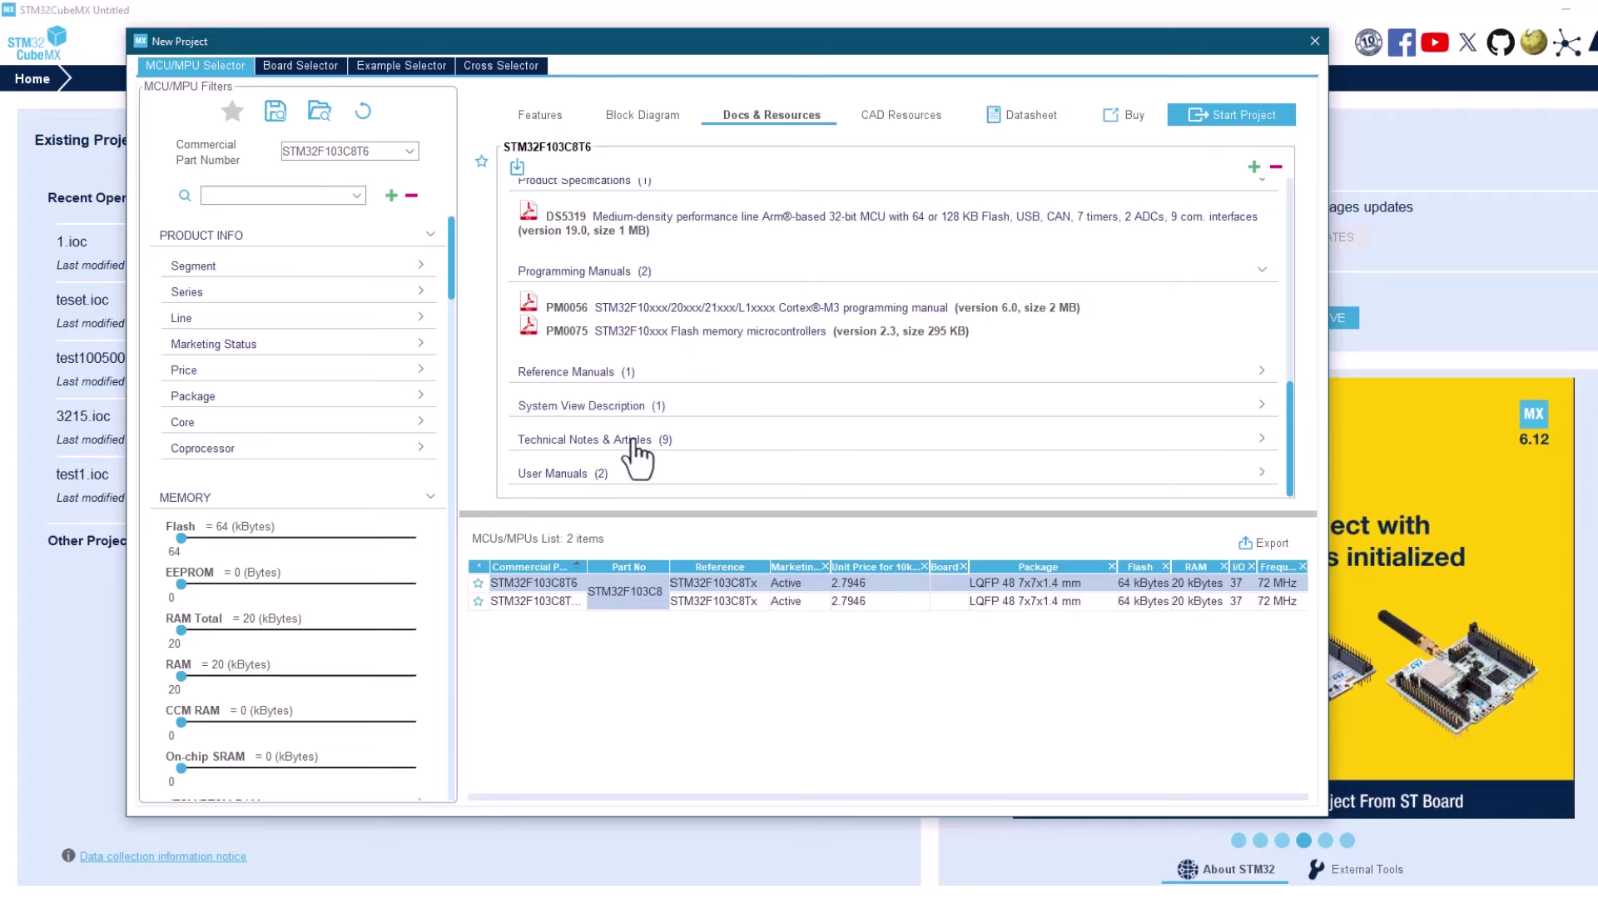
pyautogui.scroll(10, 659, 433)
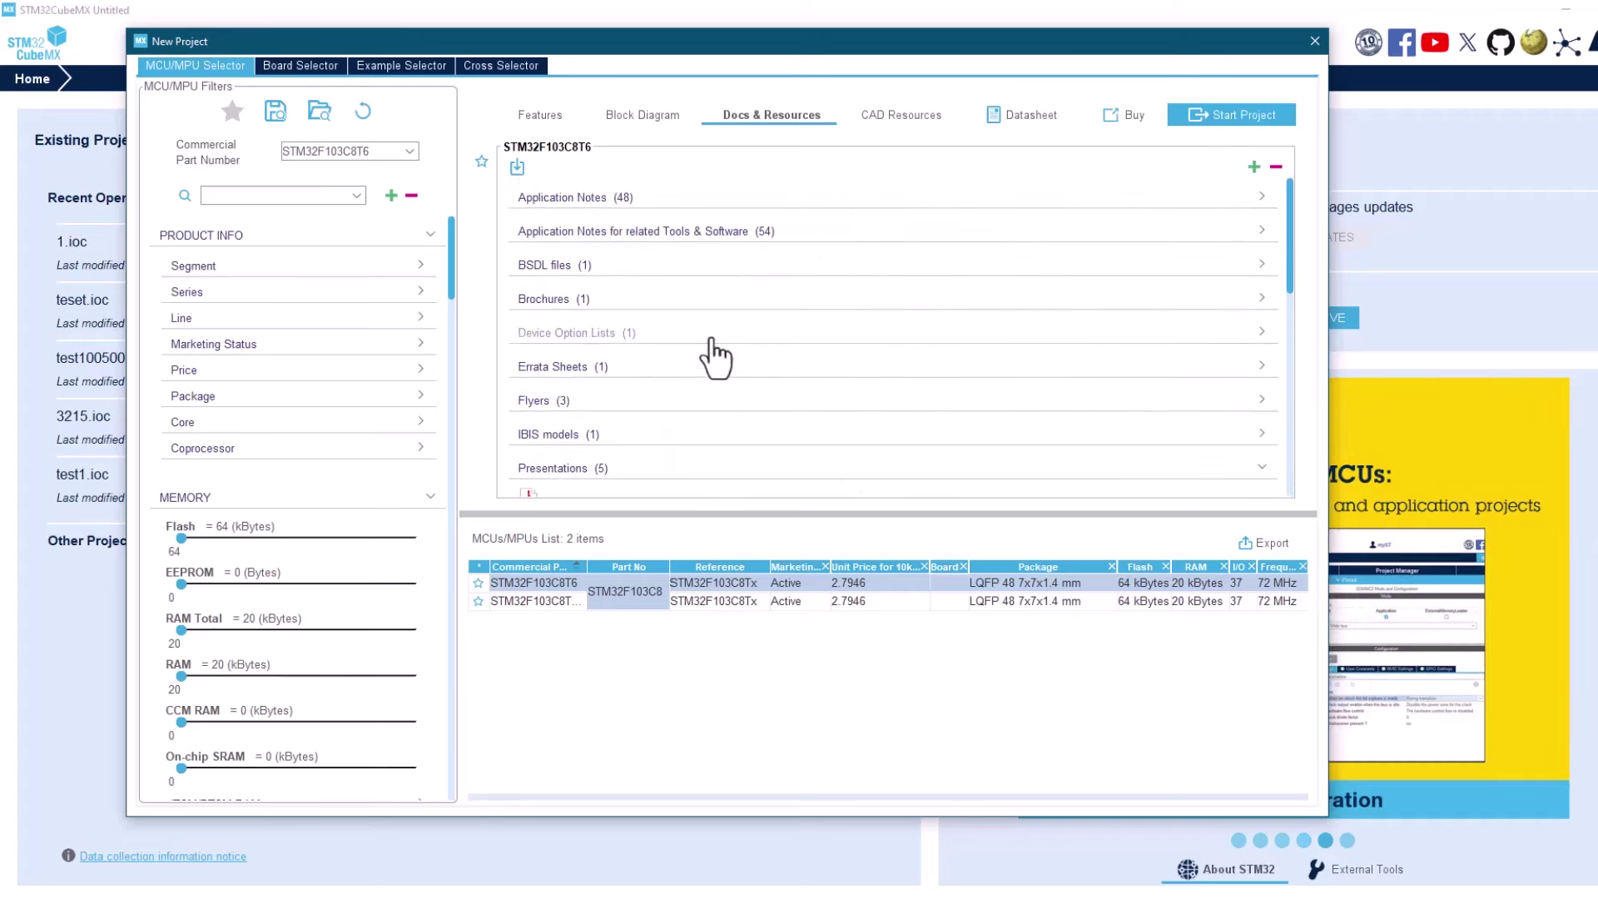
# Step: View the CAD resources page of the STM32F103C8T6 and request its datasheet
pyautogui.click(907, 117)
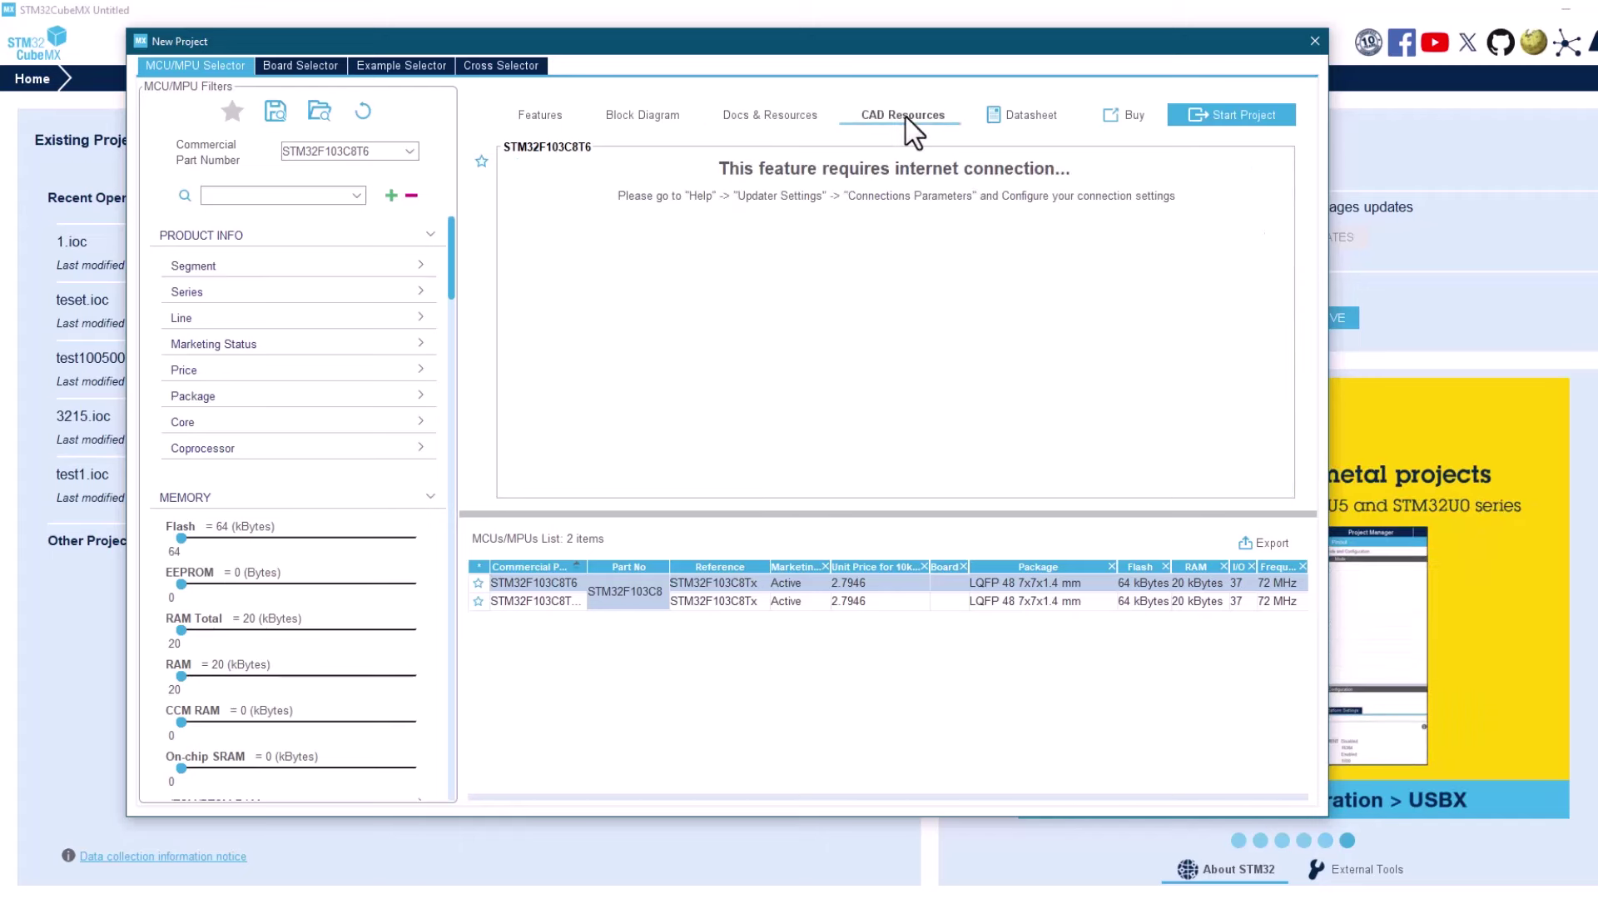
pyautogui.click(1021, 119)
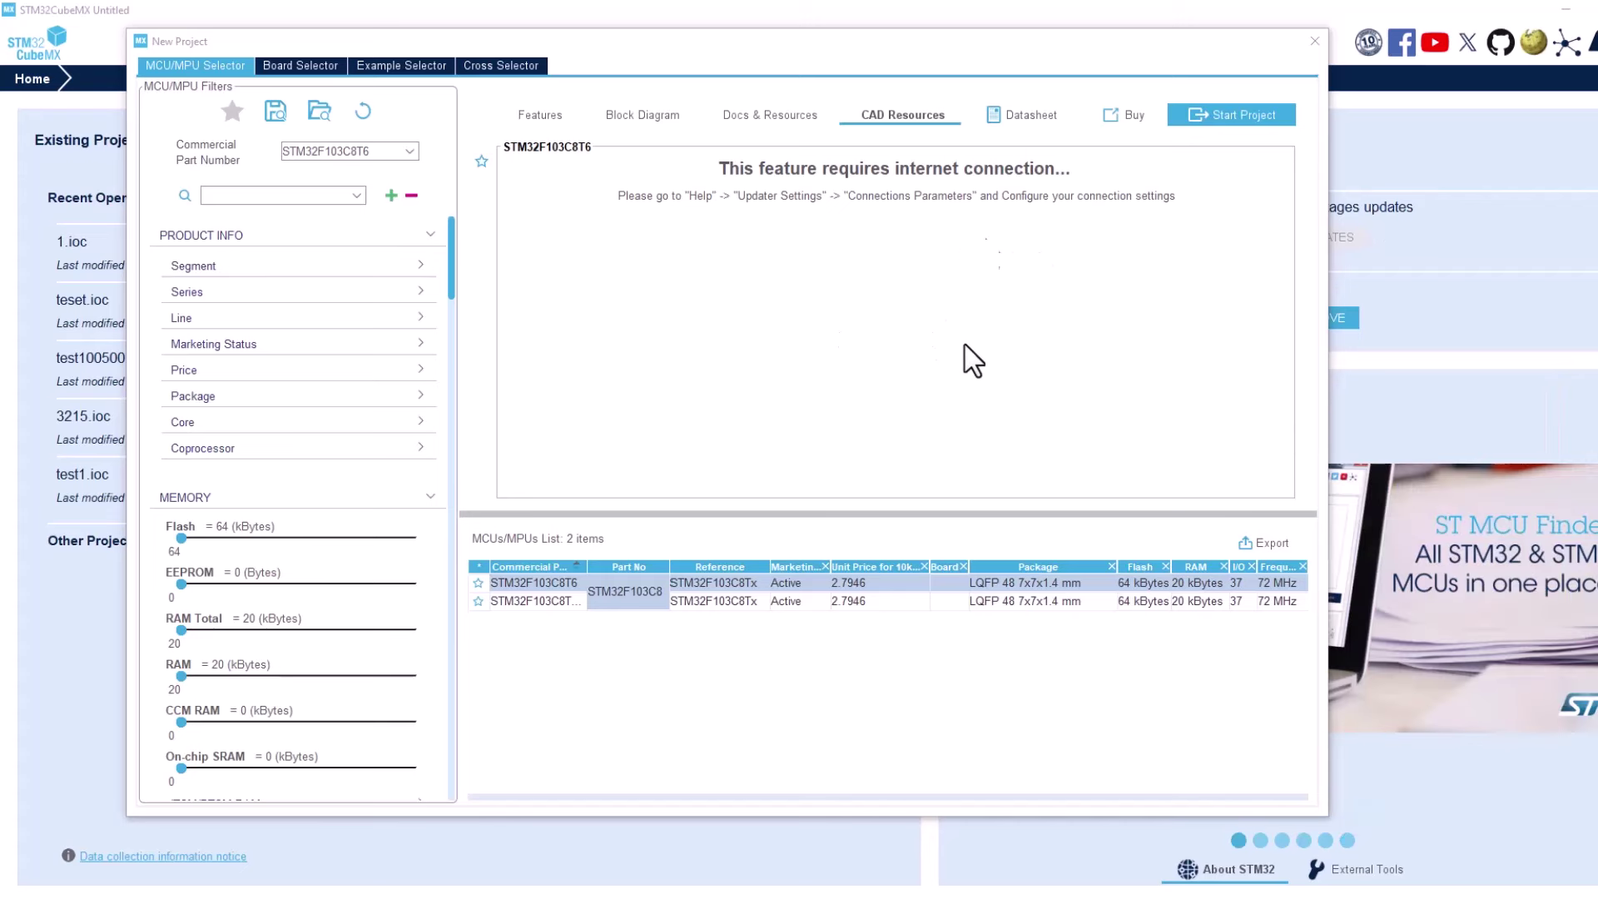
# Step: Select the STM32F103C8T6 in the results list again and start a project with it
pyautogui.click(724, 593)
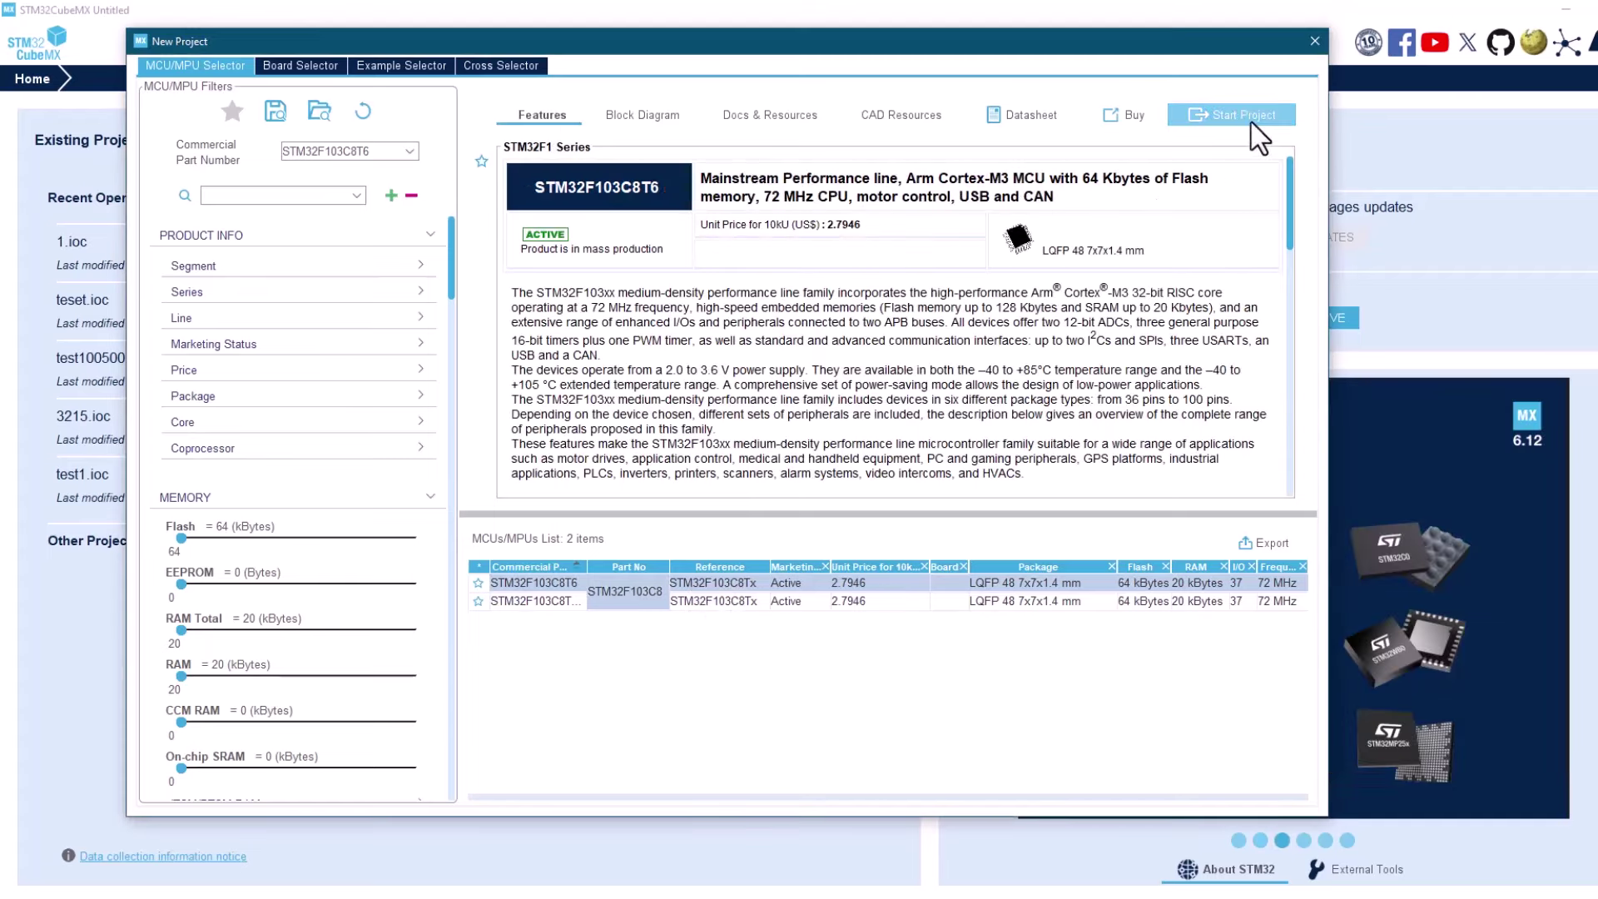
pyautogui.click(1253, 117)
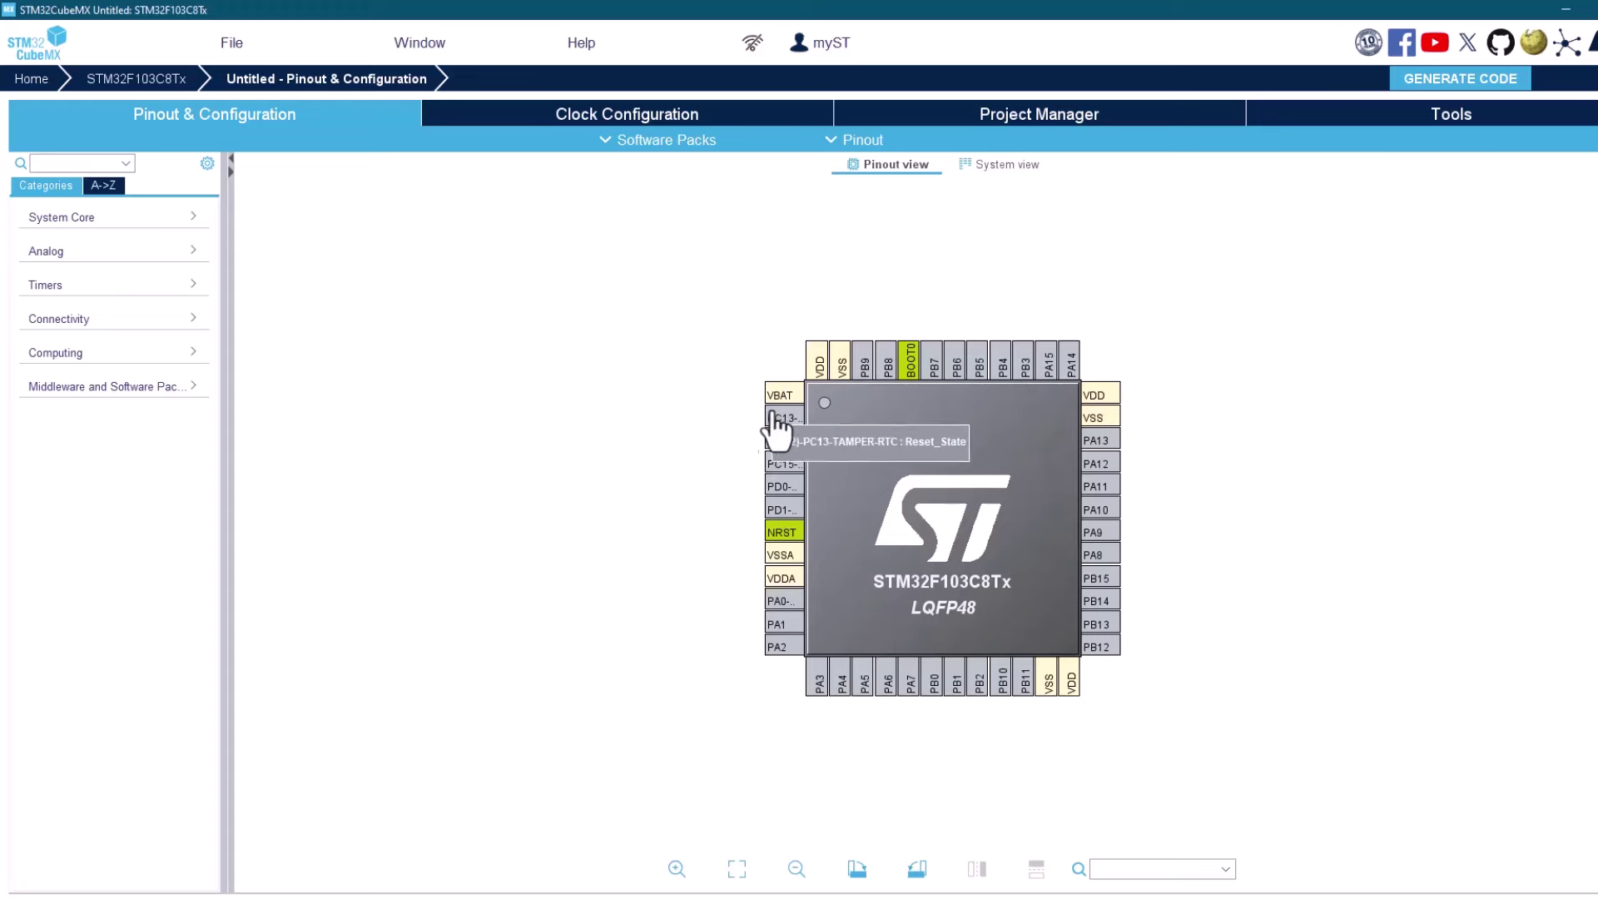
# Step: Configure pin PC15 on the chip pinout as GPIO_Output
pyautogui.click(786, 476)
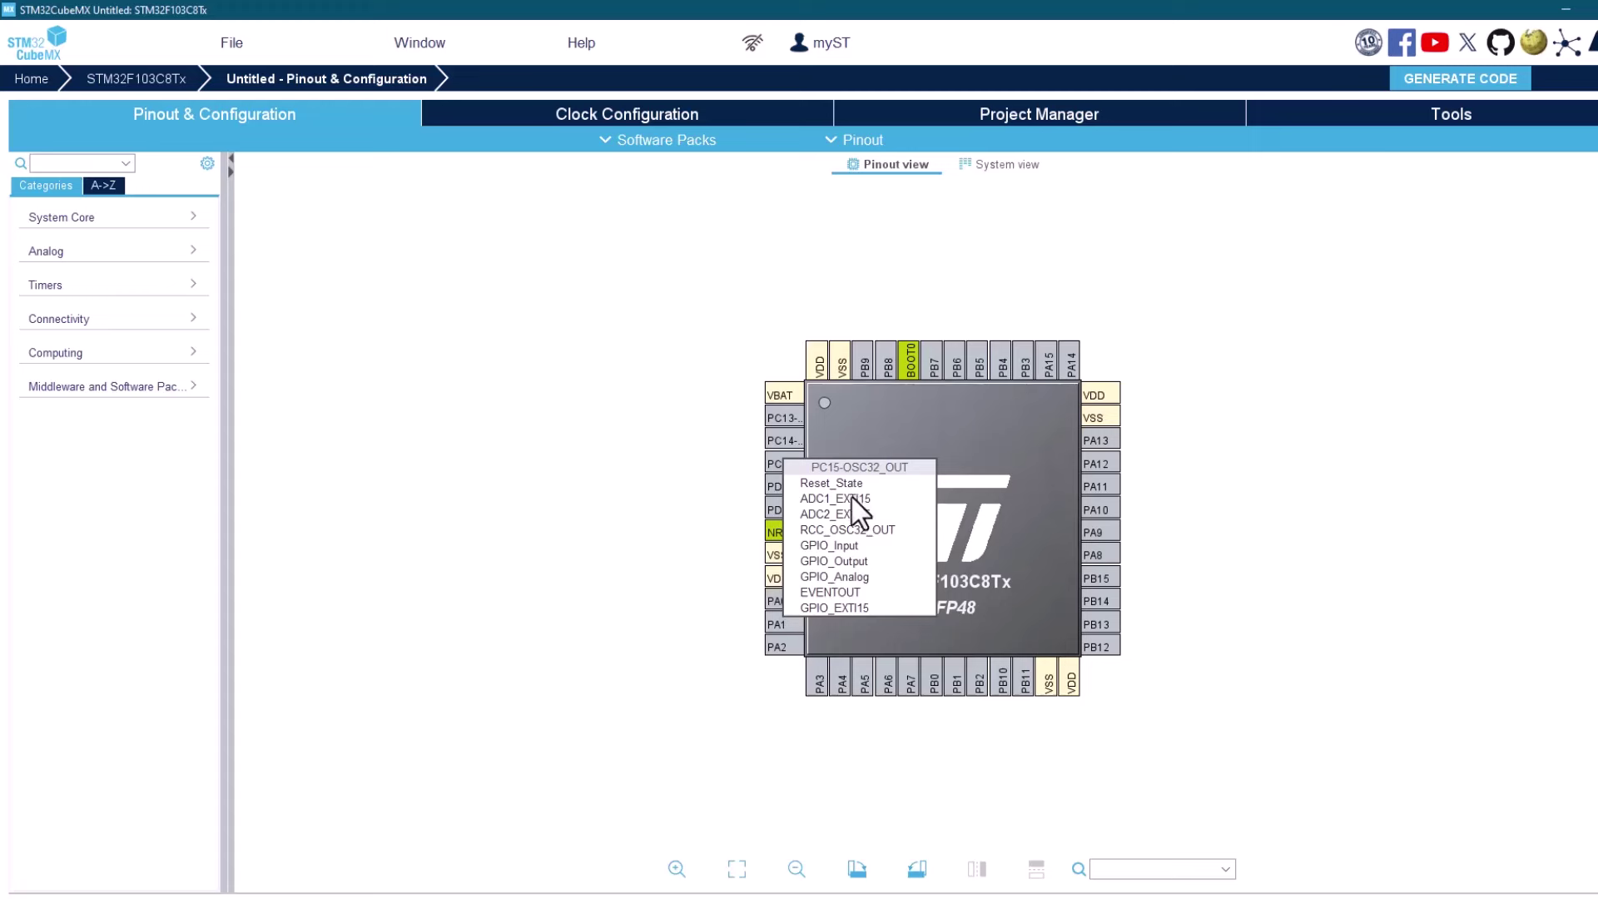
pyautogui.scroll(-1, 849, 529)
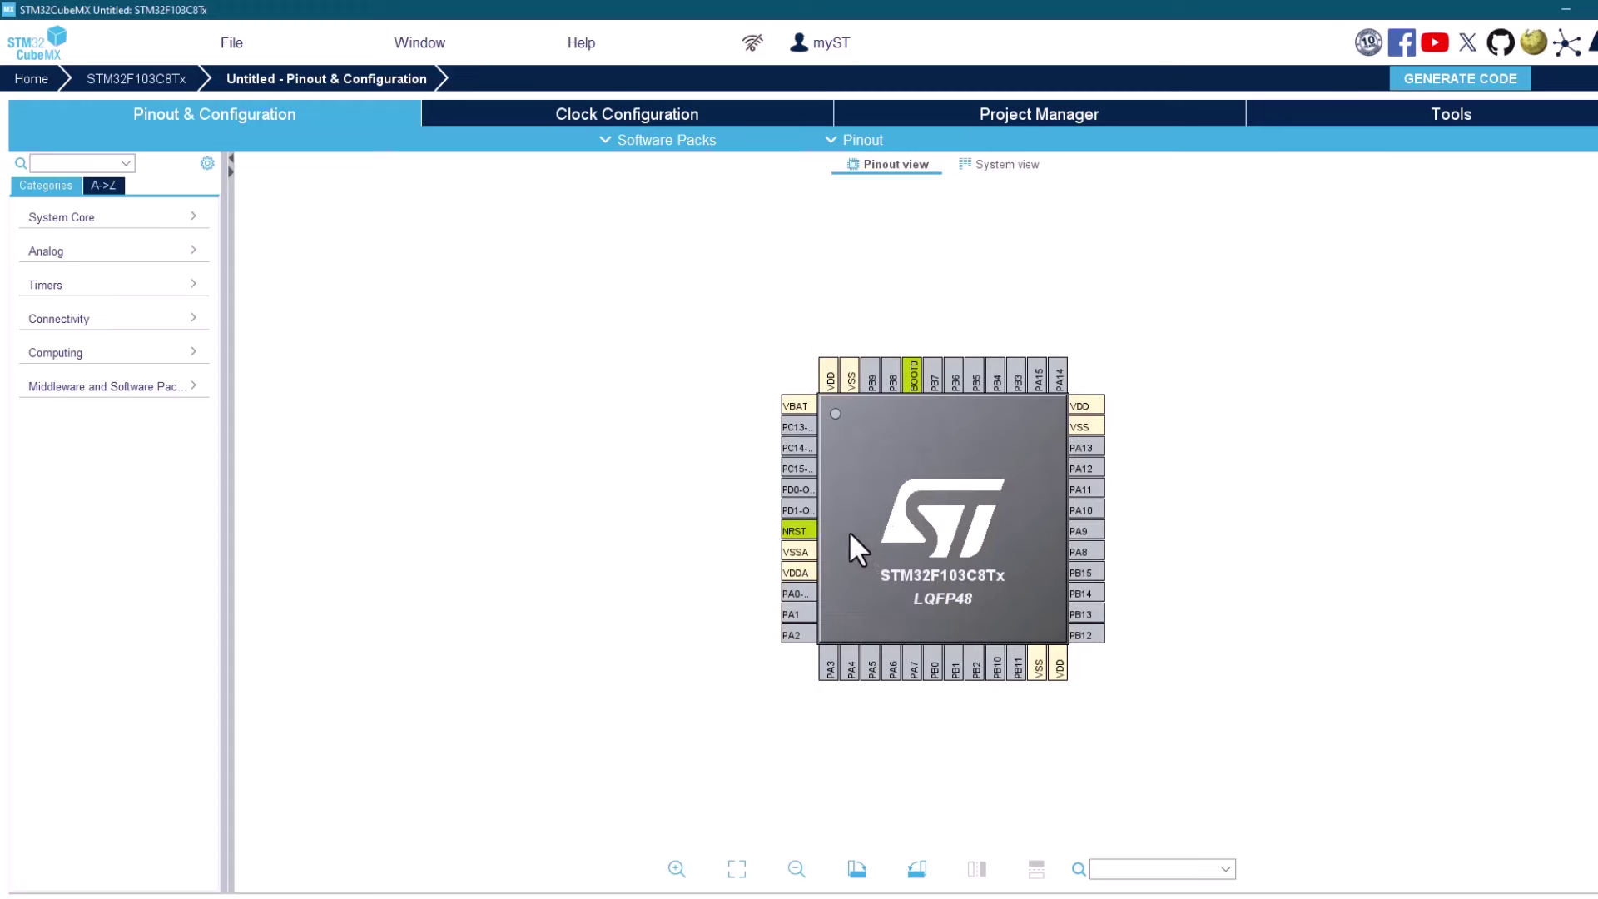
pyautogui.click(804, 471)
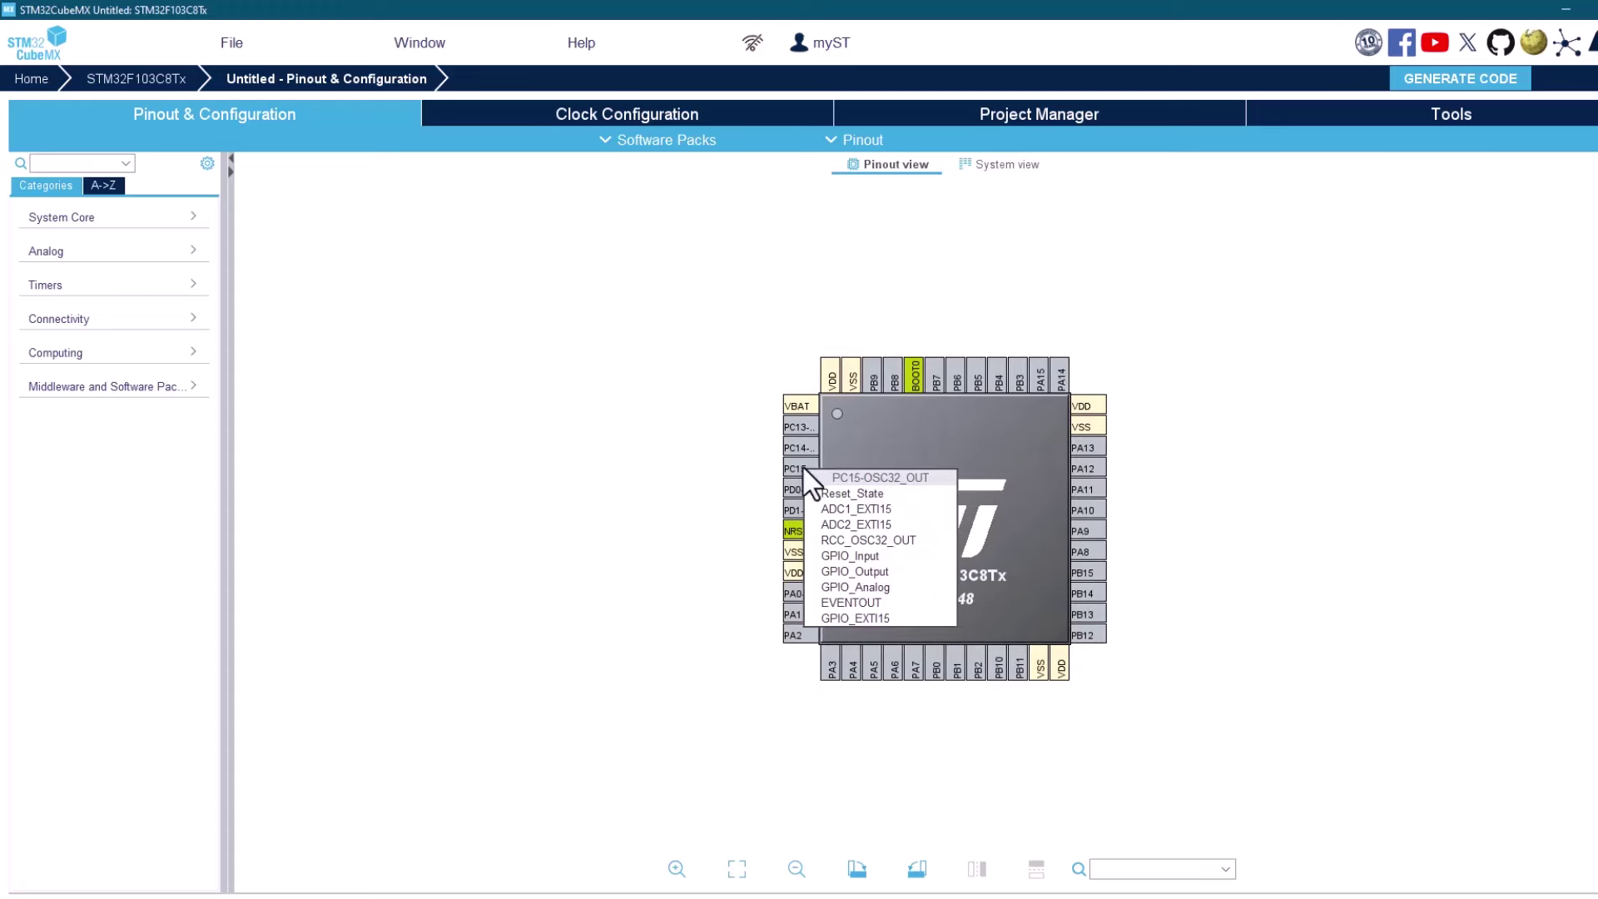
pyautogui.click(866, 571)
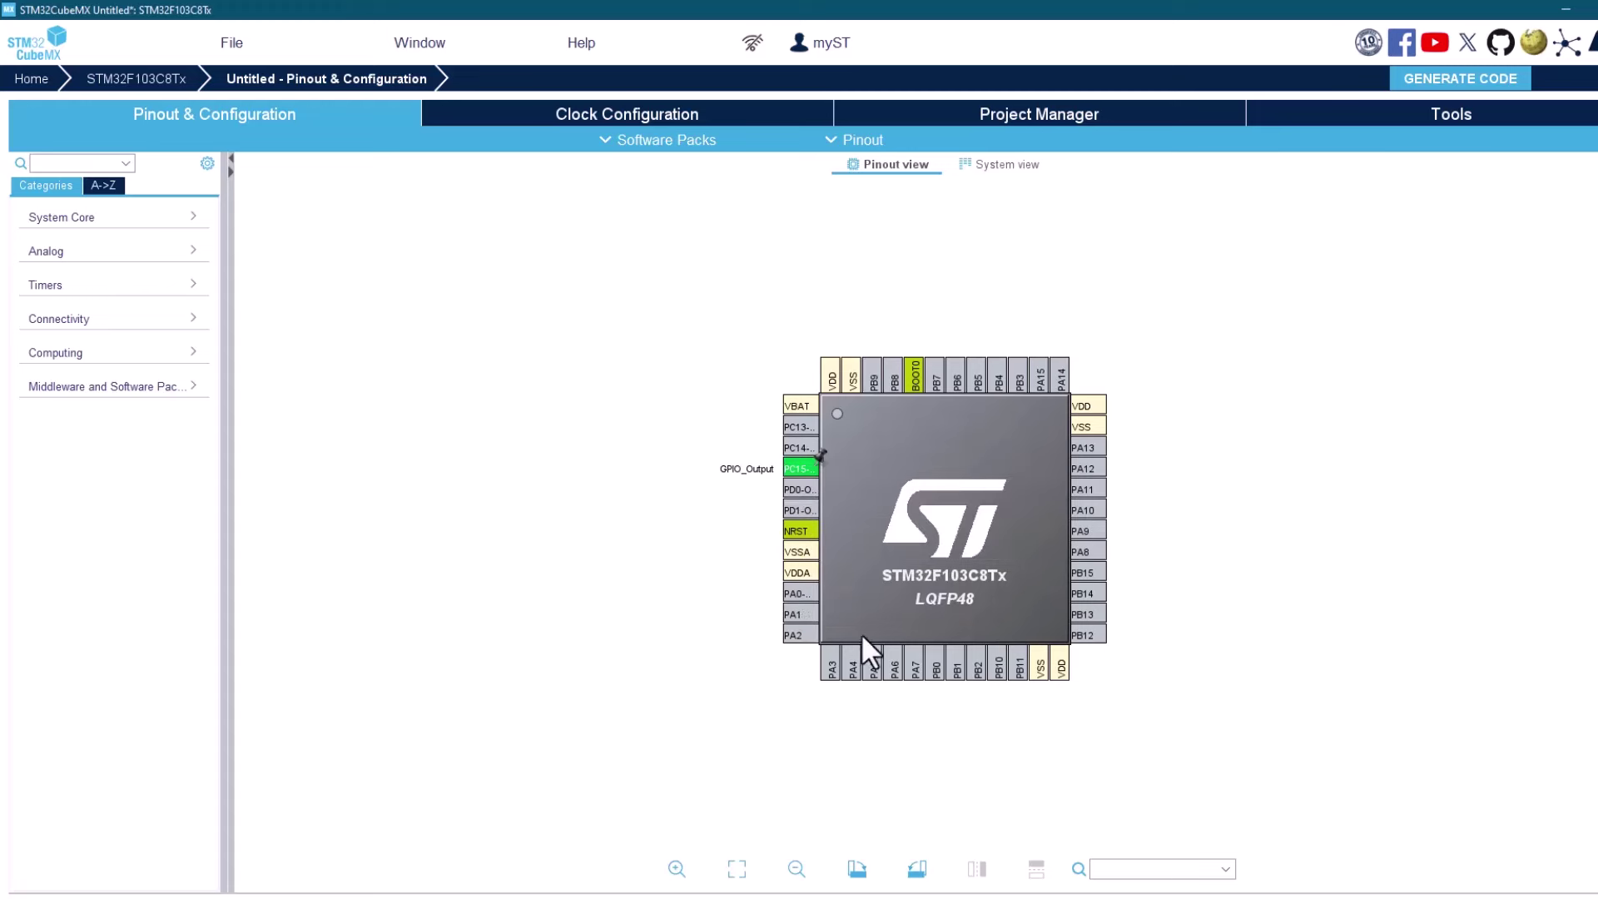
# Step: Configure pin PC14 as GPIO_Input and assign ADC1_EXTI11 to pin PA11 on the chip pinout
pyautogui.click(805, 449)
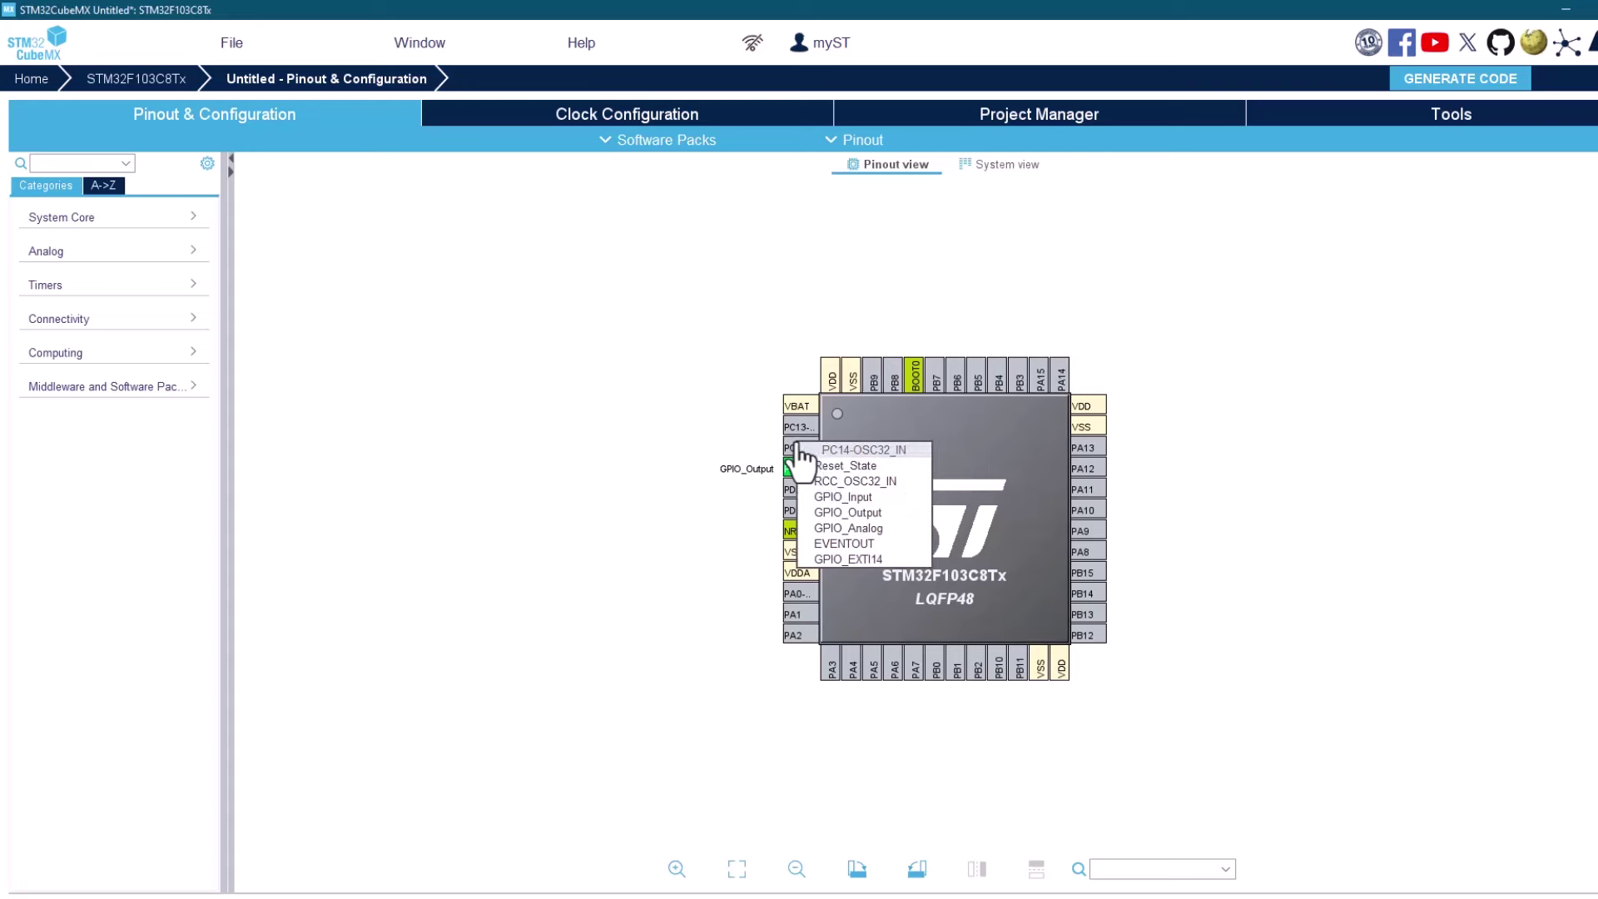
pyautogui.click(857, 497)
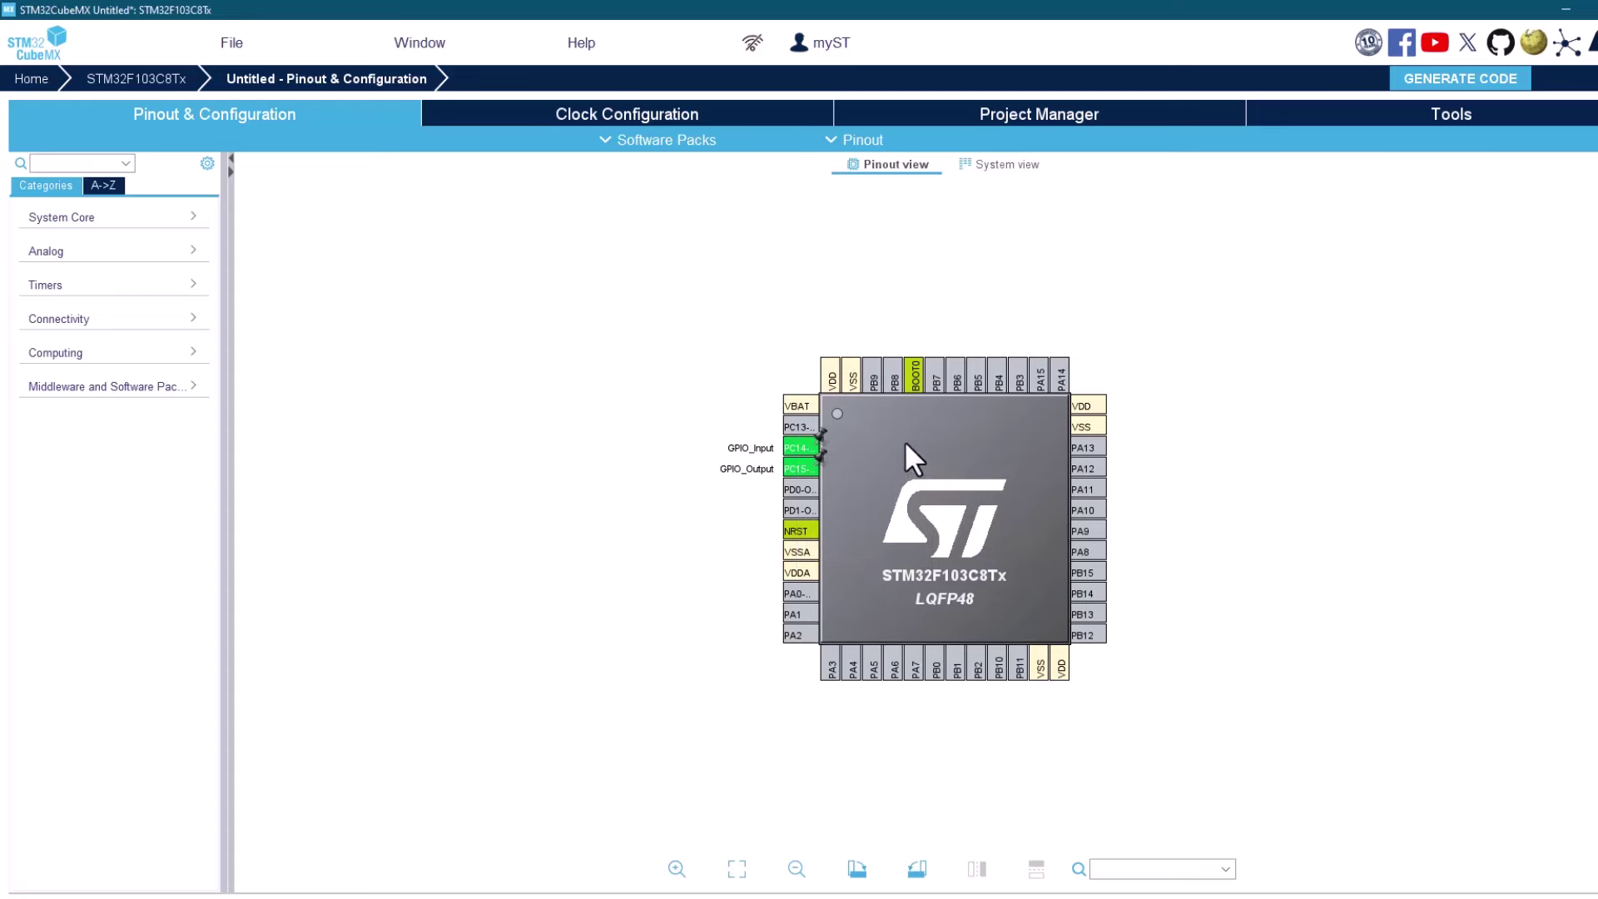
pyautogui.click(1097, 491)
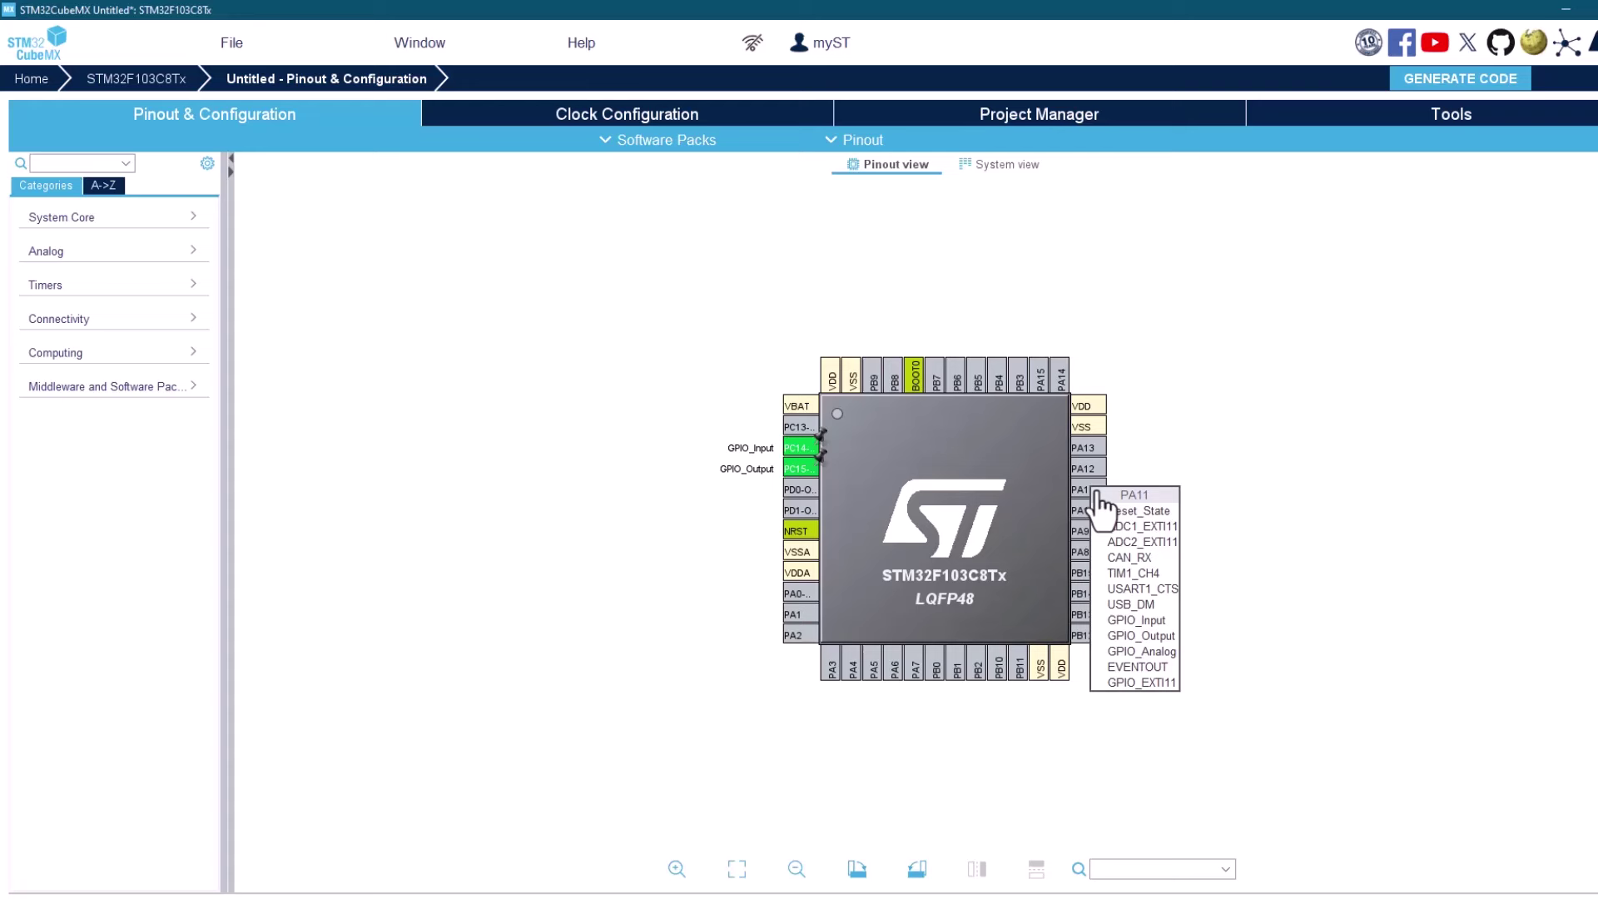
pyautogui.click(1137, 527)
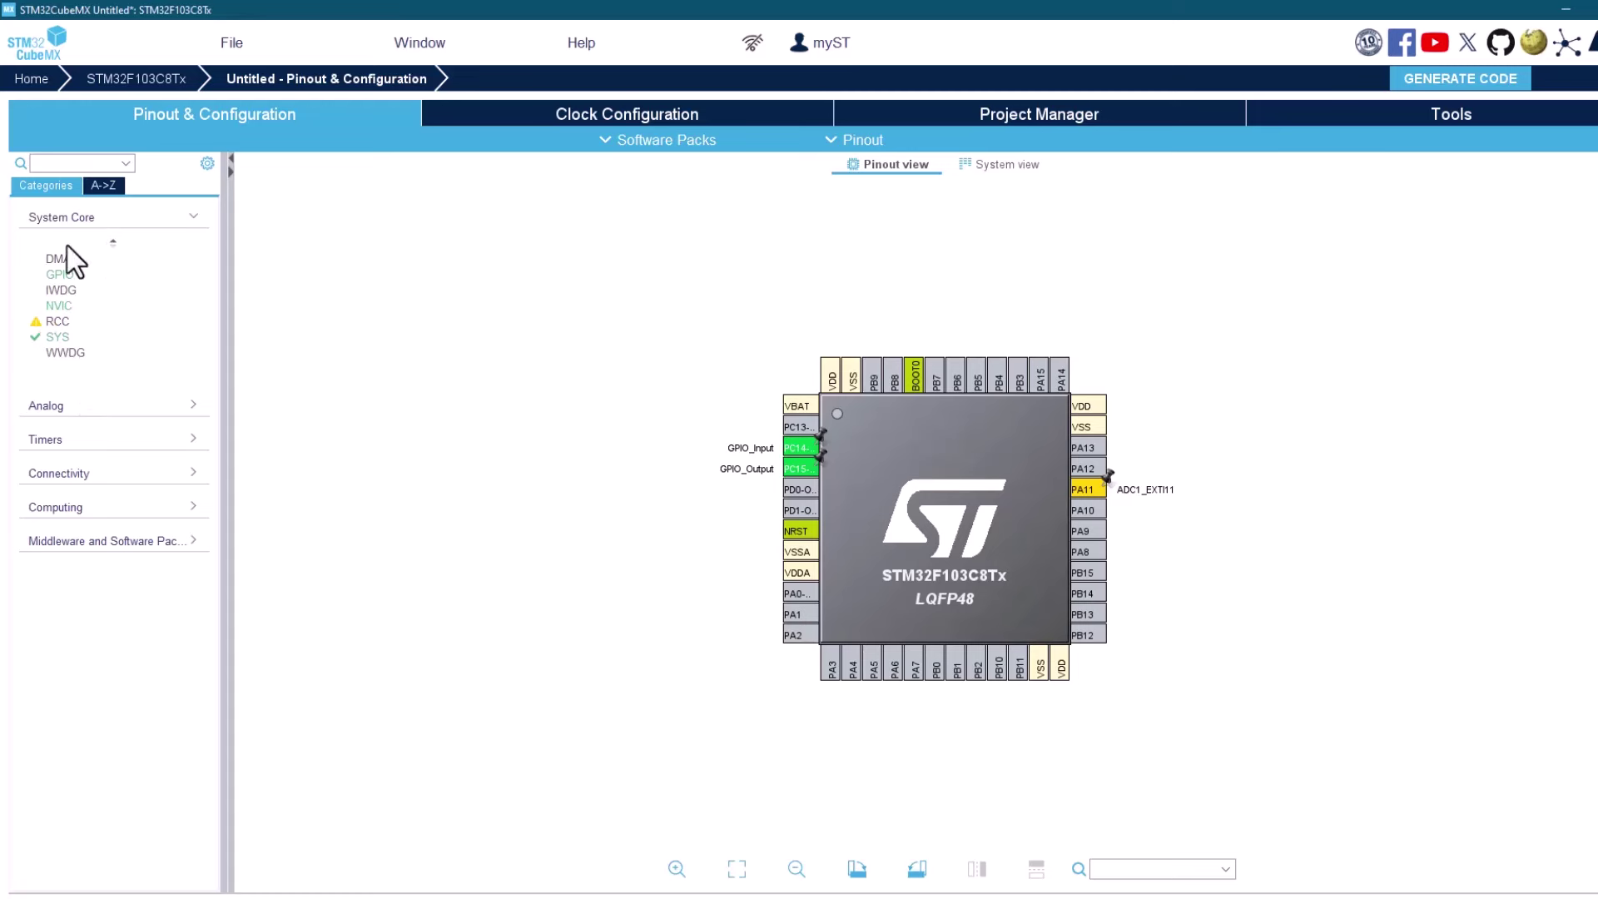
# Step: Look at the alphabetical peripheral list, then view the DMA configuration under System Core
pyautogui.click(100, 189)
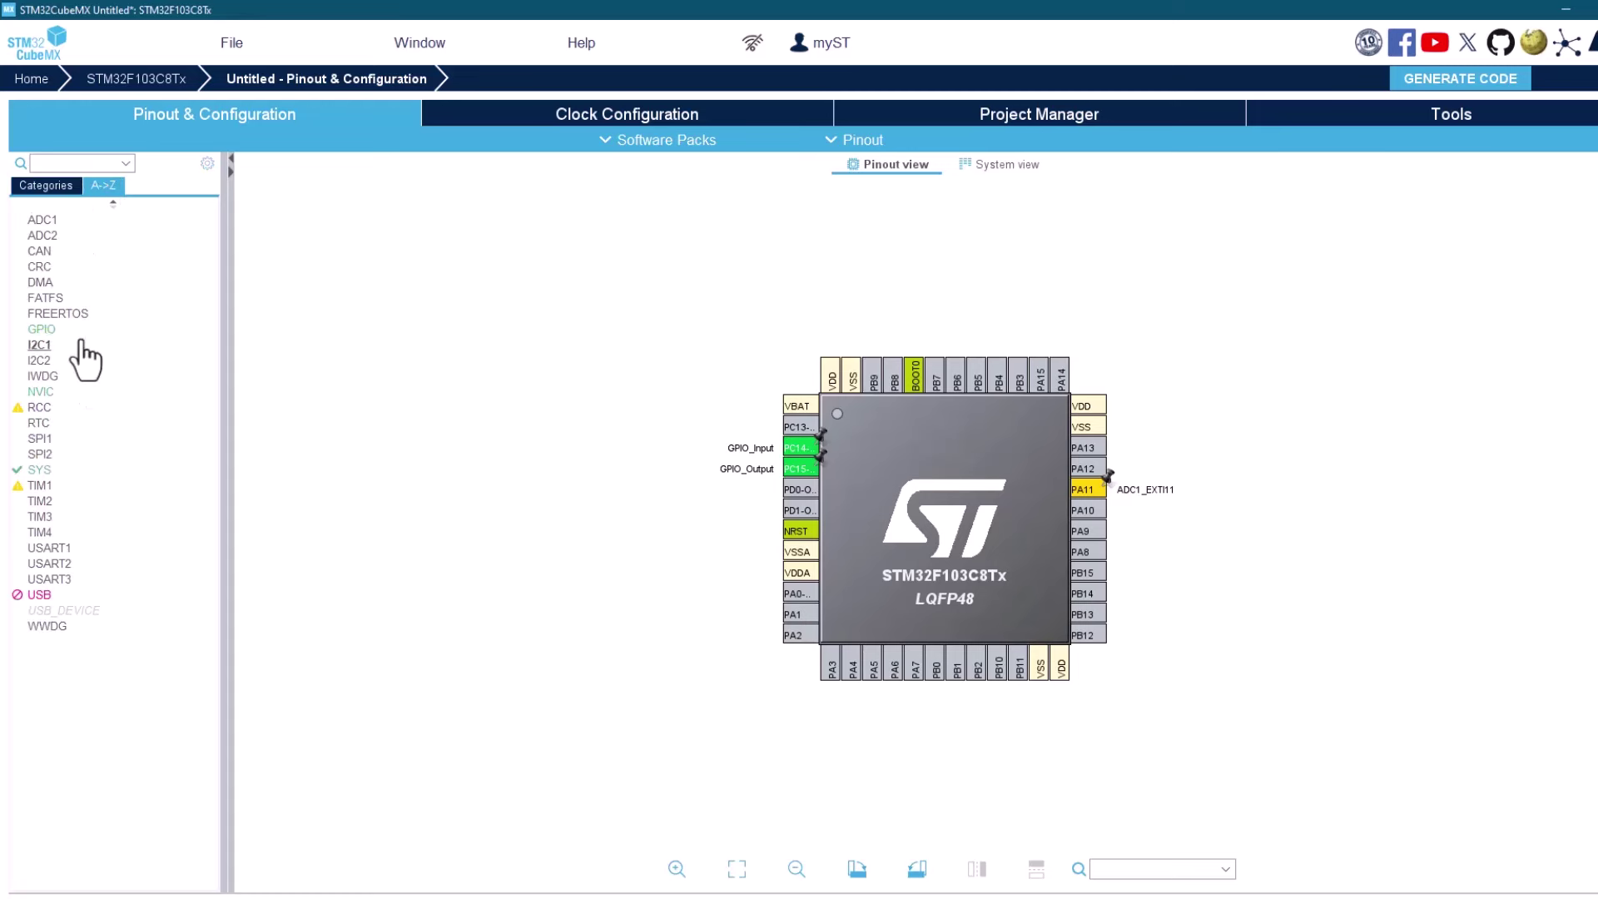
pyautogui.click(57, 187)
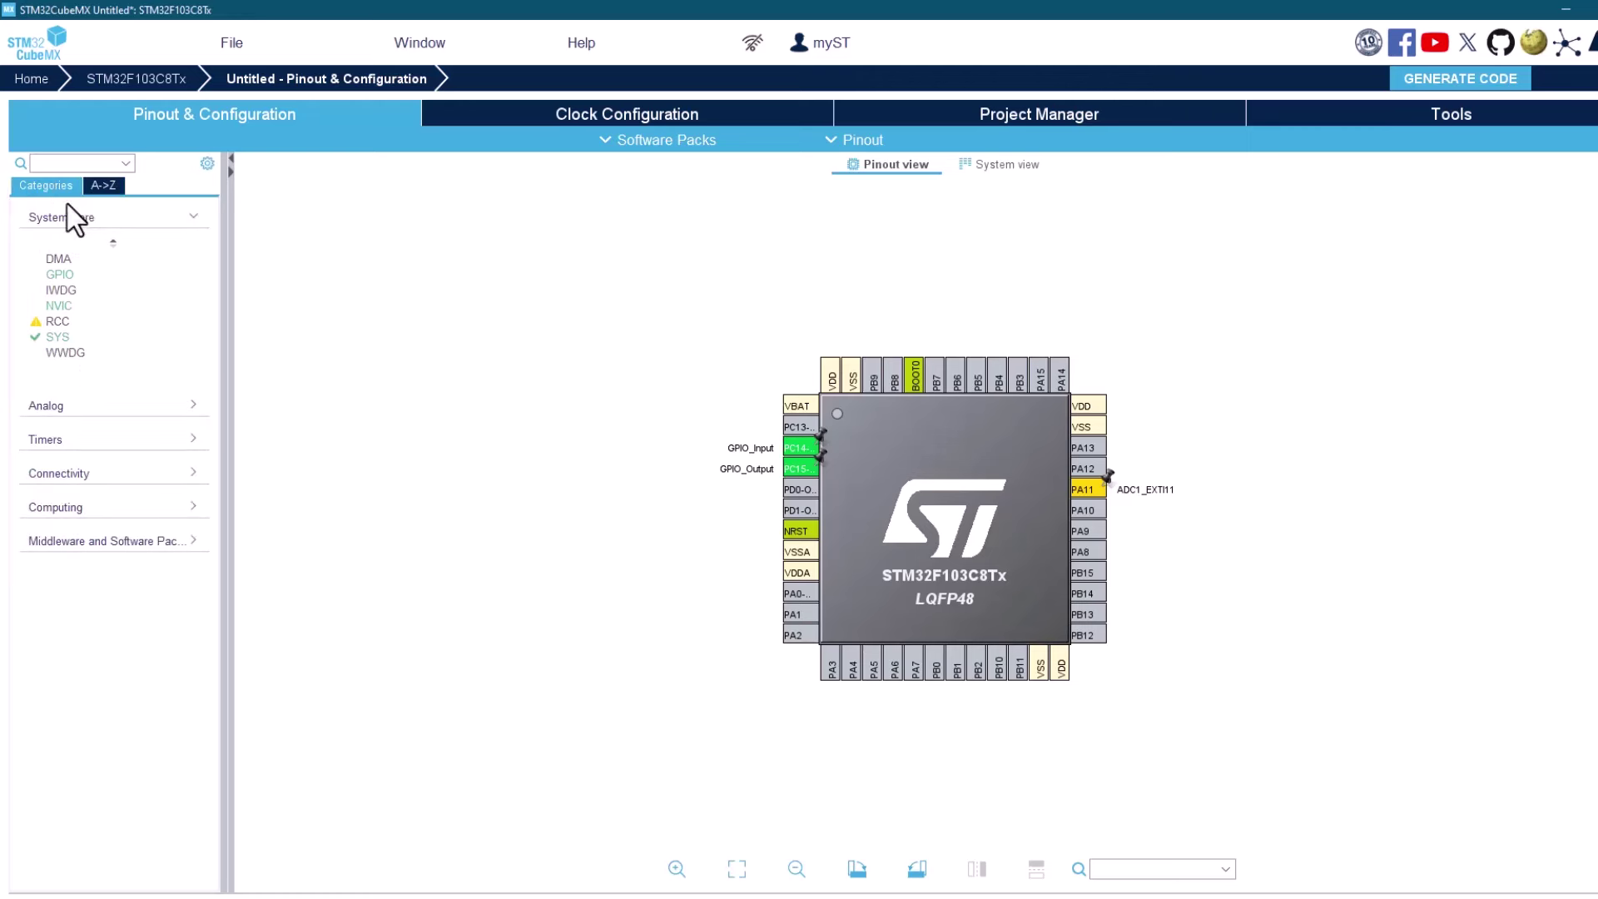
pyautogui.click(57, 260)
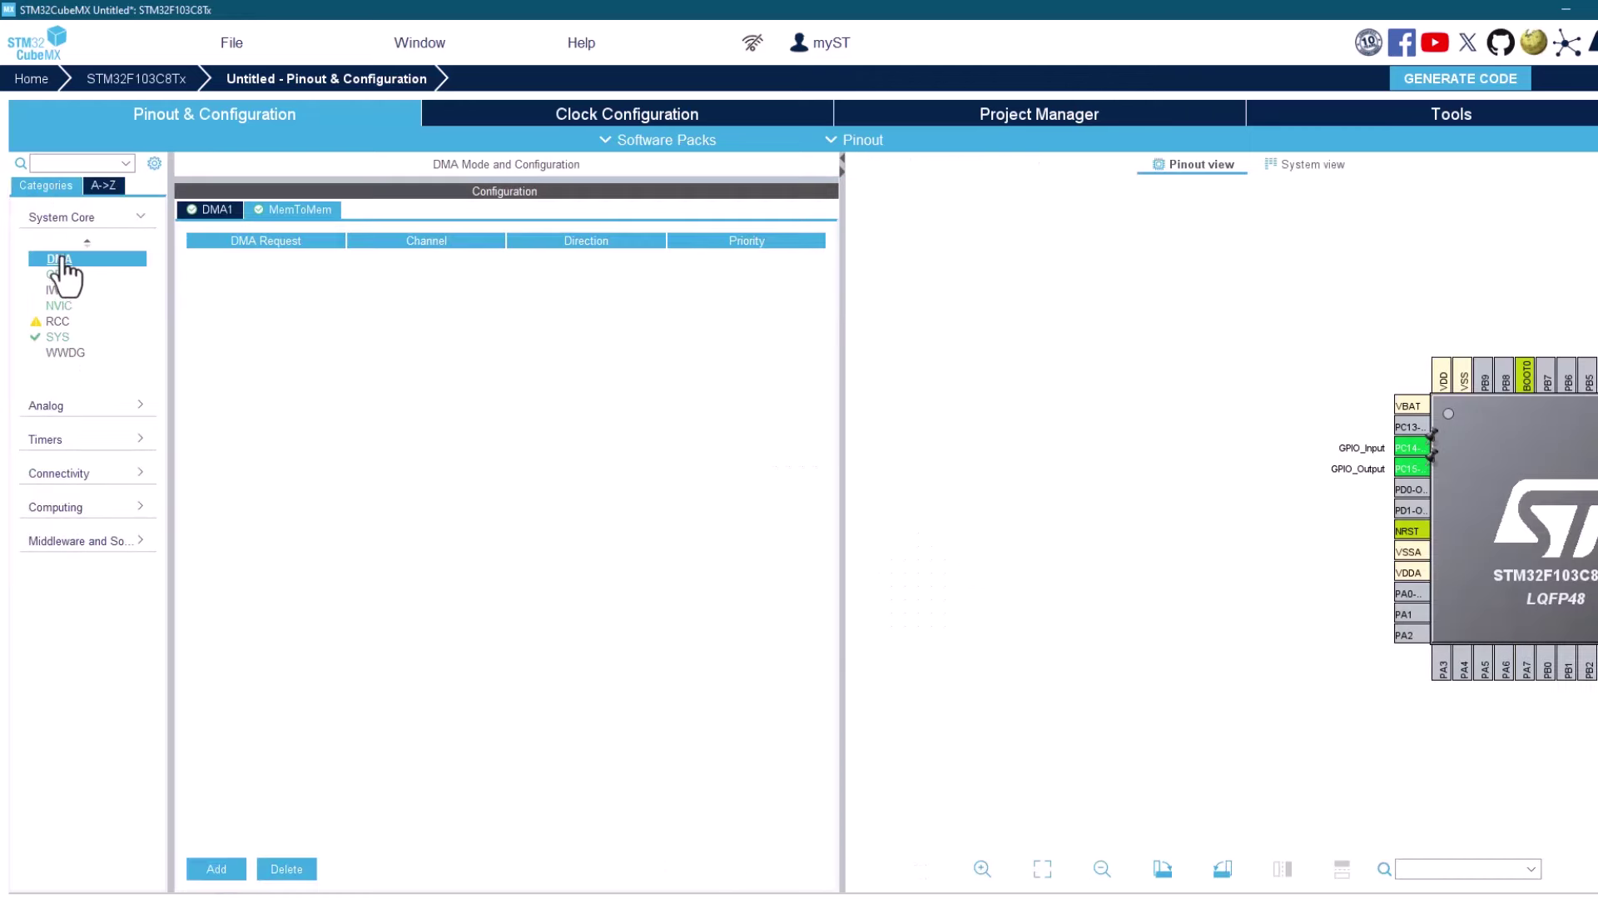
pyautogui.moveTo(842, 492); pyautogui.dragTo(537, 483)
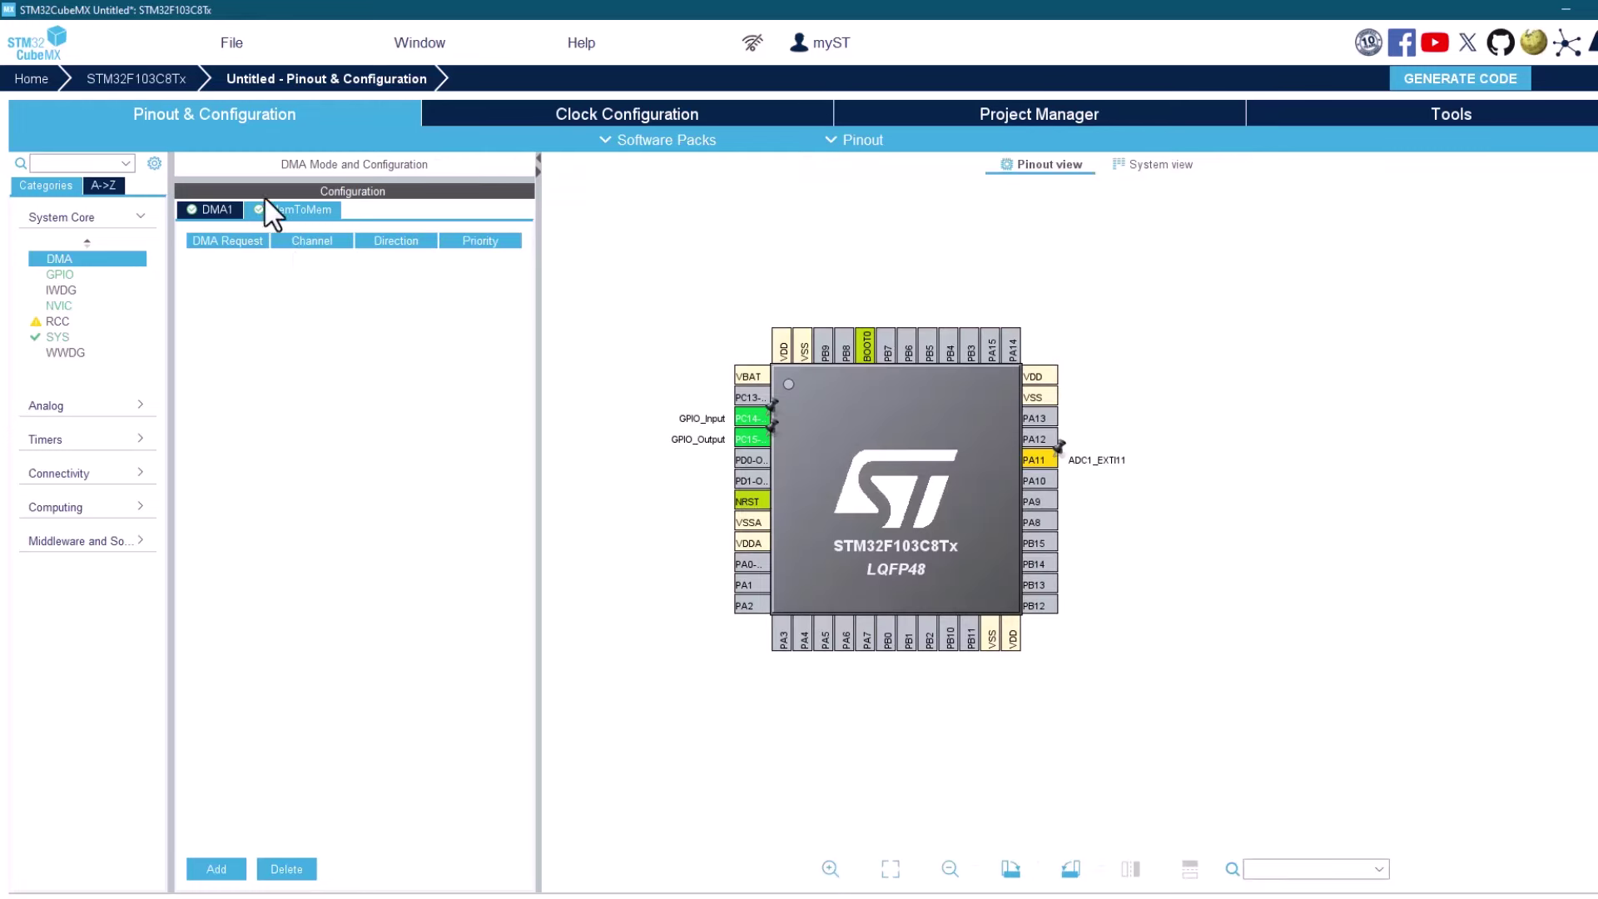
# Step: In the GPIO configuration, set PC14 to Input mode with Pull-down and give it the user label Button
pyautogui.click(65, 276)
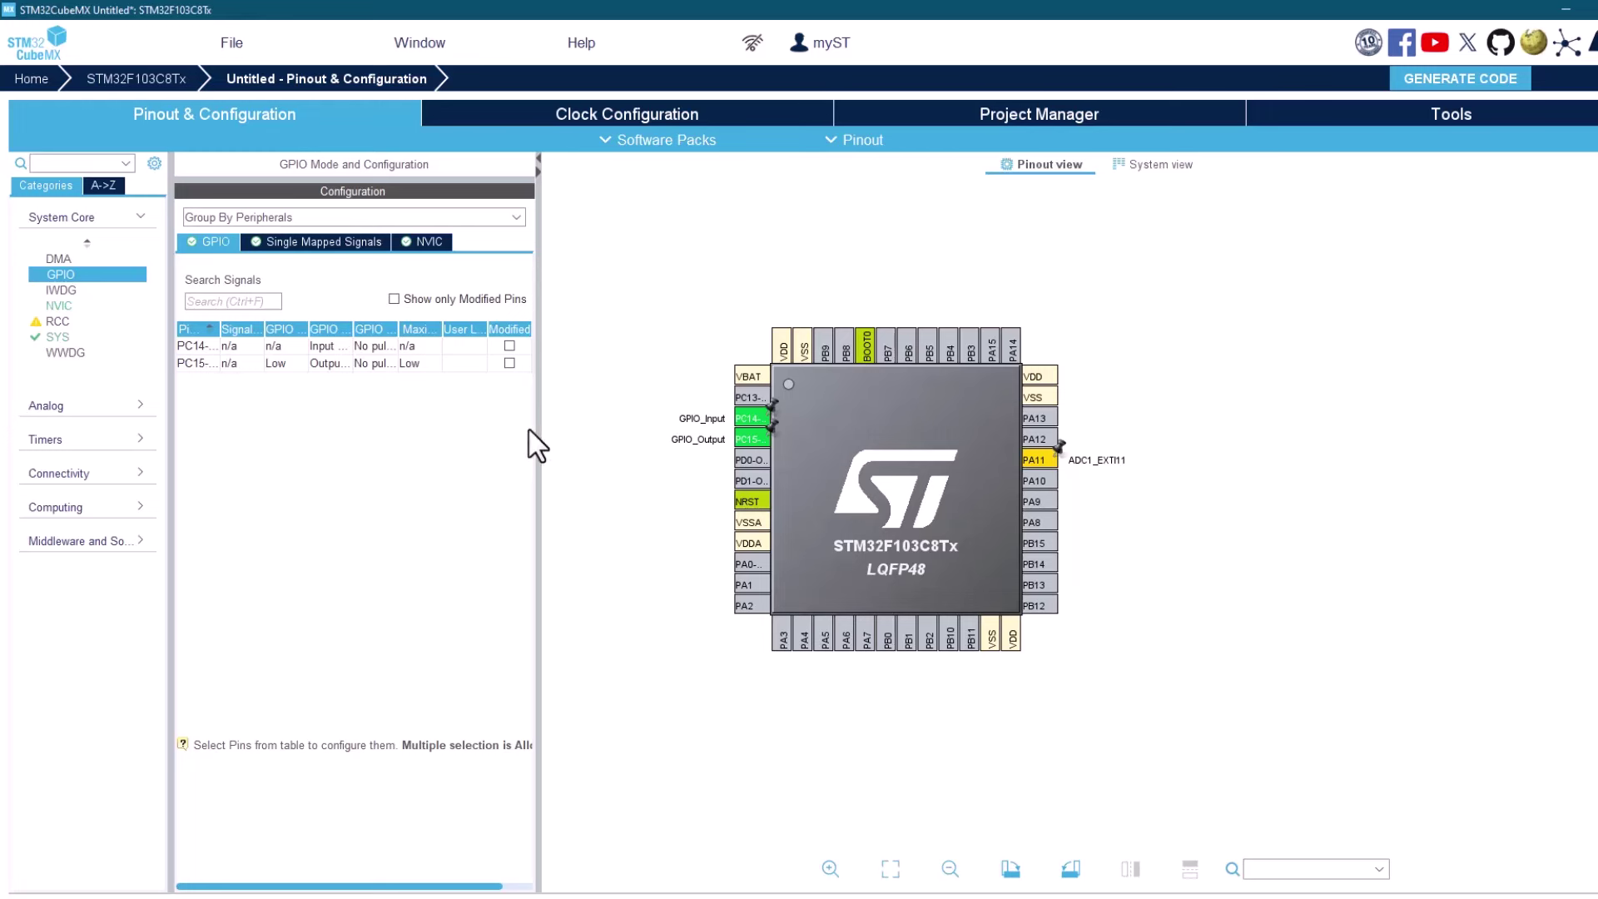
pyautogui.moveTo(537, 427); pyautogui.dragTo(745, 427)
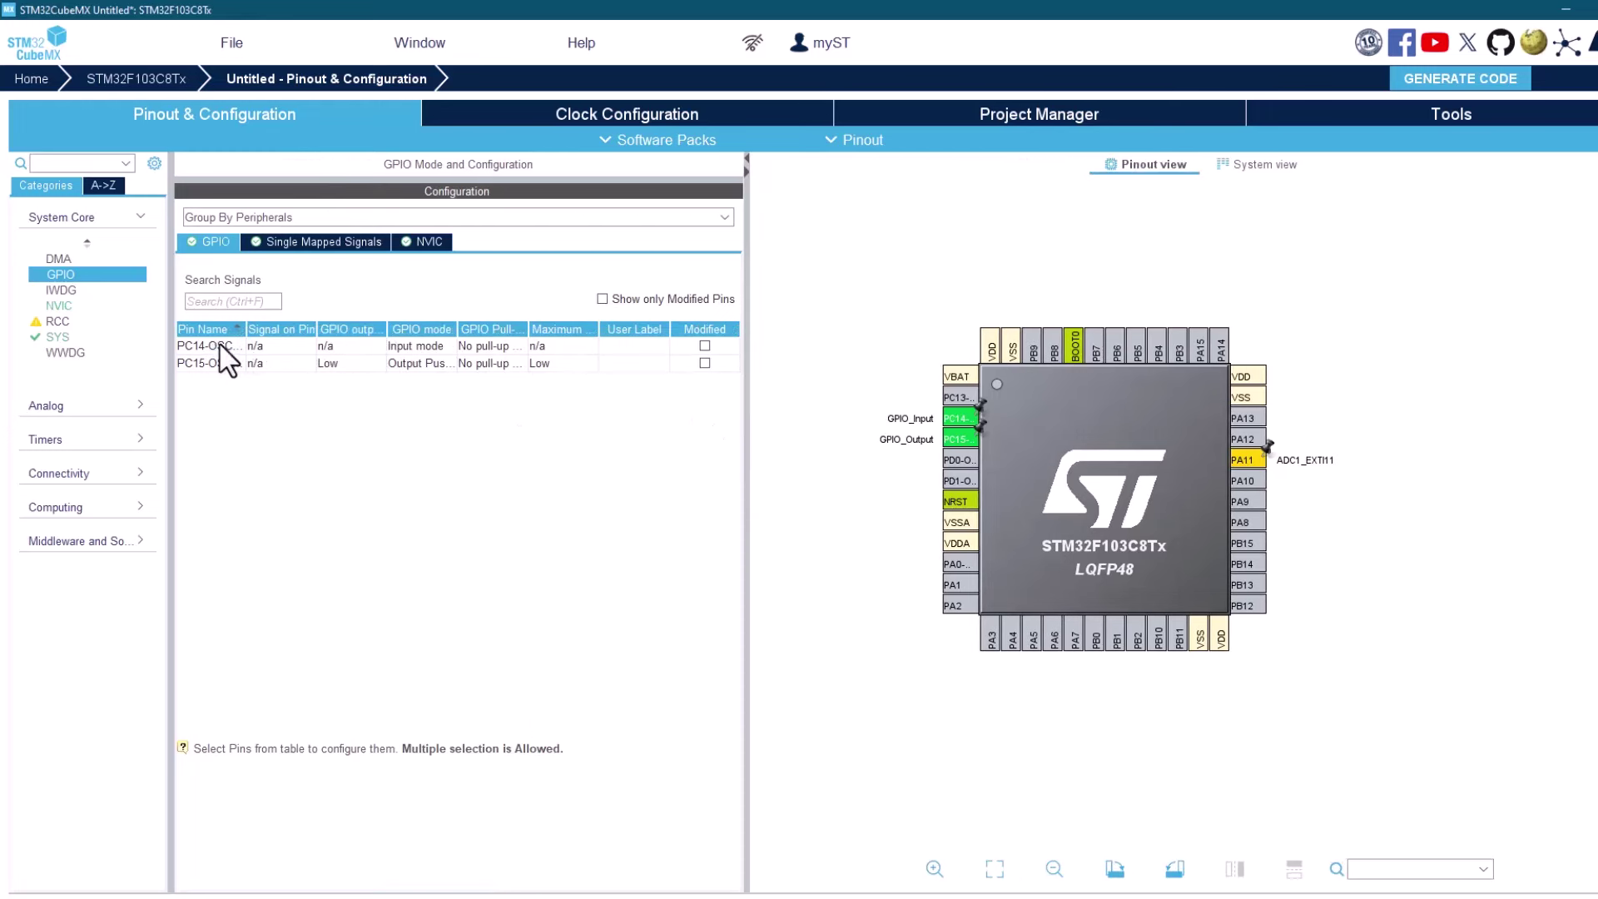
pyautogui.click(221, 346)
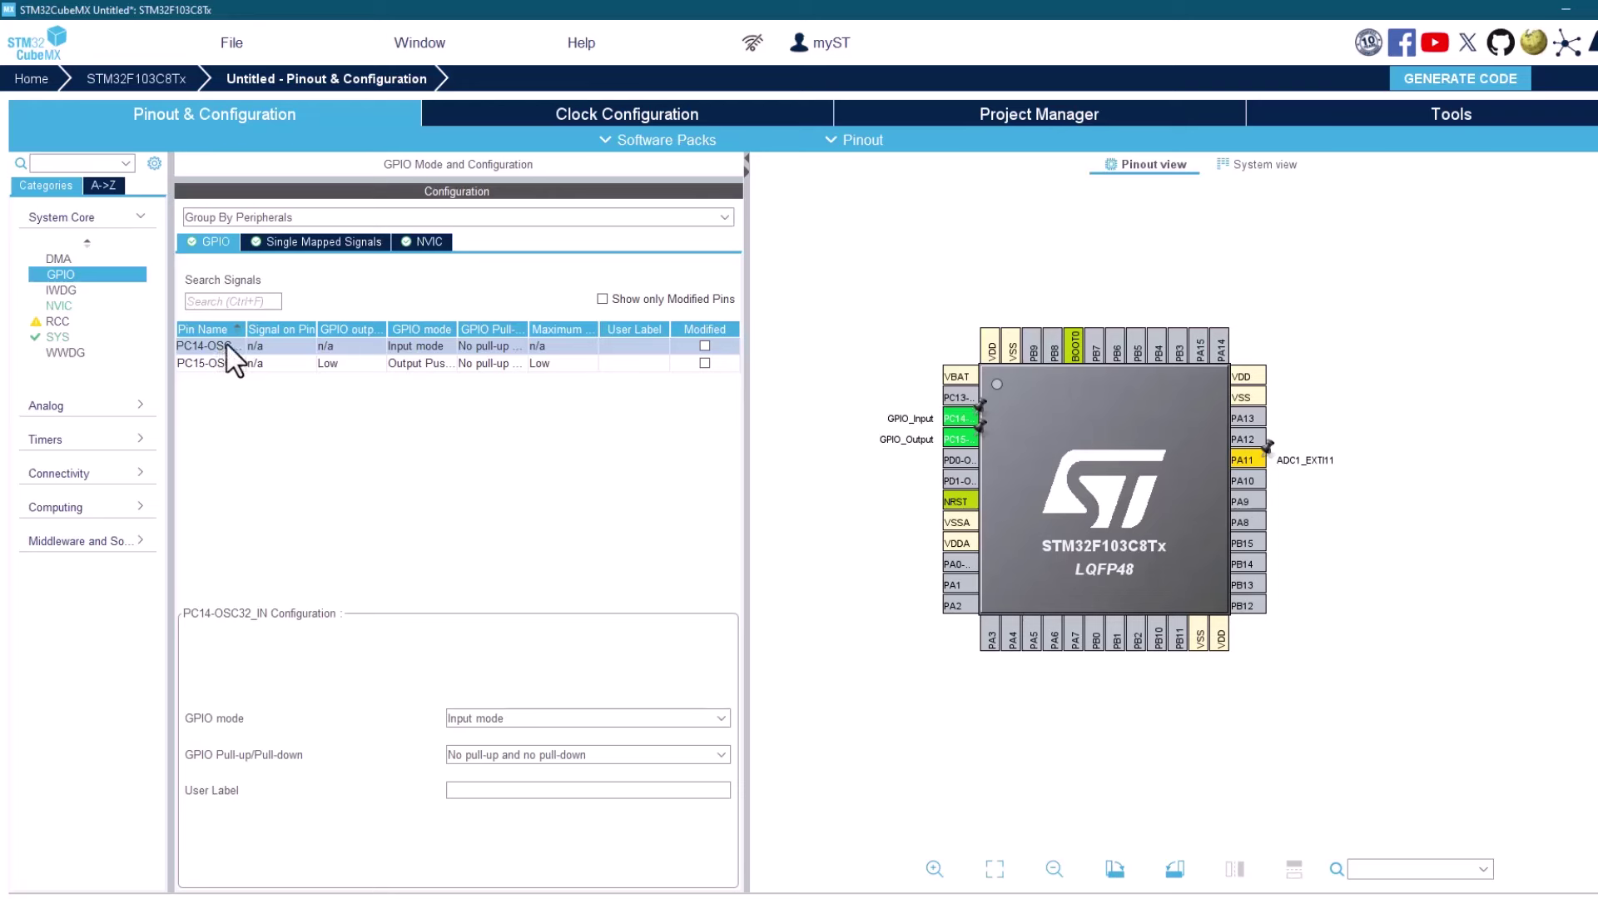
pyautogui.click(543, 719)
pyautogui.click(551, 739)
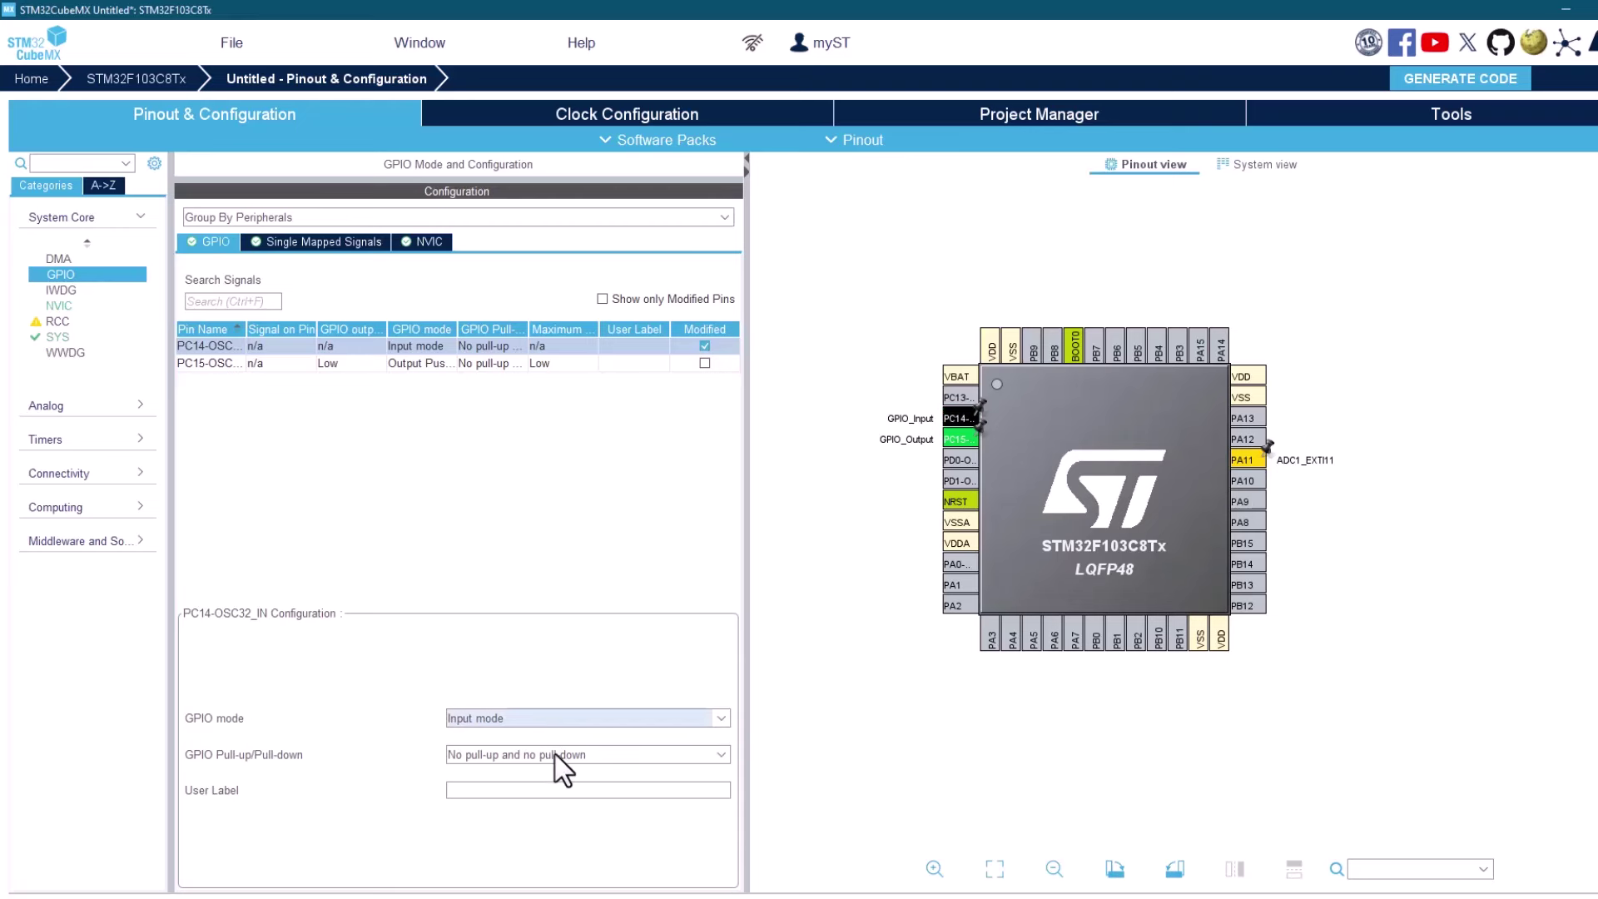
pyautogui.click(556, 755)
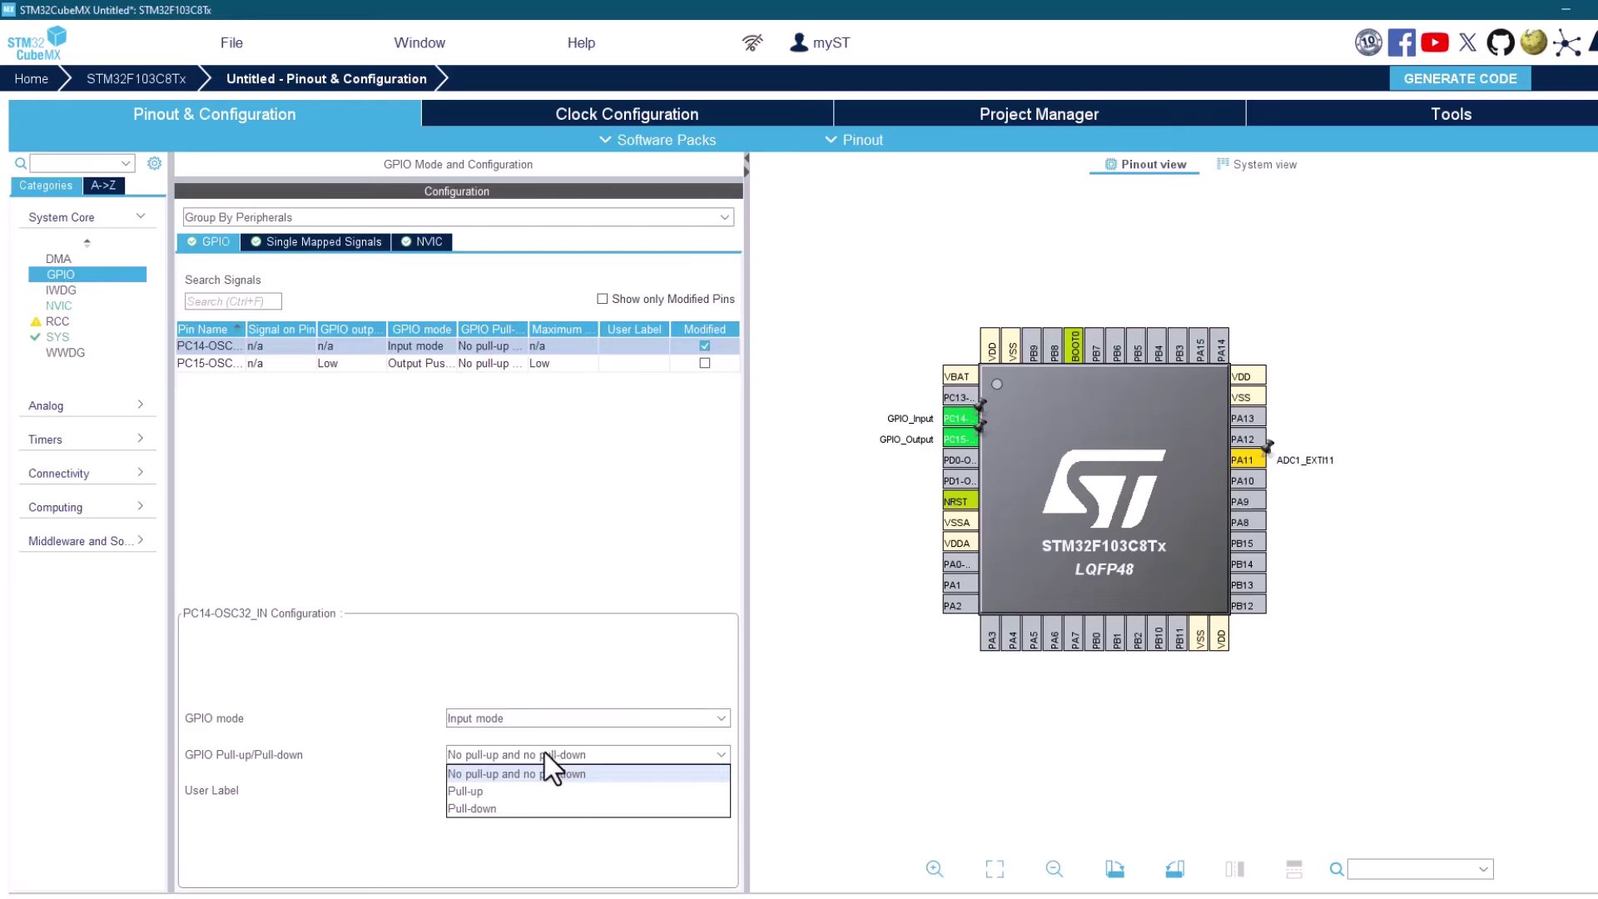
pyautogui.click(516, 810)
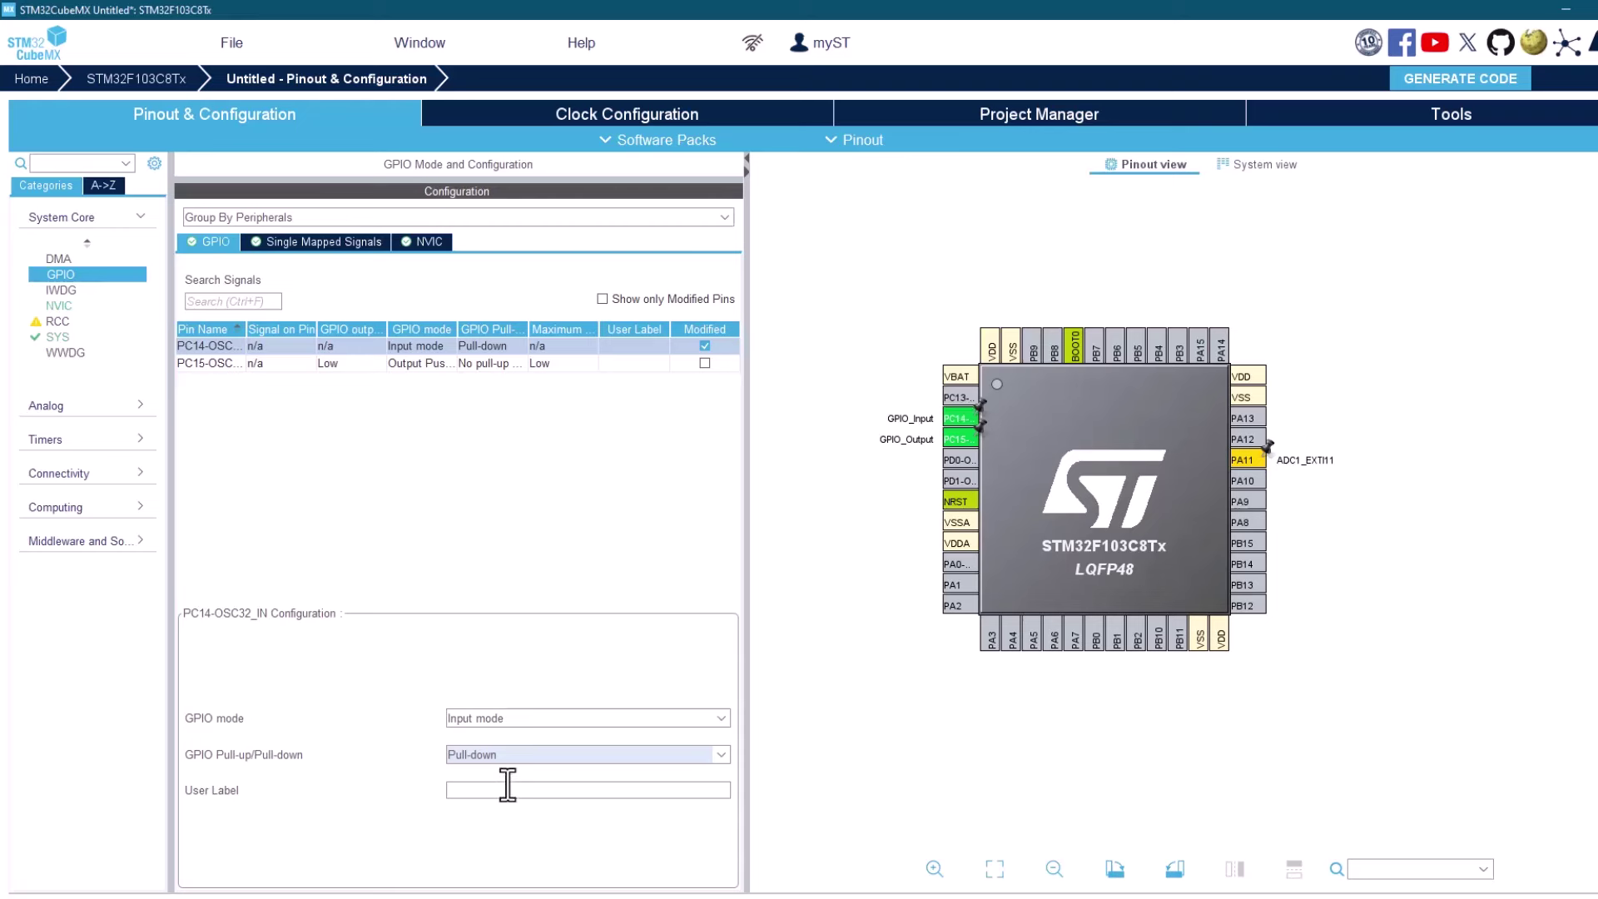
pyautogui.click(511, 790)
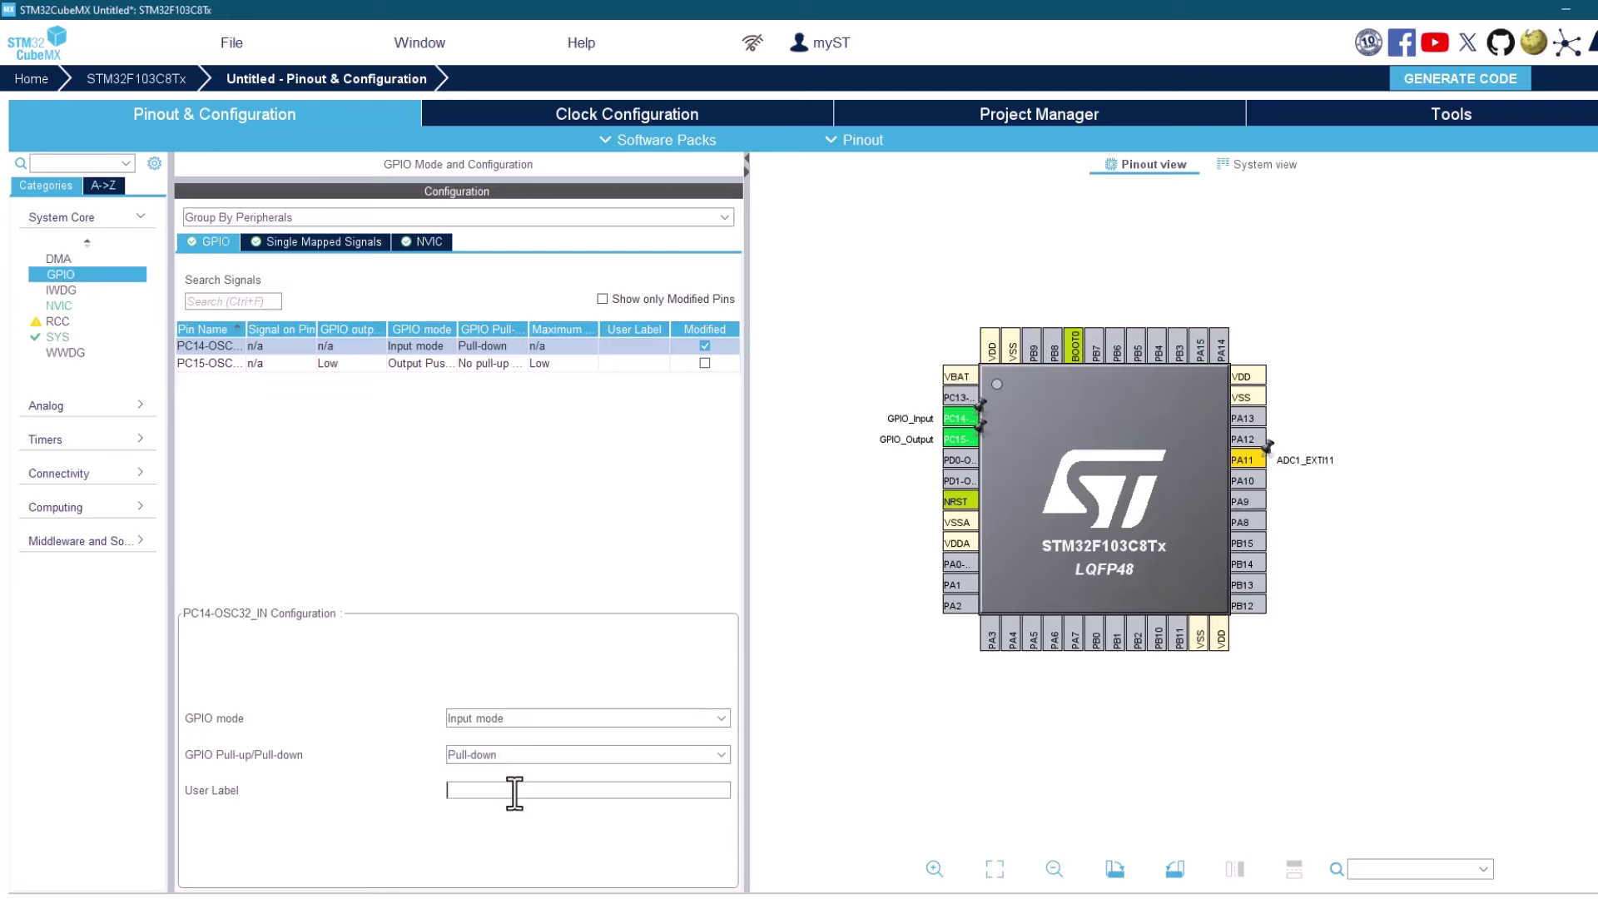
pyautogui.write('Button')
# Step: Set the GPIO output level of pin PC15 to Low in the GPIO configuration
pyautogui.click(221, 362)
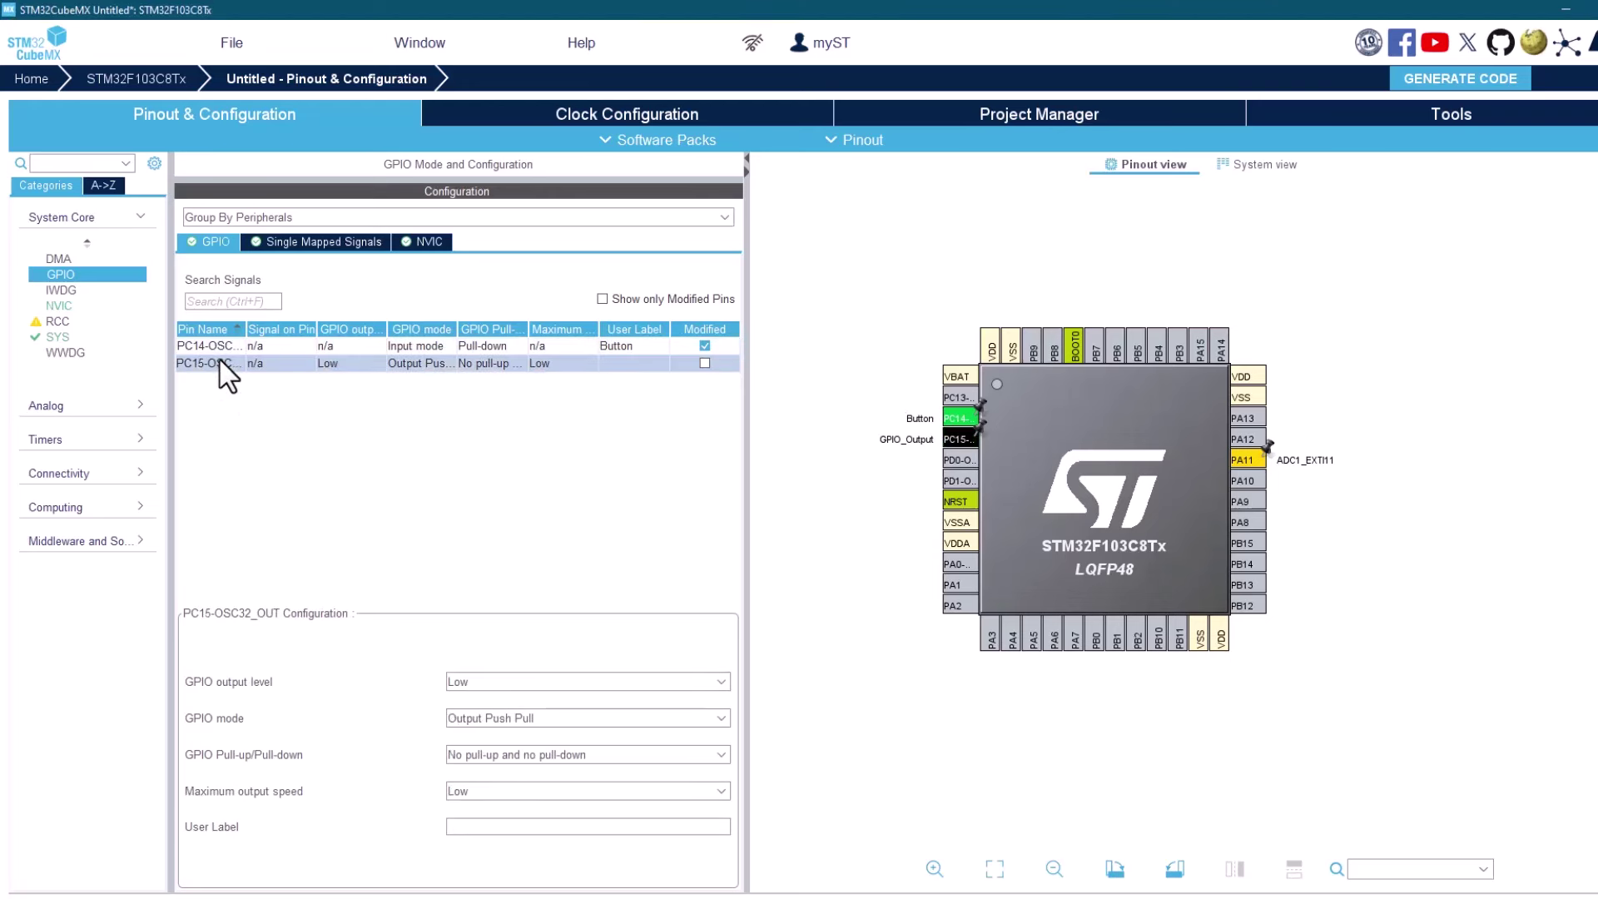
pyautogui.click(499, 682)
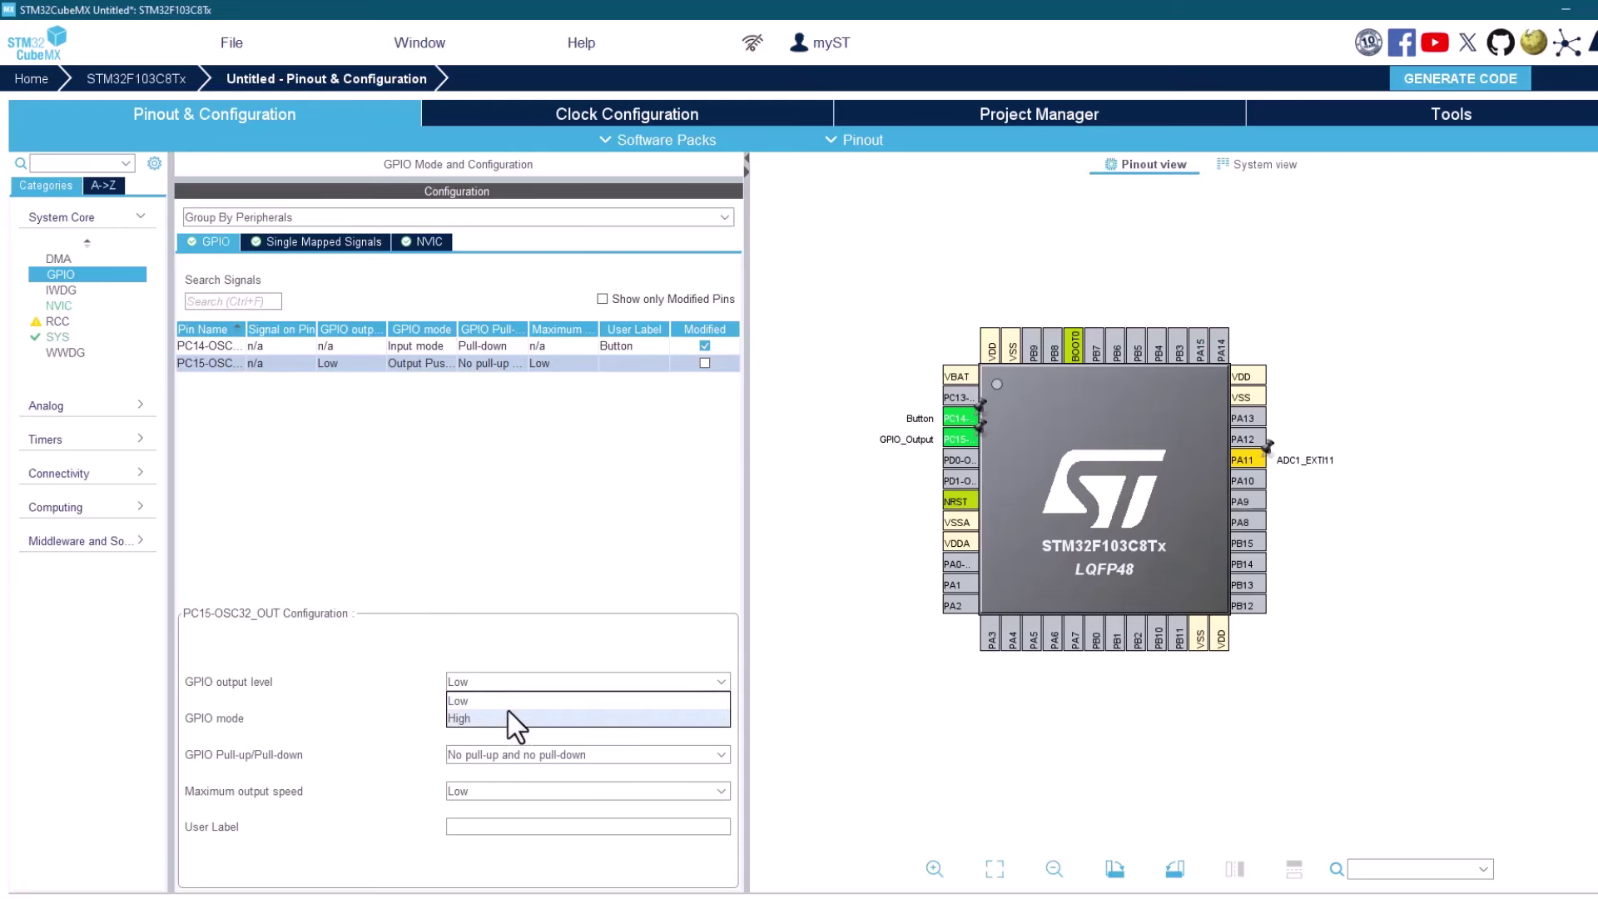
pyautogui.click(514, 700)
# Step: Try the Output Open Drain mode with Pull-up for pin PC15
pyautogui.click(516, 719)
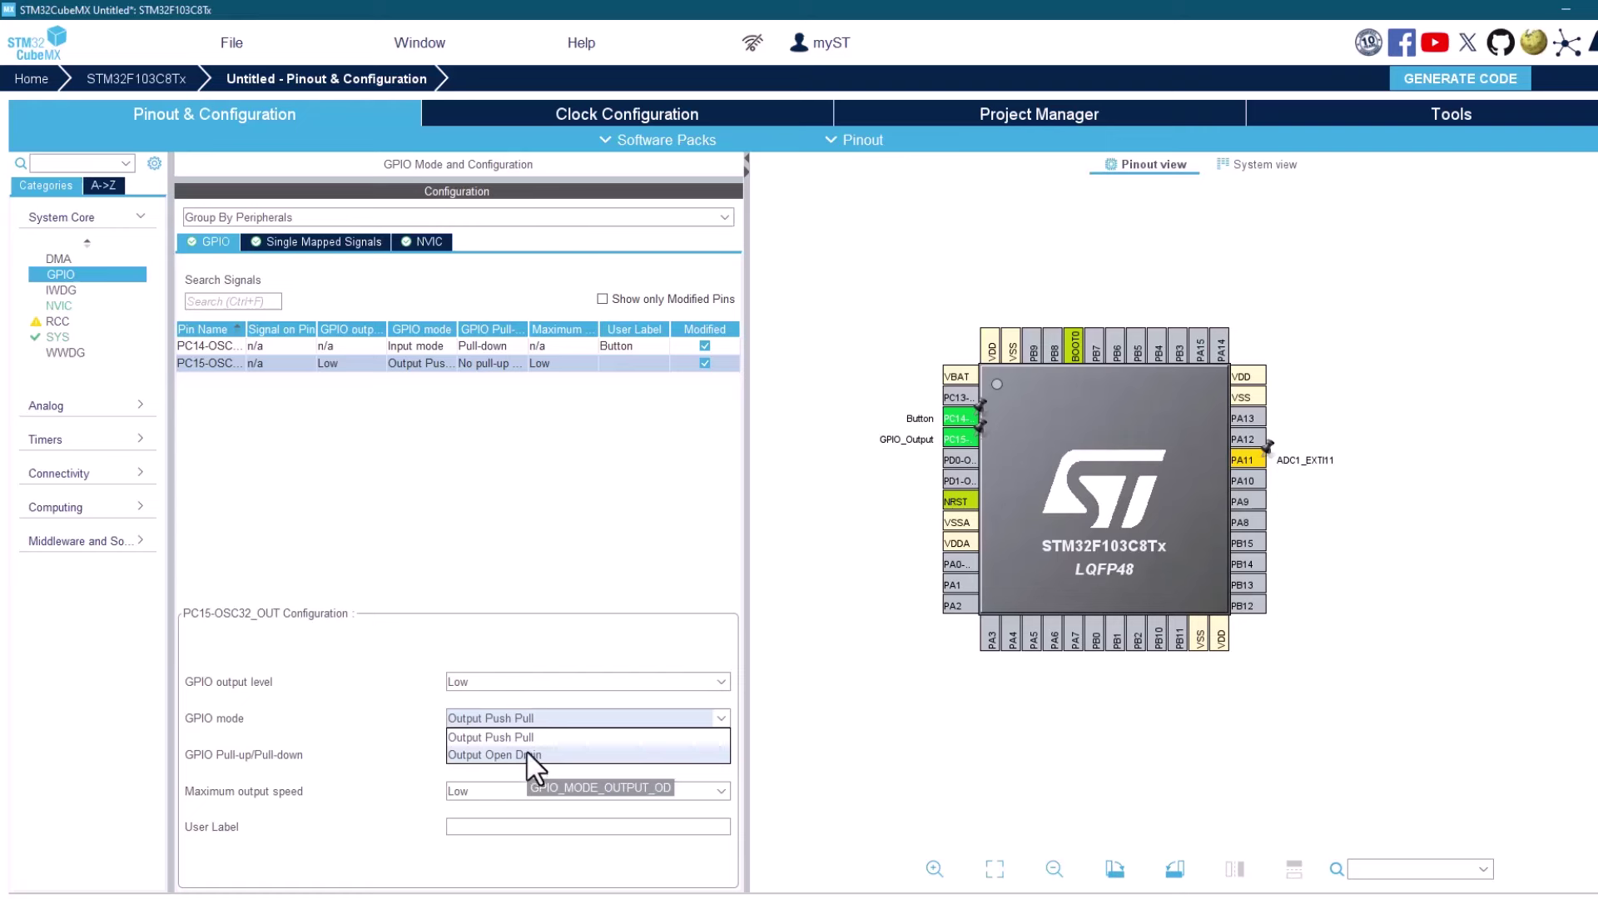
pyautogui.click(527, 753)
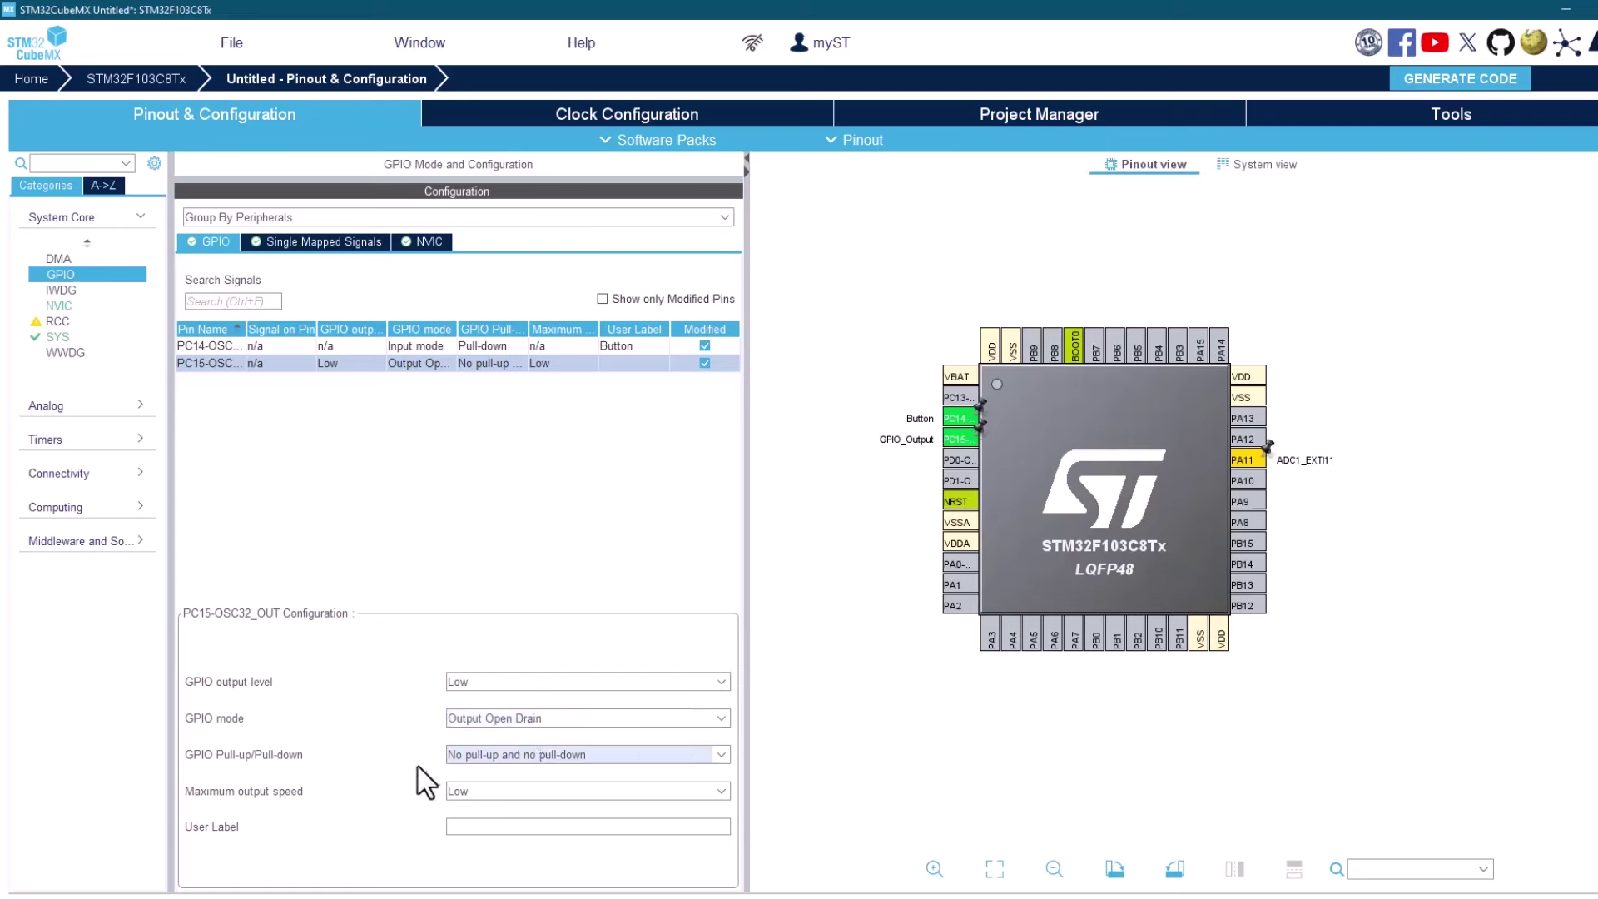
pyautogui.click(503, 757)
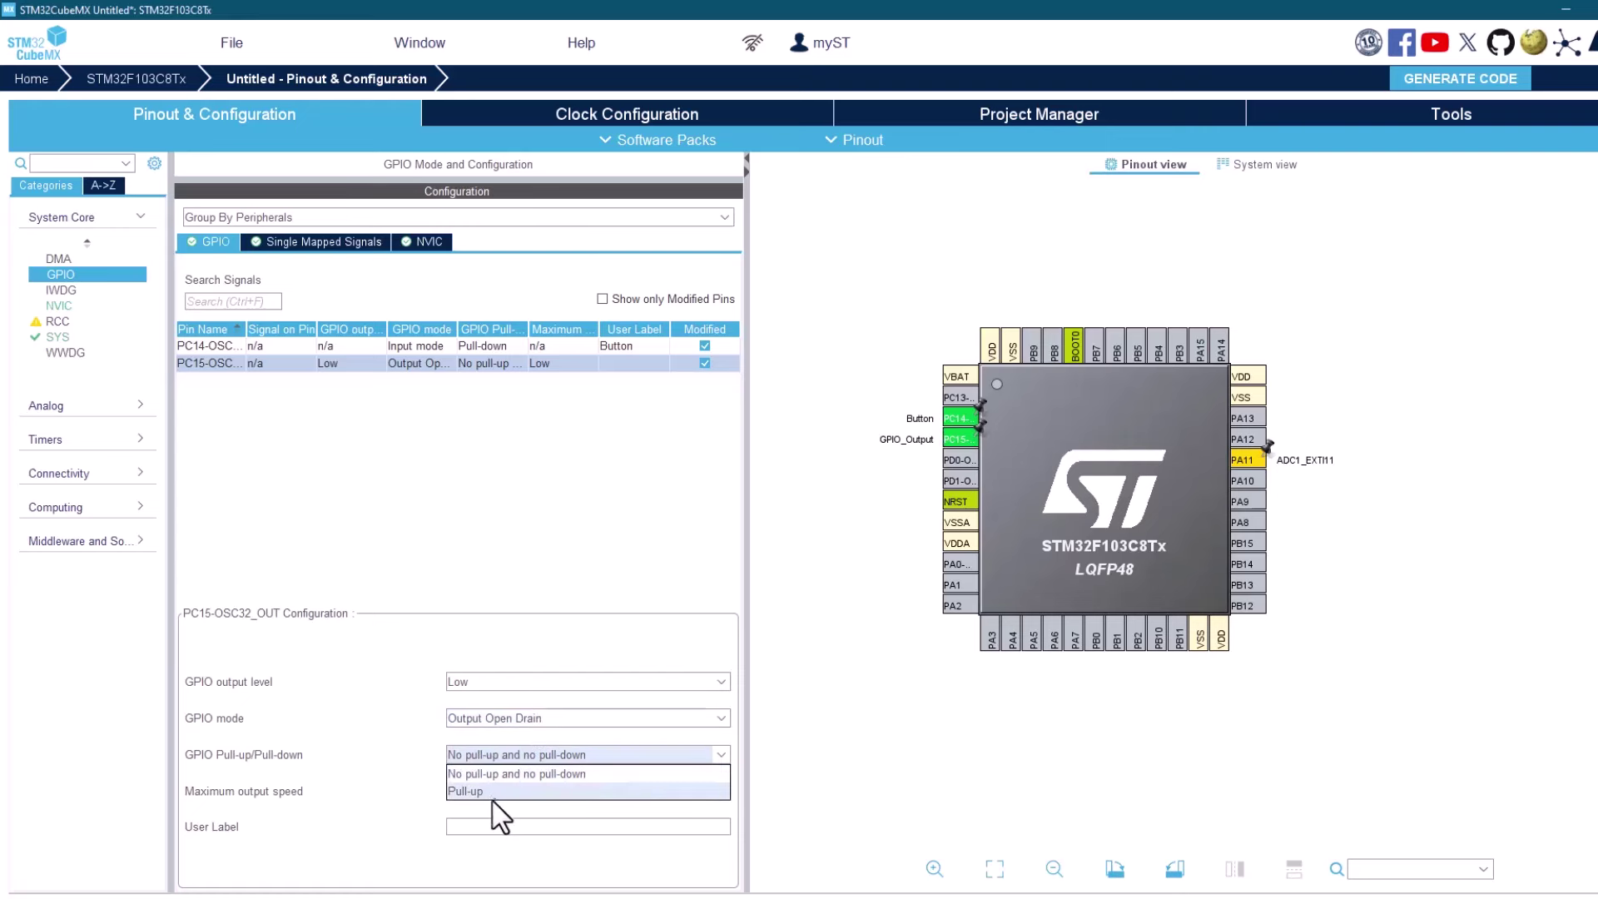
pyautogui.click(491, 792)
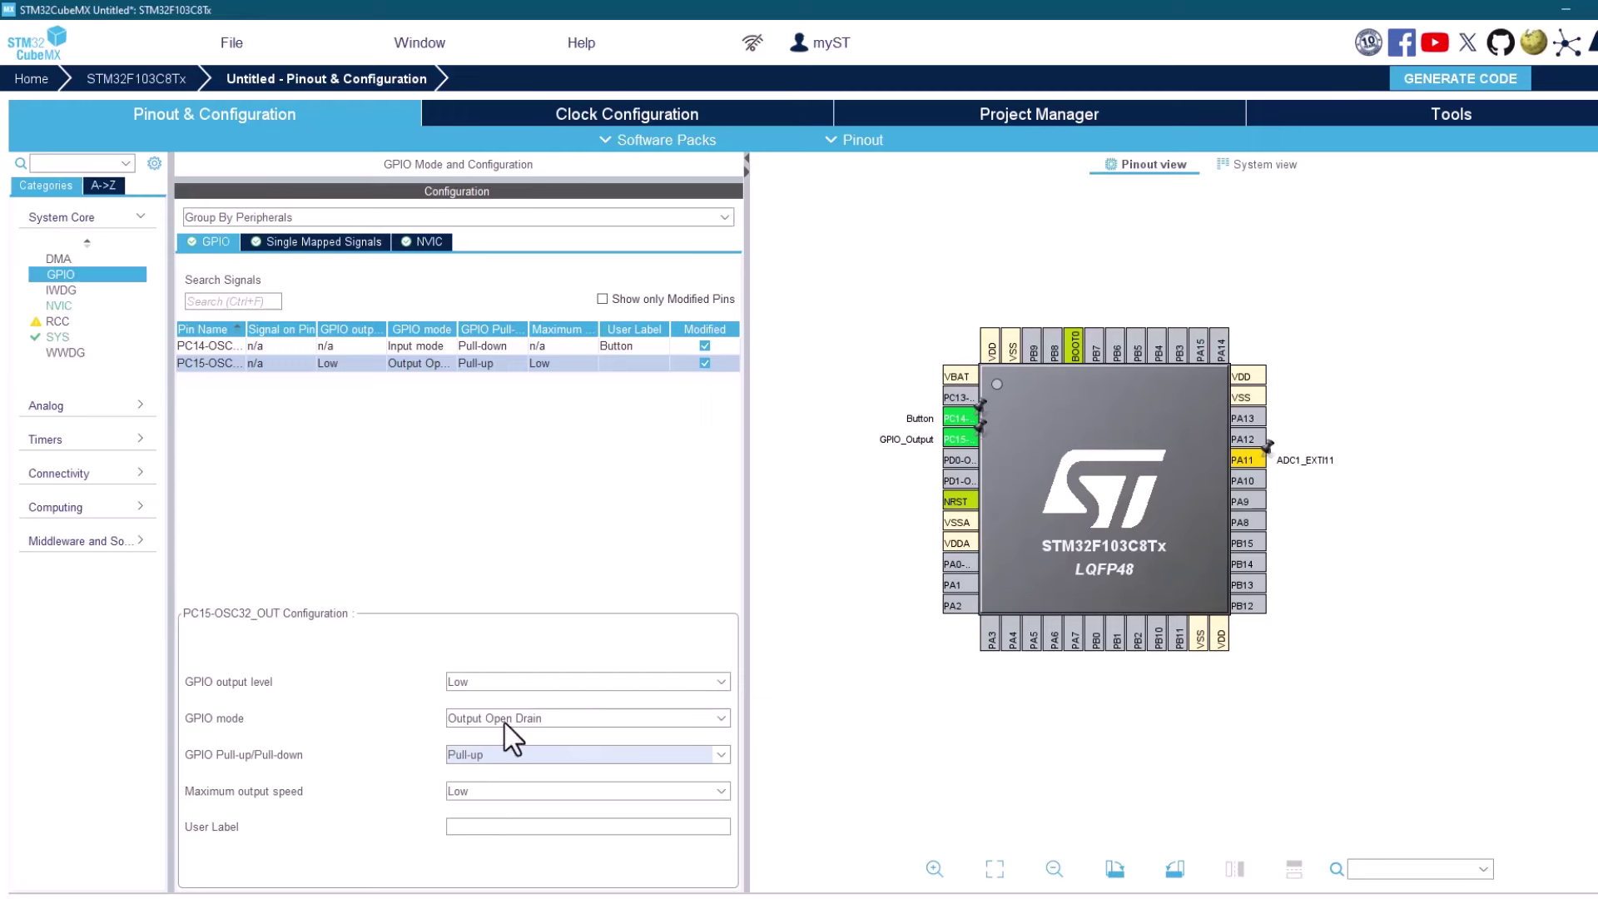
# Step: Set PC15's GPIO mode to Output Push Pull, try Pull-down, and settle on No pull-up and no pull-down
pyautogui.click(506, 718)
pyautogui.click(511, 736)
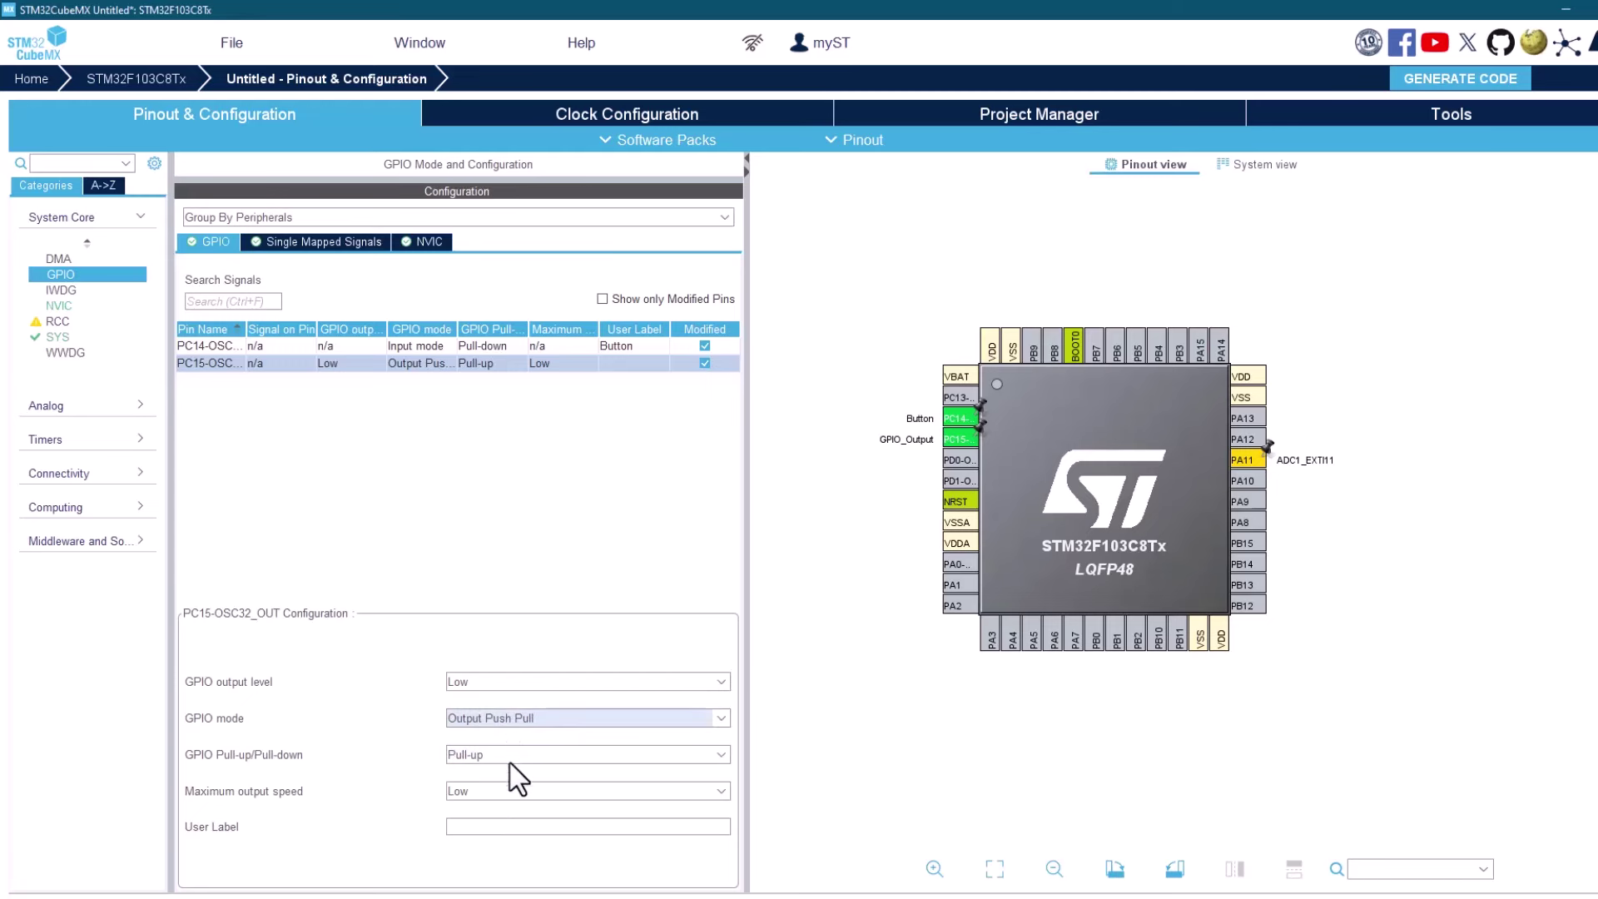
pyautogui.click(511, 756)
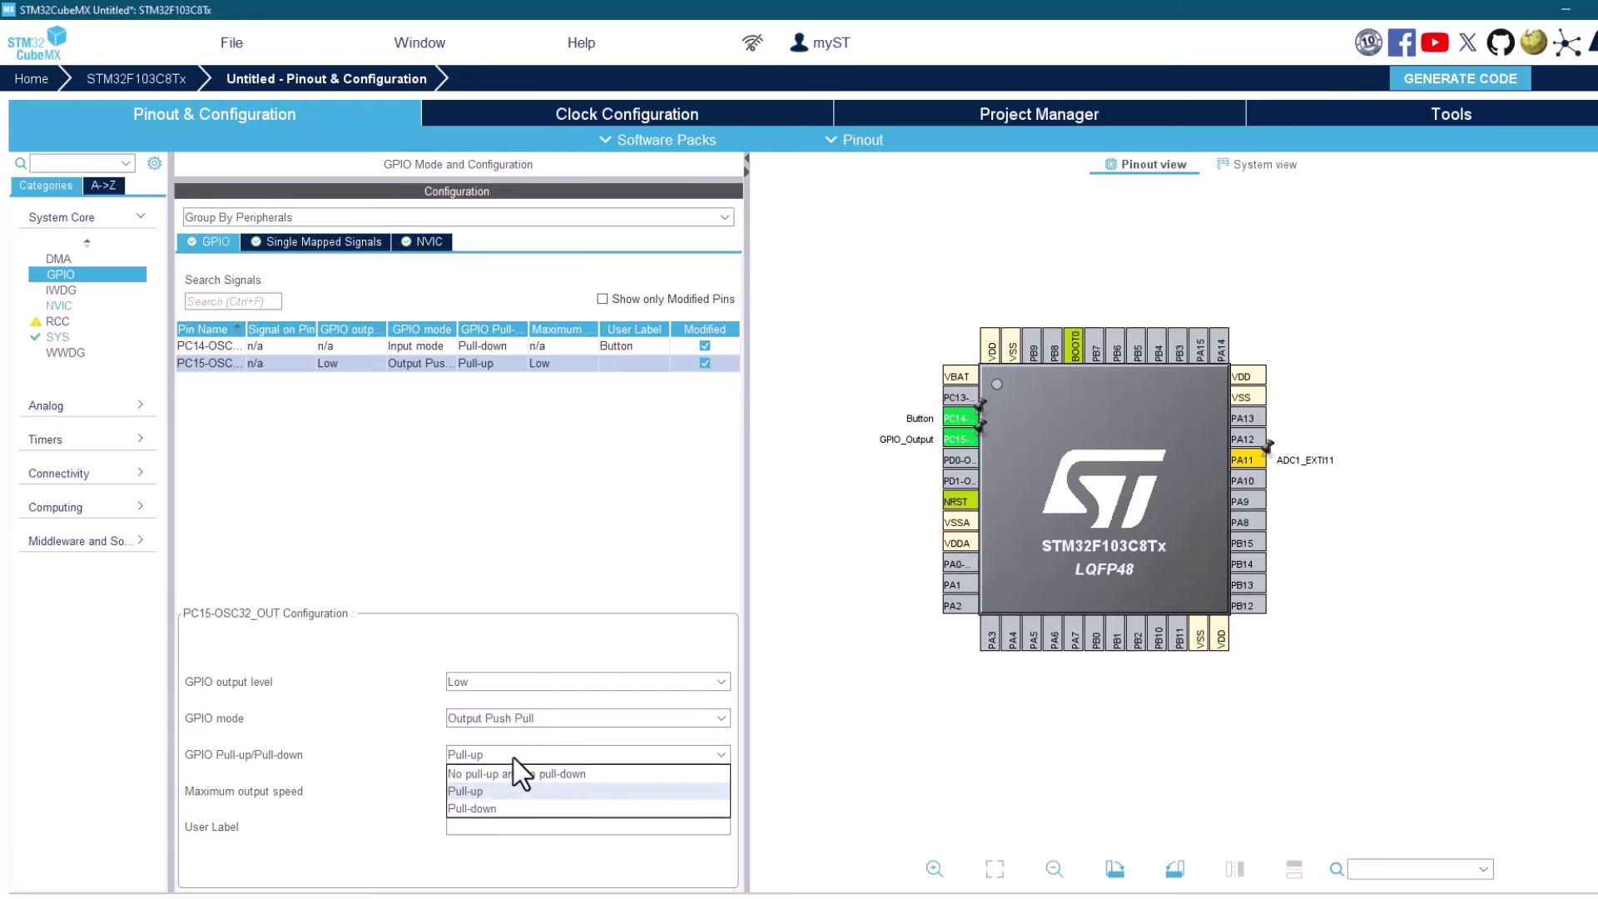
pyautogui.click(503, 809)
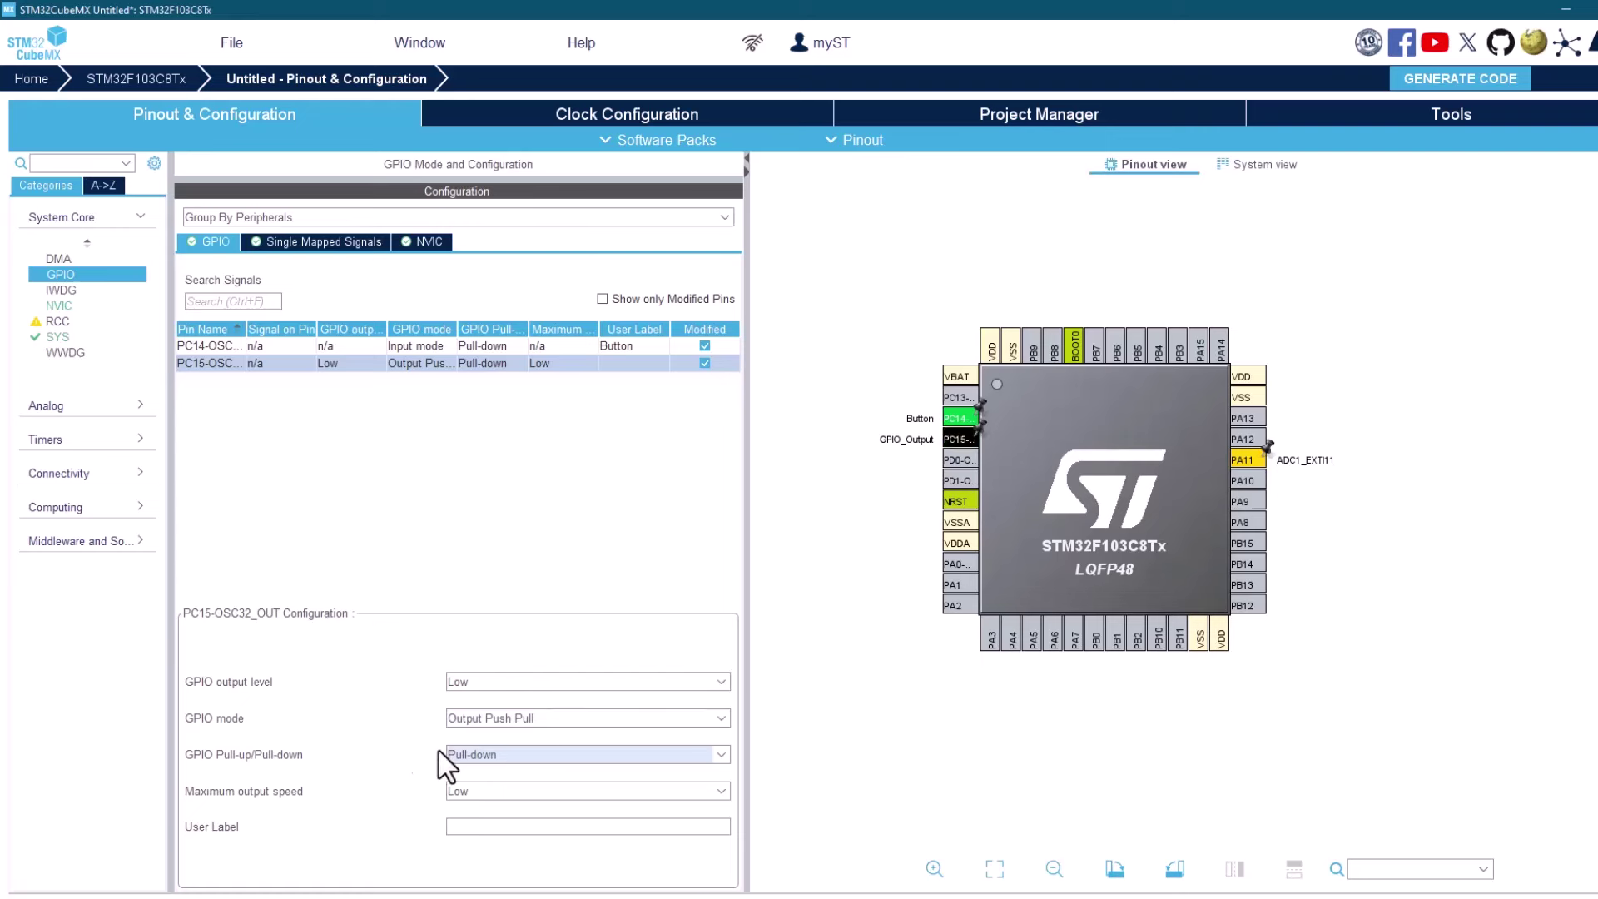
pyautogui.click(449, 755)
pyautogui.click(466, 775)
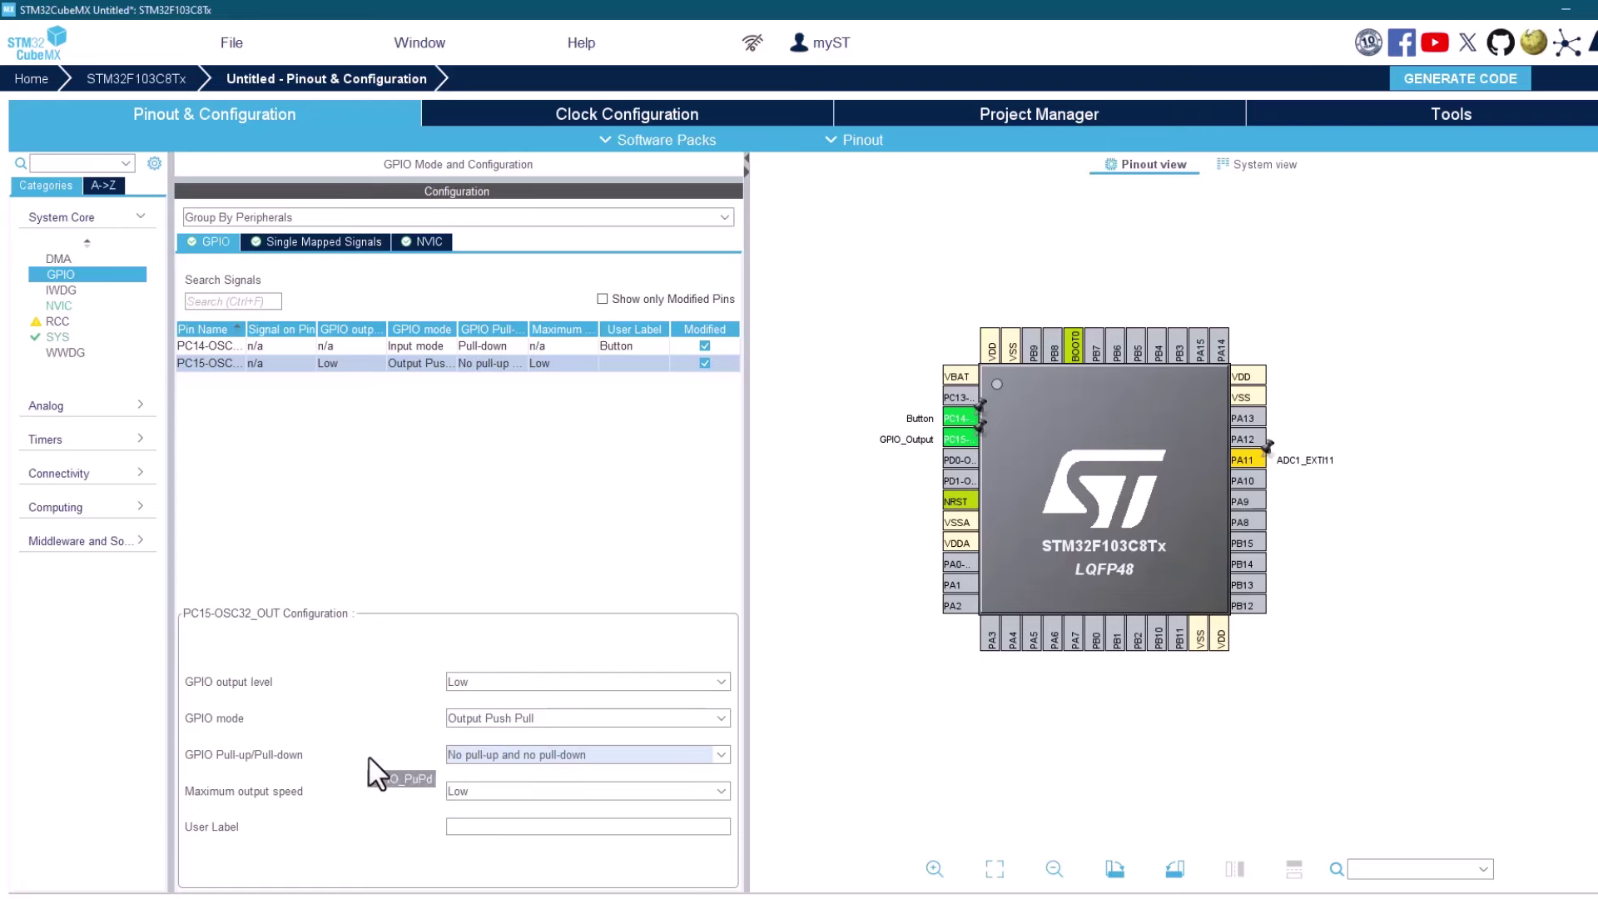
# Step: Compare the Low and High maximum output speeds for PC15 and set it to High
pyautogui.click(521, 789)
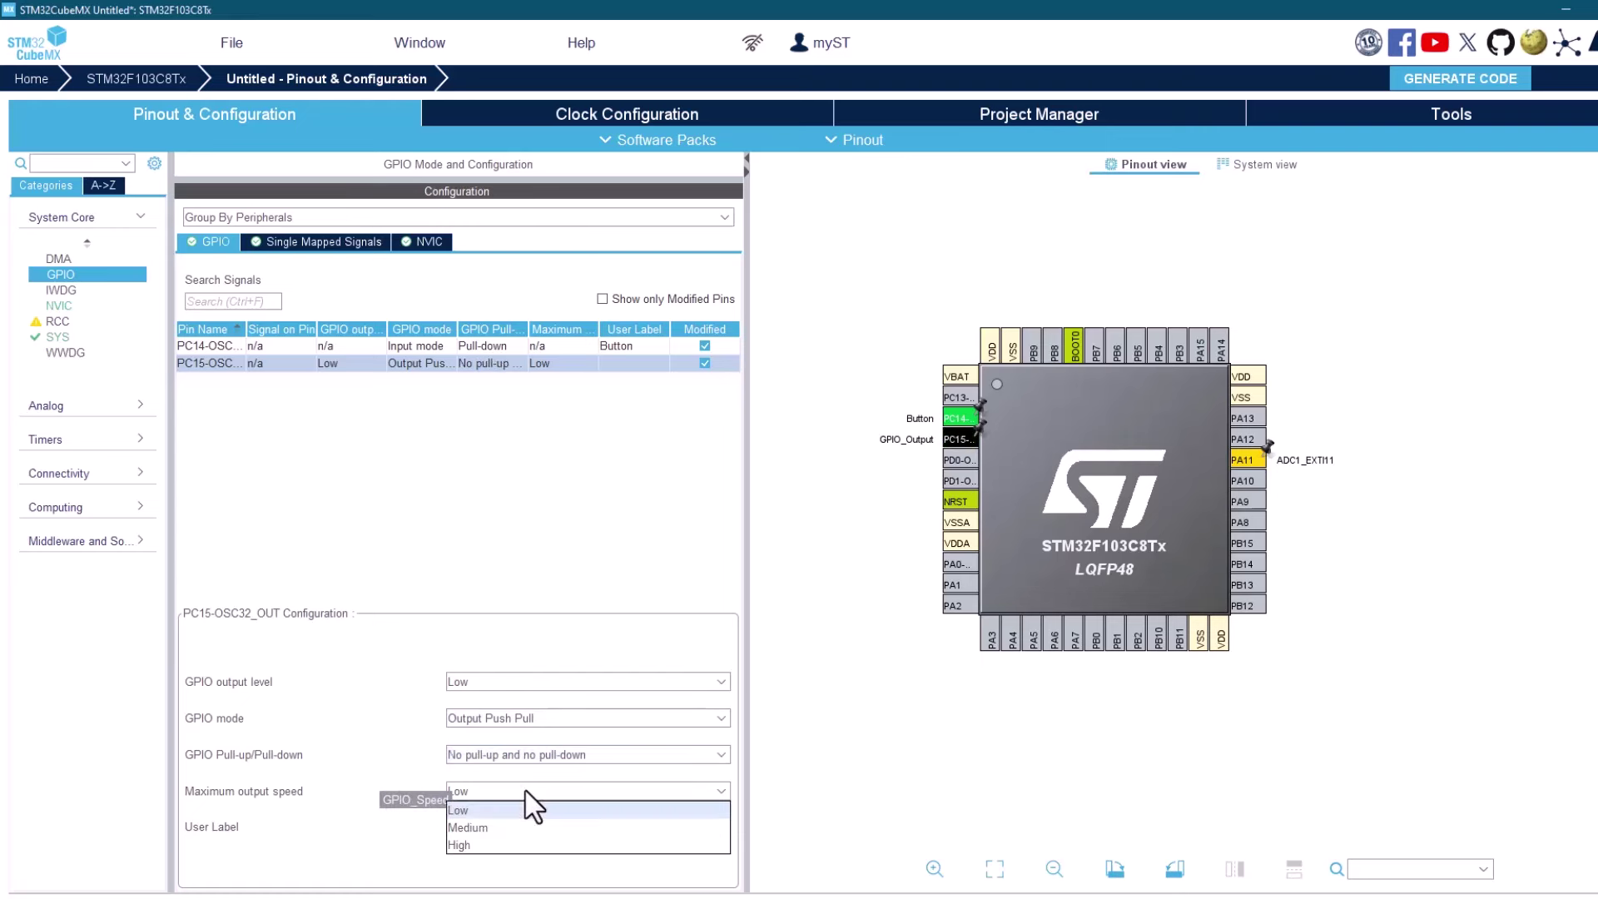
pyautogui.click(506, 845)
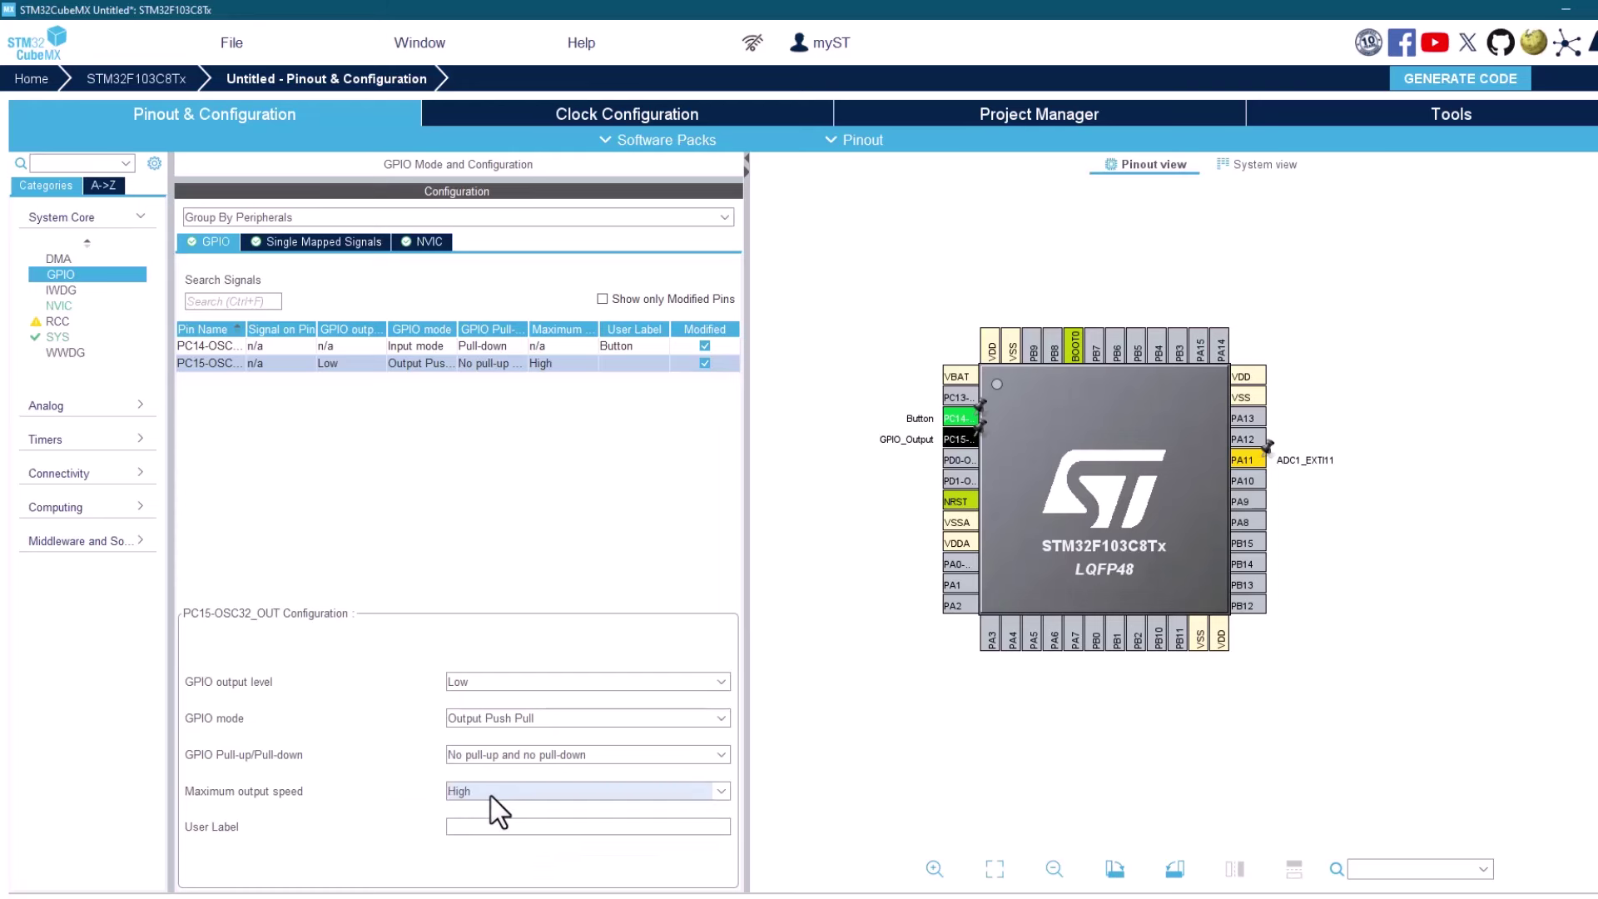
pyautogui.click(491, 793)
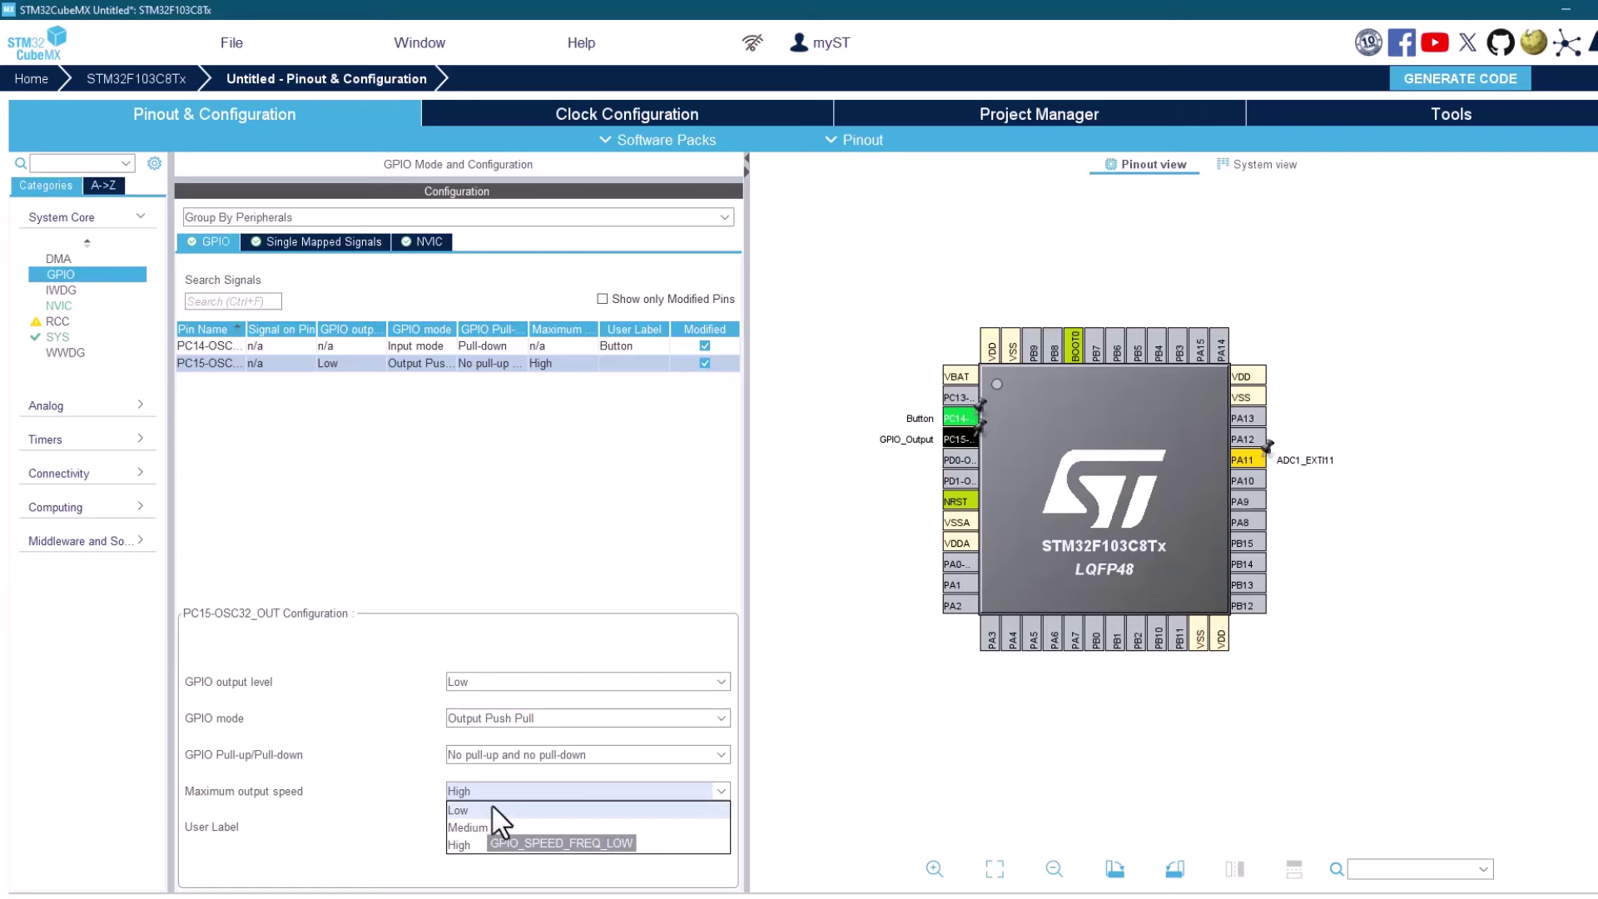
pyautogui.click(489, 810)
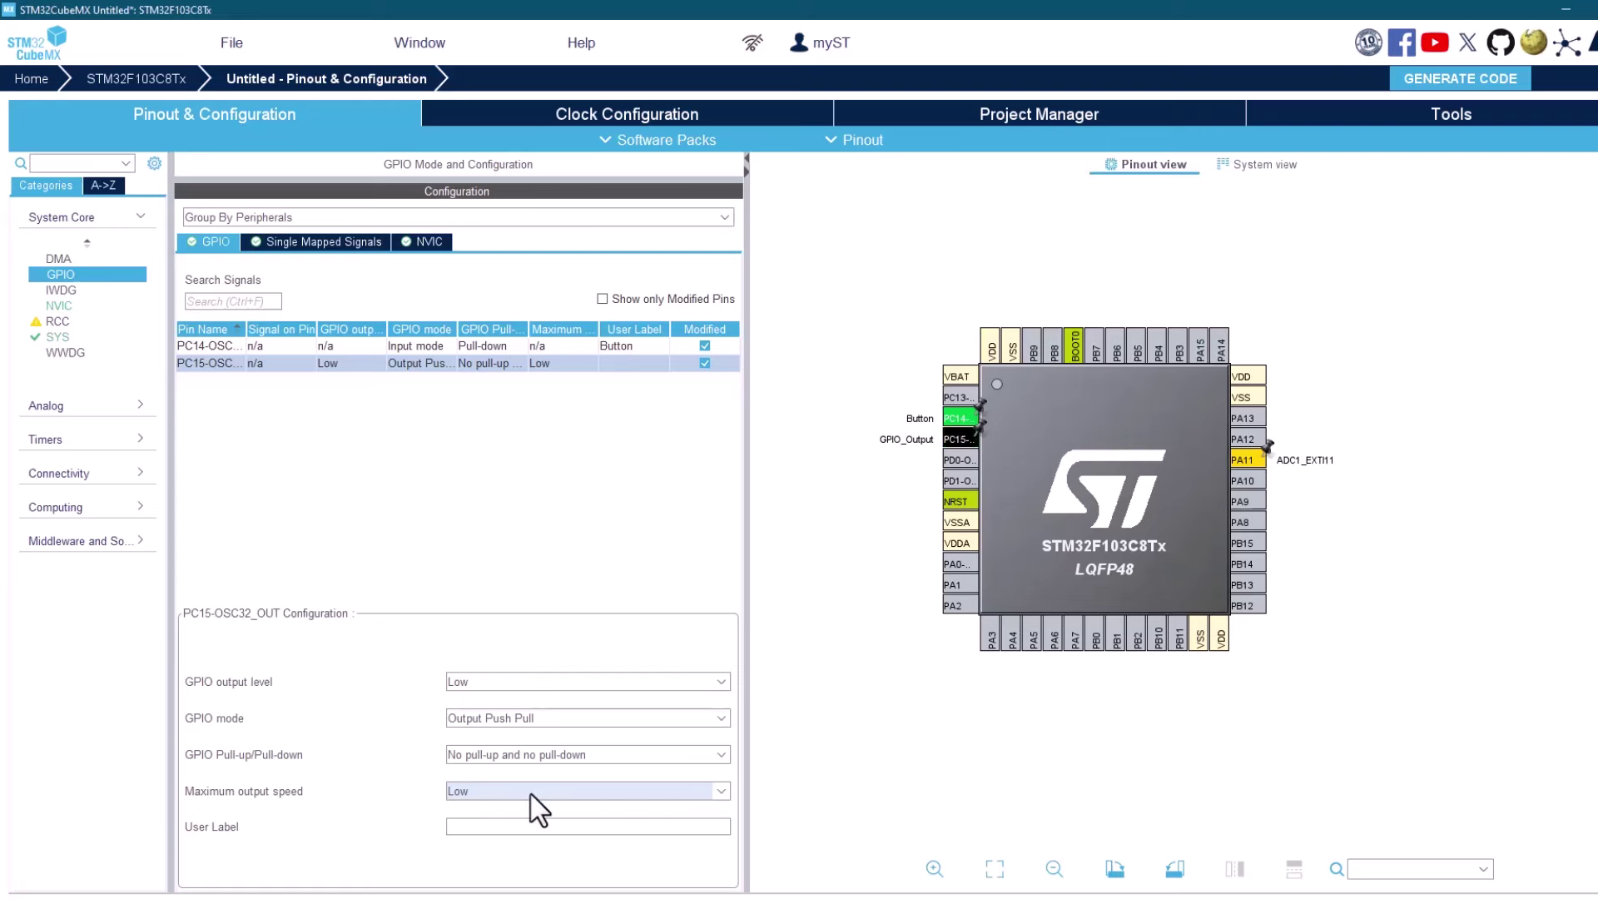
pyautogui.click(492, 795)
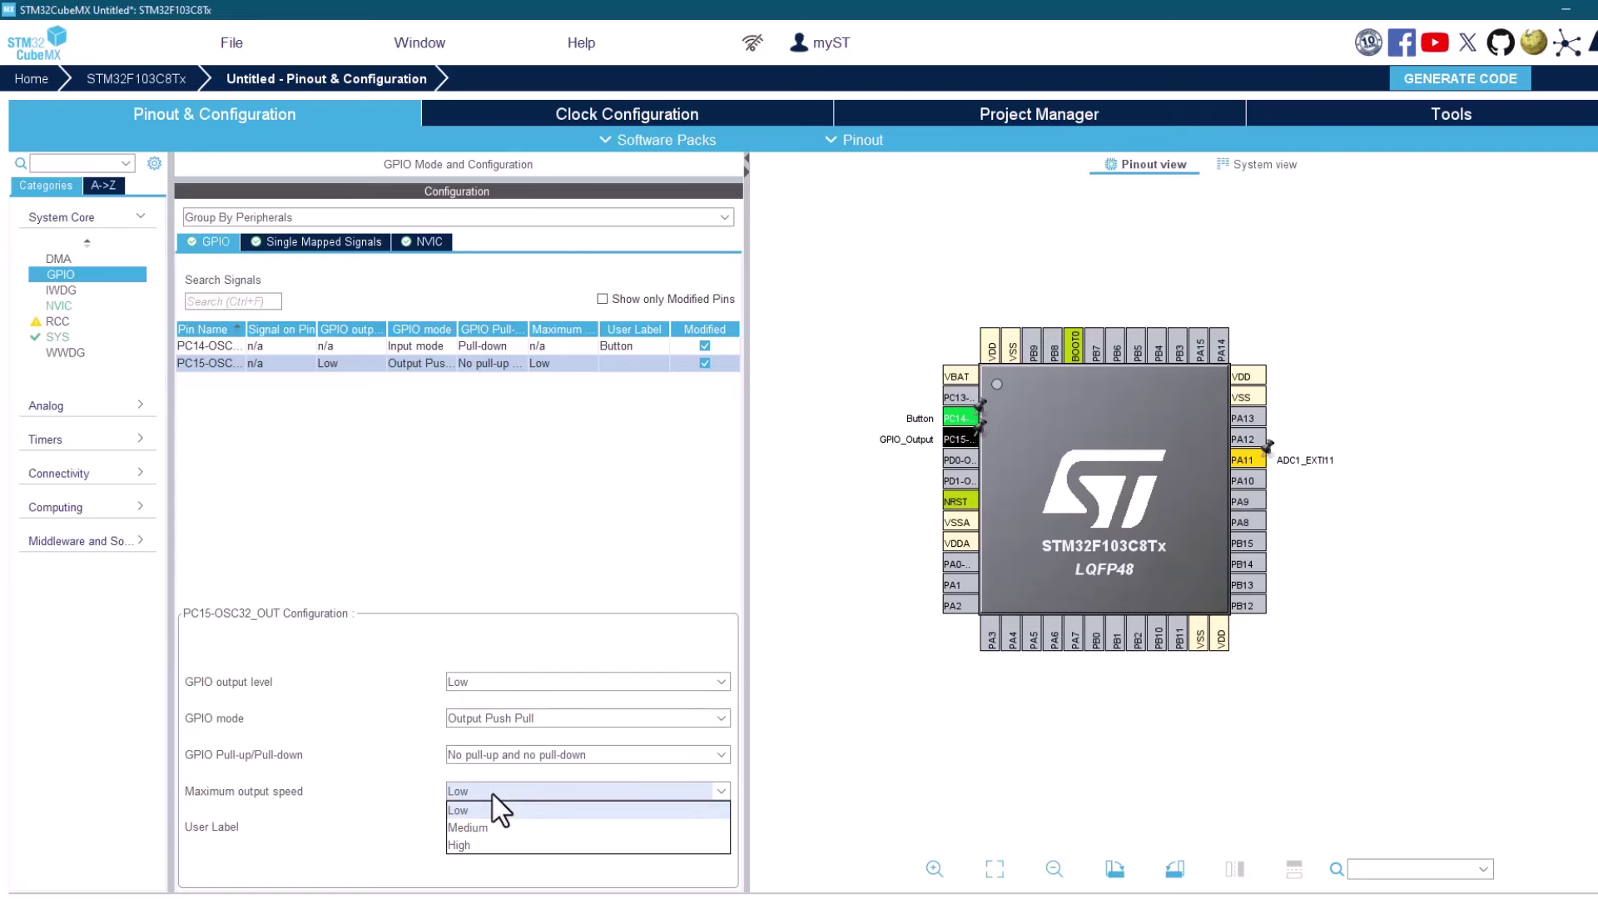
pyautogui.click(492, 843)
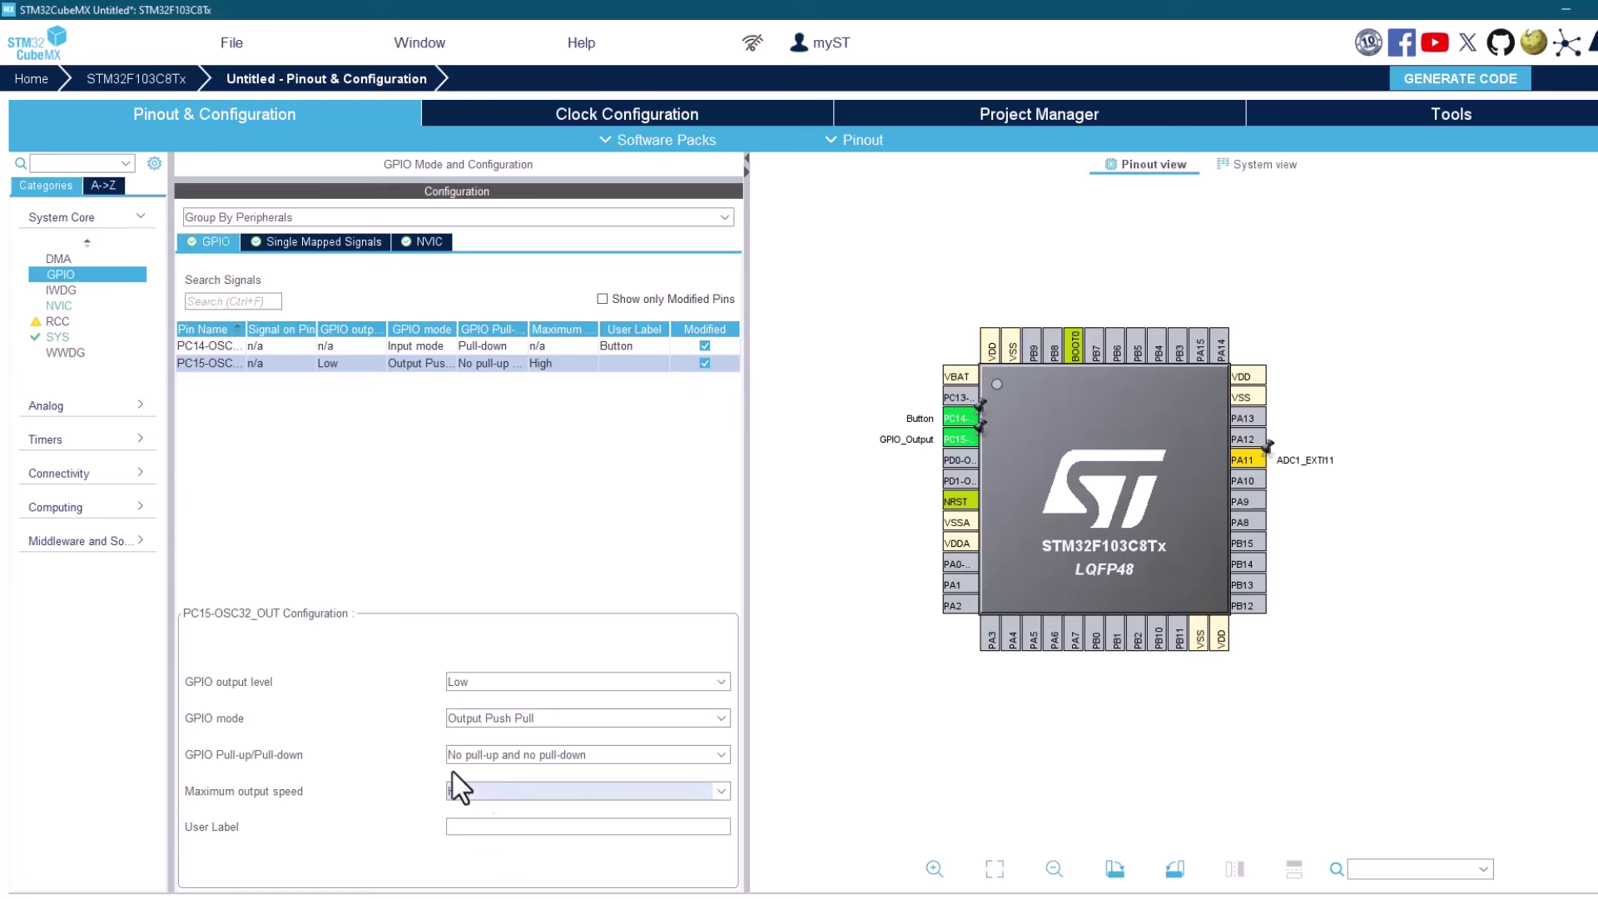
# Step: Label pin PC15 as LED and enable the EXTI line[15:10] interrupts in the GPIO configuration
pyautogui.click(483, 826)
pyautogui.write('LED')
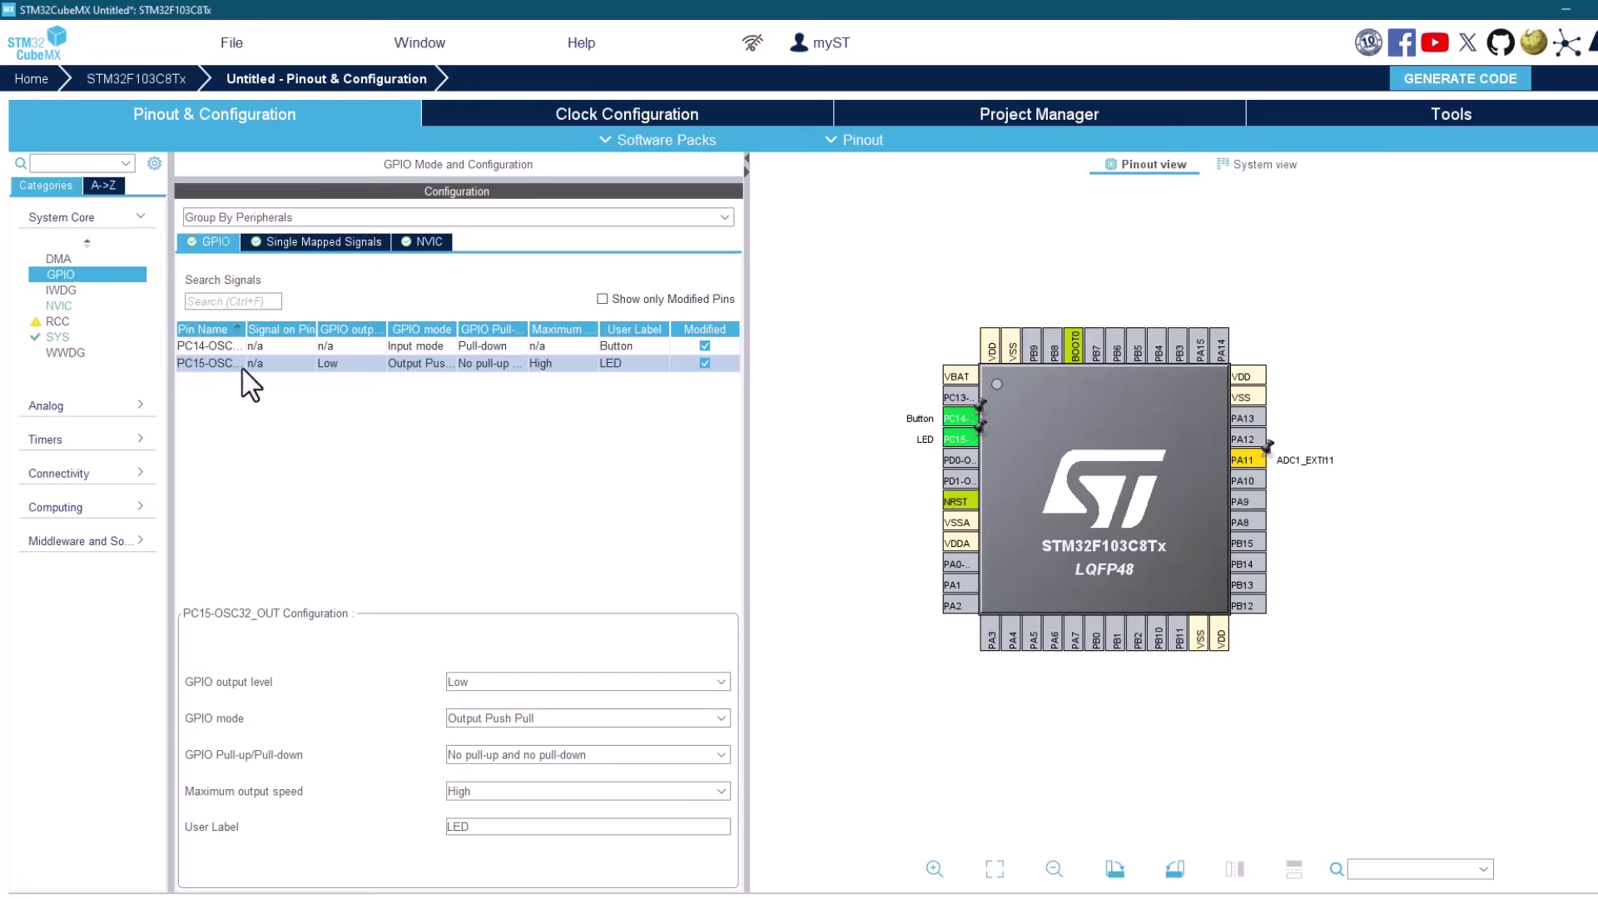
pyautogui.click(427, 241)
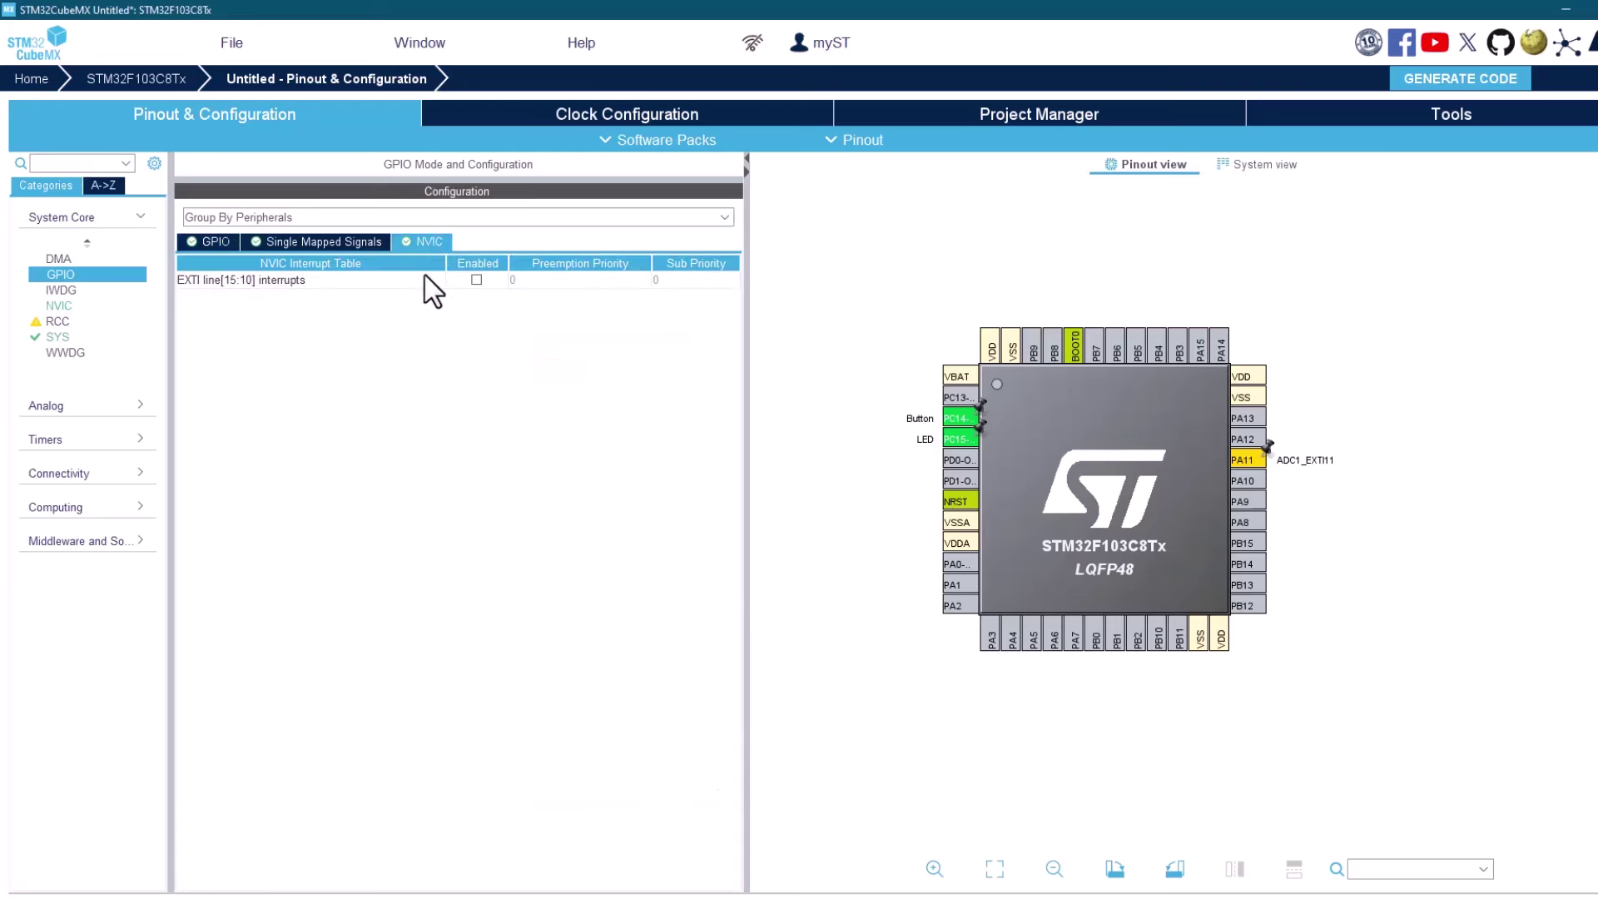
pyautogui.click(476, 280)
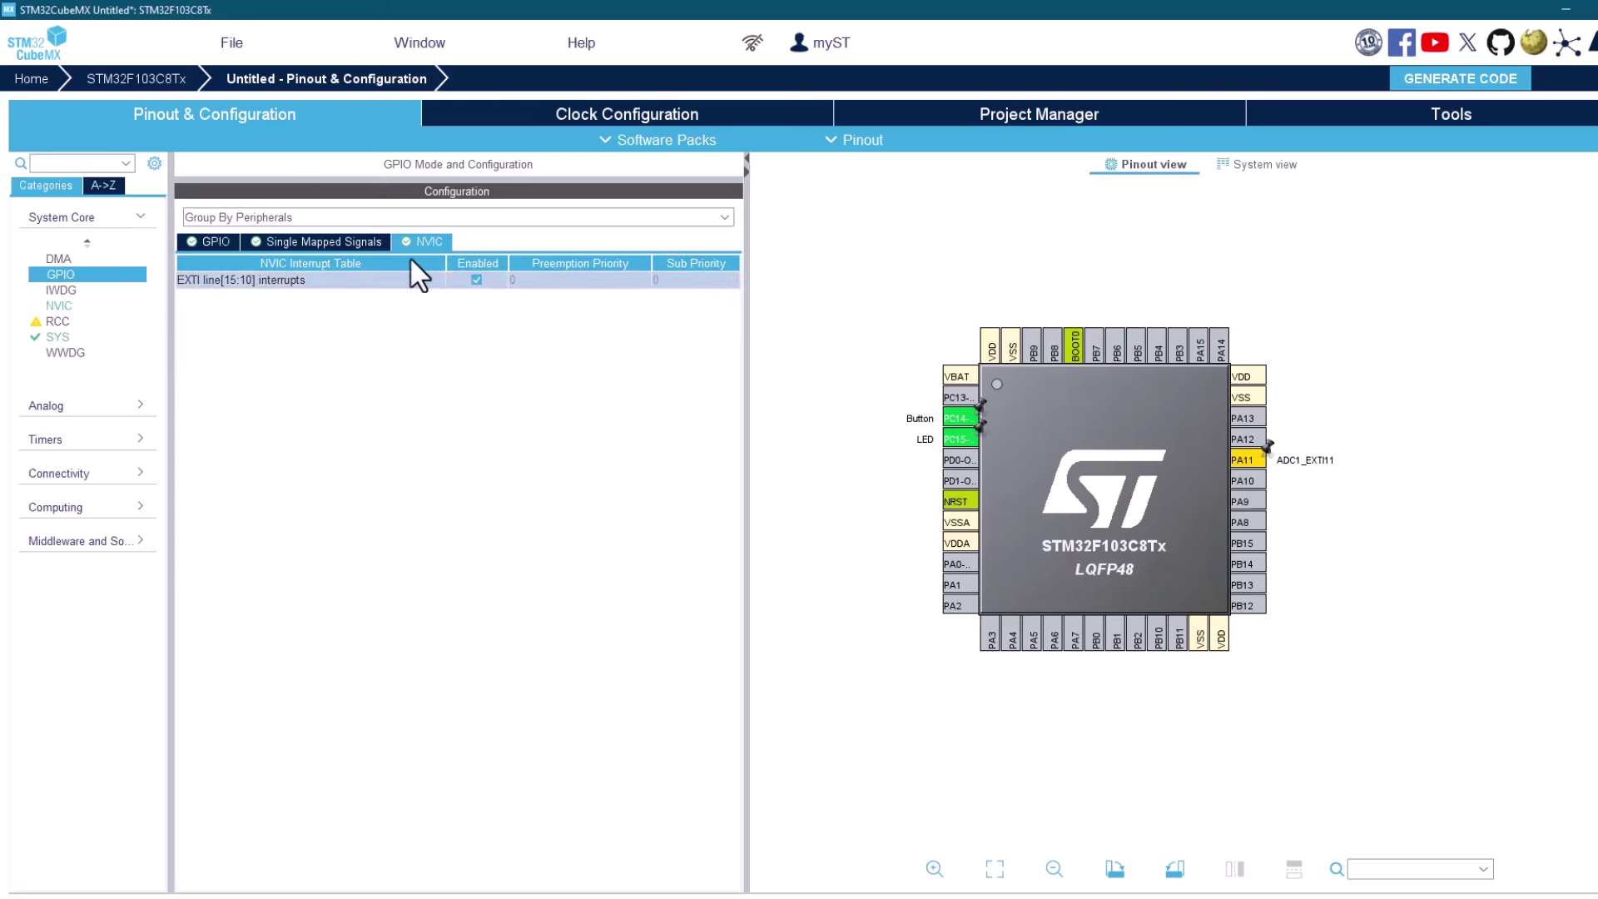
# Step: Activate the IWDG watchdog and set its counter clock prescaler to 32
pyautogui.click(65, 291)
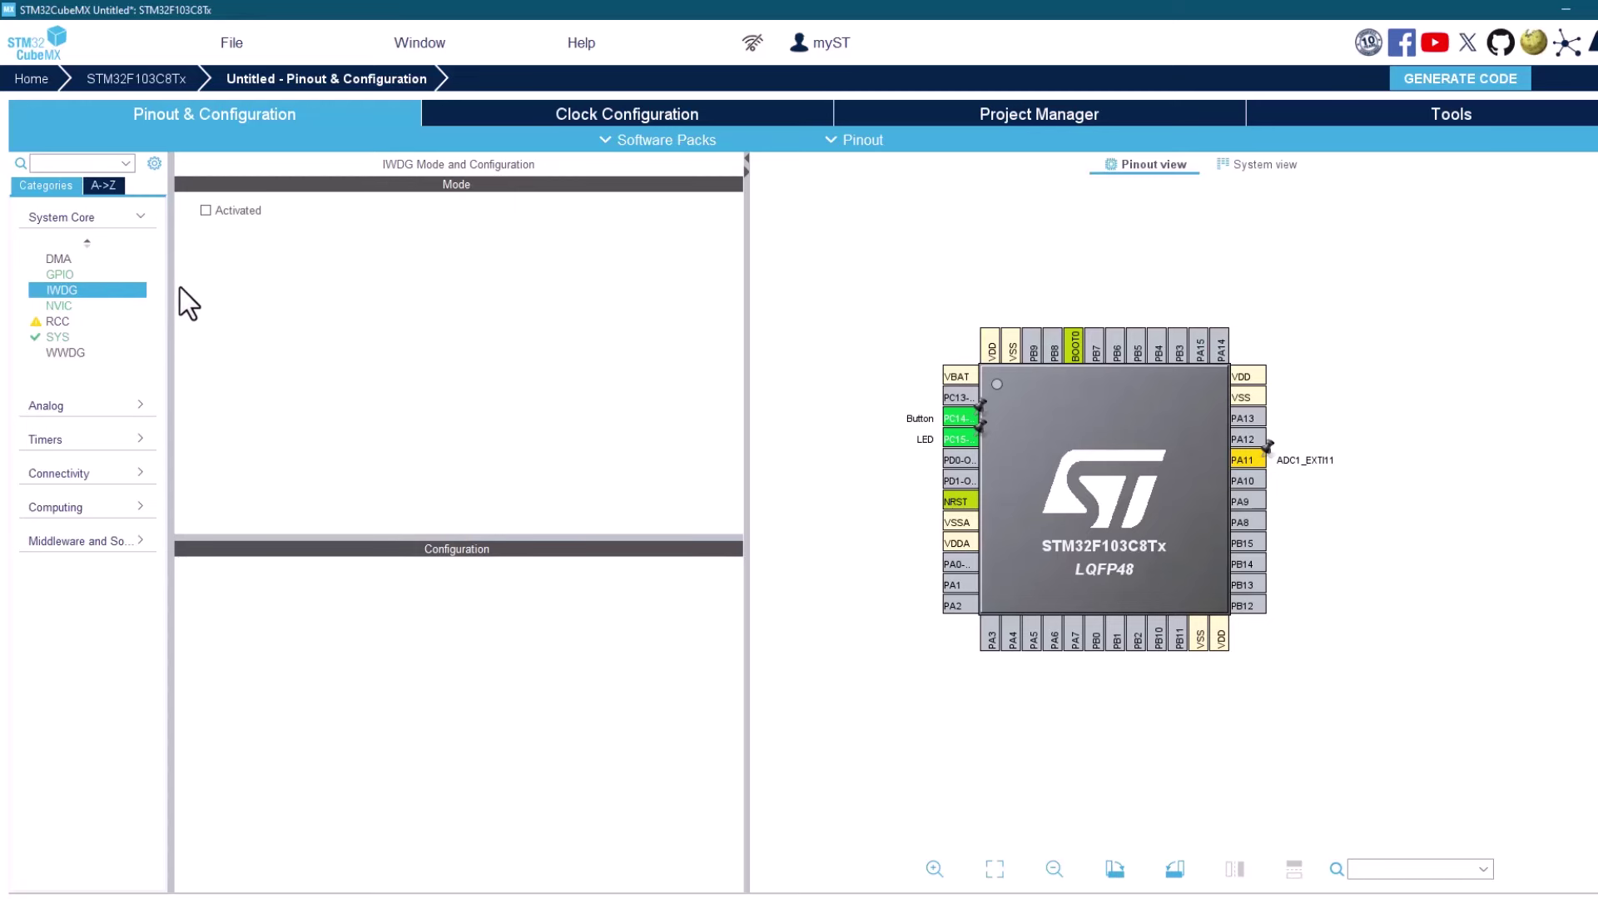
pyautogui.click(205, 211)
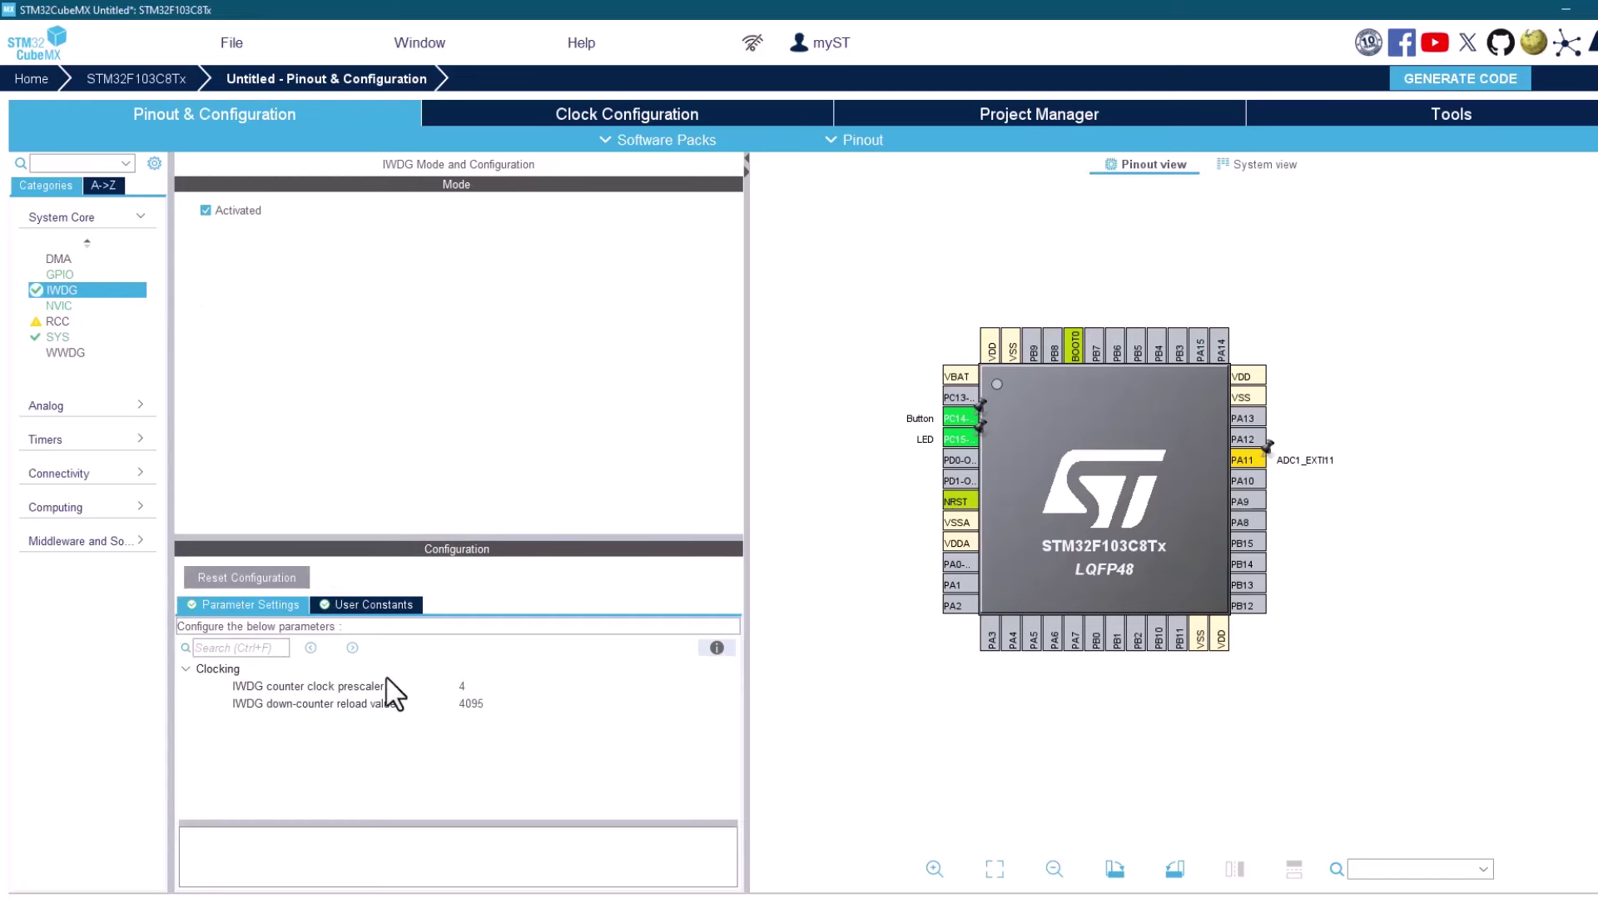
pyautogui.click(483, 686)
pyautogui.click(494, 757)
# Step: Examine the IWDG down-counter reload value and its user constants
pyautogui.click(504, 706)
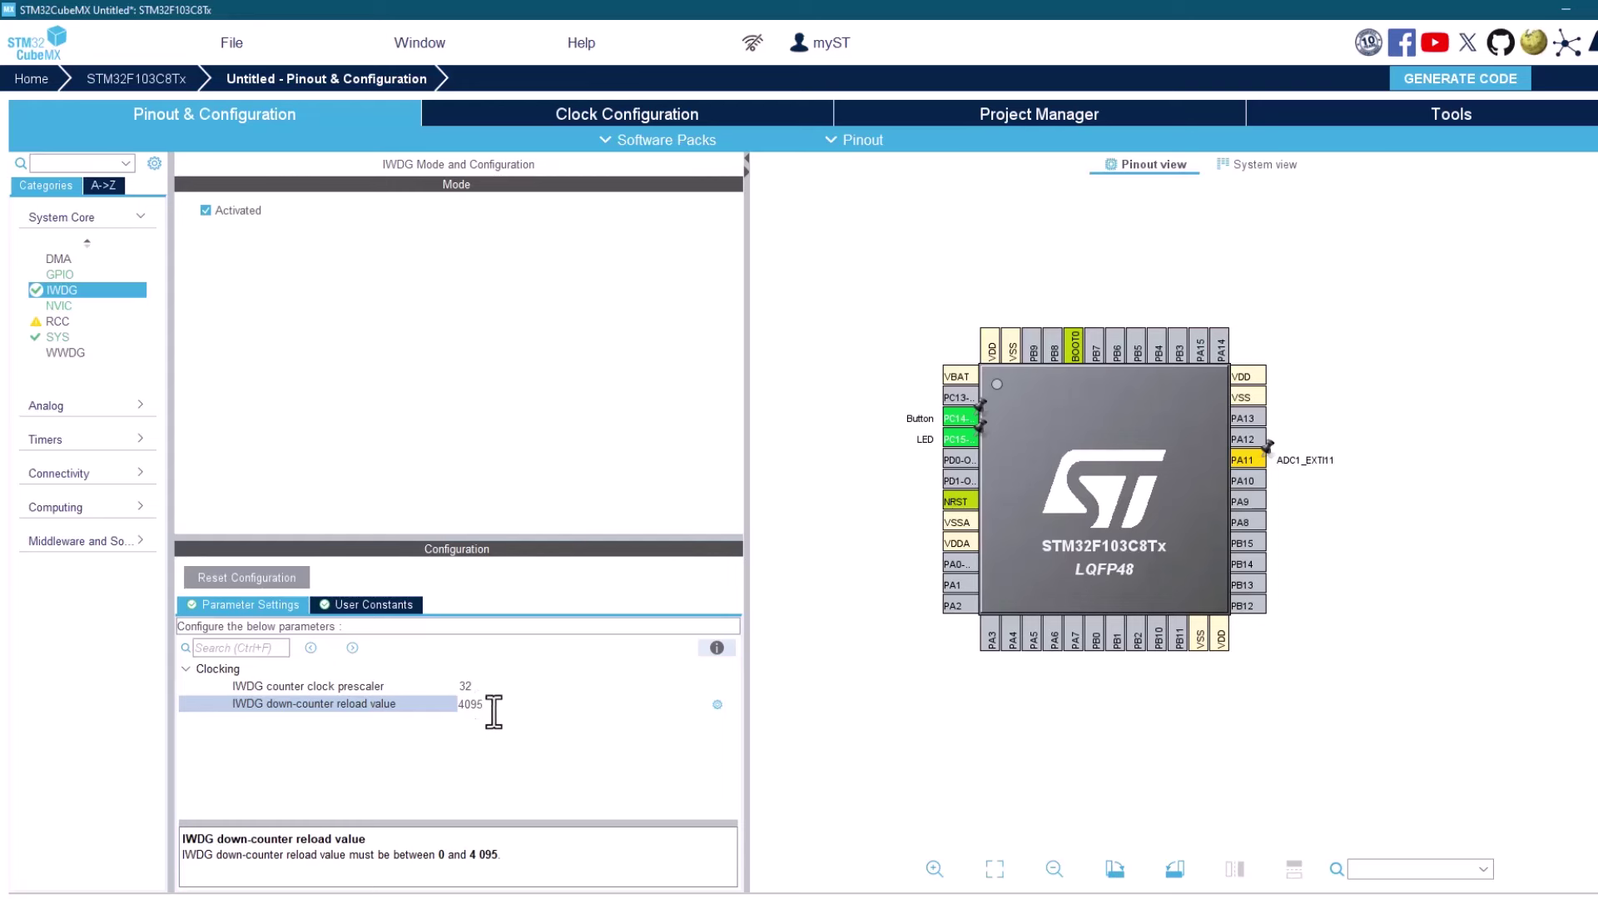
pyautogui.doubleClick(477, 696)
pyautogui.click(372, 611)
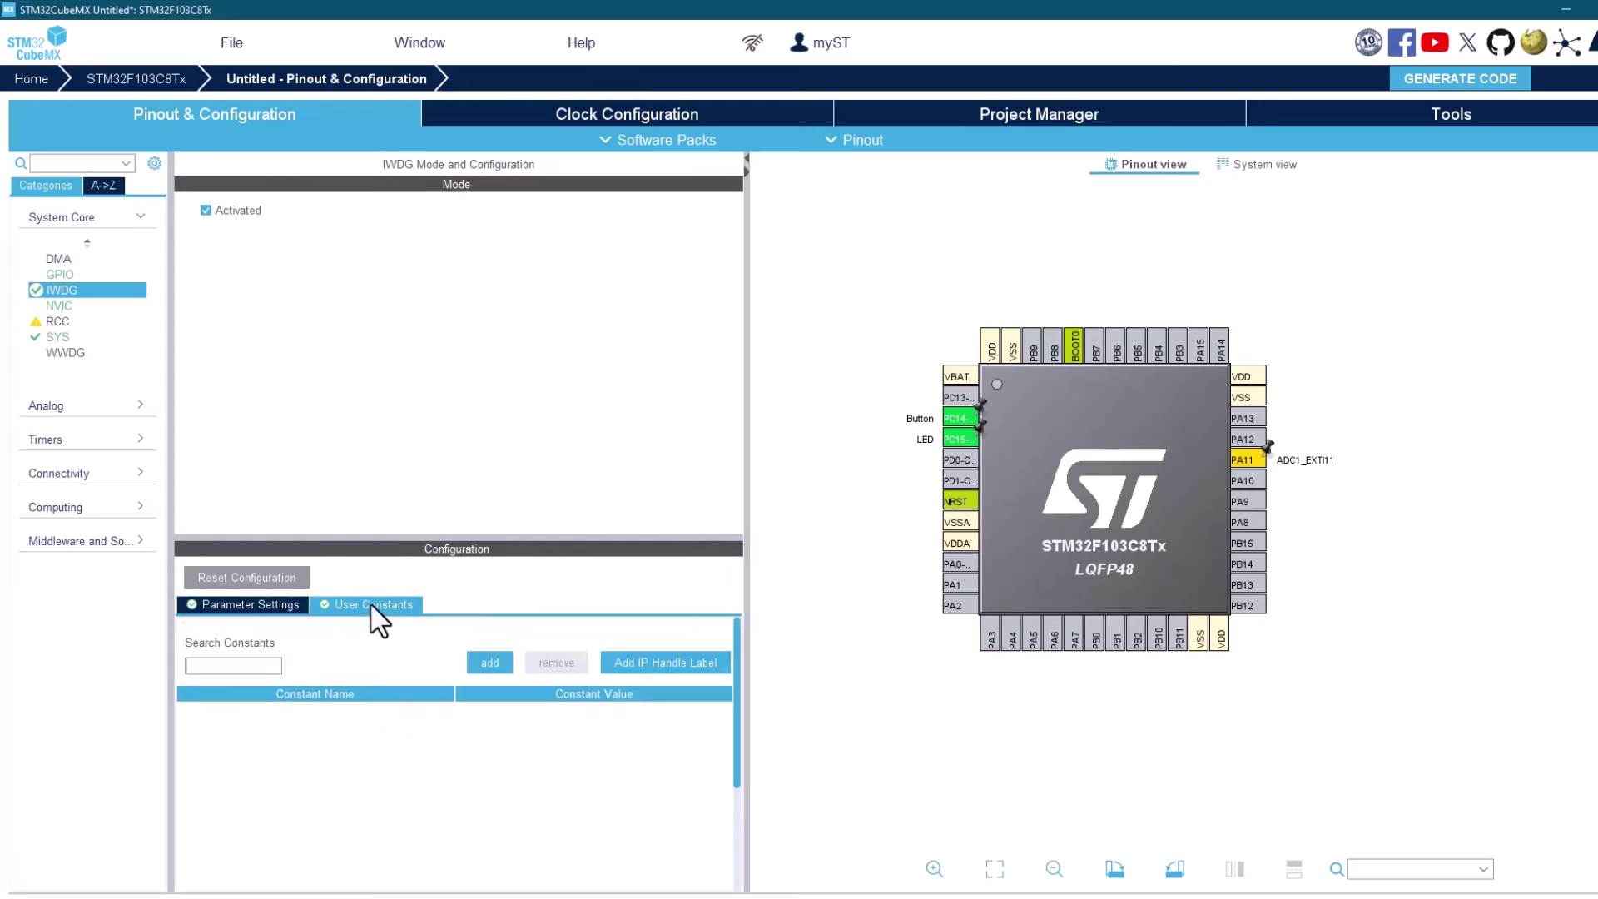
pyautogui.click(235, 604)
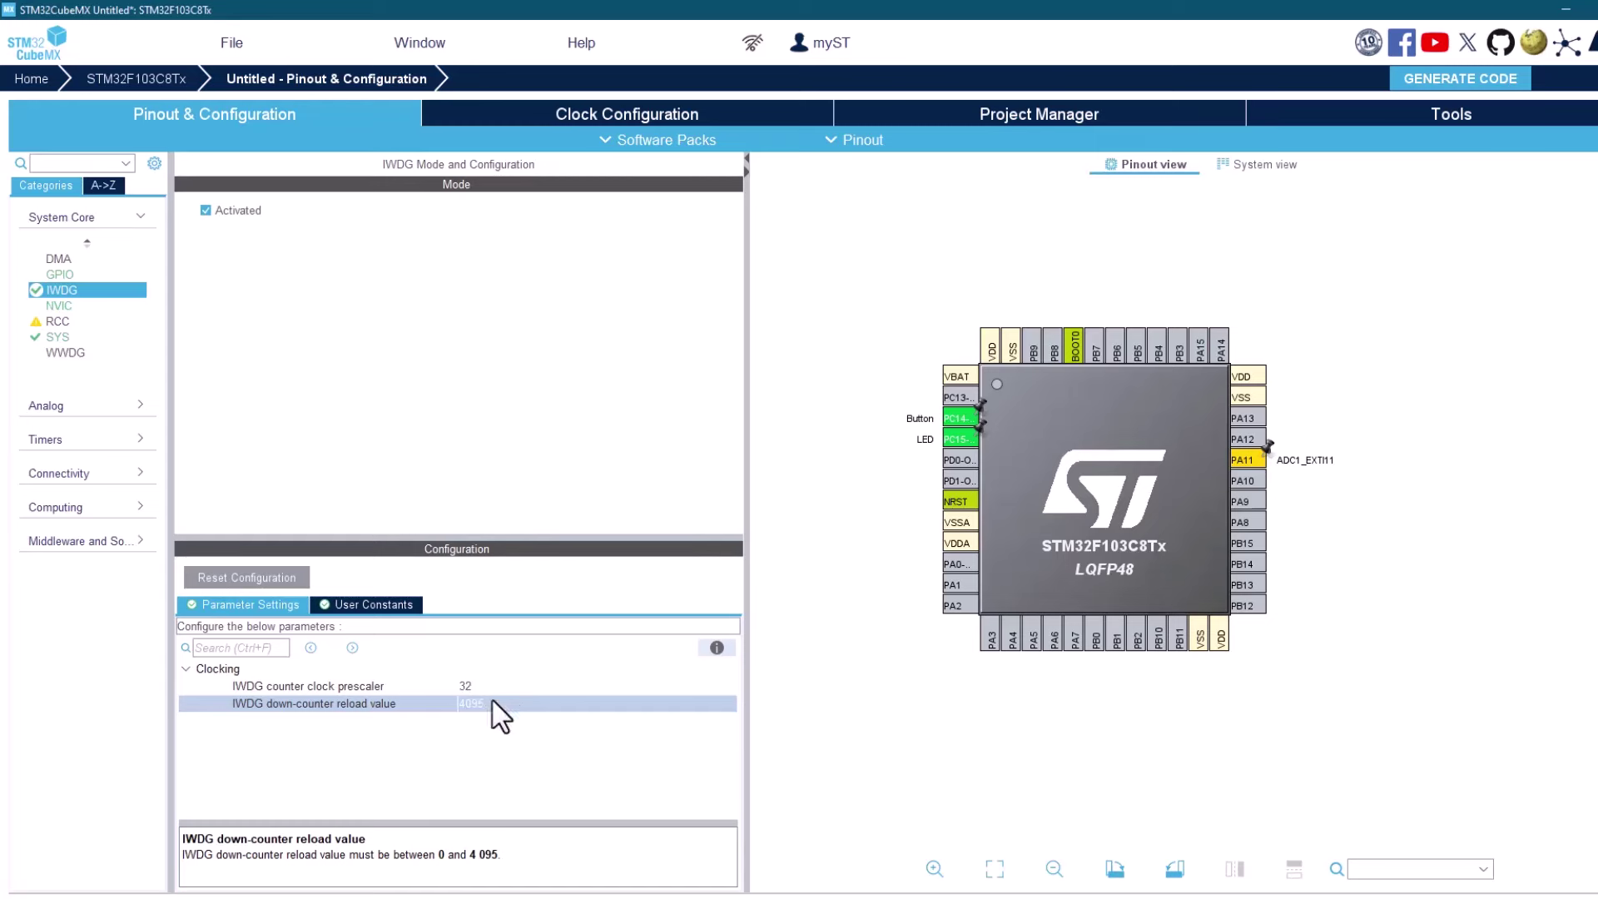
# Step: Look over the NVIC interrupt table and the RCC mode and parameter settings
pyautogui.click(61, 308)
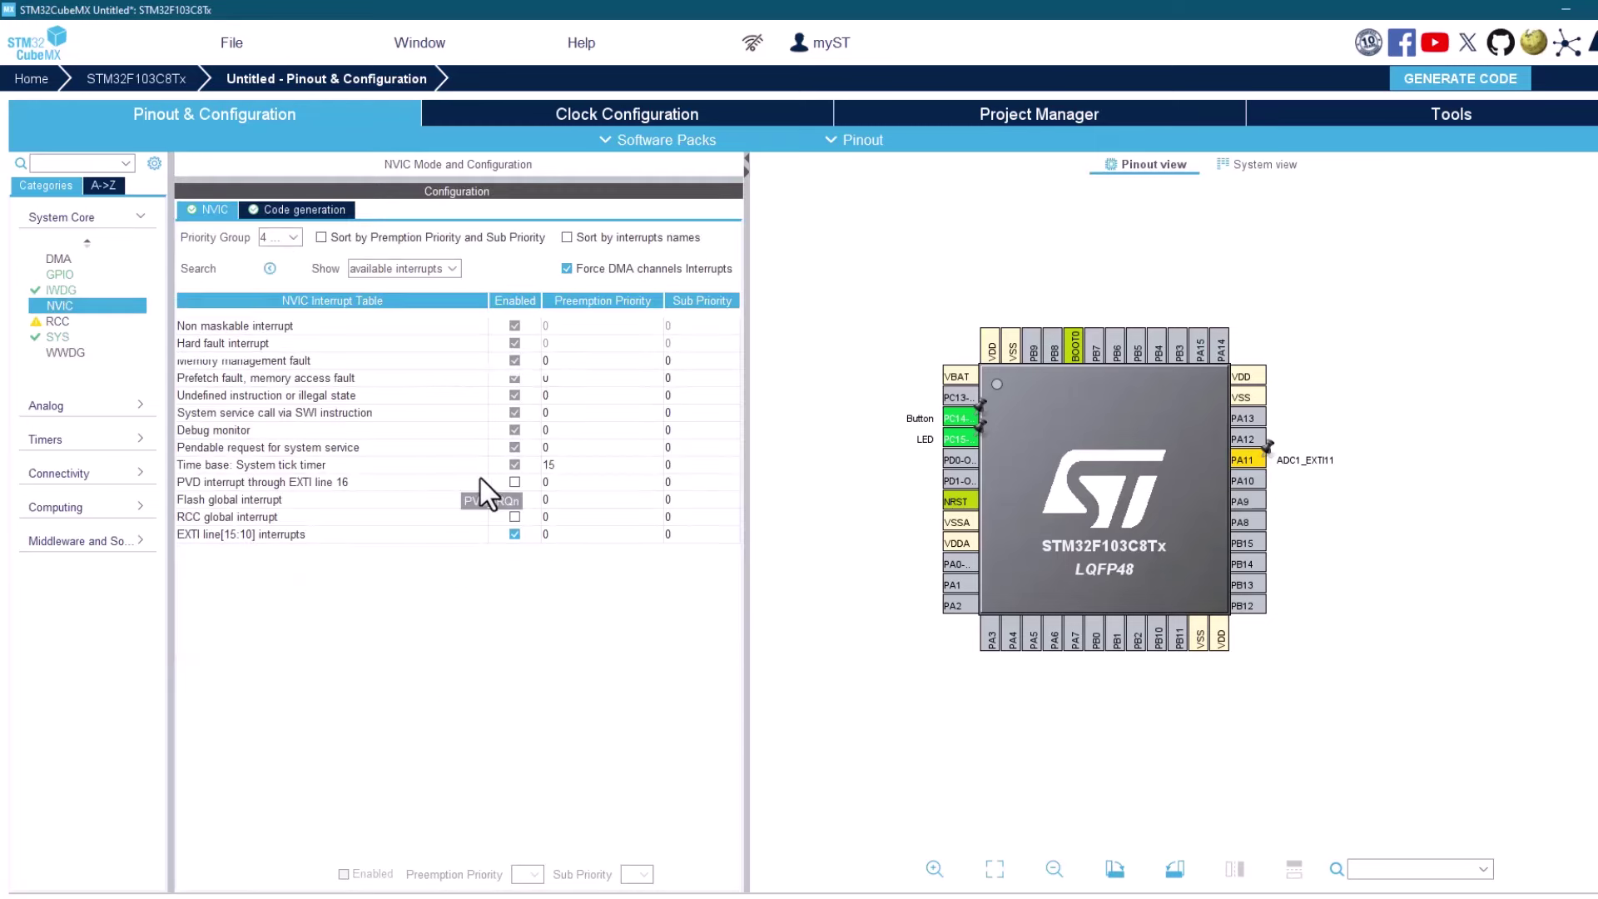
pyautogui.click(506, 516)
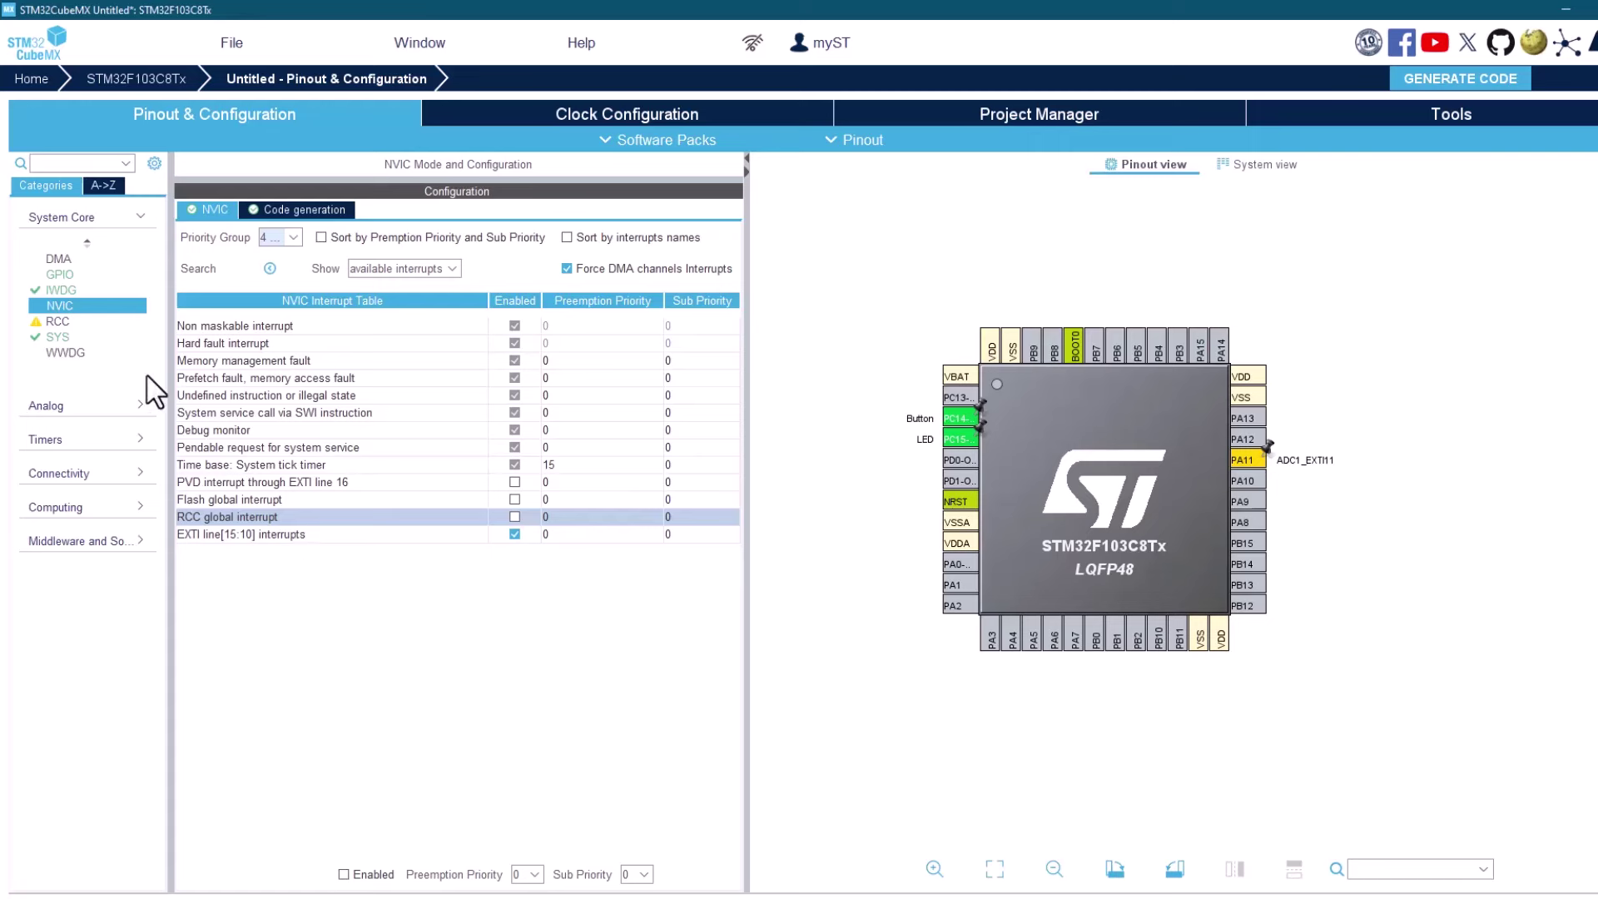
pyautogui.click(58, 323)
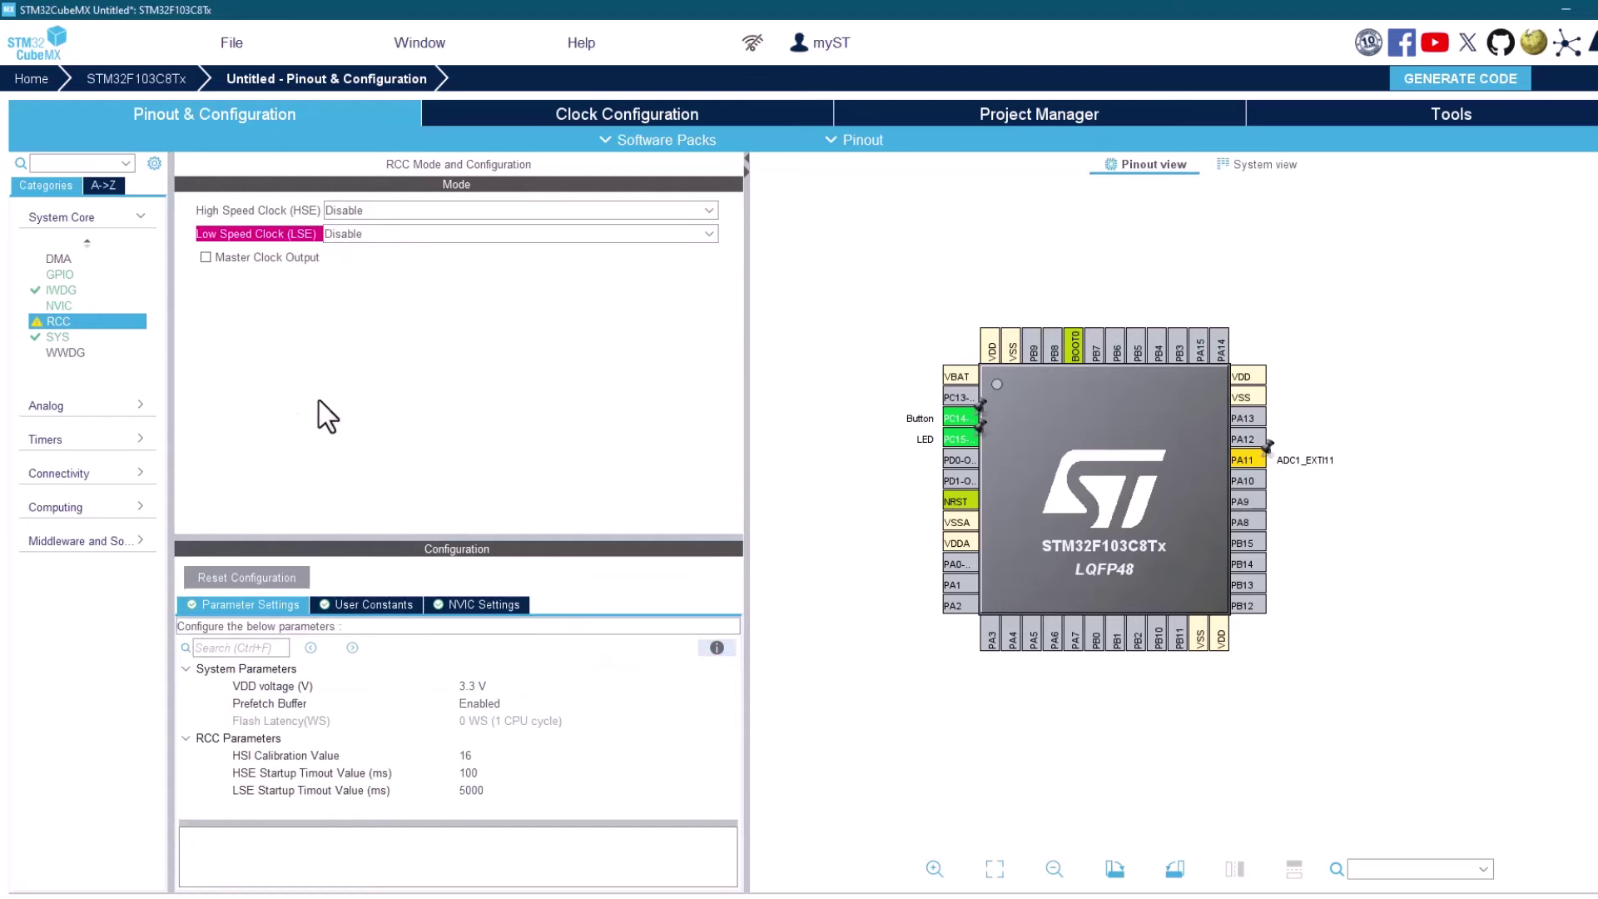
# Step: Try a 72 MHz HCLK in the clock configuration, accept other sources and 64 MHz, and check the PLL multiplier options
pyautogui.click(604, 114)
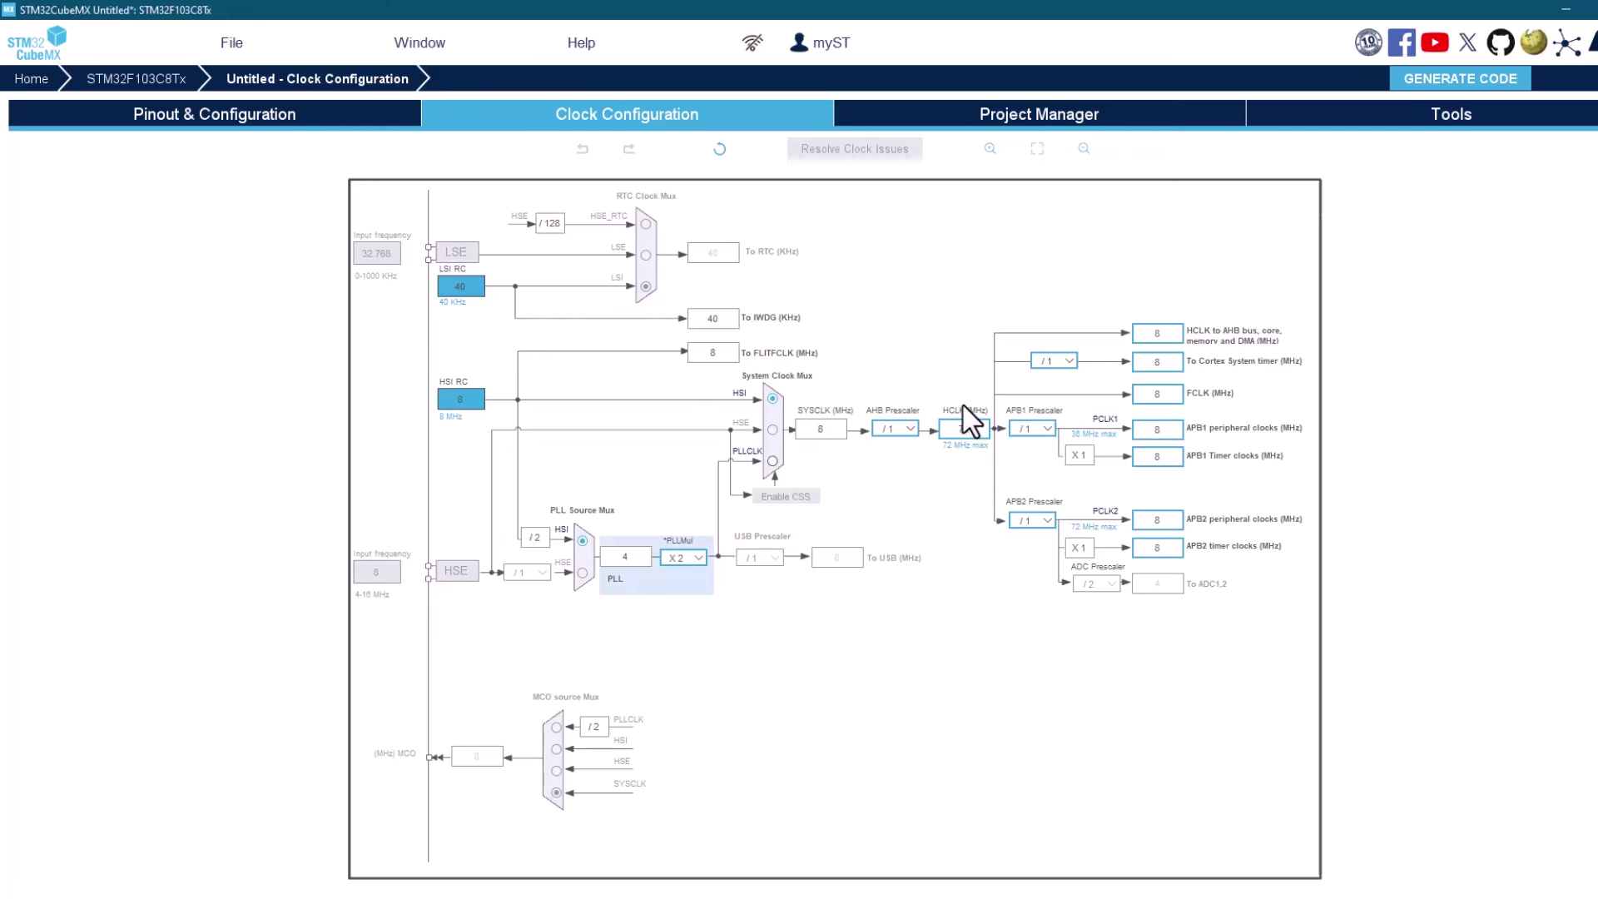
pyautogui.press('Return')
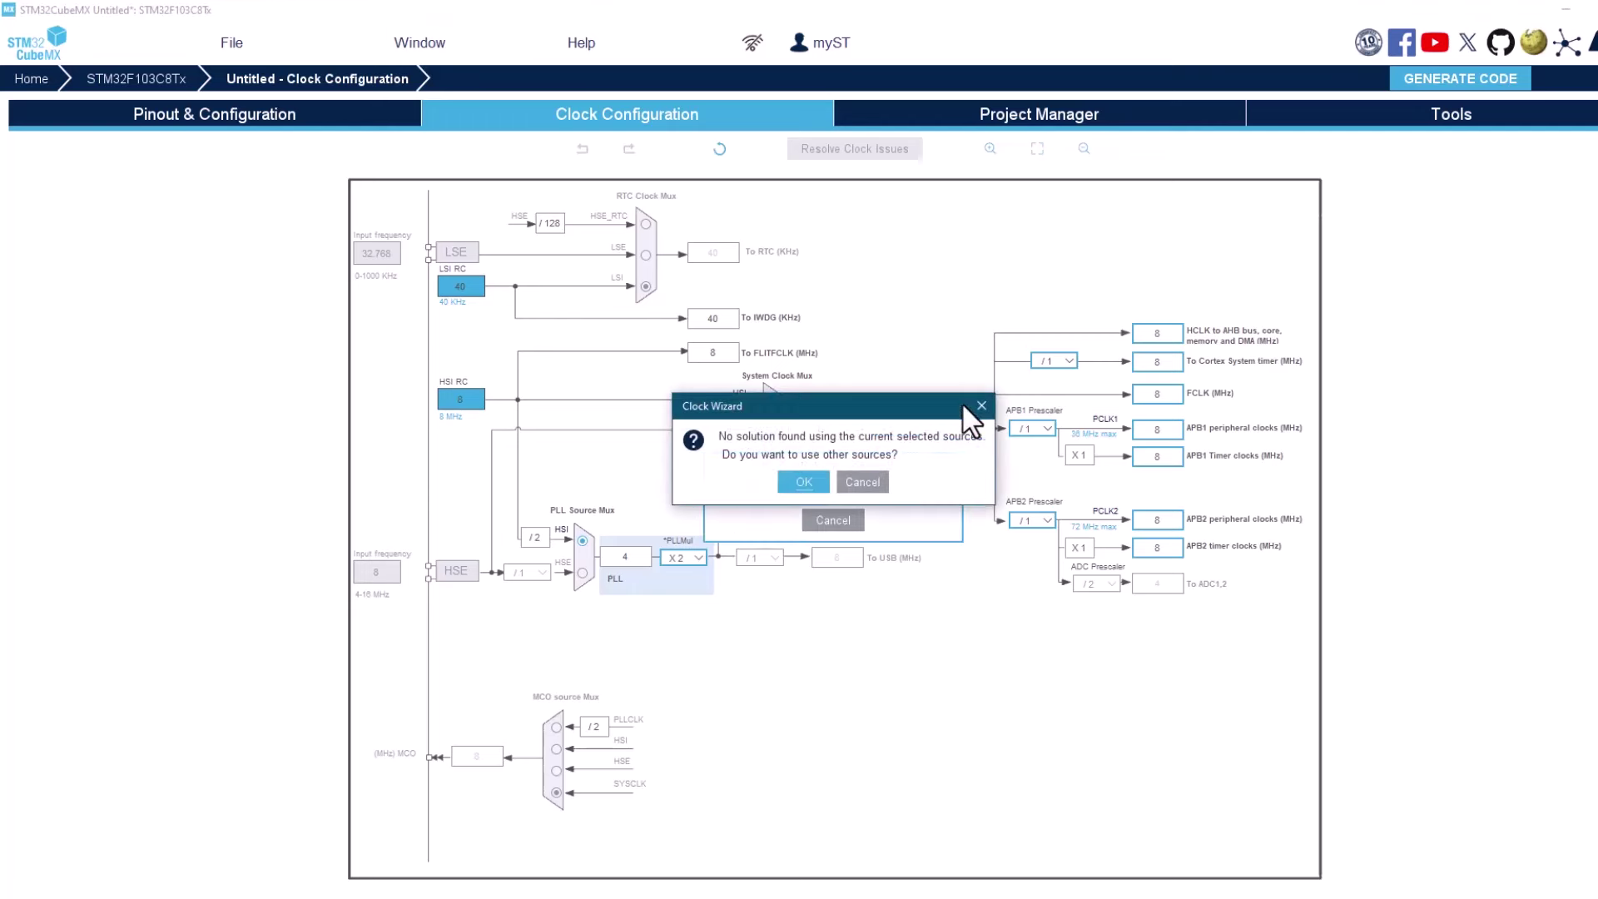
pyautogui.click(801, 480)
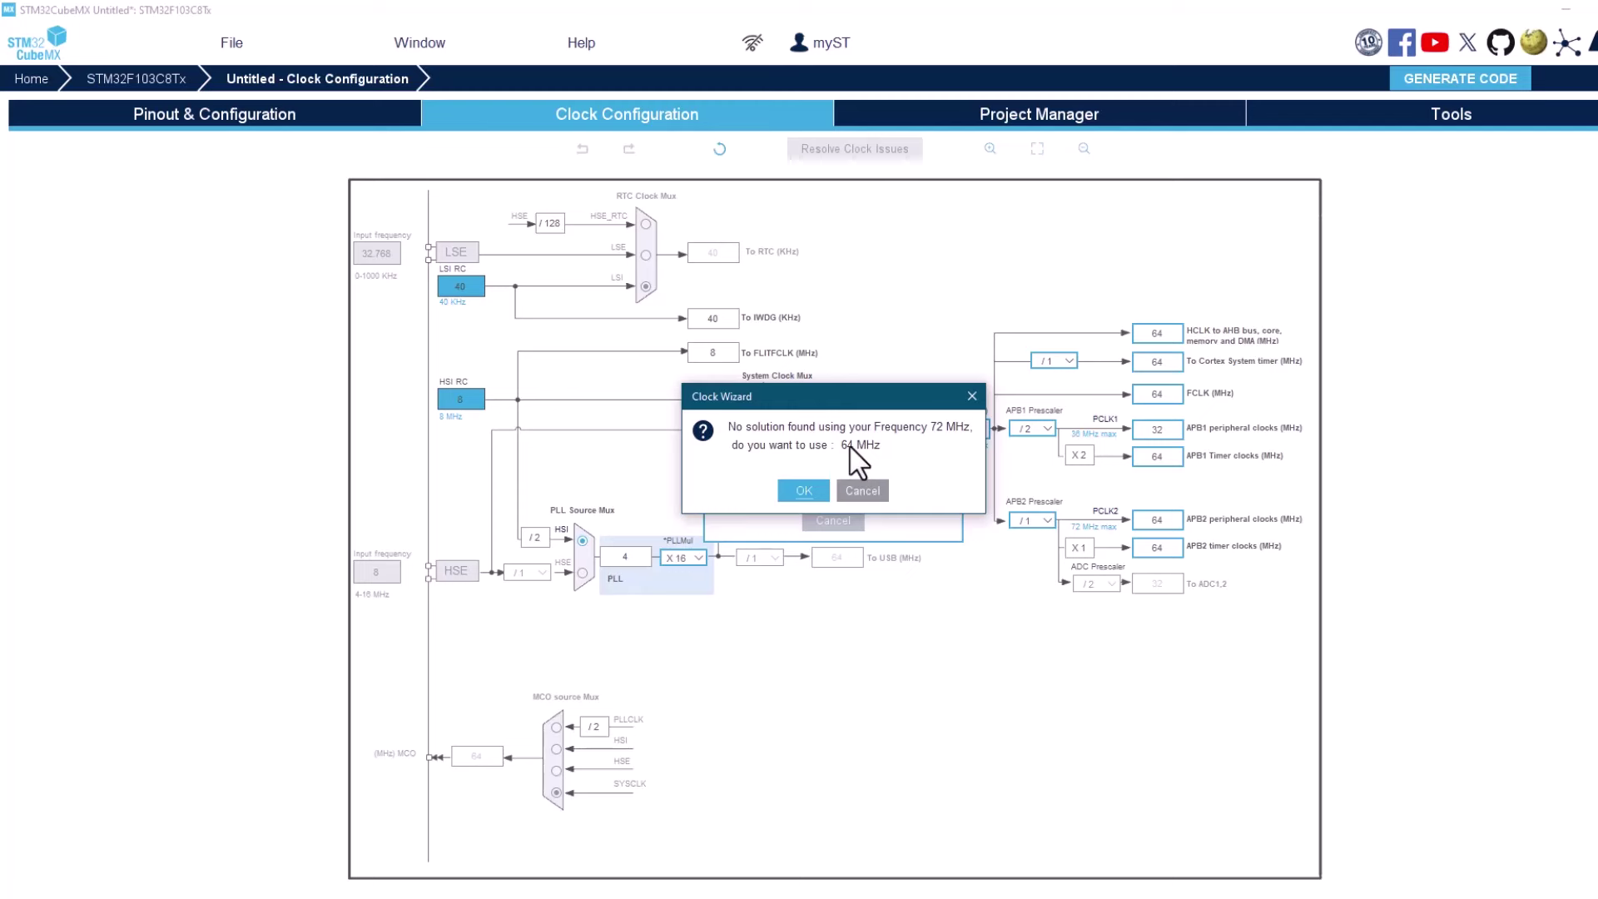
pyautogui.click(802, 490)
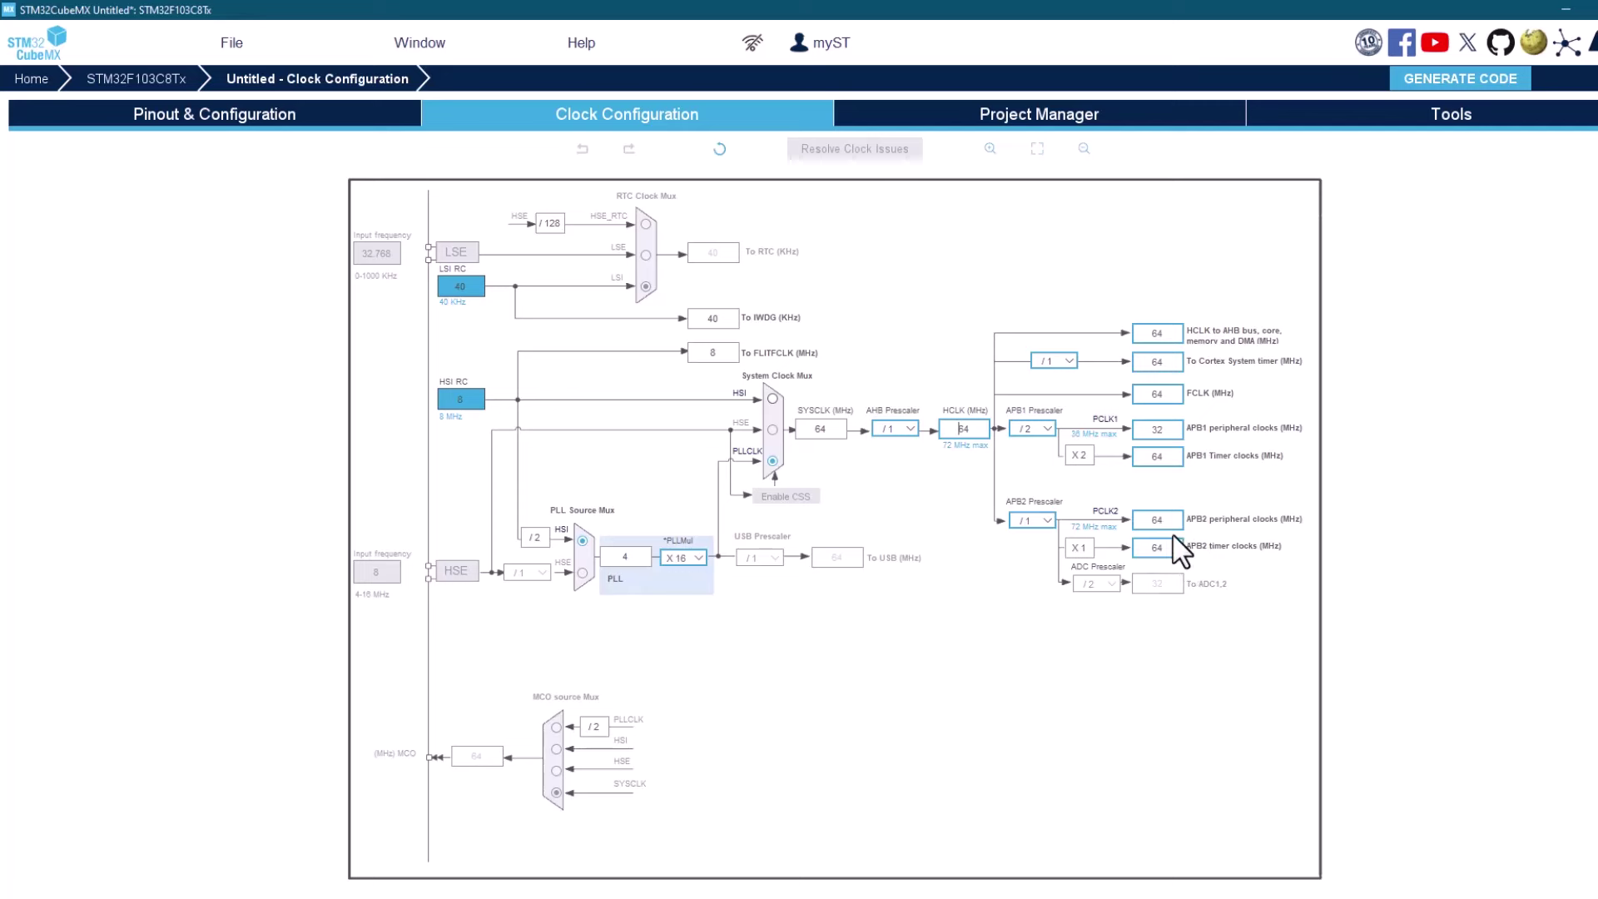
pyautogui.click(691, 558)
pyautogui.click(708, 570)
# Step: Set the High Speed Clock (HSE) in RCC to Crystal/Ceramic Resonator
pyautogui.click(252, 116)
pyautogui.click(308, 117)
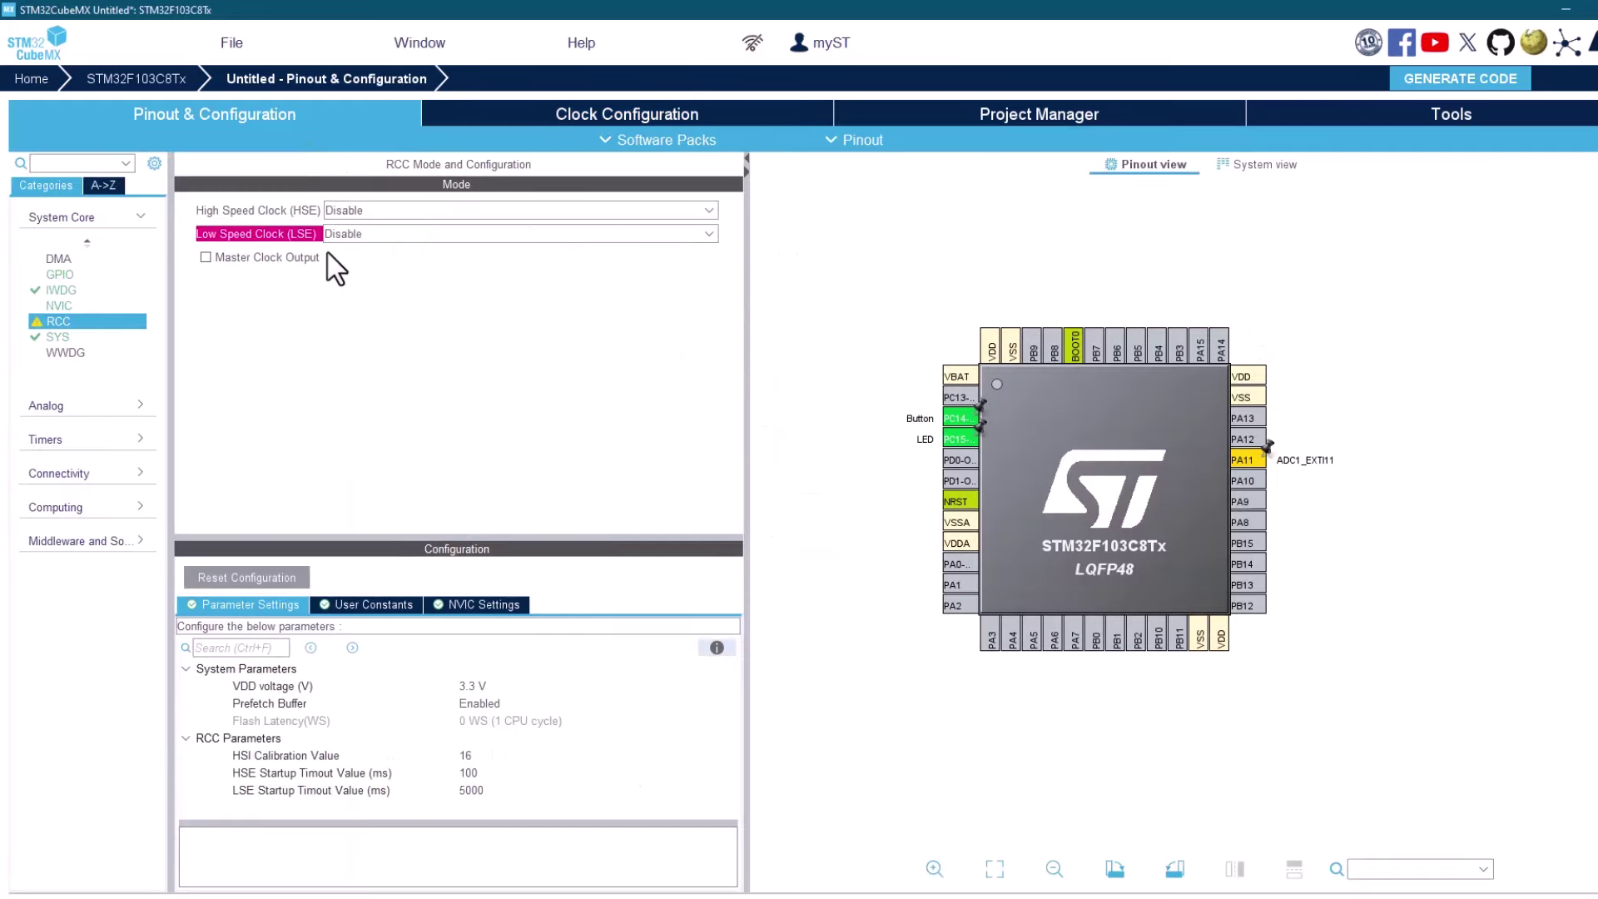
pyautogui.click(349, 233)
pyautogui.click(351, 233)
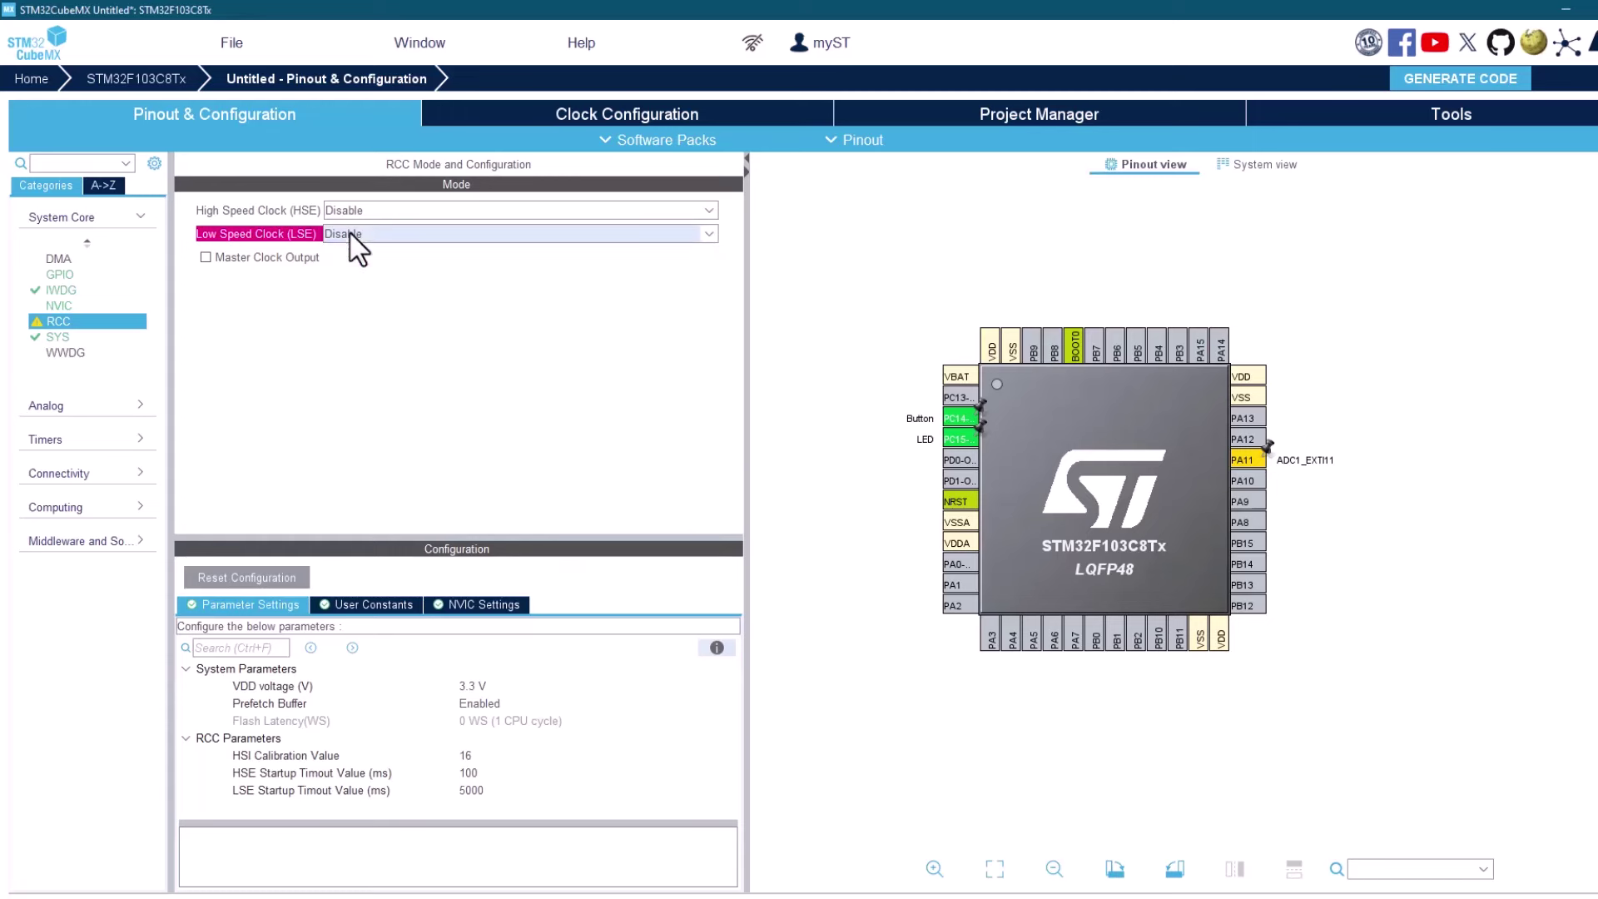
pyautogui.click(356, 233)
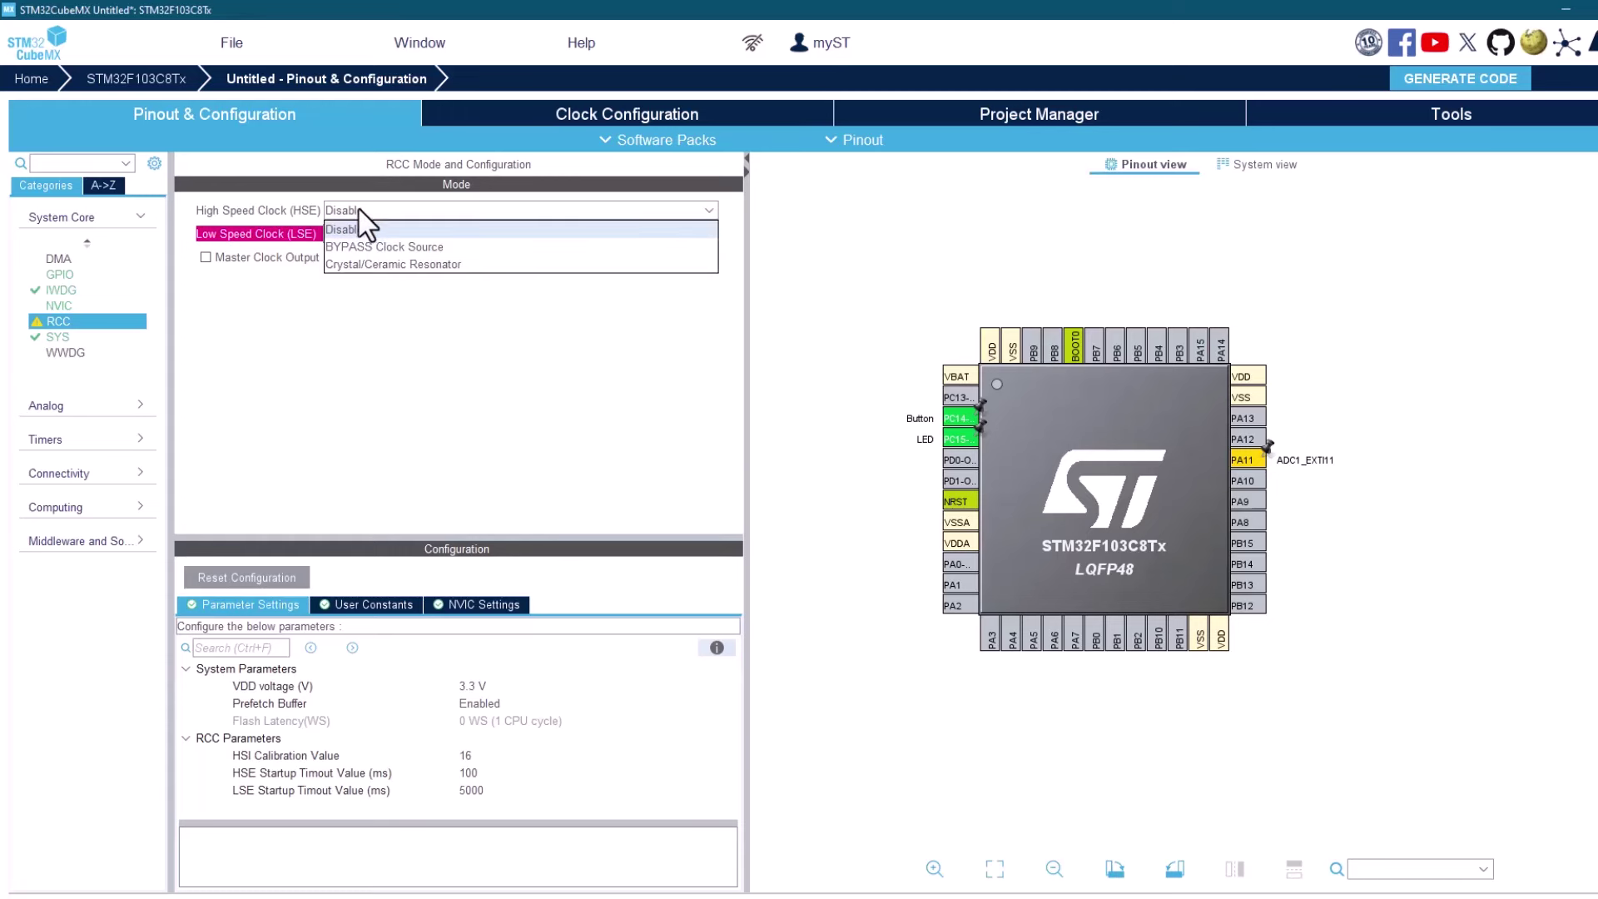
pyautogui.click(405, 265)
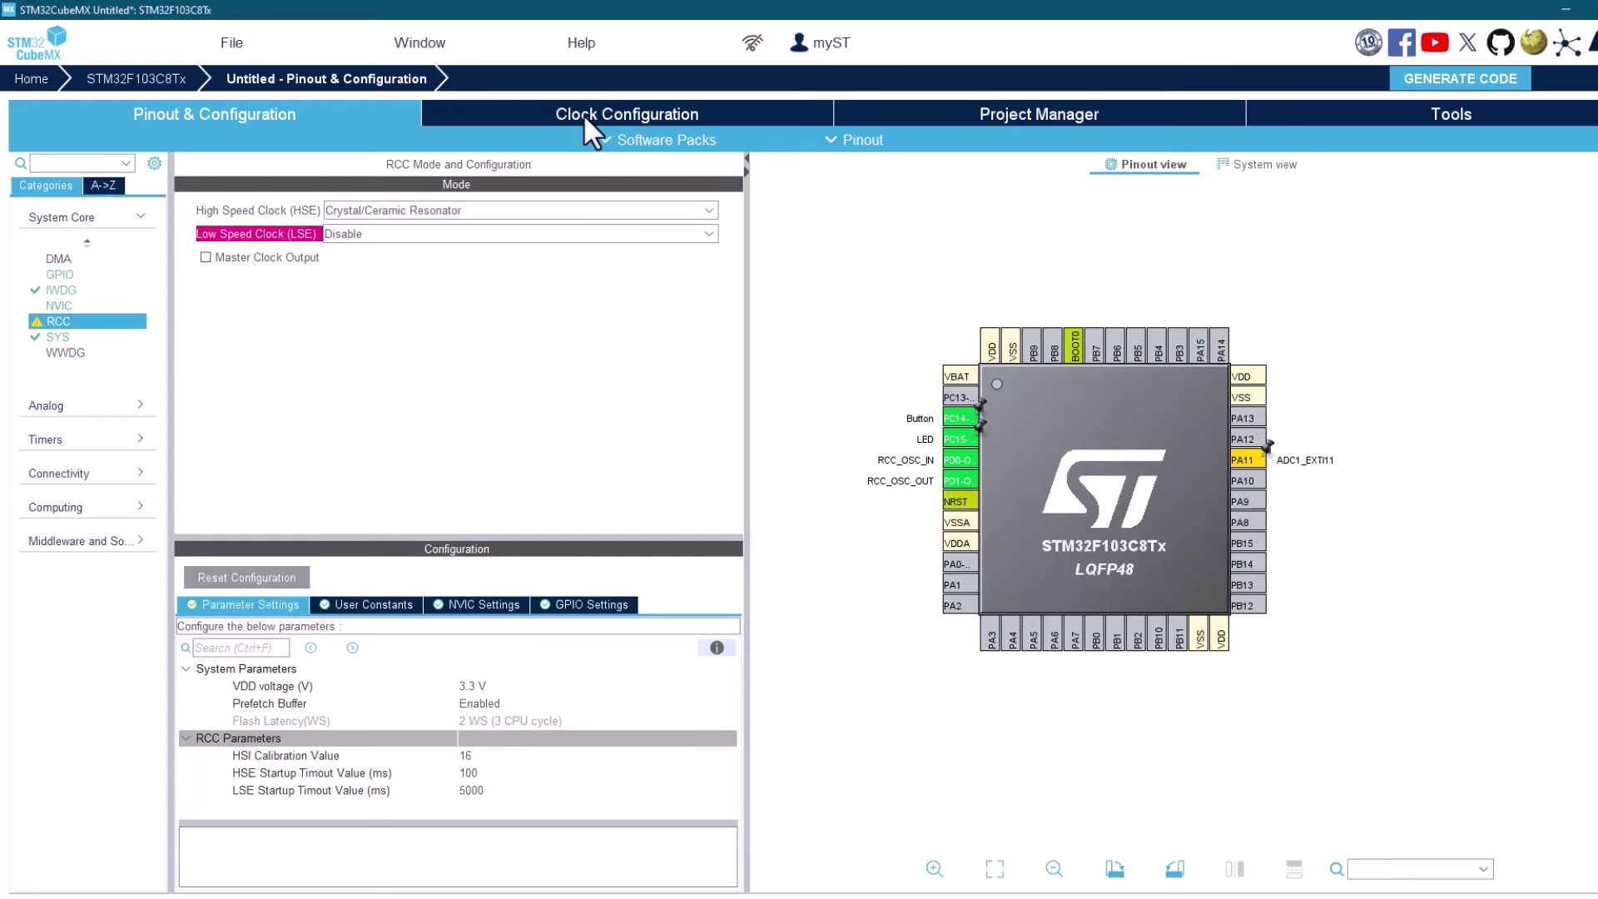
# Step: Set the HSE input frequency to 4 MHz and choose HSE as the PLL source in the clock configuration
pyautogui.click(620, 123)
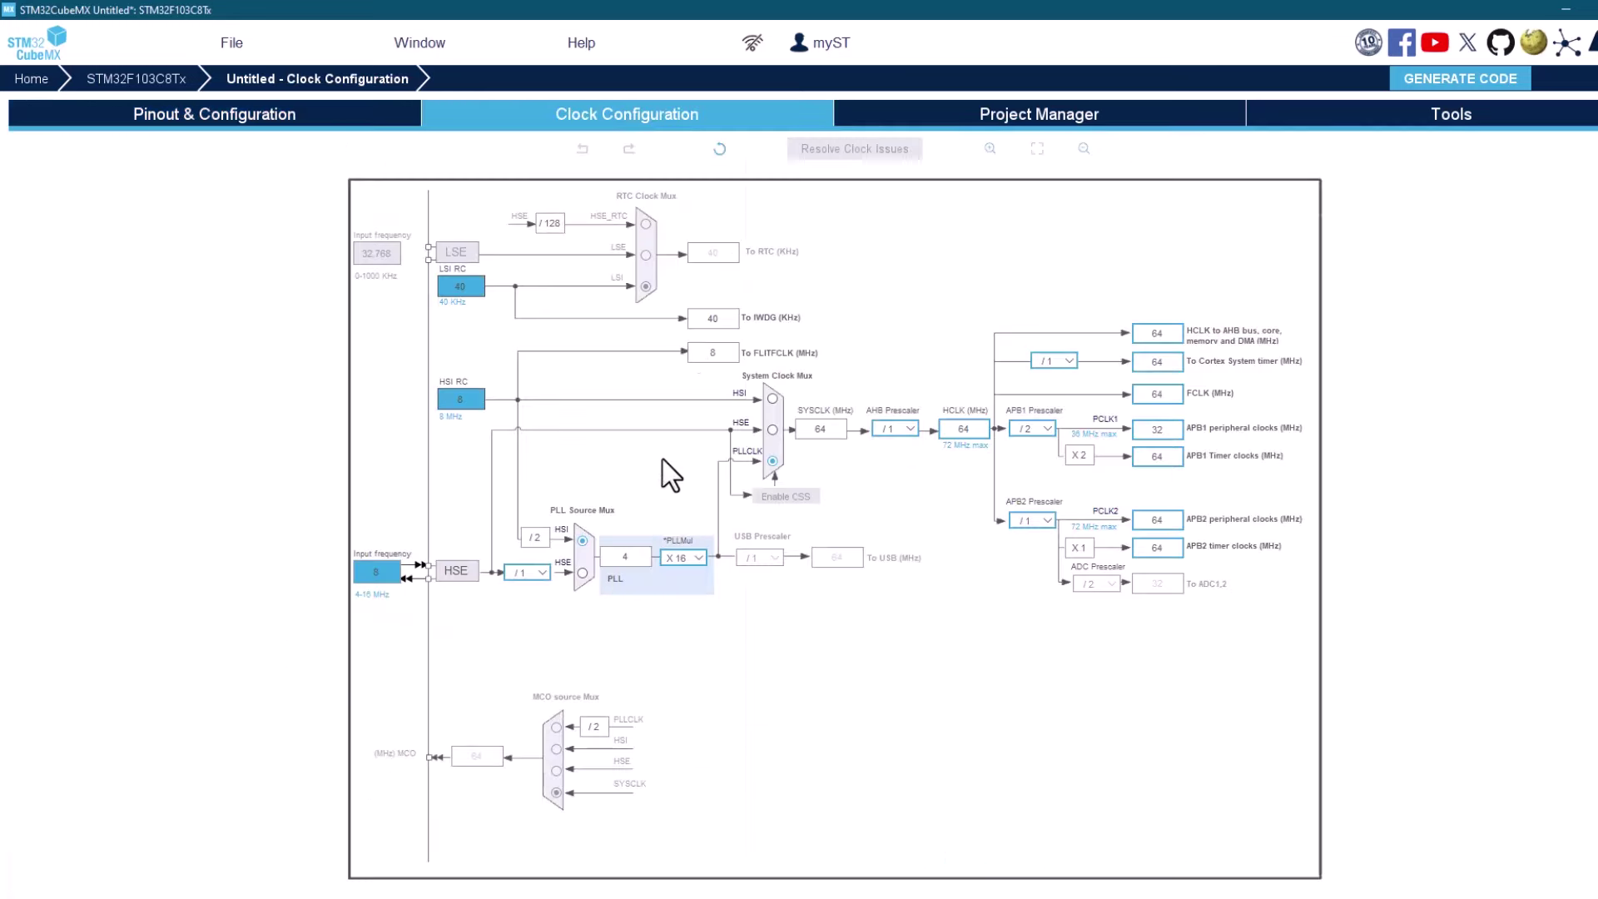
pyautogui.doubleClick(385, 577)
pyautogui.click(583, 573)
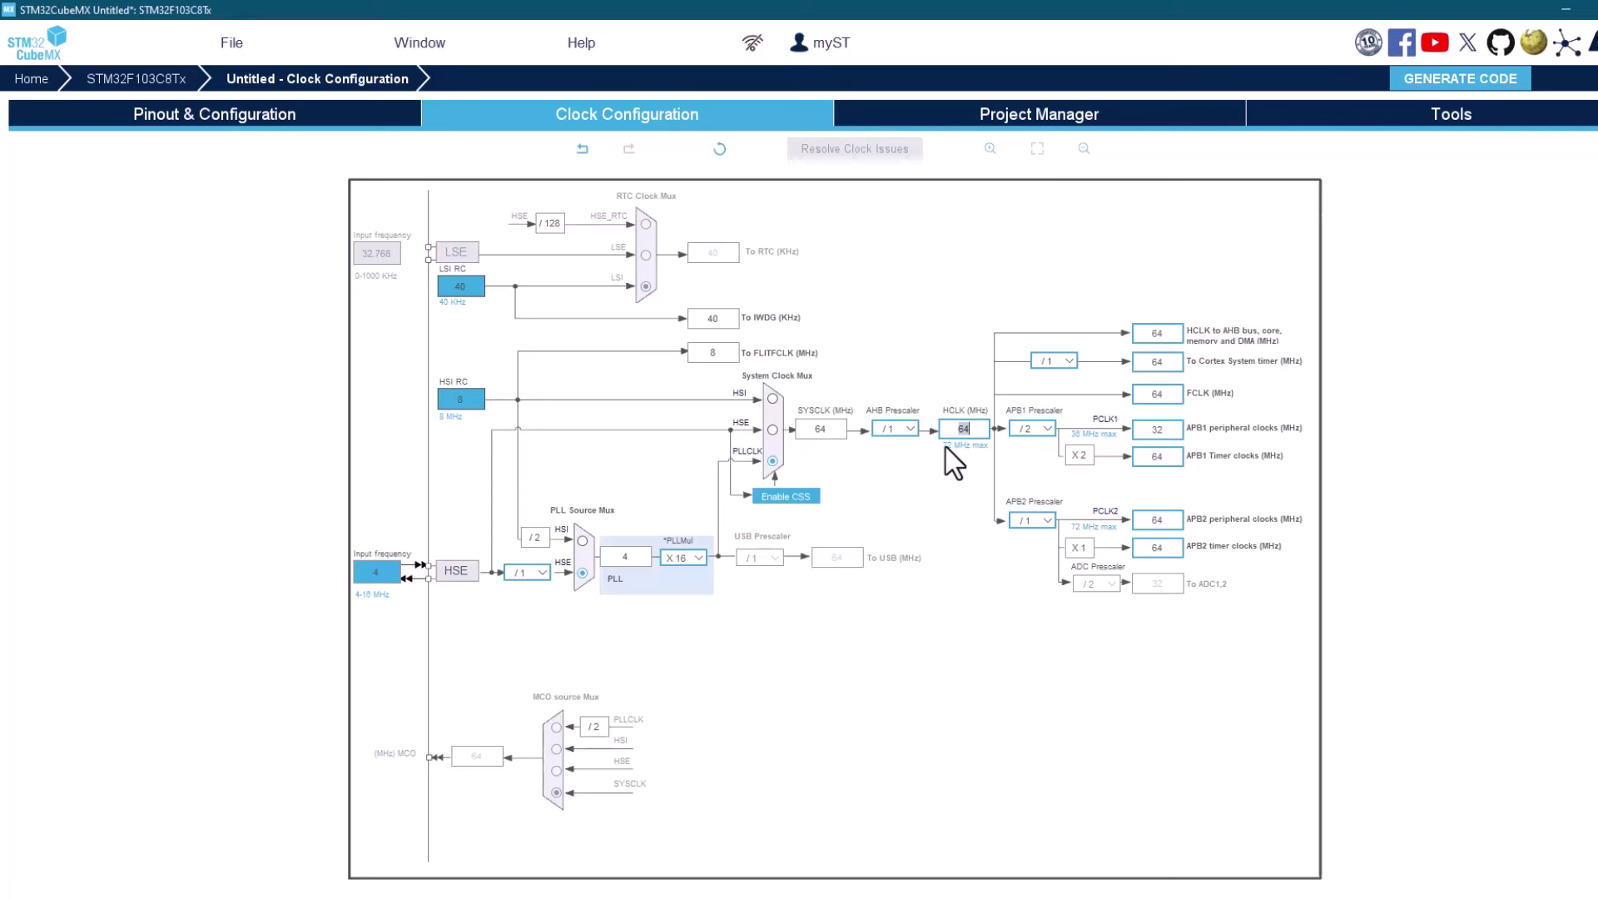
# Step: Try an HCLK of 72 MHz with the 4 MHz HSE input, accepting other sources and the proposed 64 MHz
pyautogui.write('72')
pyautogui.press('Return')
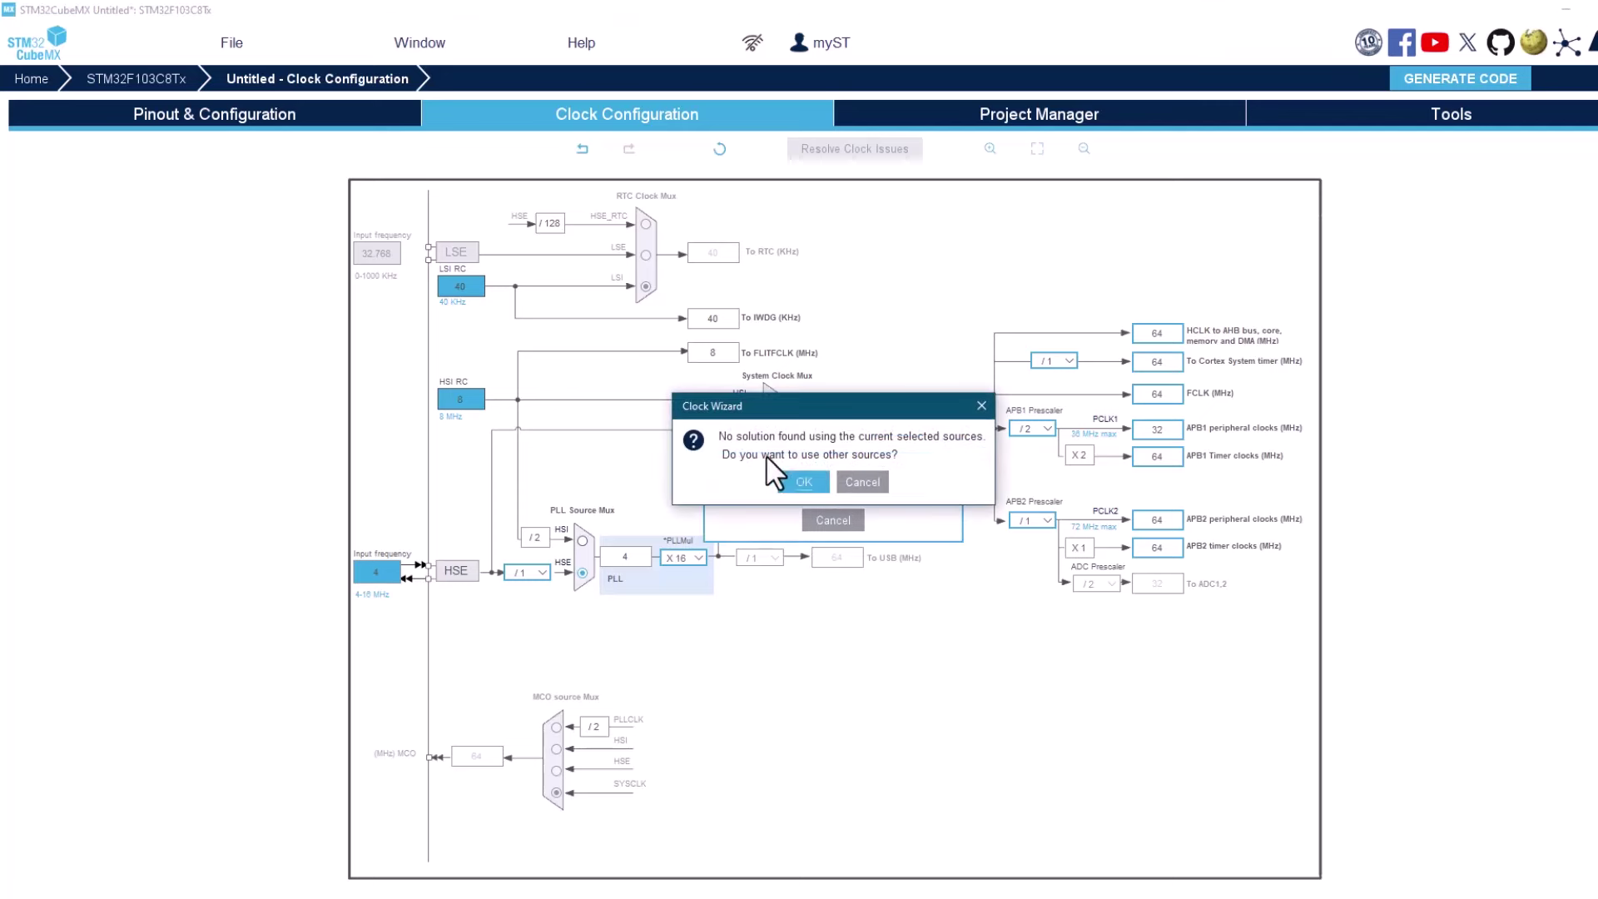
pyautogui.click(800, 481)
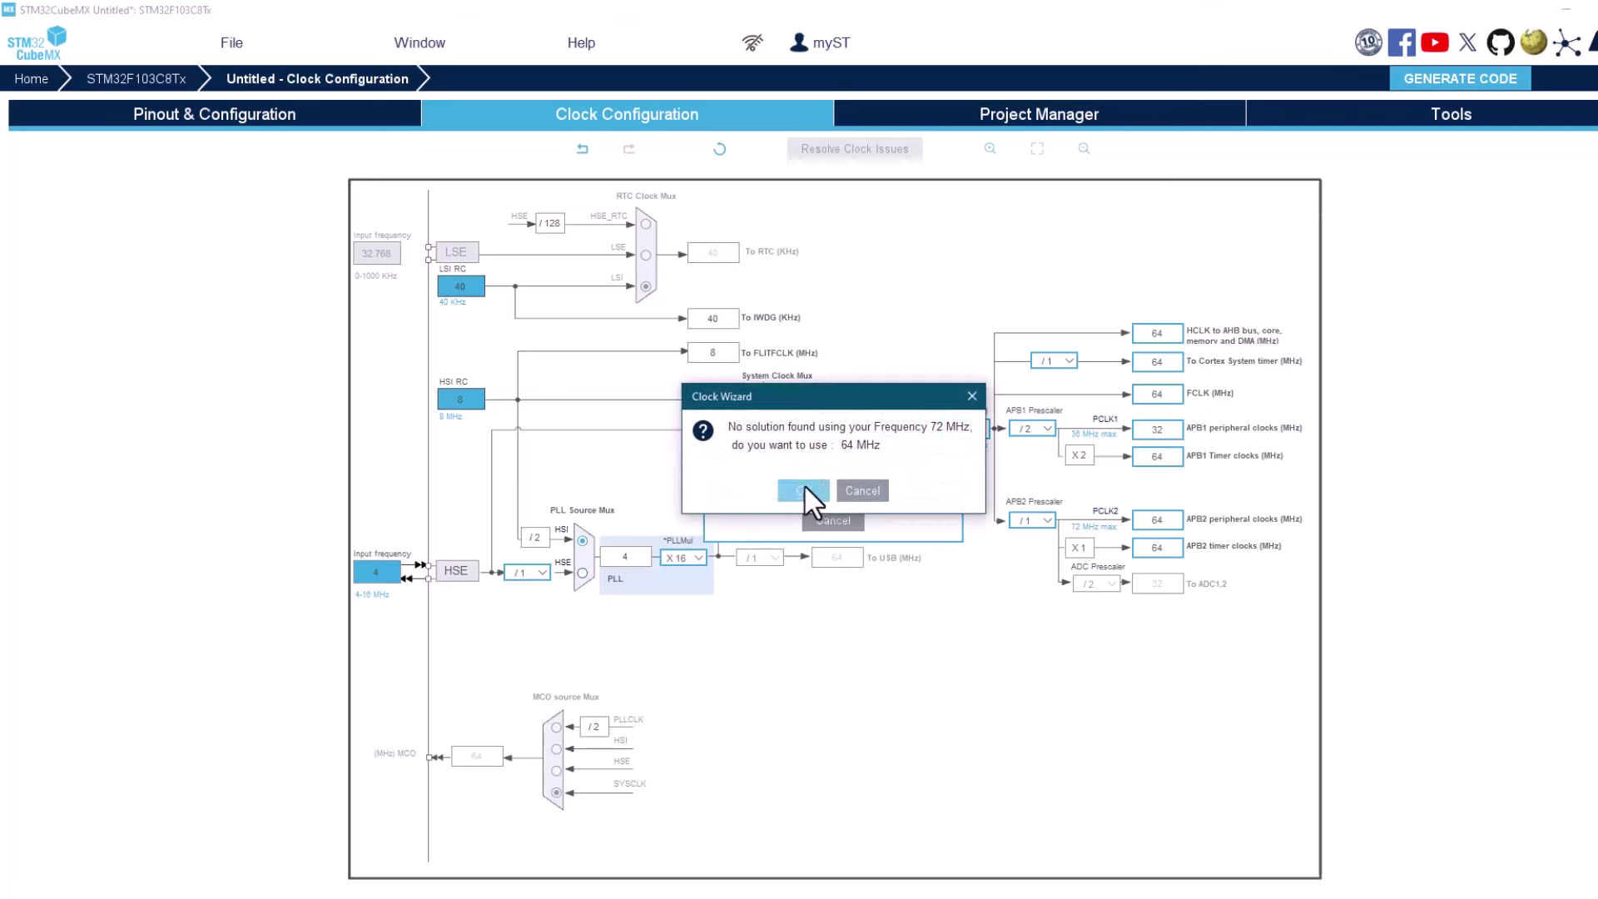
pyautogui.click(804, 485)
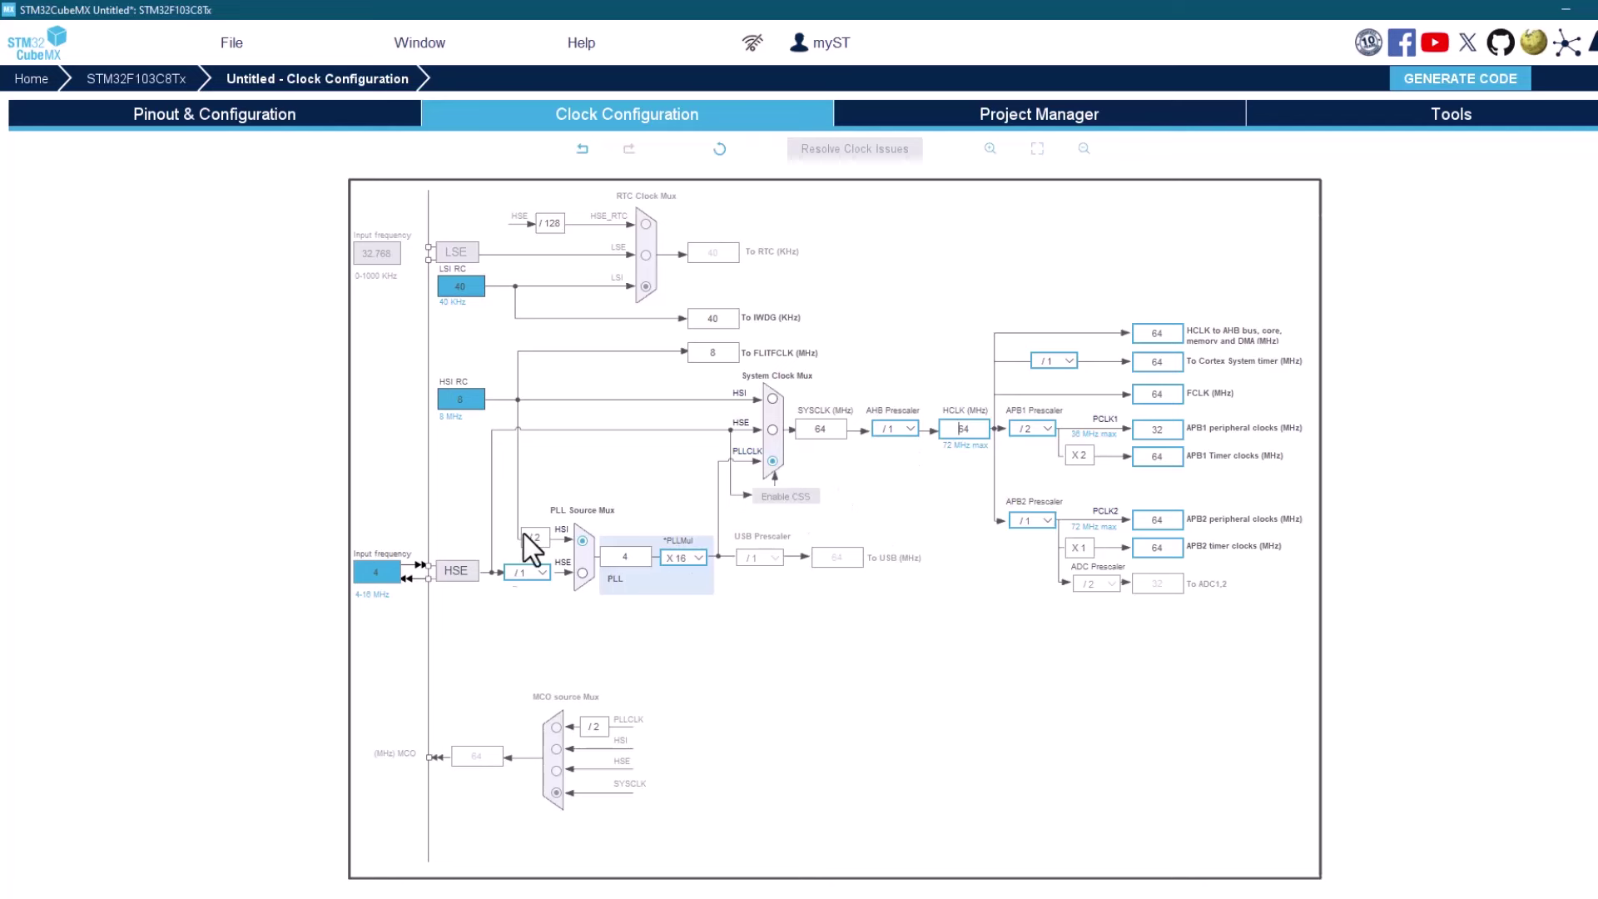
# Step: Try HSE as the system clock source with an HCLK of 8 MHz, letting the Clock Wizard use other sources
pyautogui.click(772, 429)
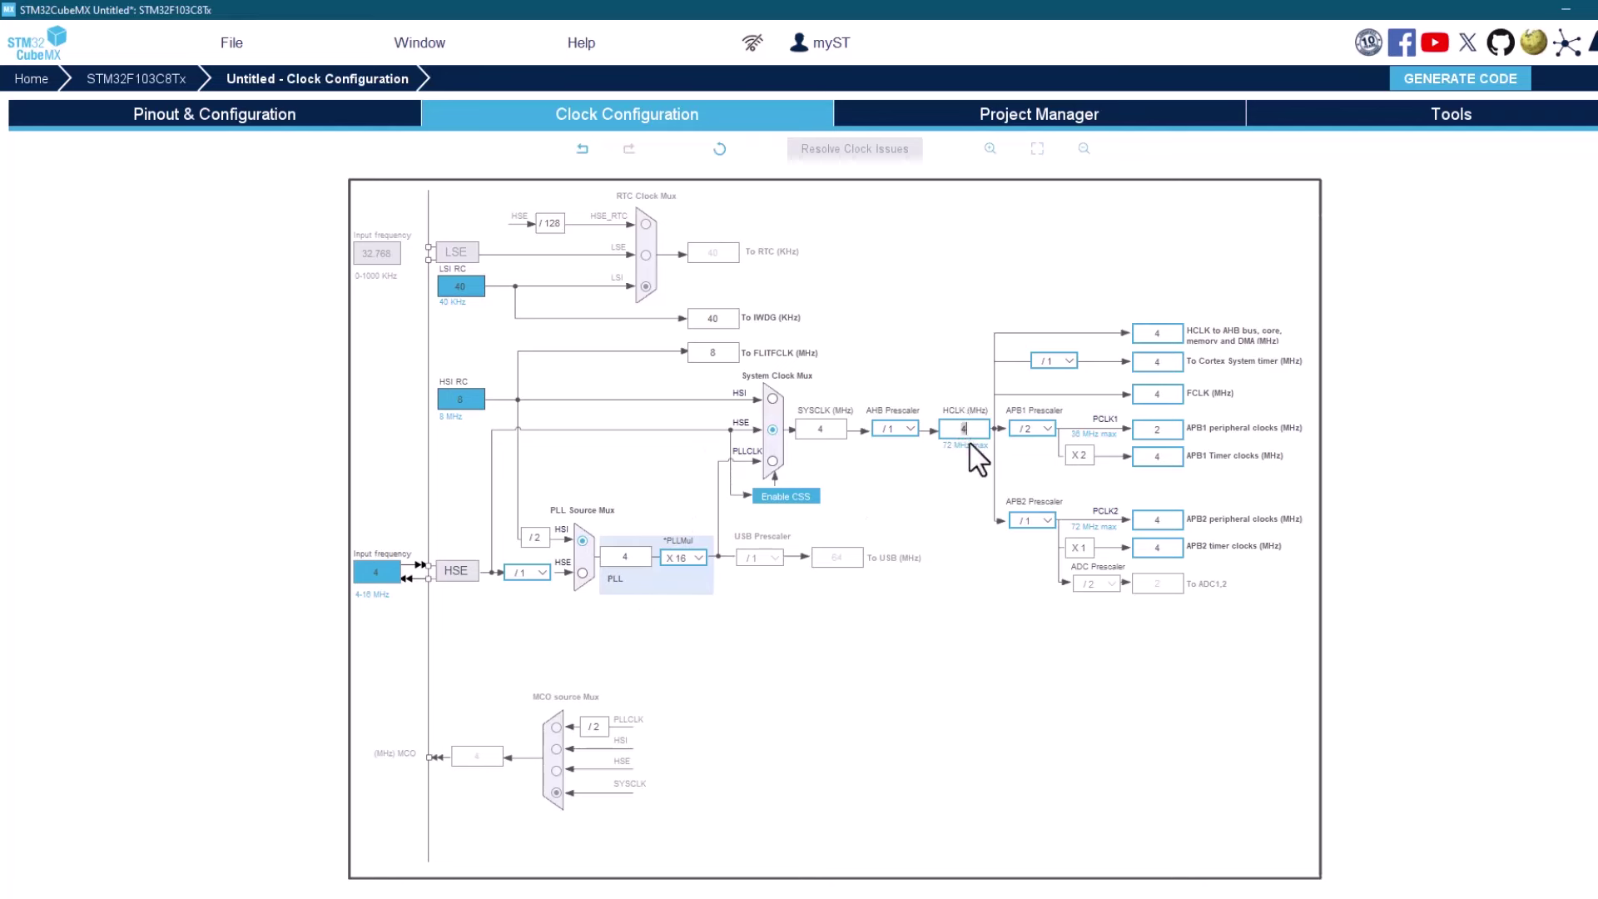
pyautogui.press('Return')
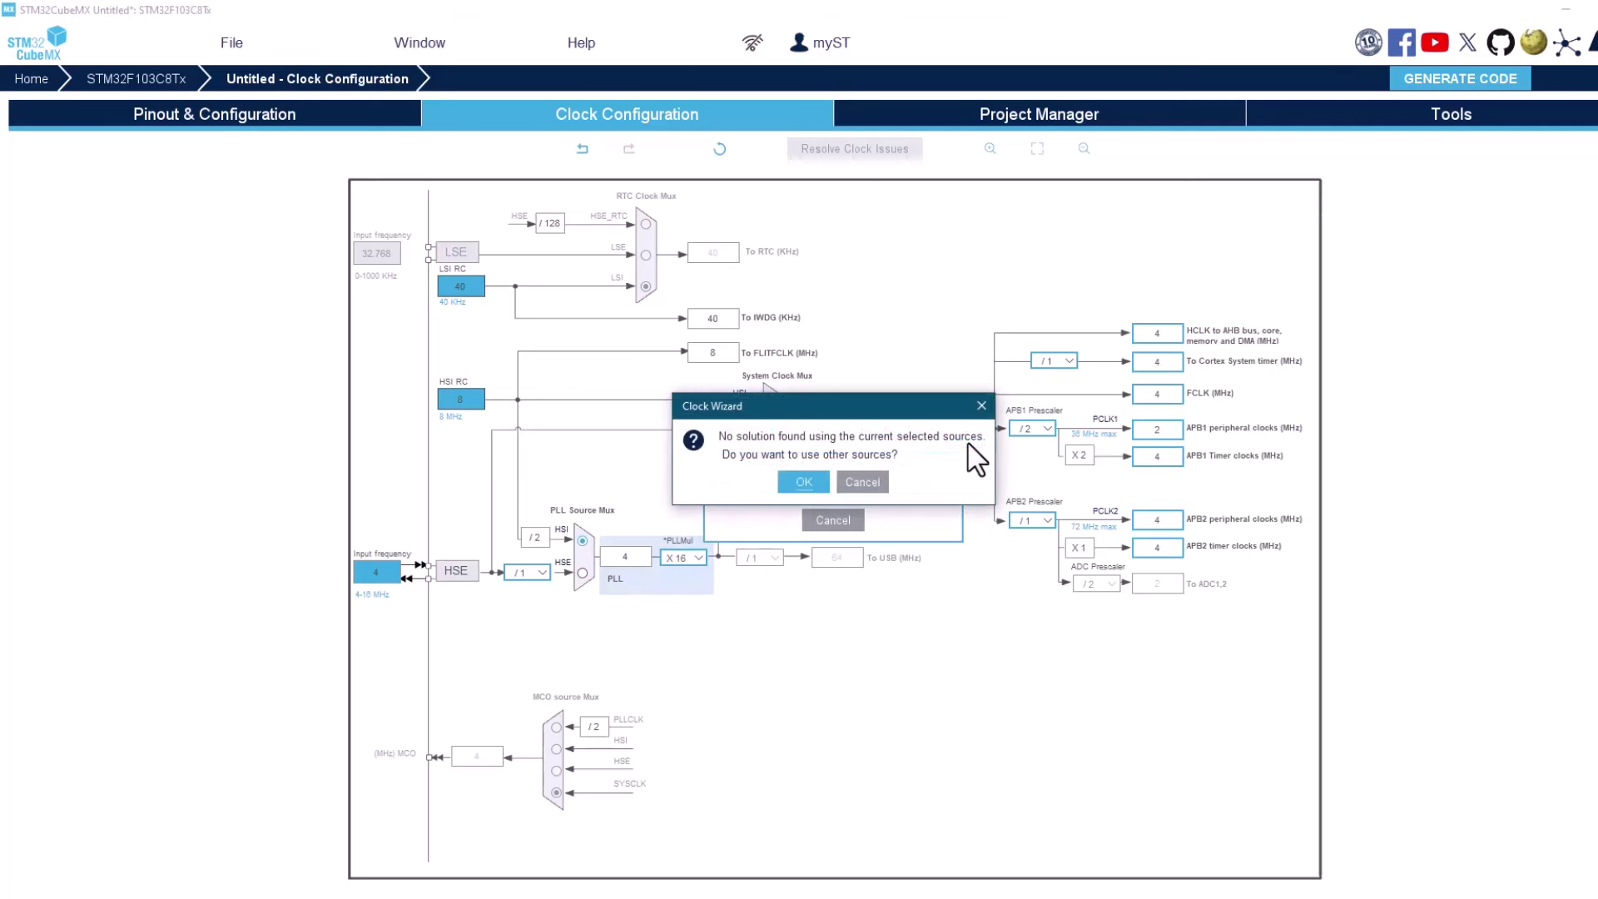
pyautogui.click(816, 482)
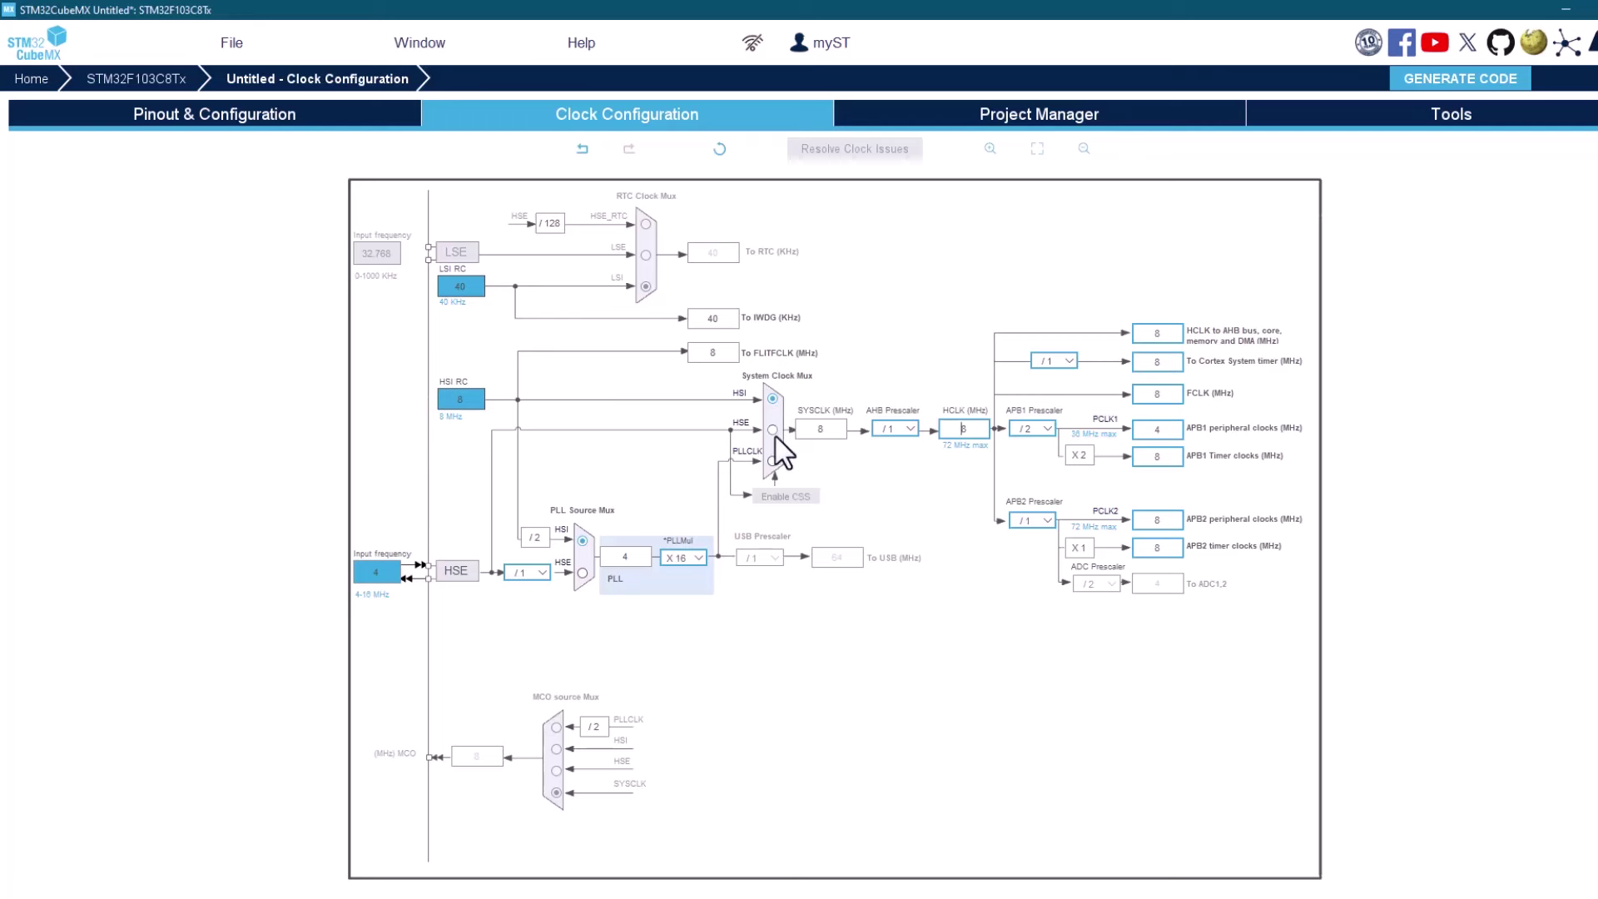
# Step: Select HSE as the PLL source and PLLCLK as the system clock, and set the HSE input frequency to 16 MHz
pyautogui.click(583, 573)
pyautogui.click(773, 462)
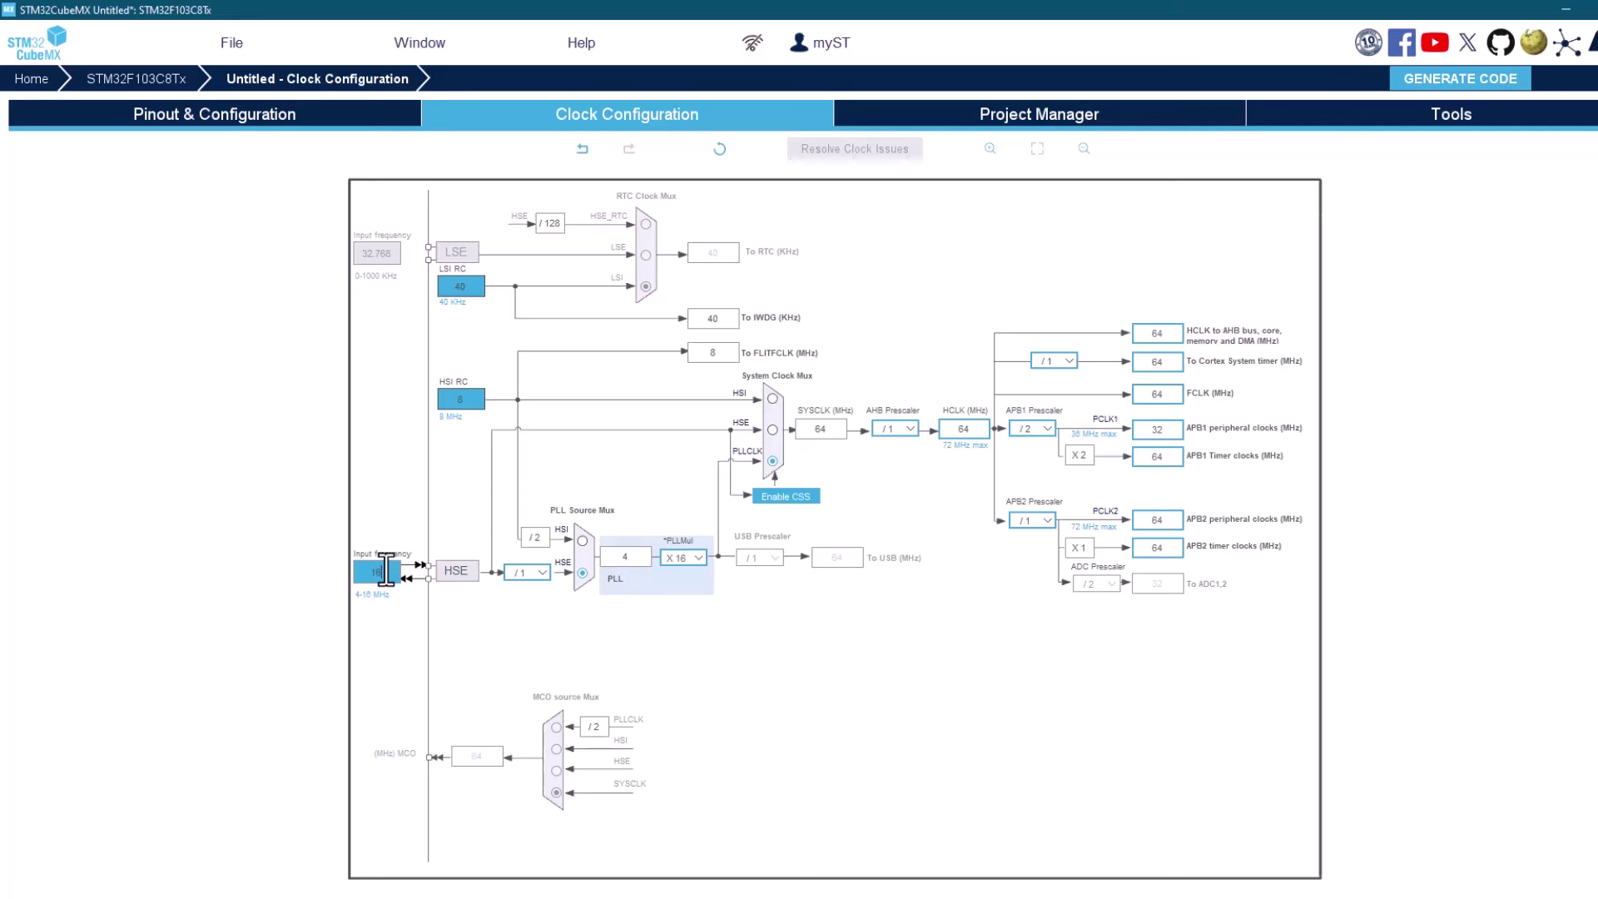
pyautogui.press('Return')
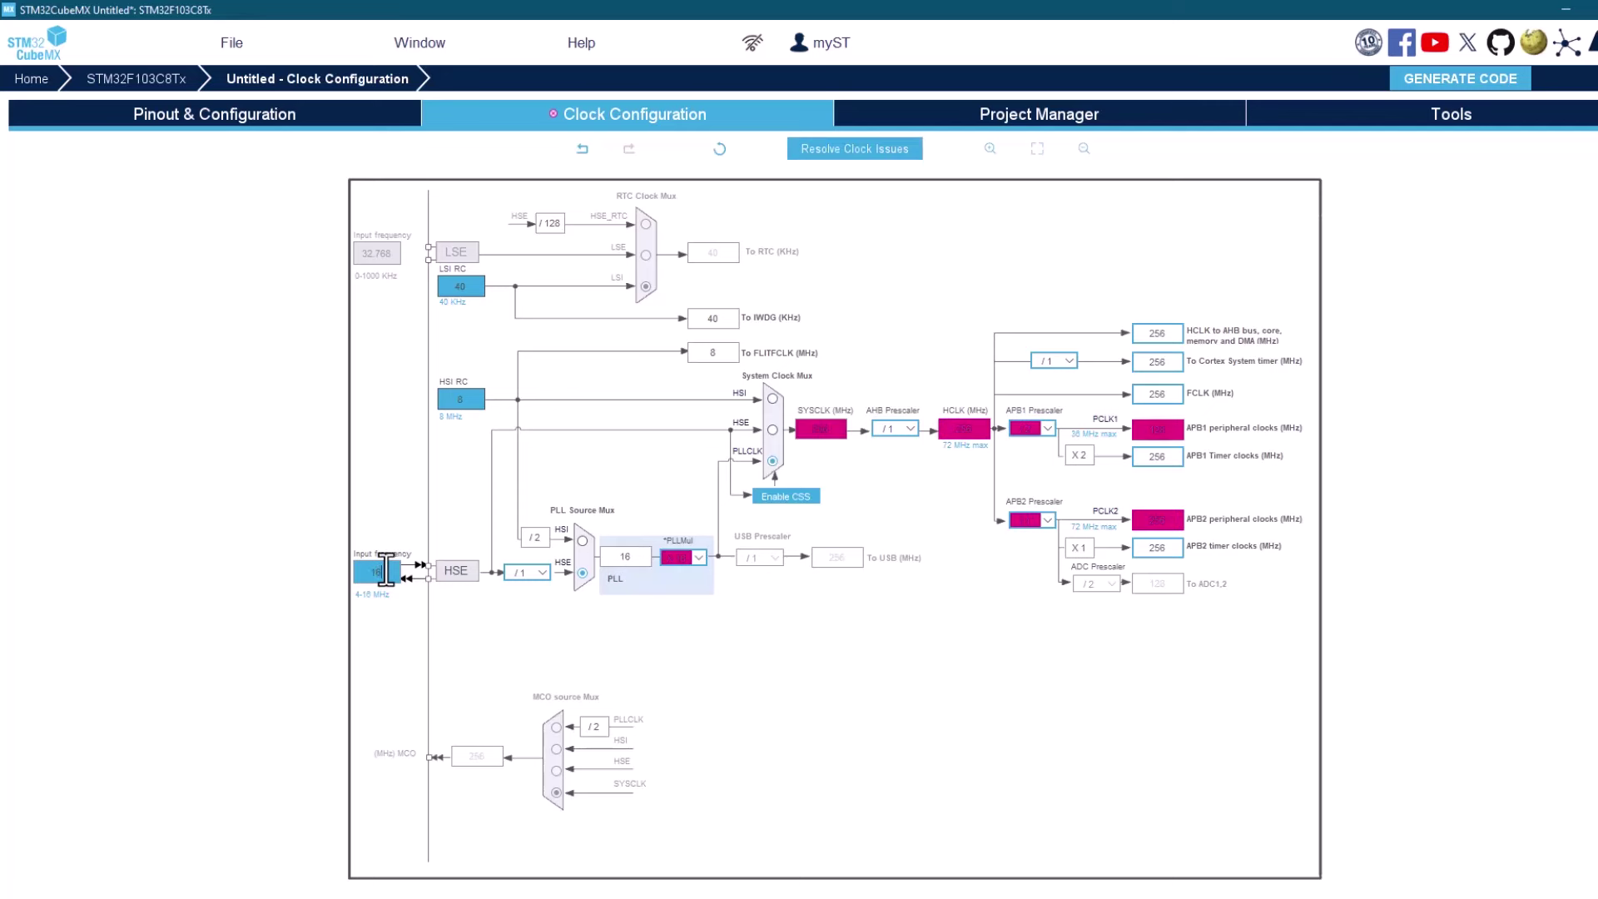
# Step: Set HCLK to 72 MHz in the clock configuration
pyautogui.doubleClick(957, 429)
pyautogui.write('72')
pyautogui.press('Return')
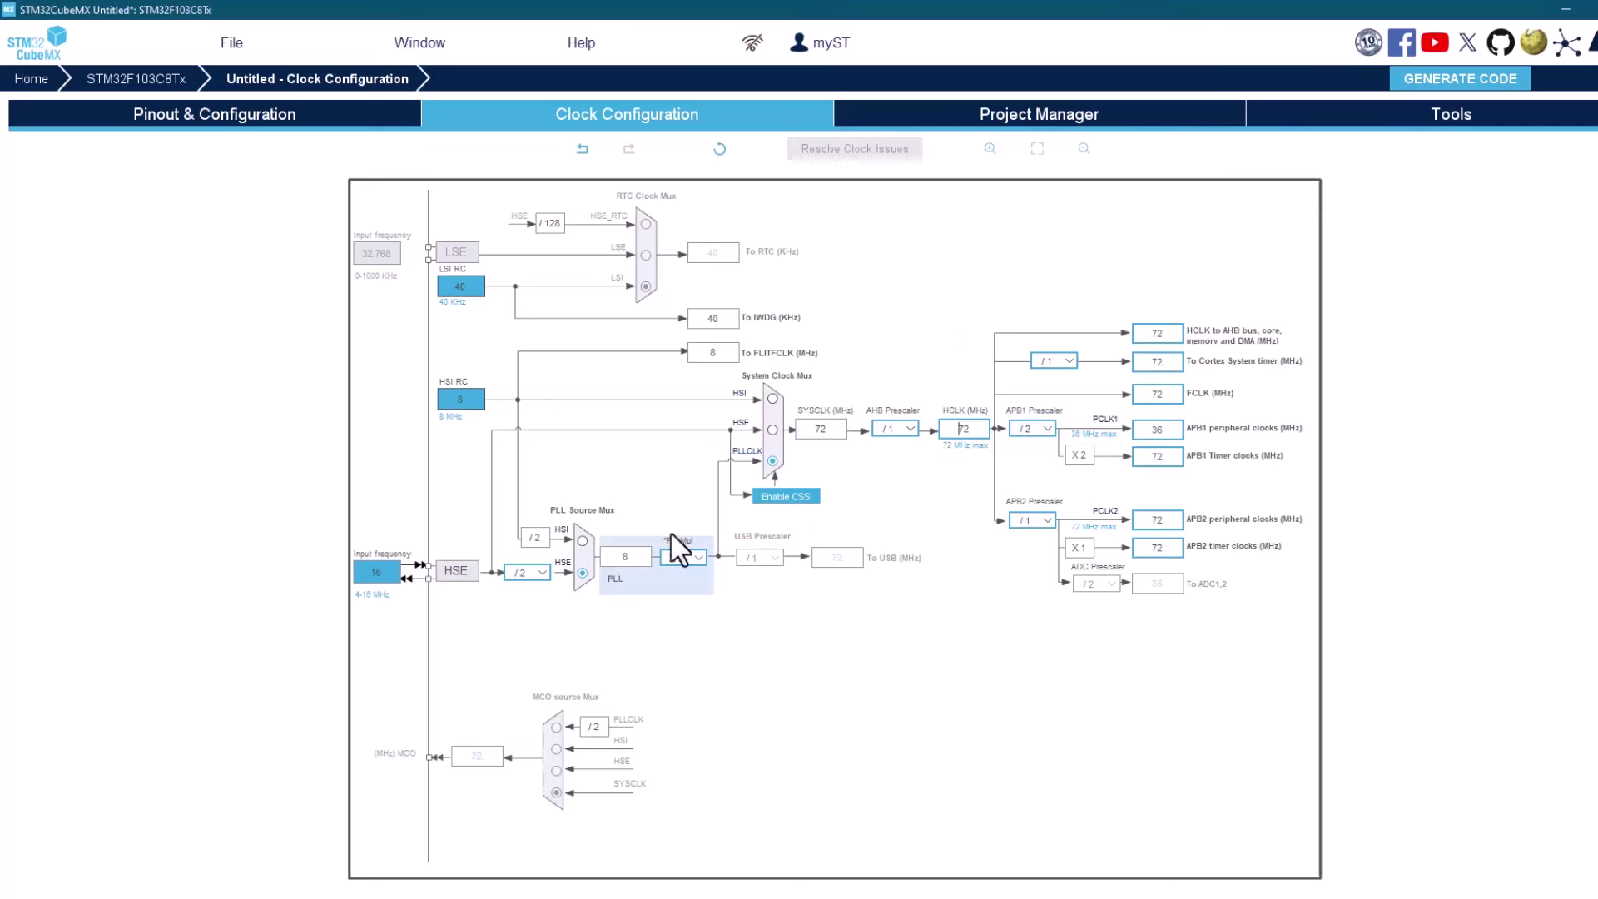
# Step: Review the available High Speed Clock (HSE) options in RCC and the resulting clock tree
pyautogui.click(196, 118)
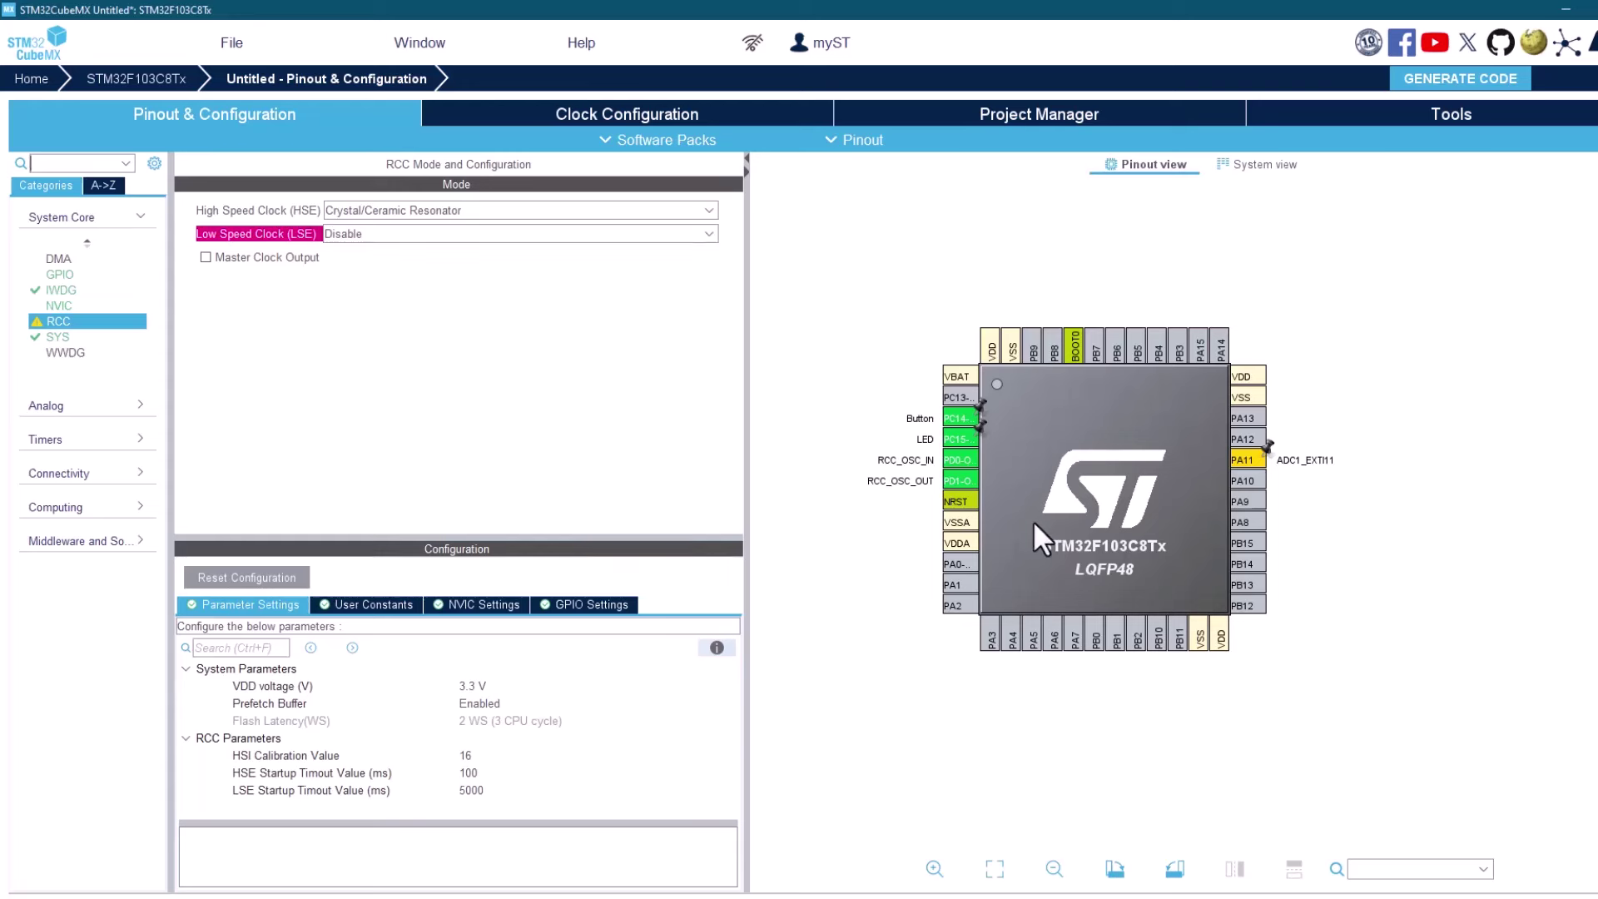
pyautogui.click(392, 212)
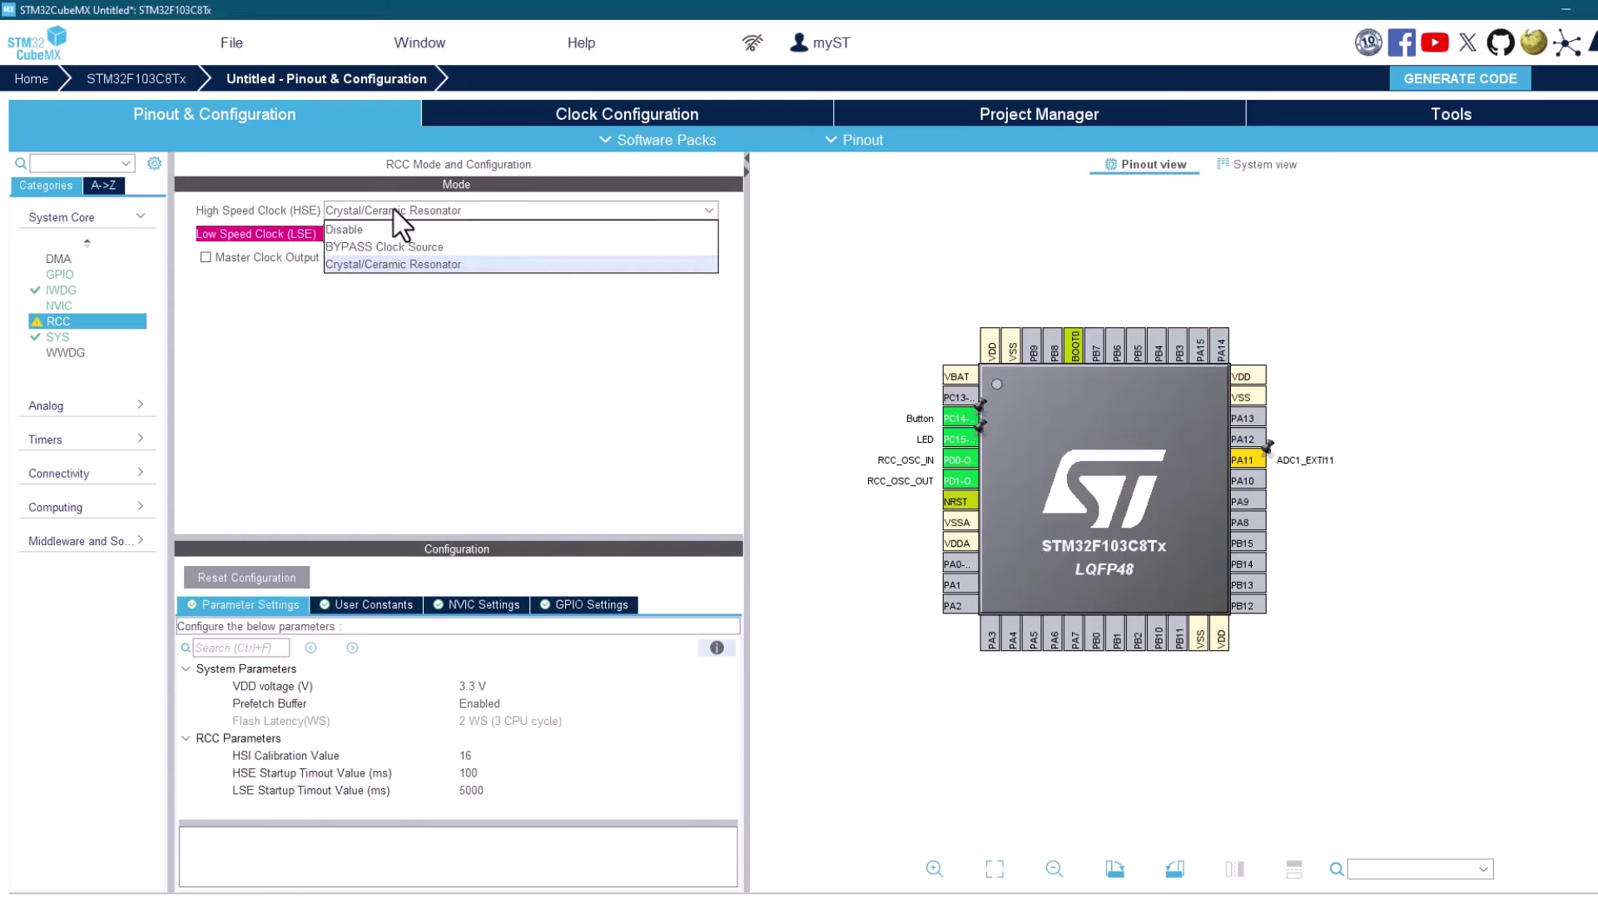
pyautogui.click(394, 210)
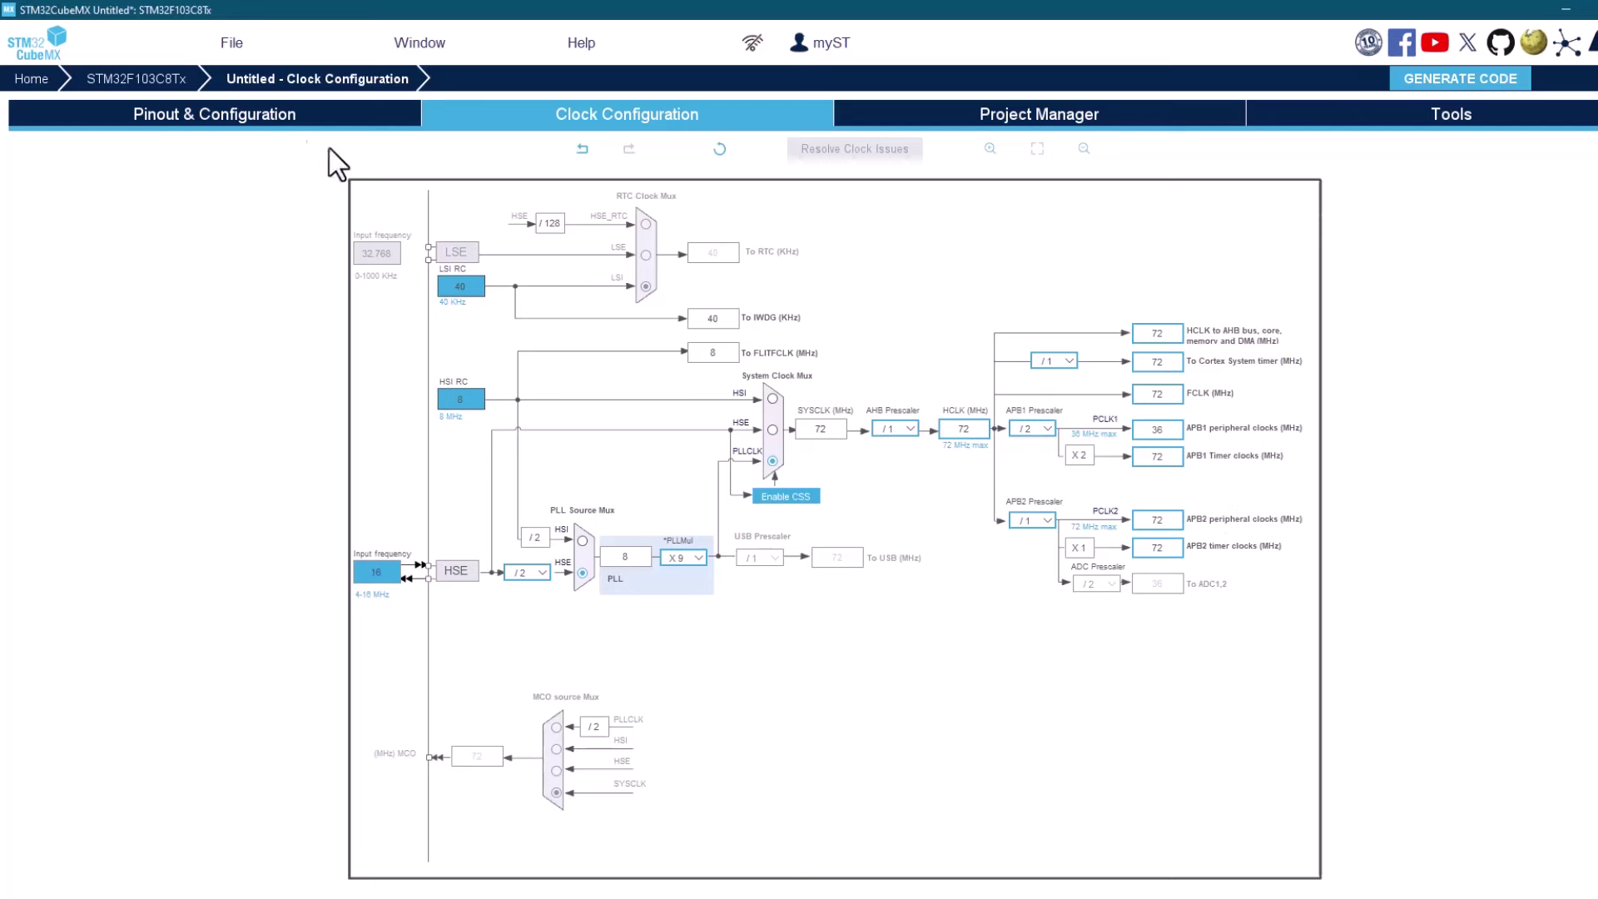
pyautogui.click(331, 116)
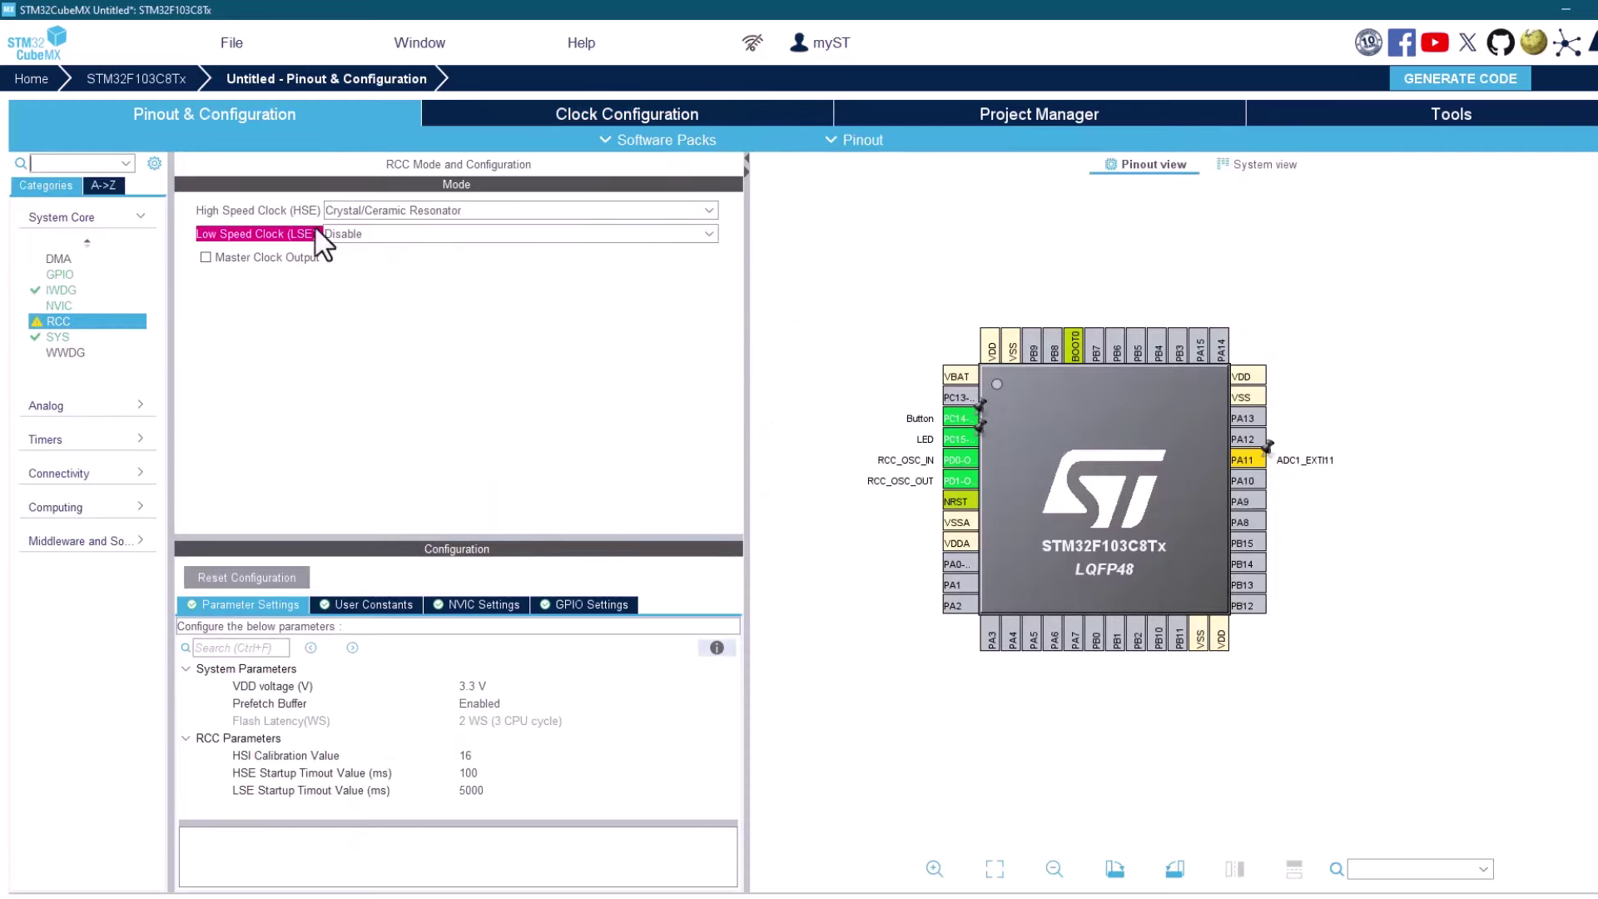
# Step: Set the SYS debug mode to Serial Wire
pyautogui.click(49, 341)
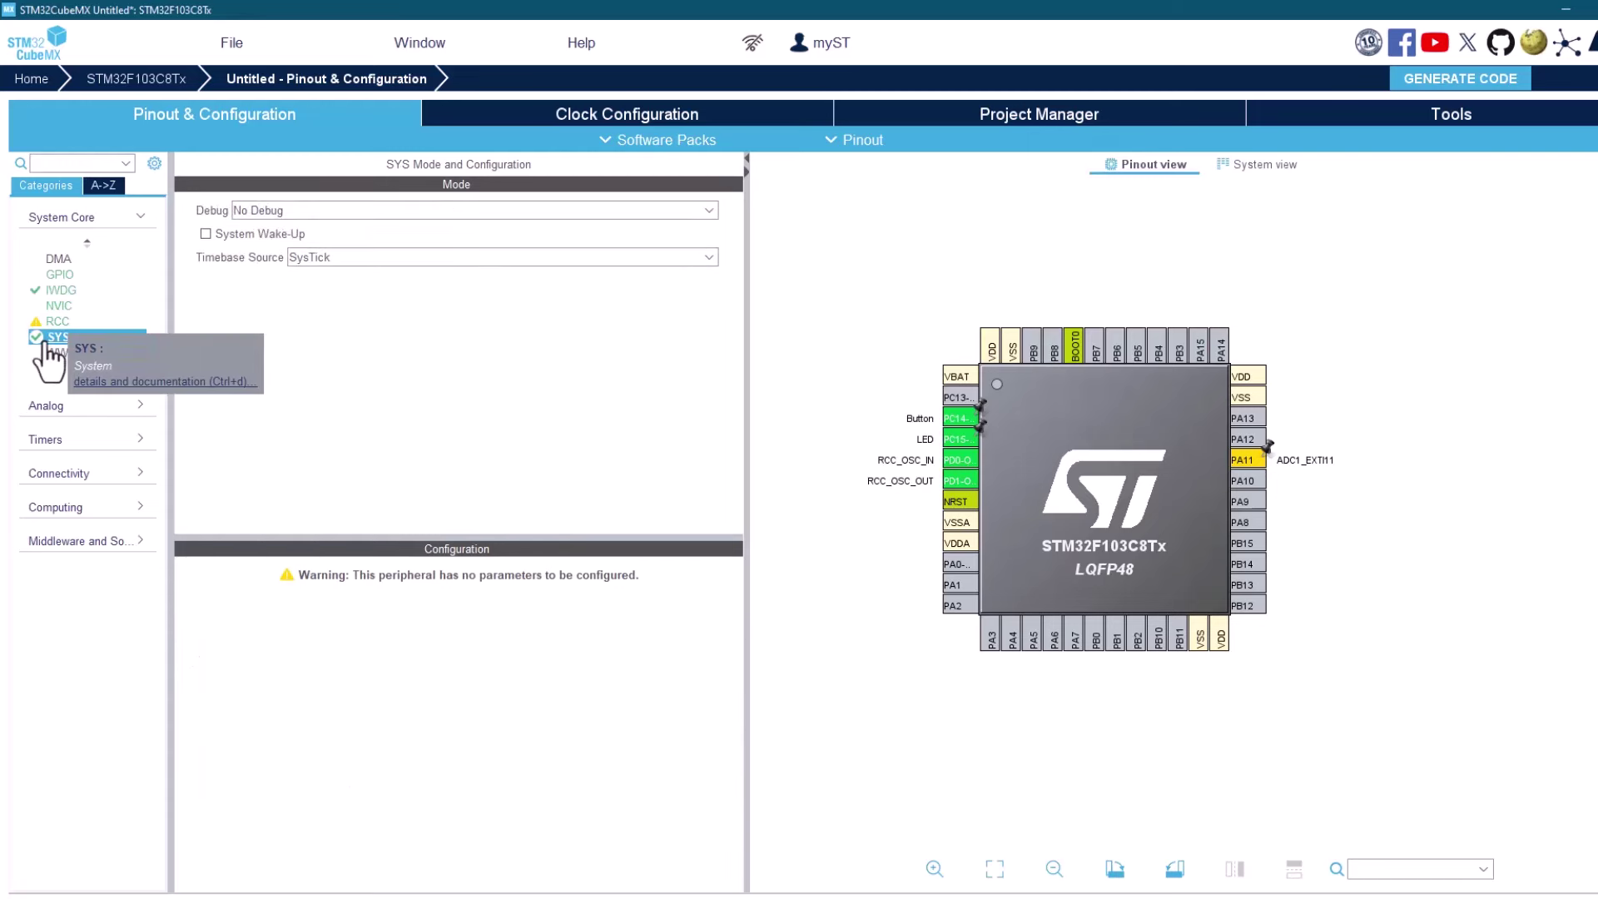
pyautogui.click(456, 211)
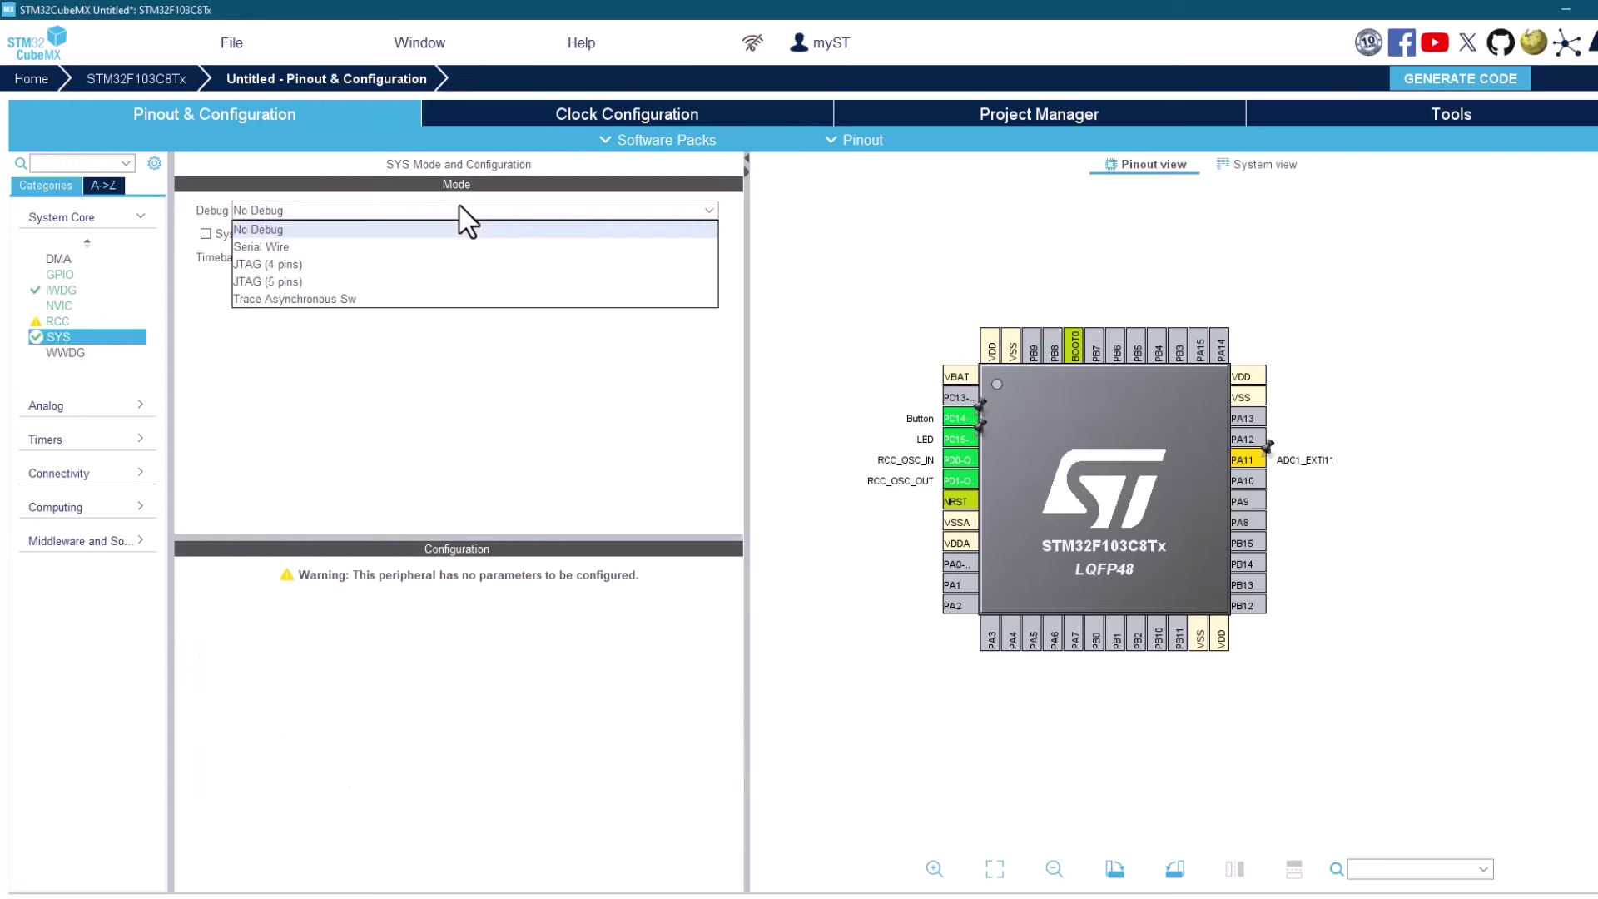
pyautogui.click(285, 248)
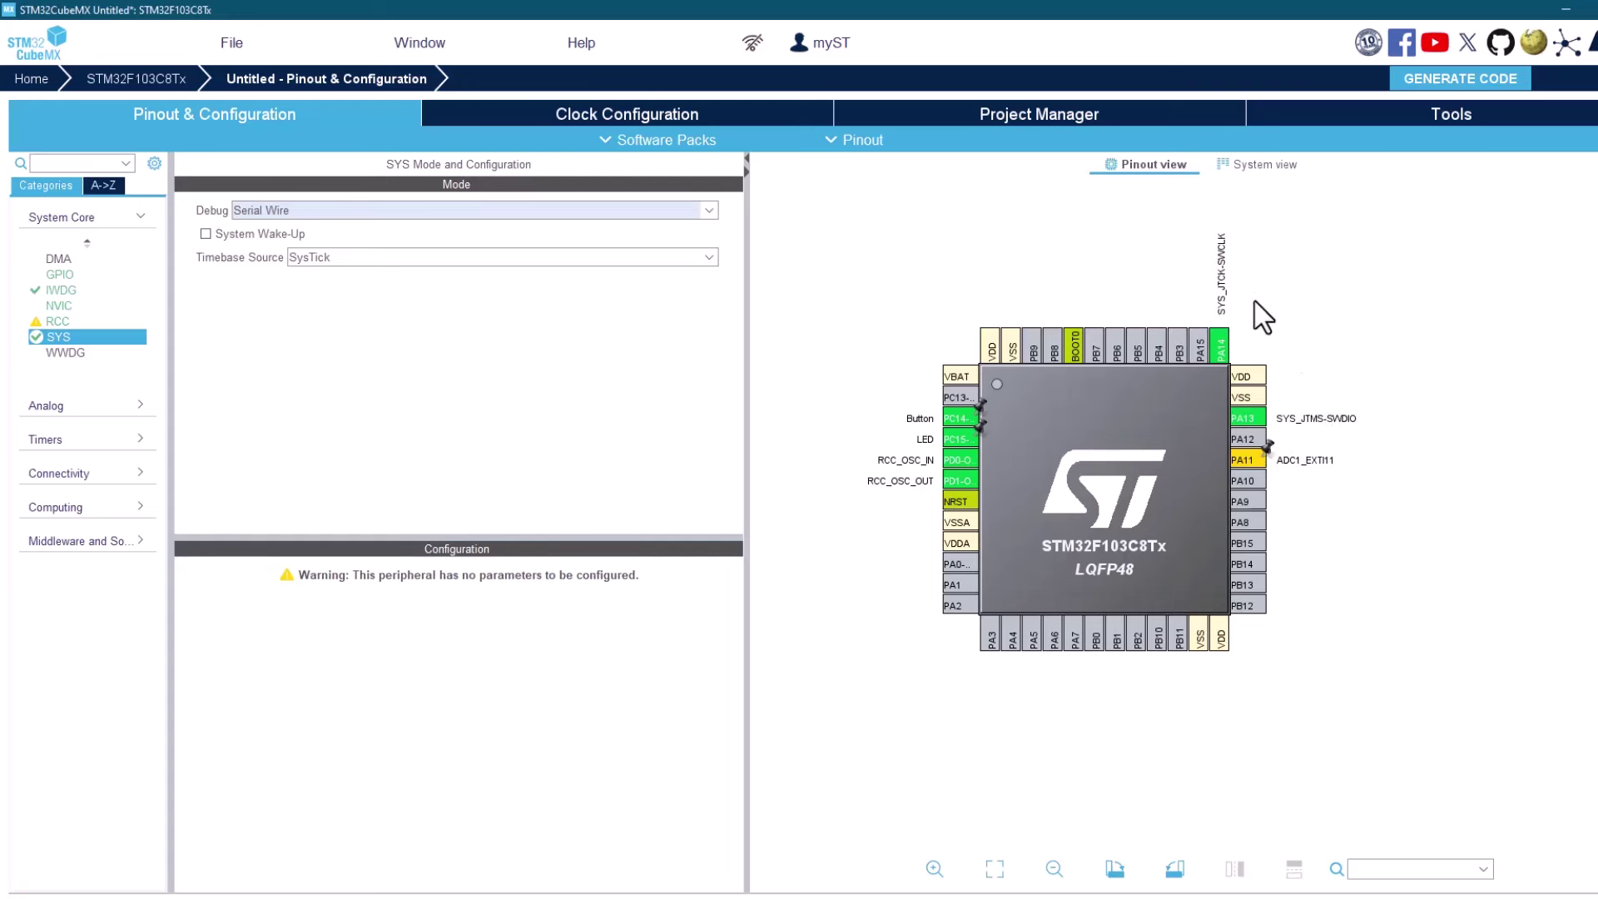
# Step: Activate the window watchdog WWDG with a counter clock prescaler of 2, and check the clock tree
pyautogui.click(77, 354)
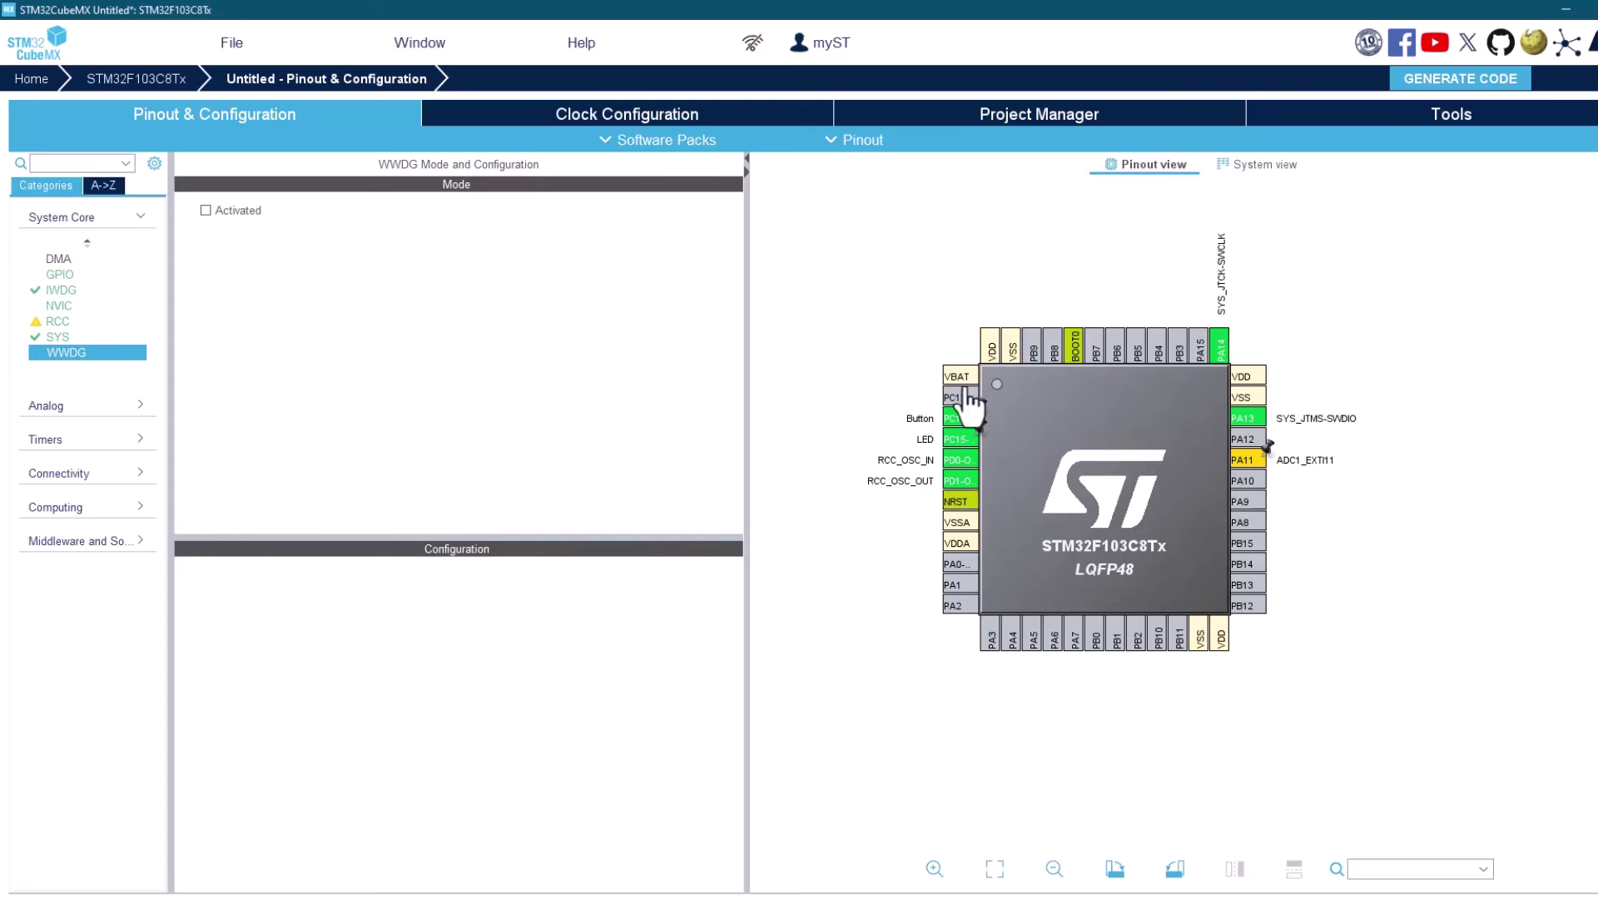
pyautogui.click(205, 211)
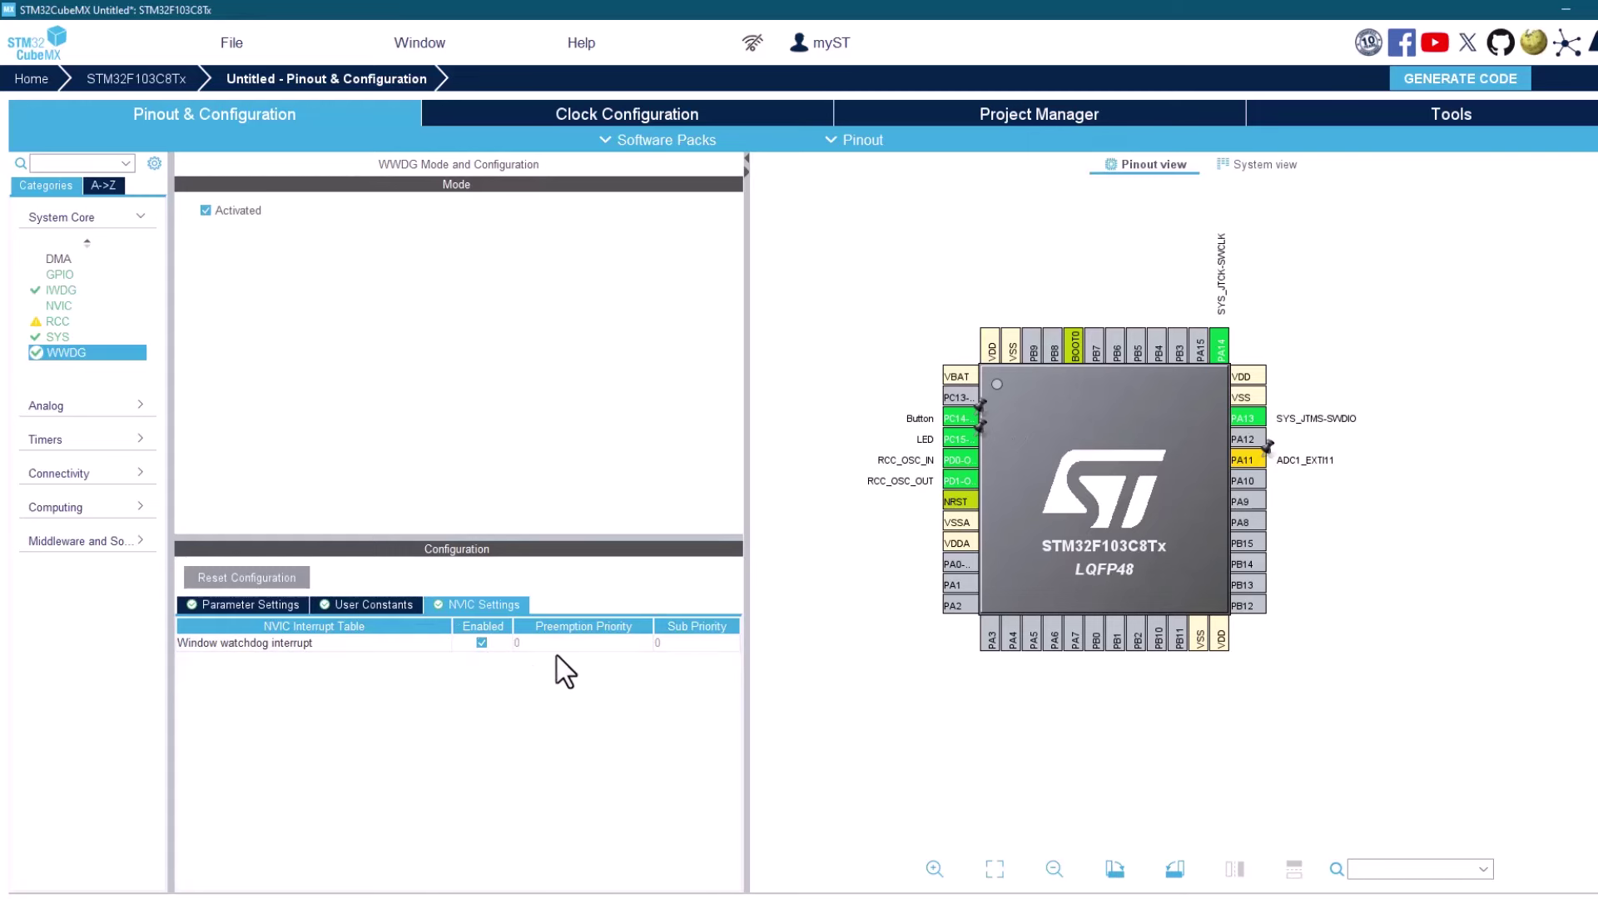
pyautogui.click(273, 612)
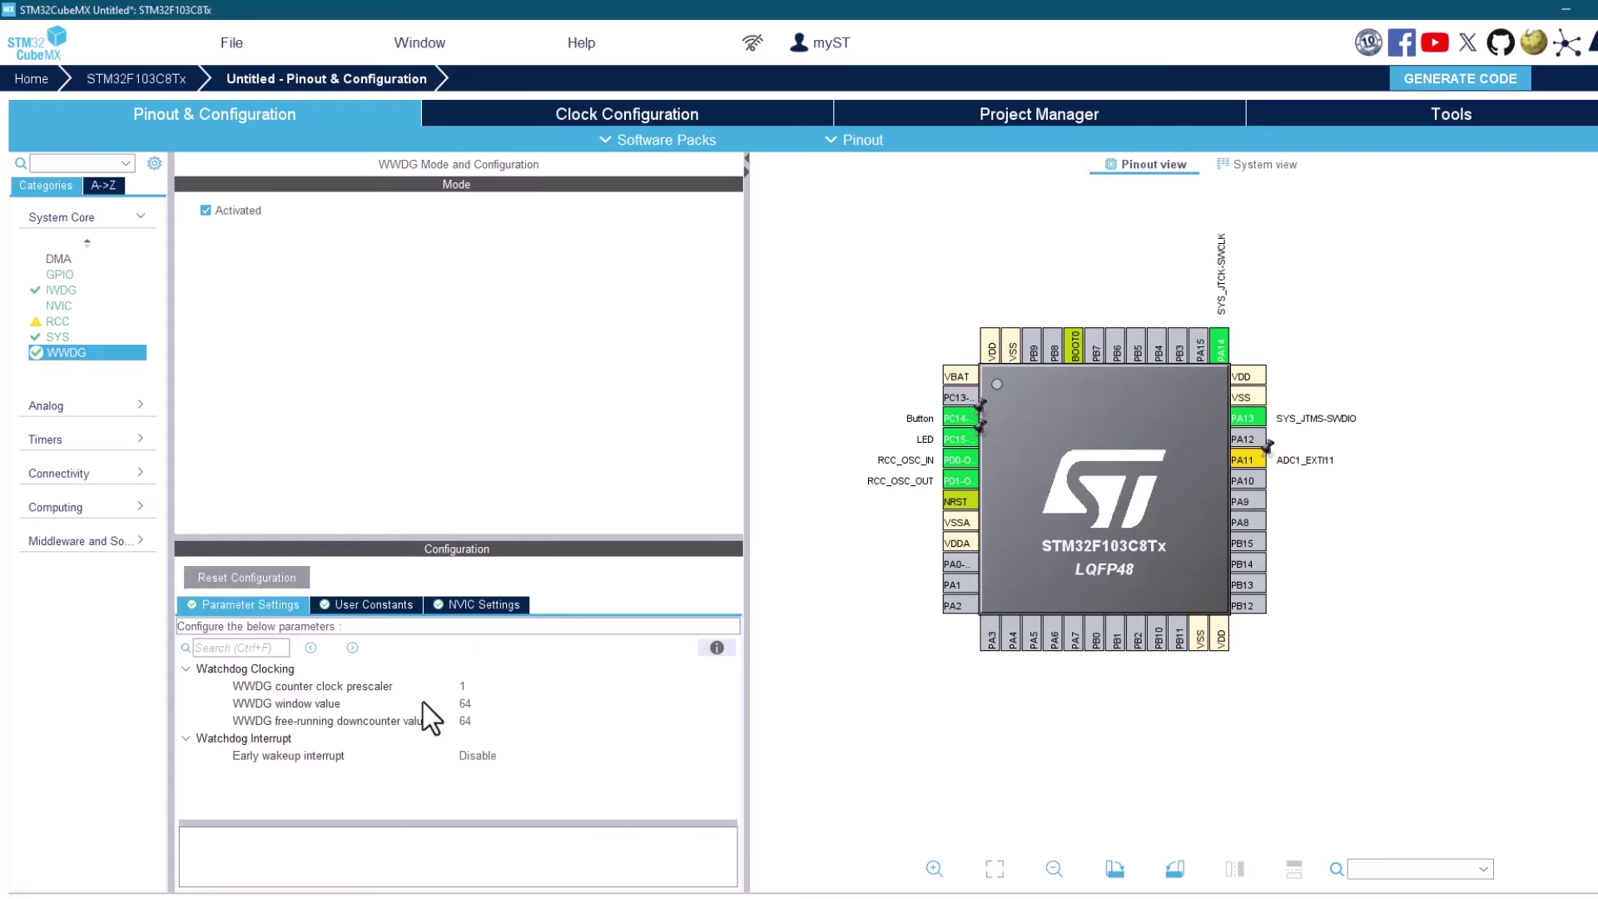
pyautogui.click(516, 686)
pyautogui.click(524, 721)
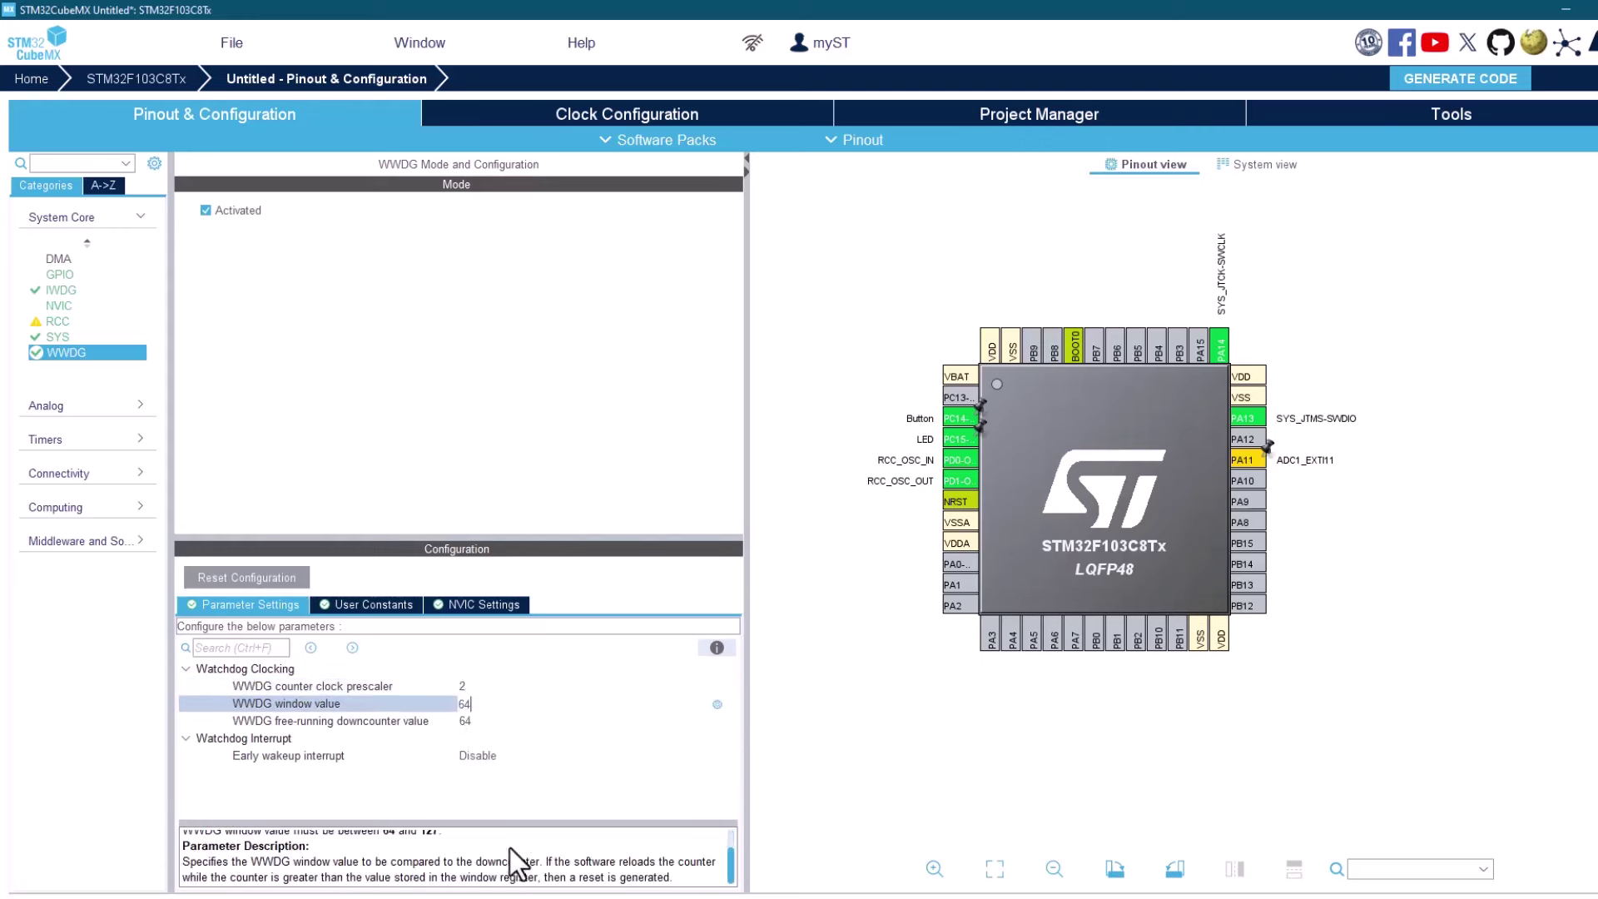
pyautogui.click(502, 703)
pyautogui.click(623, 111)
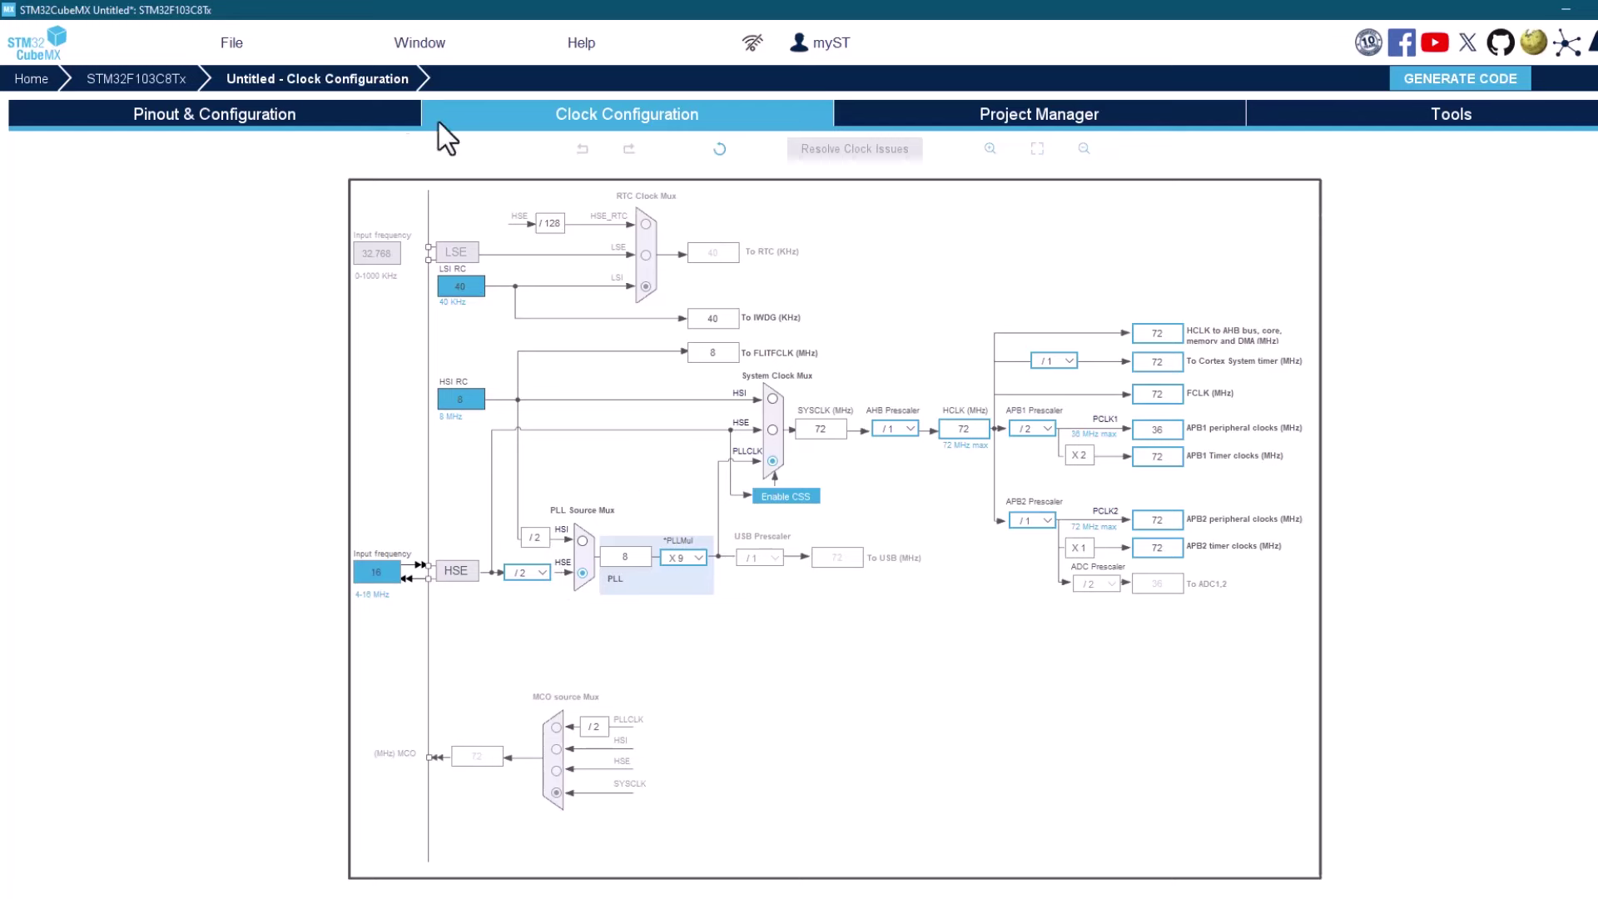
pyautogui.click(243, 123)
# Step: Enable channel IN1 and the Temperature Sensor Channel on ADC1, and view its interrupt settings
pyautogui.click(50, 406)
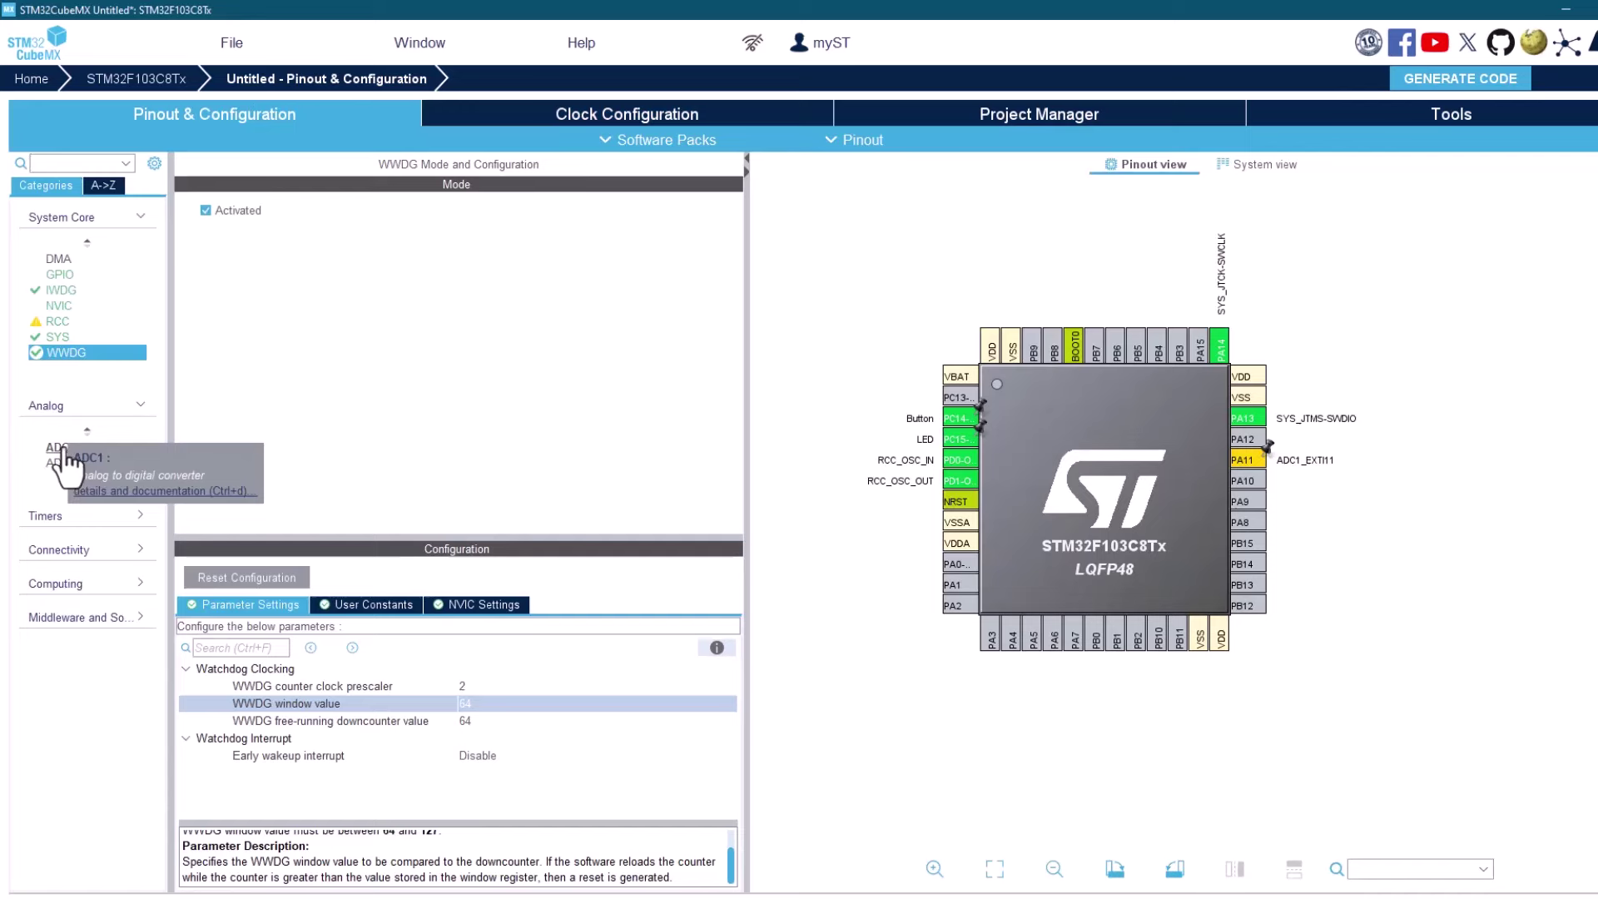
pyautogui.click(62, 464)
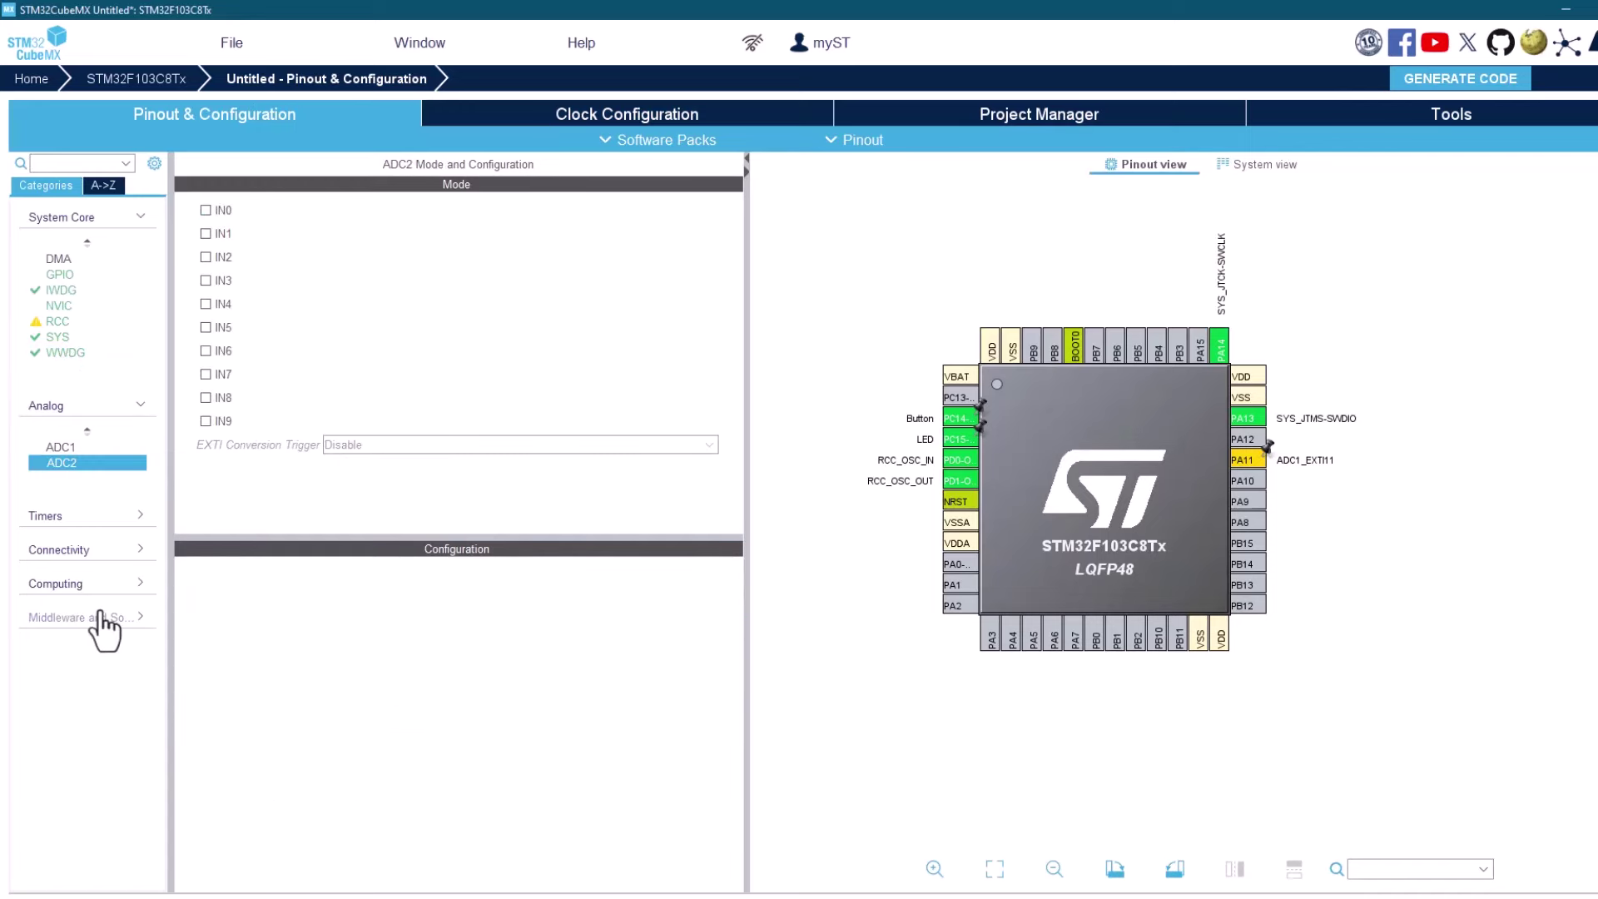
pyautogui.click(61, 447)
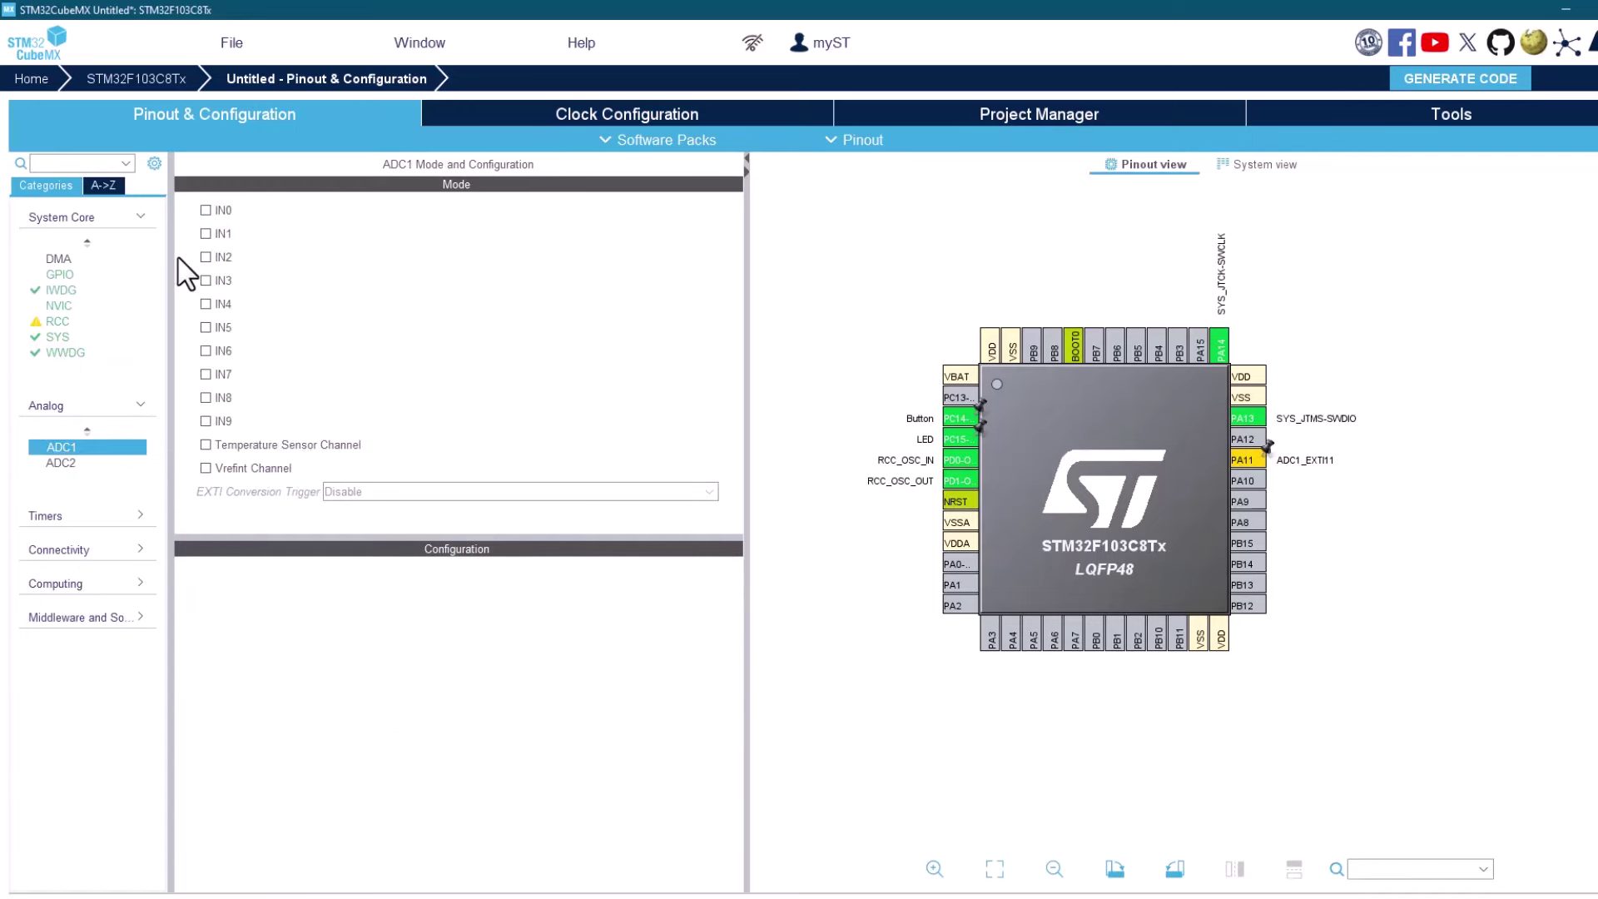
pyautogui.click(206, 235)
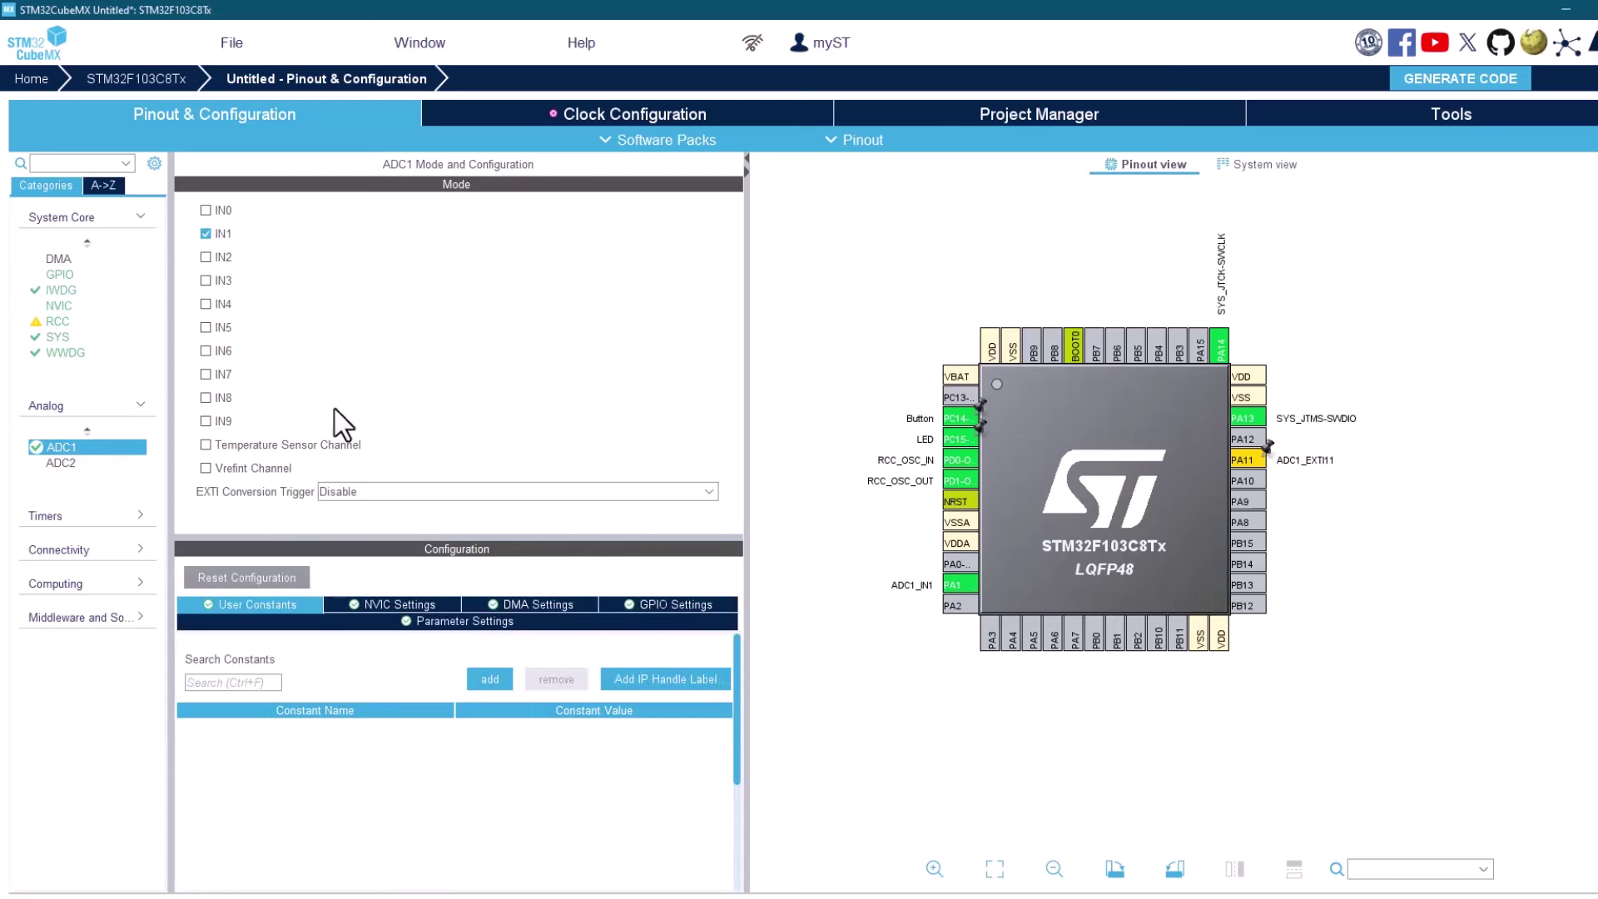
pyautogui.click(206, 445)
pyautogui.click(207, 233)
pyautogui.click(411, 603)
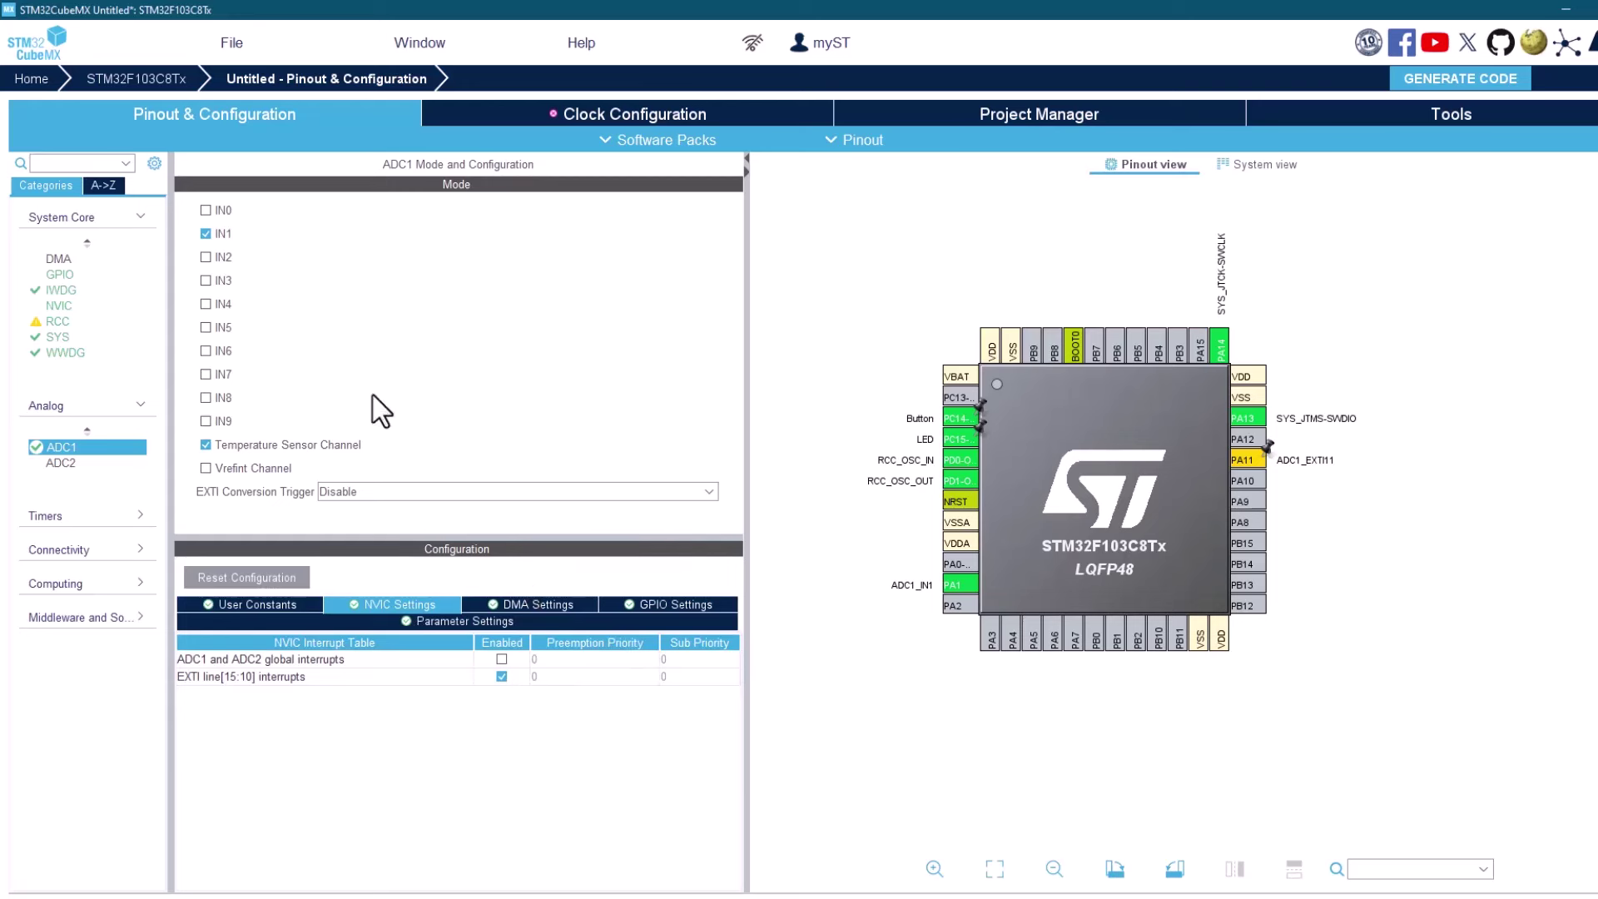
# Step: Try activating the RTC clock source and deactivate it again
pyautogui.click(55, 517)
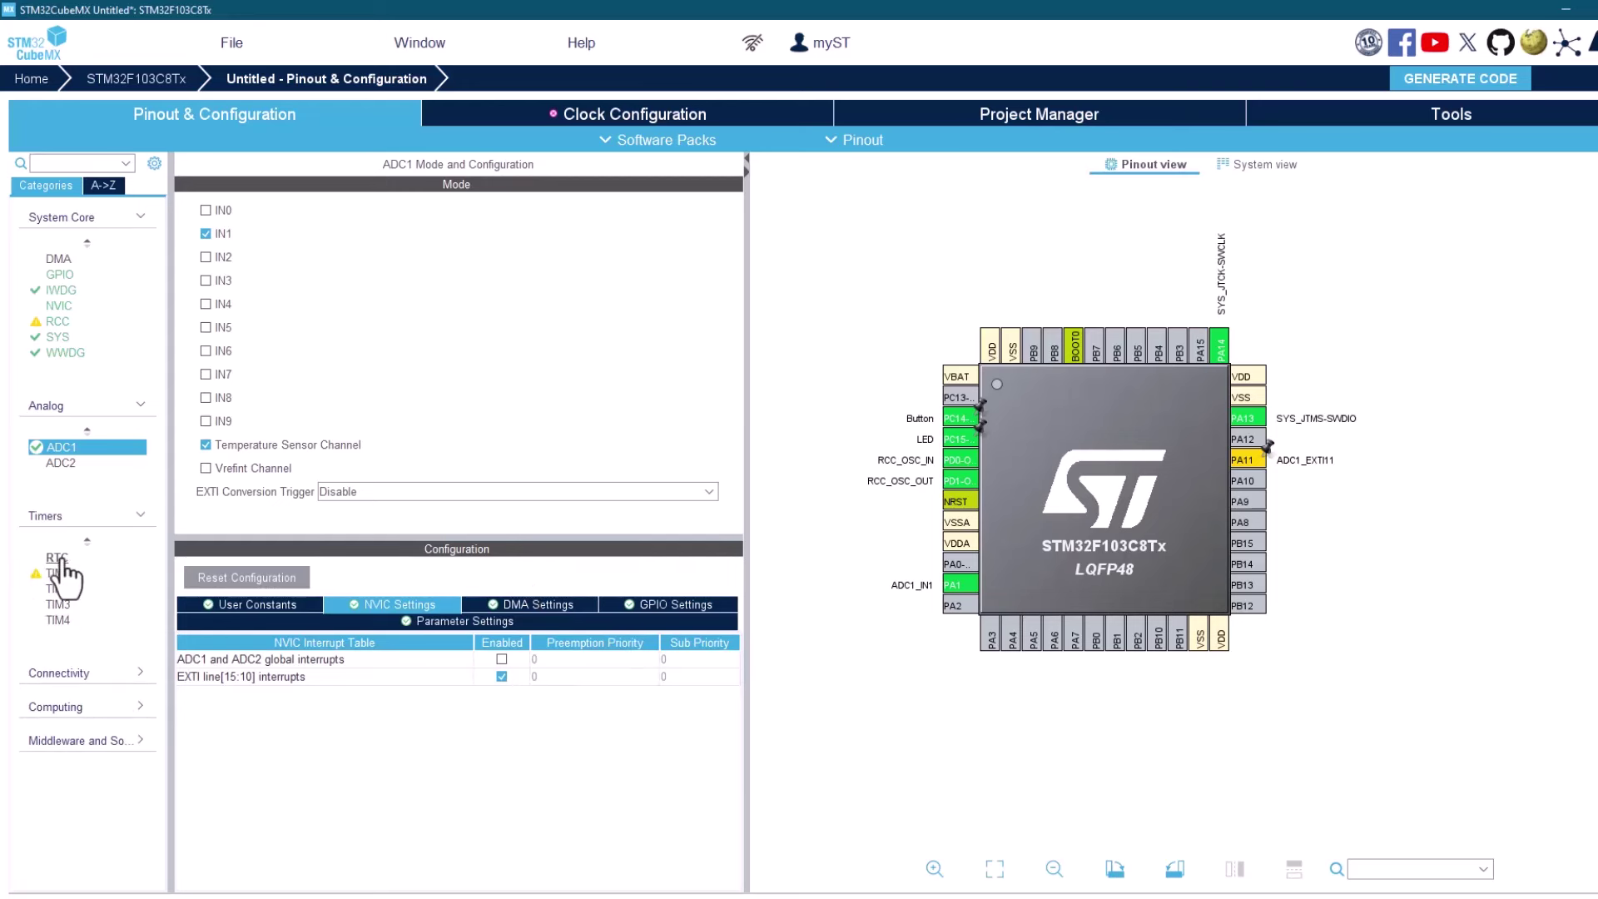
pyautogui.click(63, 558)
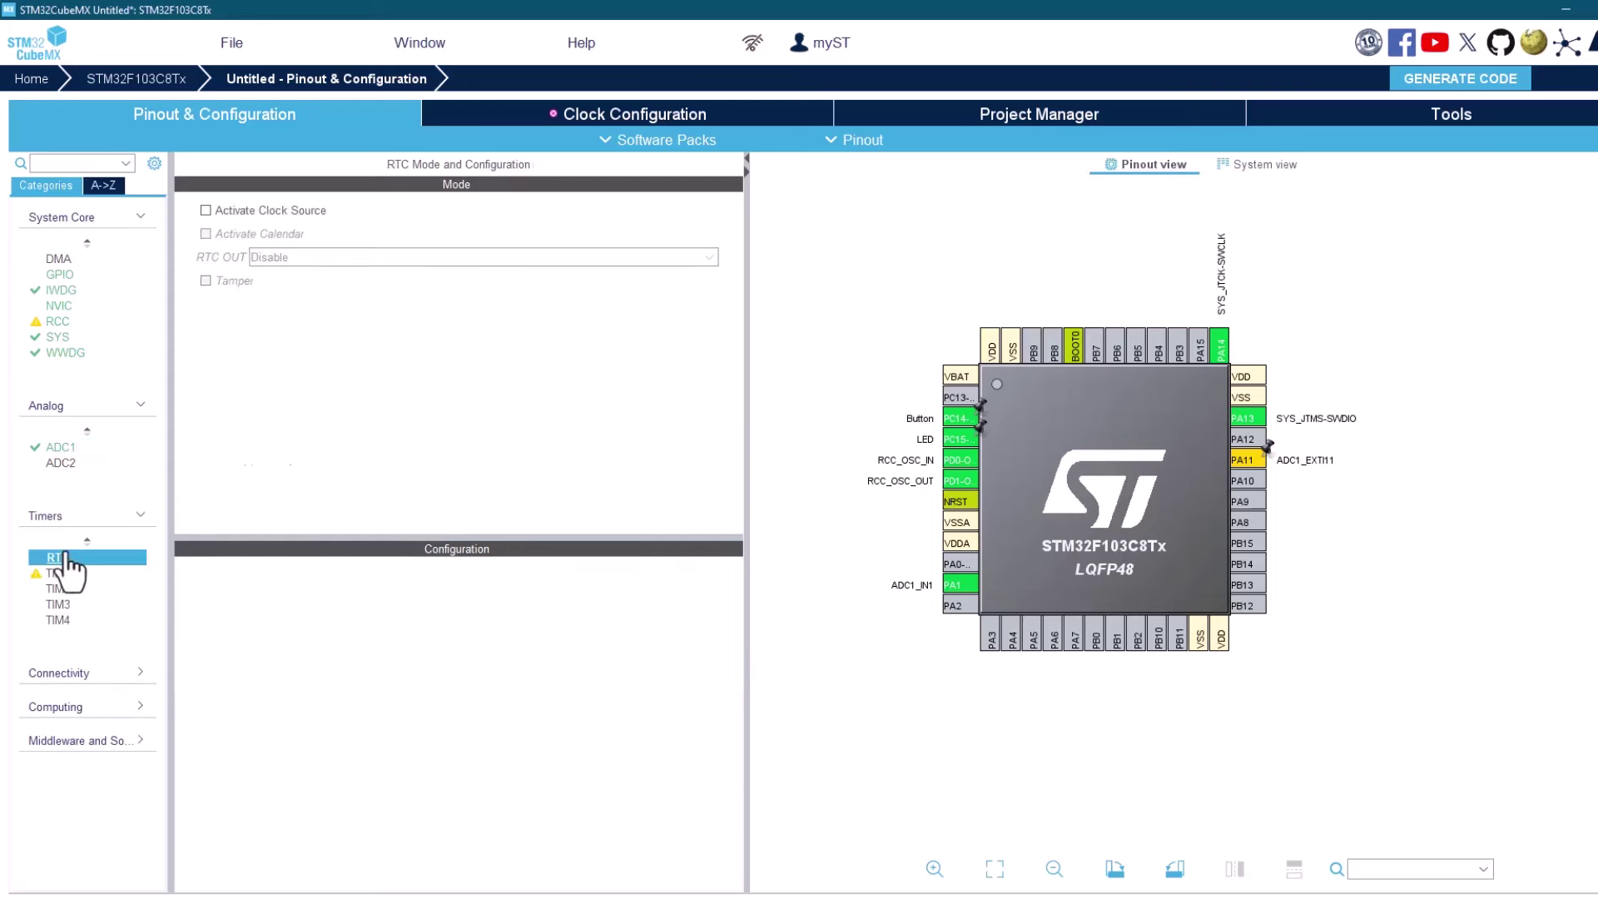
pyautogui.click(206, 212)
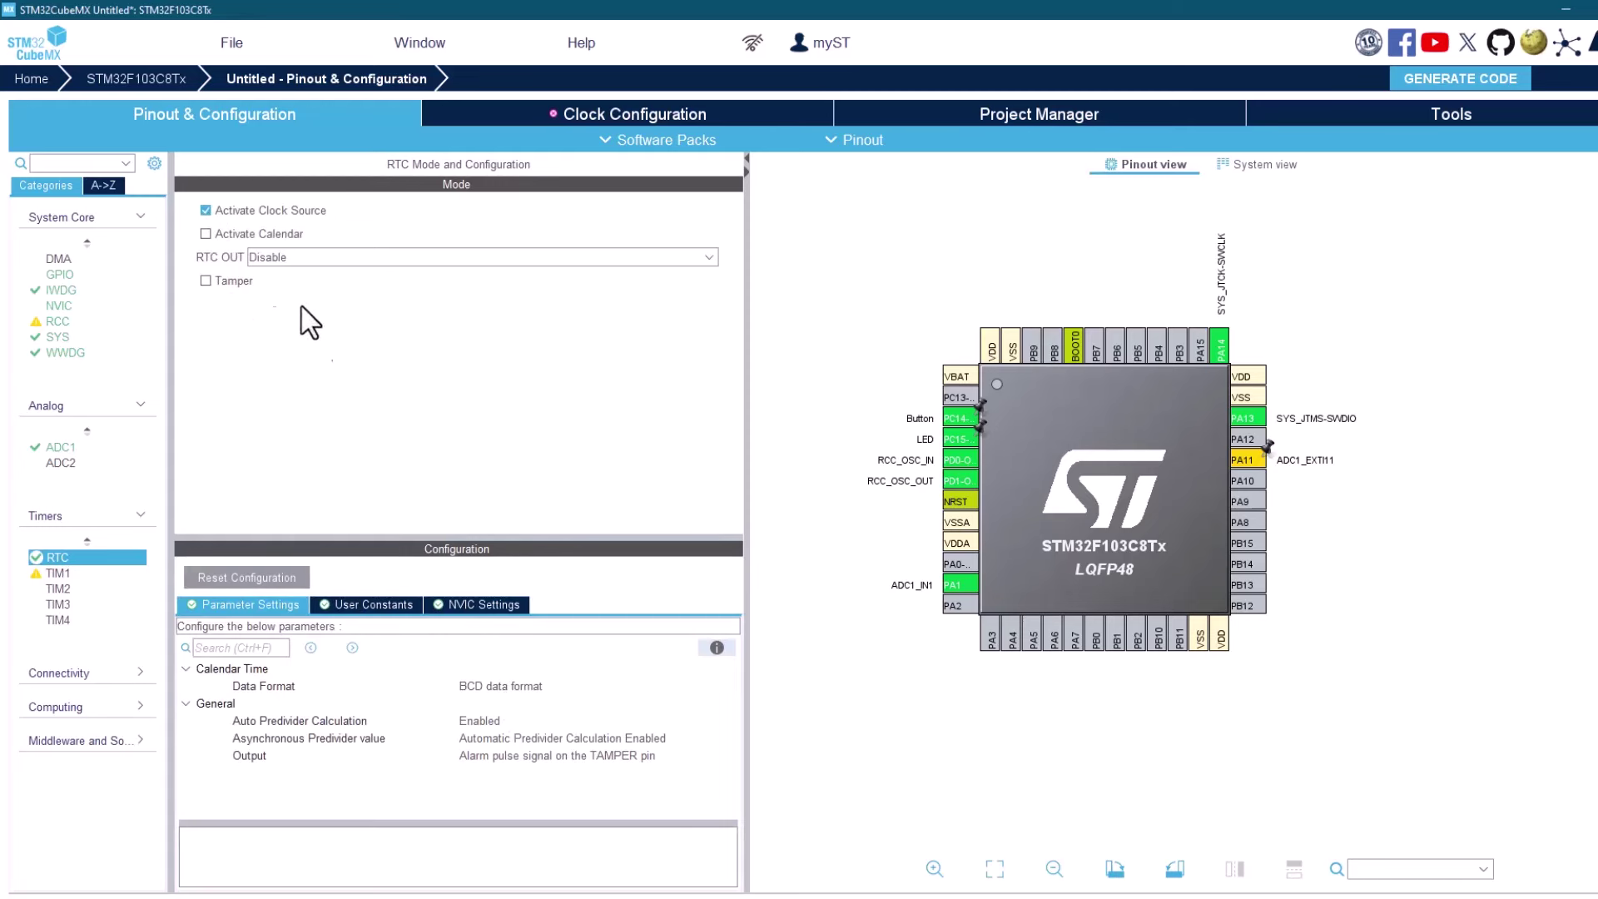
pyautogui.click(205, 211)
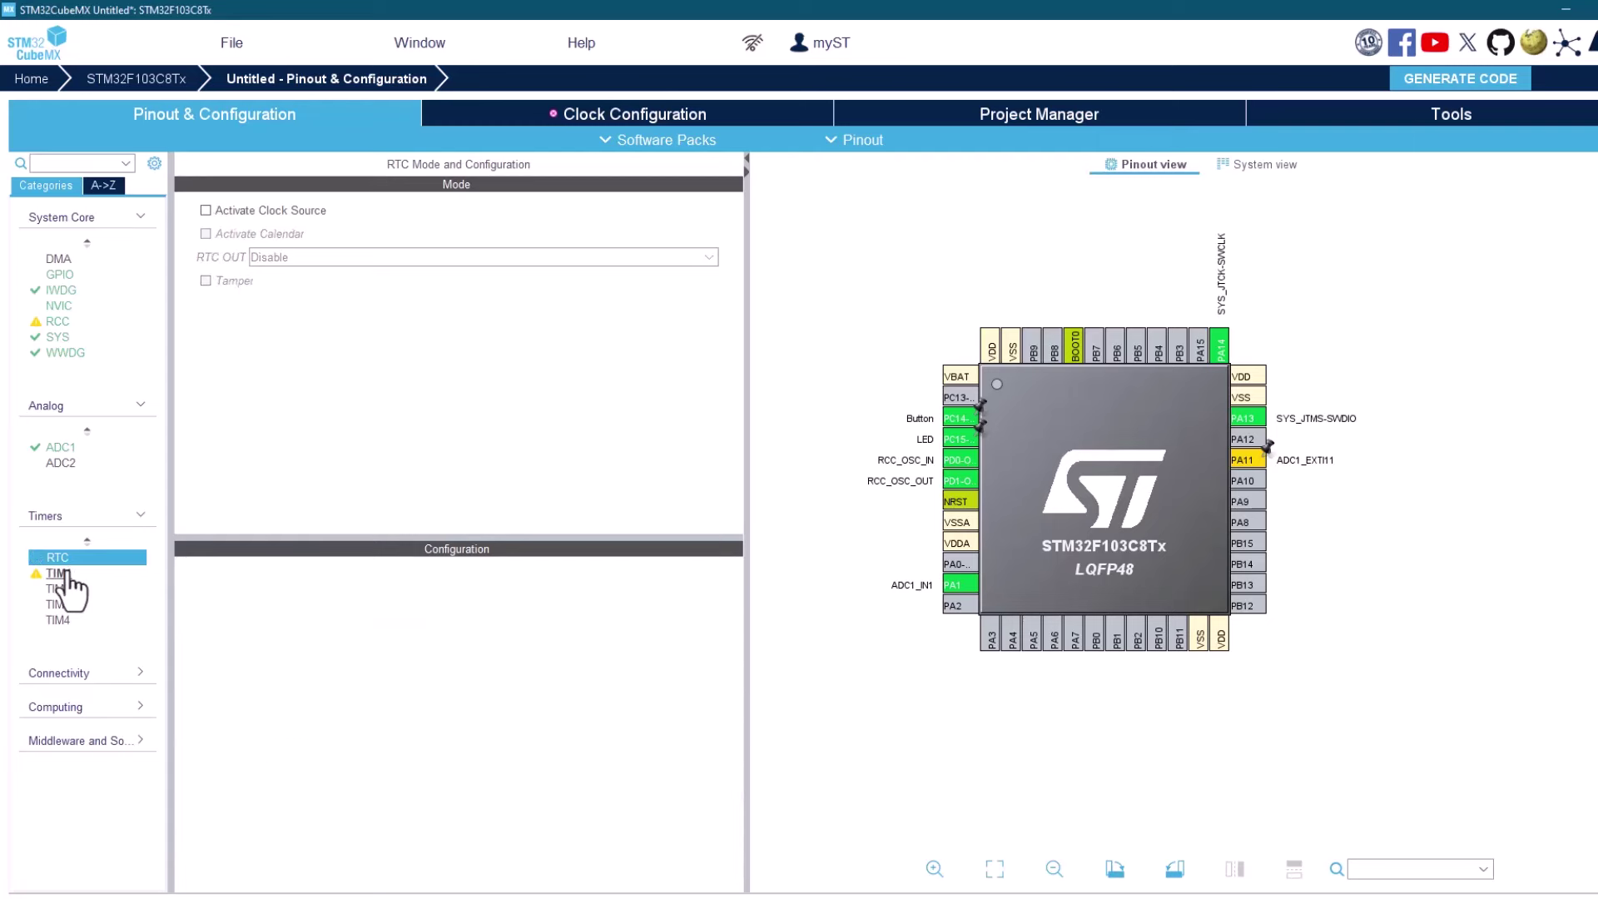
# Step: Examine the mode, trigger, clock source and channel options of timers TIM1 to TIM4
pyautogui.click(60, 573)
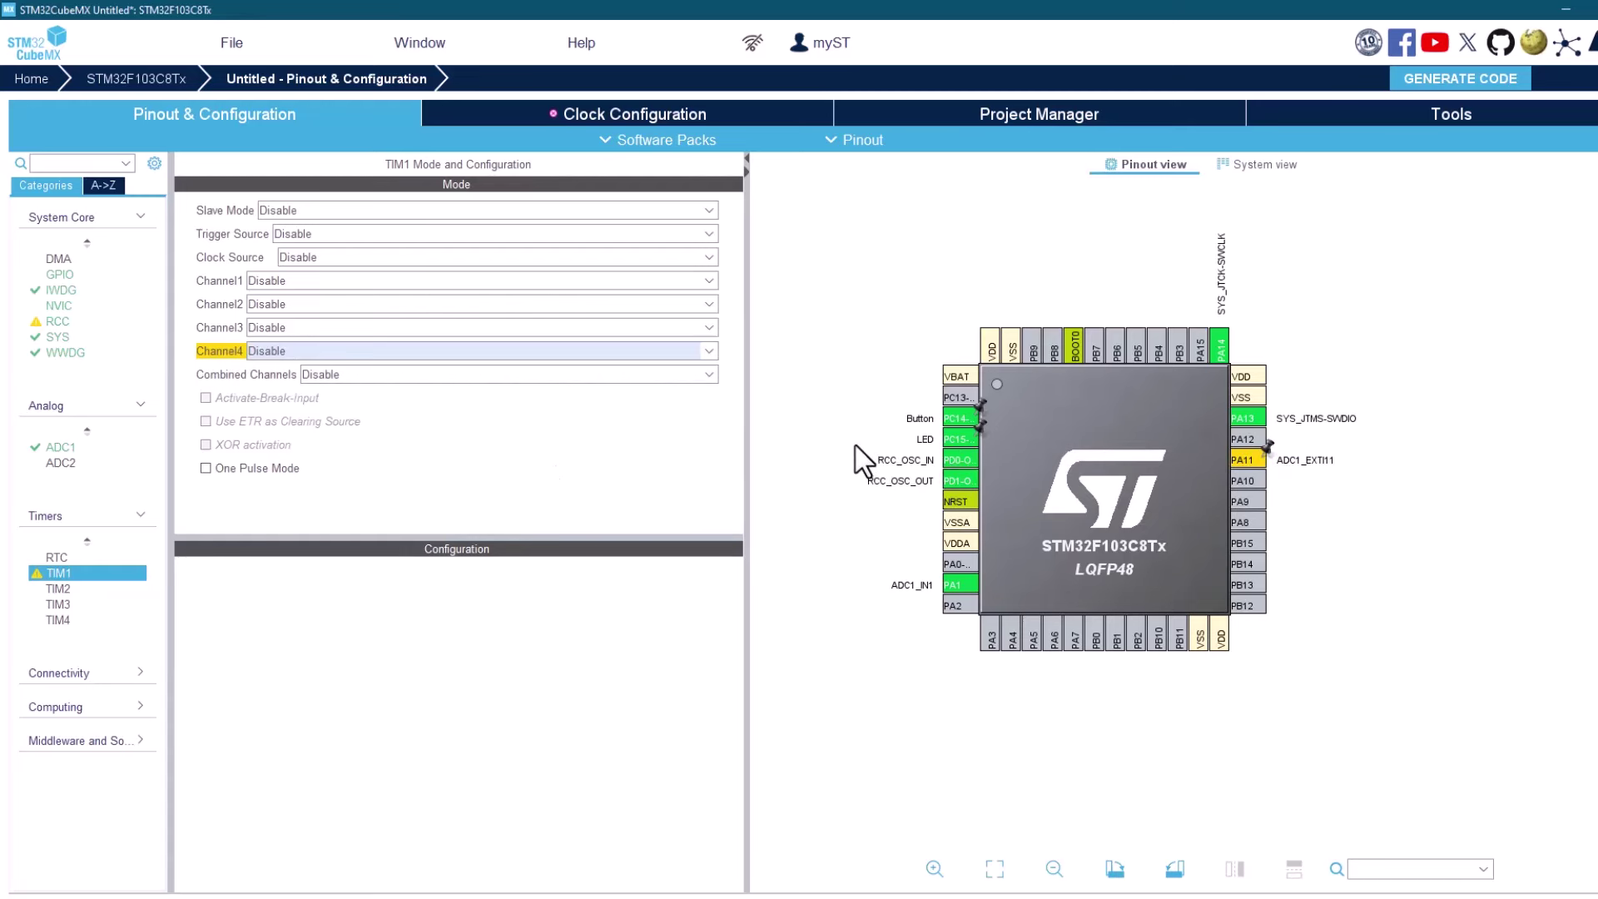
pyautogui.click(268, 350)
pyautogui.click(268, 348)
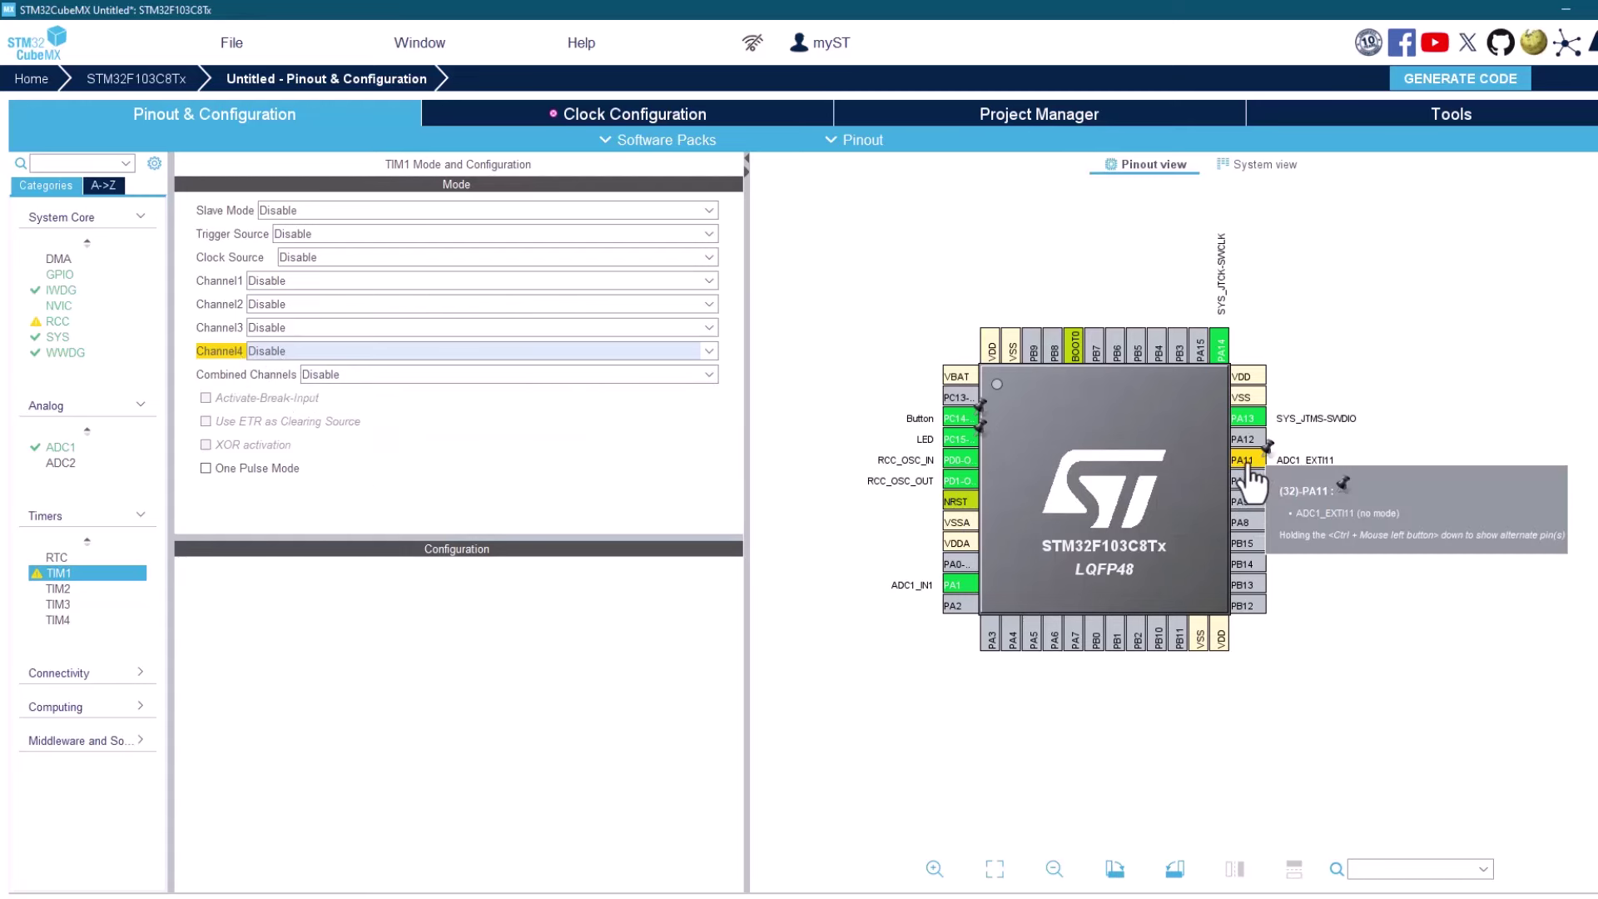
pyautogui.click(358, 236)
pyautogui.click(367, 250)
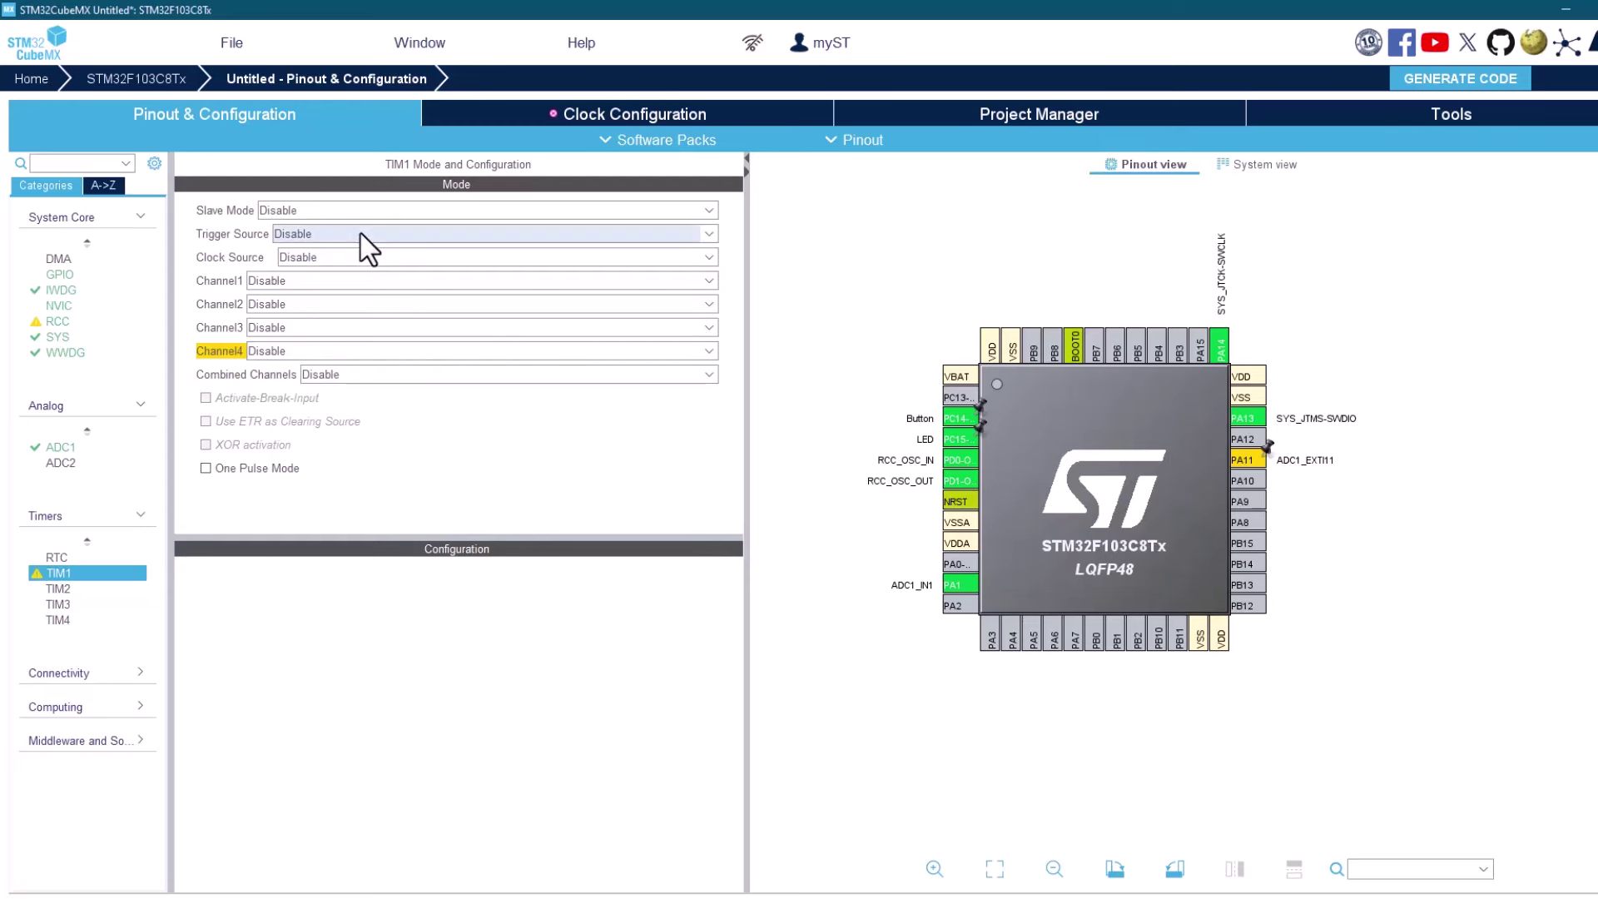
pyautogui.click(363, 262)
pyautogui.click(367, 267)
pyautogui.click(362, 278)
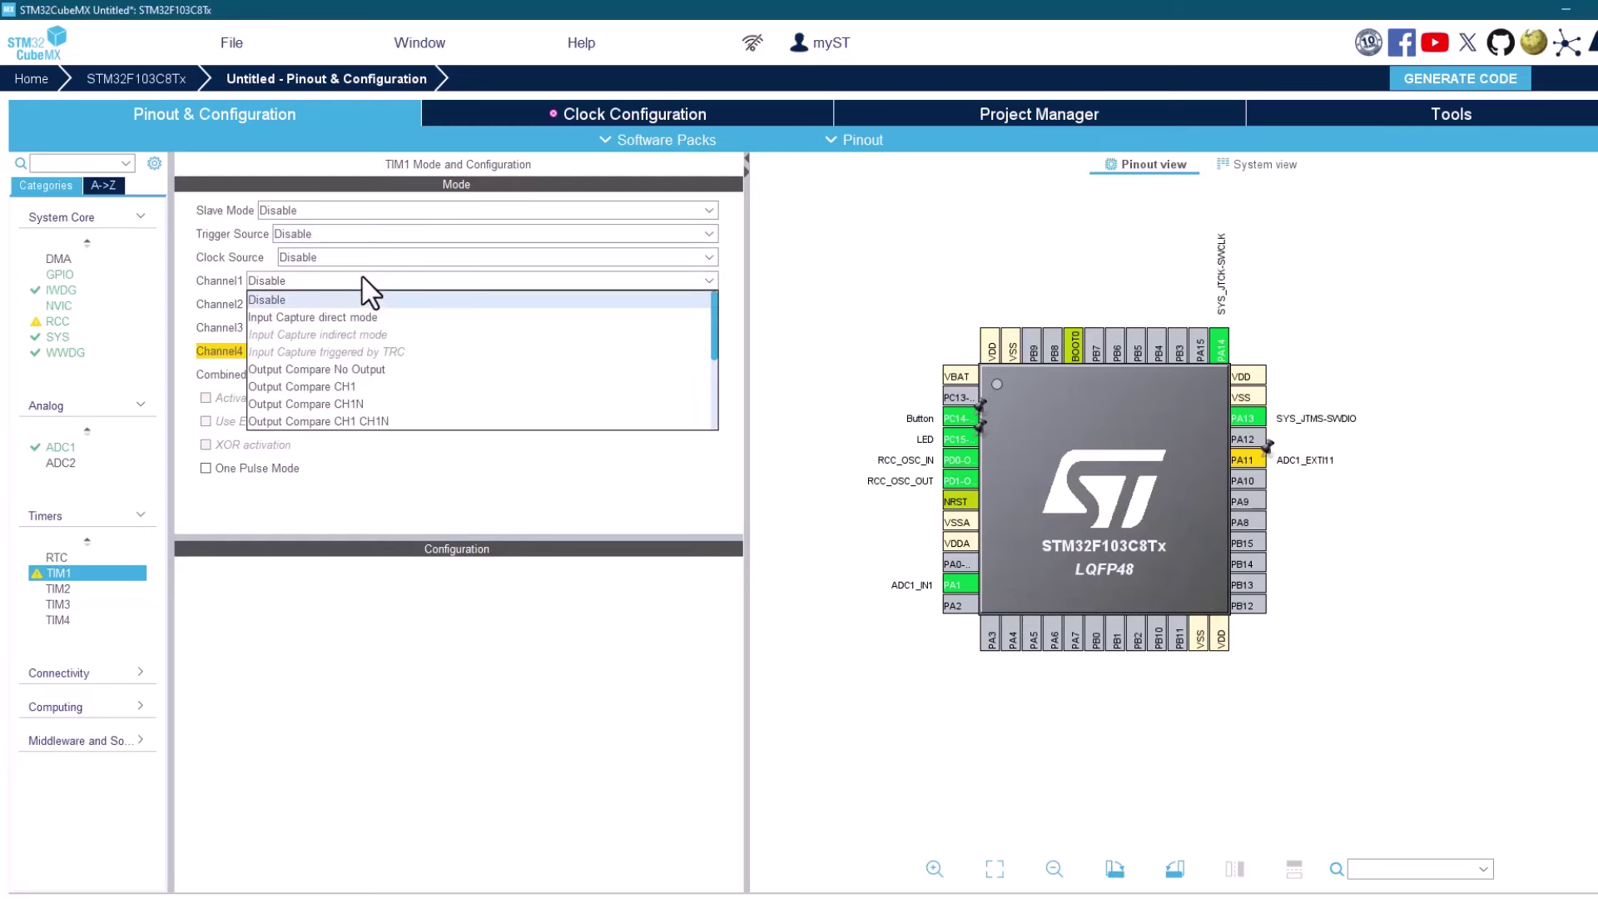
pyautogui.click(362, 275)
pyautogui.click(58, 588)
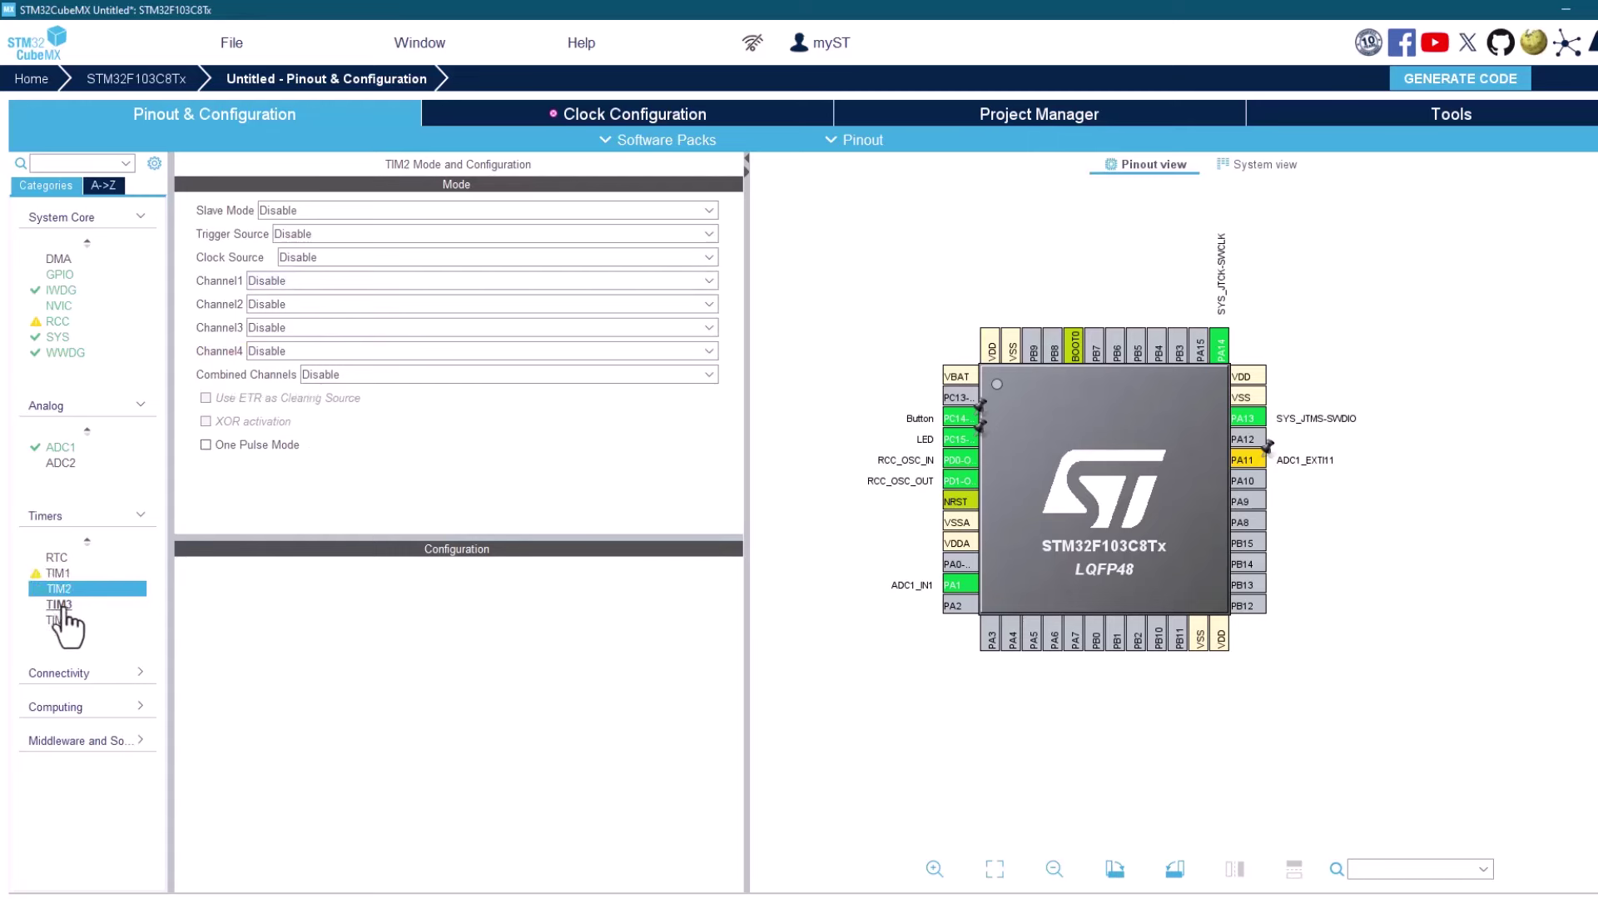
pyautogui.click(58, 604)
pyautogui.click(59, 620)
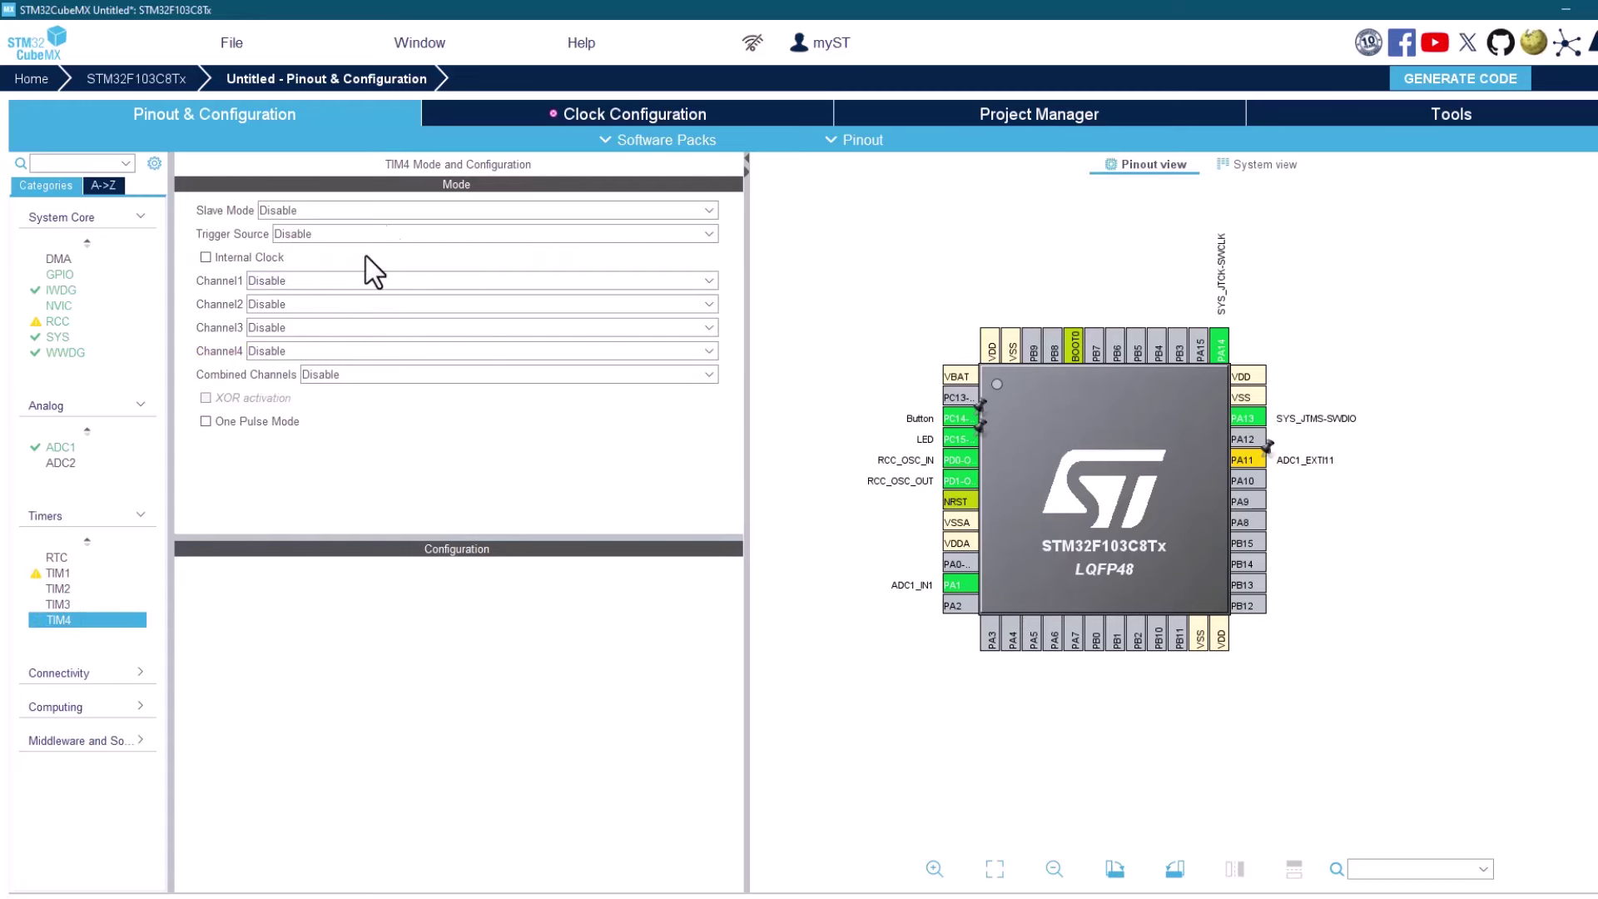
# Step: Look through the I2C, SPI and USART connectivity peripherals and their mode settings
pyautogui.click(69, 674)
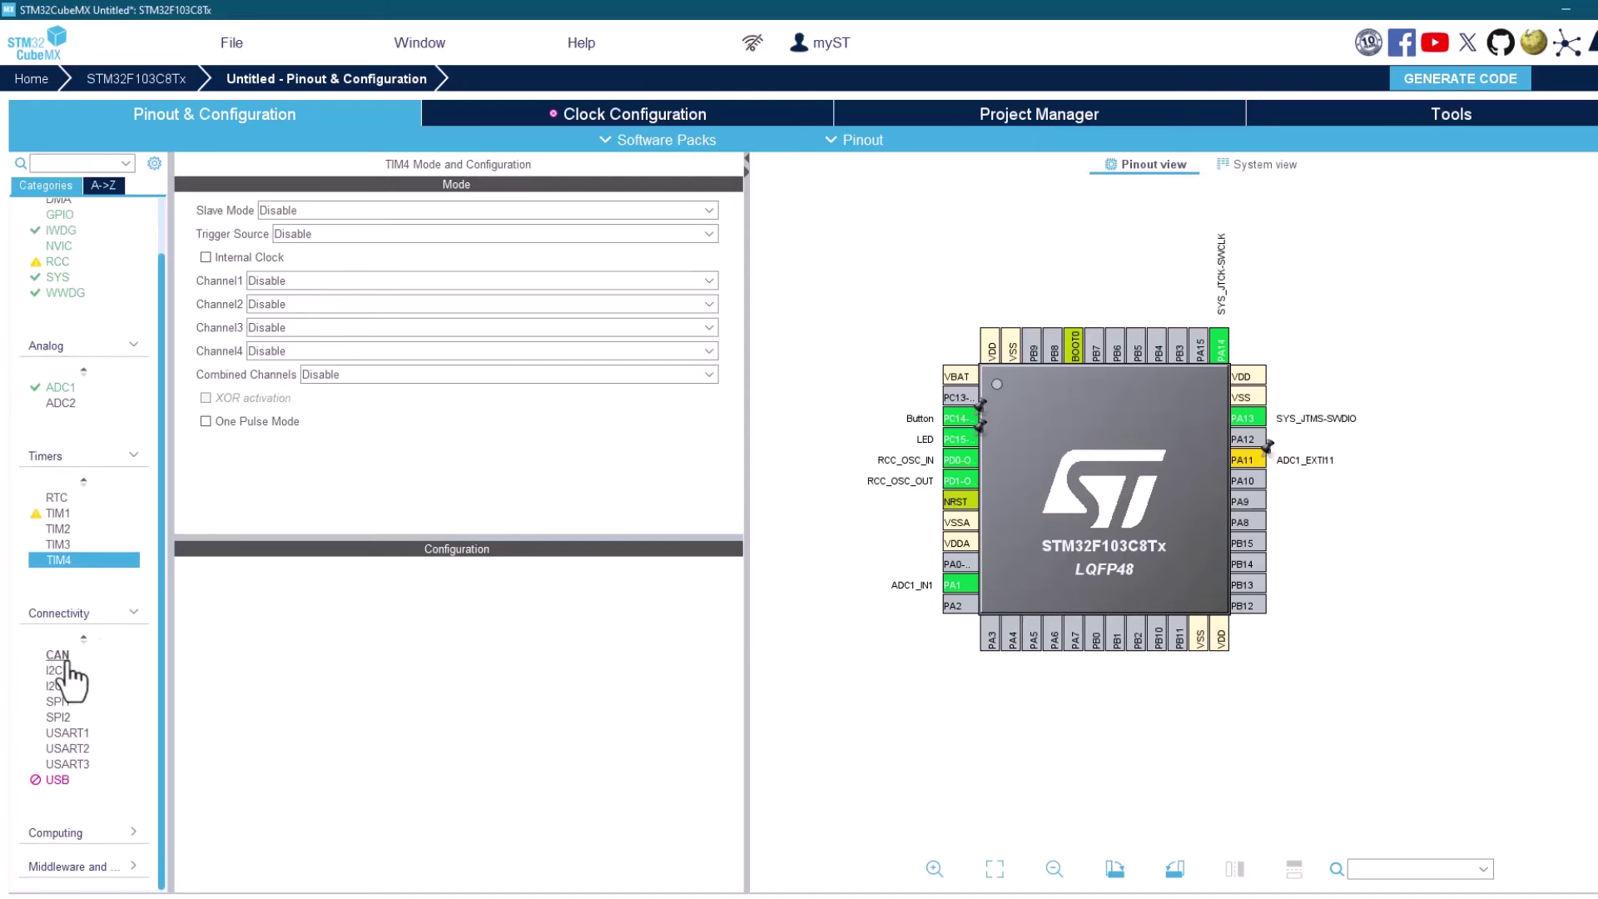
pyautogui.click(58, 670)
pyautogui.click(59, 686)
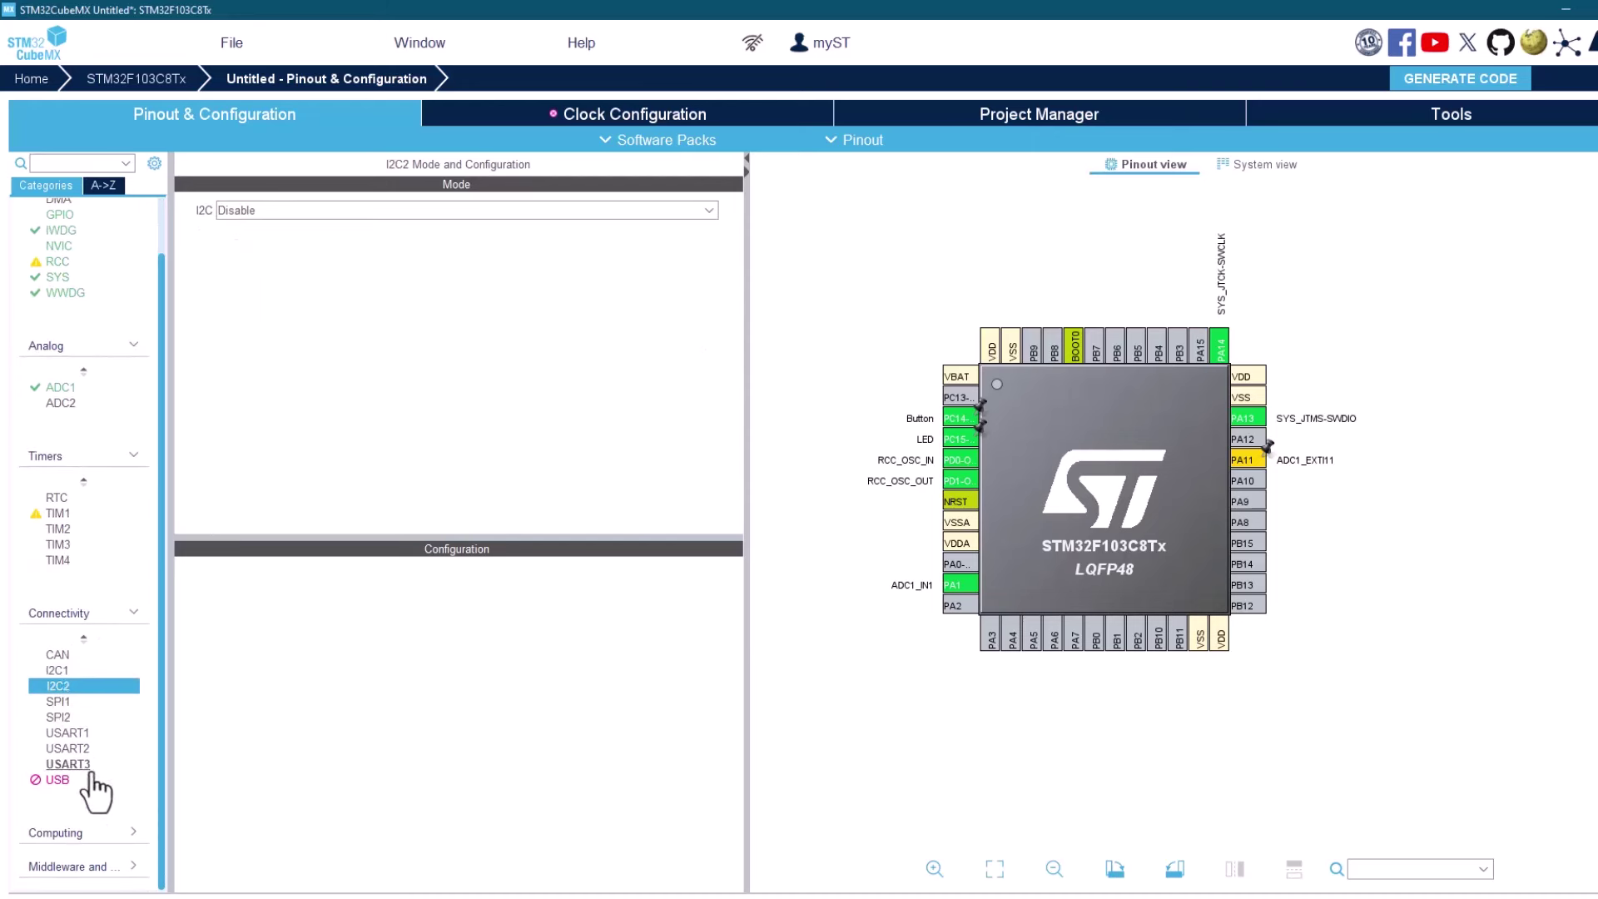
pyautogui.click(62, 717)
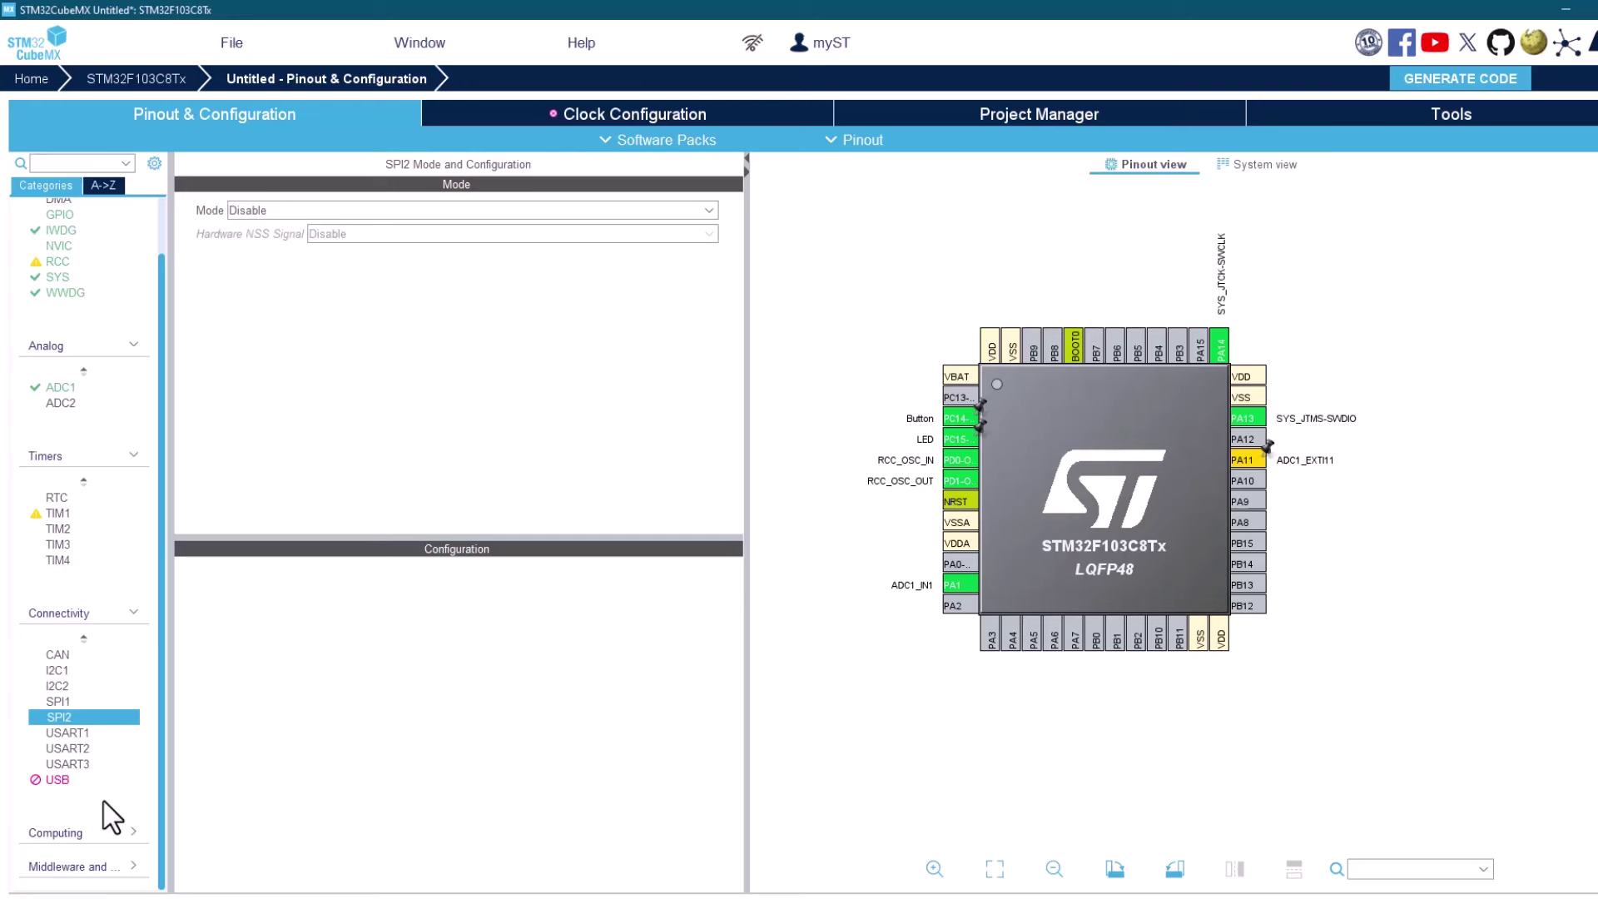
pyautogui.click(70, 734)
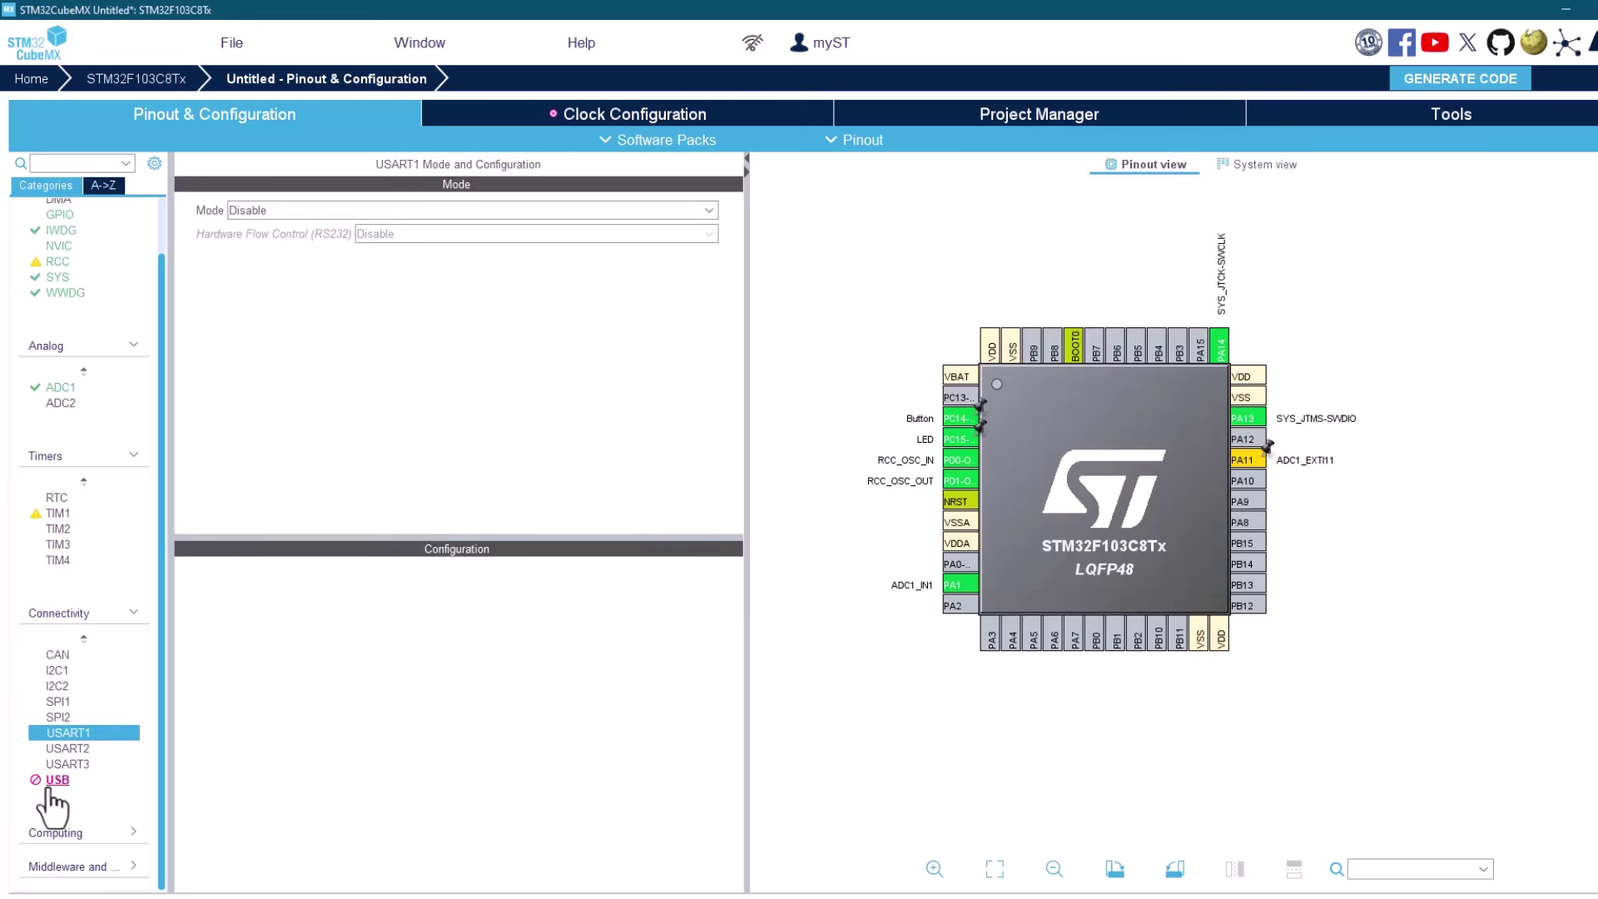
# Step: Reset pin PA11 to its default state and enable USB Device (FS)
pyautogui.click(55, 782)
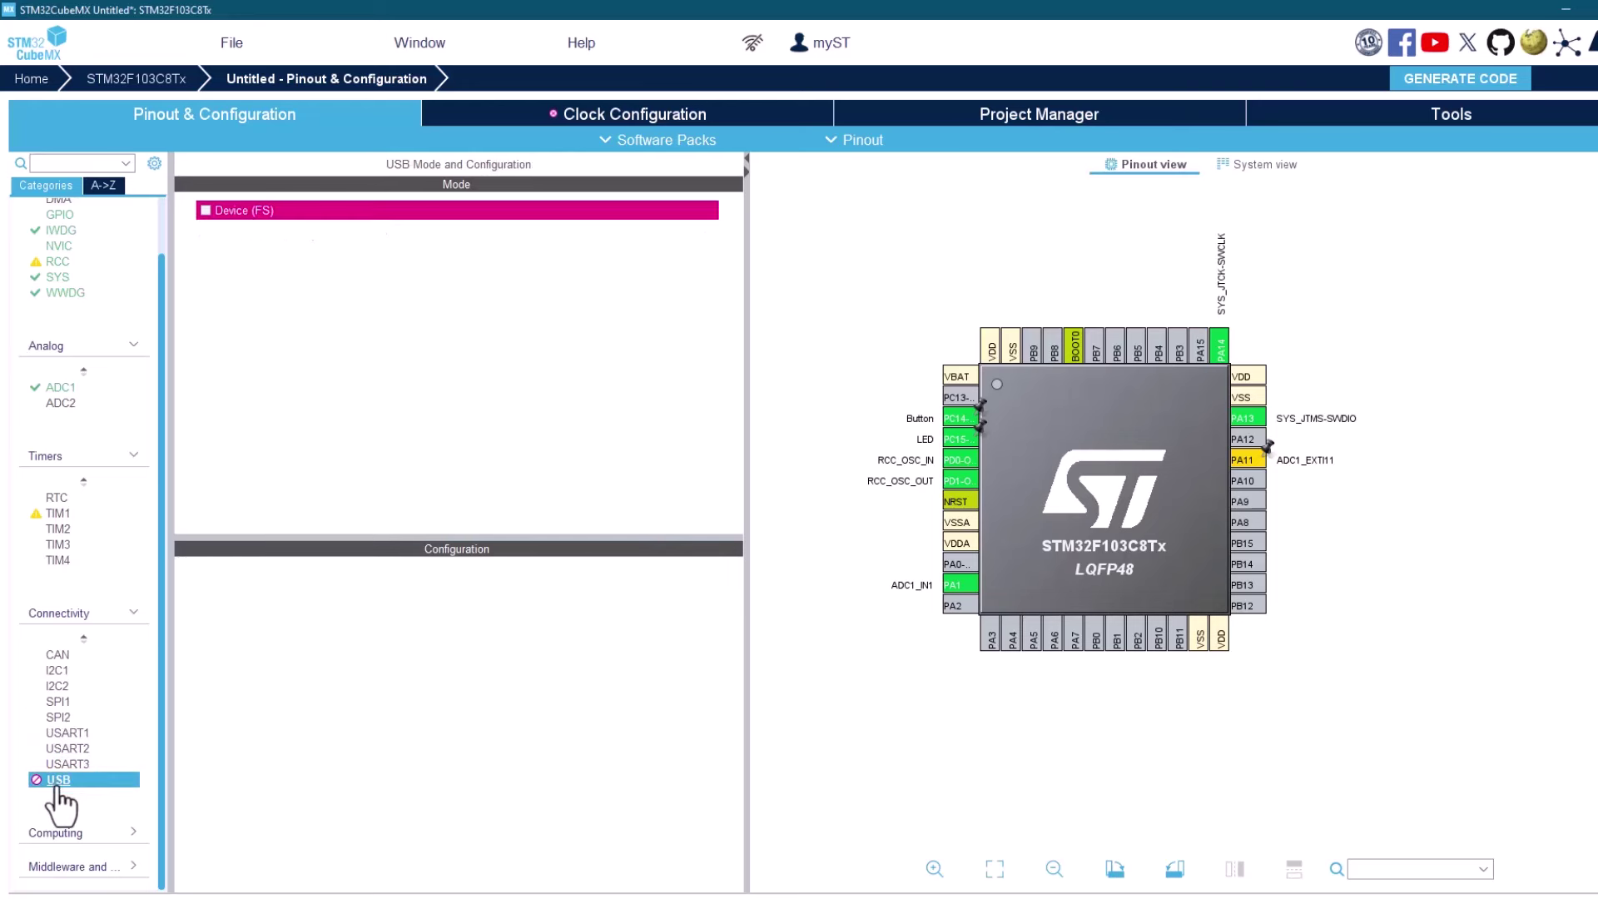
pyautogui.click(1246, 460)
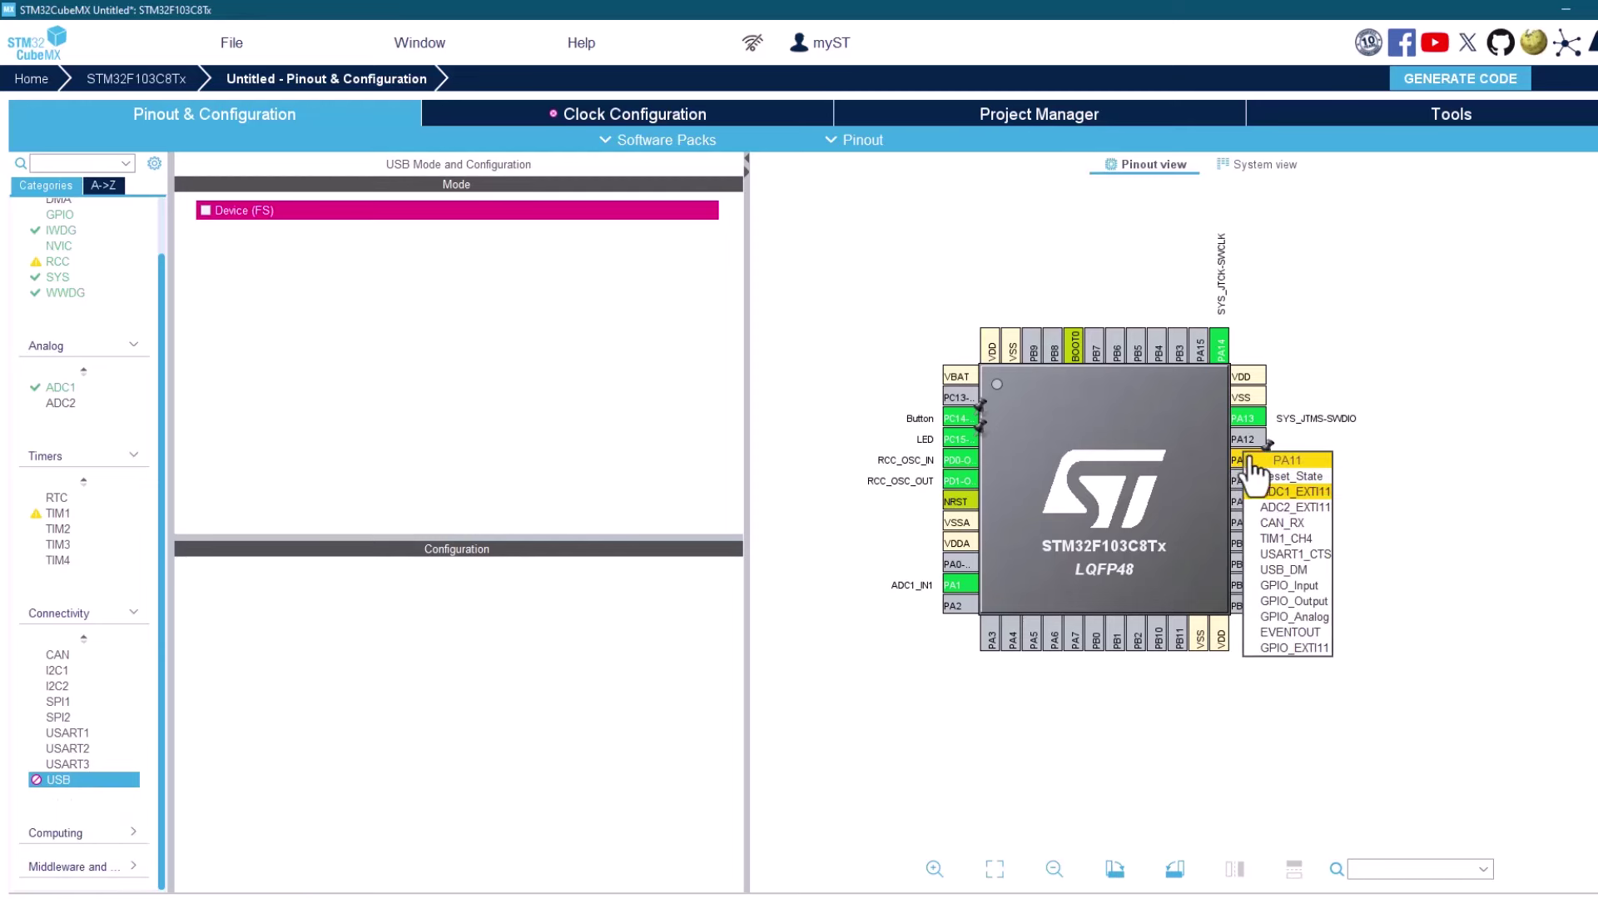
pyautogui.click(1298, 477)
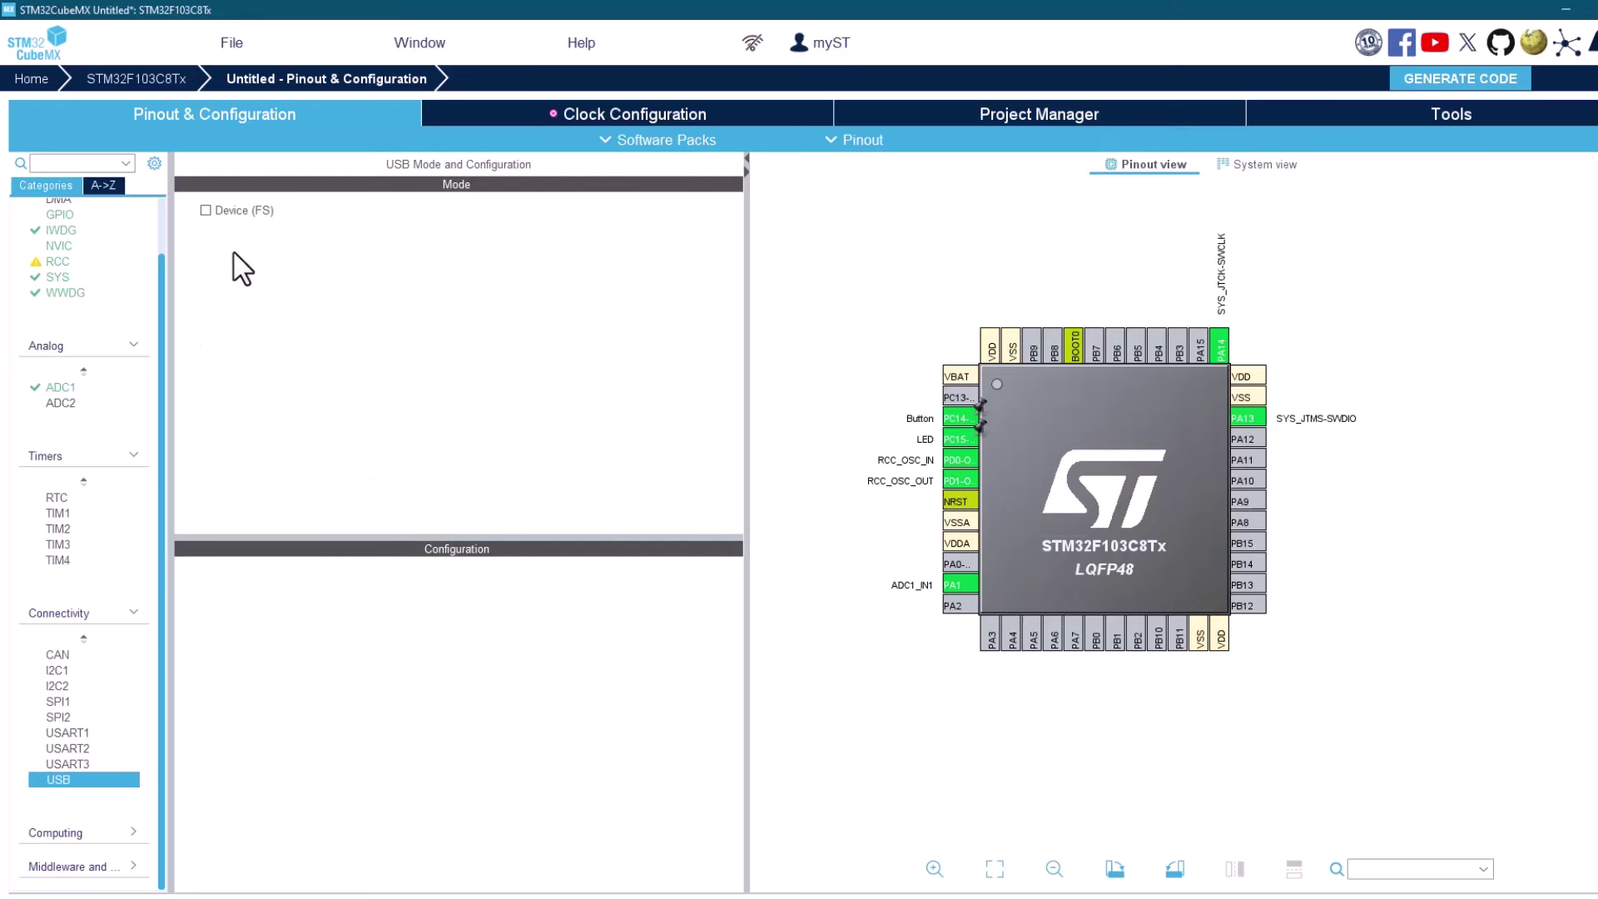
pyautogui.click(206, 210)
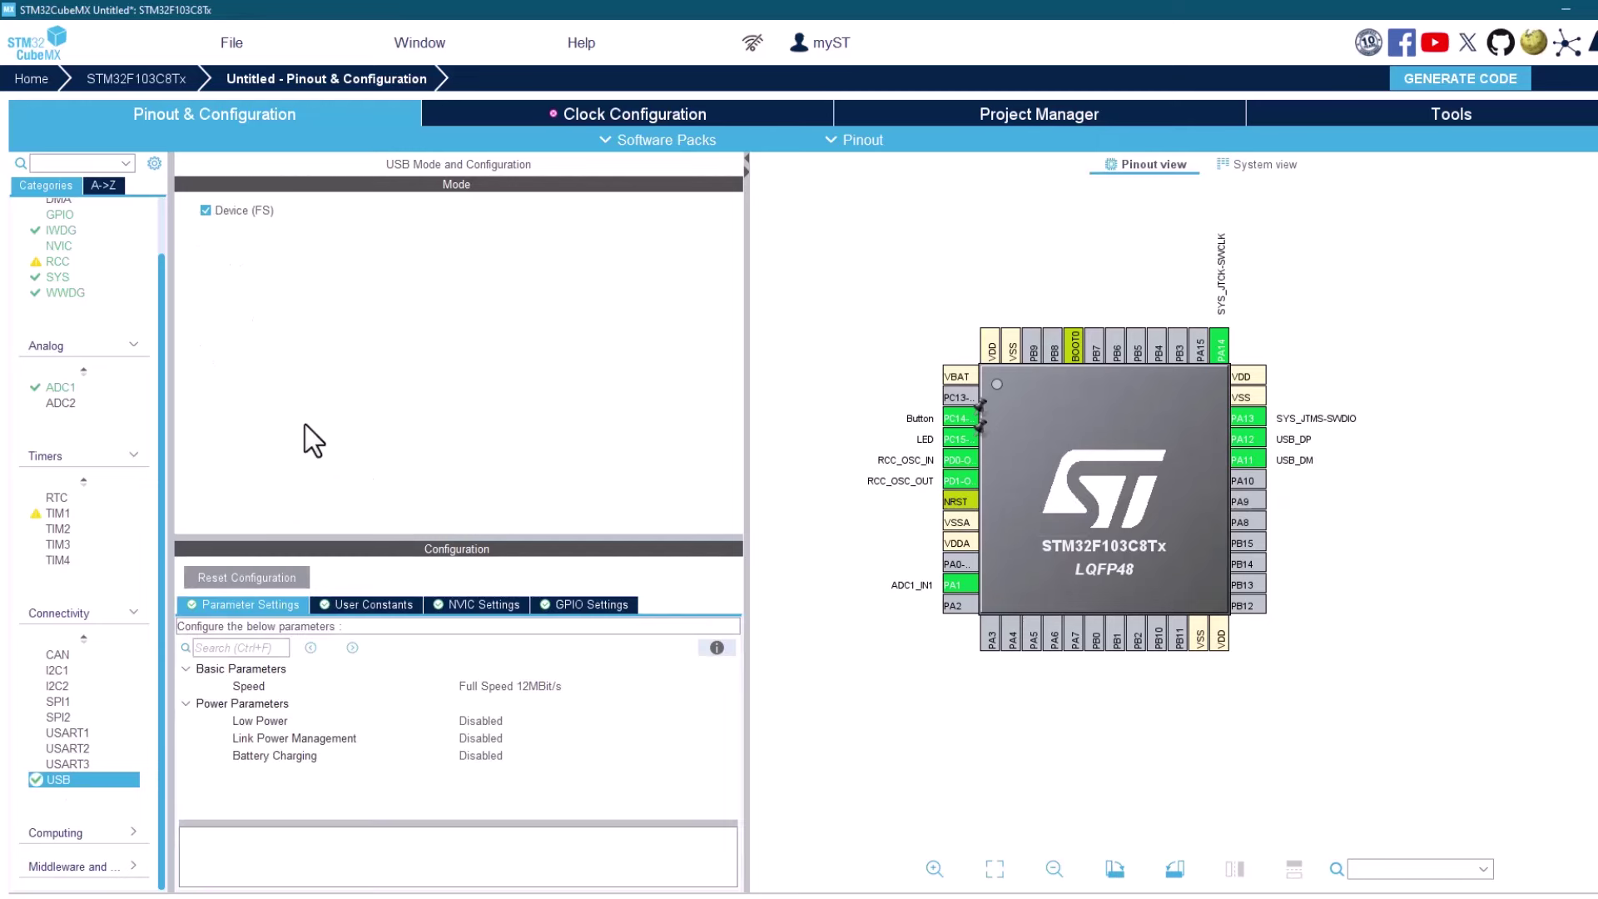
# Step: Run the automatic clock issues solver and set HCLK to 72 MHz
pyautogui.click(637, 113)
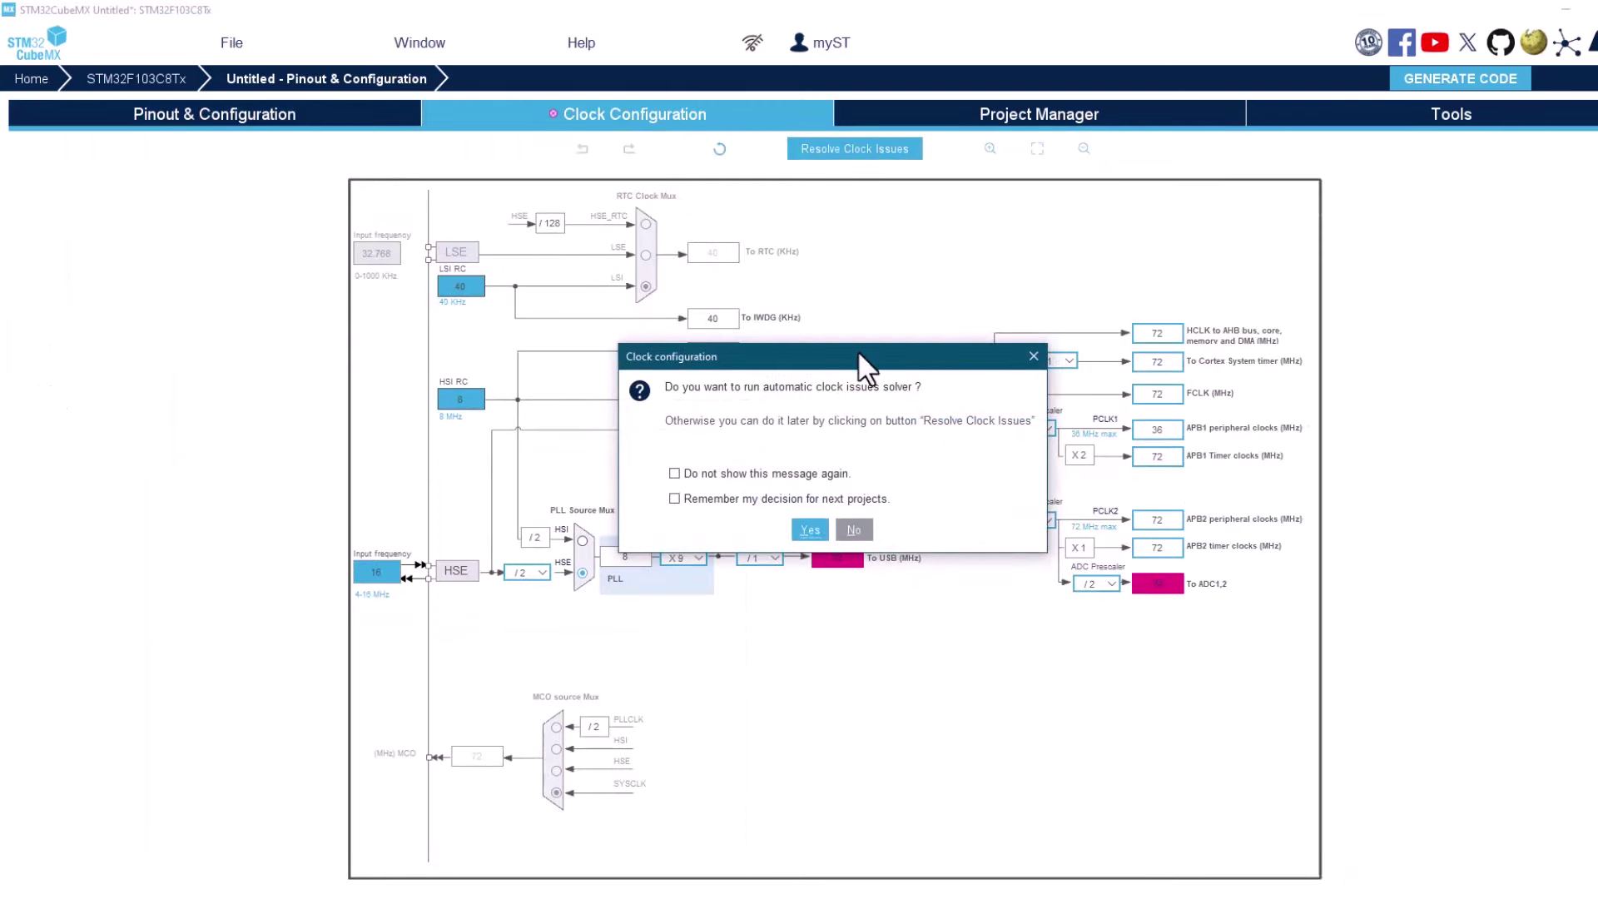
pyautogui.moveTo(863, 356); pyautogui.dragTo(862, 205)
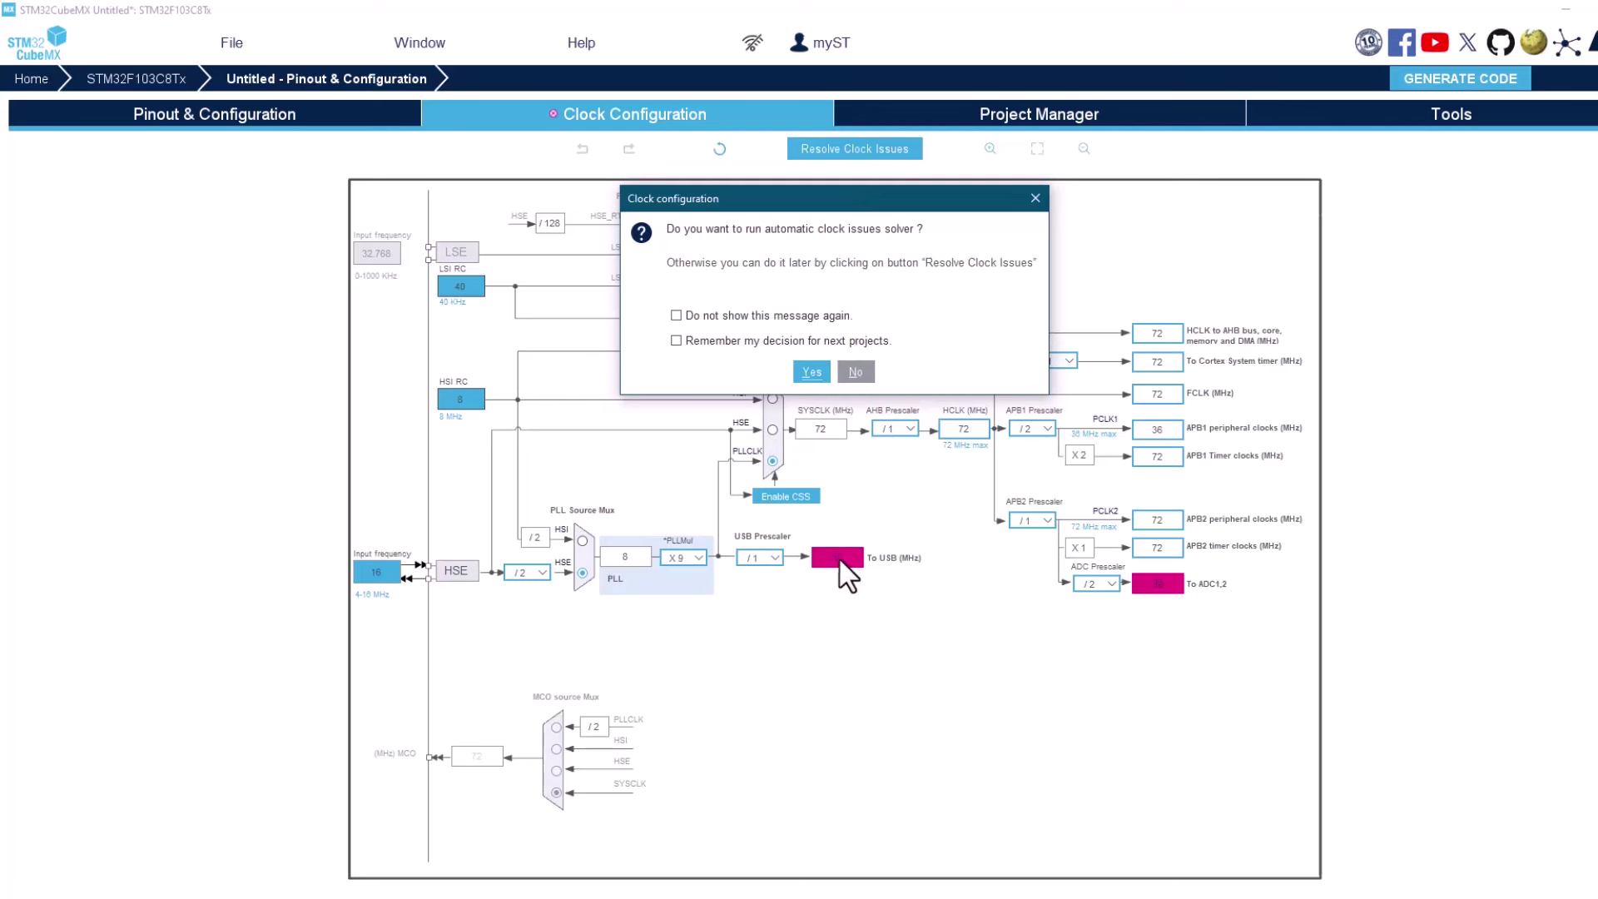
pyautogui.click(814, 371)
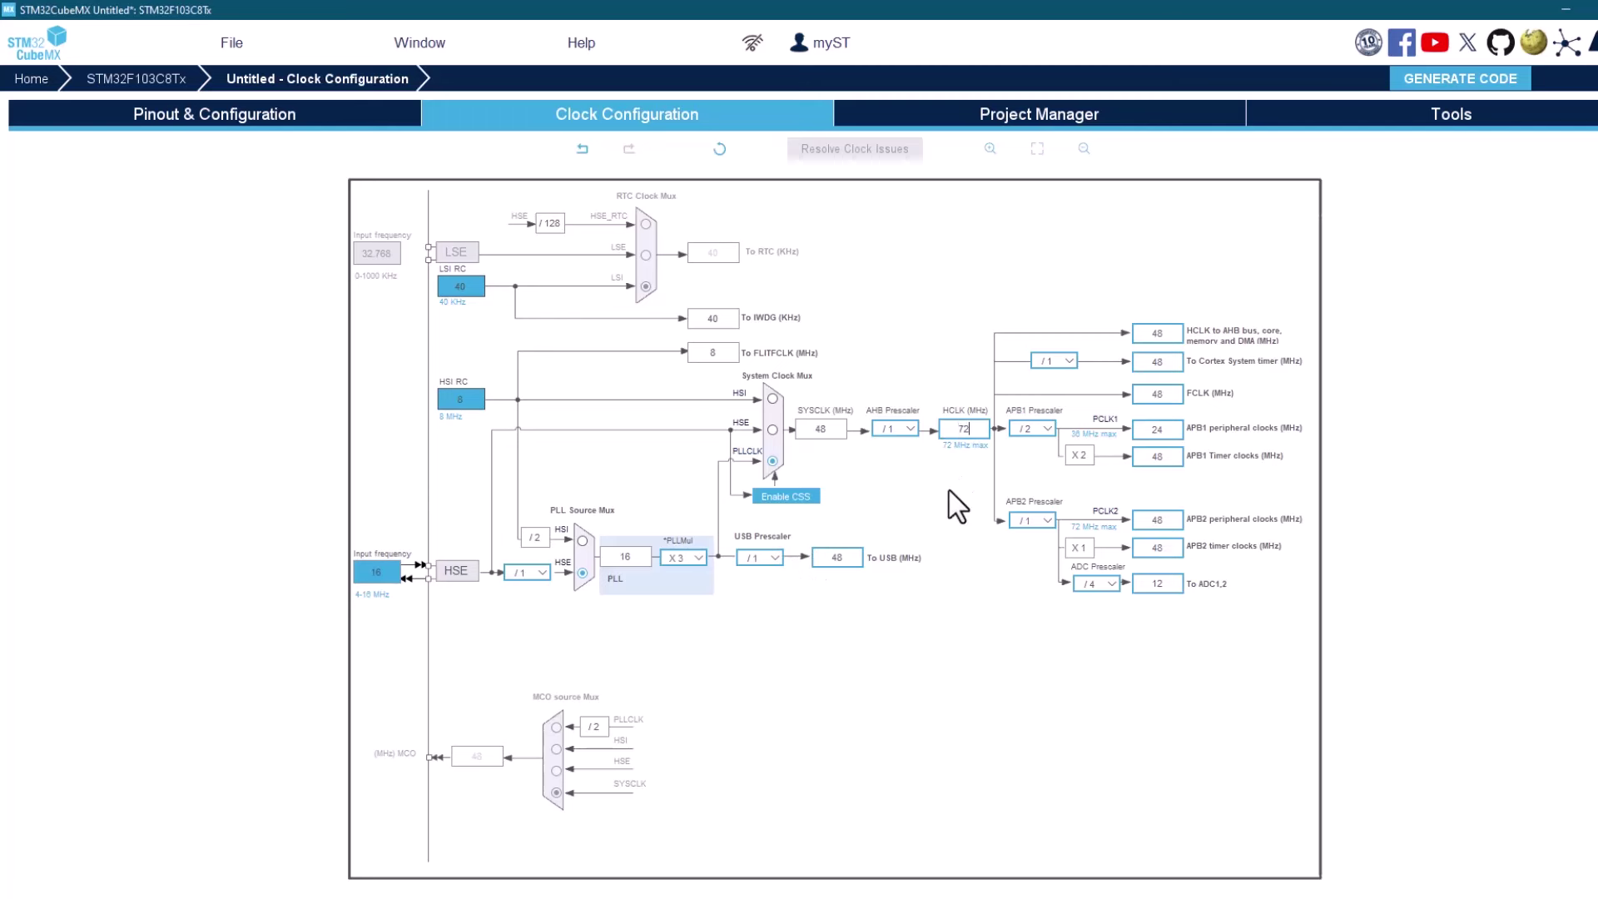
pyautogui.press('Return')
# Step: Try to set the USB clock frequency to 12 MHz
pyautogui.click(774, 587)
pyautogui.doubleClick(839, 564)
pyautogui.write('12')
pyautogui.press('Return')
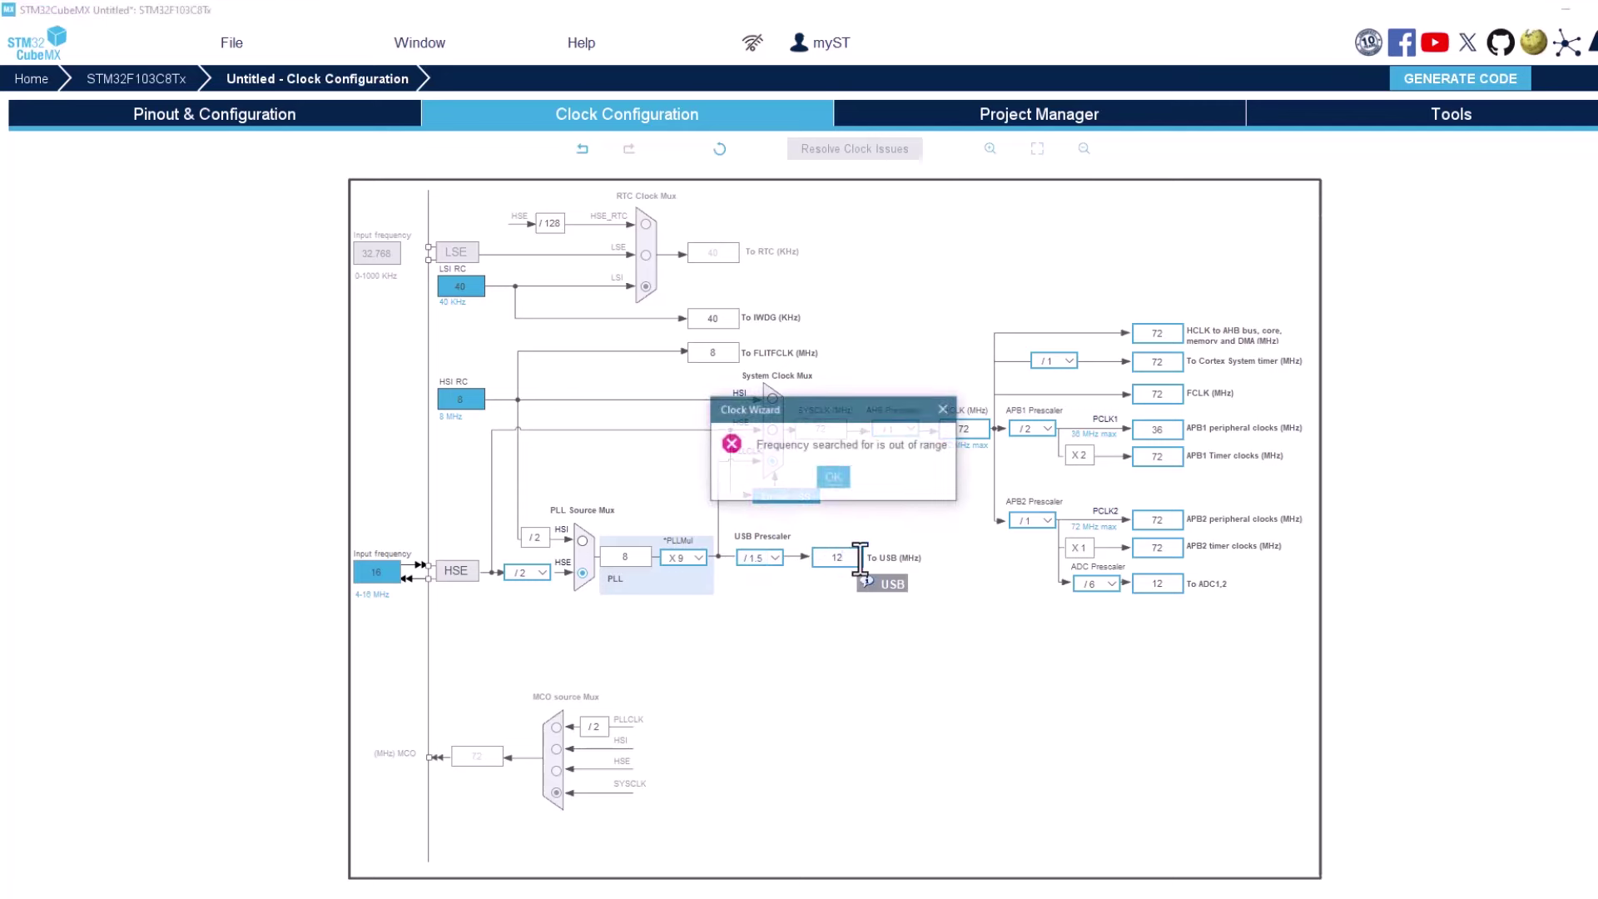
# Step: Try the ADC prescaler at /2 and set it back to /6
pyautogui.press('Return')
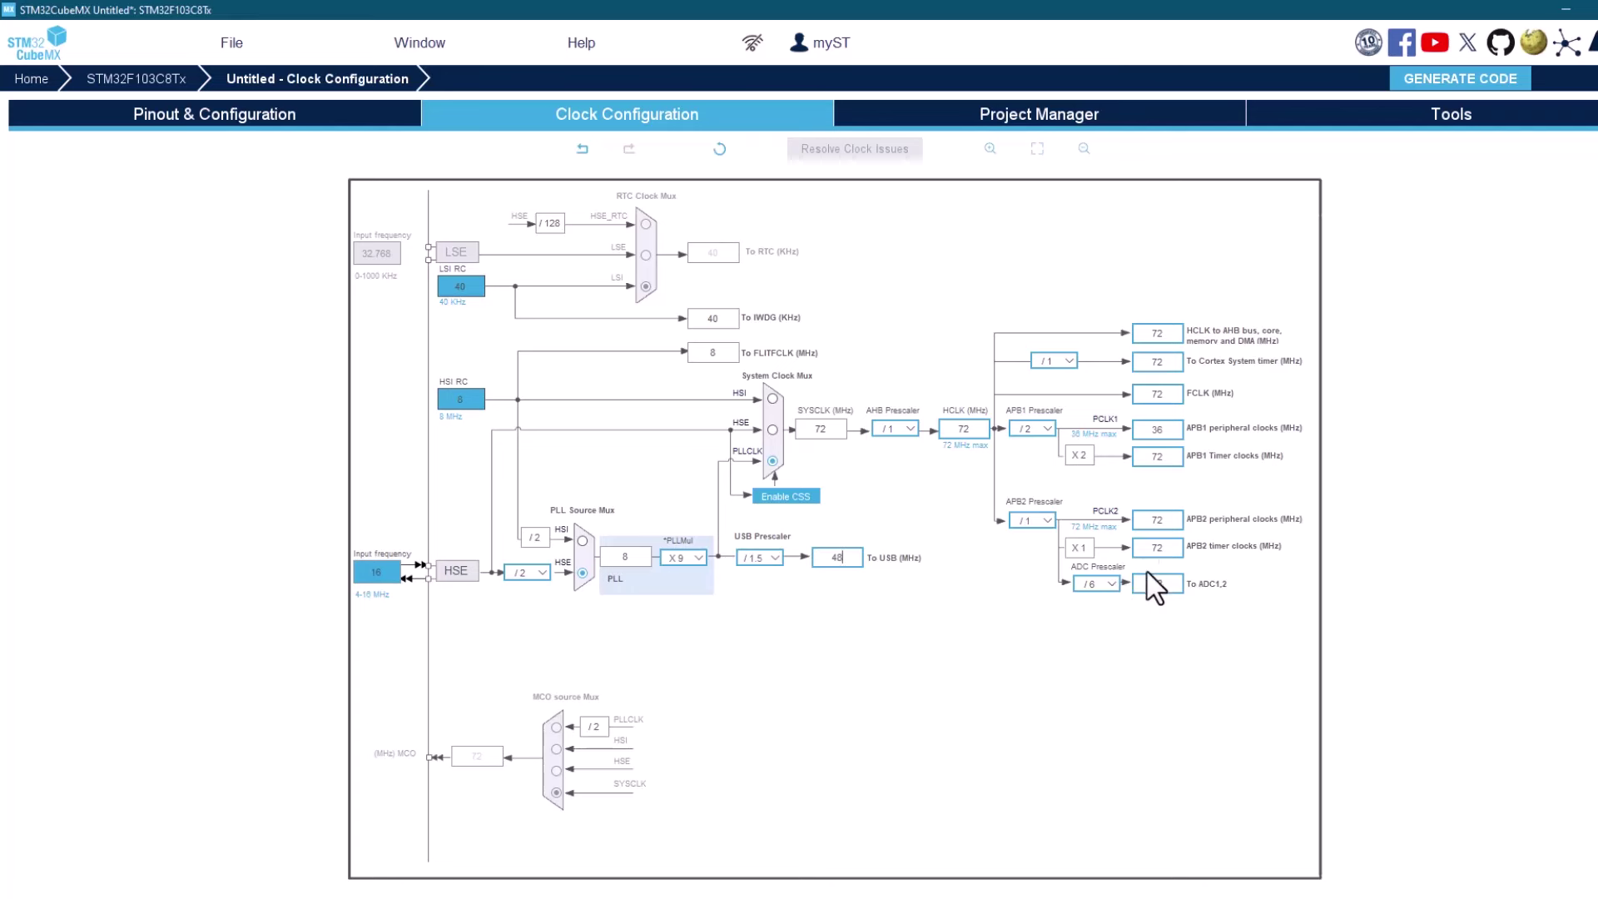
pyautogui.click(1112, 585)
pyautogui.click(1100, 601)
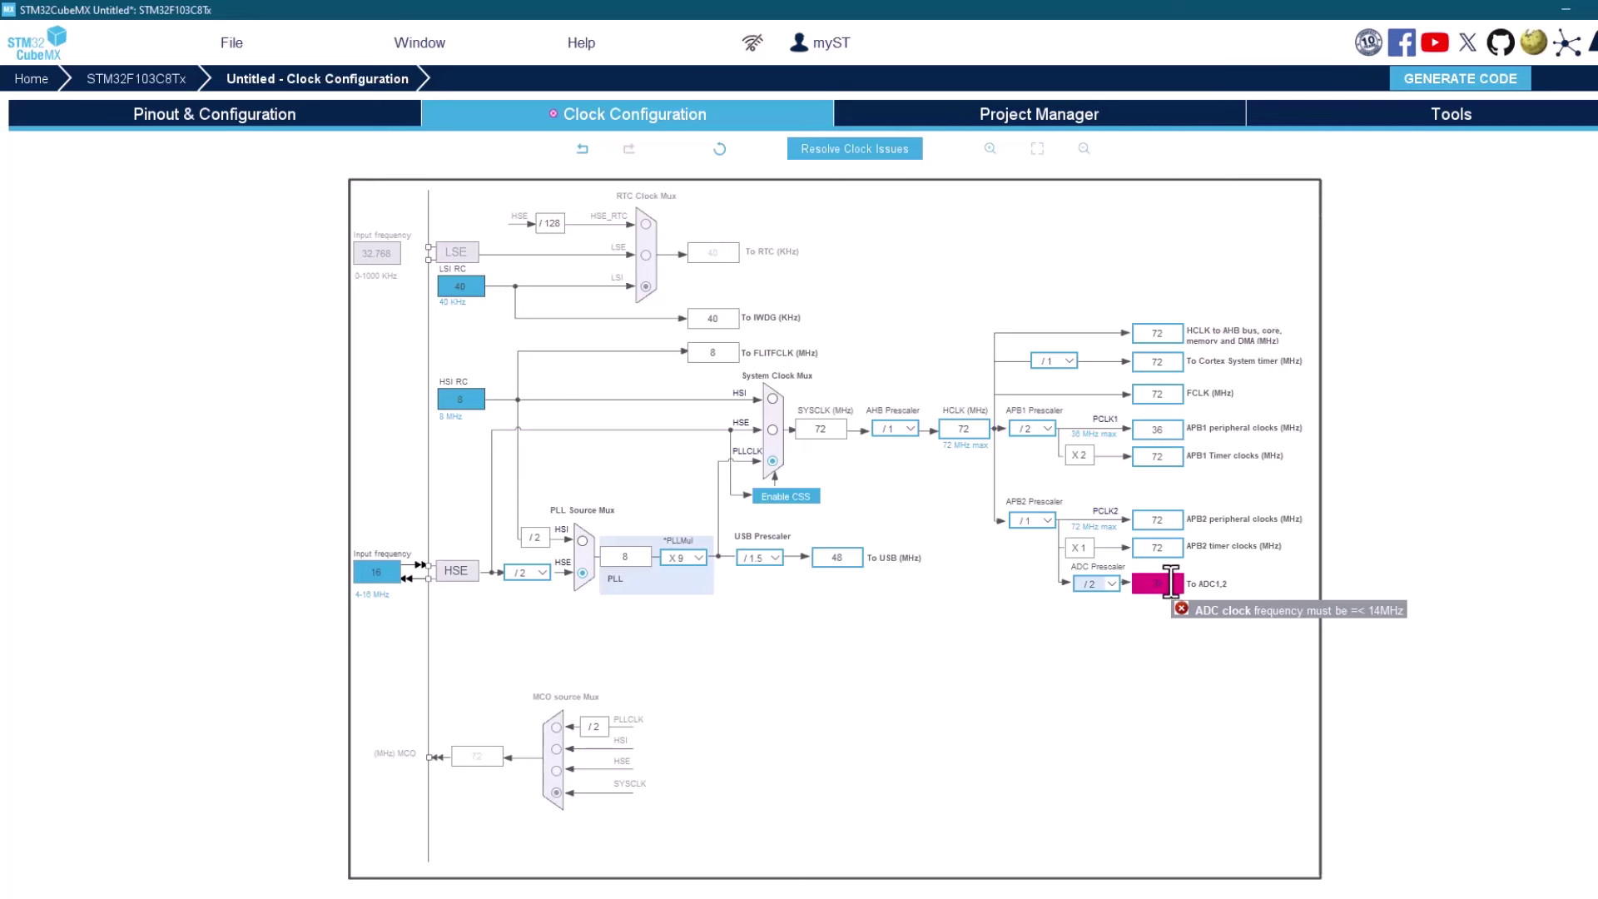
pyautogui.click(1110, 583)
pyautogui.click(1090, 628)
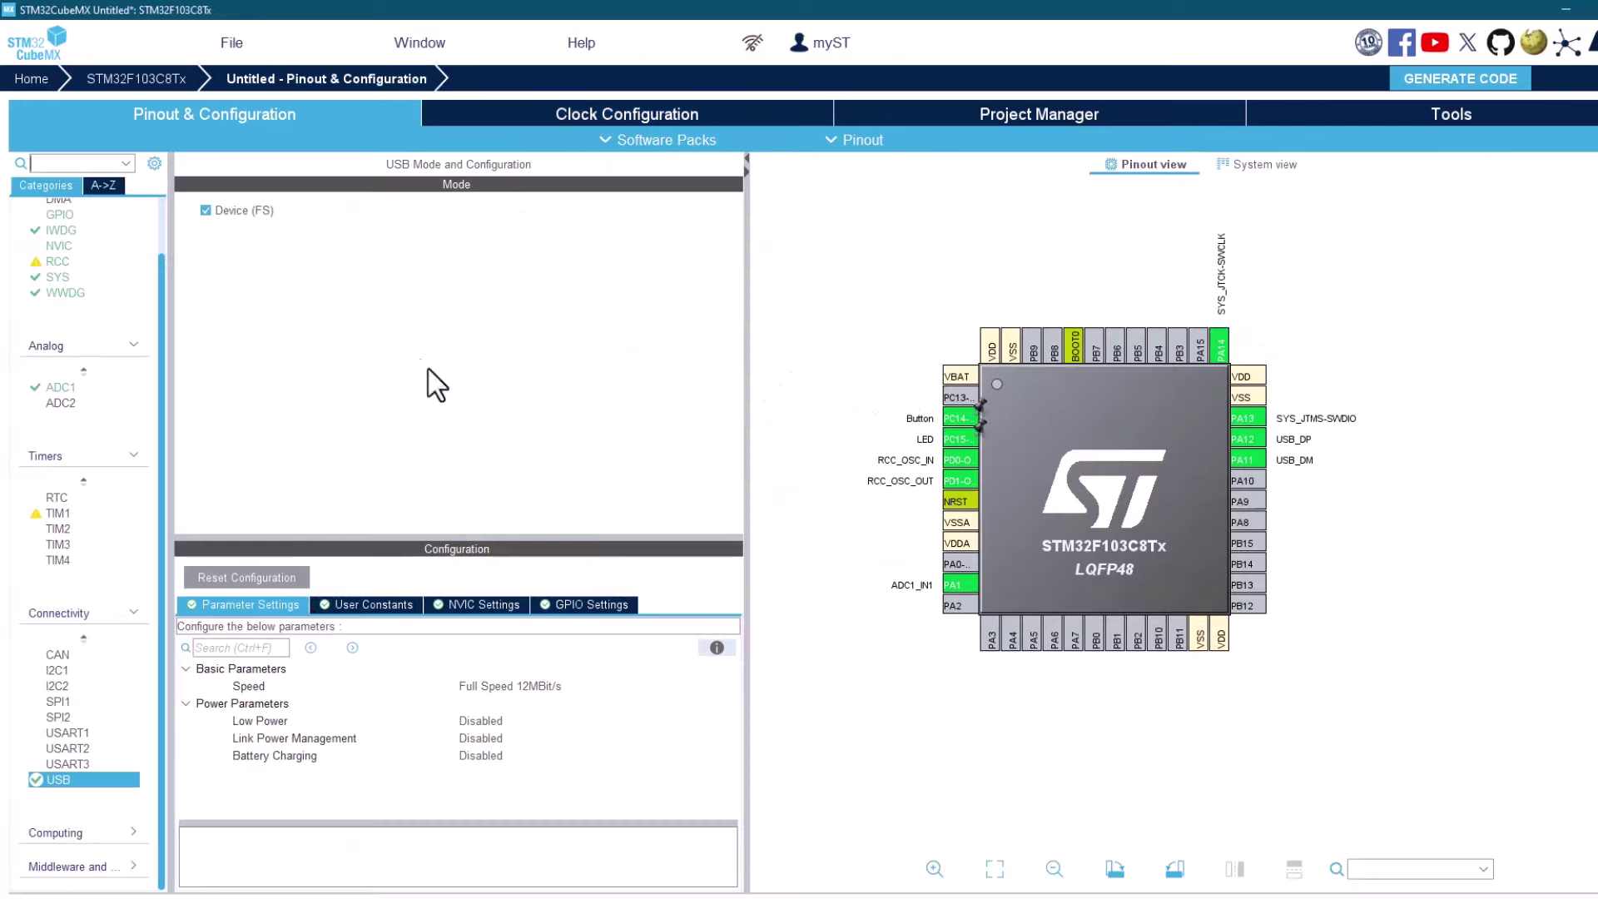
# Step: Look at the USB Low Power options and the contents of the Computing and Middleware categories
pyautogui.click(538, 726)
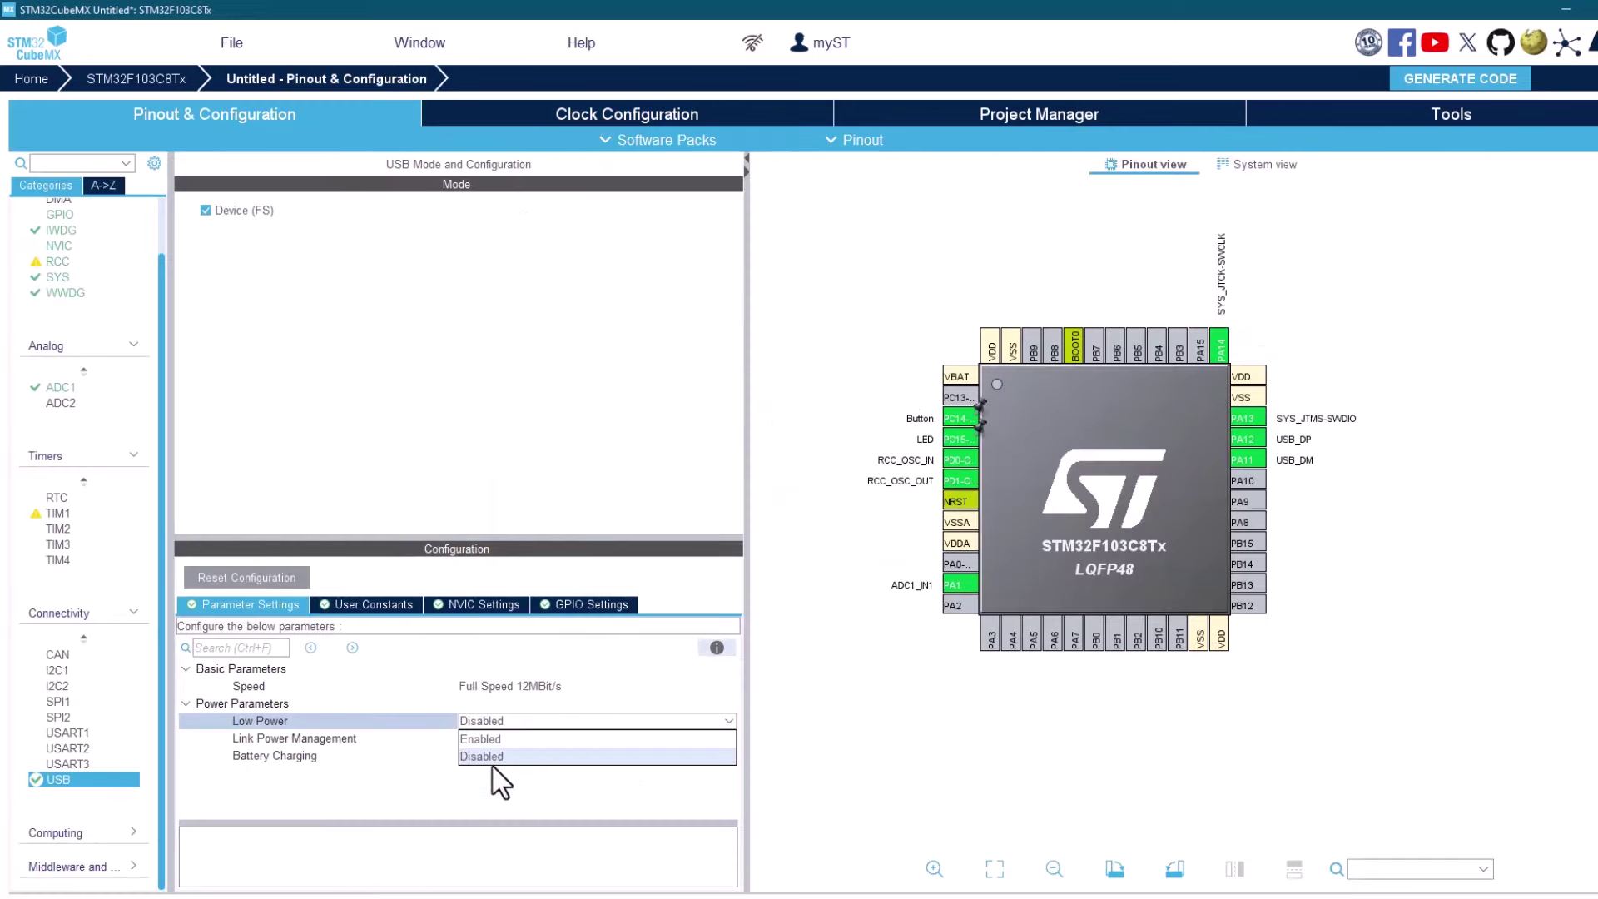
pyautogui.click(366, 755)
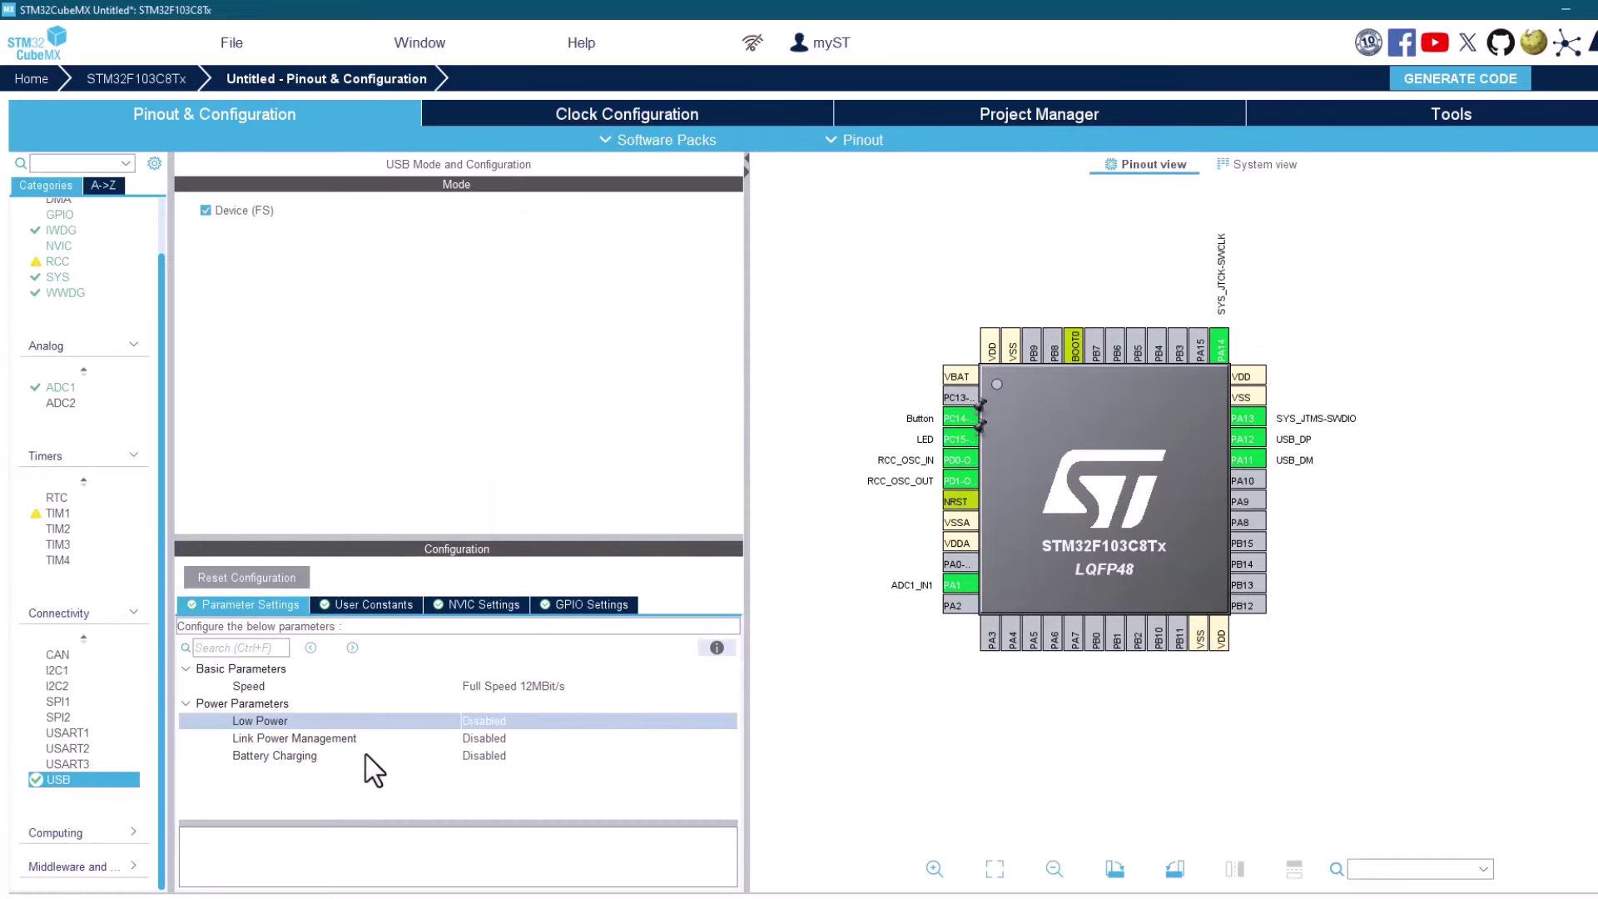
pyautogui.click(73, 837)
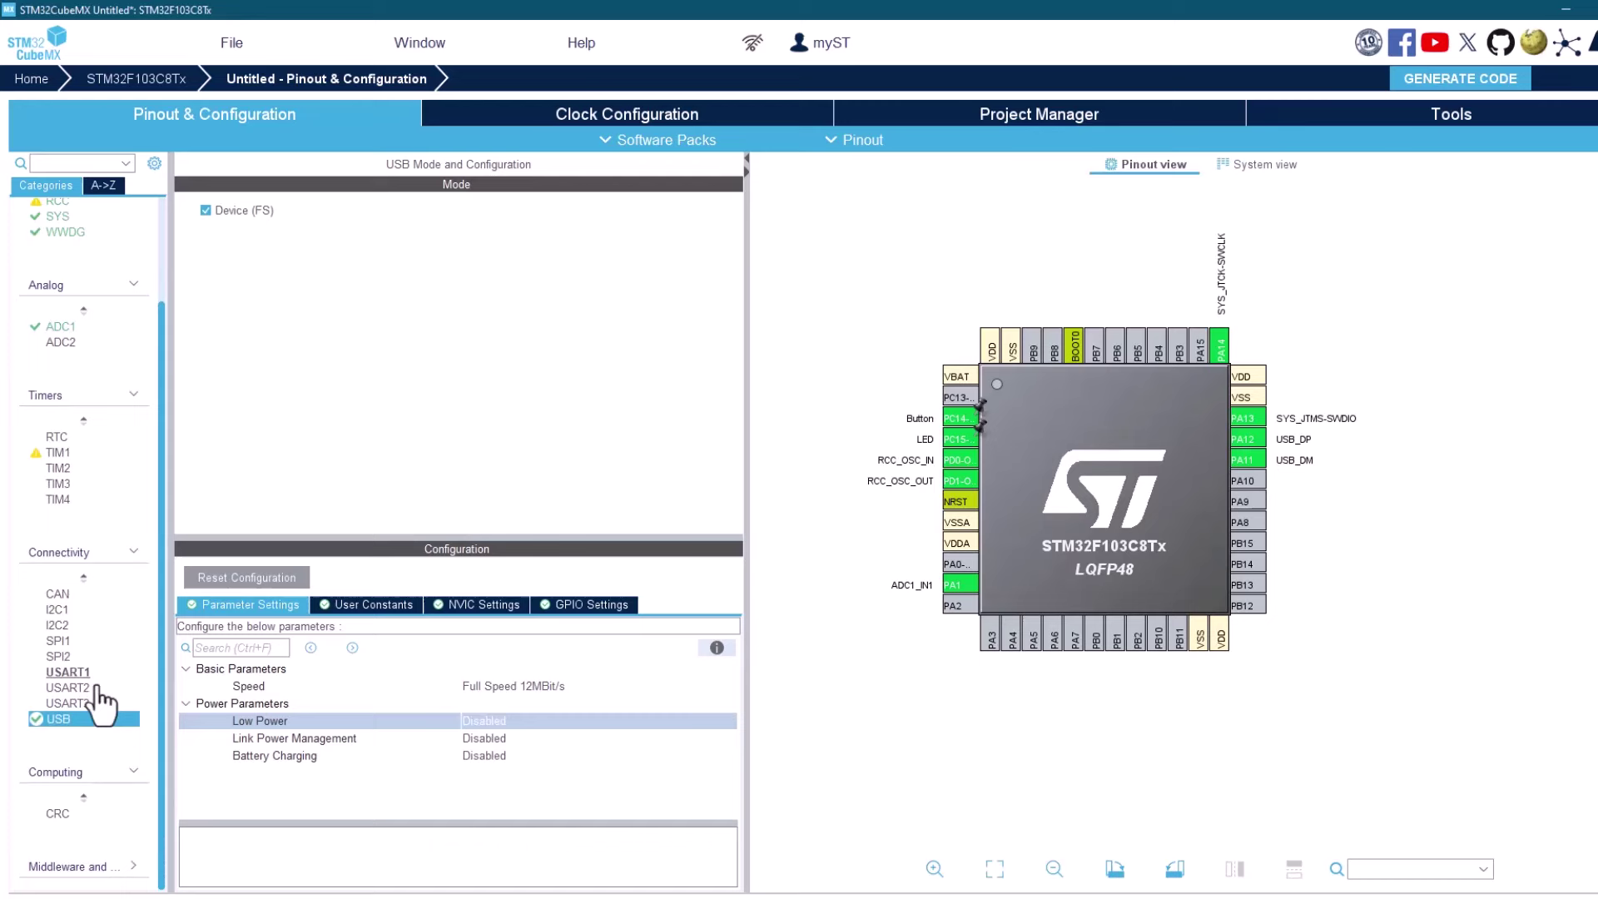
pyautogui.click(51, 867)
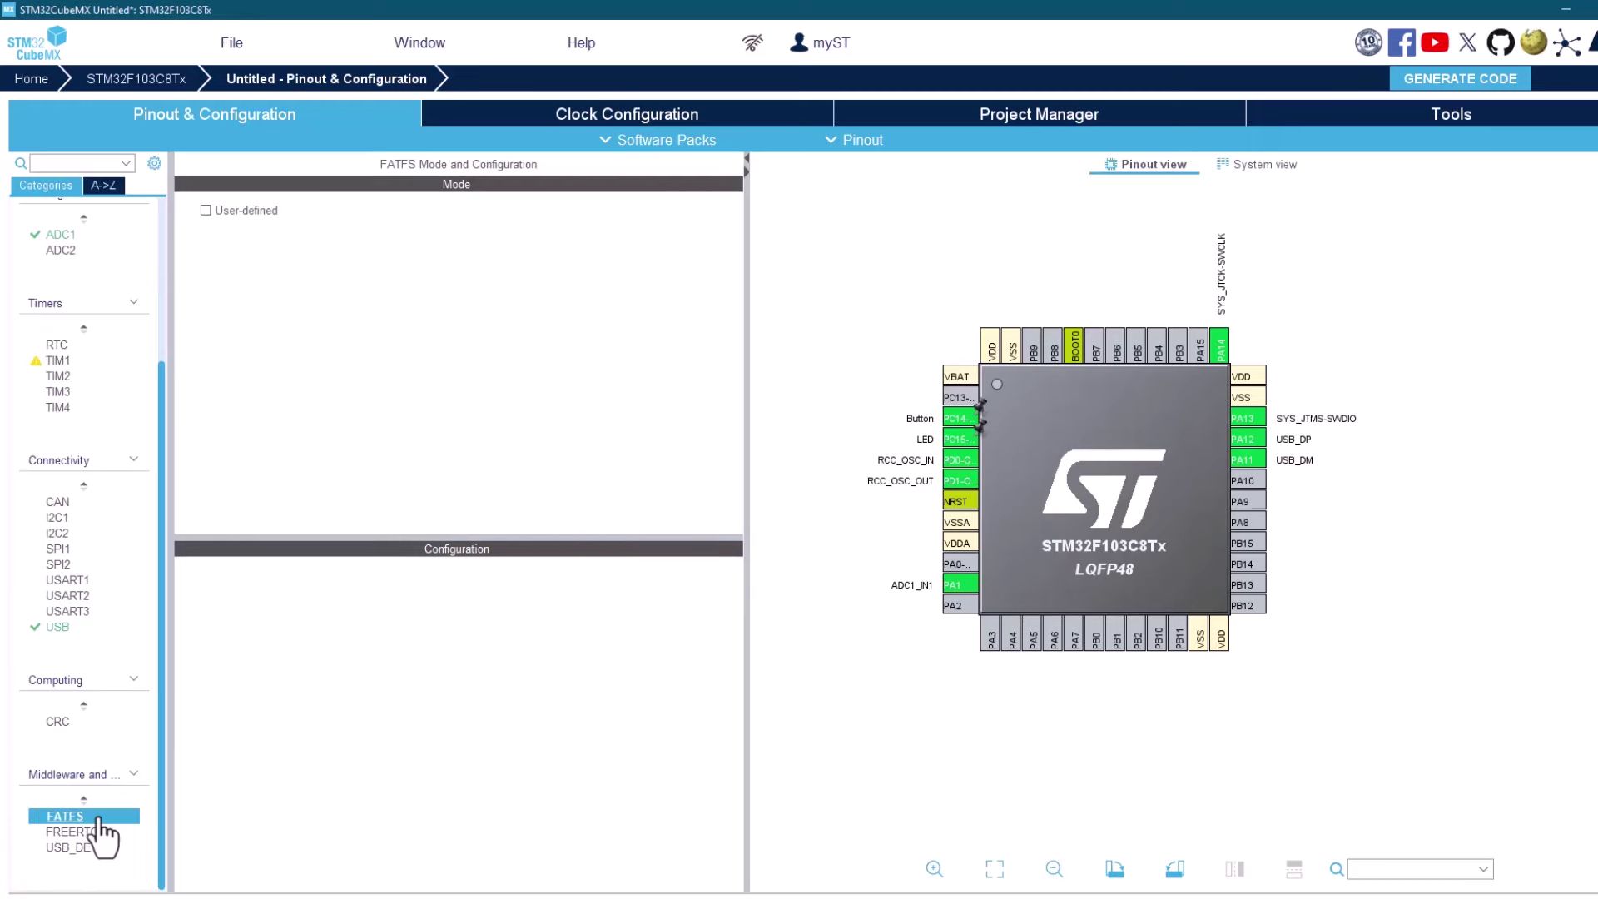
# Step: Set the USB_DEVICE middleware's Class For FS IP to Audio Device Class
pyautogui.click(95, 848)
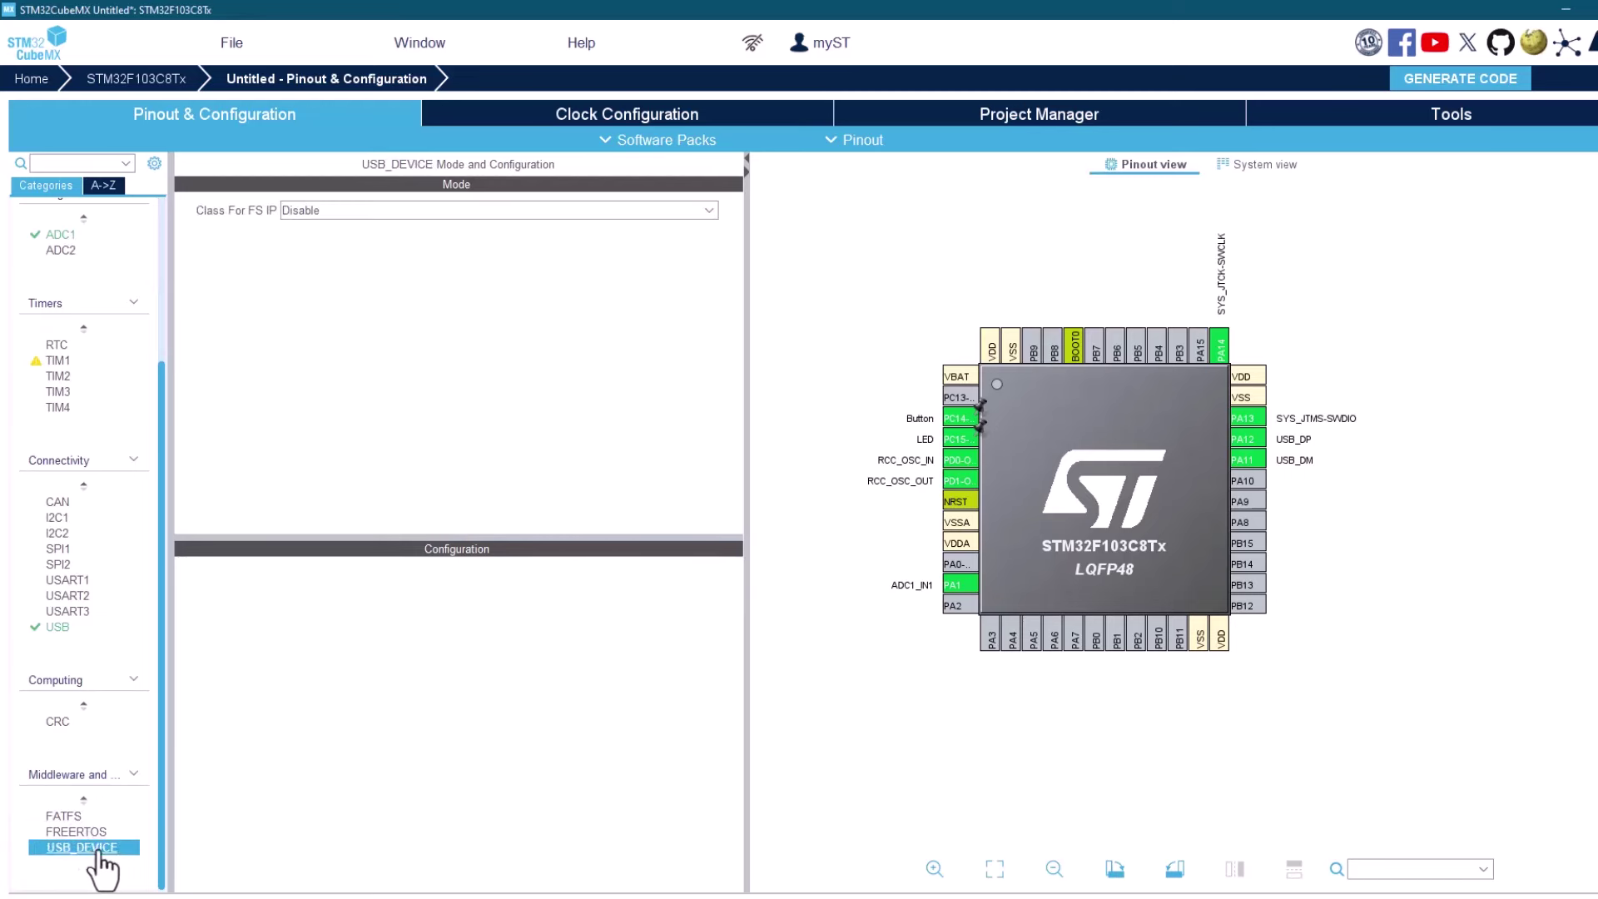
pyautogui.click(356, 213)
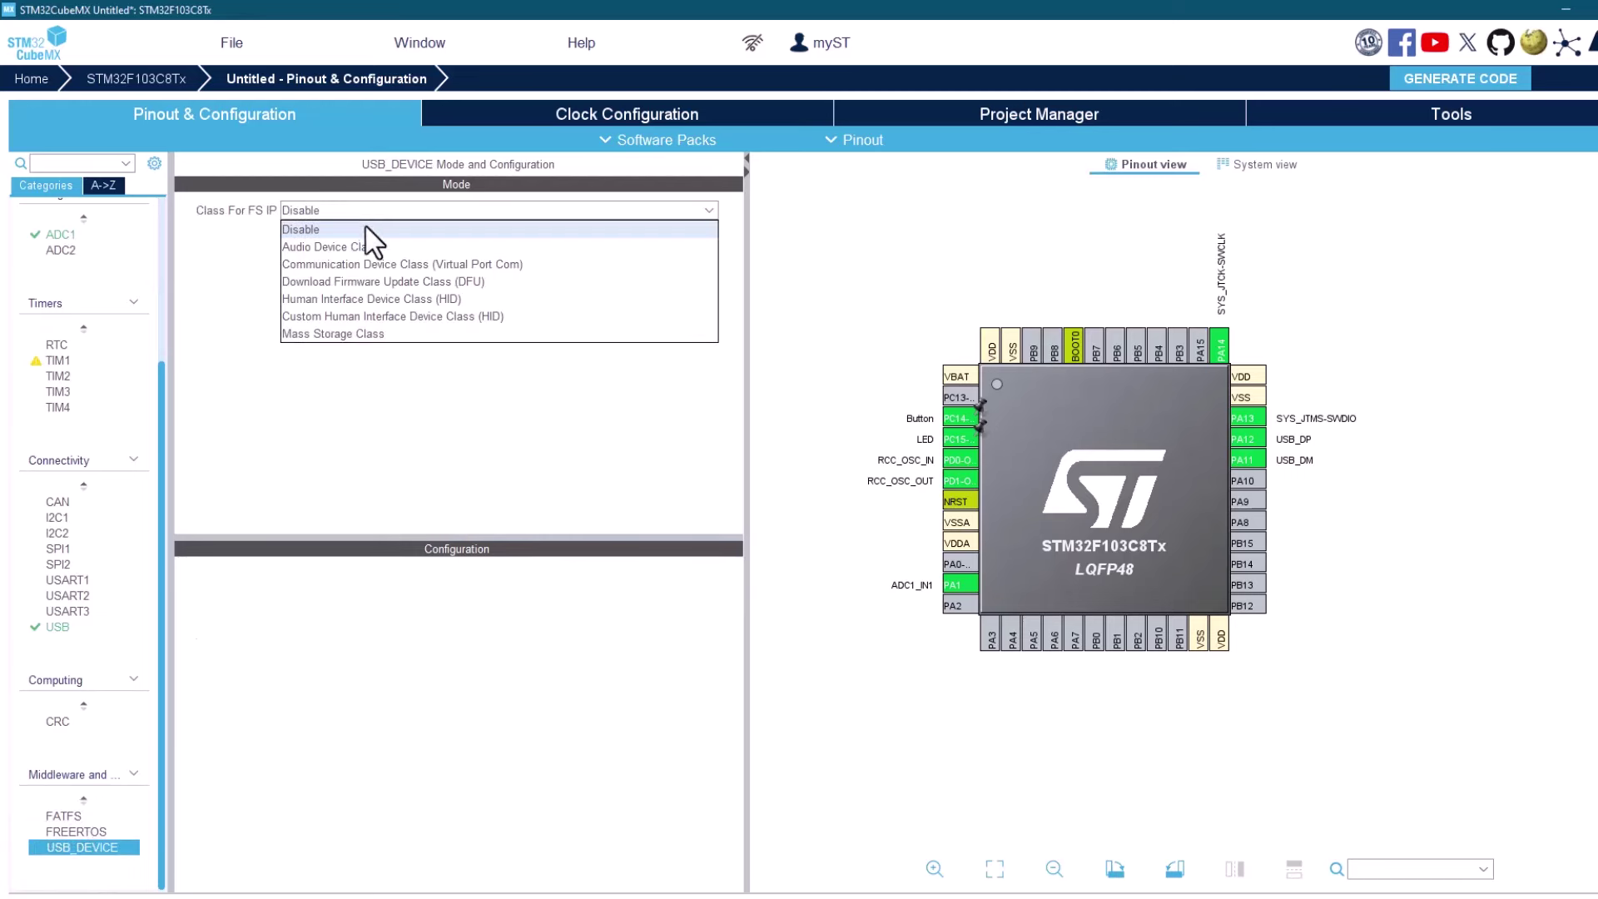
pyautogui.click(388, 248)
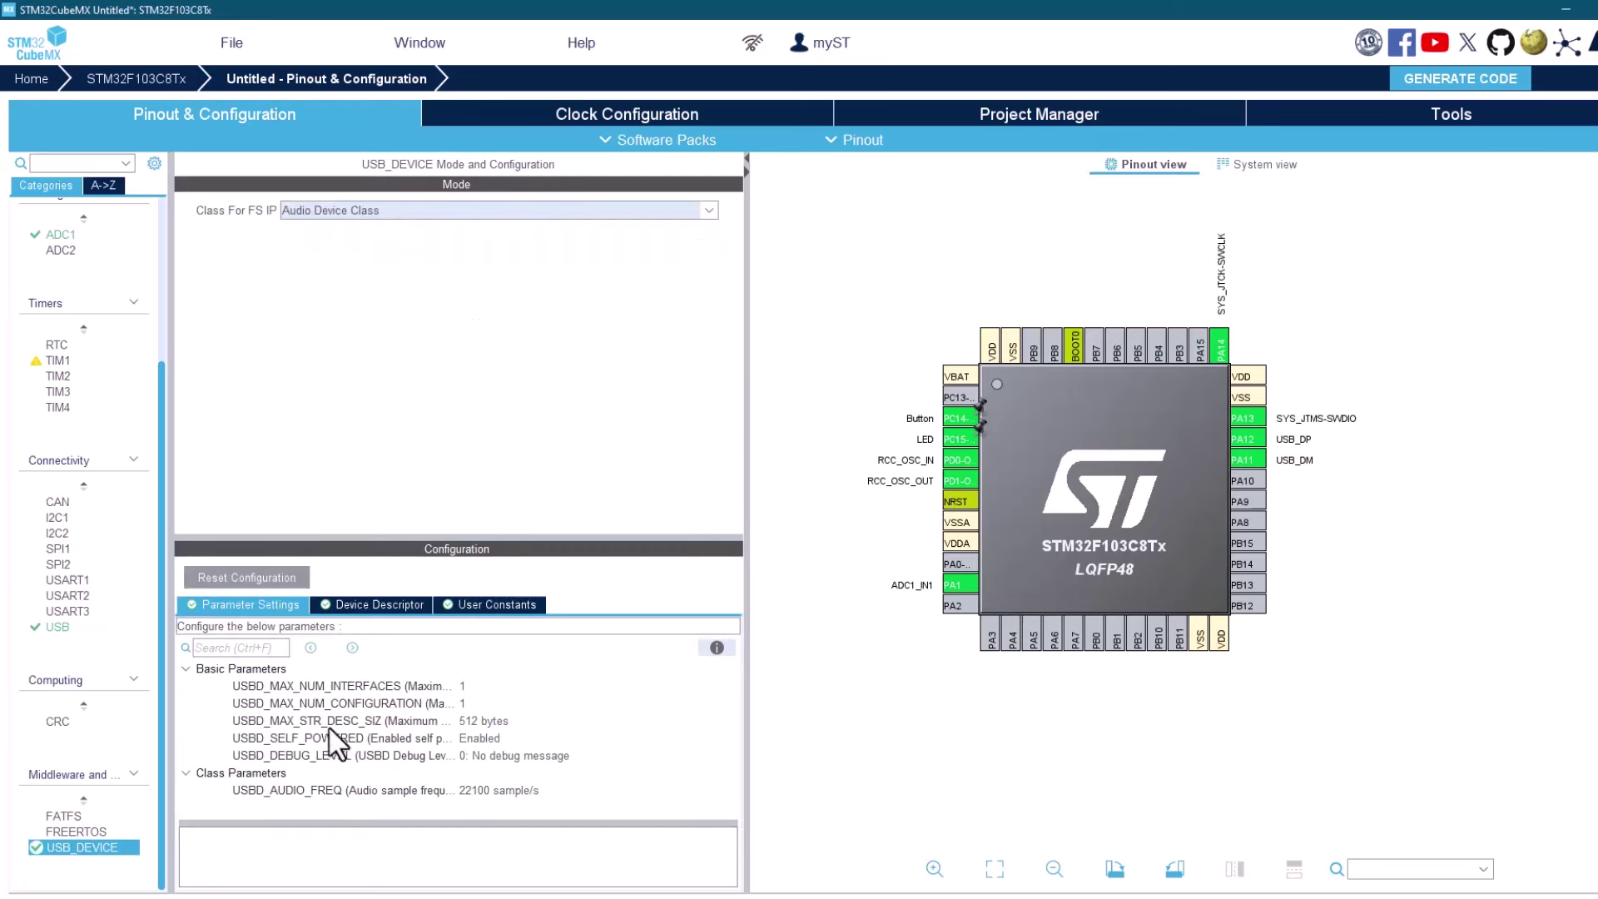
# Step: Enable channel IN6 on ADC2 and look through its parameter settings
pyautogui.scroll(3, 89, 653)
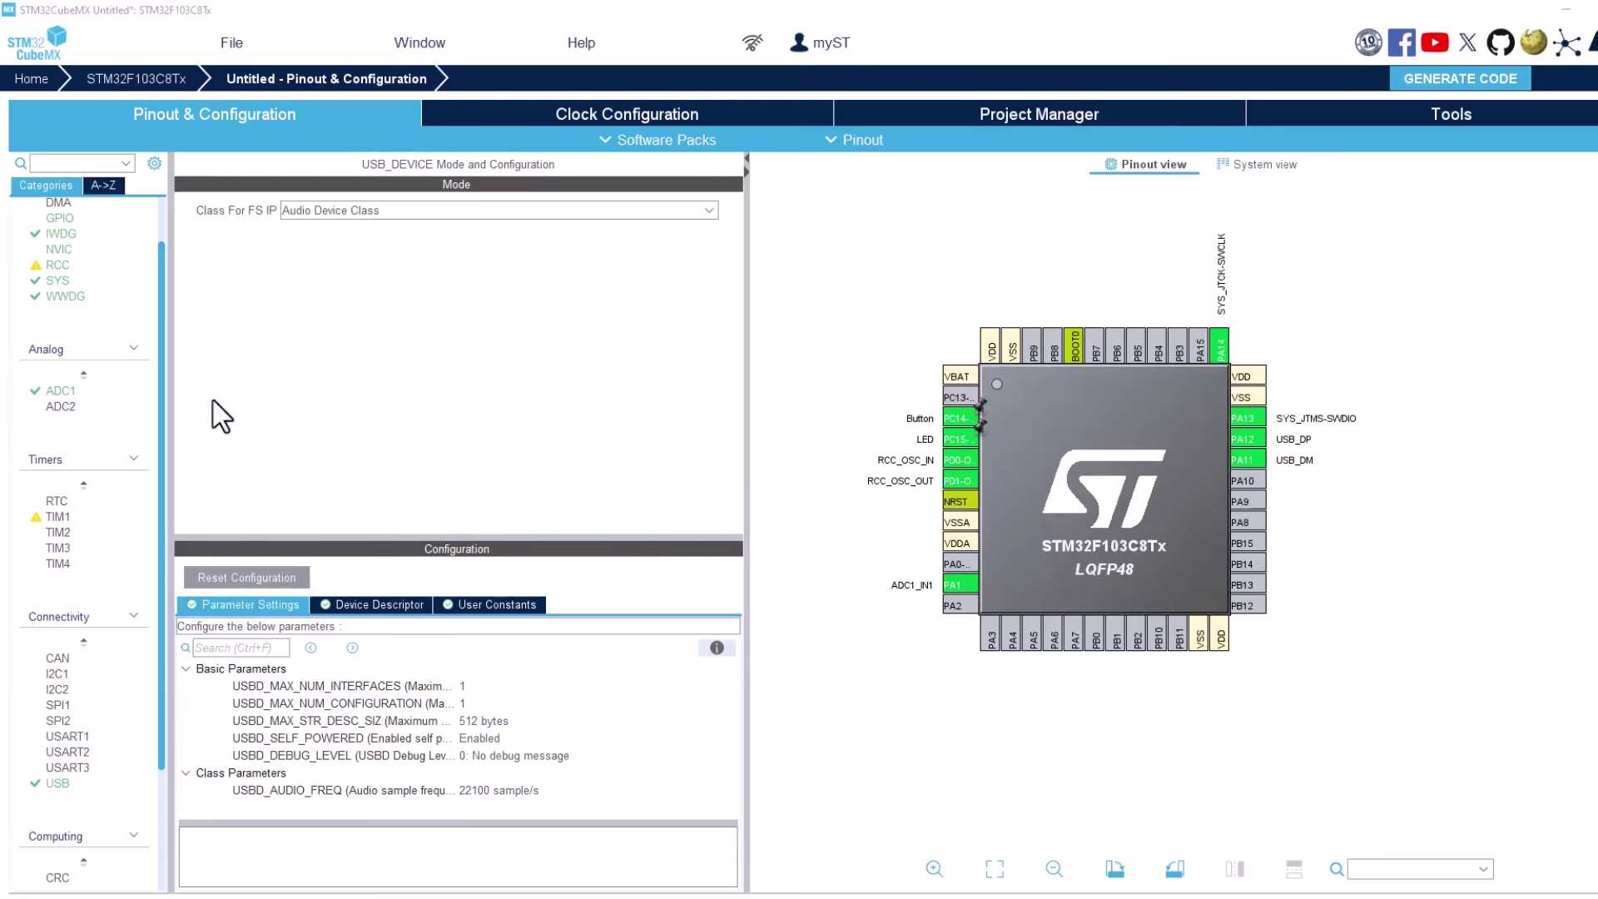
pyautogui.click(61, 219)
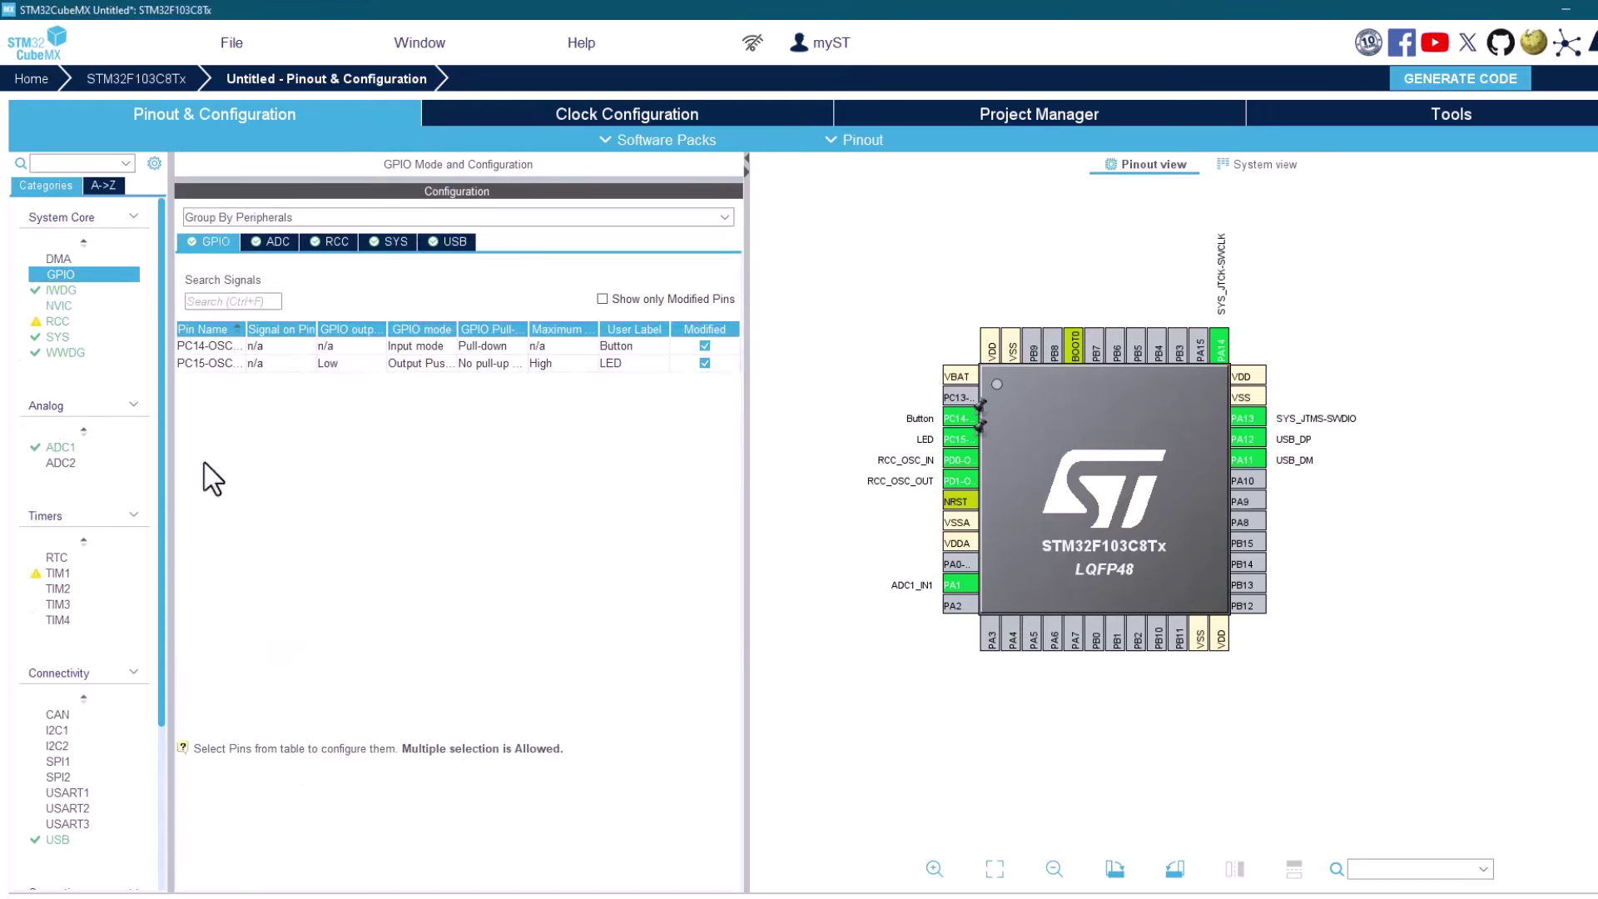
pyautogui.click(57, 463)
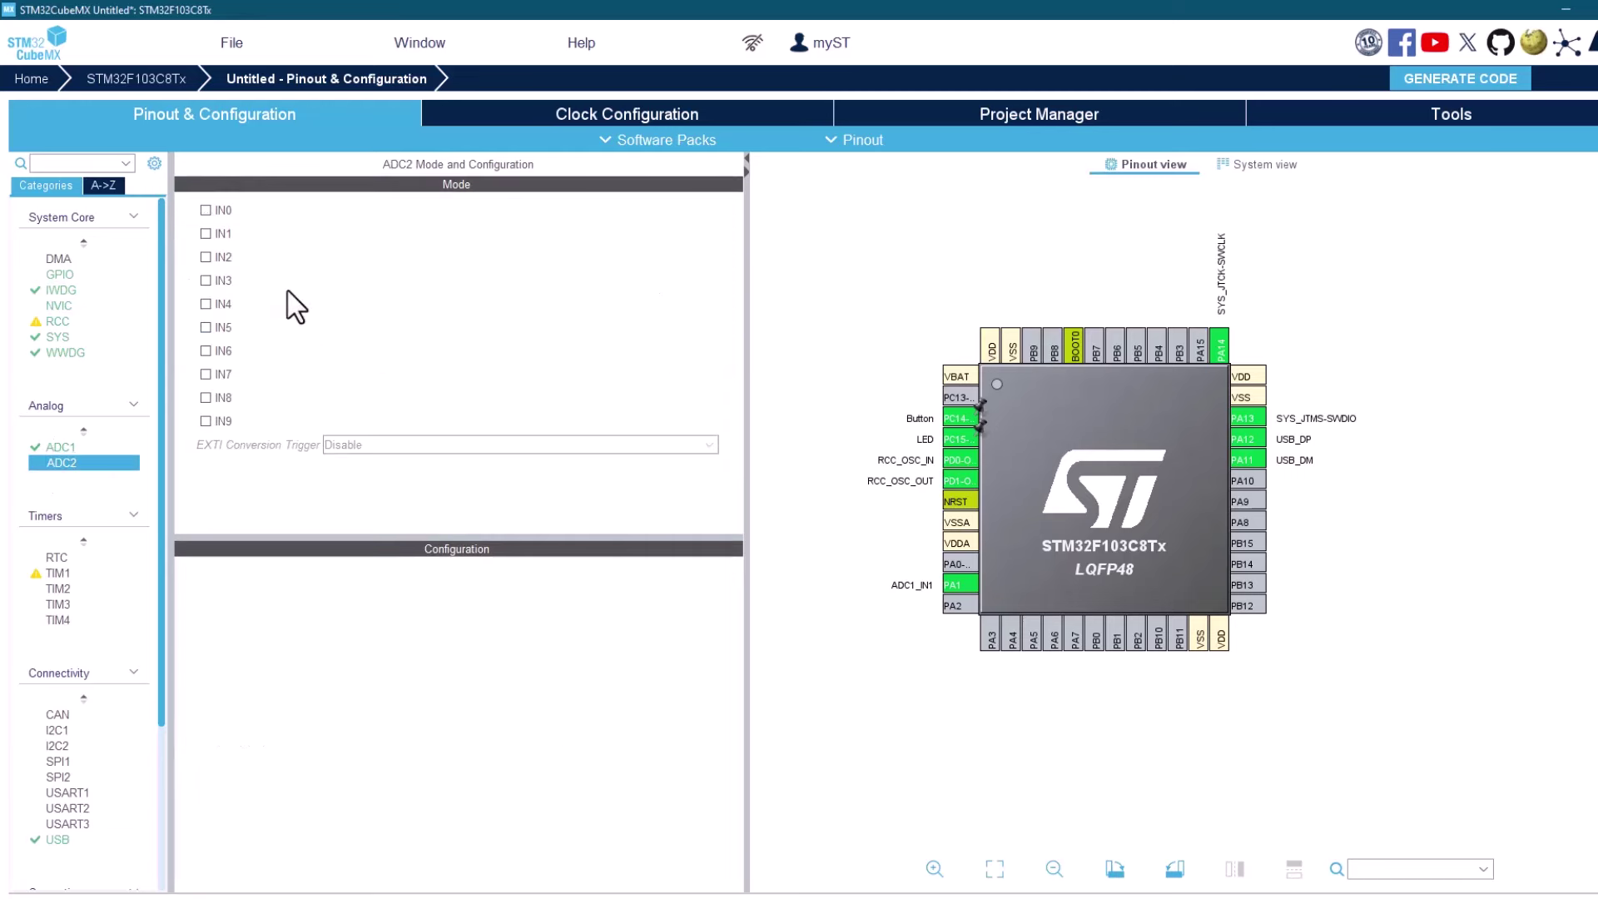
pyautogui.click(205, 350)
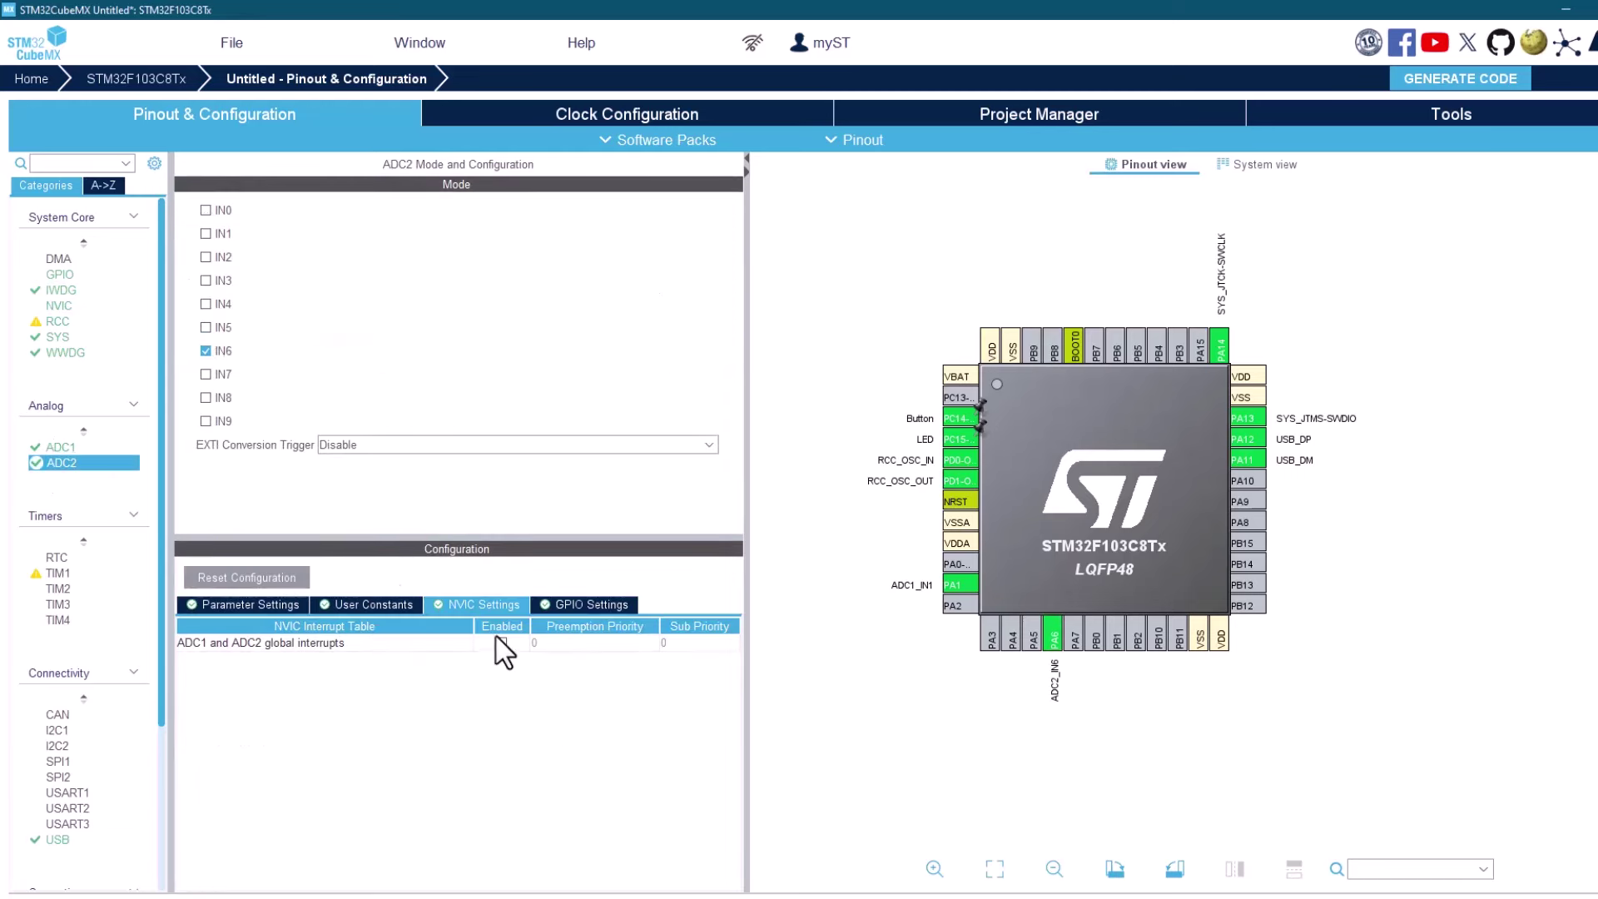
pyautogui.click(260, 604)
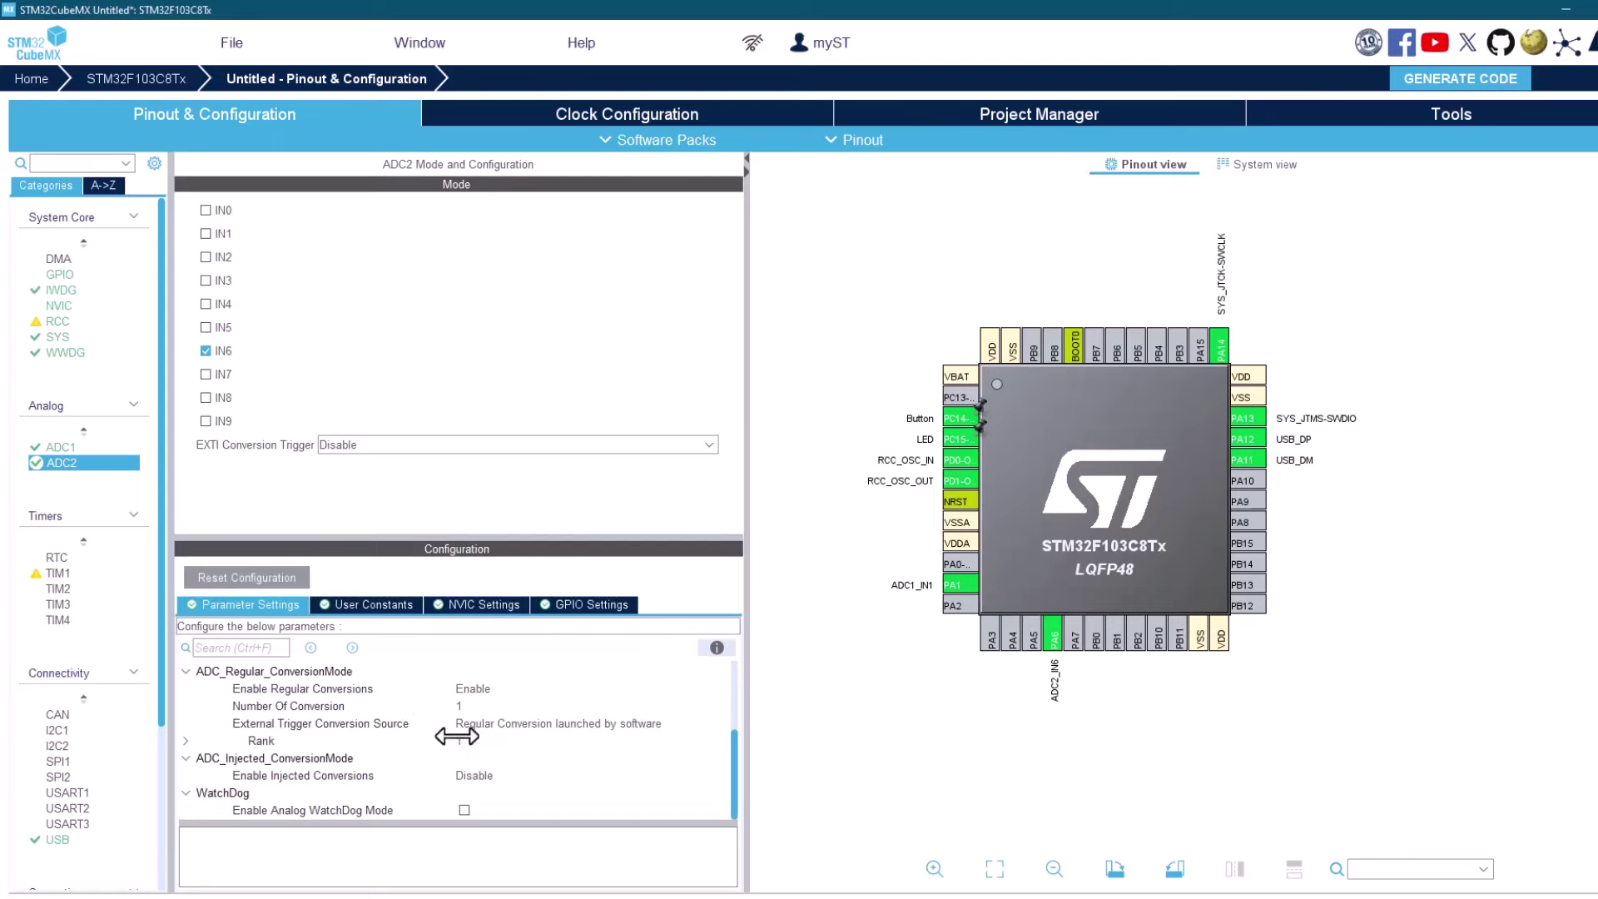
pyautogui.scroll(3, 528, 769)
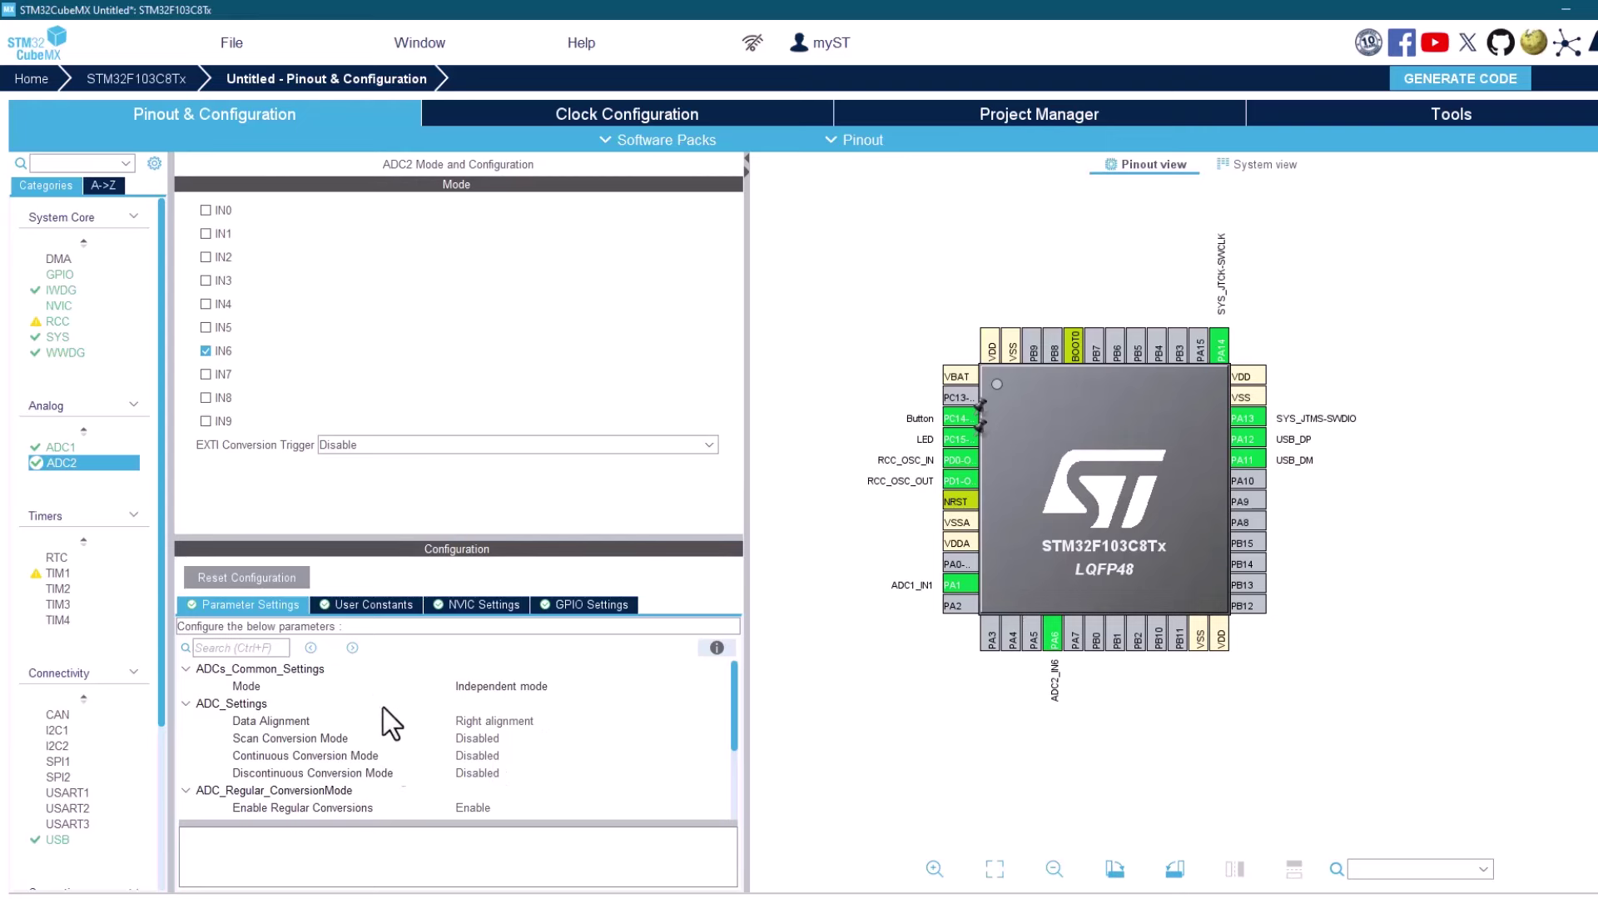
# Step: Examine the GPIO settings of the PC14 button pin, including its pull-up/pull-down options and user label
pyautogui.click(59, 276)
pyautogui.click(213, 350)
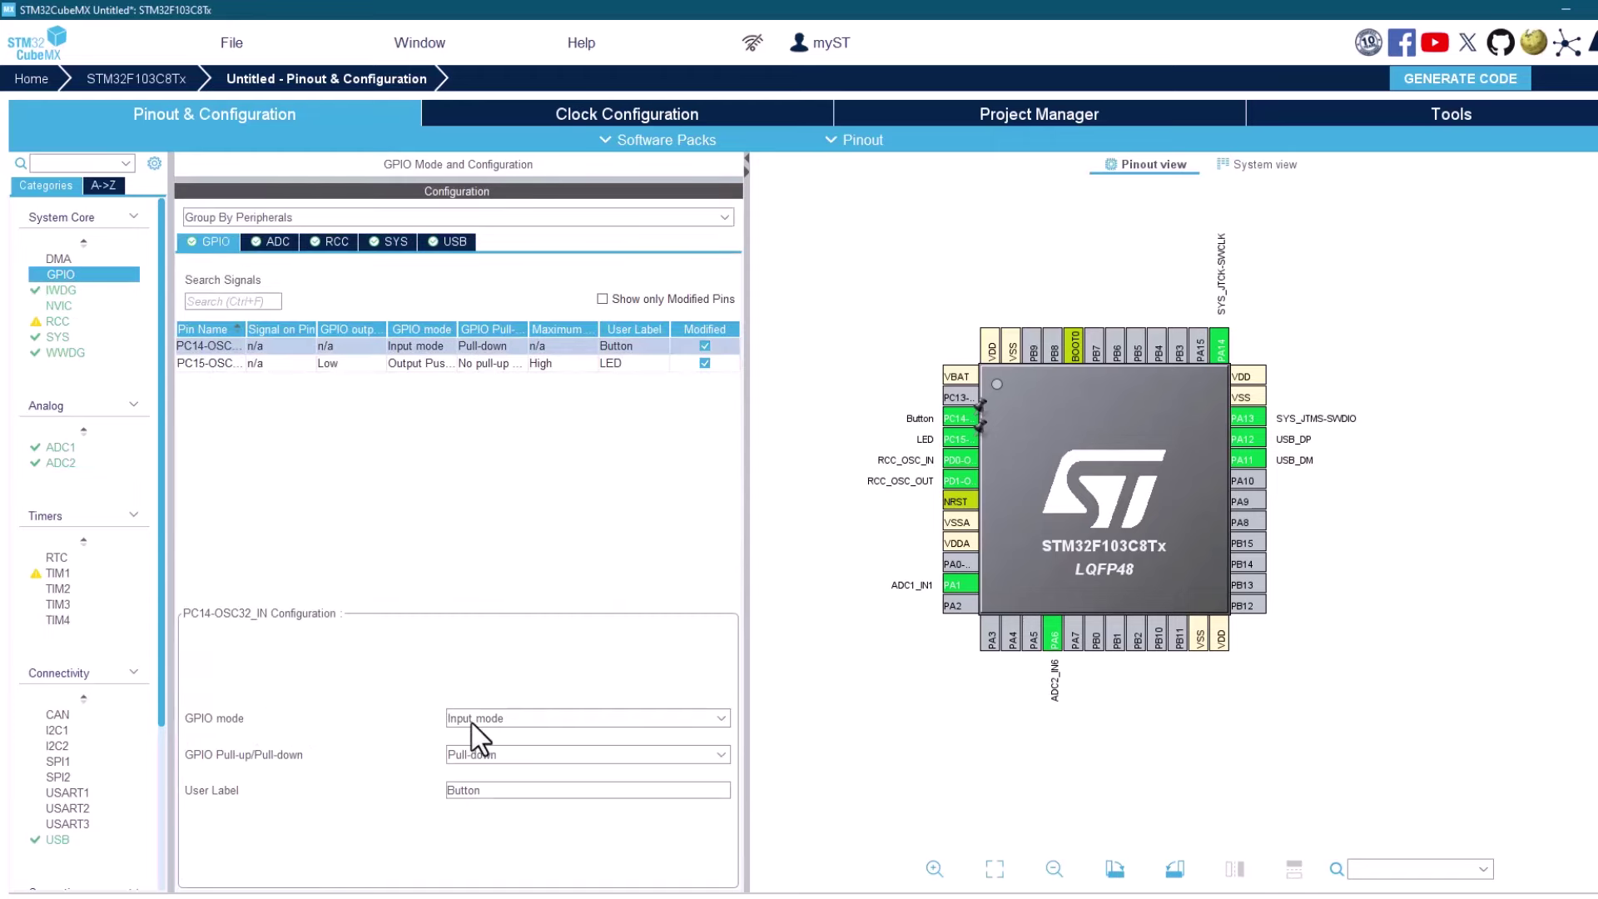
pyautogui.click(510, 756)
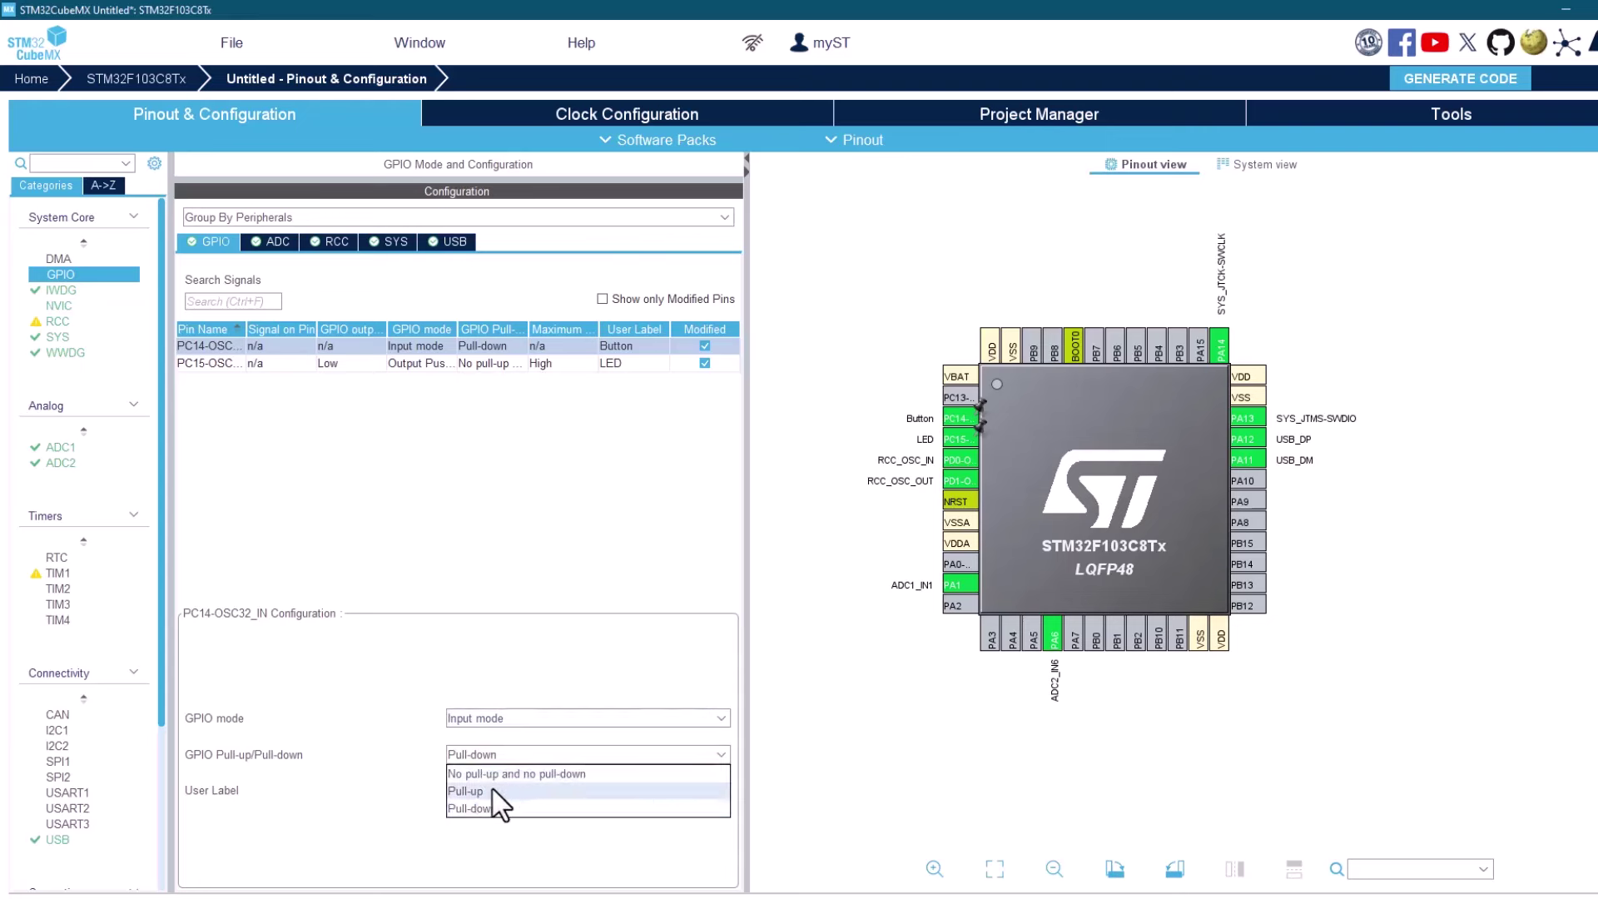
pyautogui.click(367, 842)
pyautogui.moveTo(492, 784); pyautogui.dragTo(396, 781)
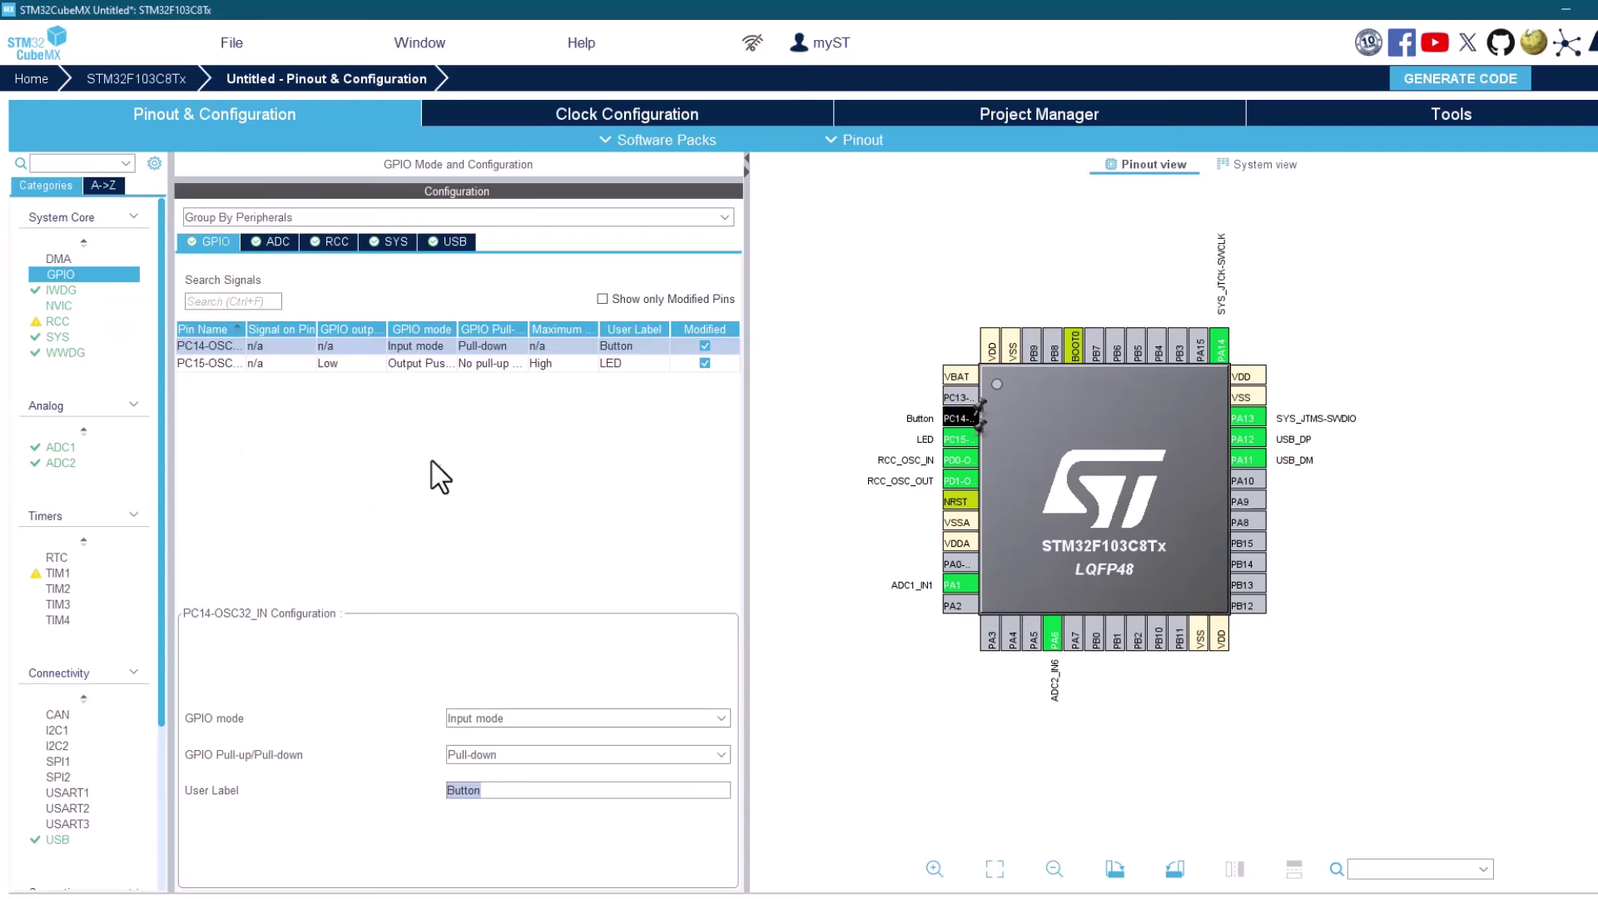
# Step: Name the project cubeMX in the project settings and check its location
pyautogui.click(638, 114)
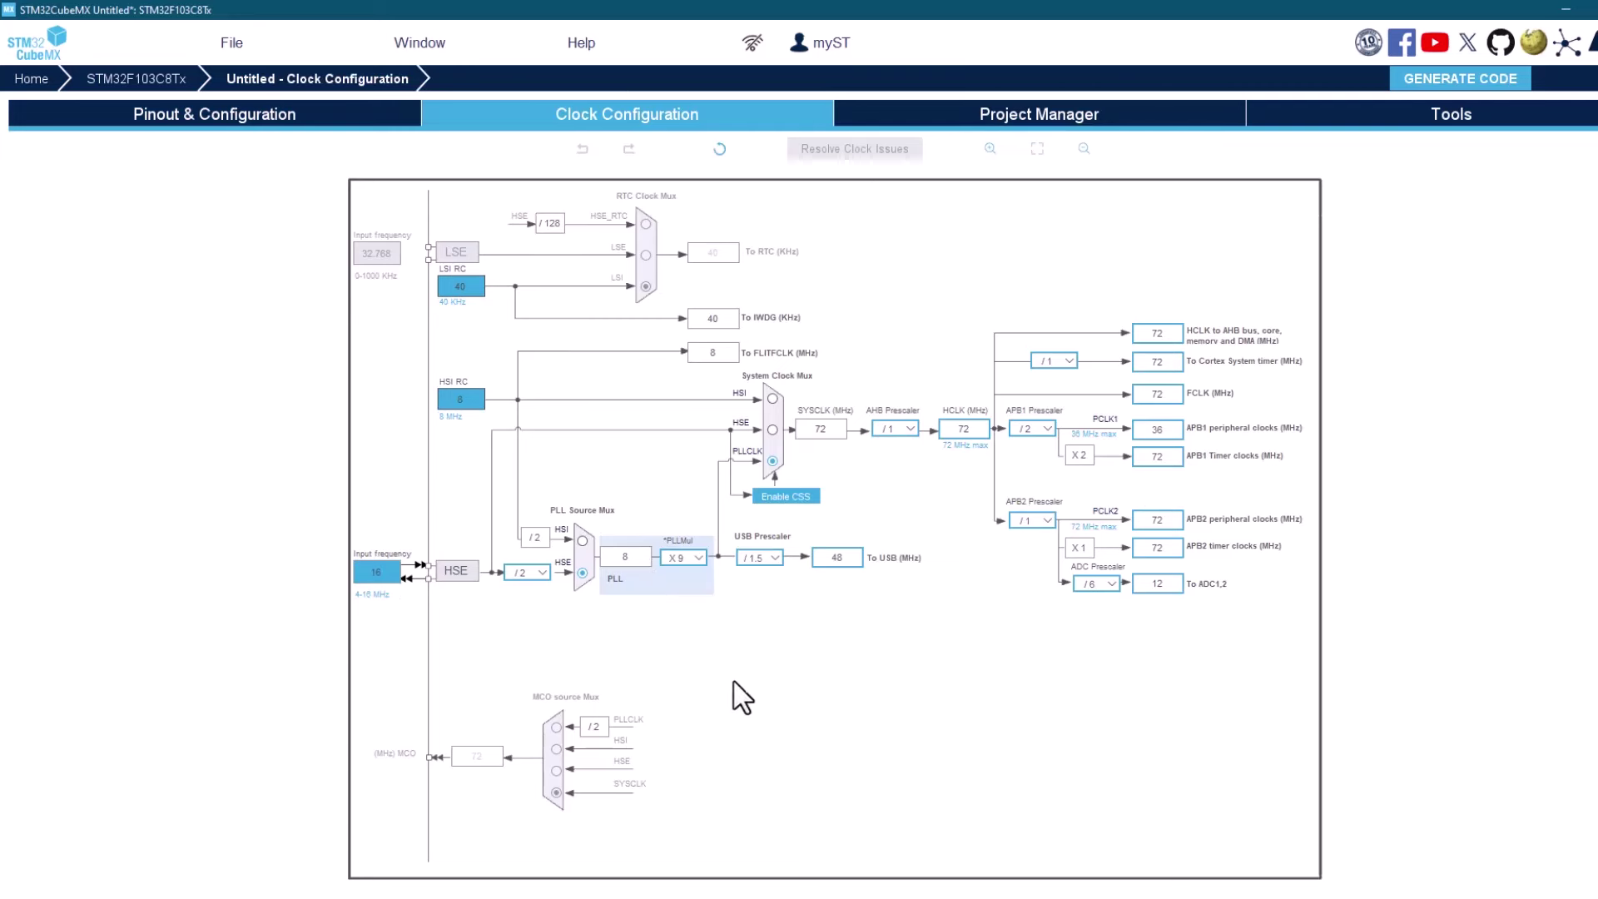
pyautogui.click(1054, 122)
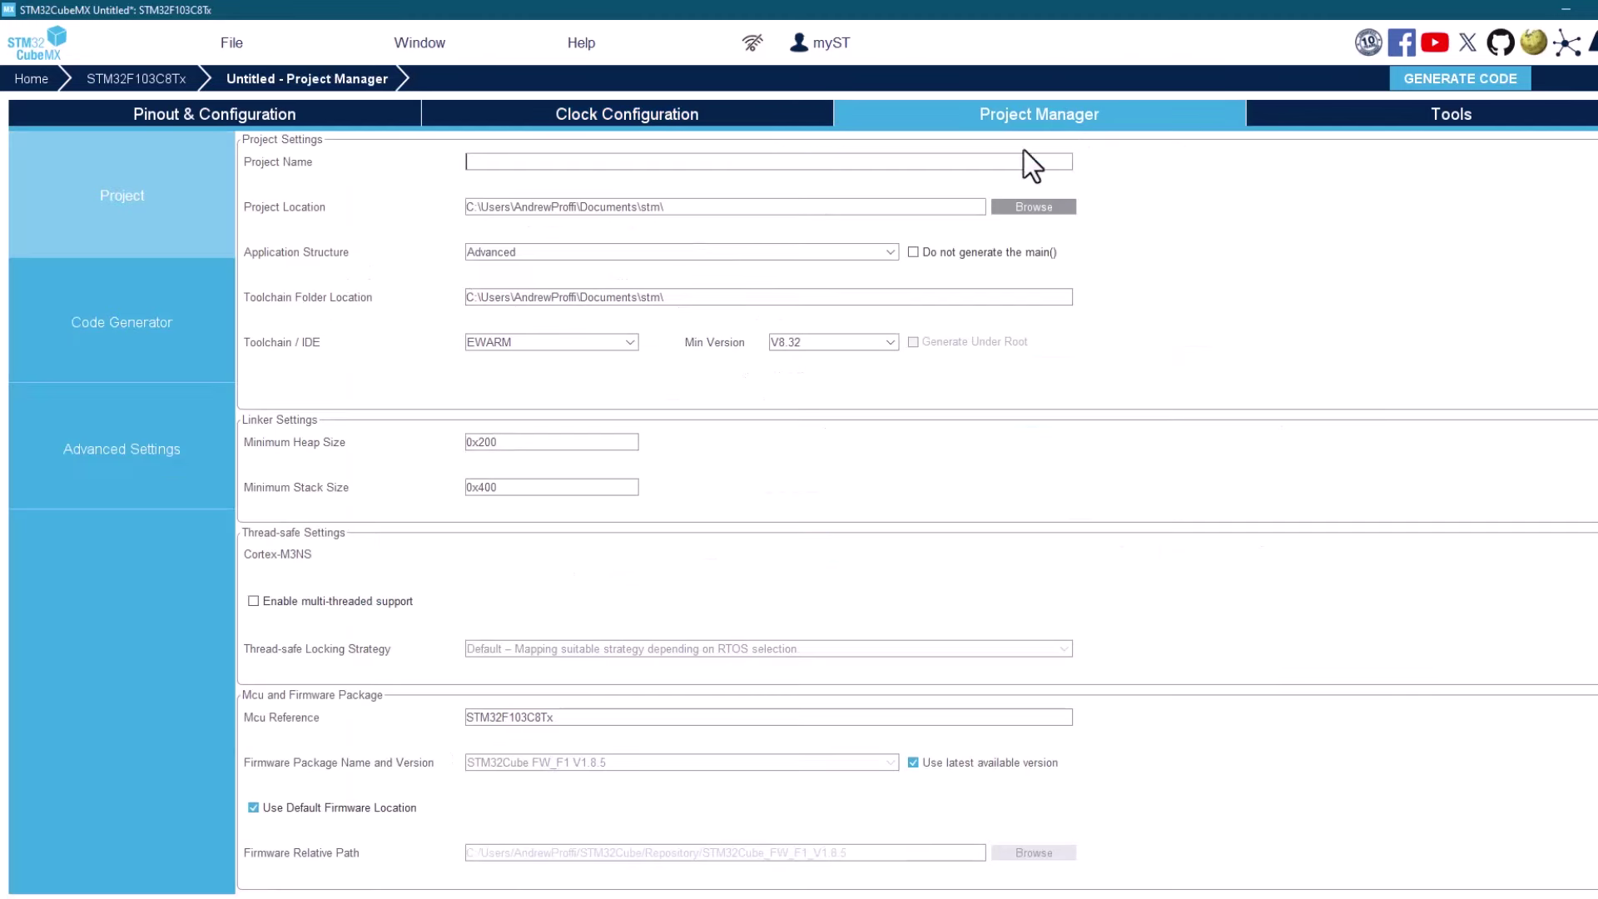
pyautogui.click(535, 163)
pyautogui.write('cubeMX')
pyautogui.moveTo(521, 161); pyautogui.dragTo(408, 156)
pyautogui.moveTo(665, 206); pyautogui.dragTo(452, 218)
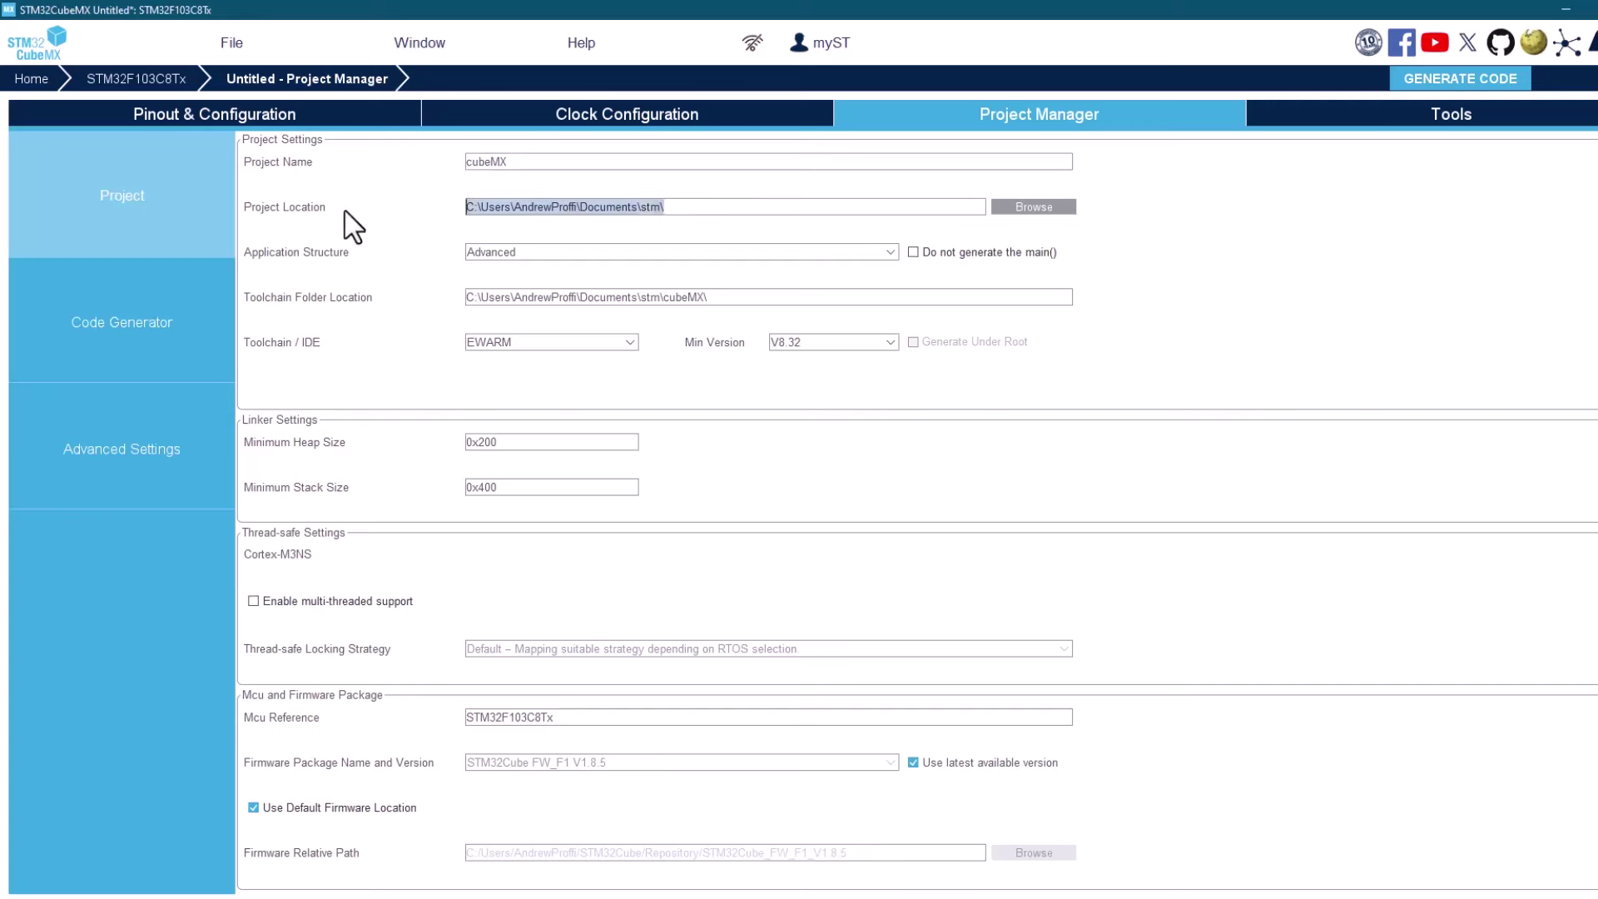
pyautogui.click(666, 206)
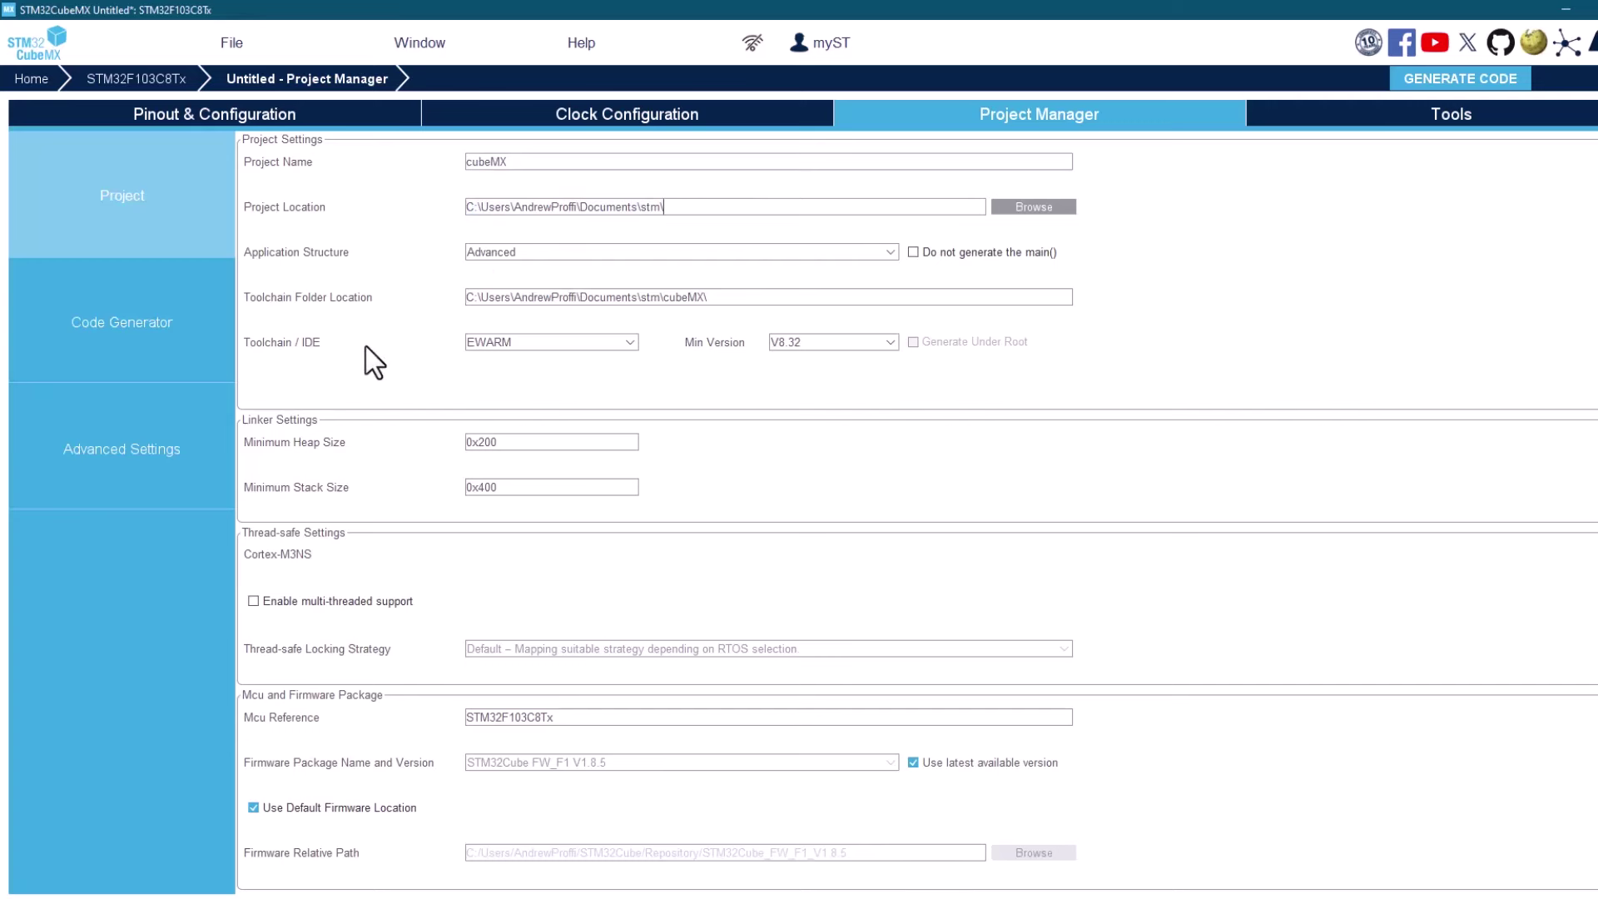
# Step: Try STM32CubeIDE as the toolchain and set it back to EWARM with minimum version V8.32
pyautogui.click(631, 345)
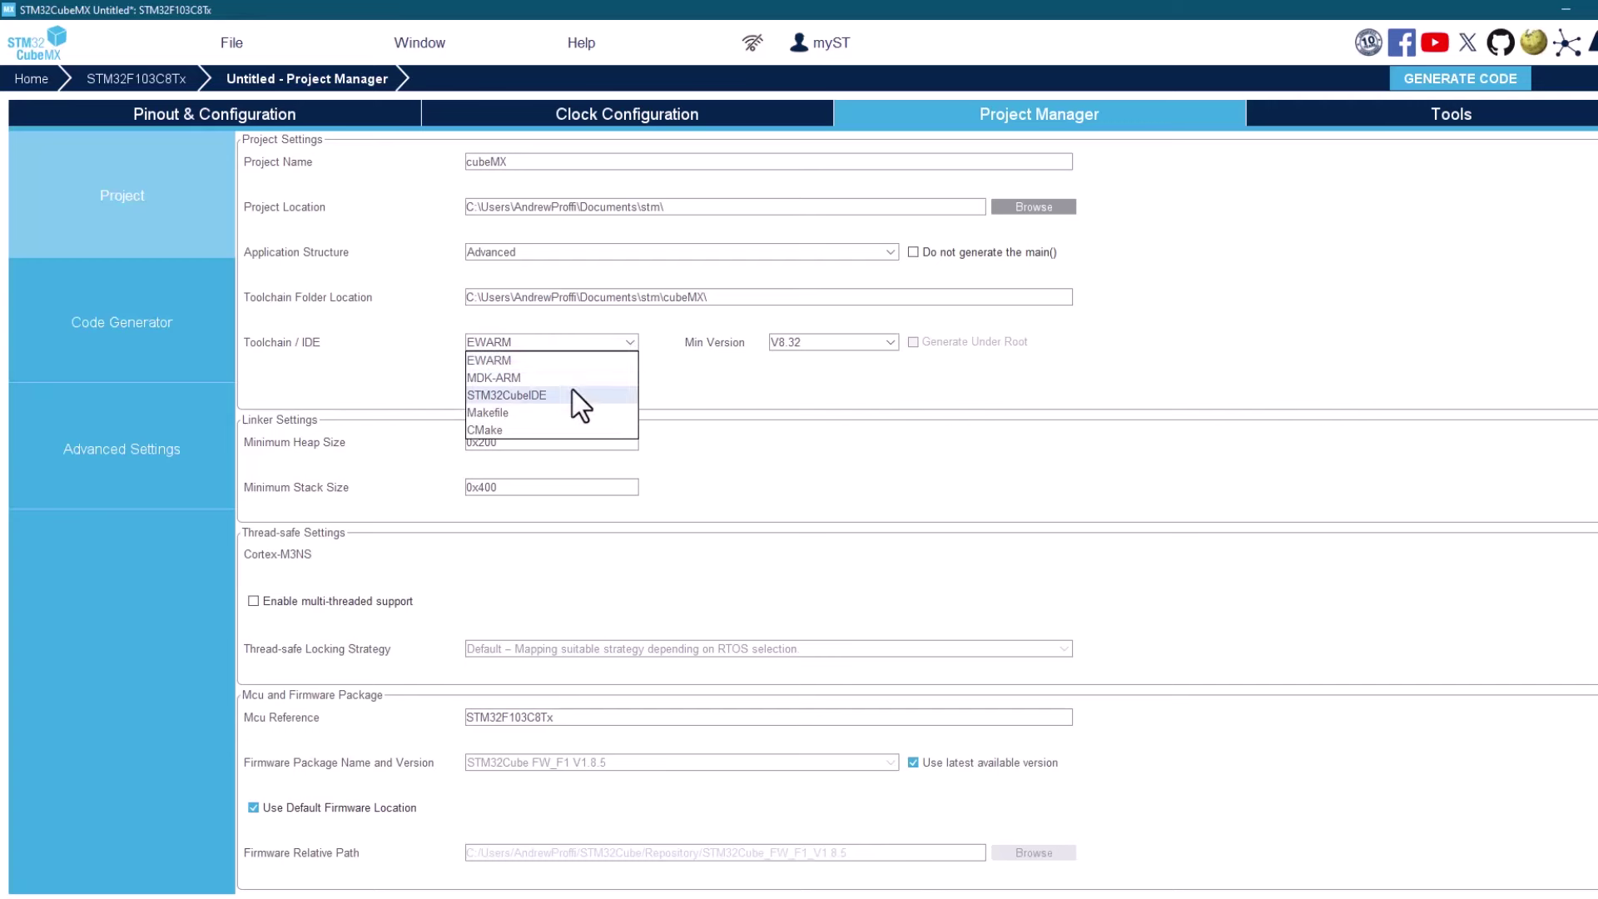
pyautogui.click(534, 394)
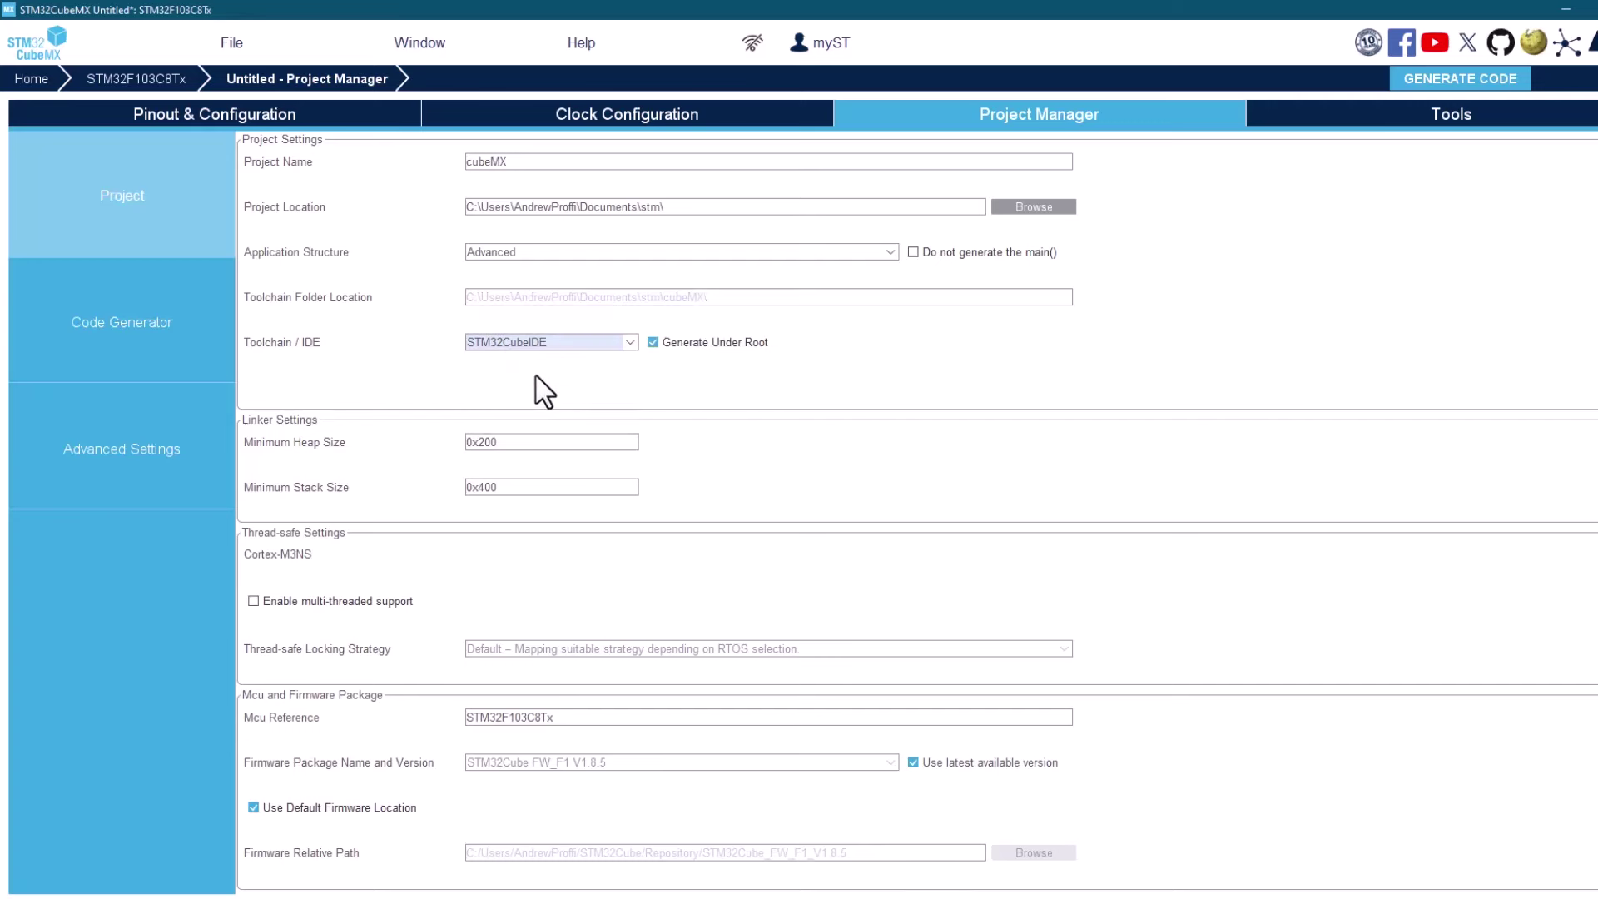
pyautogui.click(628, 345)
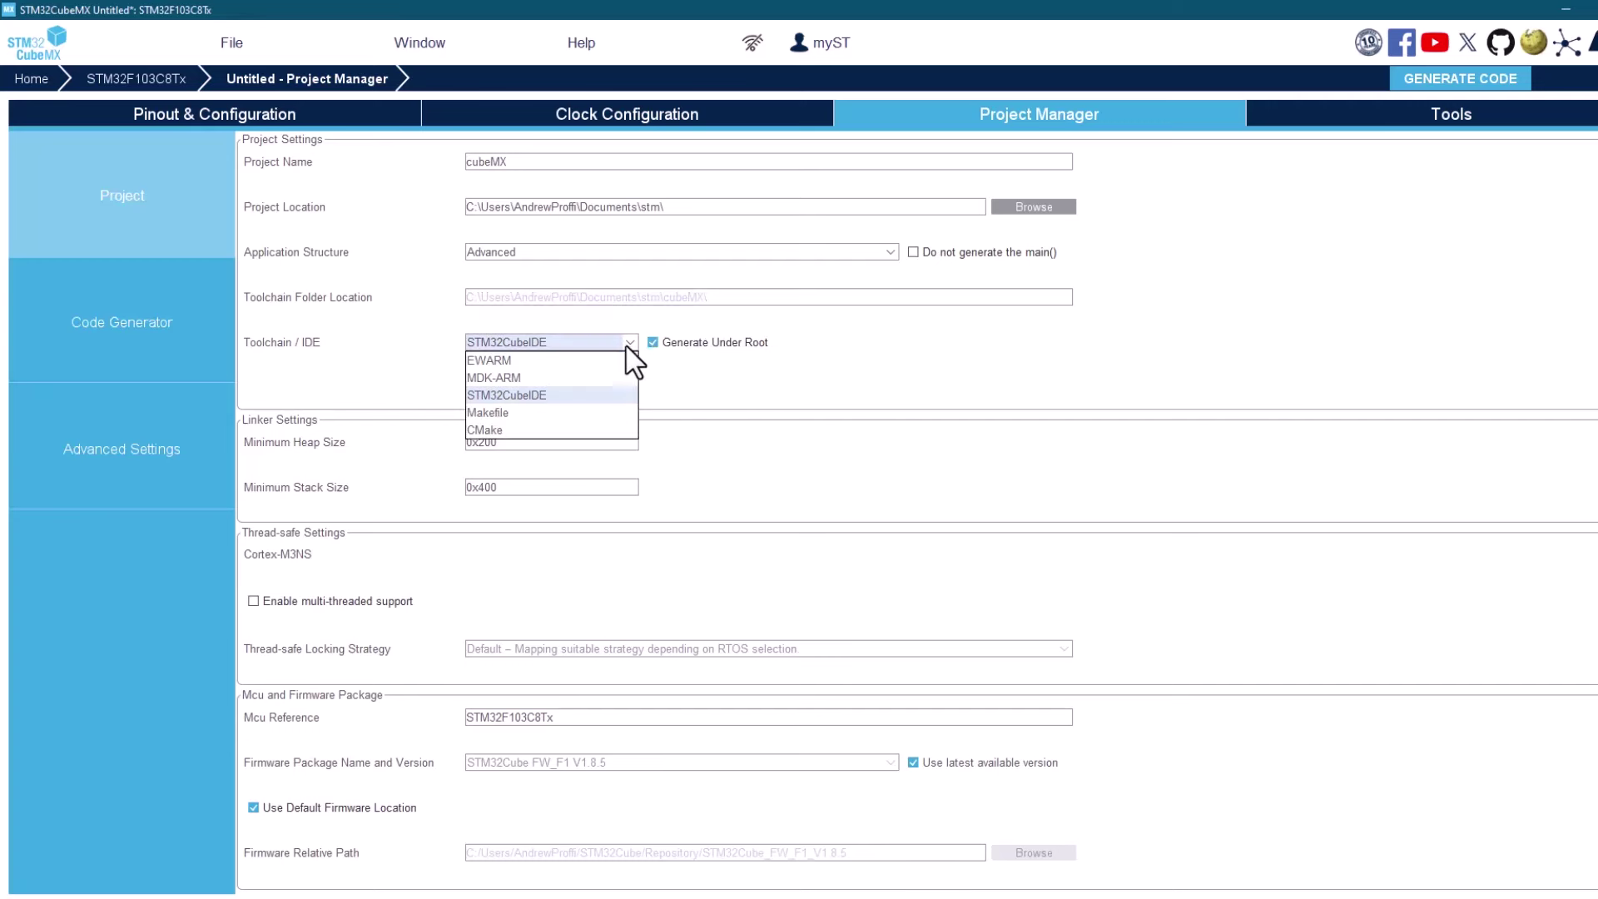
pyautogui.click(517, 360)
pyautogui.click(890, 344)
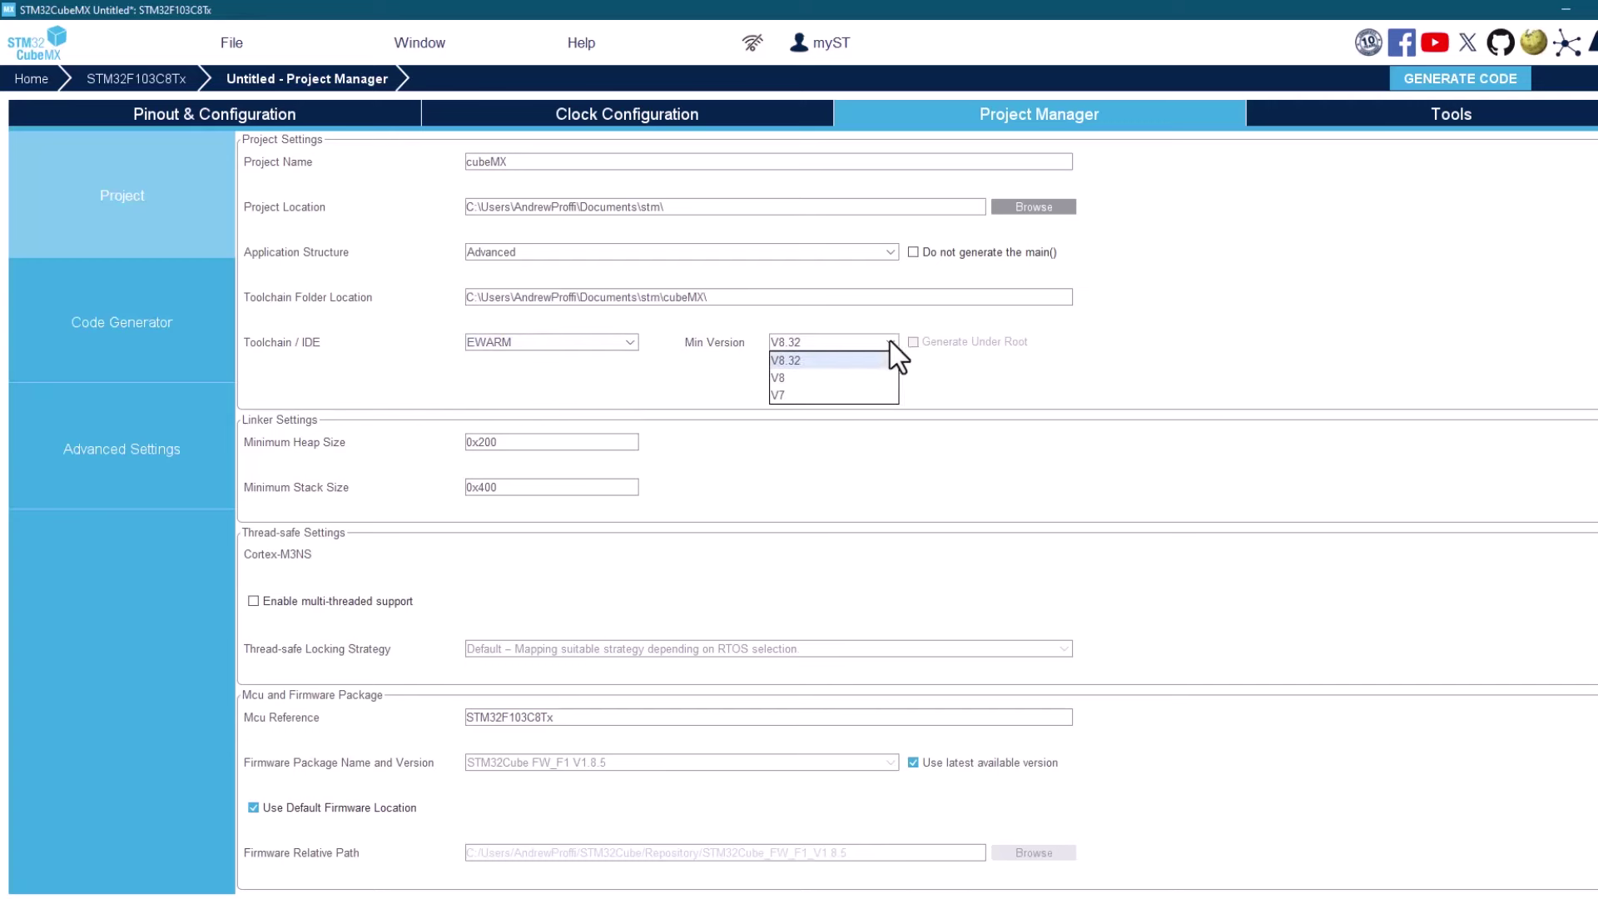
pyautogui.click(847, 364)
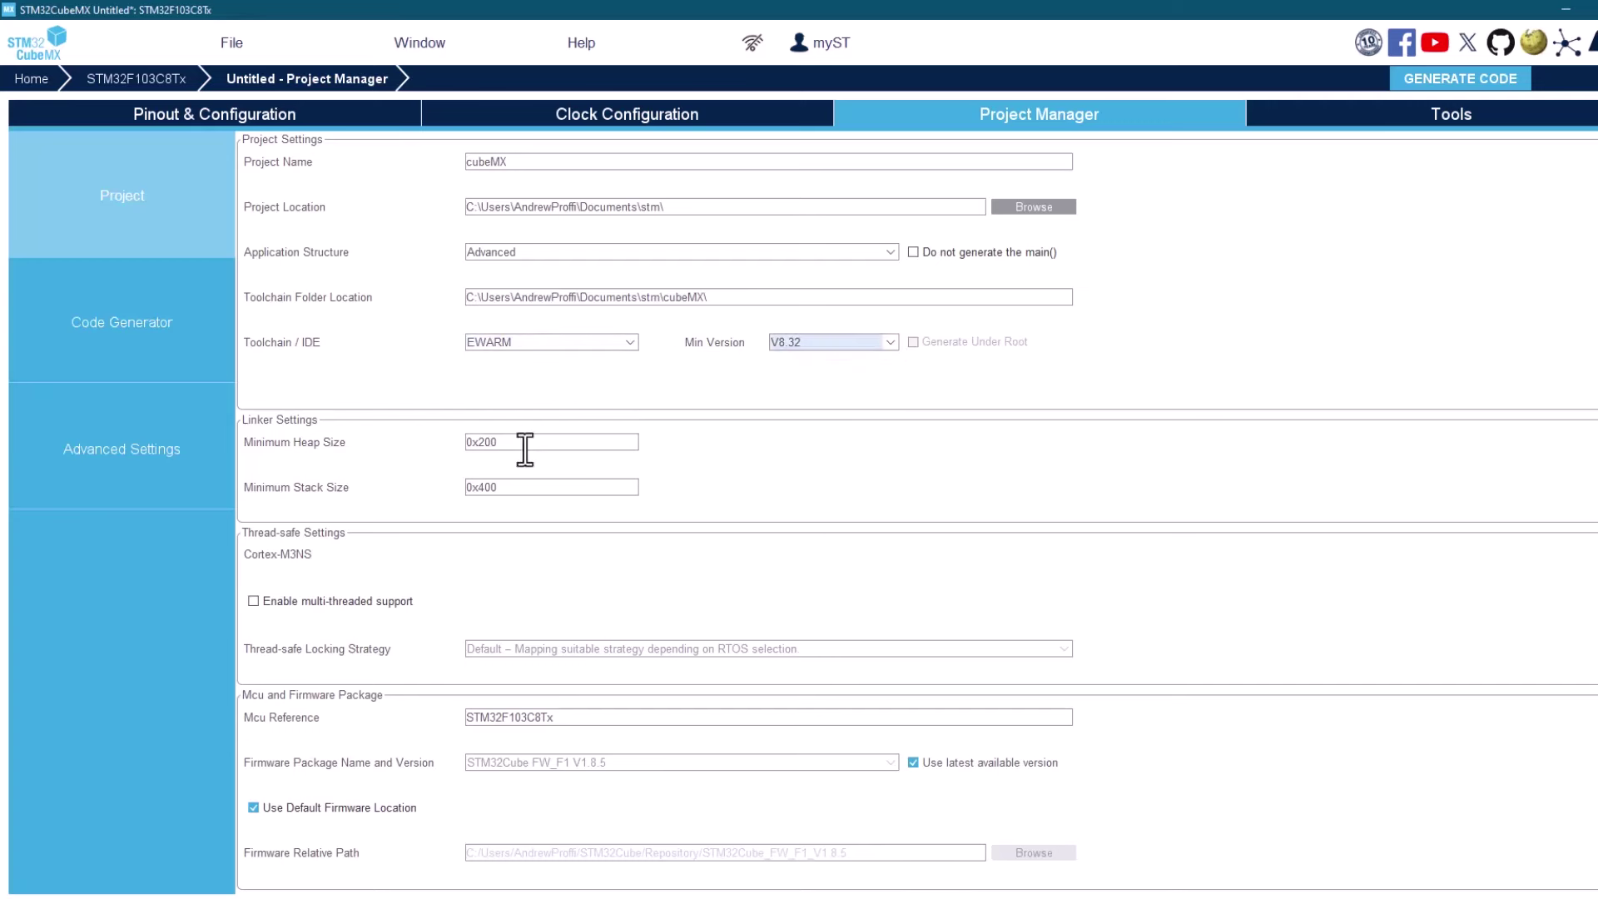
# Step: Review the linker's minimum heap and stack sizes and the MCU reference
pyautogui.moveTo(525, 446); pyautogui.dragTo(403, 446)
pyautogui.moveTo(530, 491); pyautogui.dragTo(442, 490)
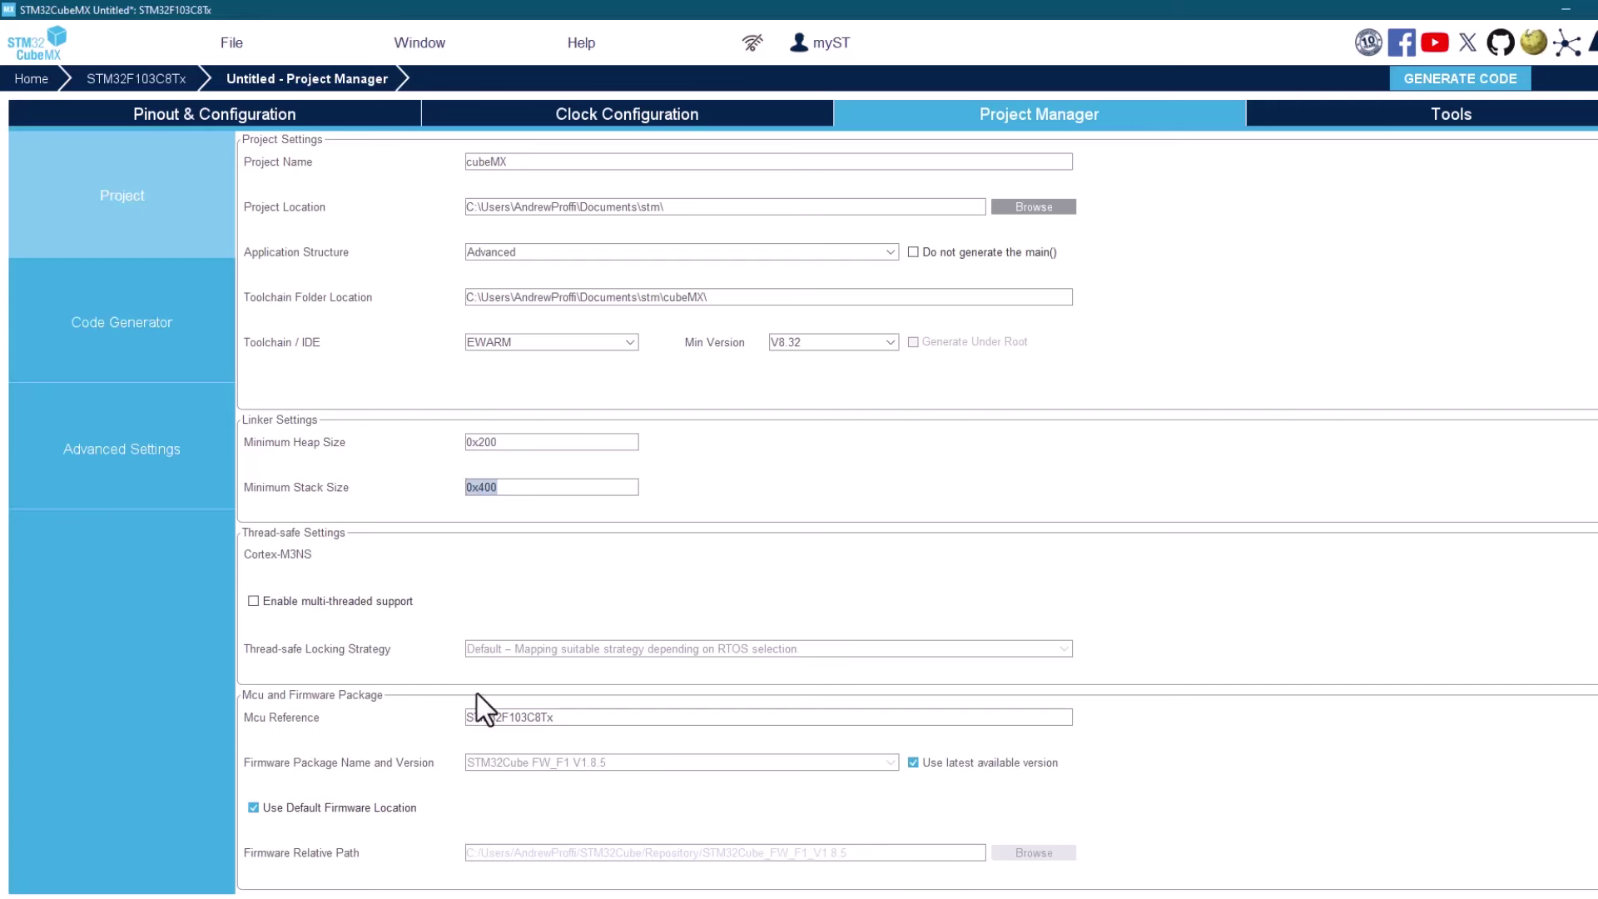
pyautogui.click(572, 718)
pyautogui.moveTo(578, 720); pyautogui.dragTo(509, 716)
pyautogui.press('Tab')
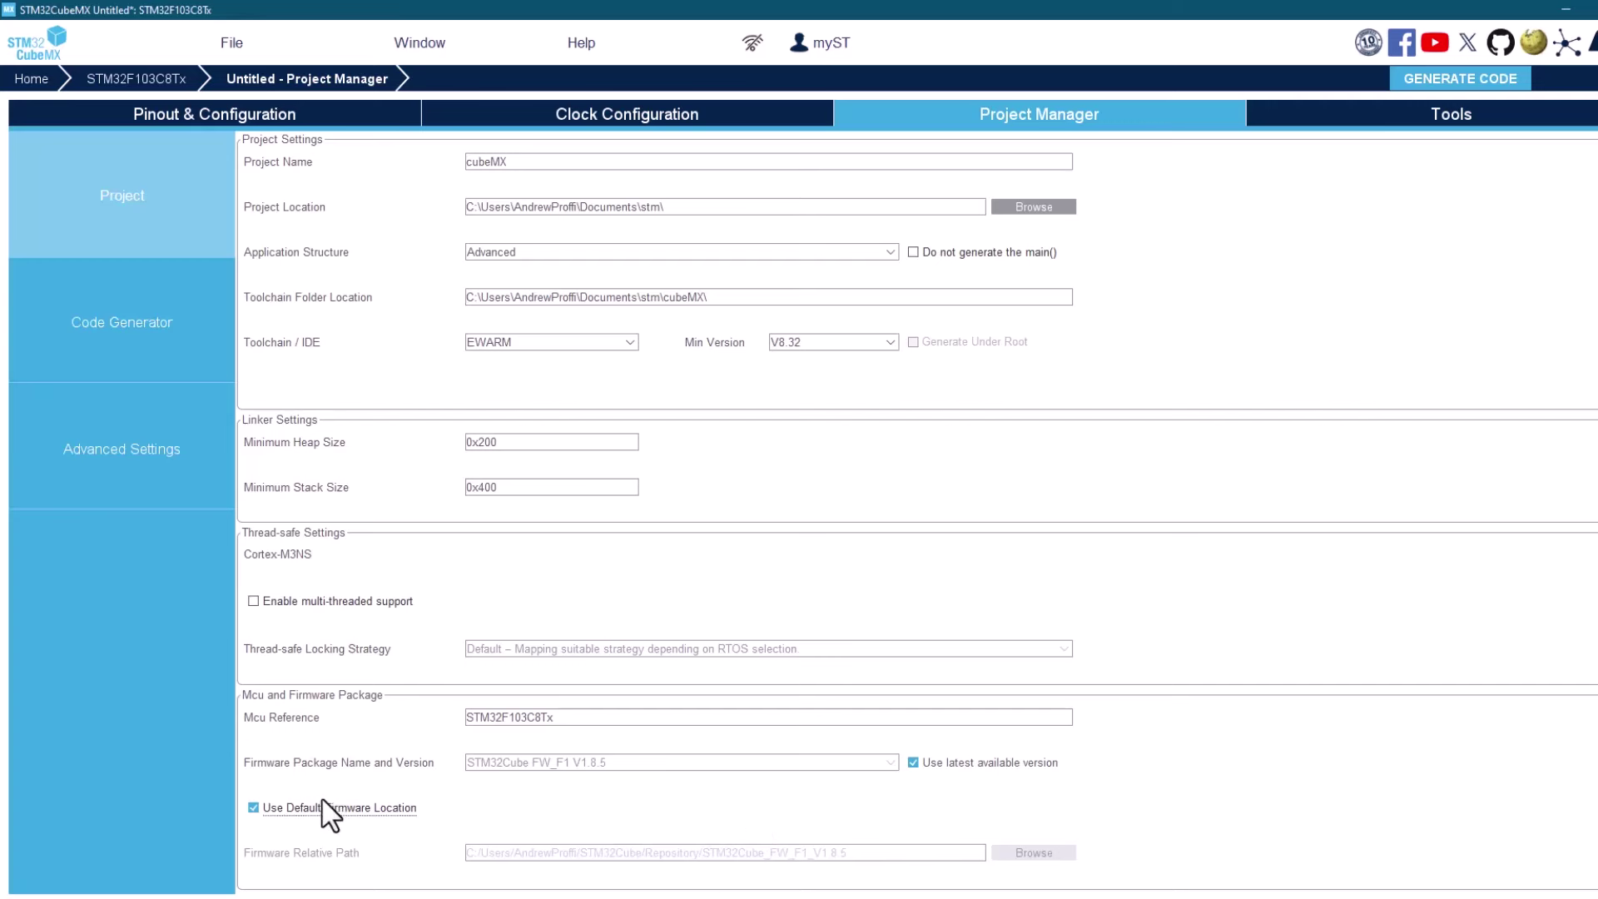
# Step: Turn off the default firmware location and turn it back on
pyautogui.click(293, 807)
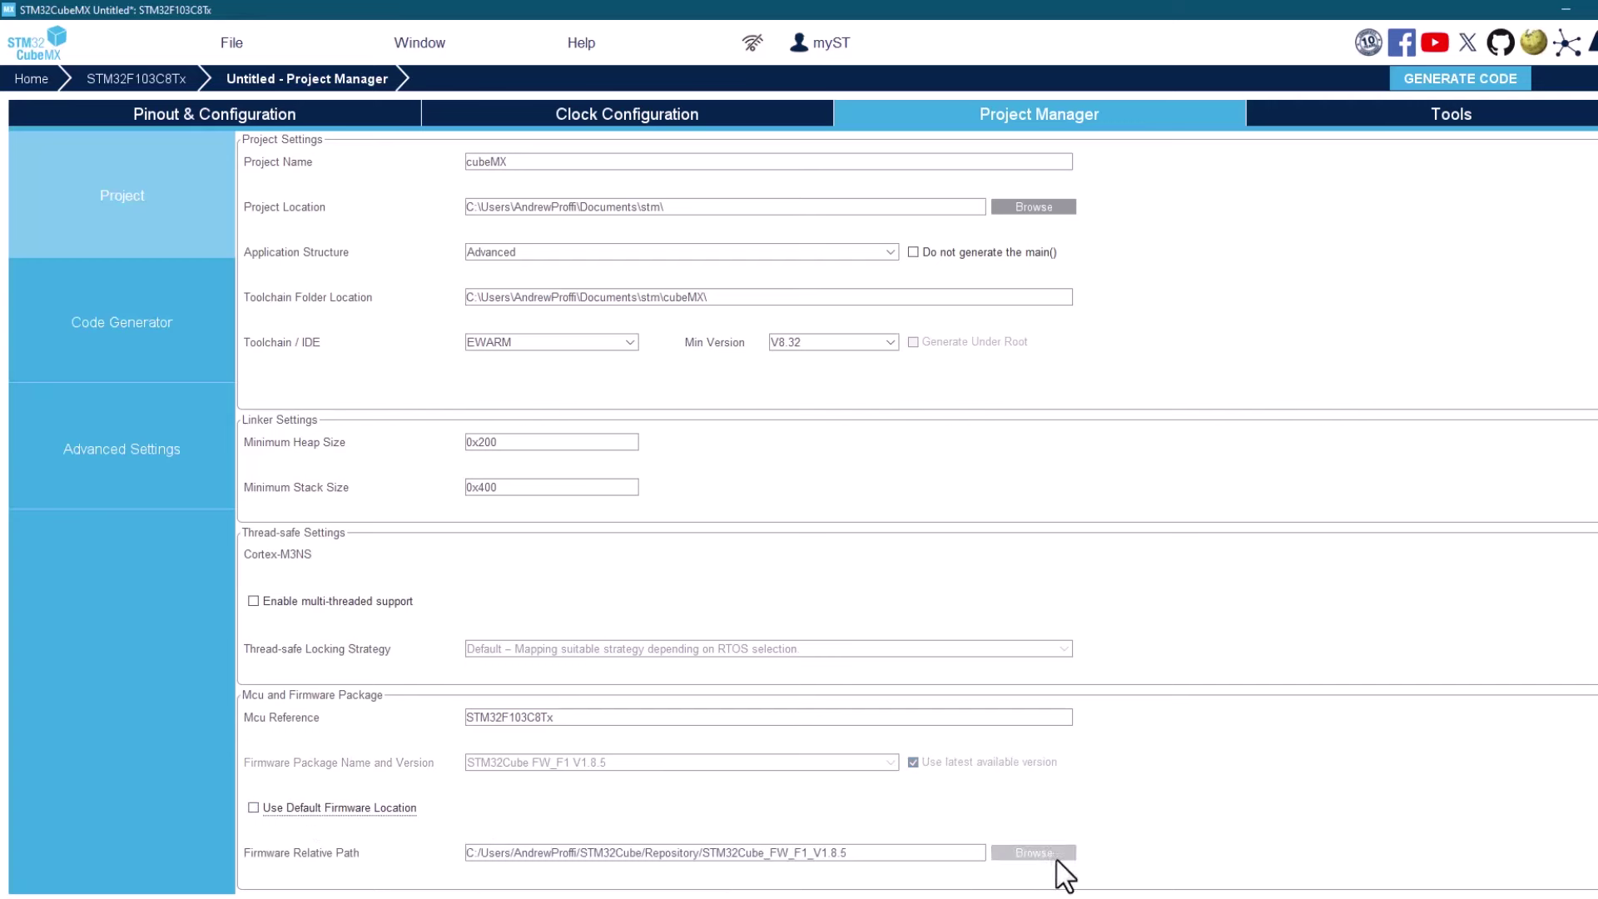
pyautogui.click(253, 808)
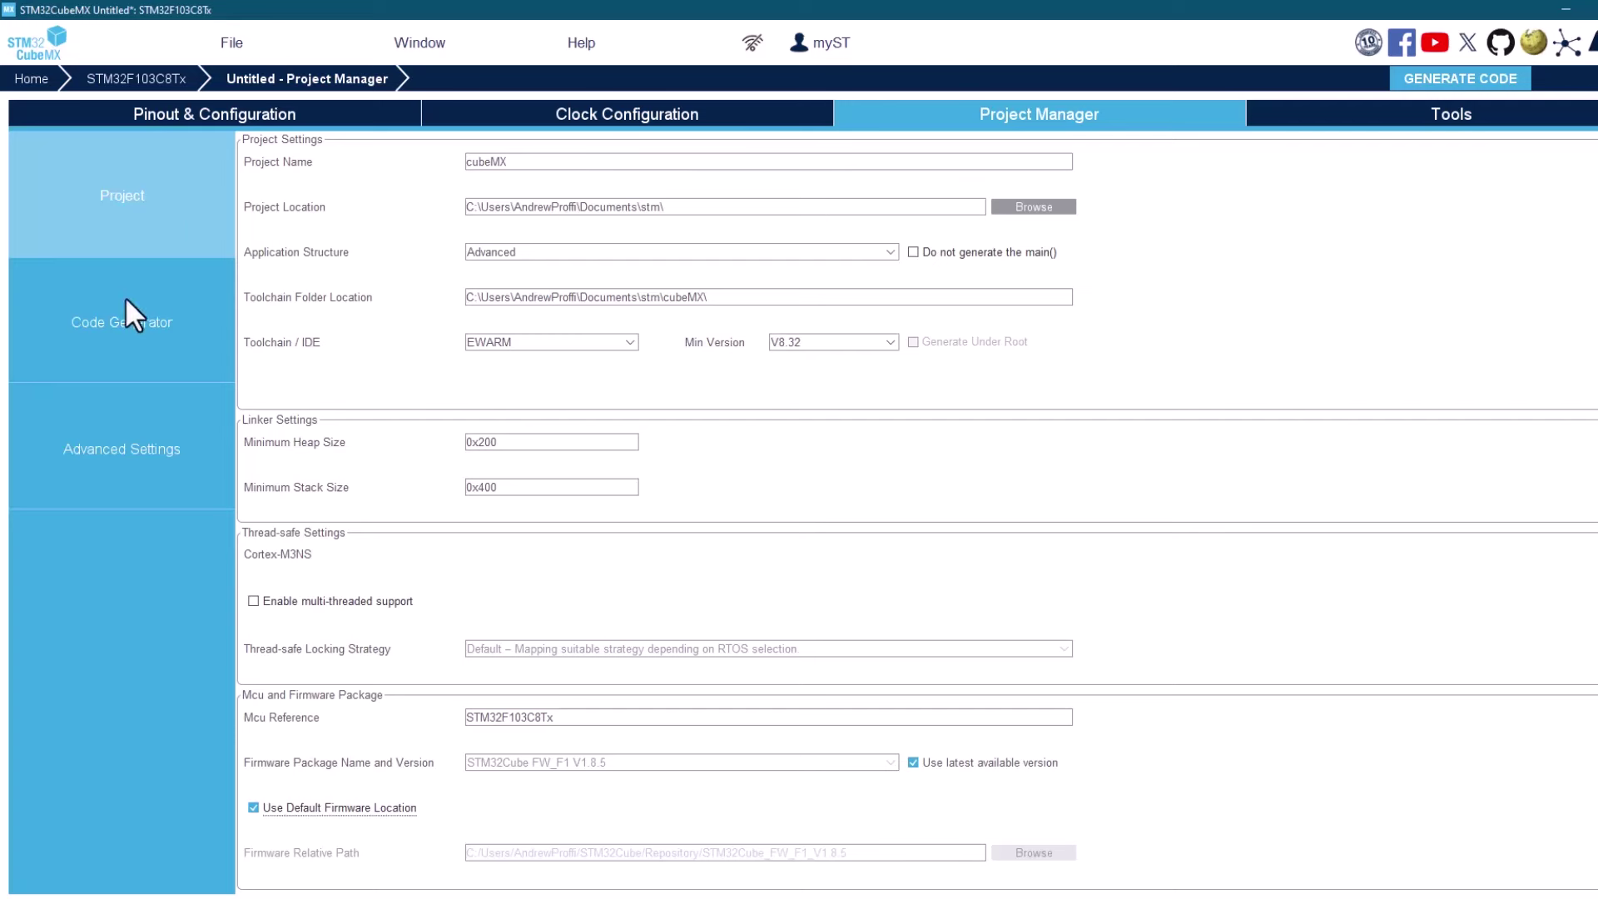
# Step: Review the Code Generator options for copying library files and handling generated files
pyautogui.click(125, 330)
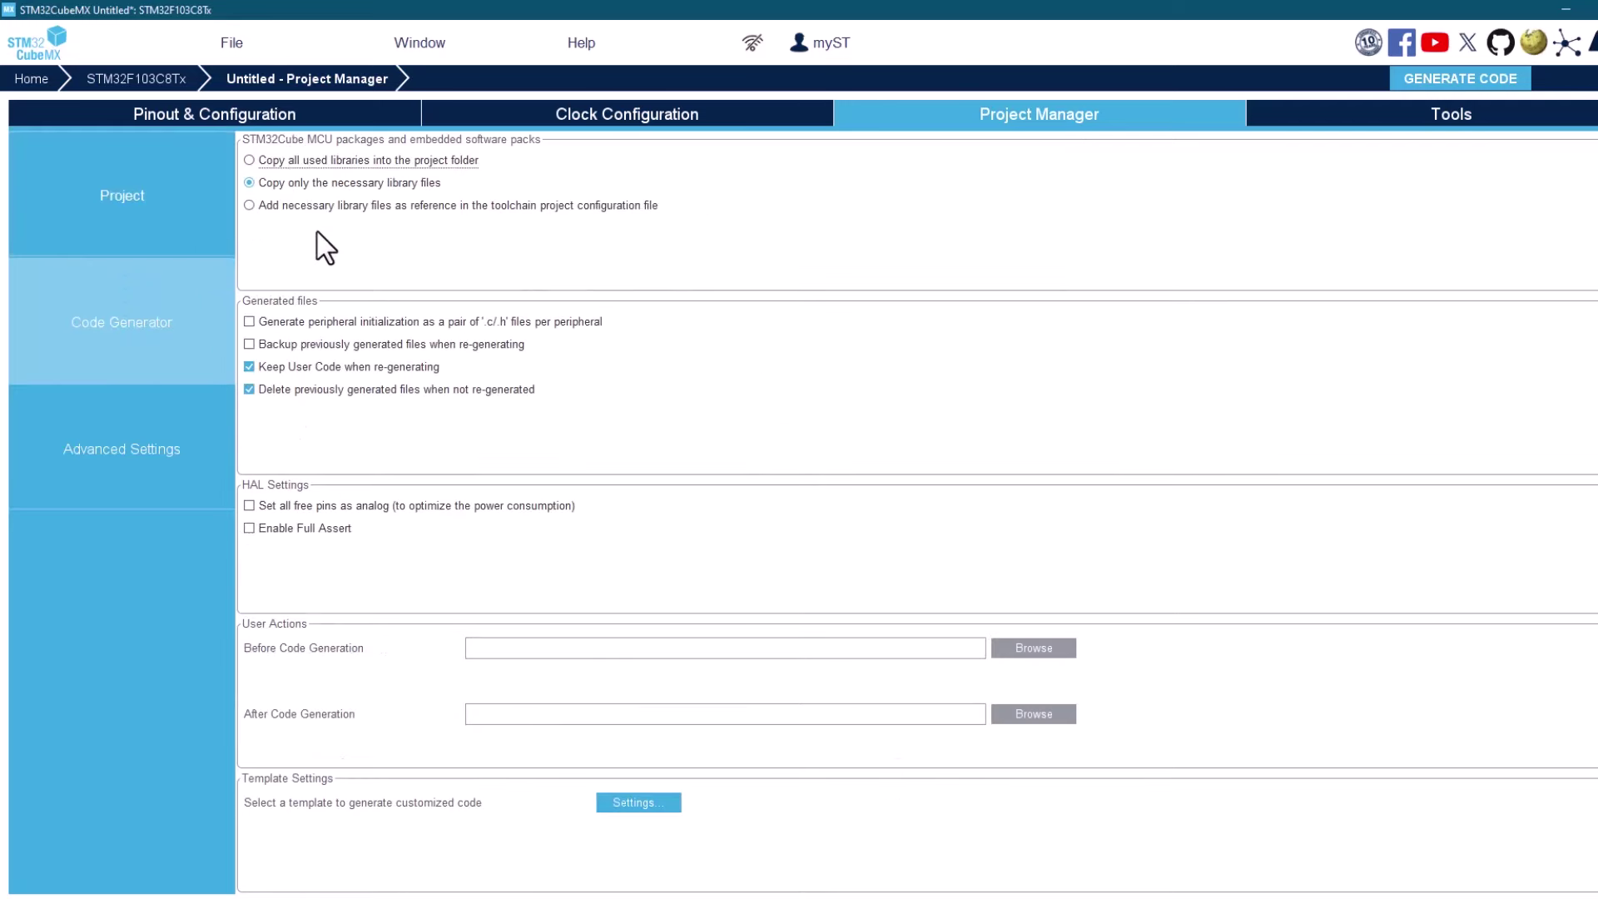
pyautogui.click(293, 185)
pyautogui.moveTo(503, 327)
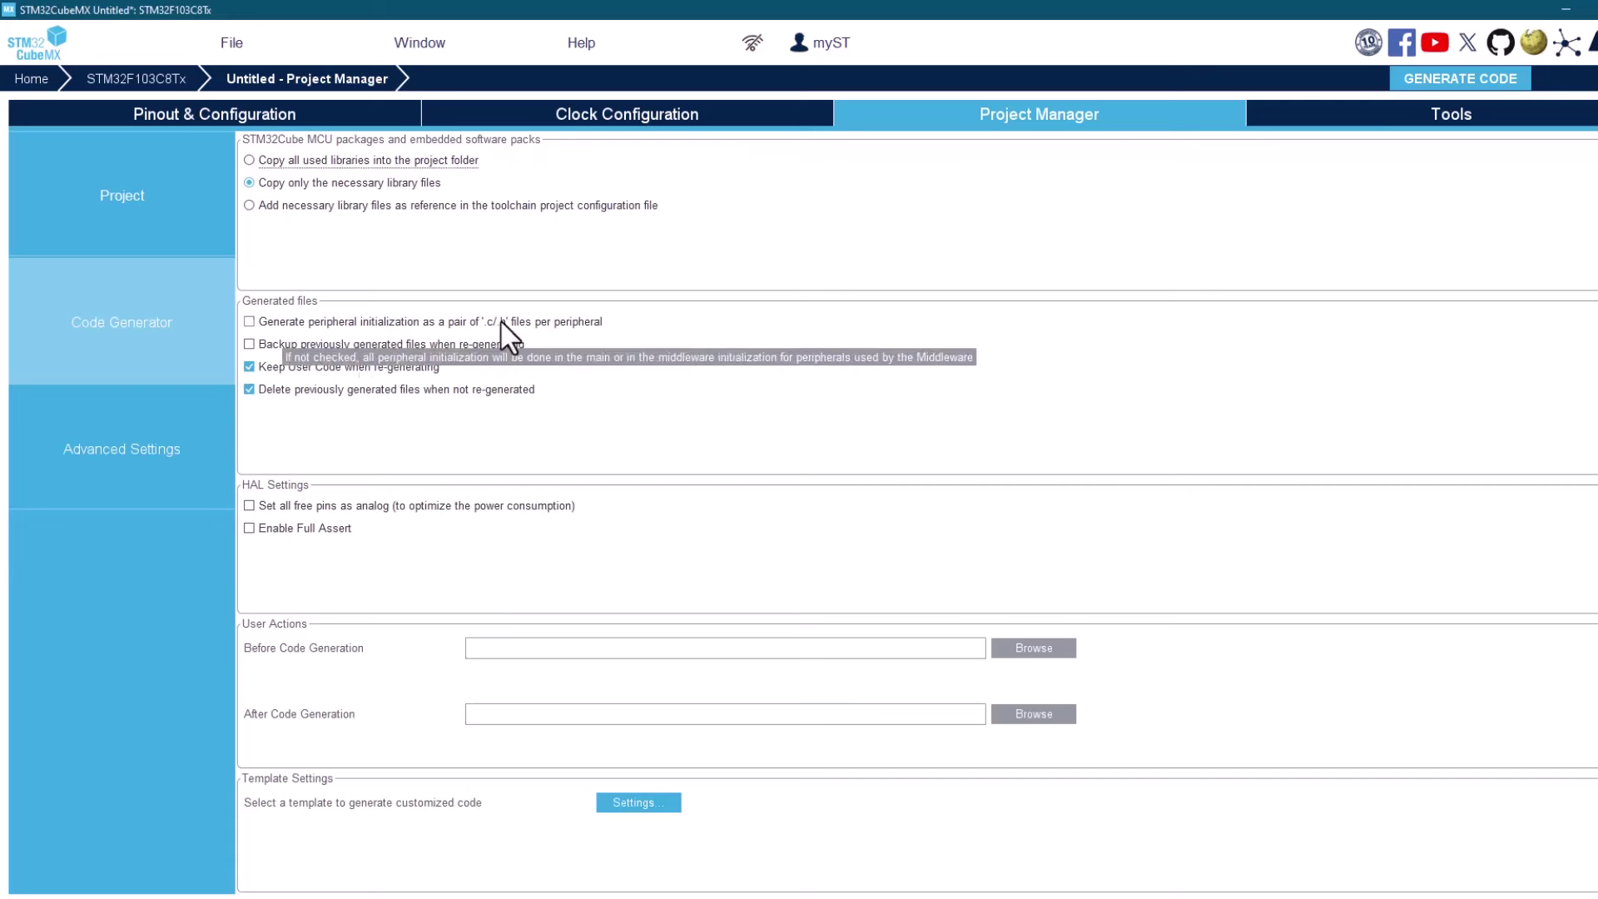
pyautogui.moveTo(349, 391)
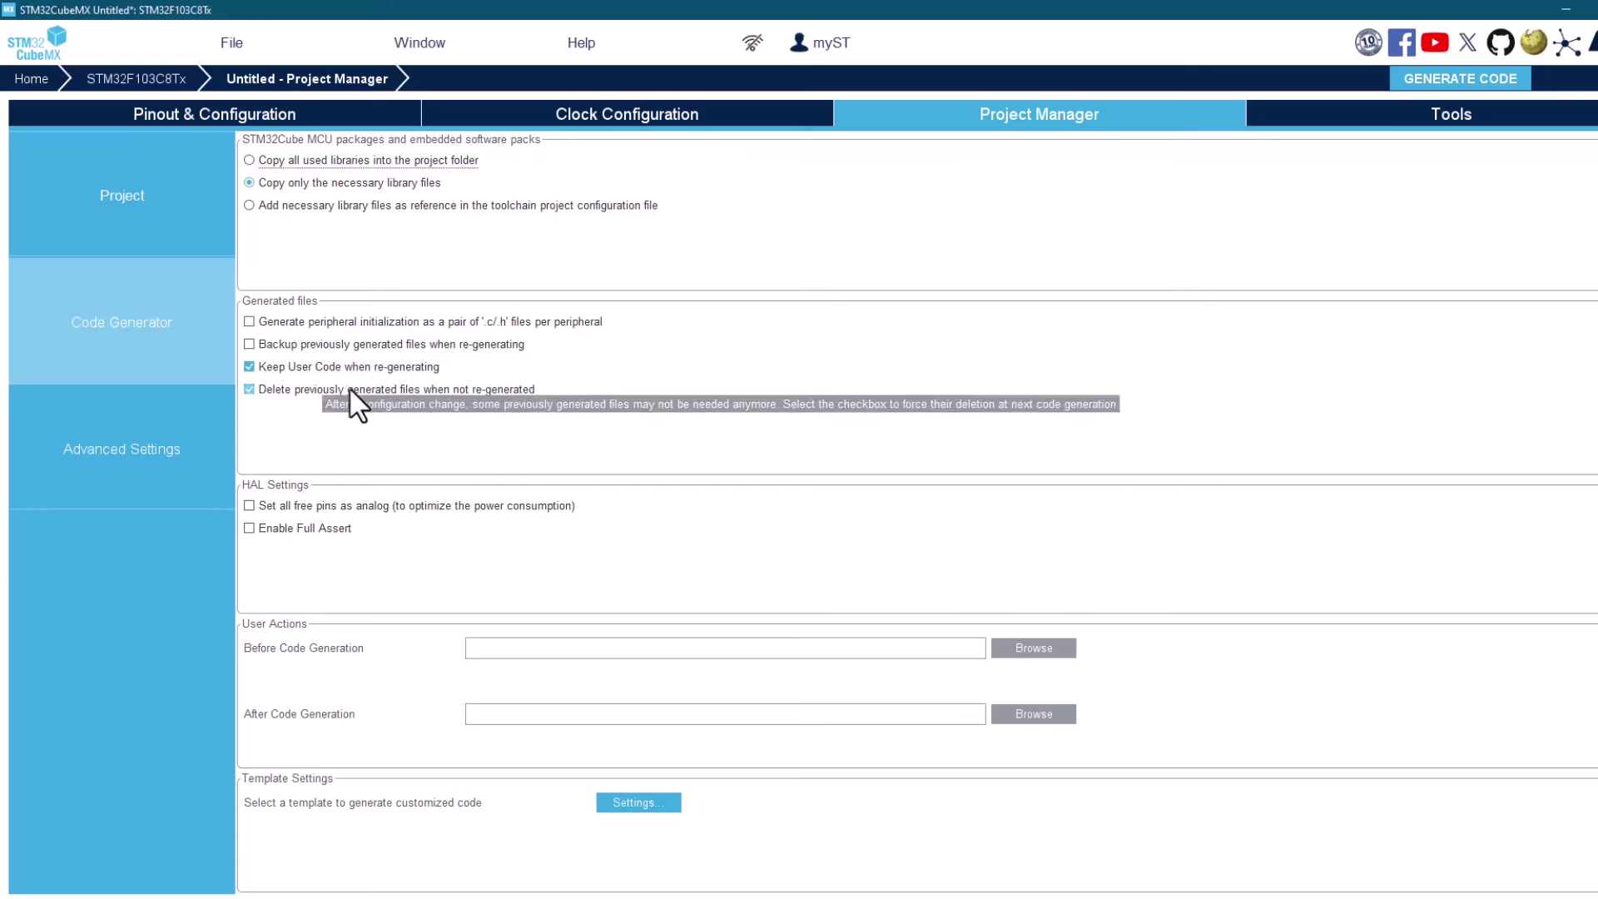
# Step: Review the generated files, HAL and user action options, the Advanced Settings driver and function call lists, and the general project settings
pyautogui.moveTo(264, 376)
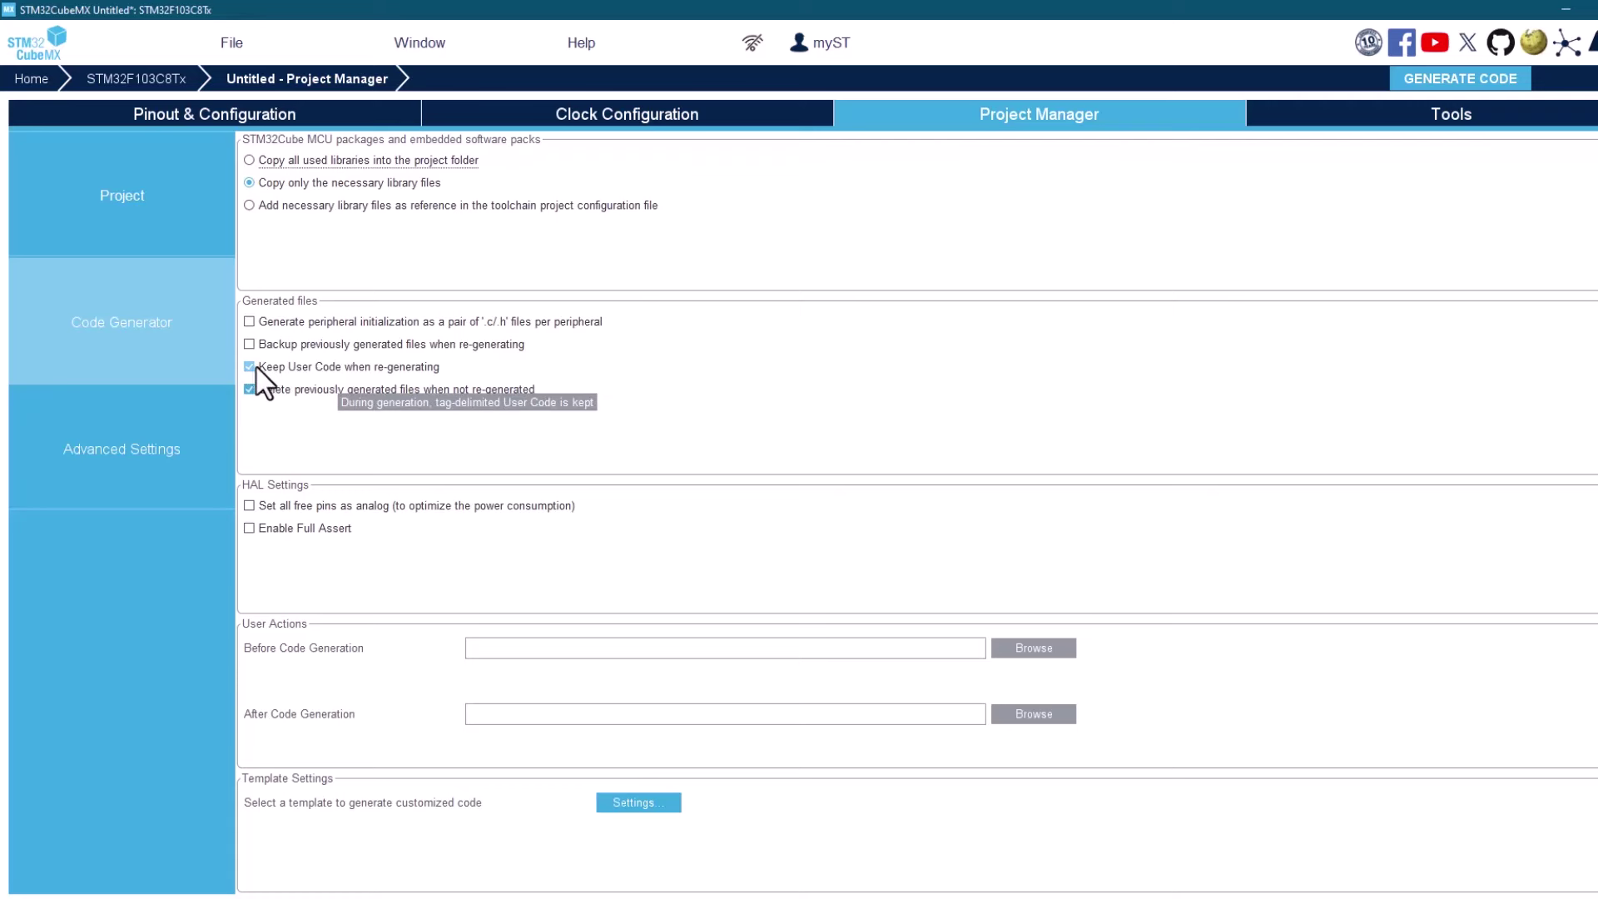
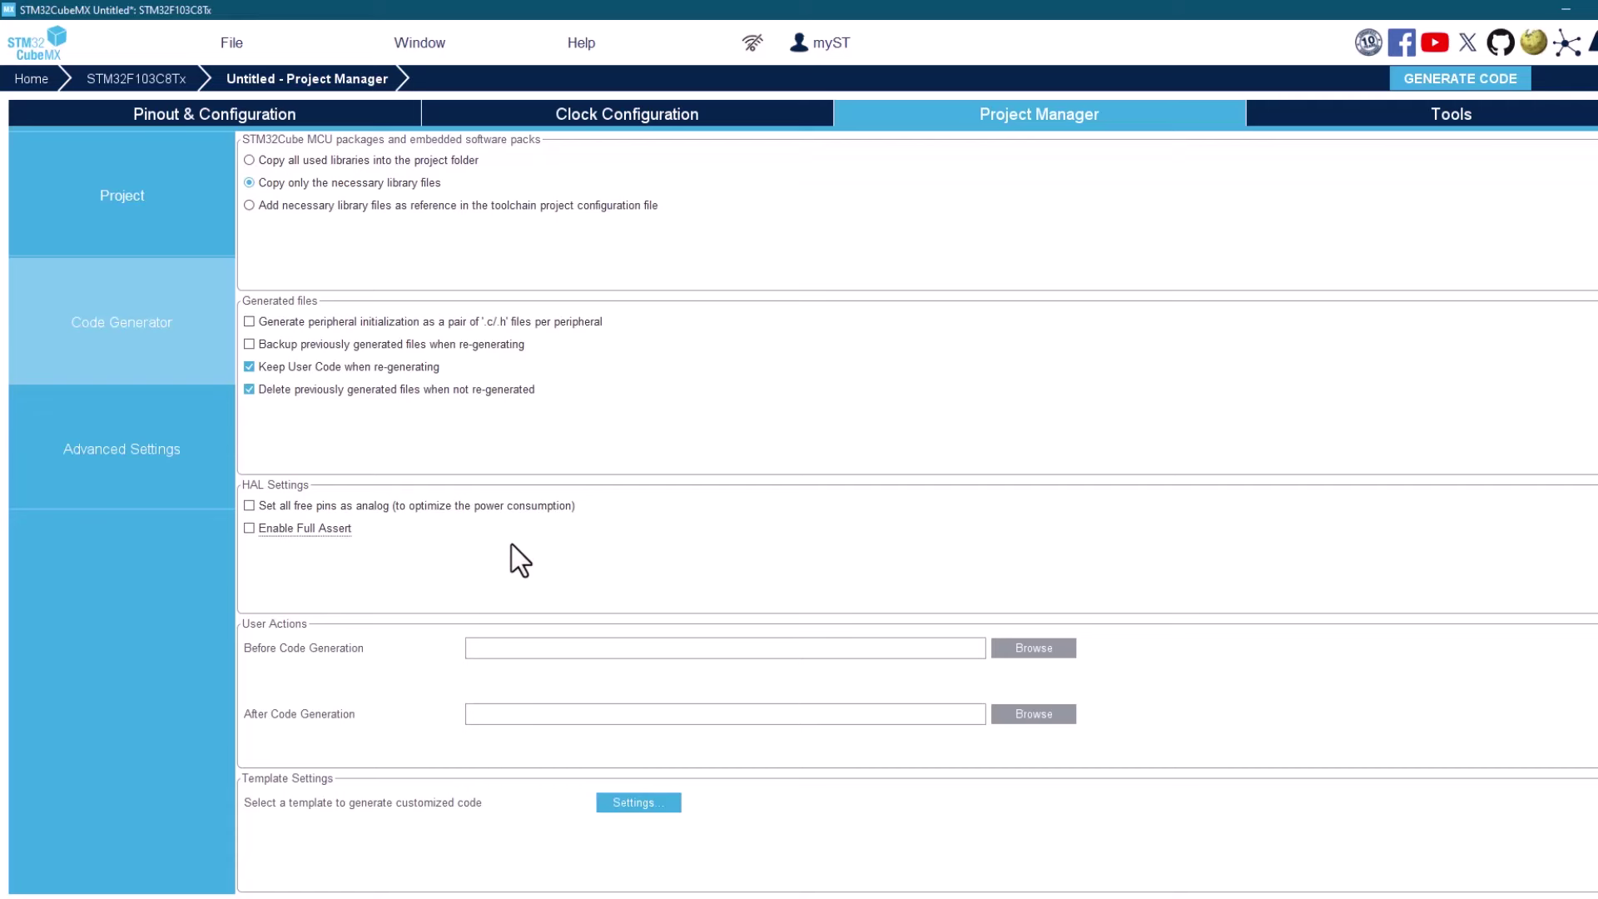
pyautogui.click(512, 649)
pyautogui.click(107, 453)
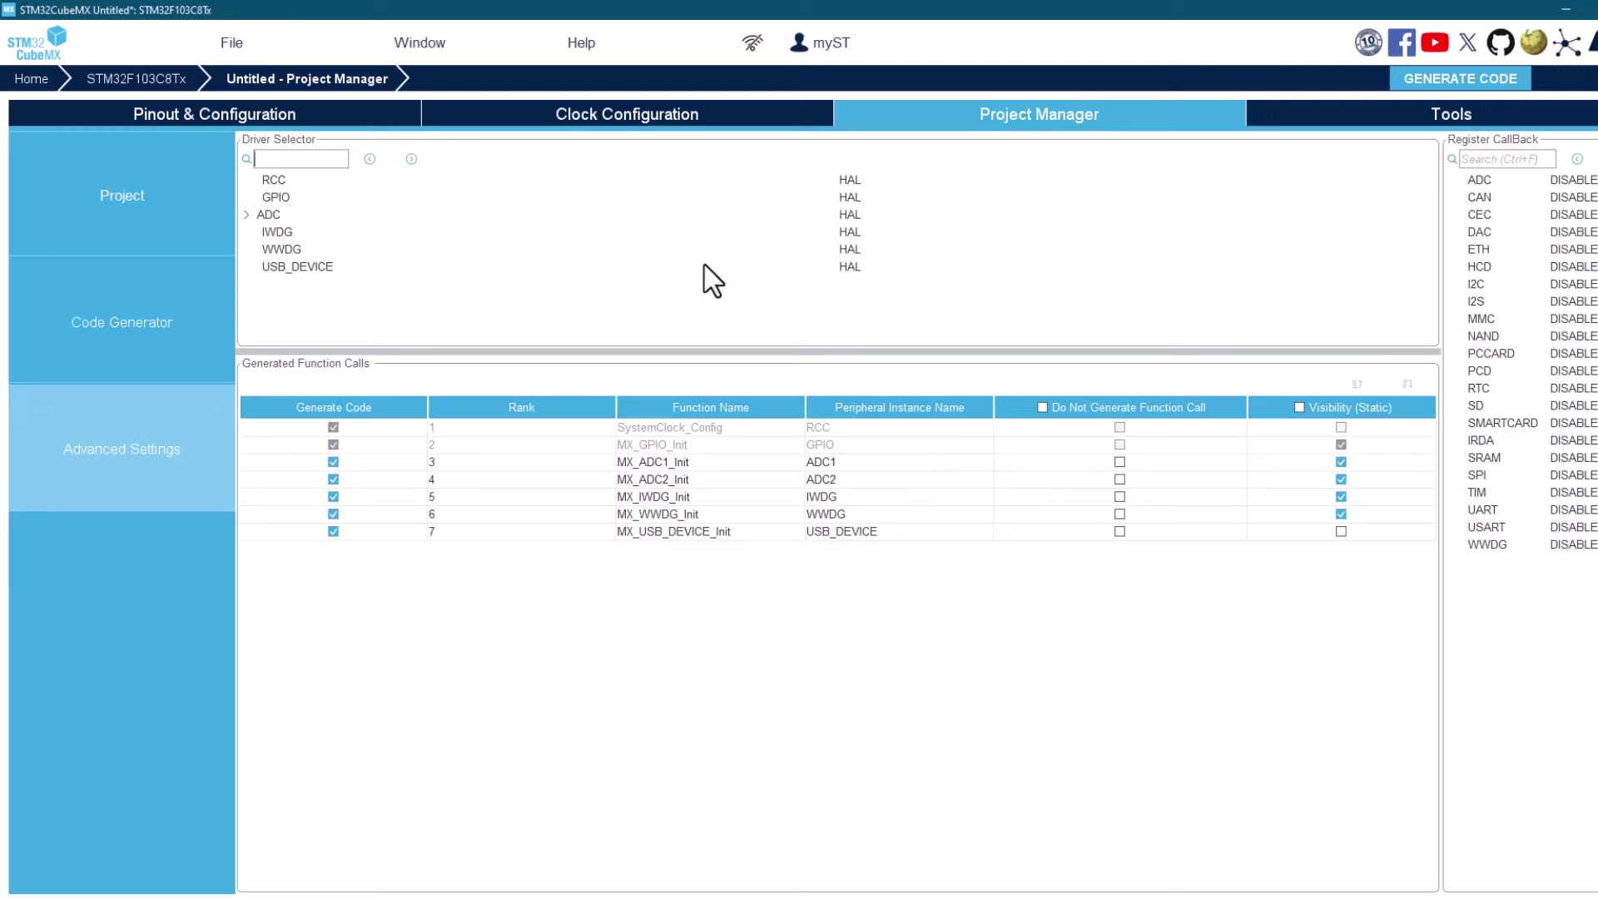
pyautogui.click(123, 203)
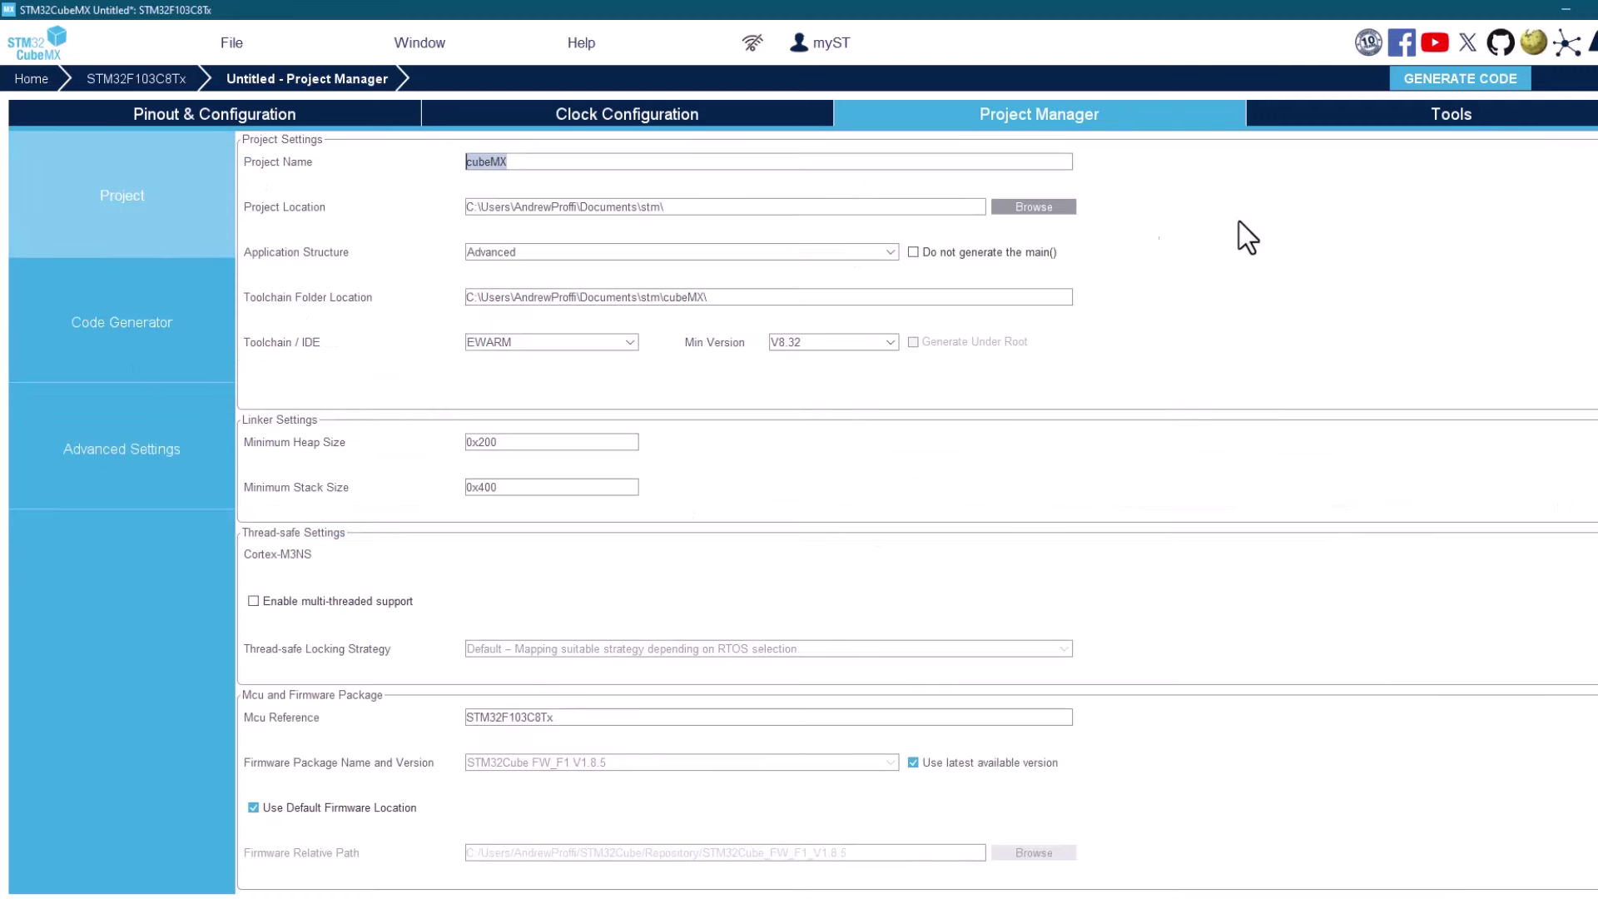
# Step: Examine the power consumption calculator's default sequence, display selection and sequence configuration, then return to the project settings
pyautogui.click(1452, 116)
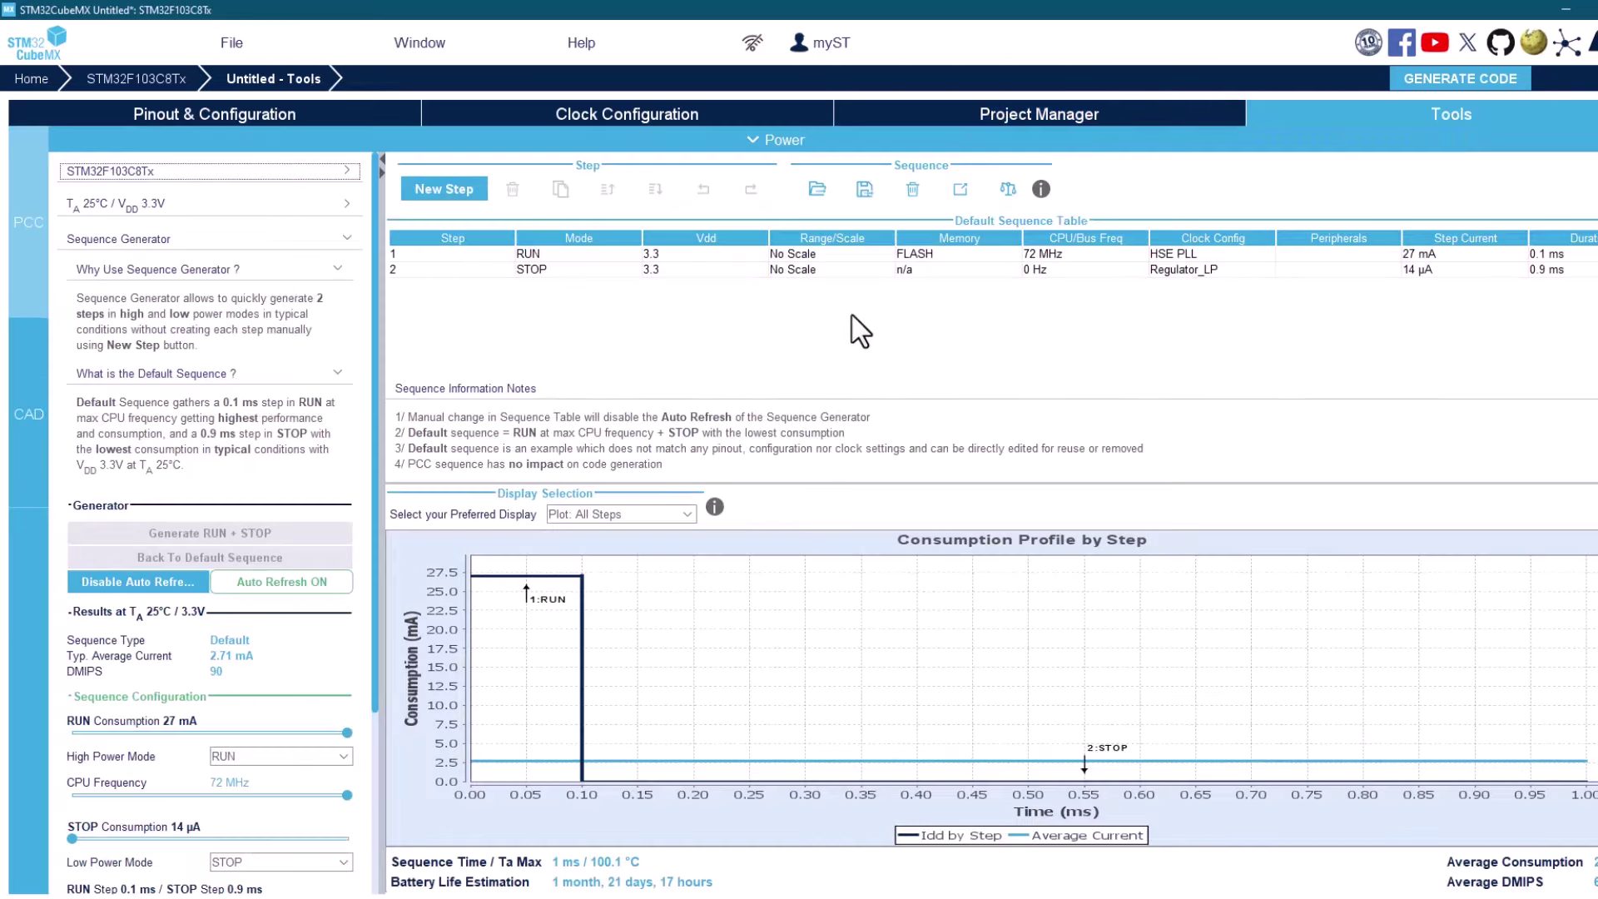
pyautogui.click(688, 514)
pyautogui.click(687, 514)
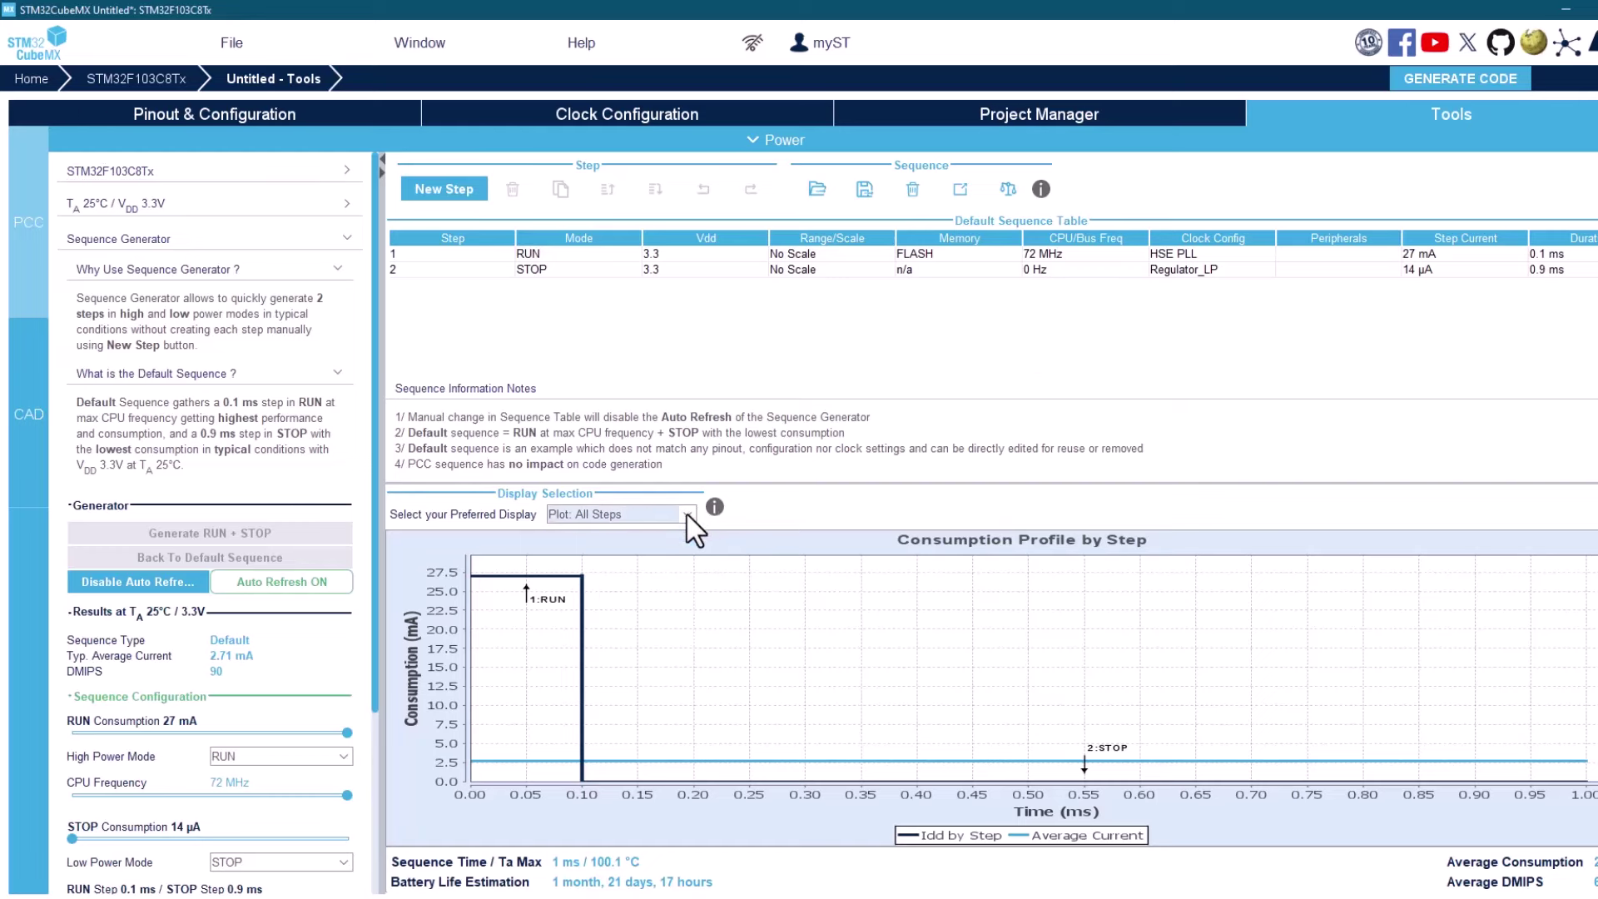
pyautogui.click(687, 514)
pyautogui.click(687, 514)
pyautogui.scroll(-3, 370, 718)
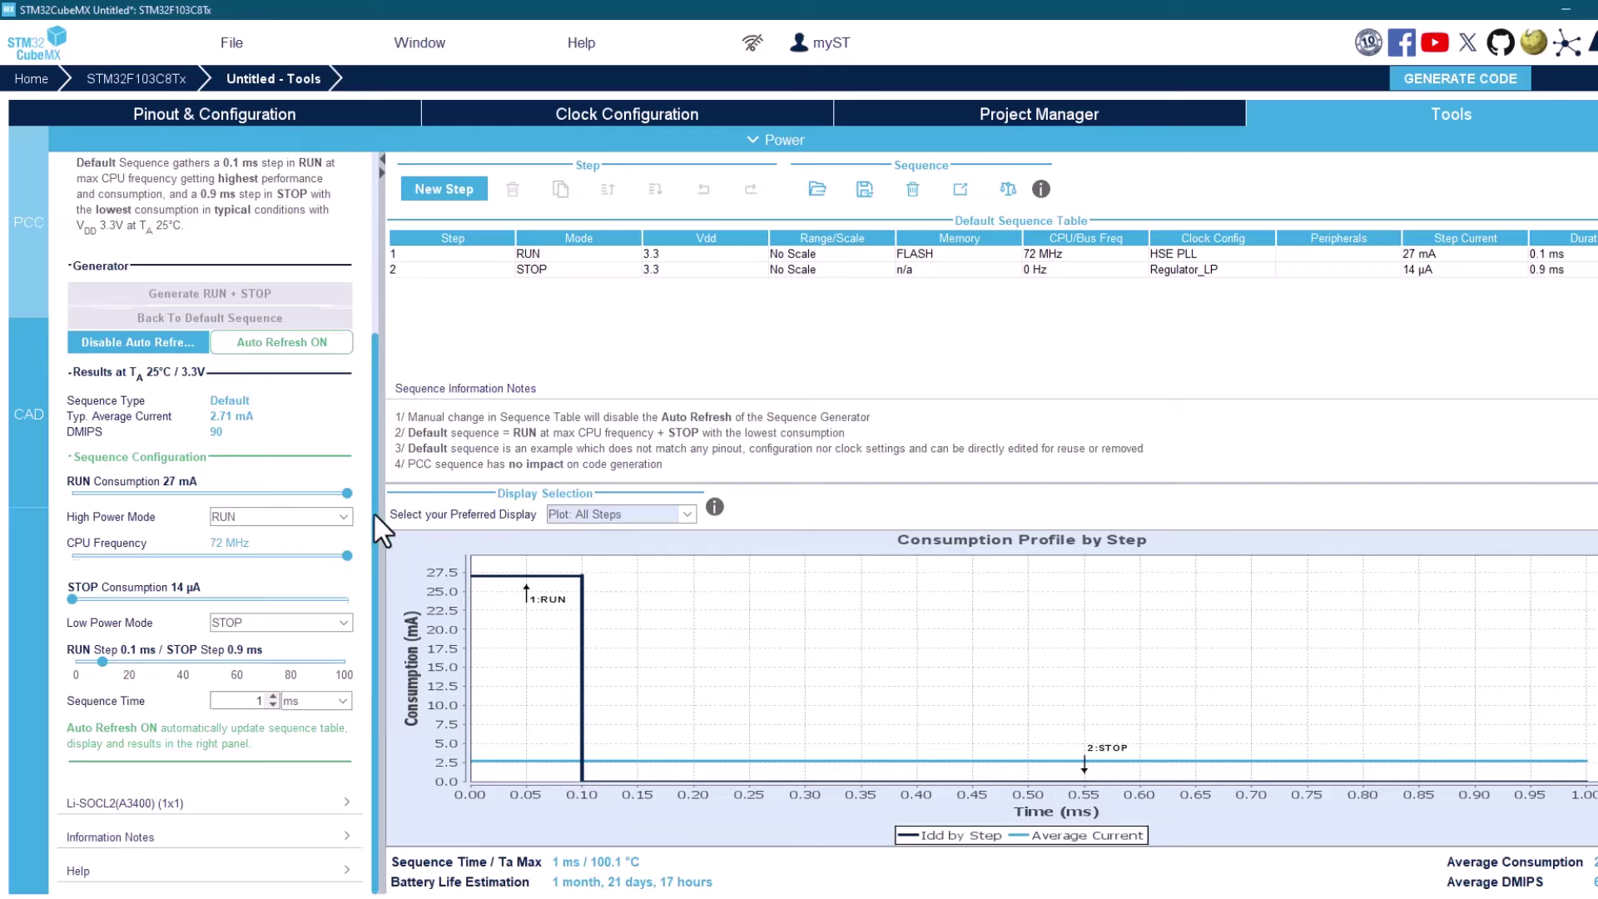
pyautogui.moveTo(373, 512); pyautogui.dragTo(379, 317)
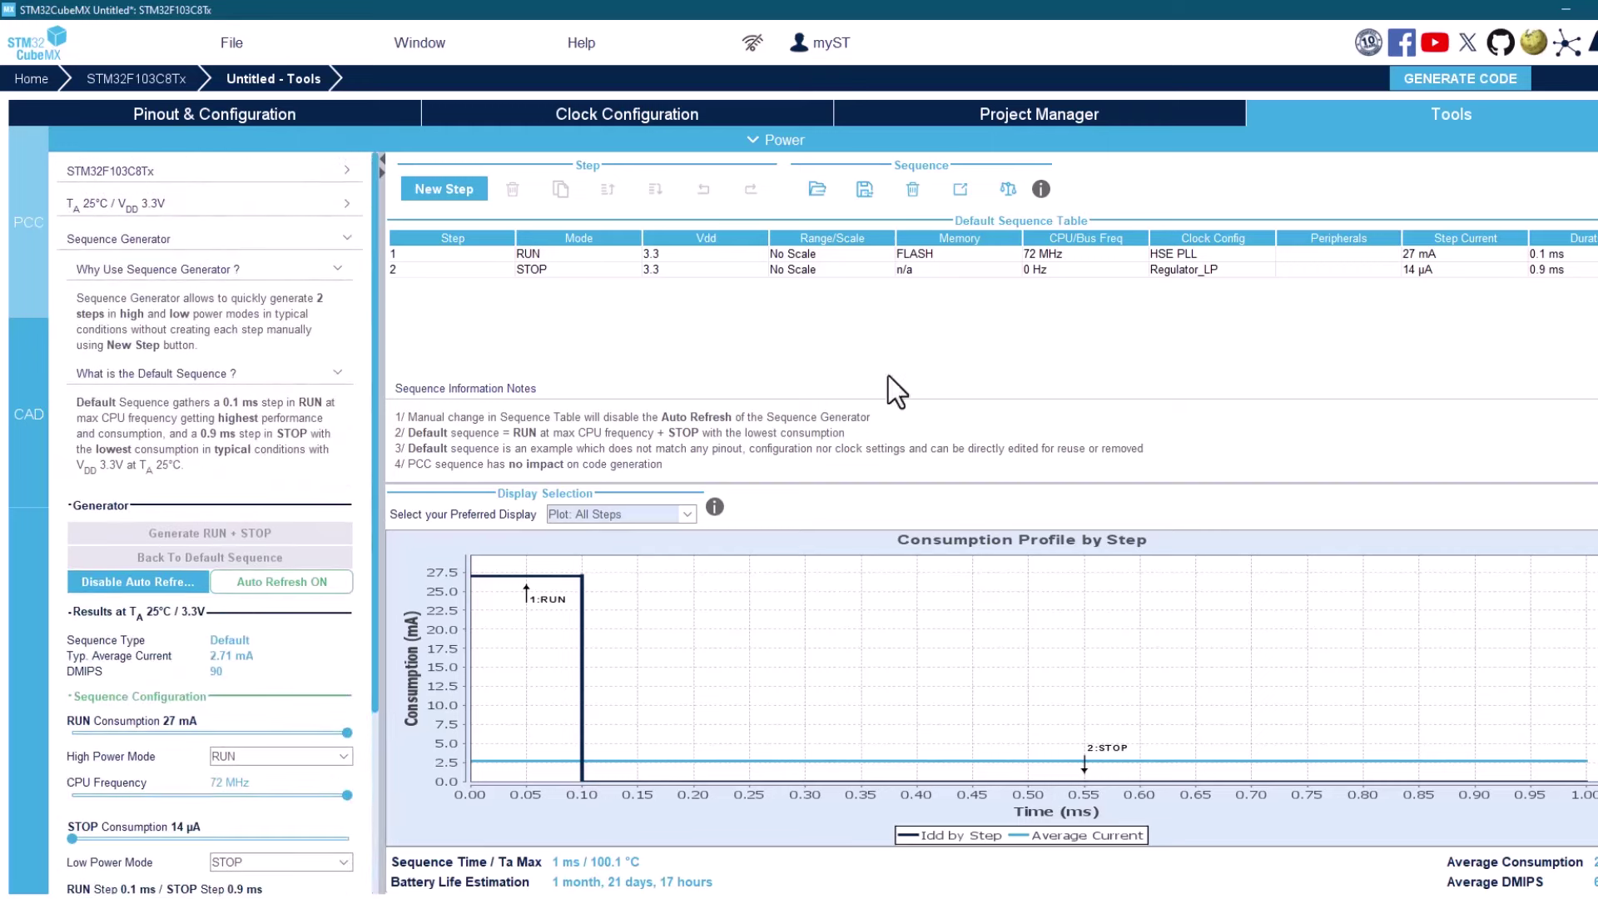
pyautogui.click(1067, 113)
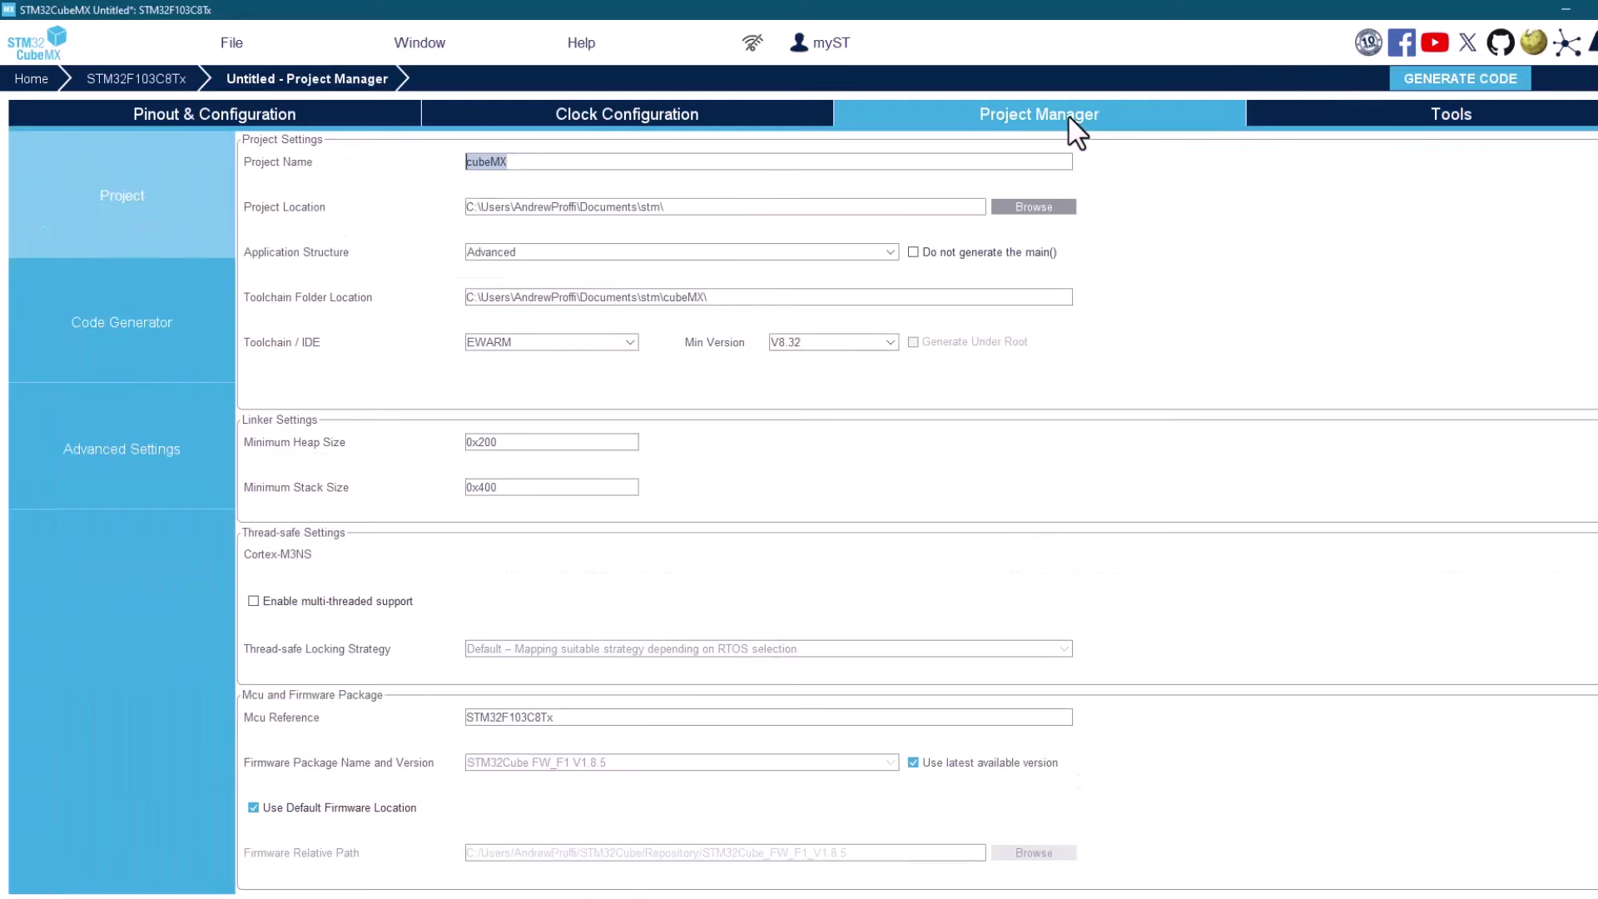
# Step: Enter the user label Uoit for the ADC1_IN1 pin PA1 in the pinout view
pyautogui.click(201, 103)
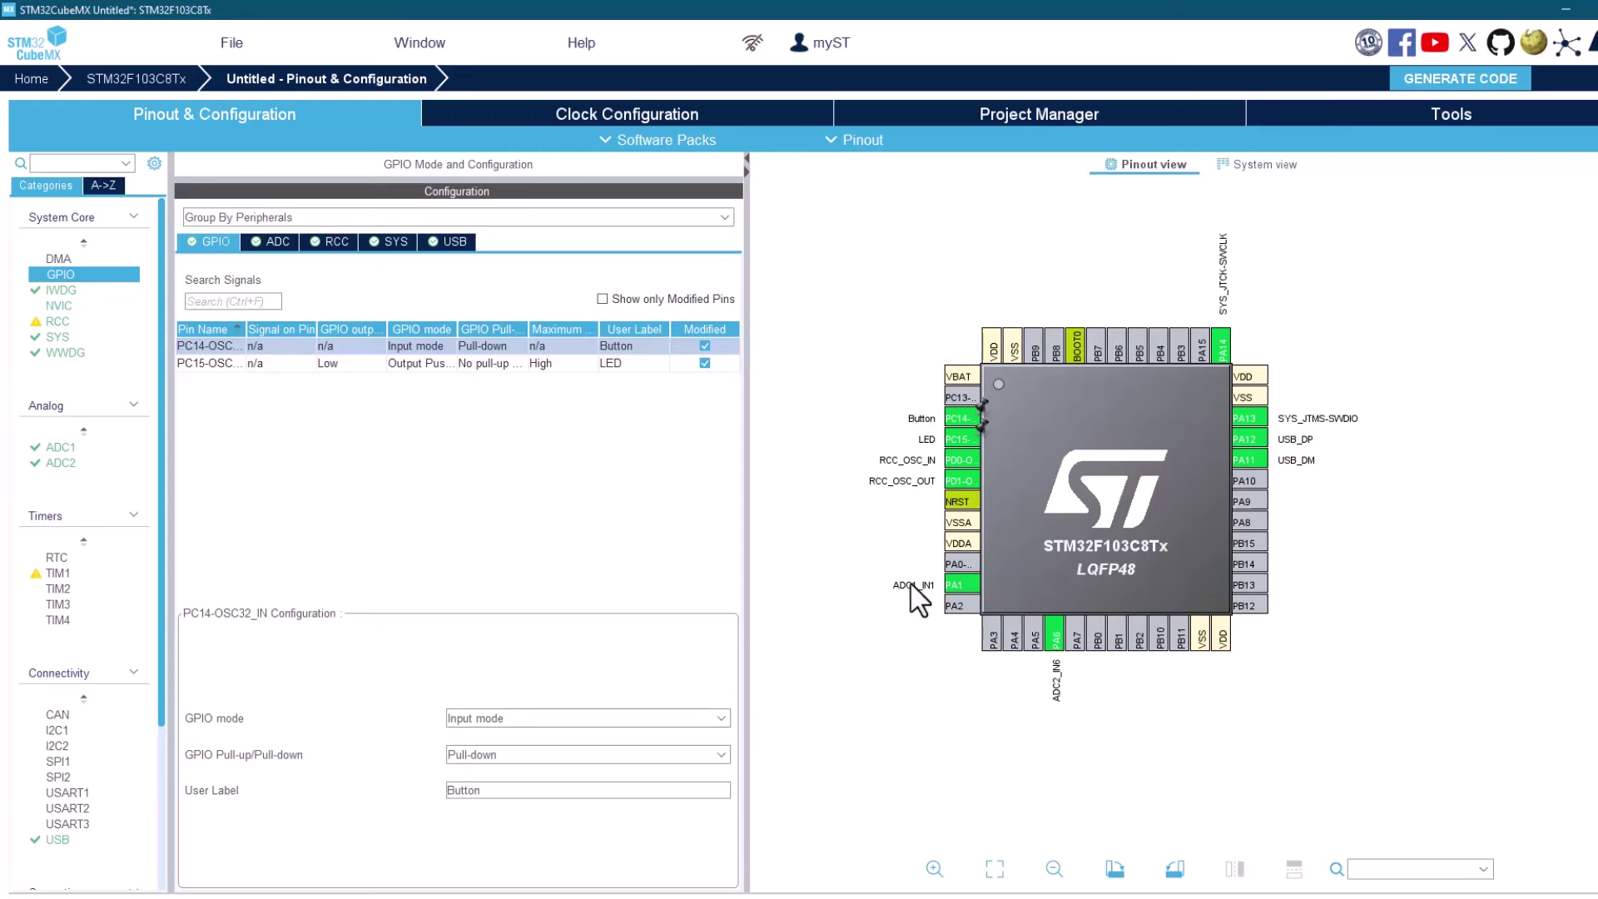
pyautogui.rightClick(962, 589)
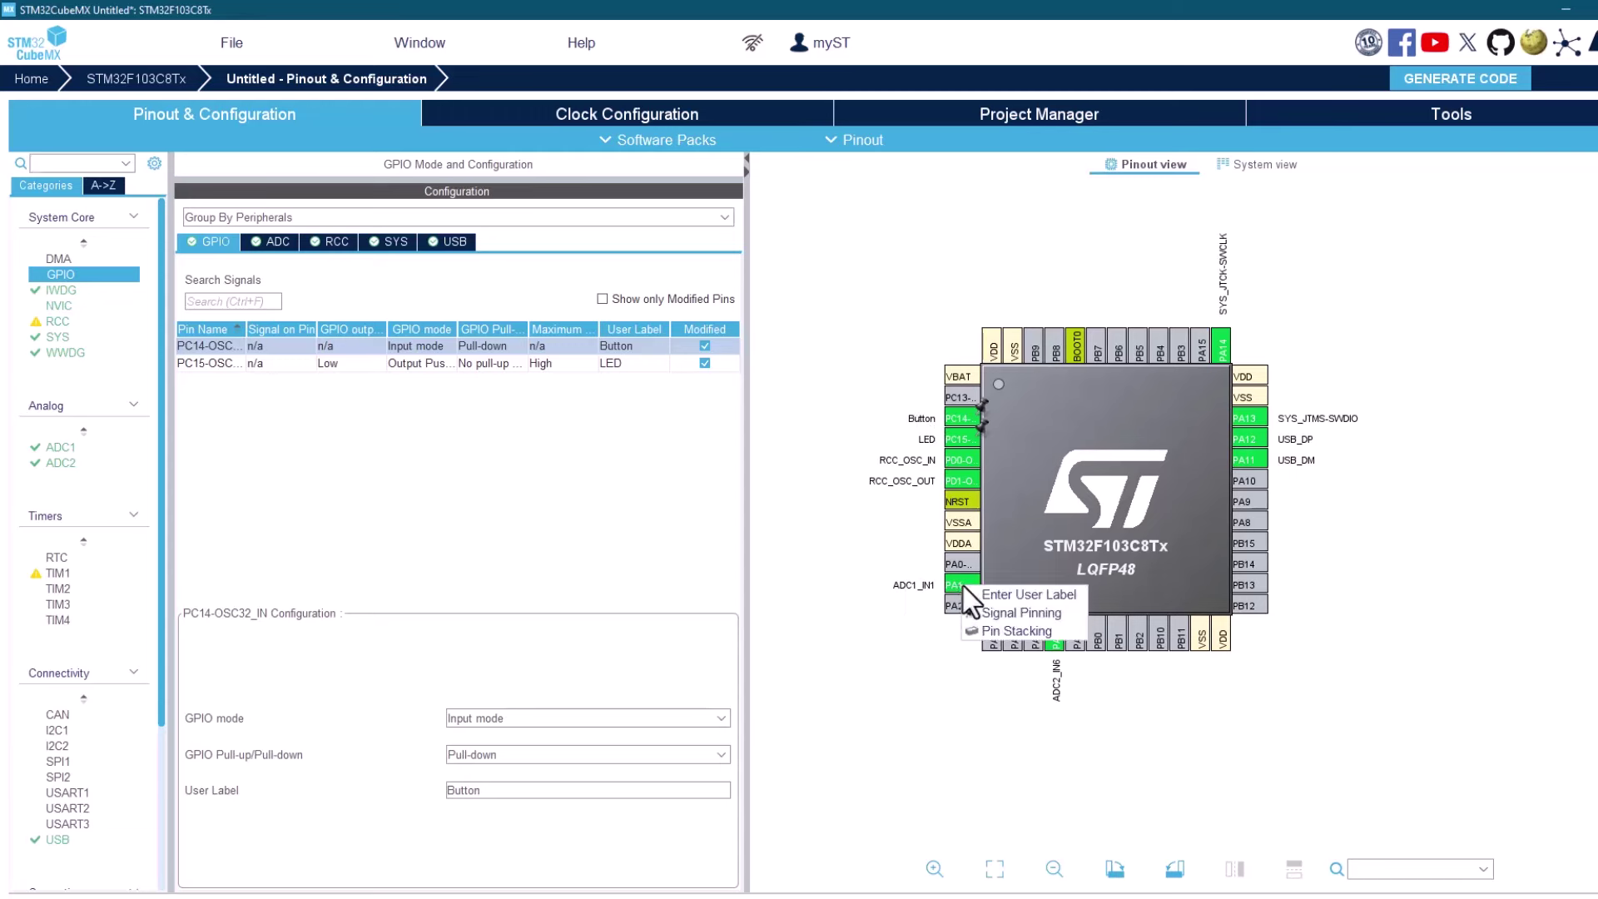
pyautogui.click(1008, 594)
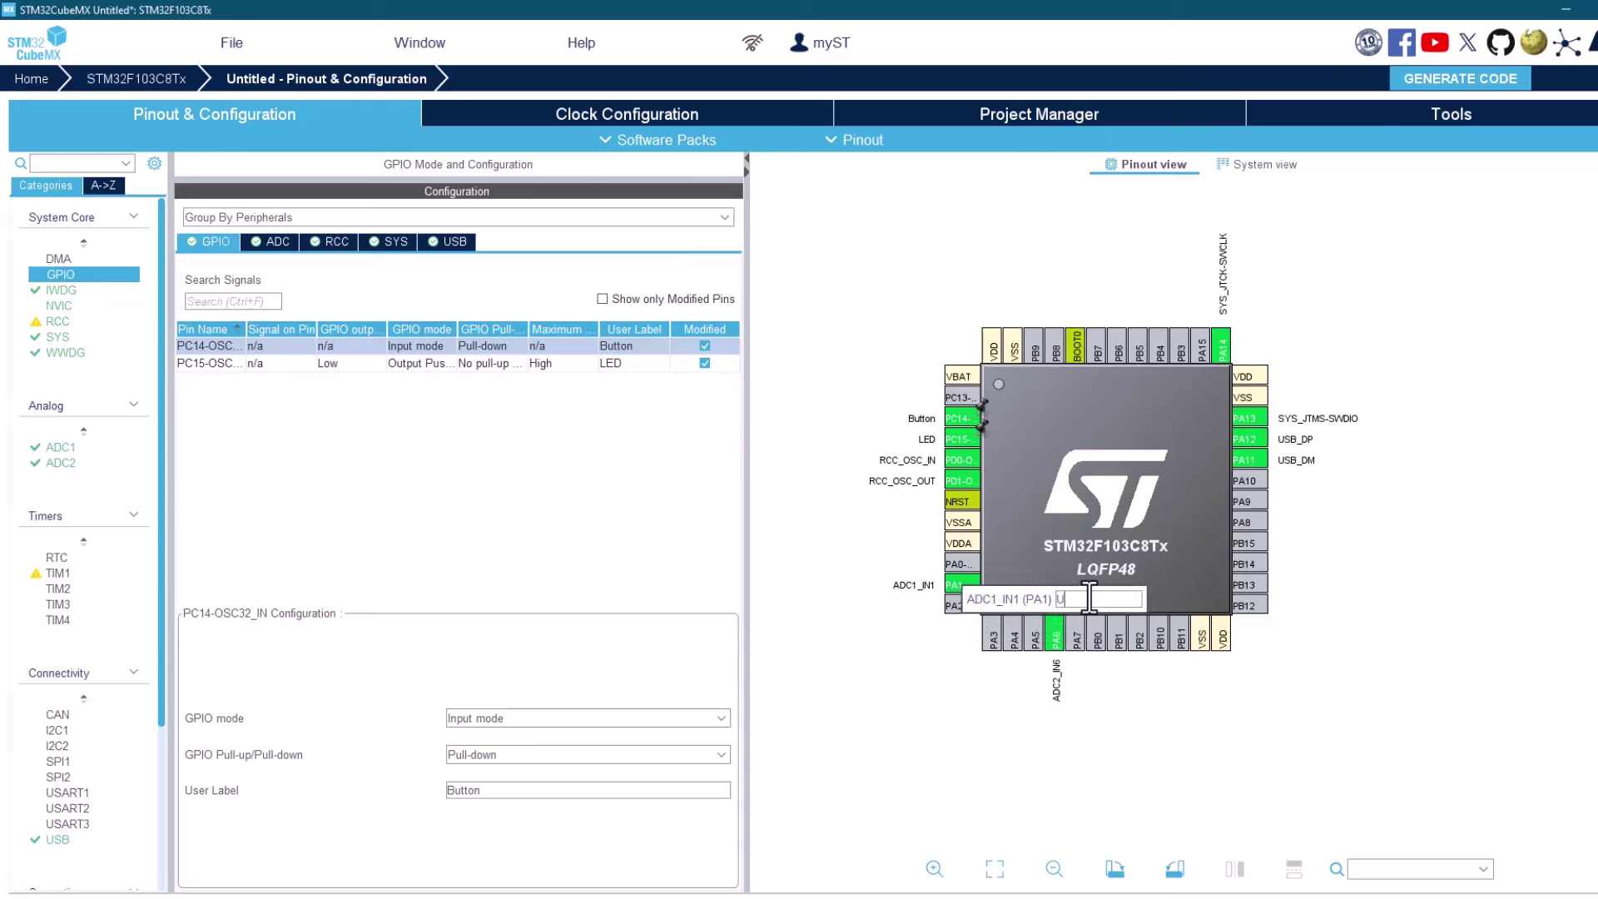
pyautogui.press('Return')
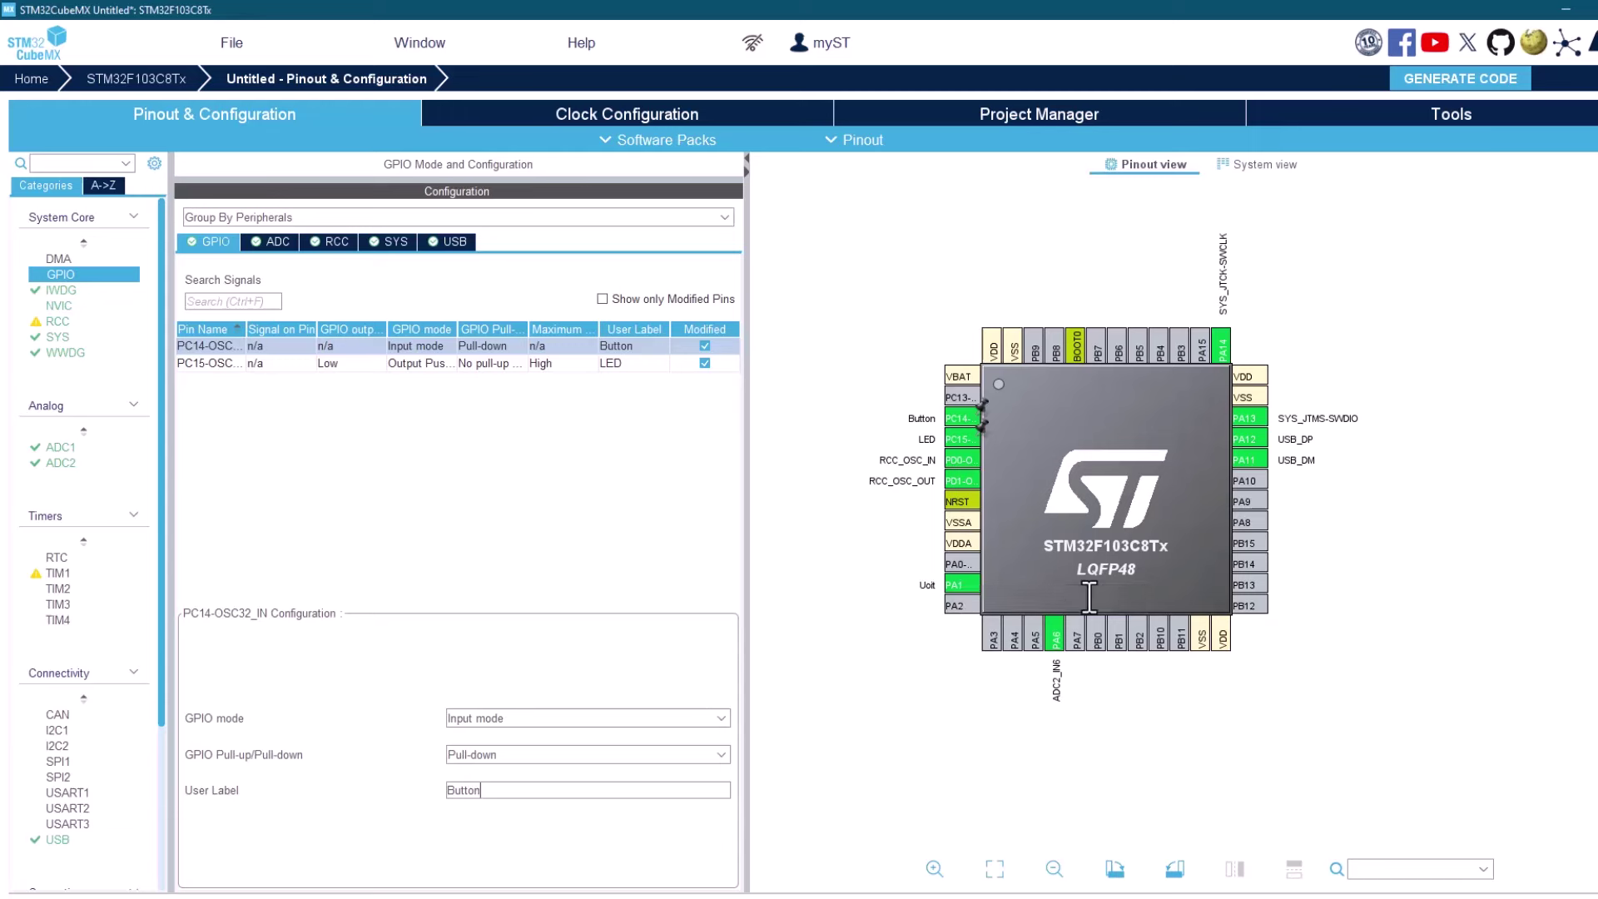
# Step: Open the Pins/Signals Options, enlarge the window to show every pin, and change PA1's user label to Upit
pyautogui.click(852, 140)
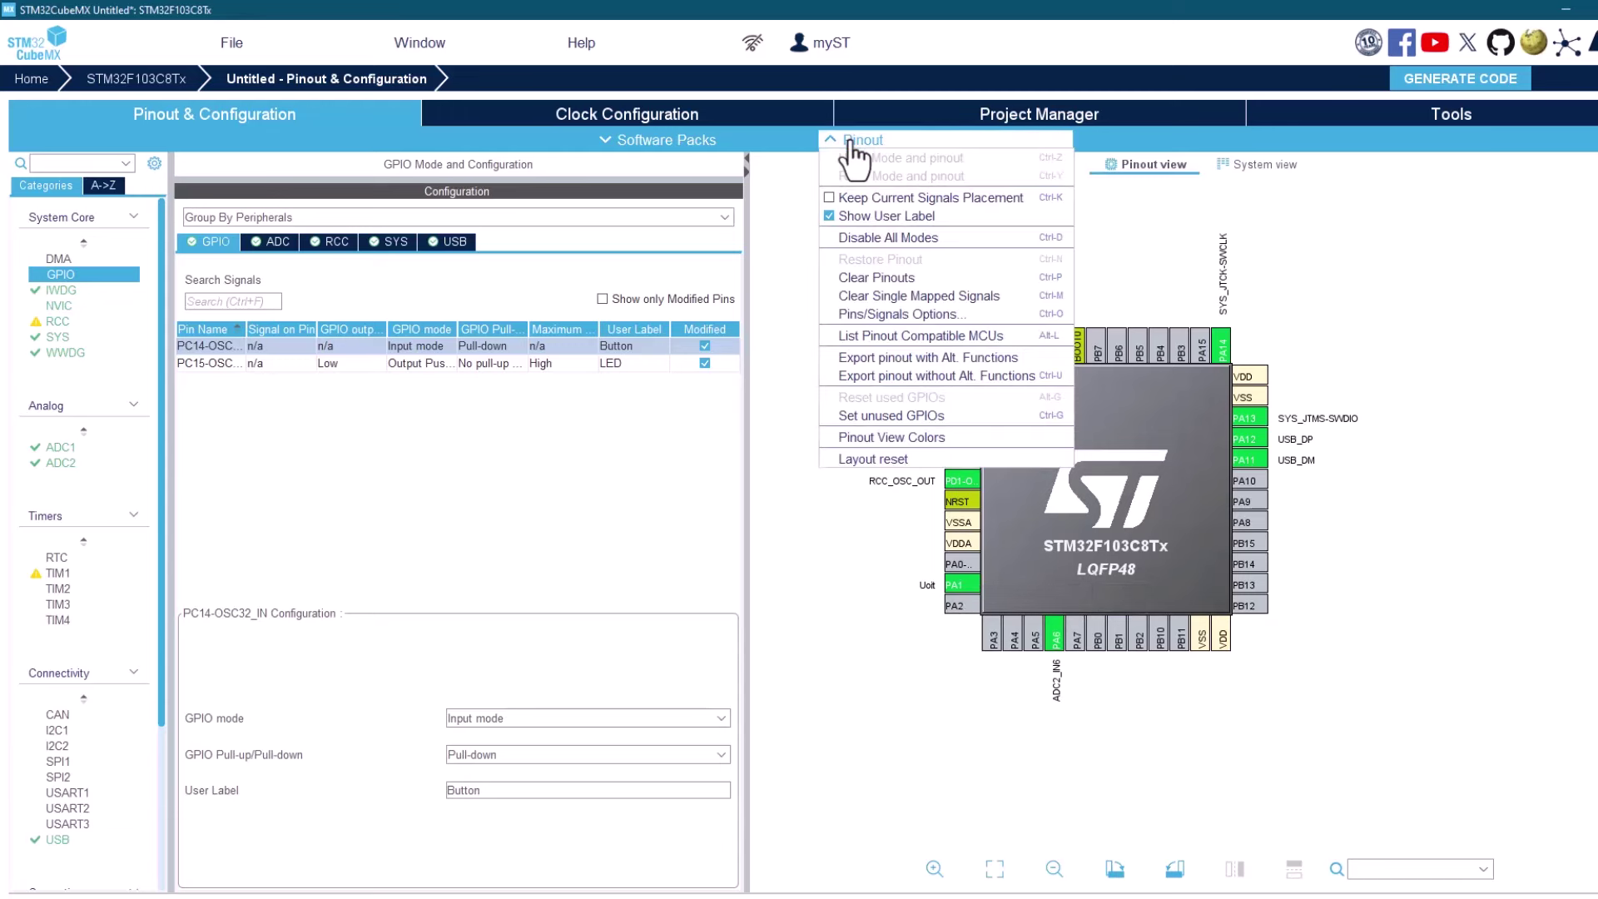
pyautogui.click(906, 313)
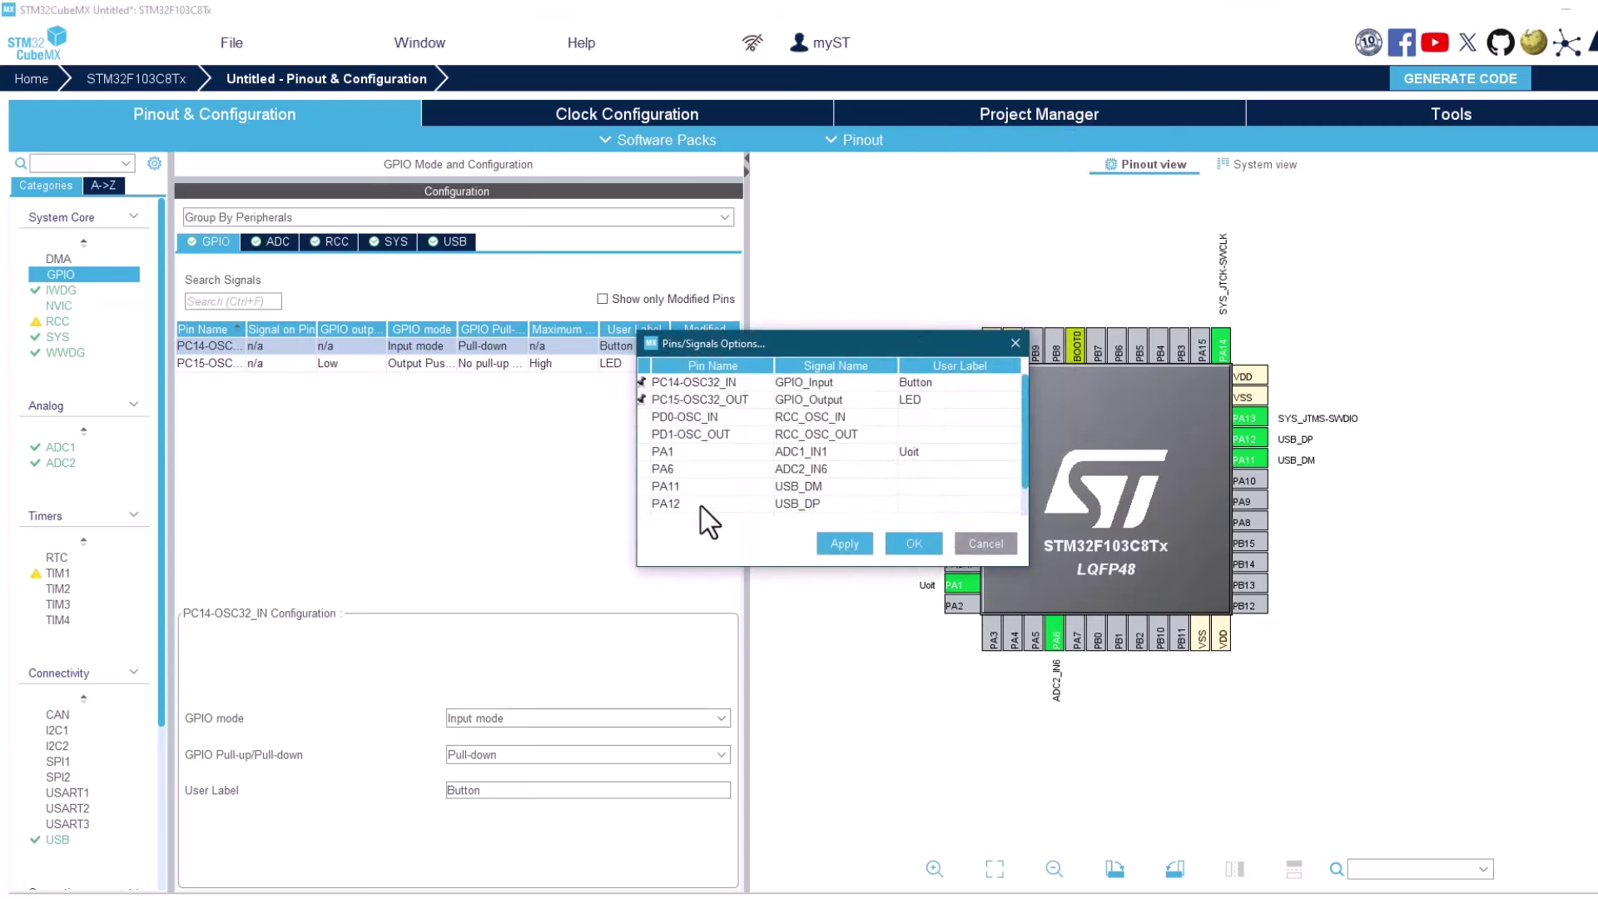
pyautogui.moveTo(759, 570); pyautogui.dragTo(777, 784)
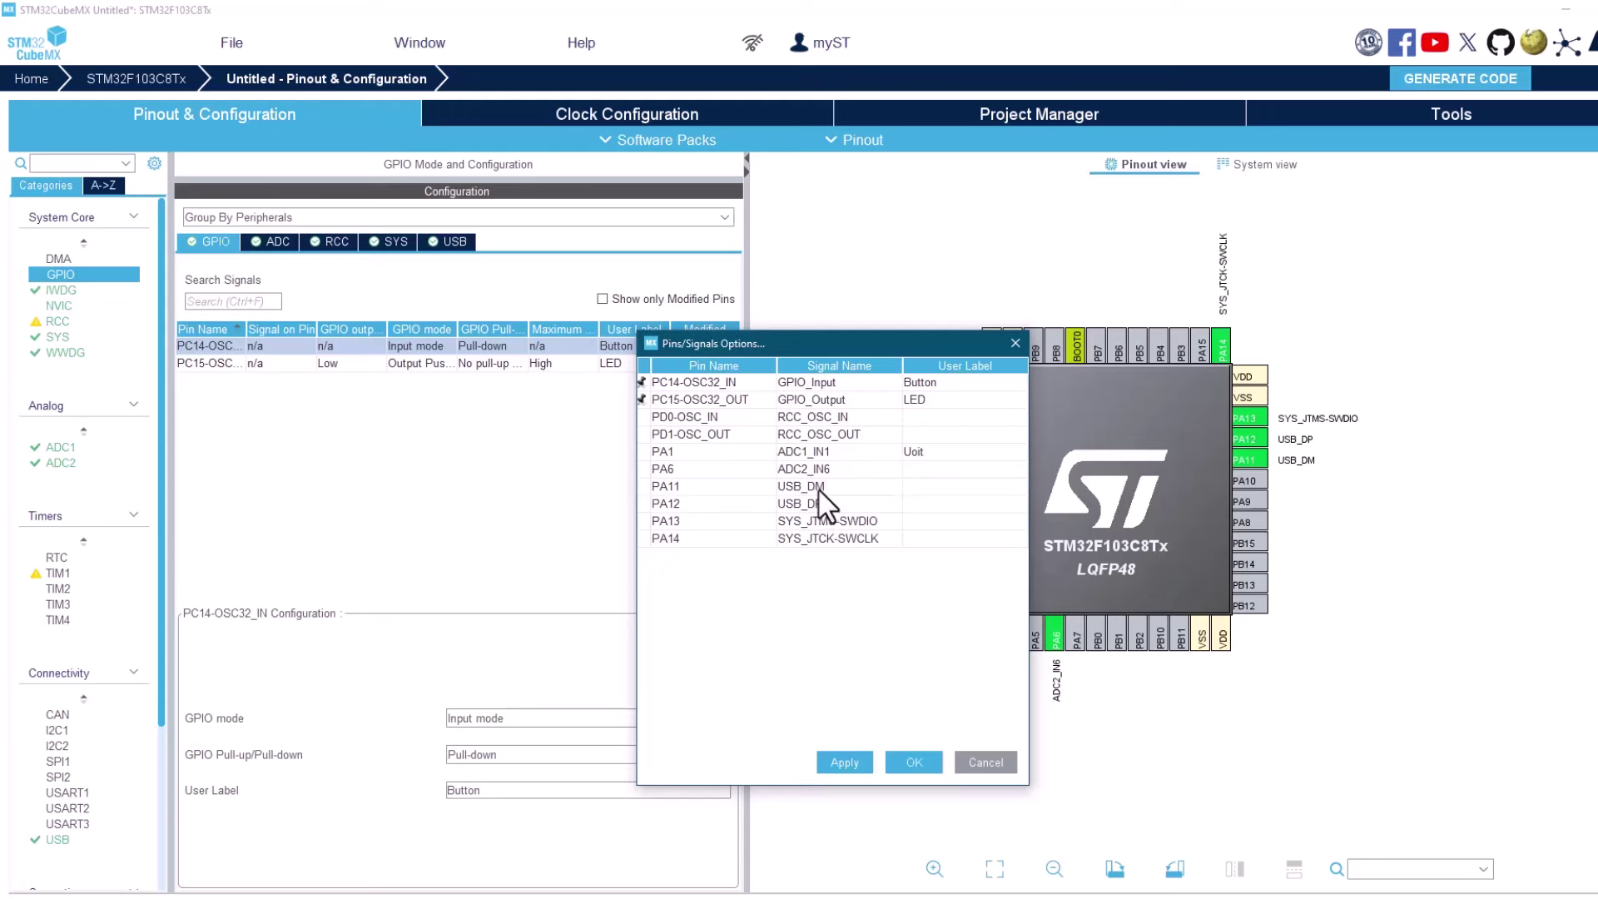
pyautogui.moveTo(818, 493); pyautogui.dragTo(938, 367)
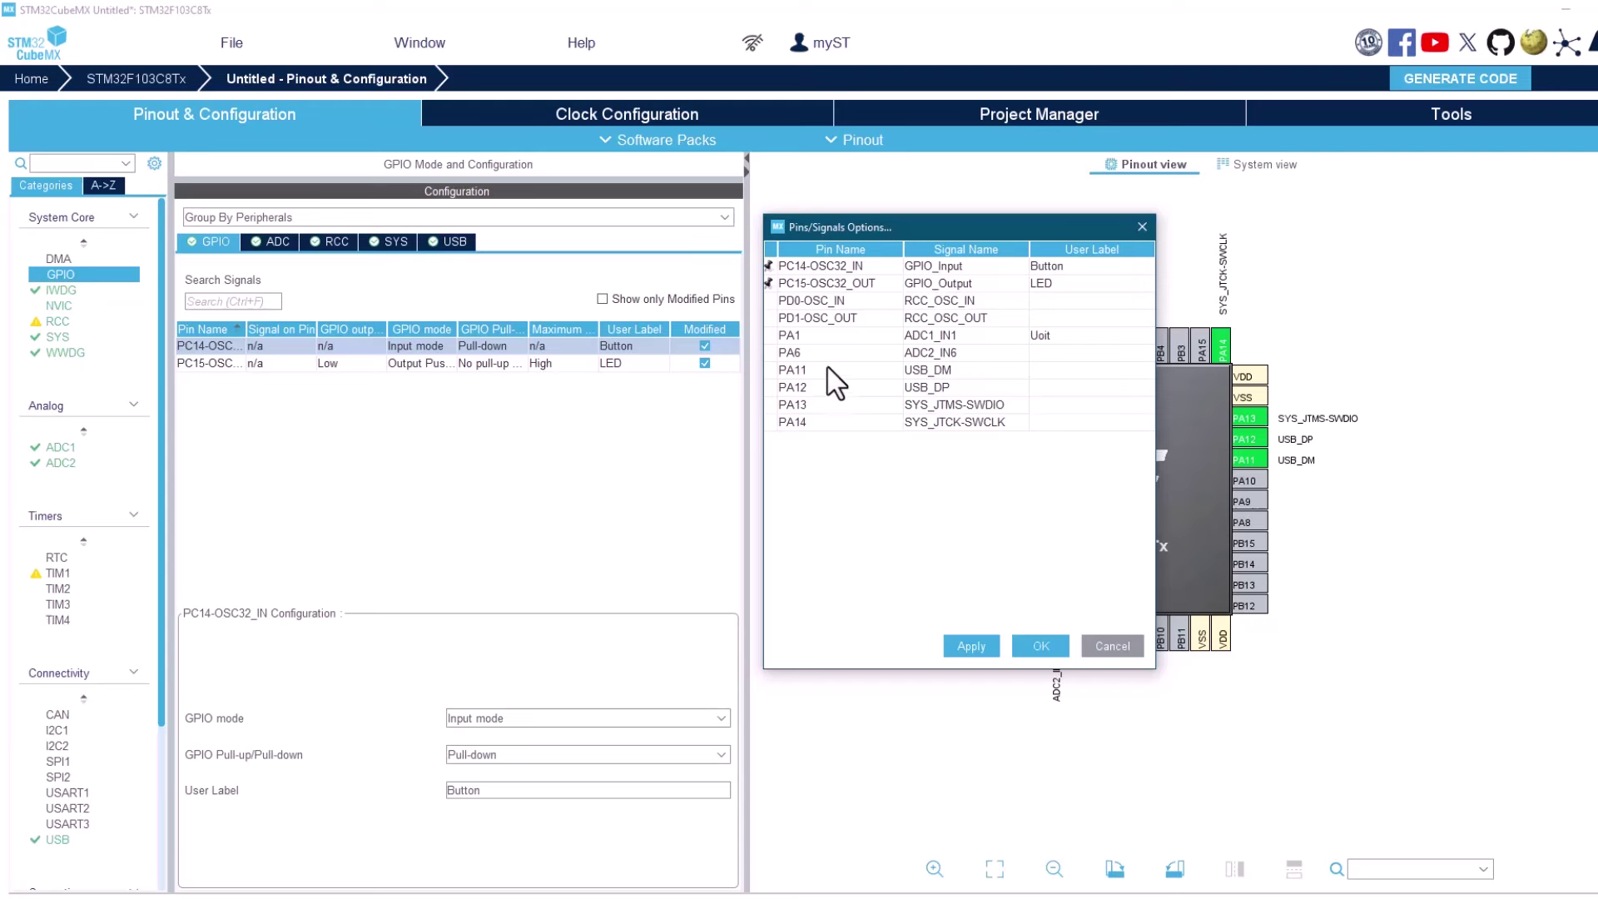
pyautogui.doubleClick(1065, 334)
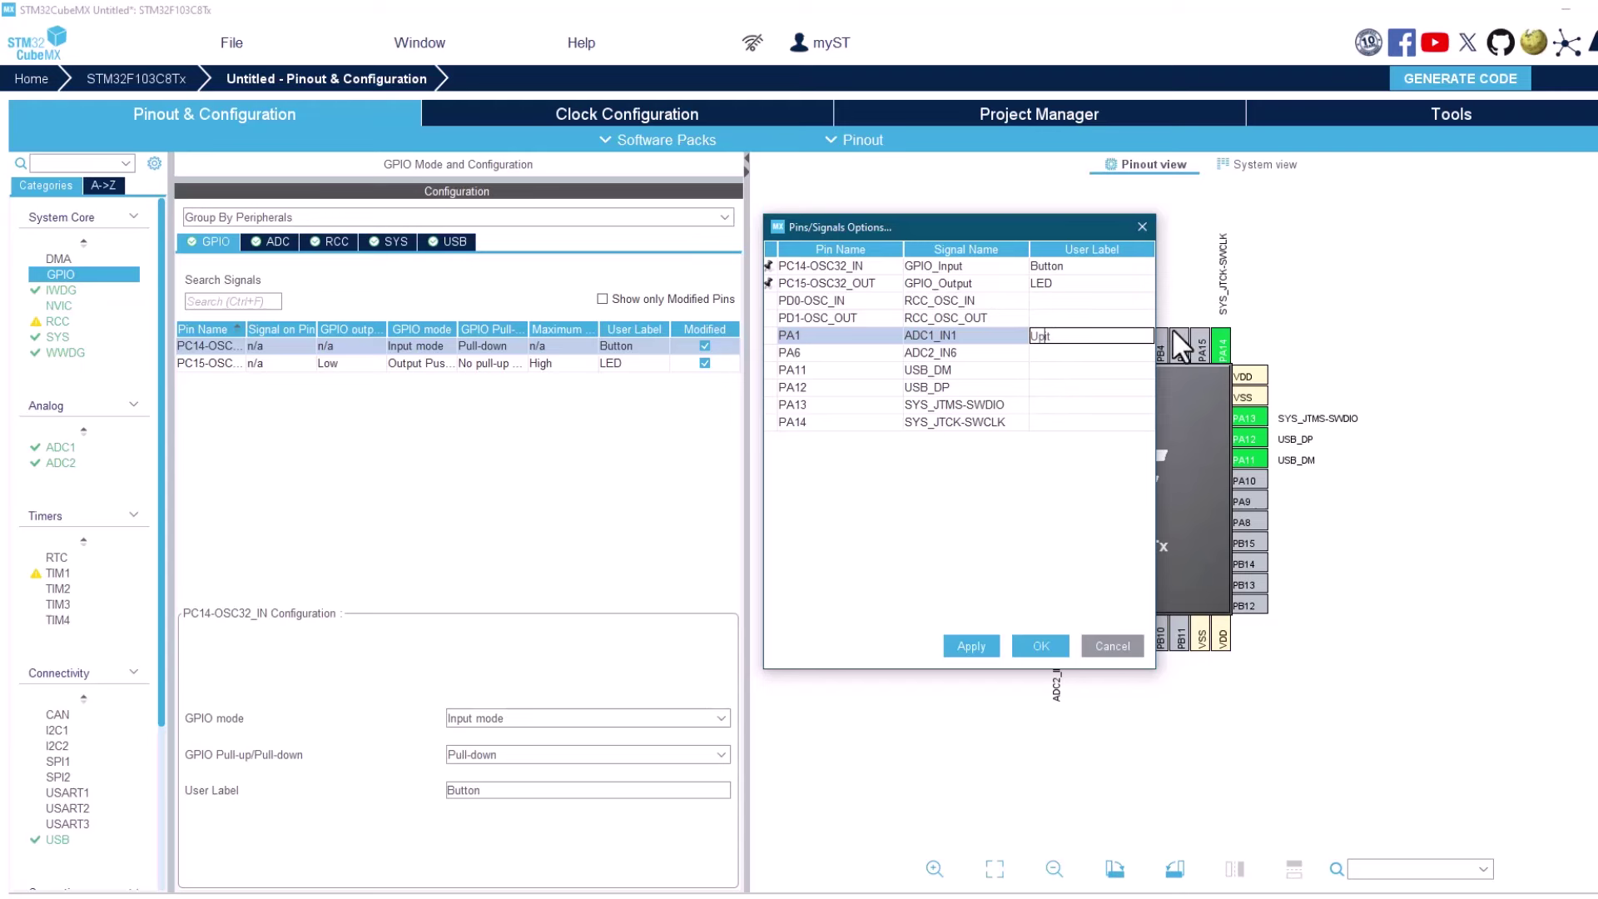
pyautogui.click(1111, 392)
# Step: Check the user label cells of PA6, PA11 and PC14 without editing them and accept the pin options
pyautogui.doubleClick(1071, 353)
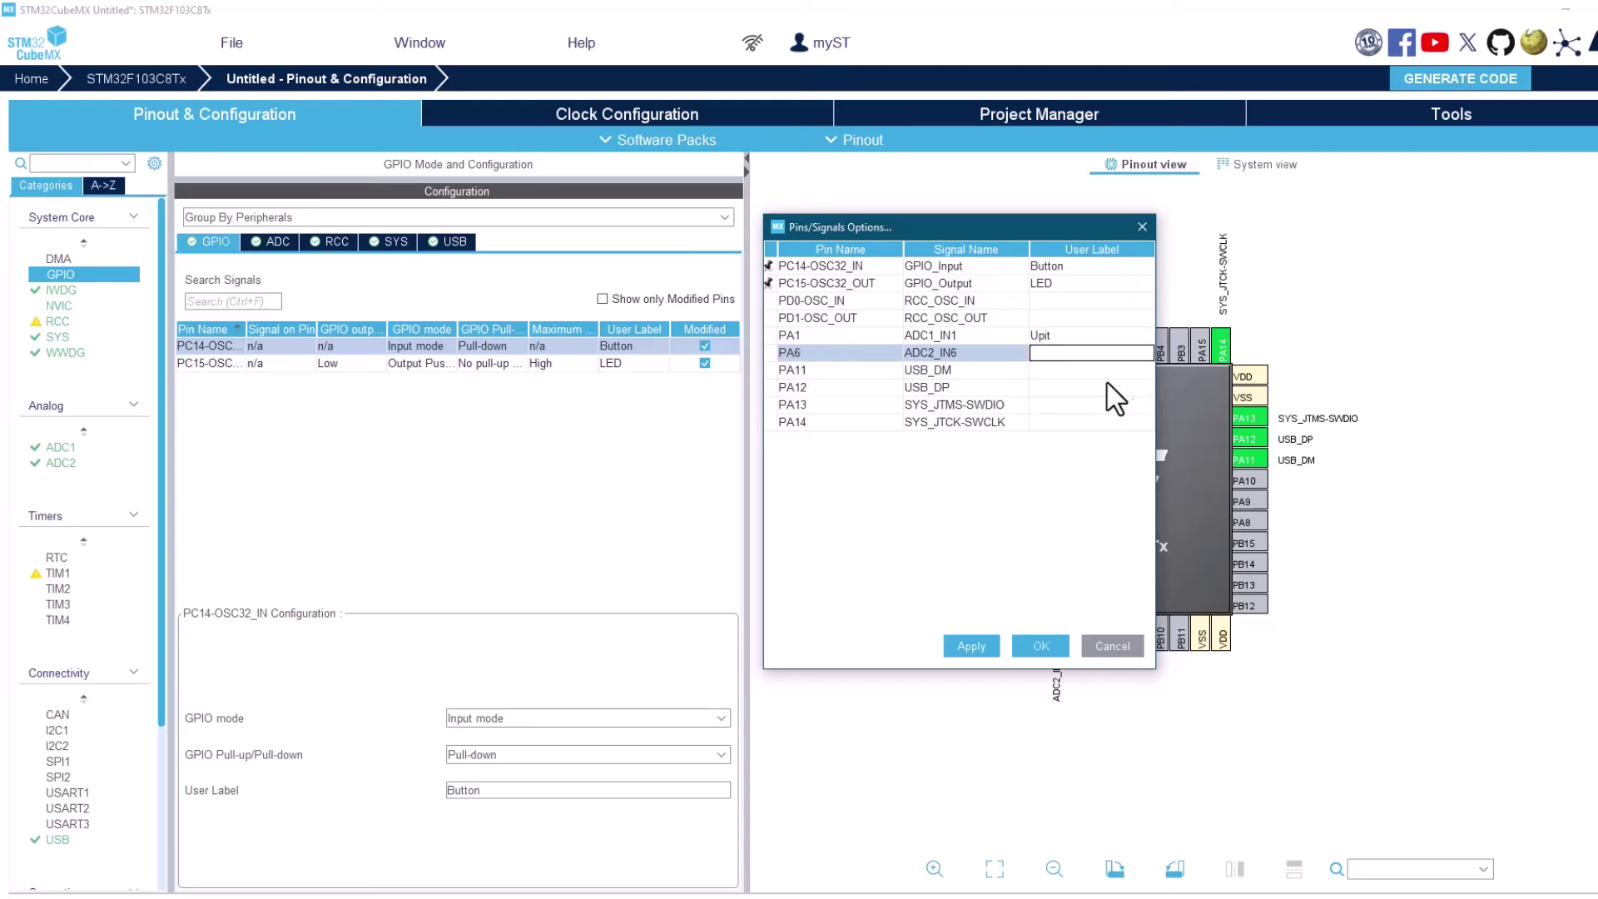
pyautogui.doubleClick(1077, 371)
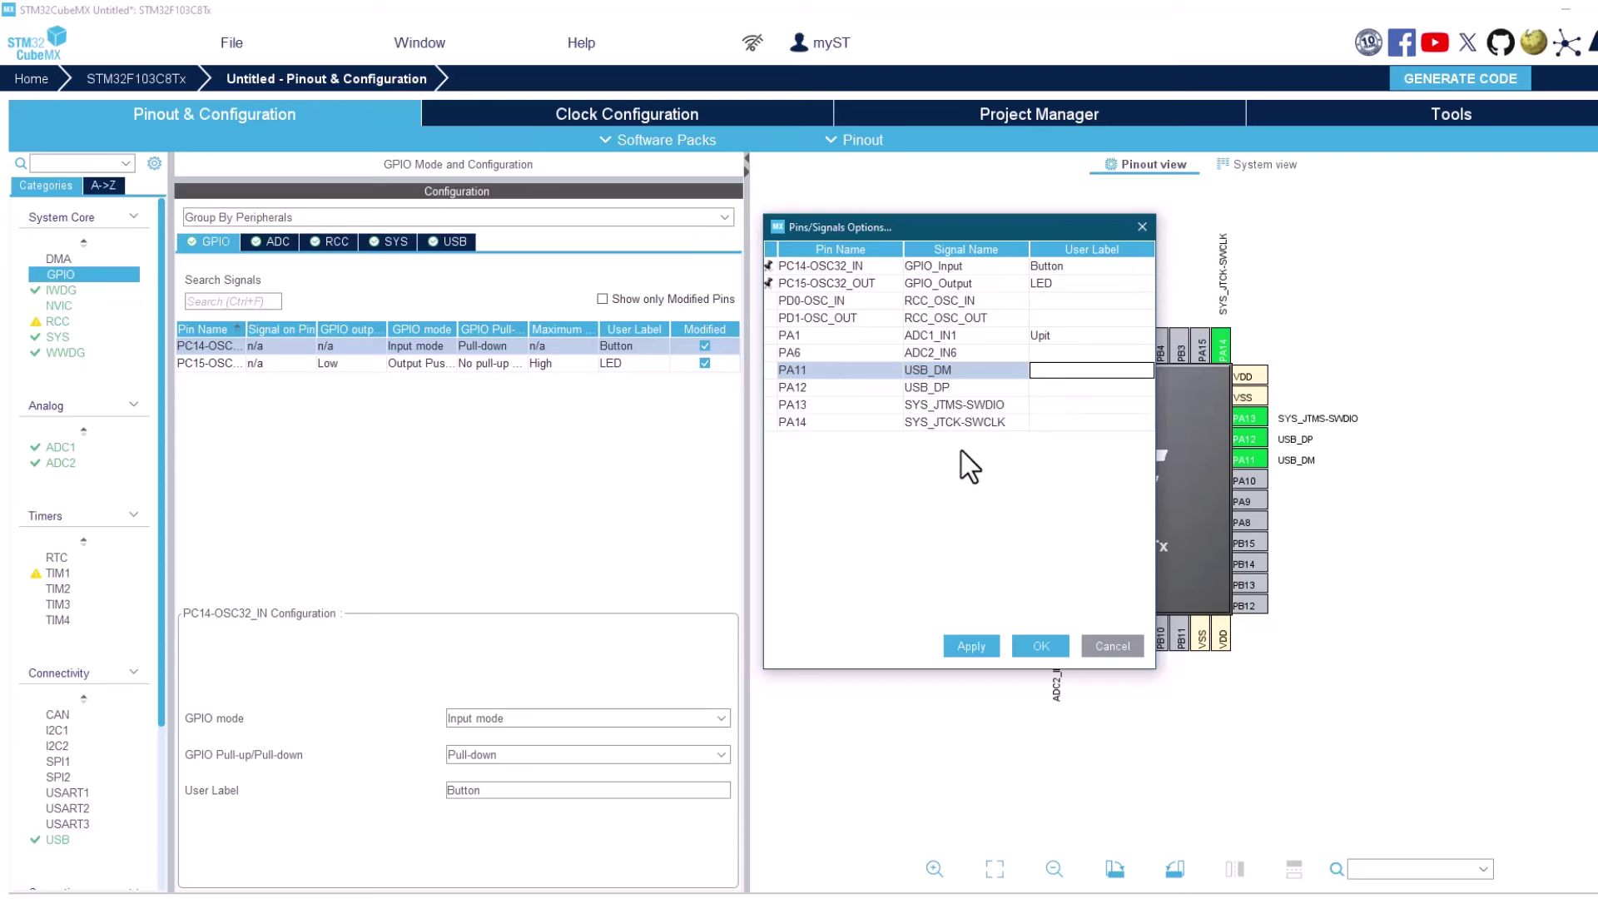
pyautogui.doubleClick(1072, 267)
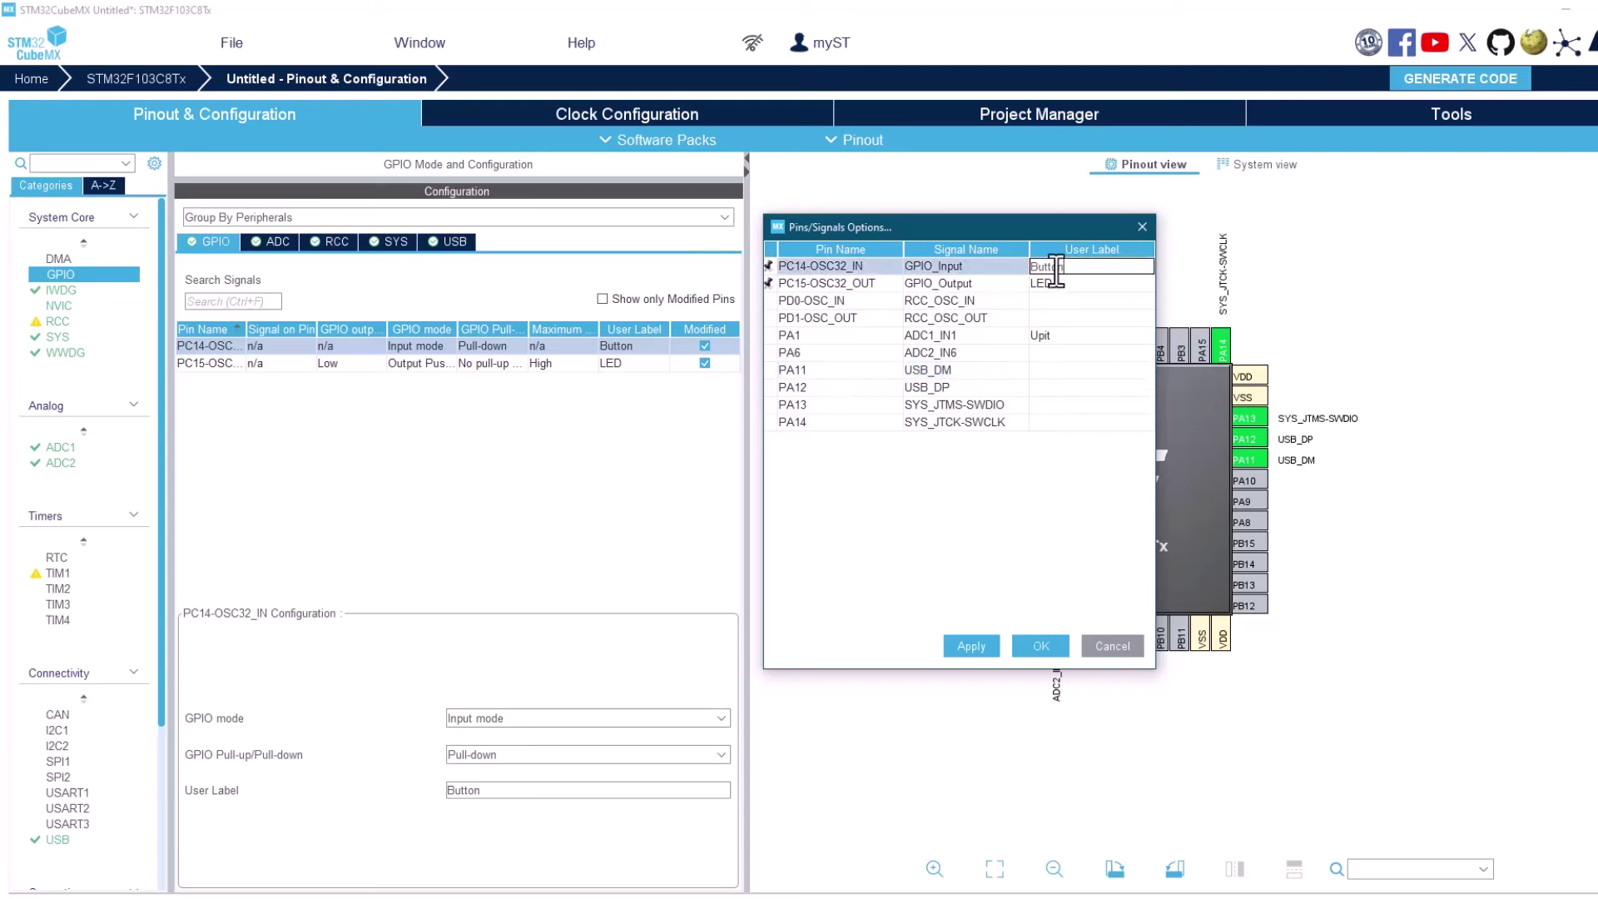
pyautogui.click(1050, 471)
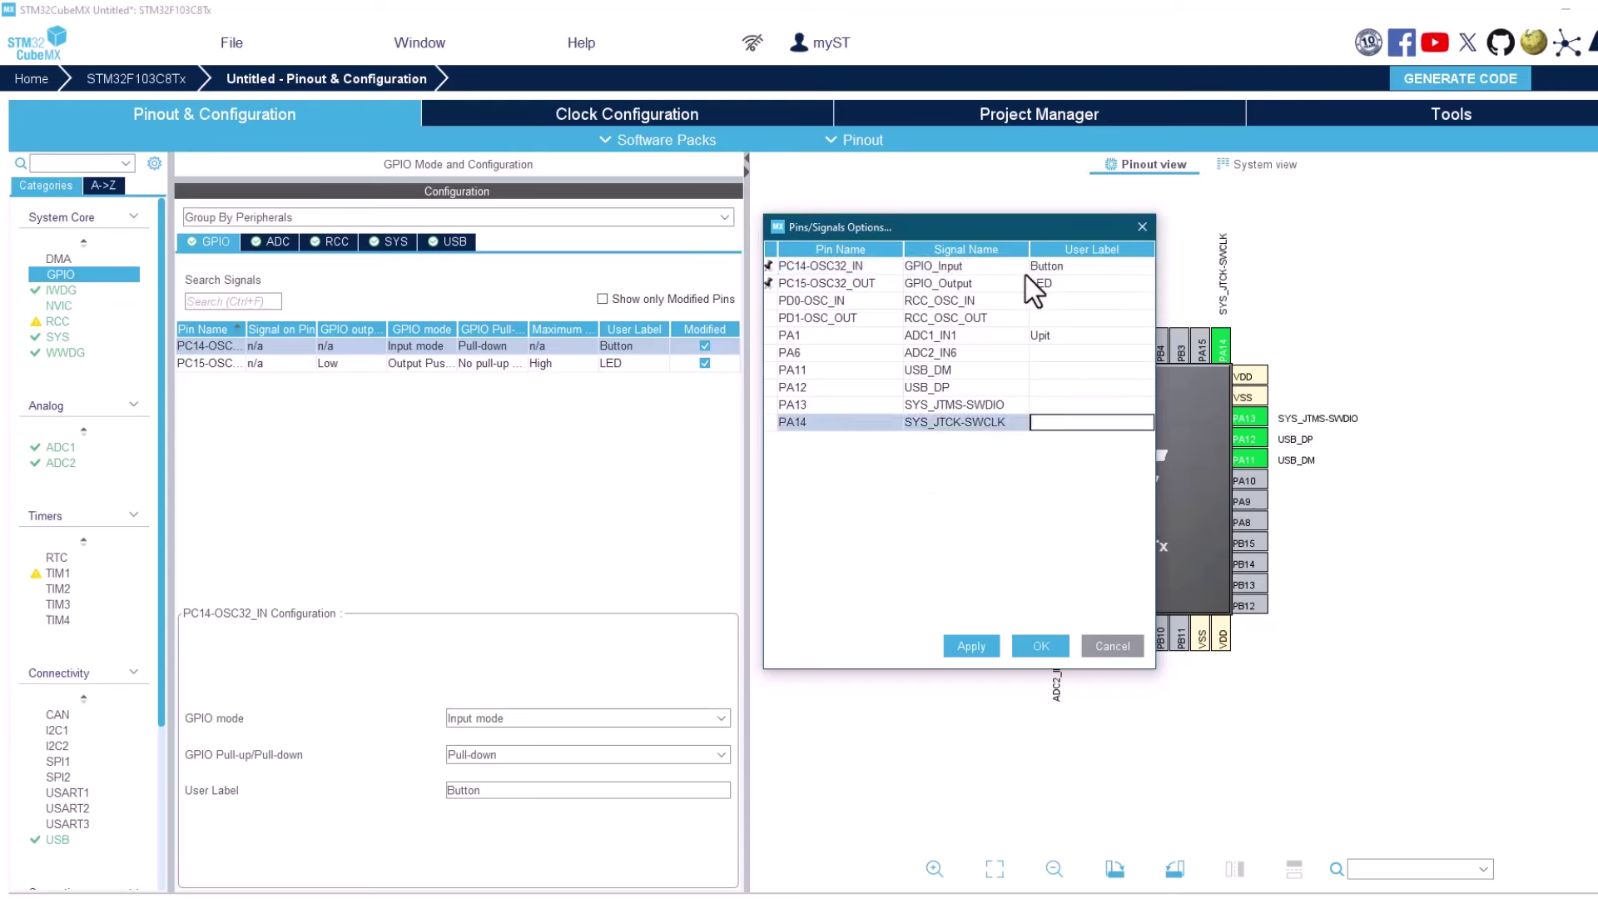
pyautogui.click(1076, 353)
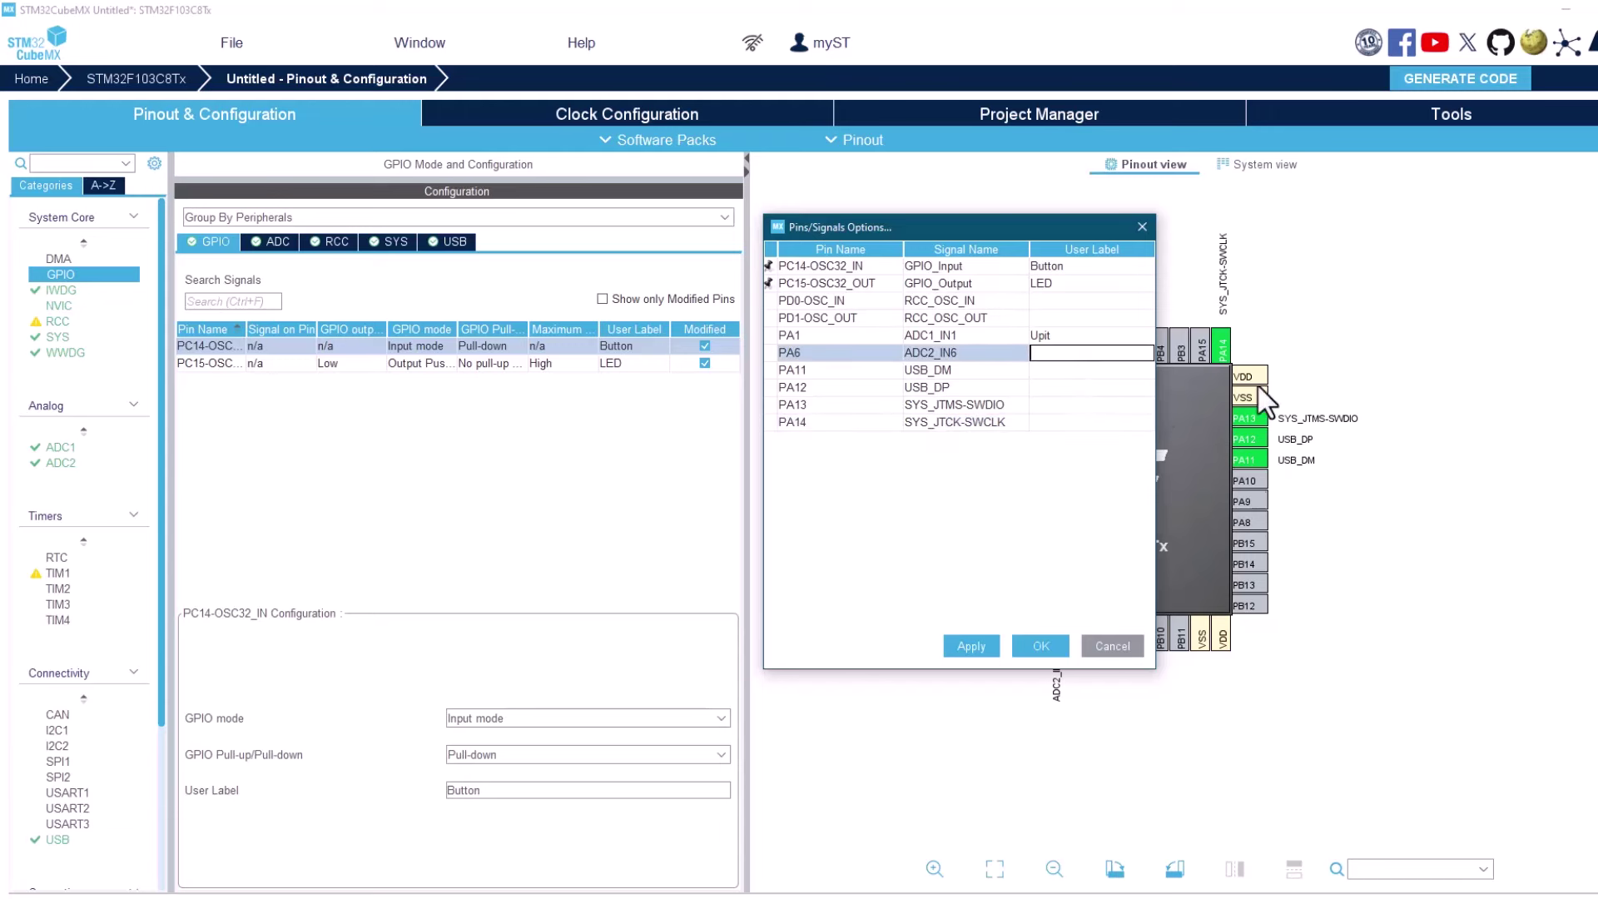
pyautogui.moveTo(1080, 384)
pyautogui.mouseDown()
pyautogui.moveTo(1074, 420)
pyautogui.moveTo(1076, 374)
pyautogui.mouseUp()
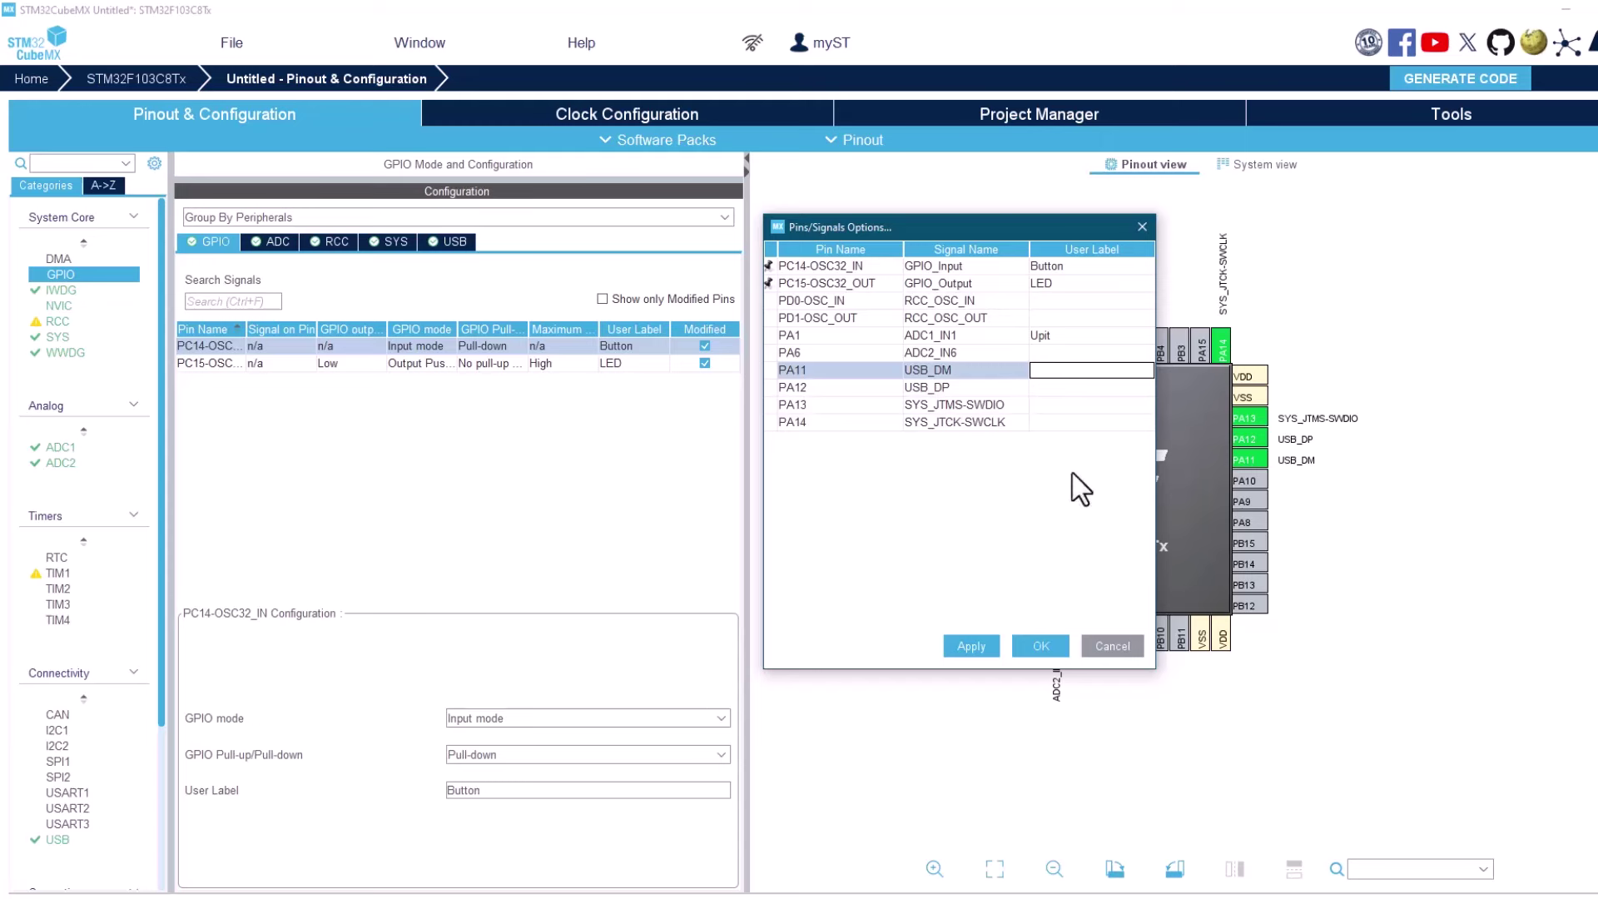
pyautogui.click(1040, 646)
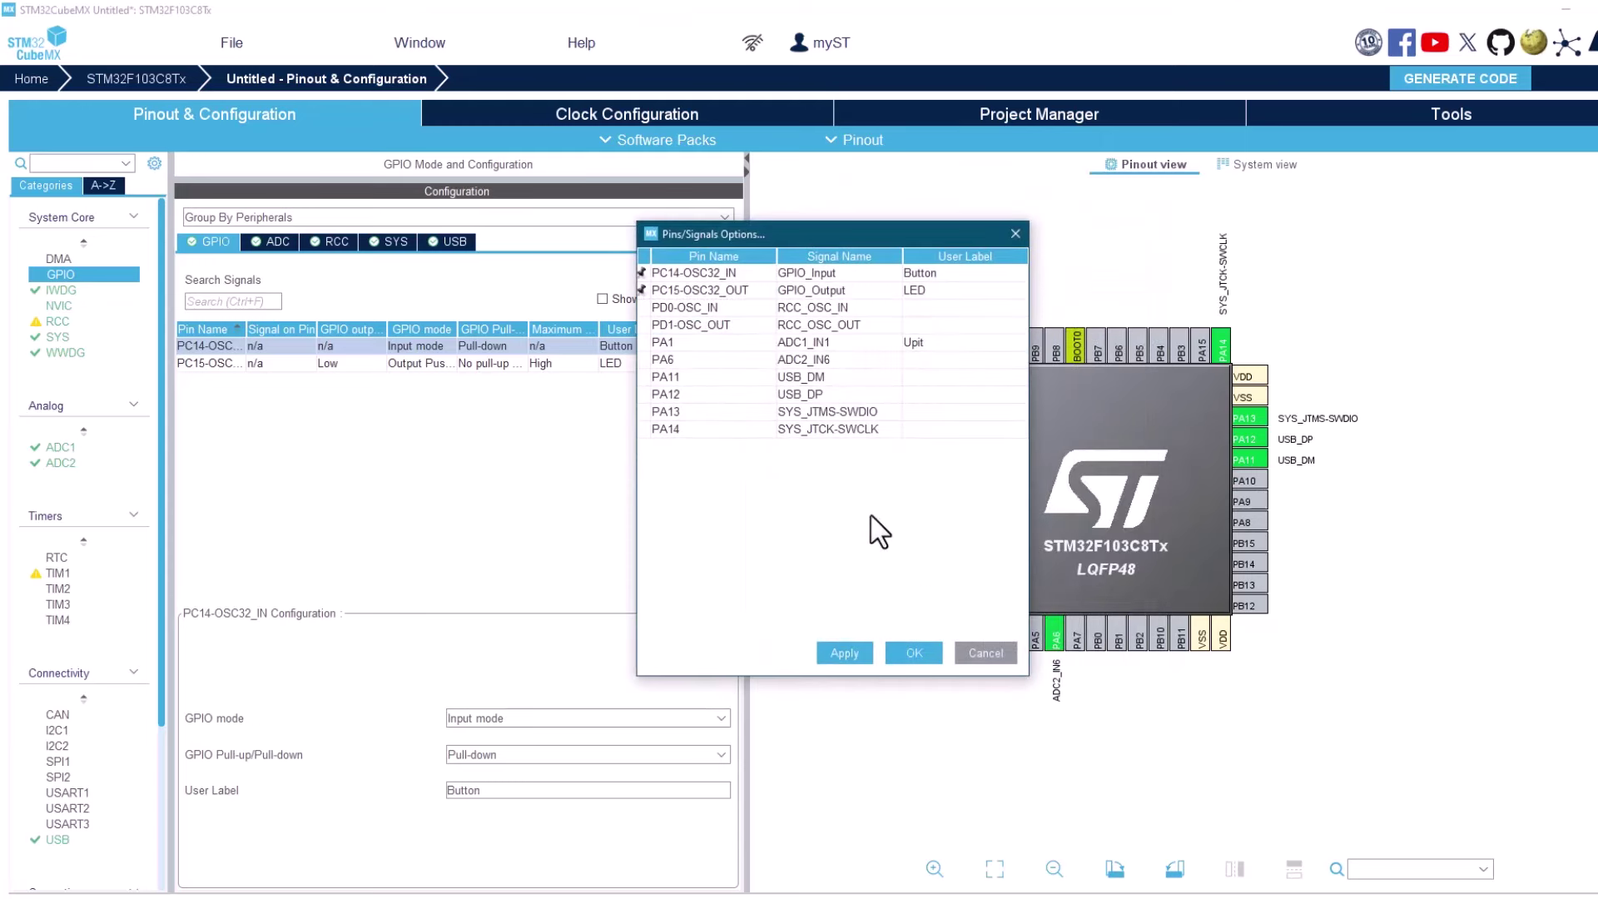
# Step: Copy all rows of the Pins/Signals Options table into a new Notepad++ document, then return and close the options
pyautogui.click(925, 428)
pyautogui.click(697, 276)
pyautogui.moveTo(705, 296); pyautogui.dragTo(956, 457)
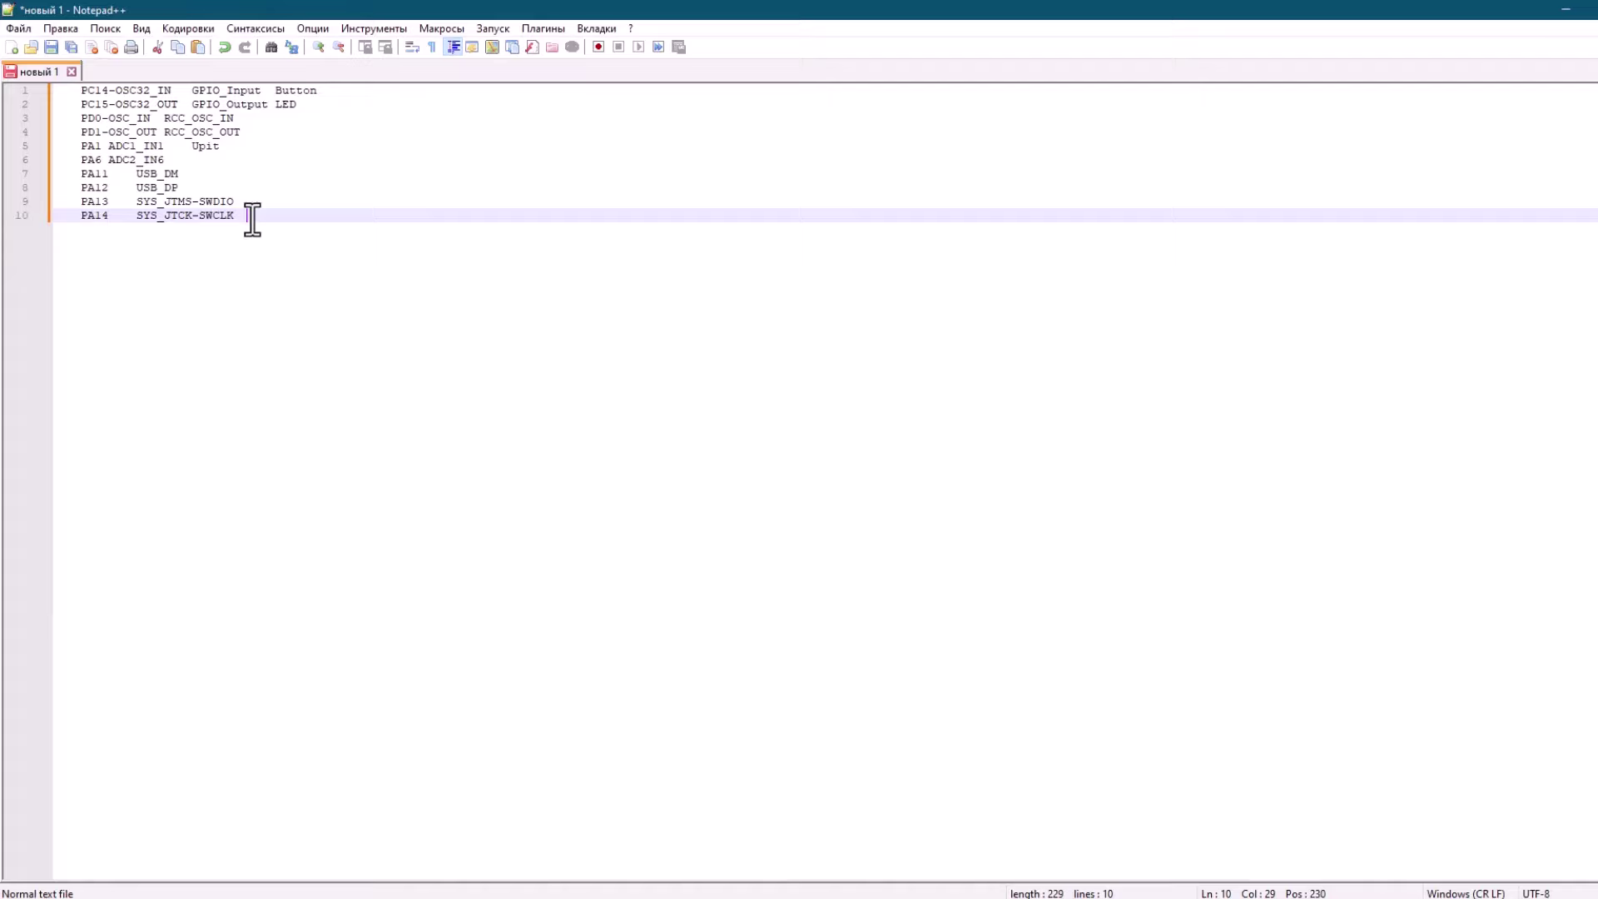
pyautogui.moveTo(252, 219); pyautogui.dragTo(121, 118)
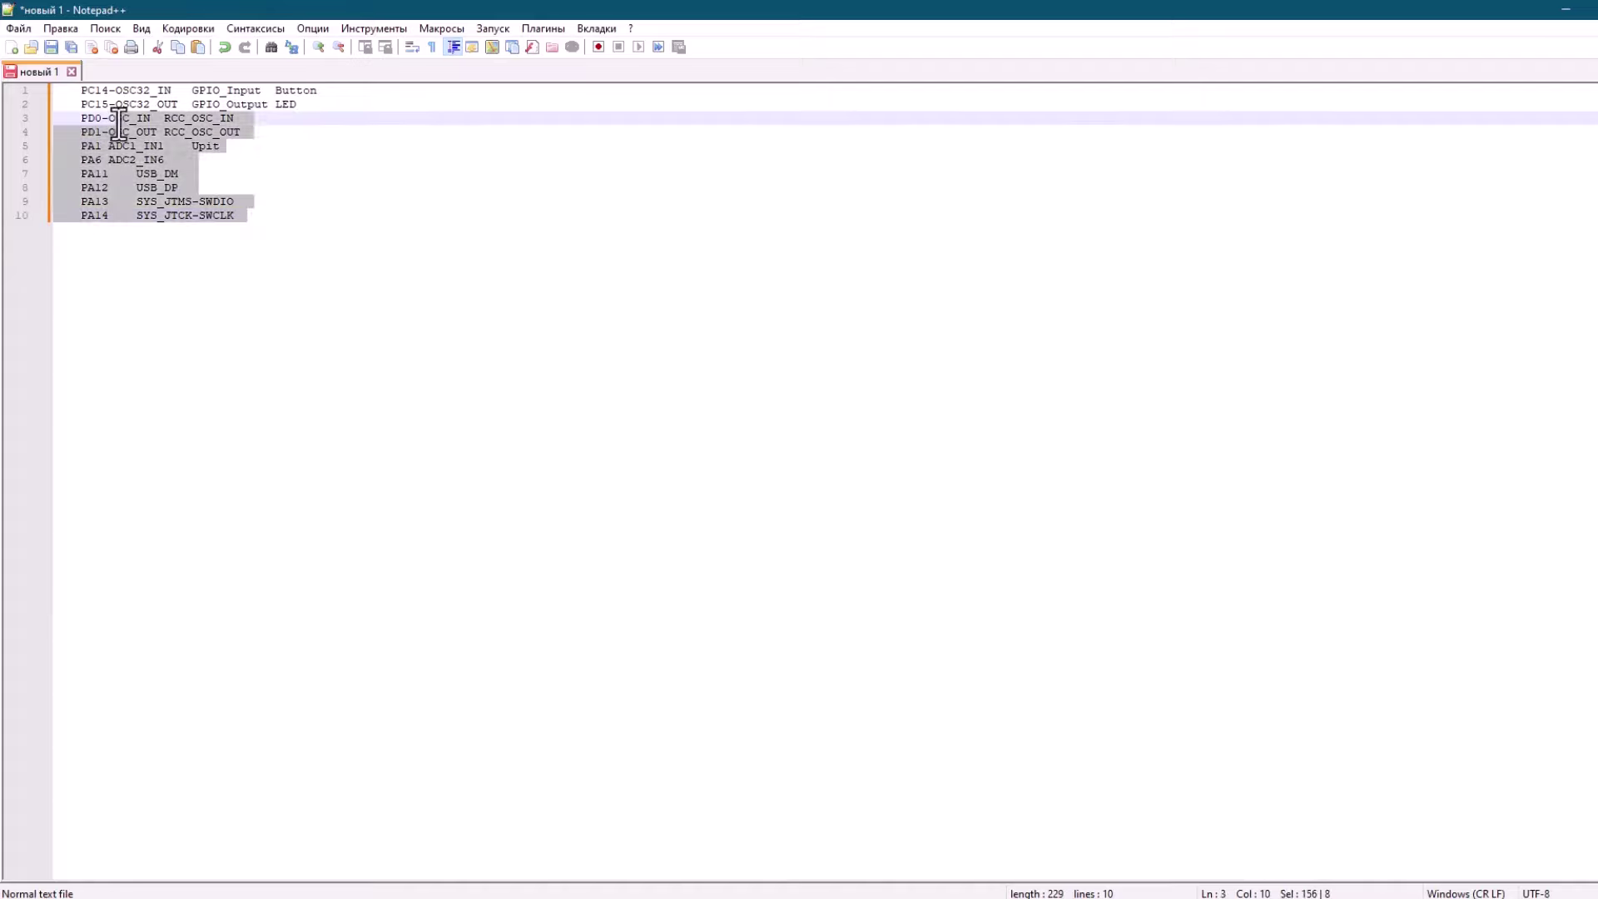
pyautogui.click(262, 243)
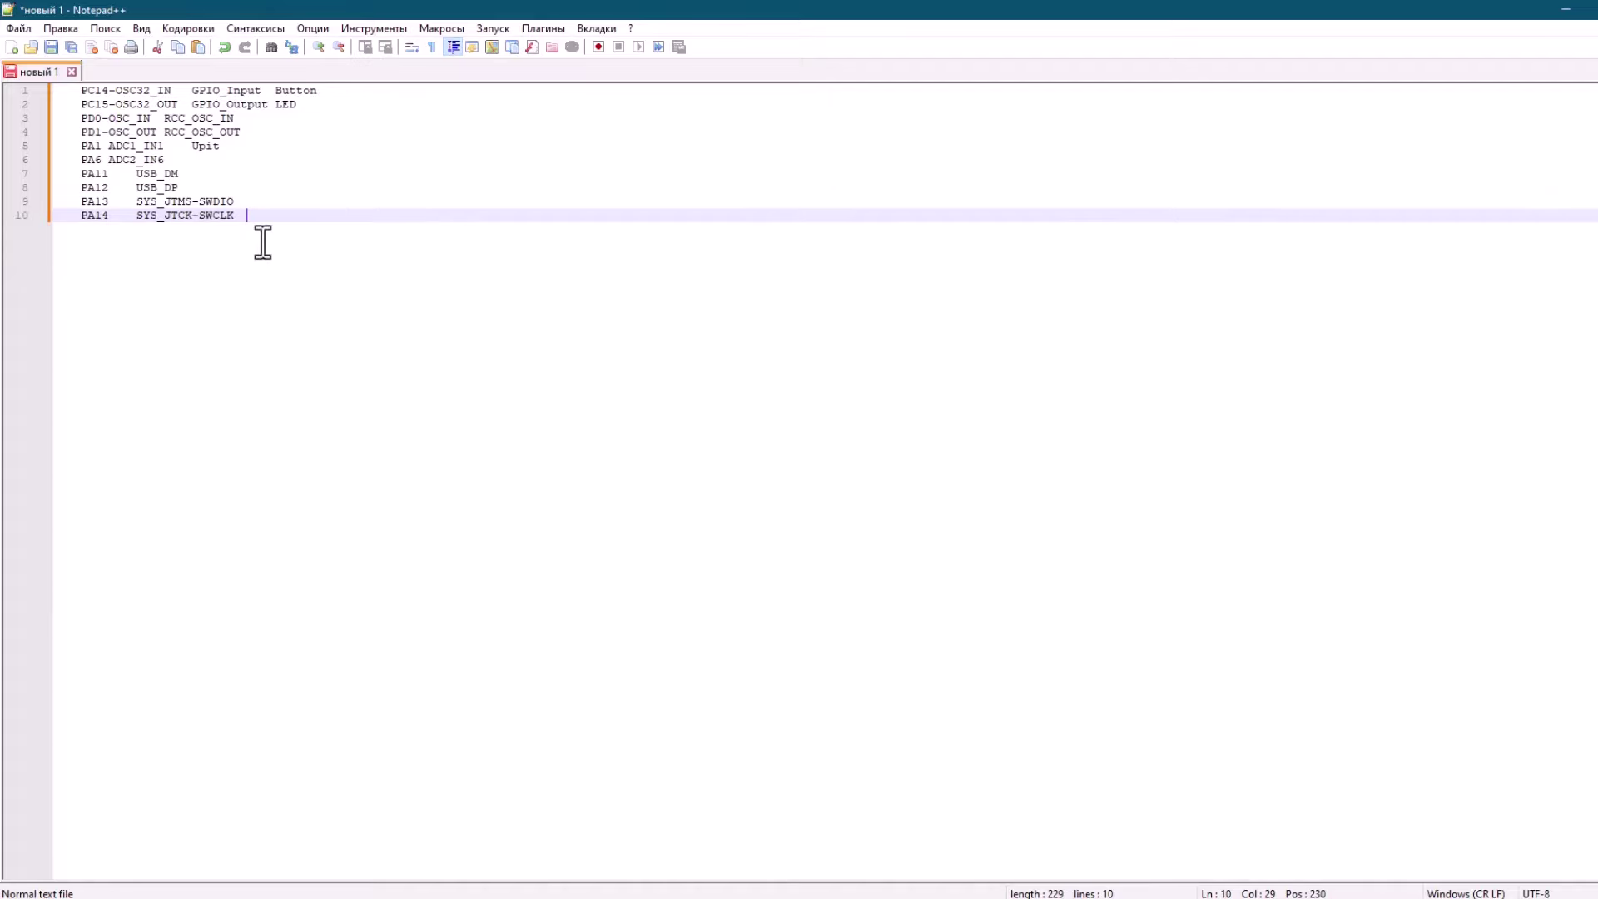
pyautogui.click(1565, 10)
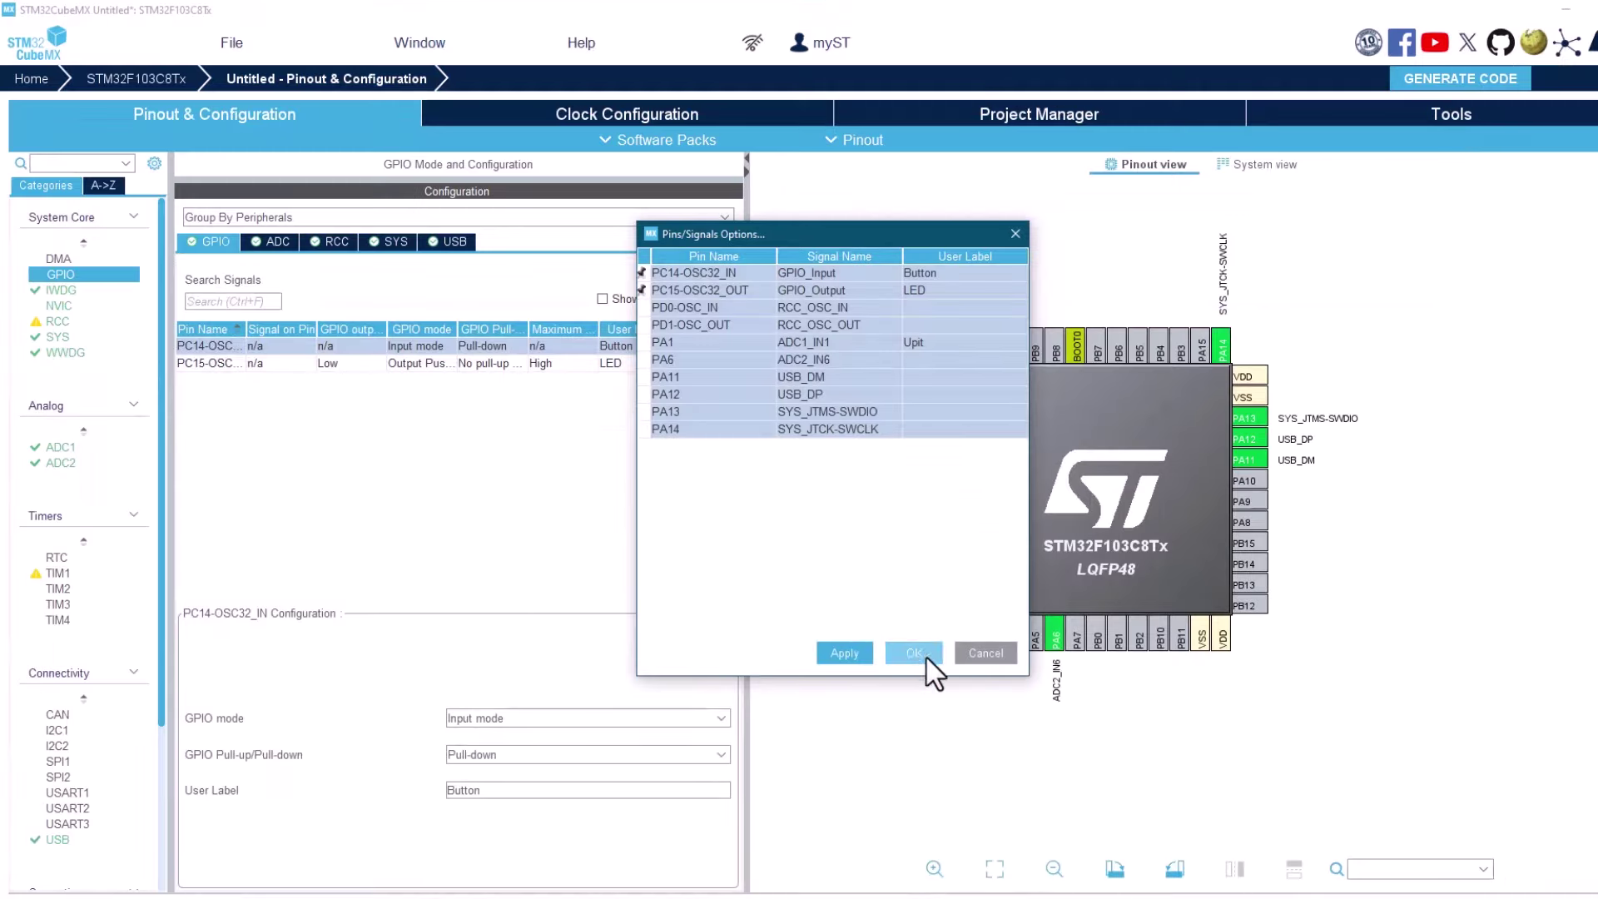
pyautogui.click(1000, 662)
# Step: Export the pinout with alternate functions as a CSV file named 1 in the Documents folder
pyautogui.click(863, 141)
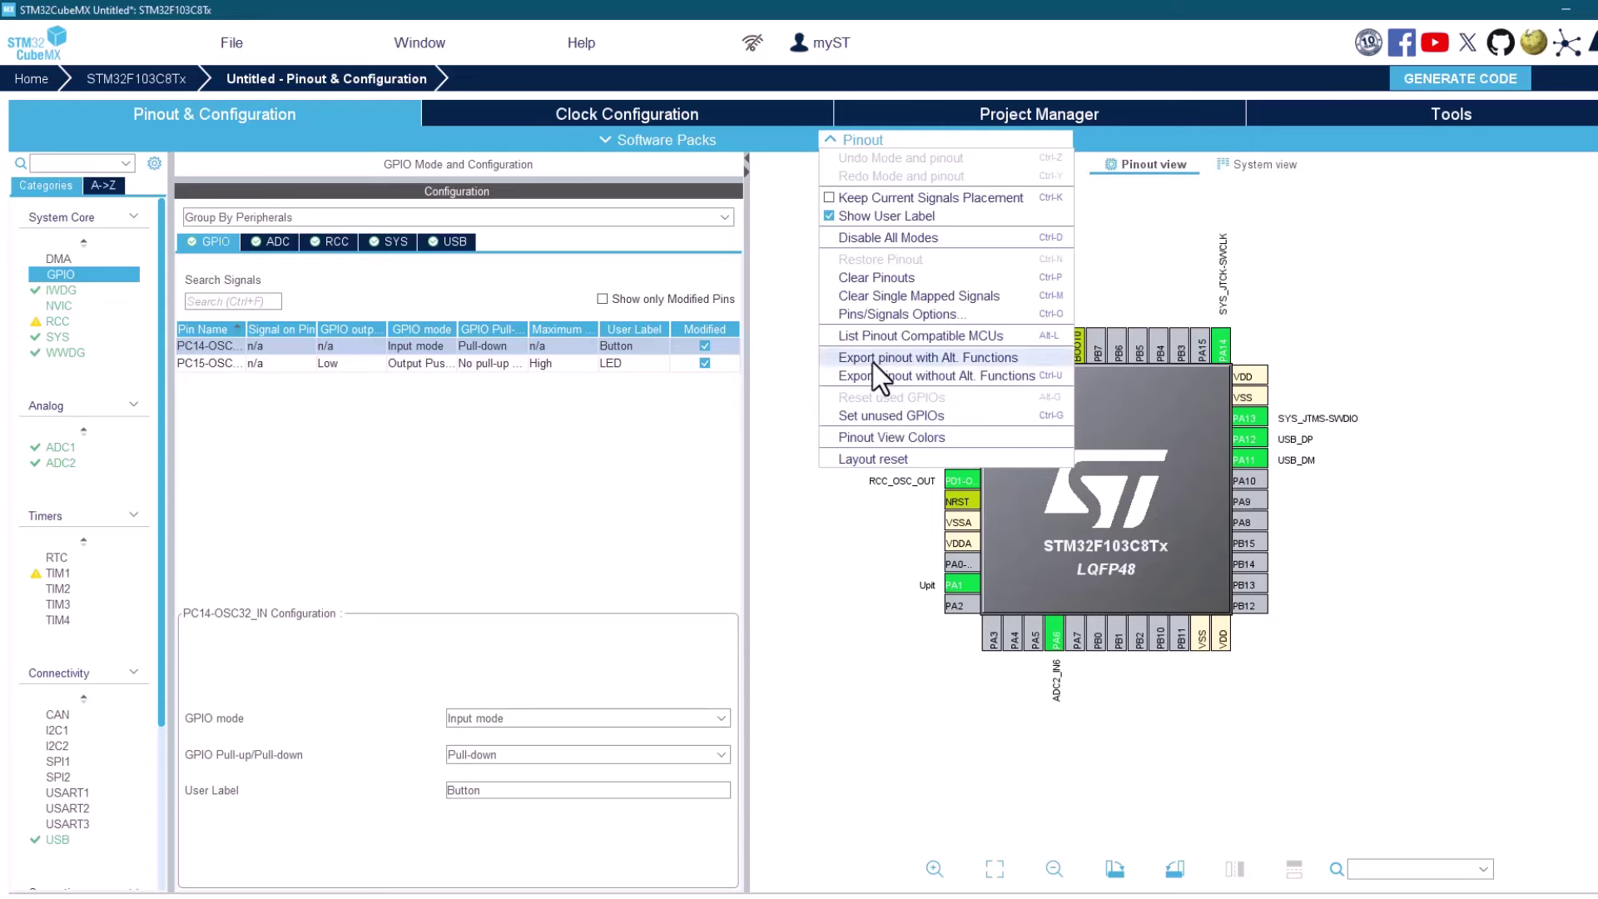
pyautogui.click(896, 358)
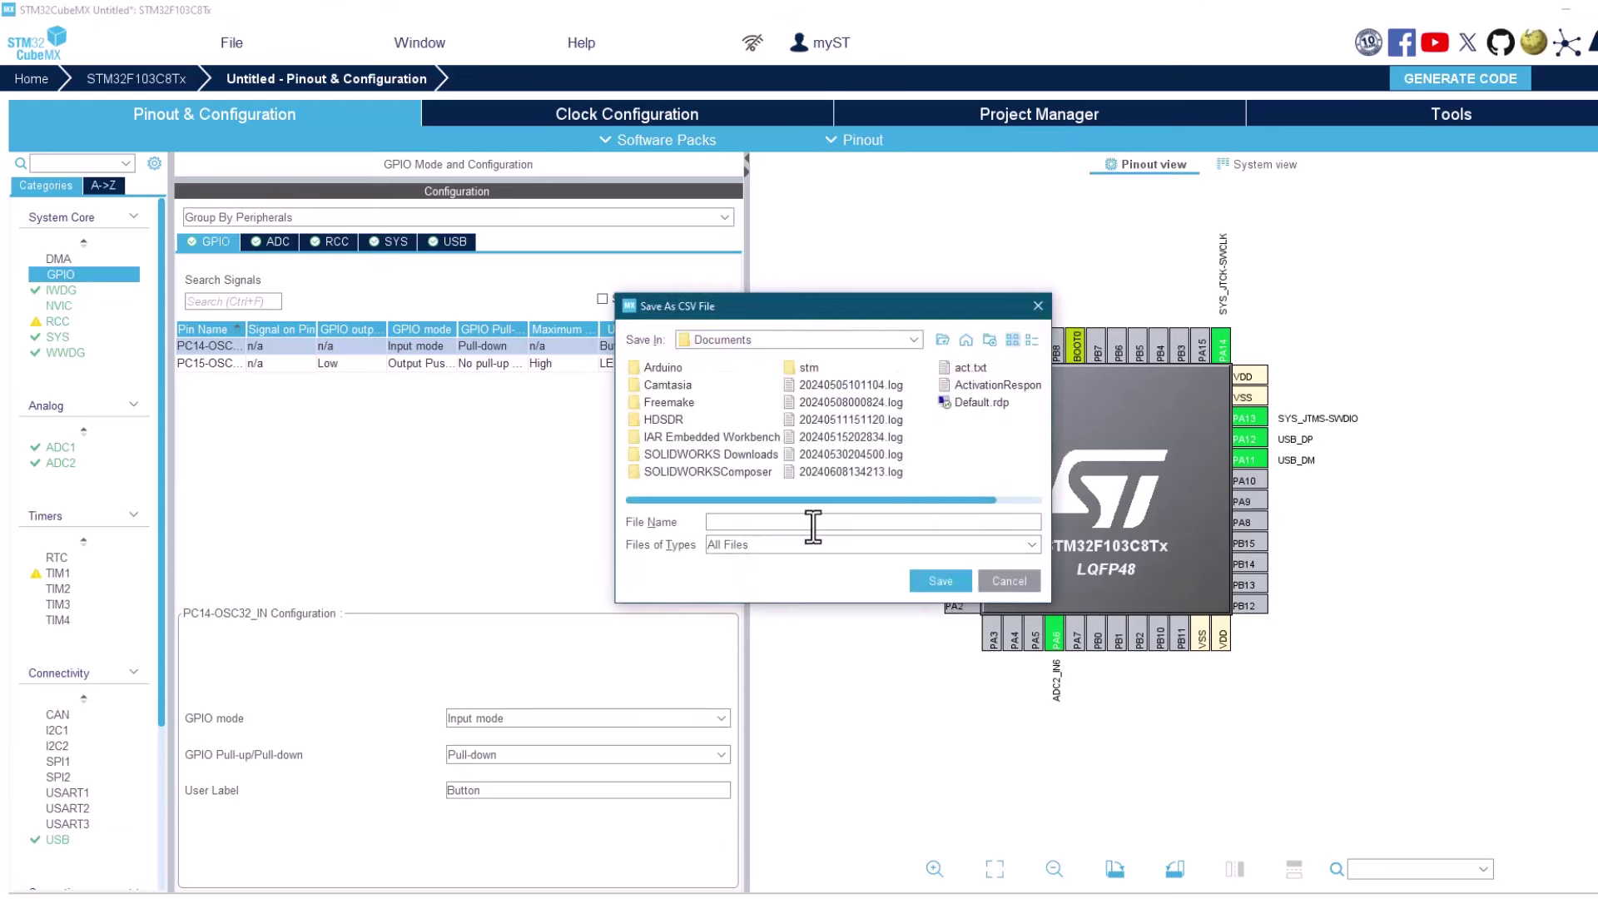
pyautogui.press('Return')
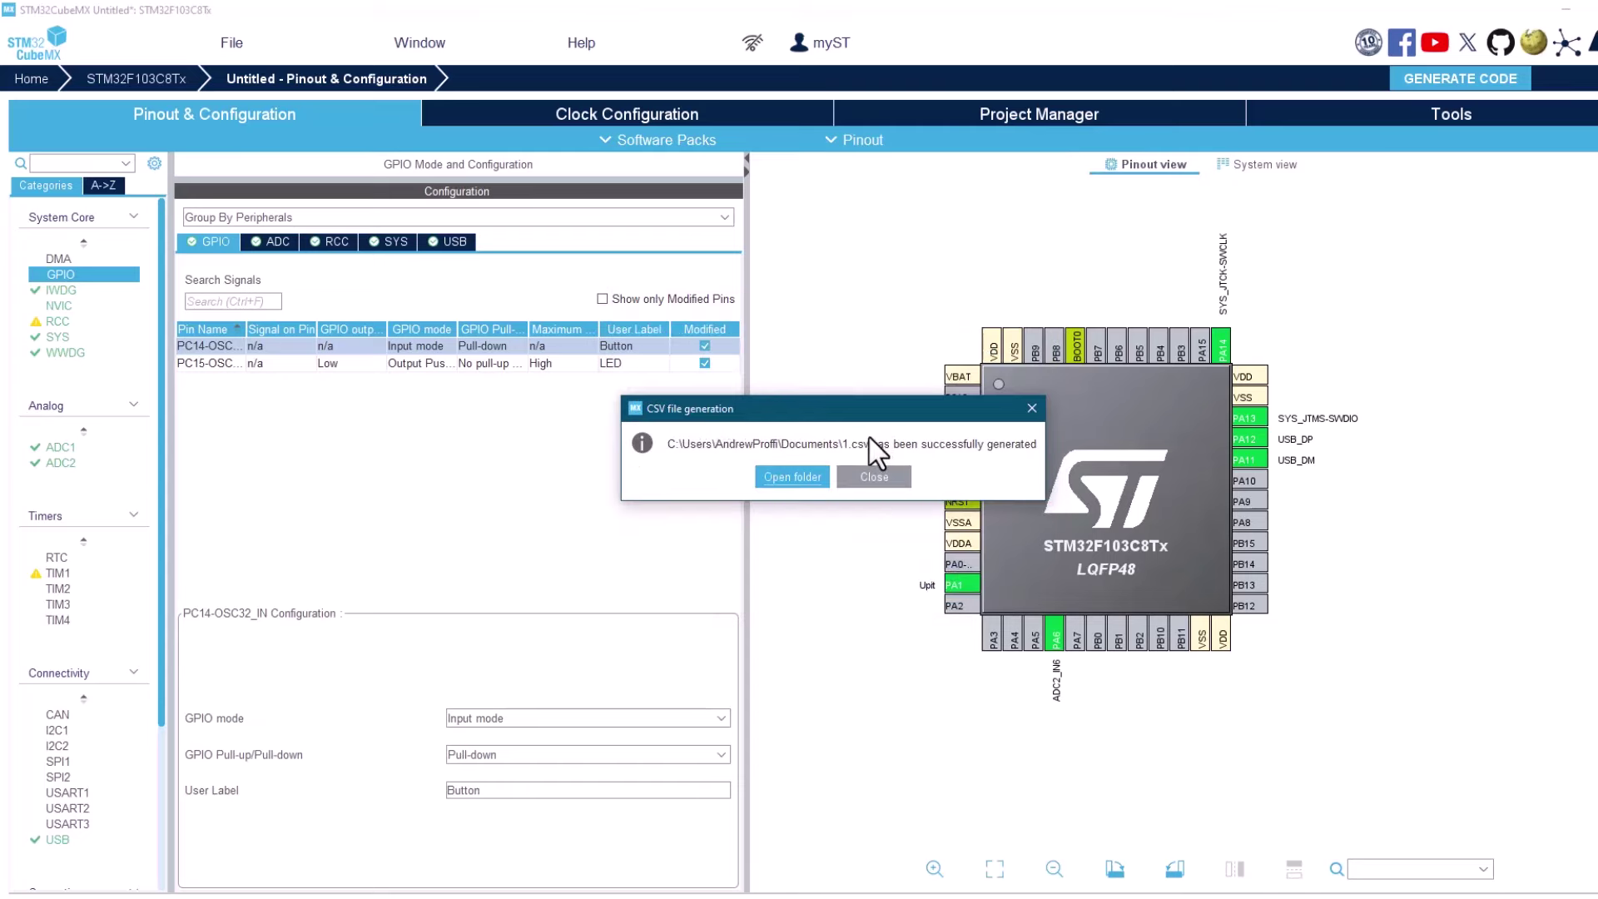
# Step: Open the exported 1.csv from its folder in Notepad and examine the pin names, types, signals and labels
pyautogui.click(803, 489)
pyautogui.scroll(-1, 280, 286)
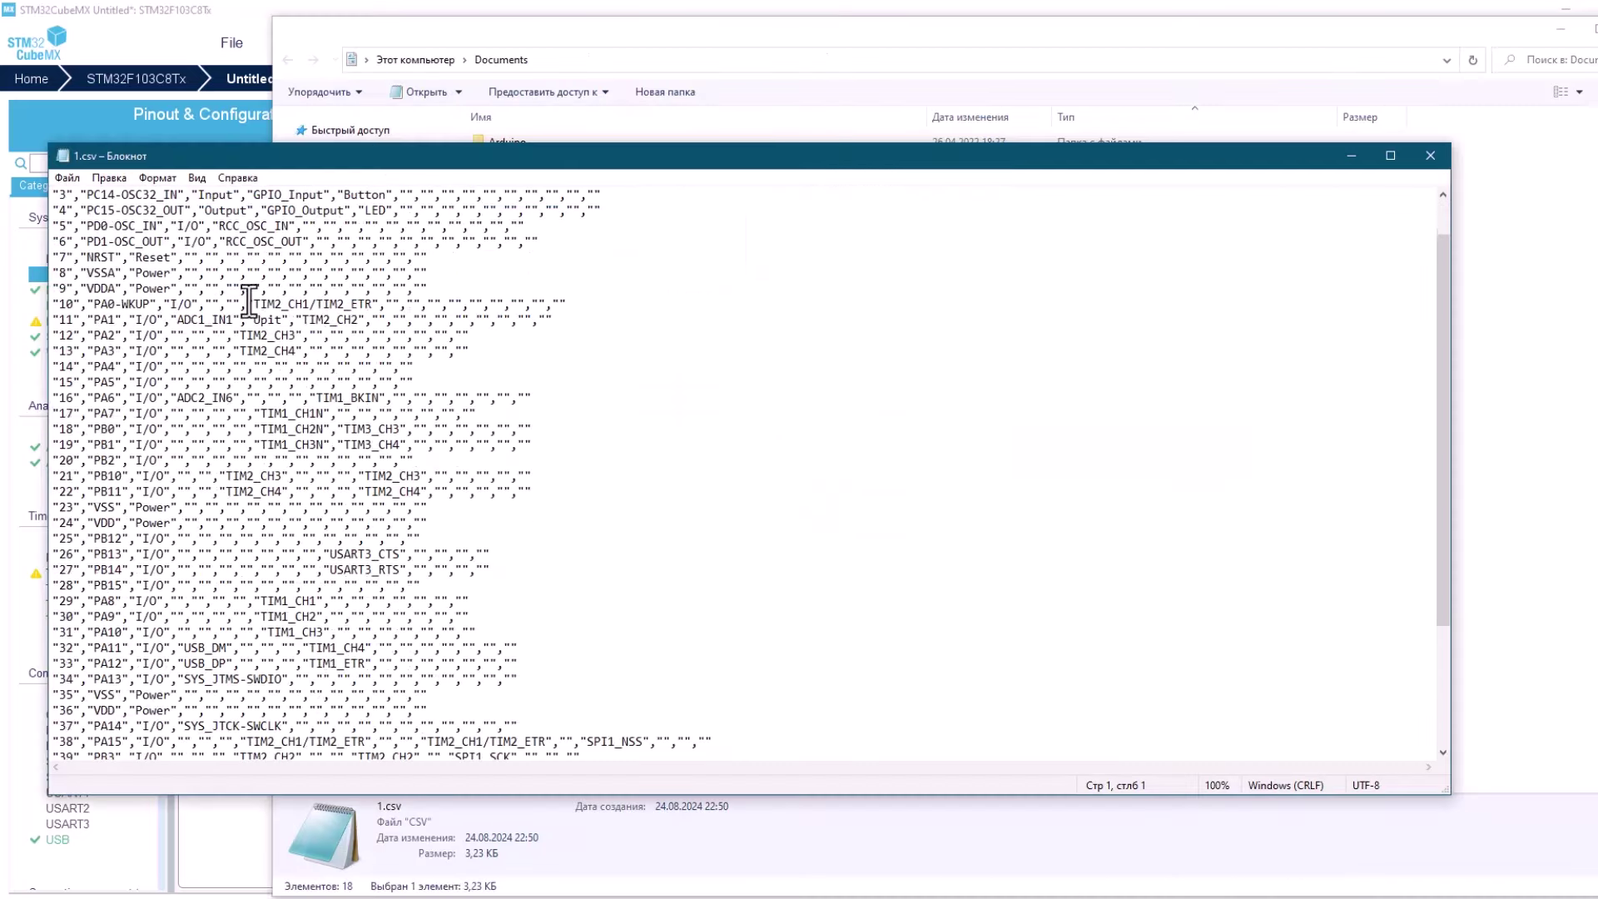
pyautogui.scroll(1, 189, 316)
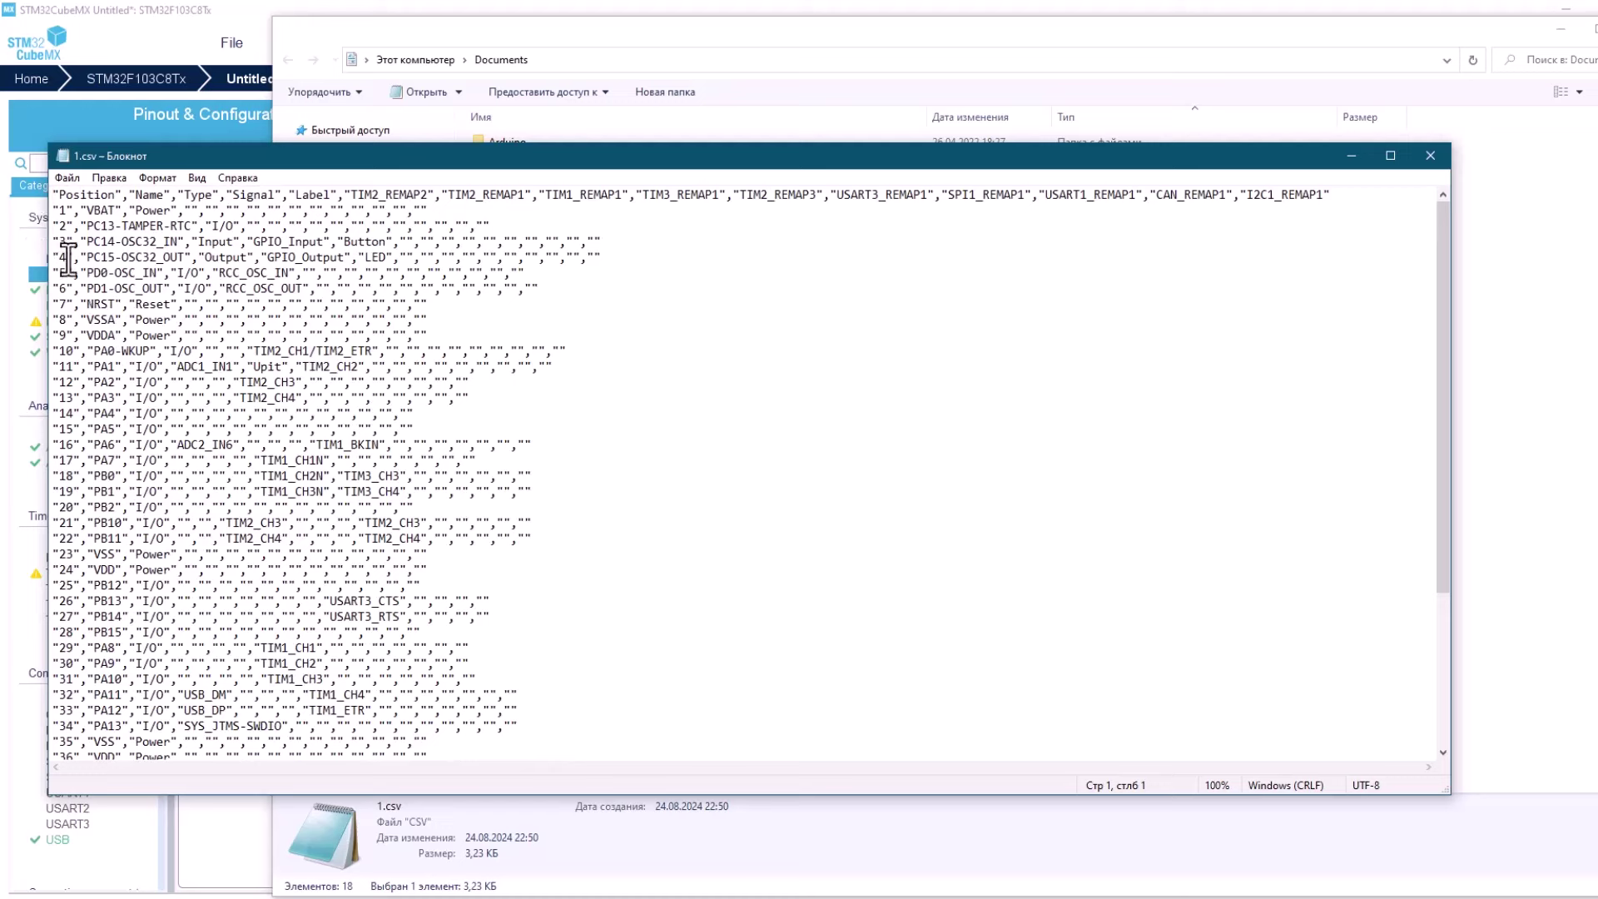
pyautogui.doubleClick(97, 288)
pyautogui.moveTo(138, 397); pyautogui.dragTo(164, 413)
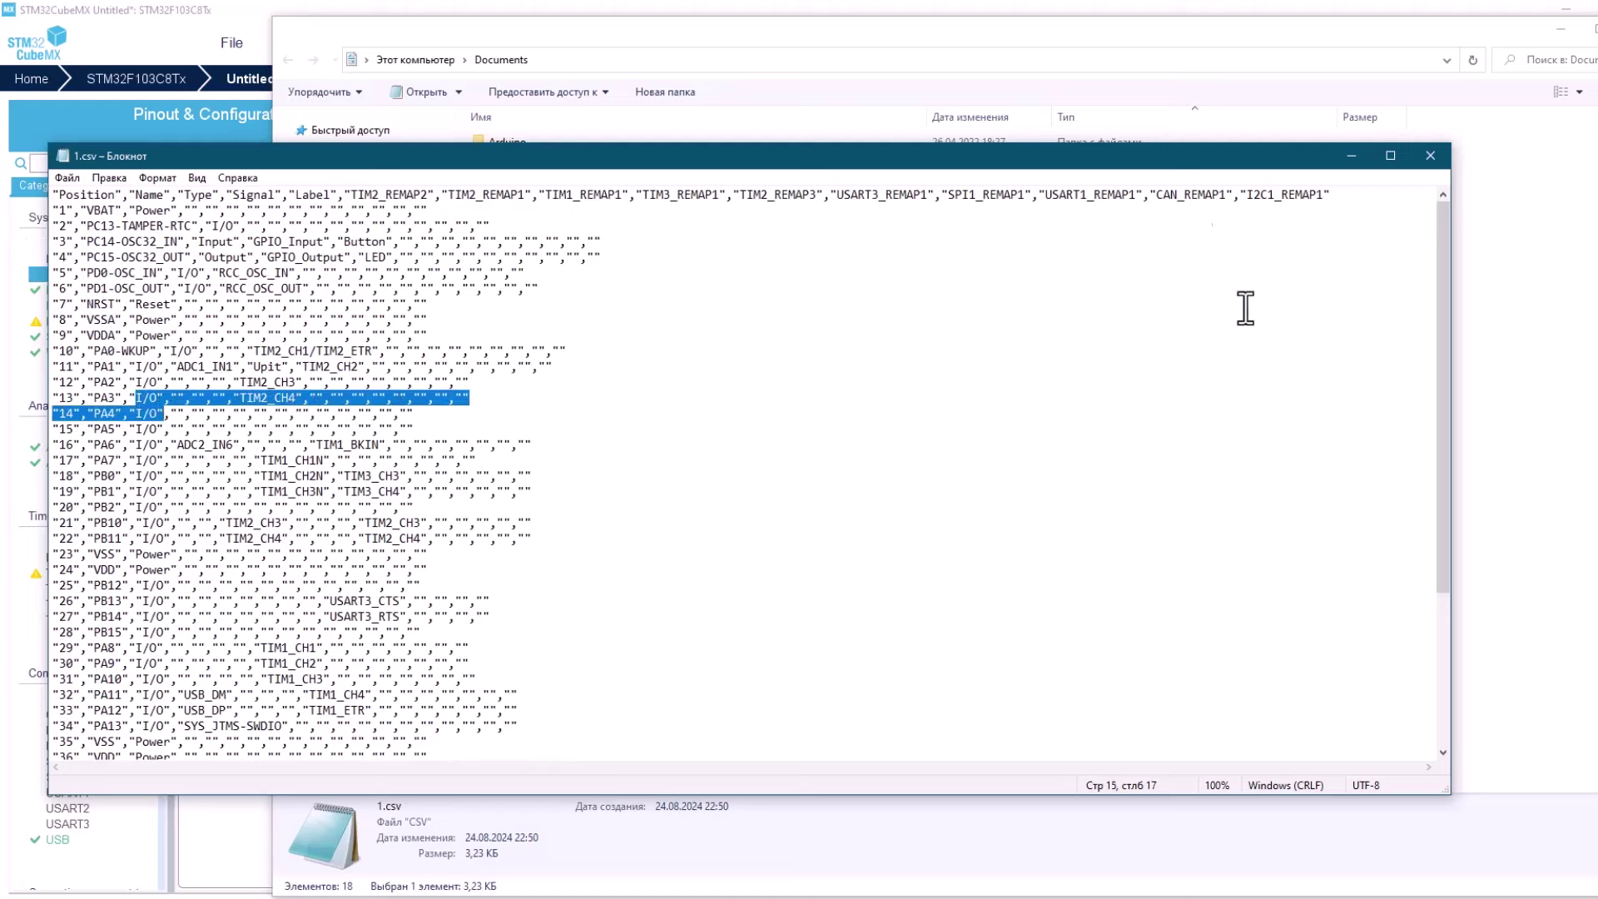
# Step: Examine the remaining pin rows of the exported CSV, then close the text file and its folder window
pyautogui.scroll(-5, 352, 541)
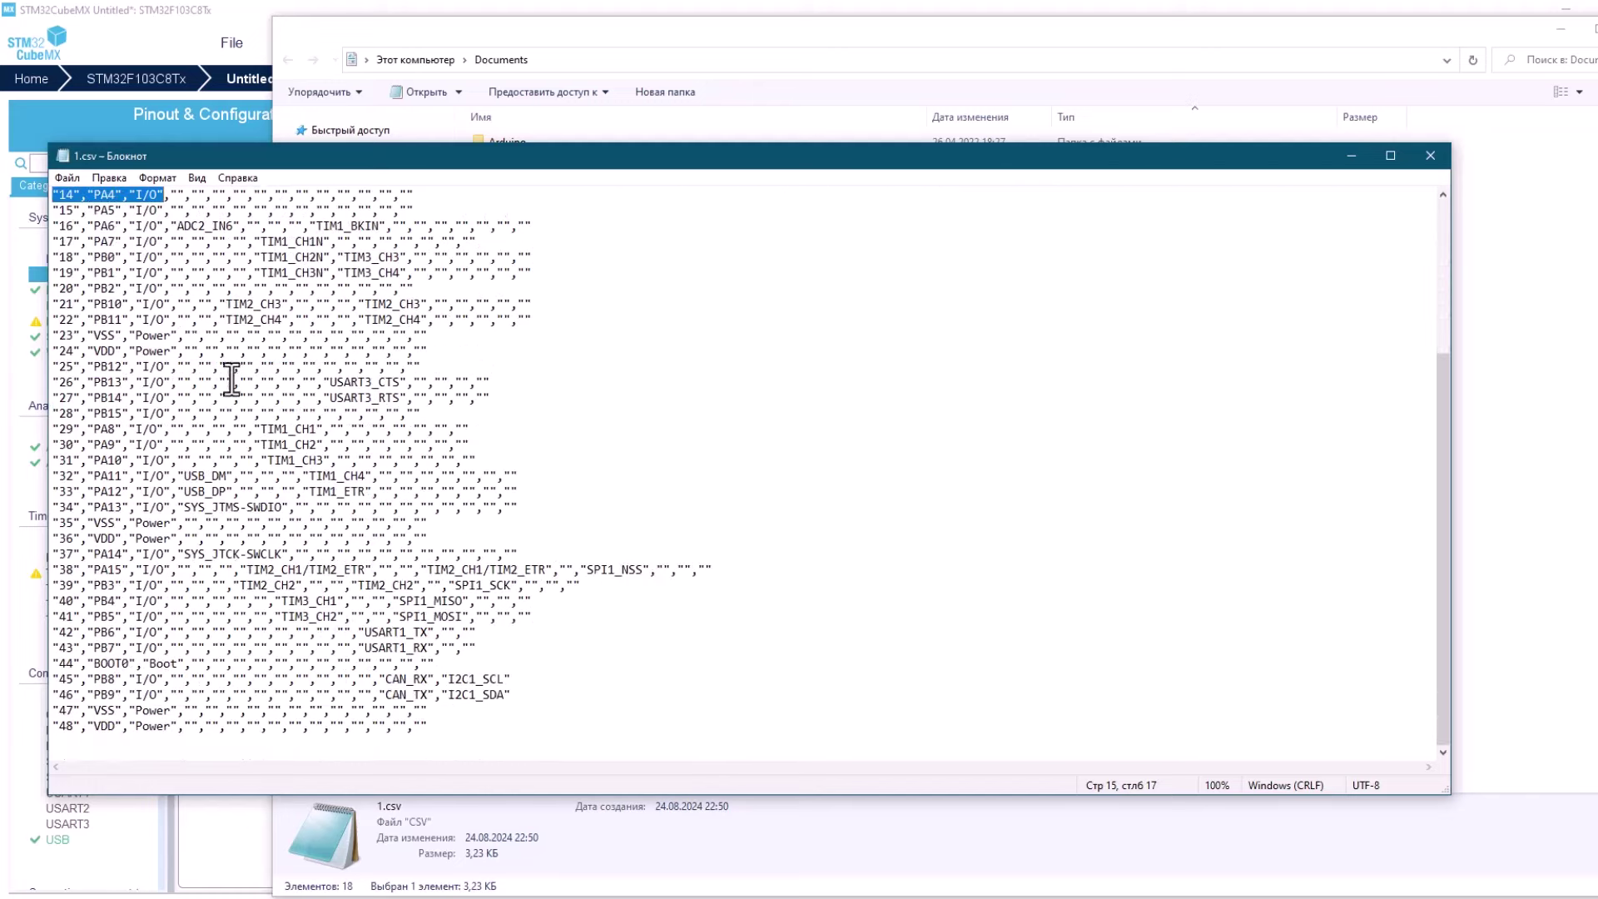
pyautogui.scroll(5, 406, 582)
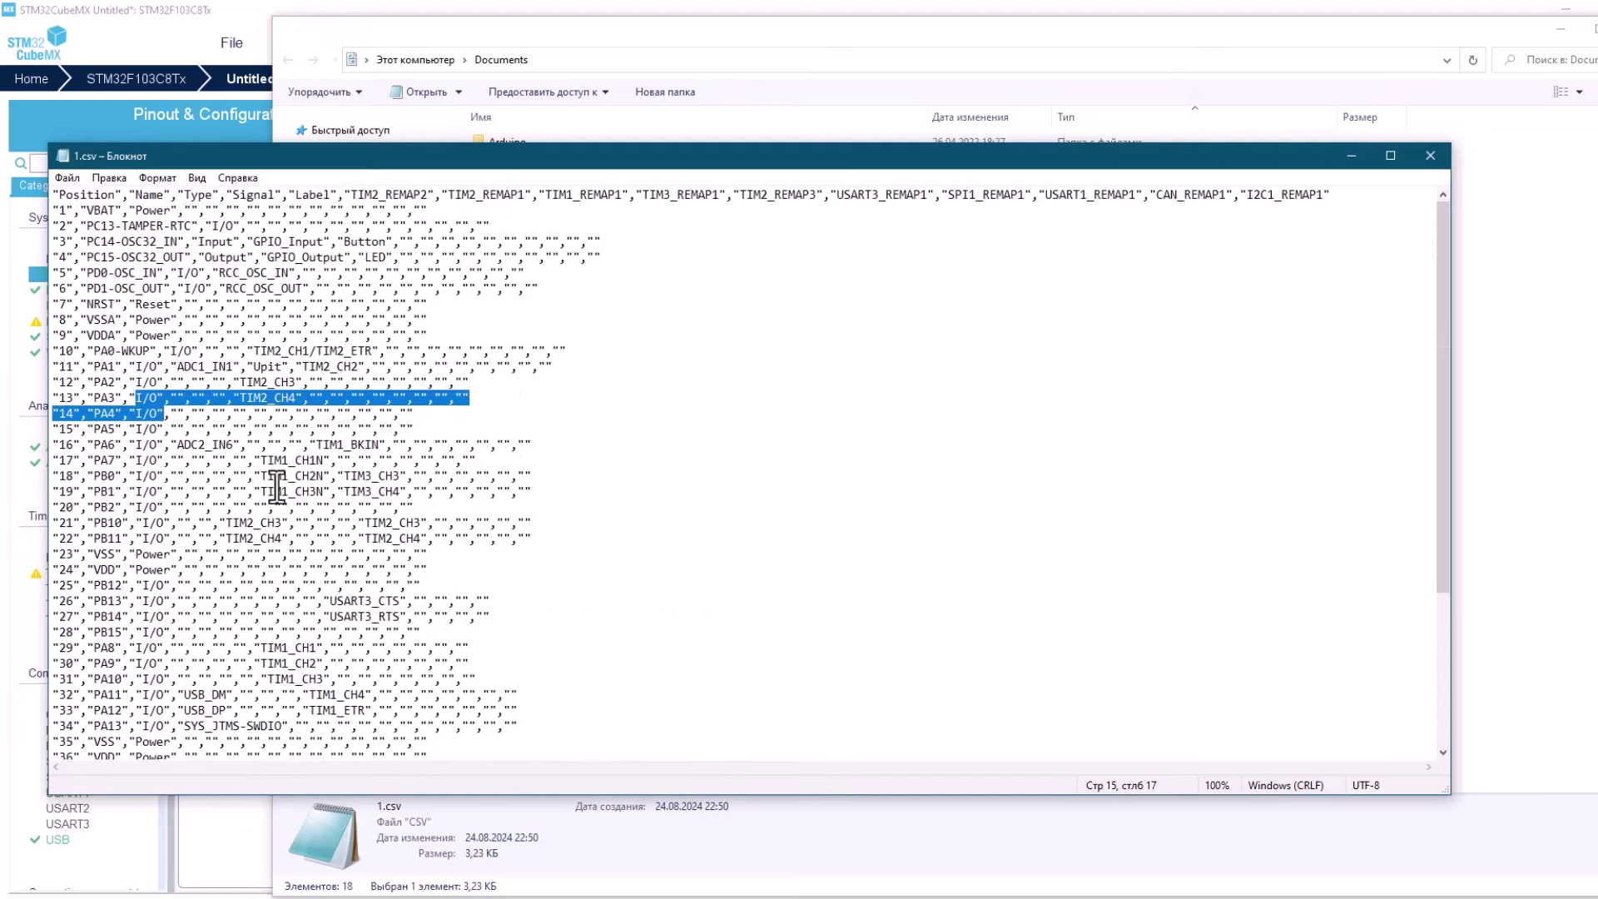
pyautogui.scroll(-3, 279, 520)
pyautogui.scroll(3, 279, 520)
pyautogui.moveTo(80, 351); pyautogui.dragTo(339, 626)
pyautogui.click(393, 616)
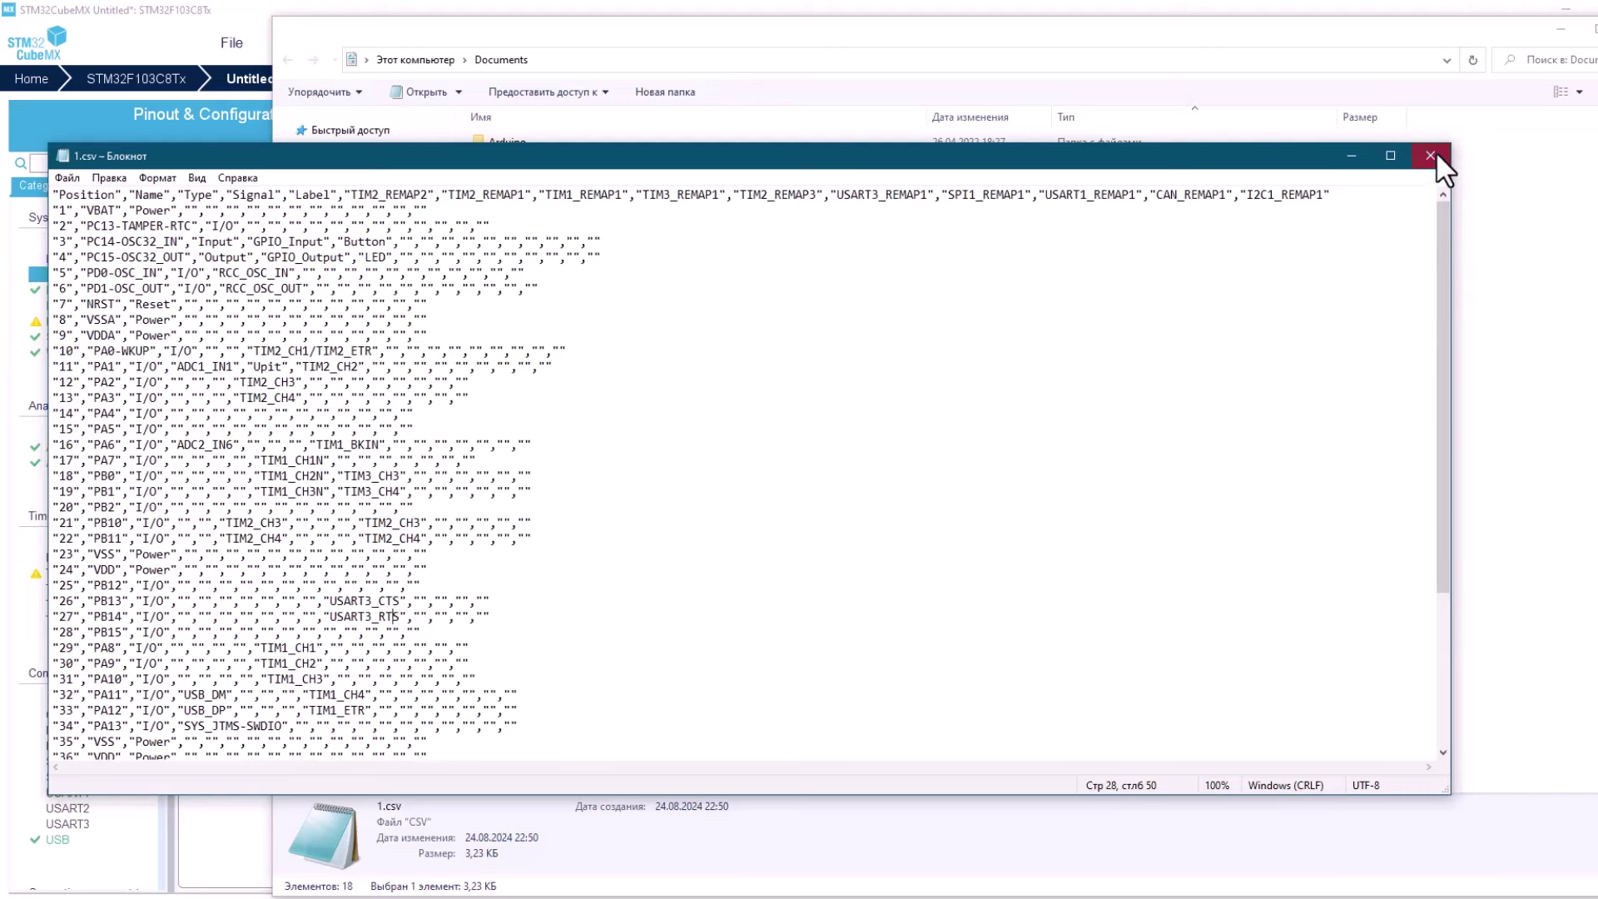
pyautogui.click(1432, 155)
pyautogui.click(1568, 28)
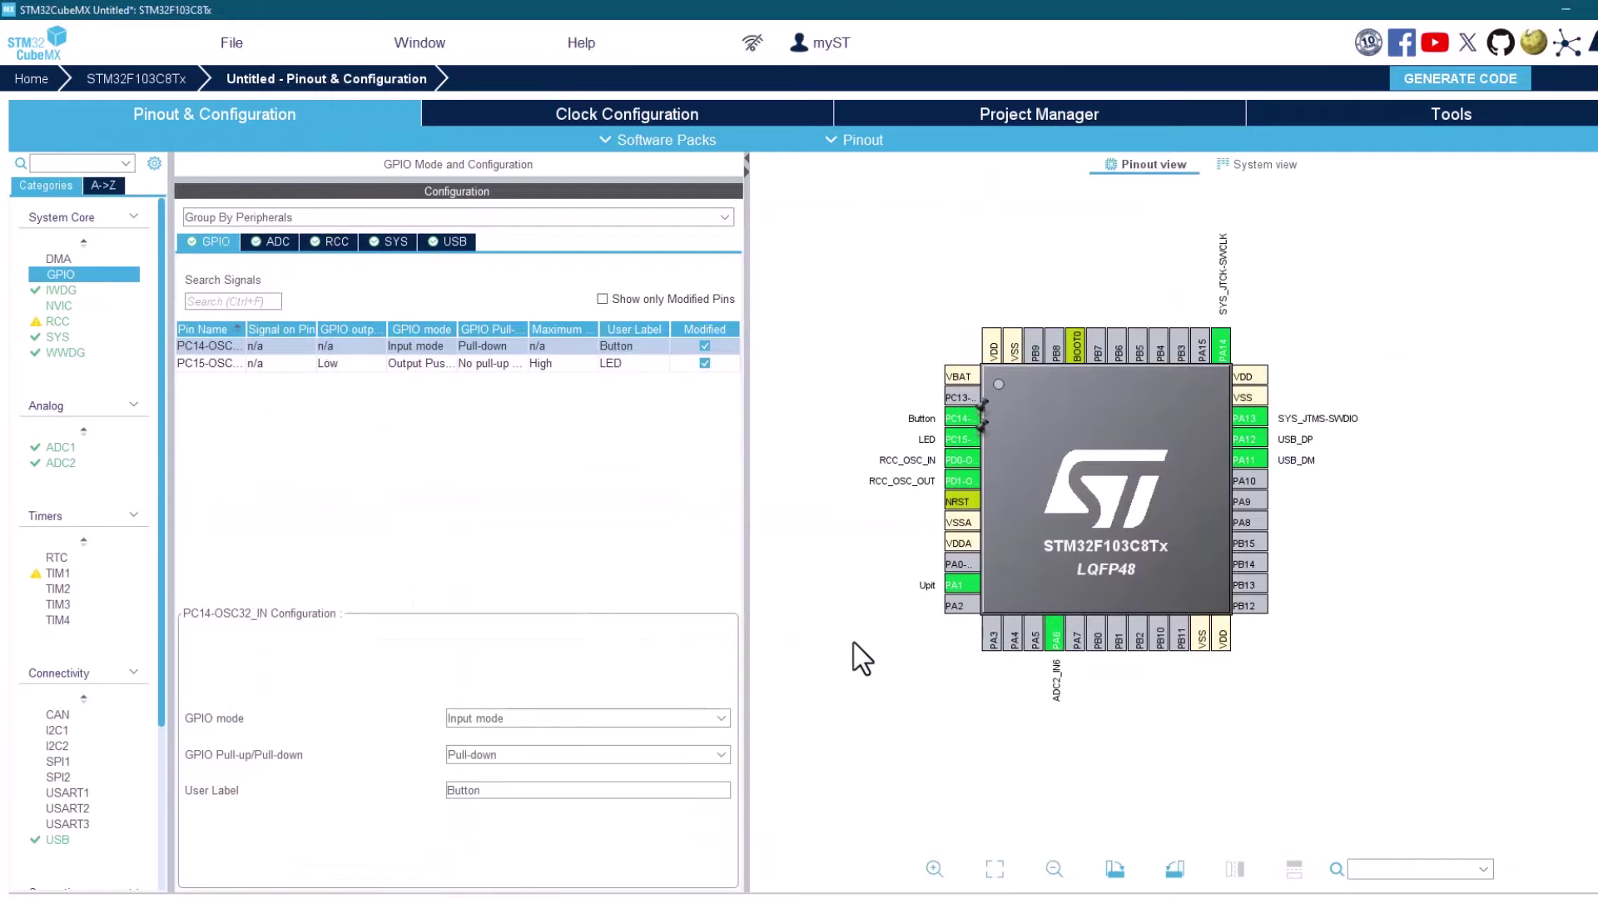
# Step: Generate the project code, continuing without setting up the ST server connection for the missing firmware package
pyautogui.click(1468, 77)
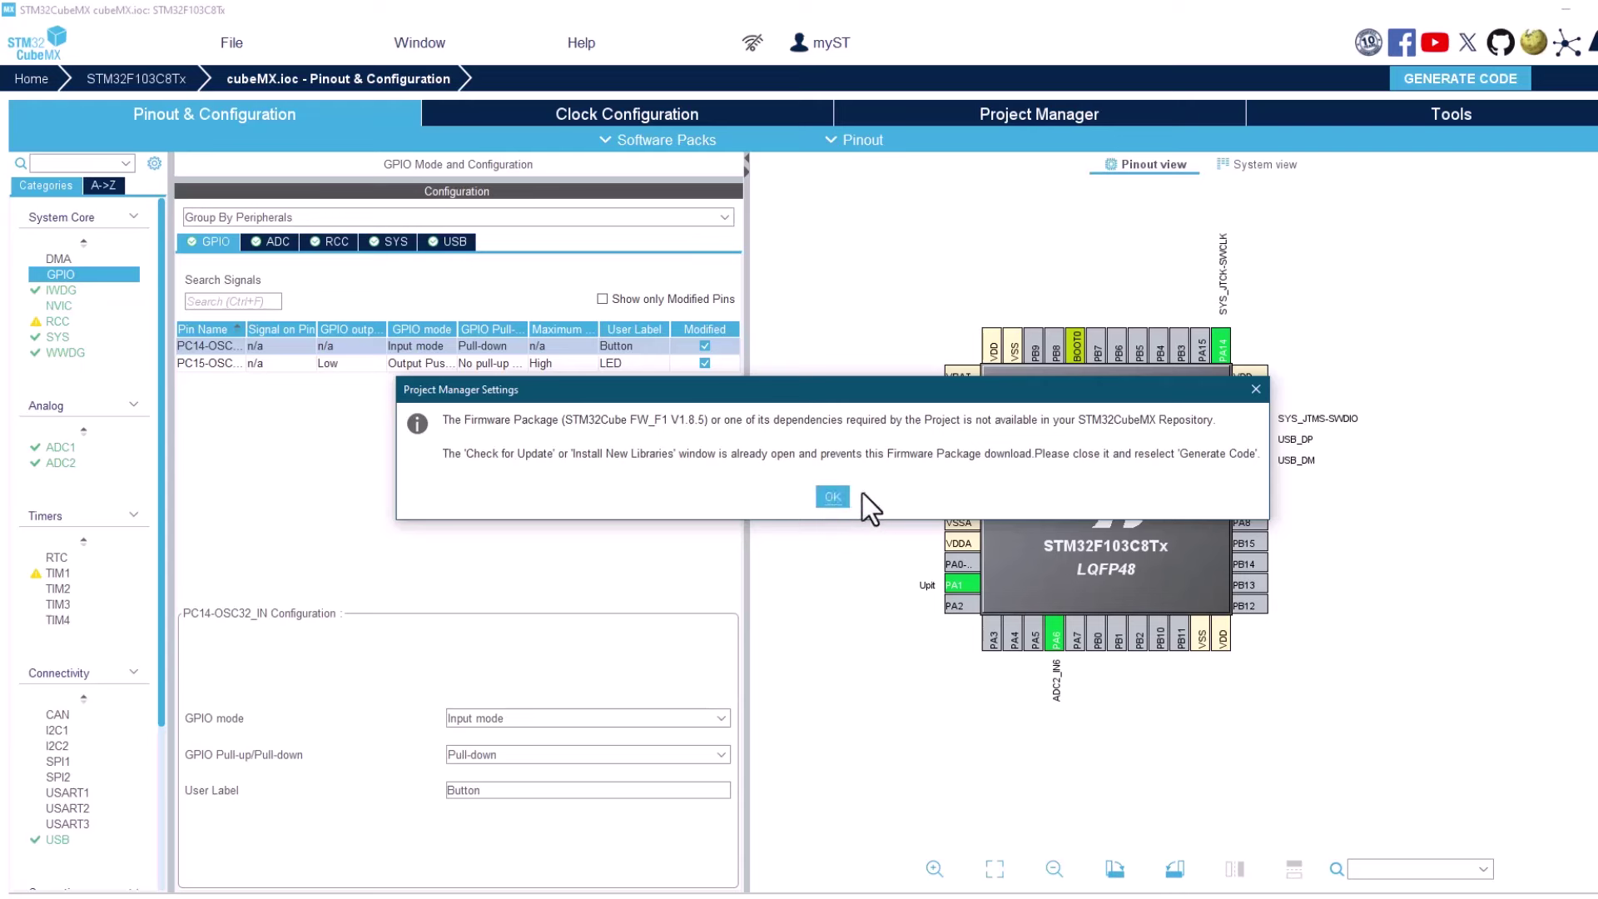
pyautogui.click(832, 497)
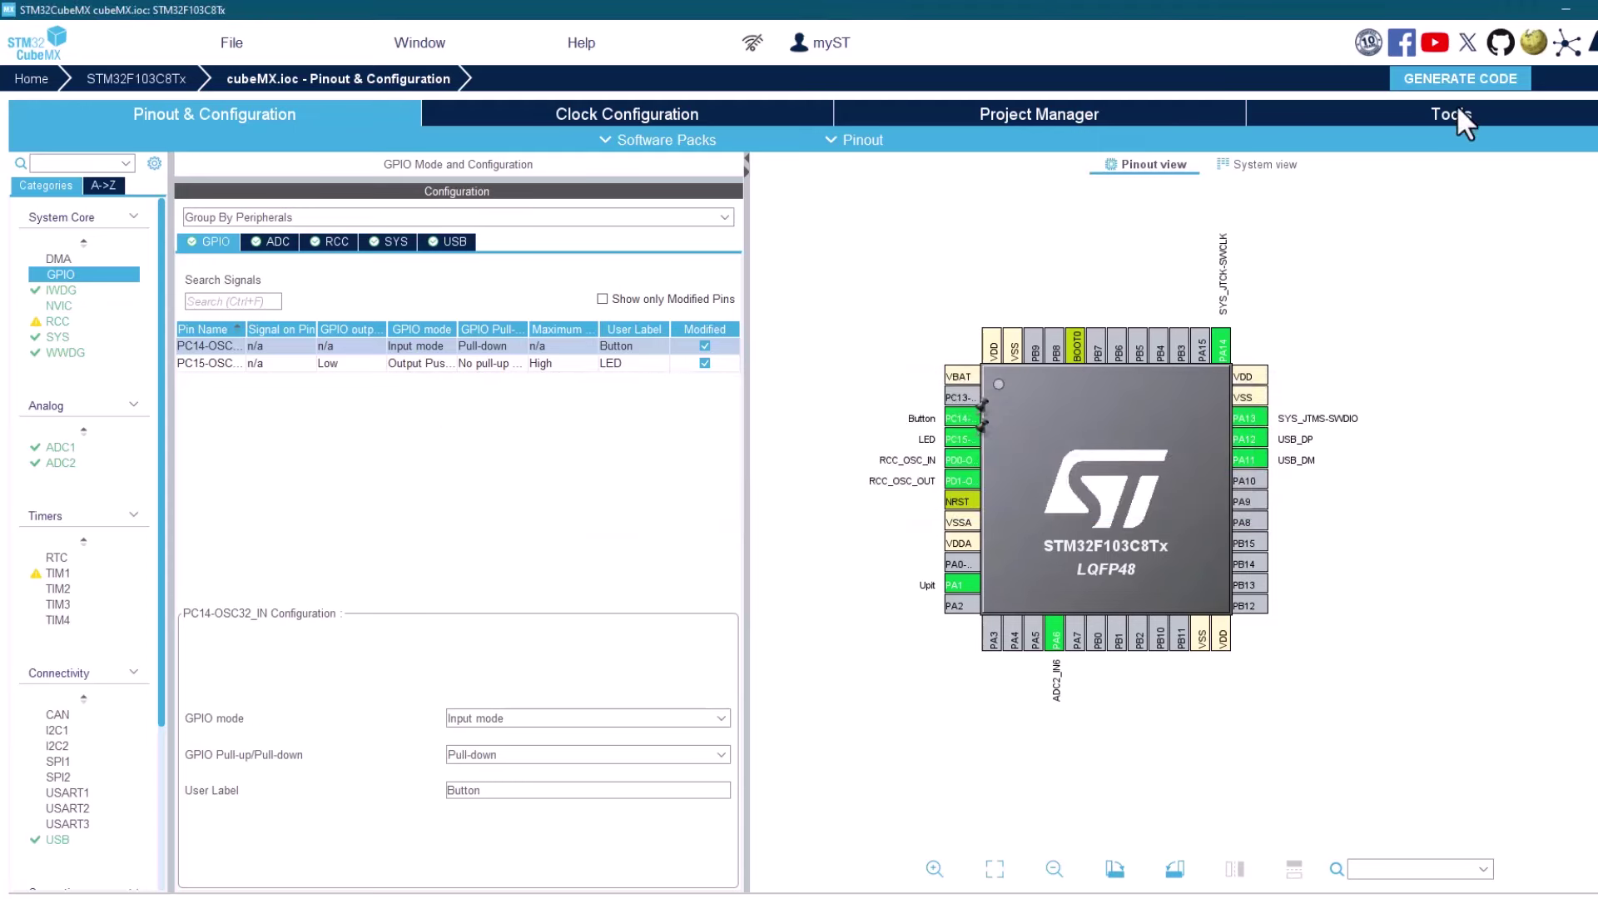
pyautogui.click(1406, 81)
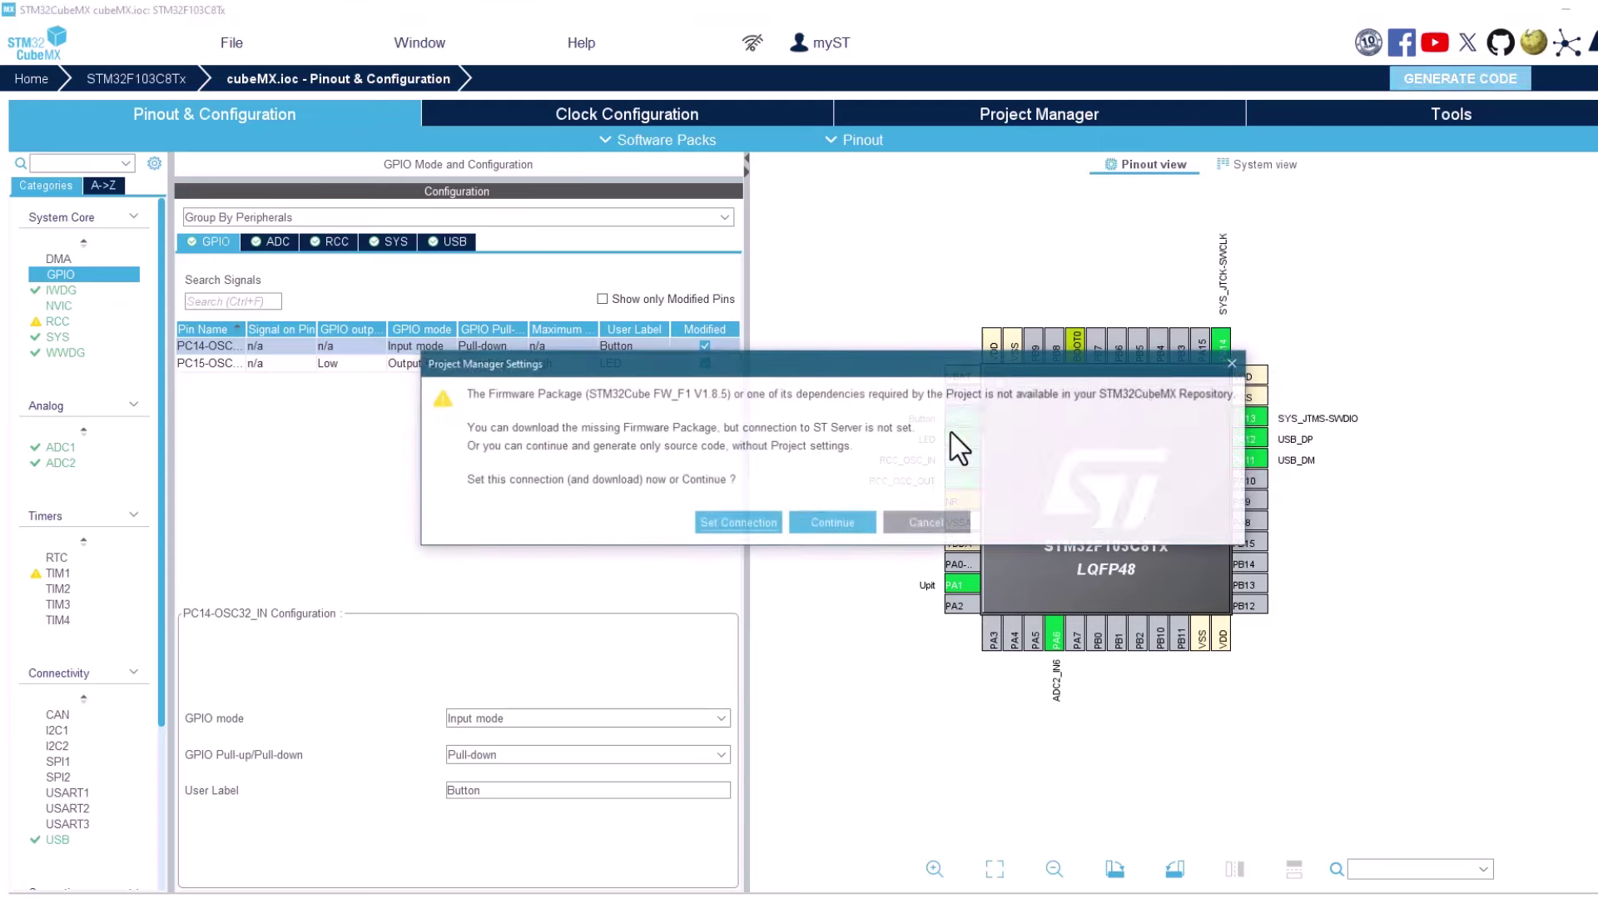
pyautogui.click(832, 525)
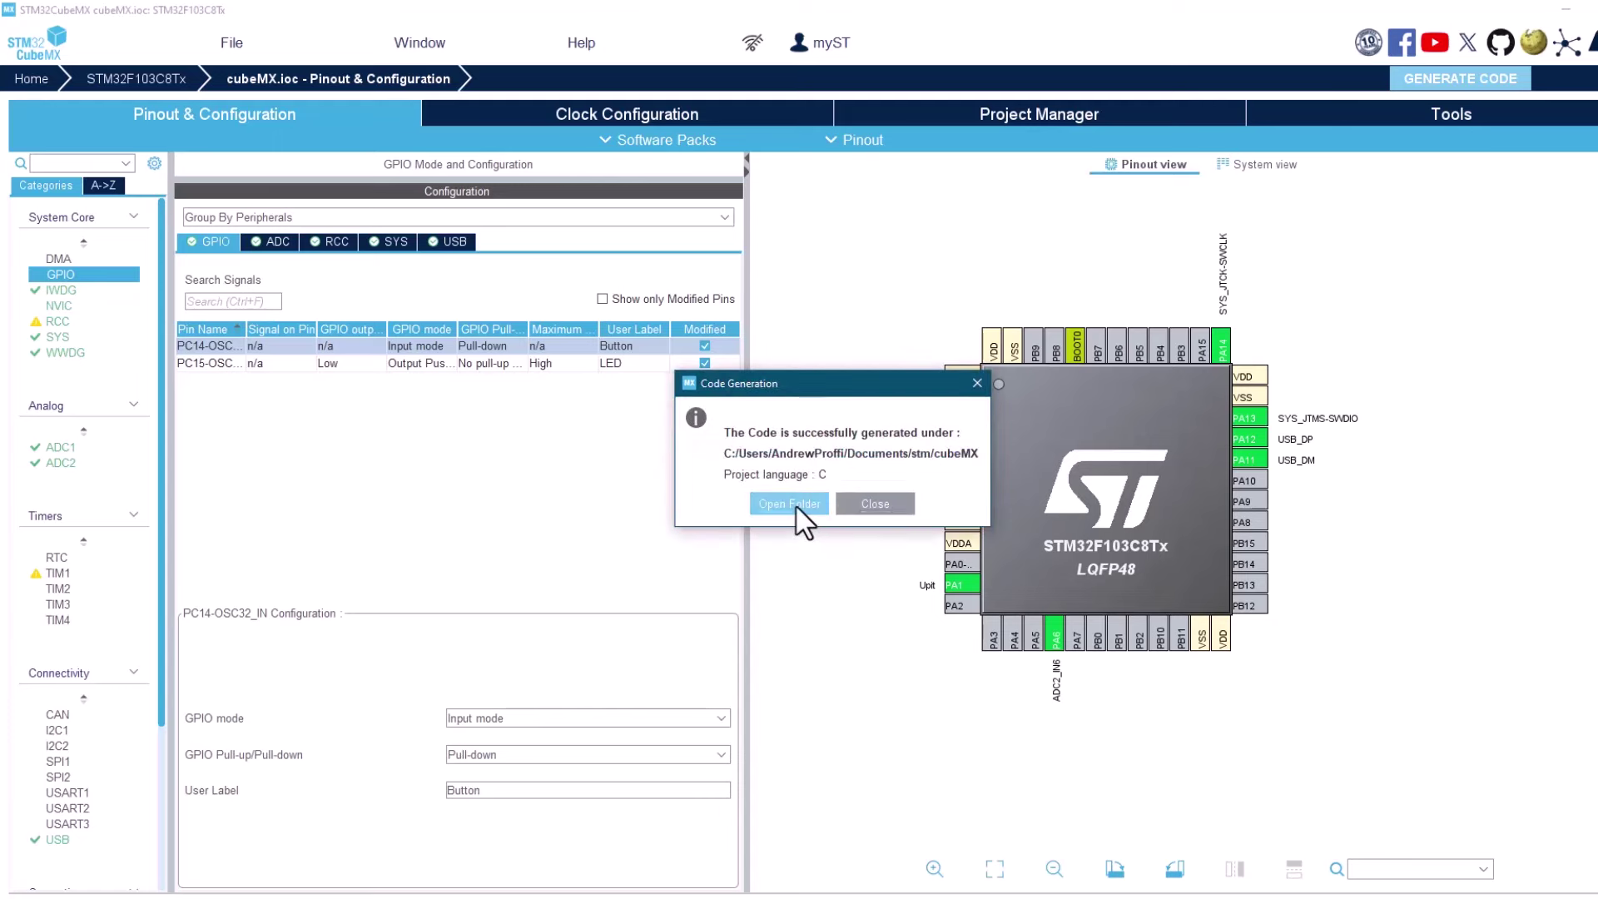
# Step: Open the generated cubeMX folder, examine the files in it and return to STM32CubeMX
pyautogui.click(794, 505)
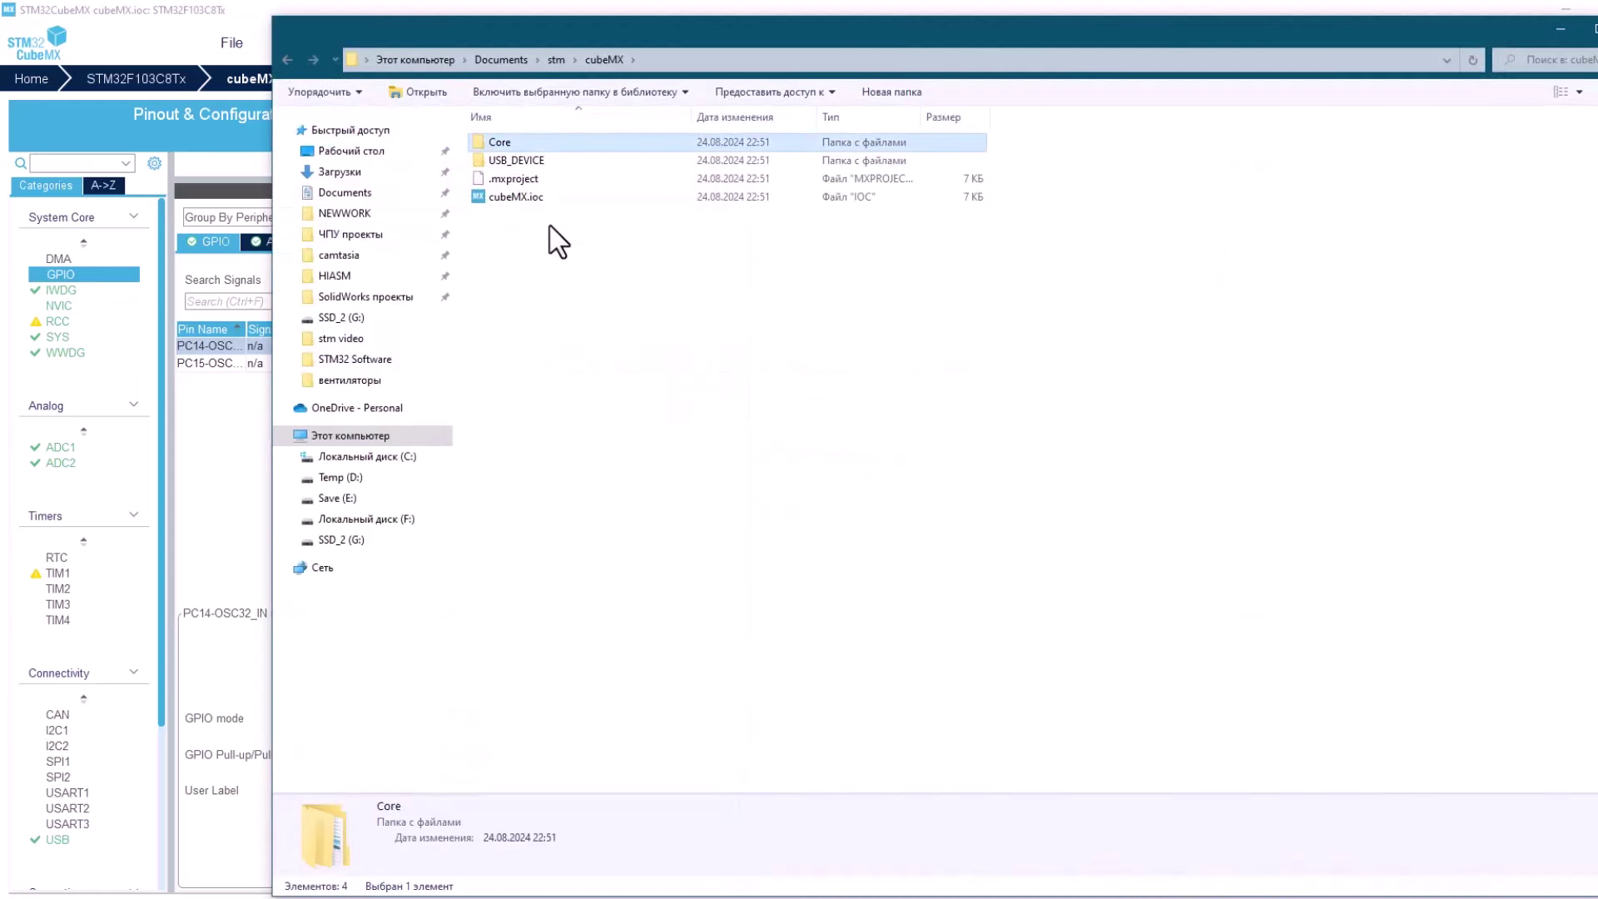
pyautogui.moveTo(550, 227); pyautogui.dragTo(491, 137)
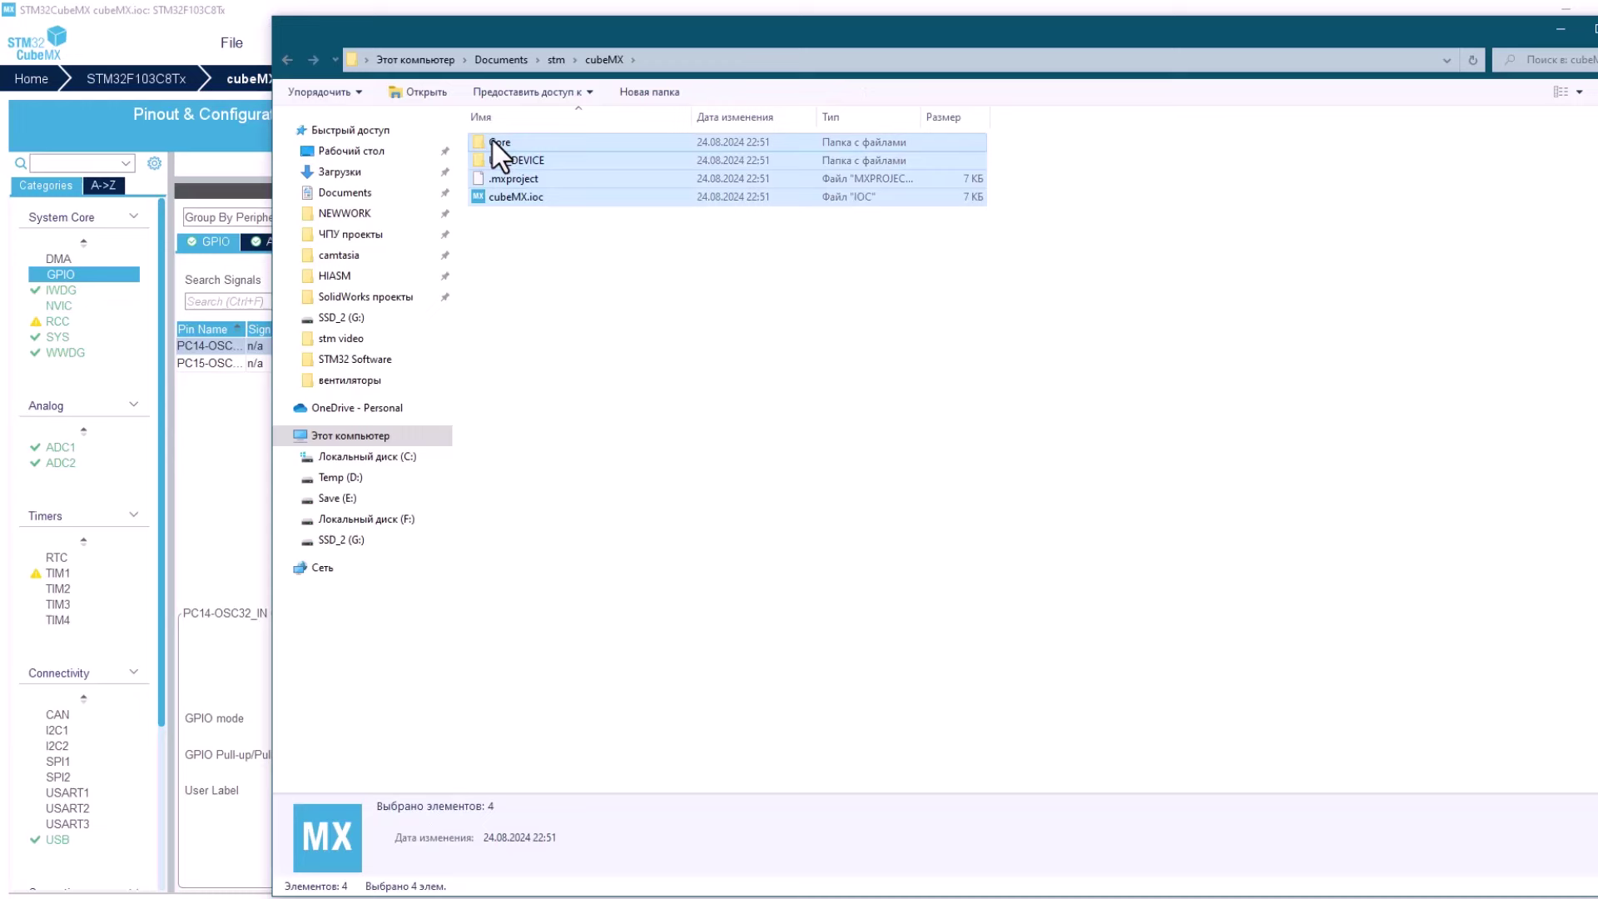
pyautogui.click(533, 231)
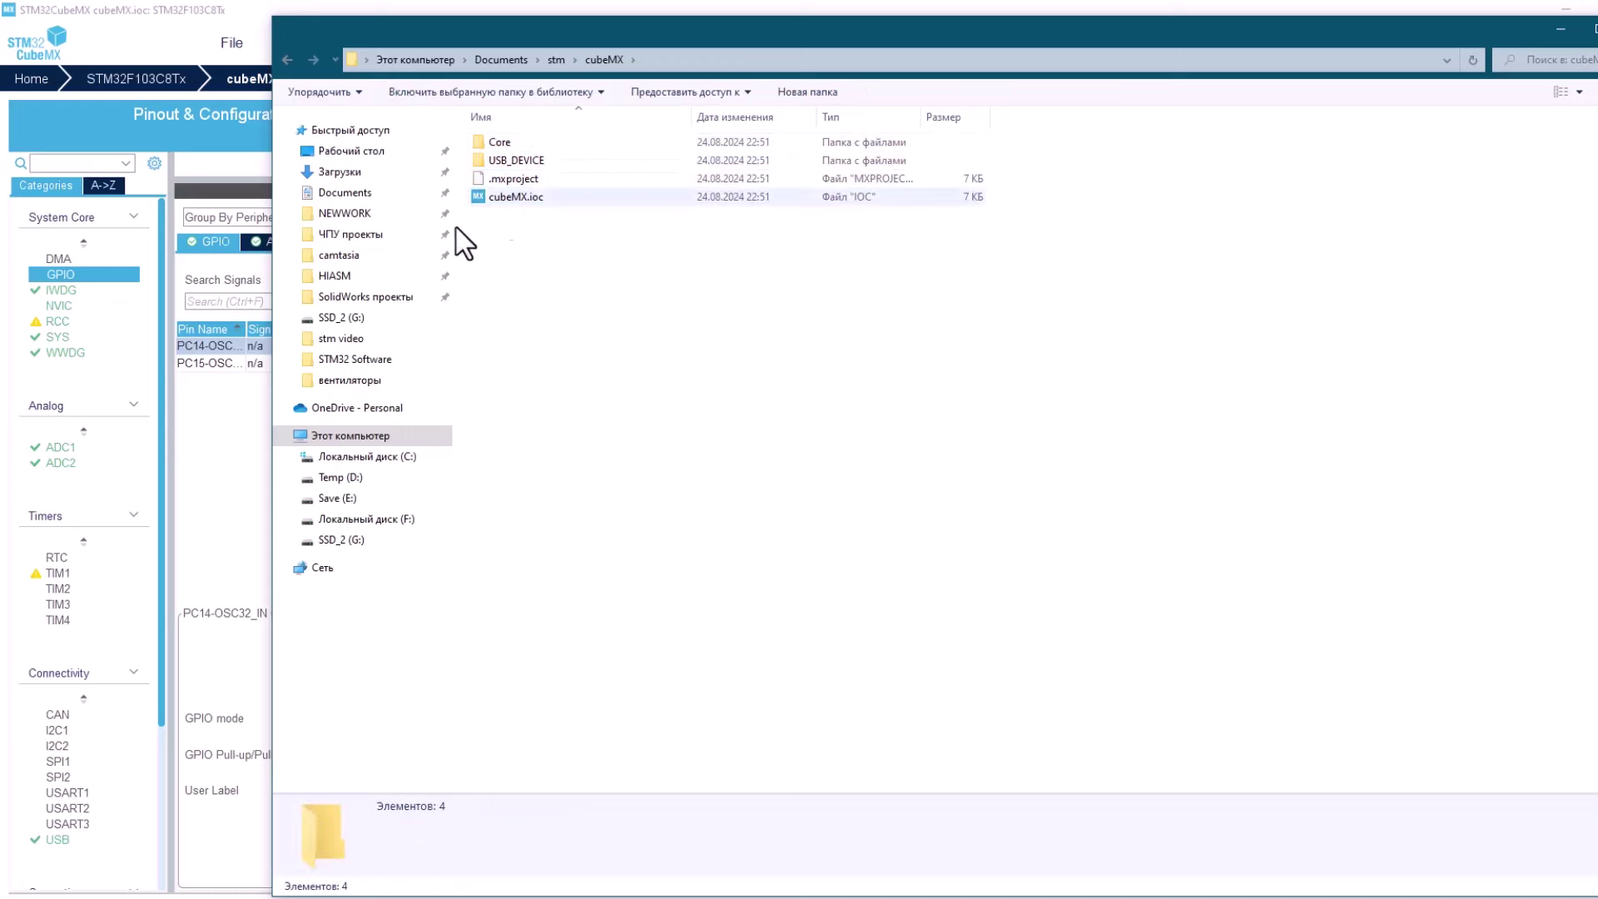
pyautogui.click(228, 443)
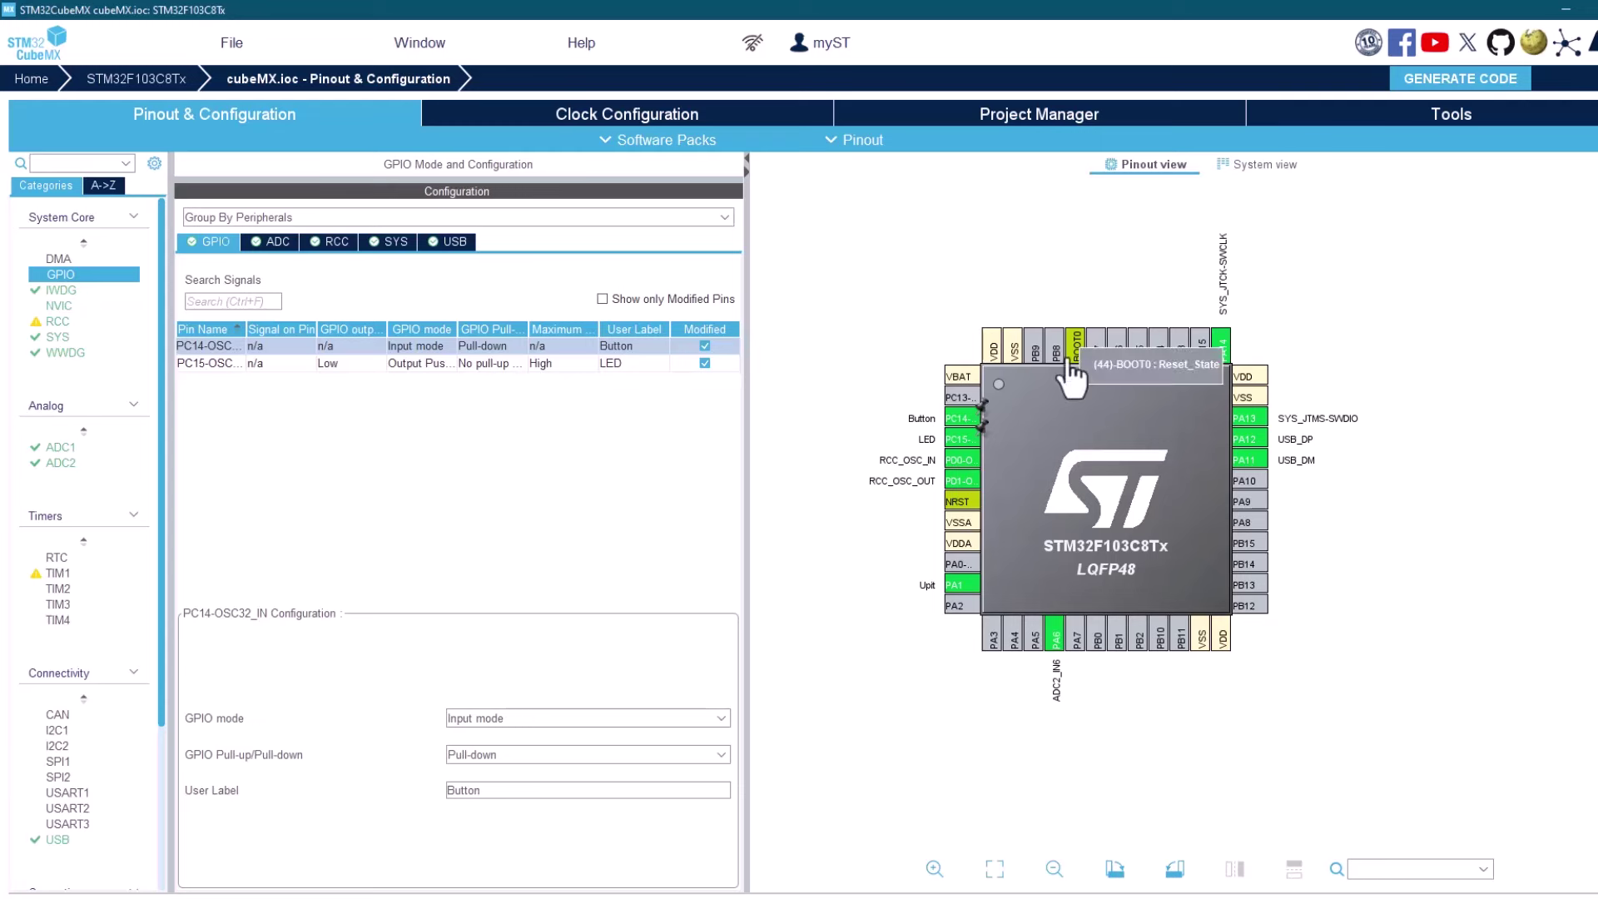
# Step: Turn off the default firmware location in the project settings and select the end of the firmware path
pyautogui.click(1057, 113)
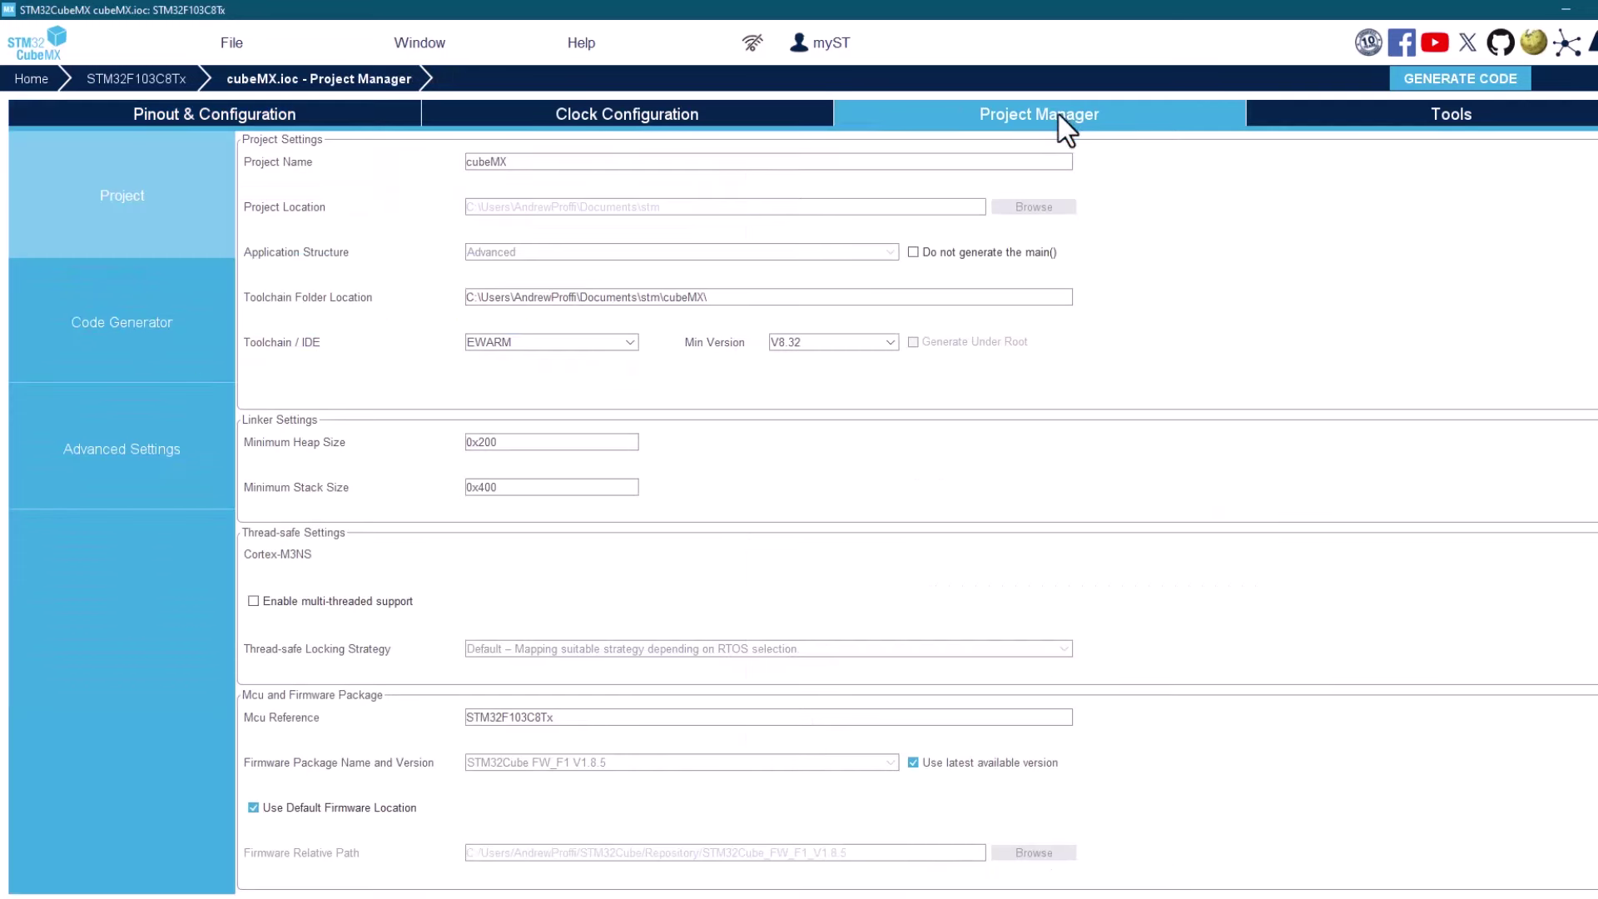
pyautogui.click(253, 808)
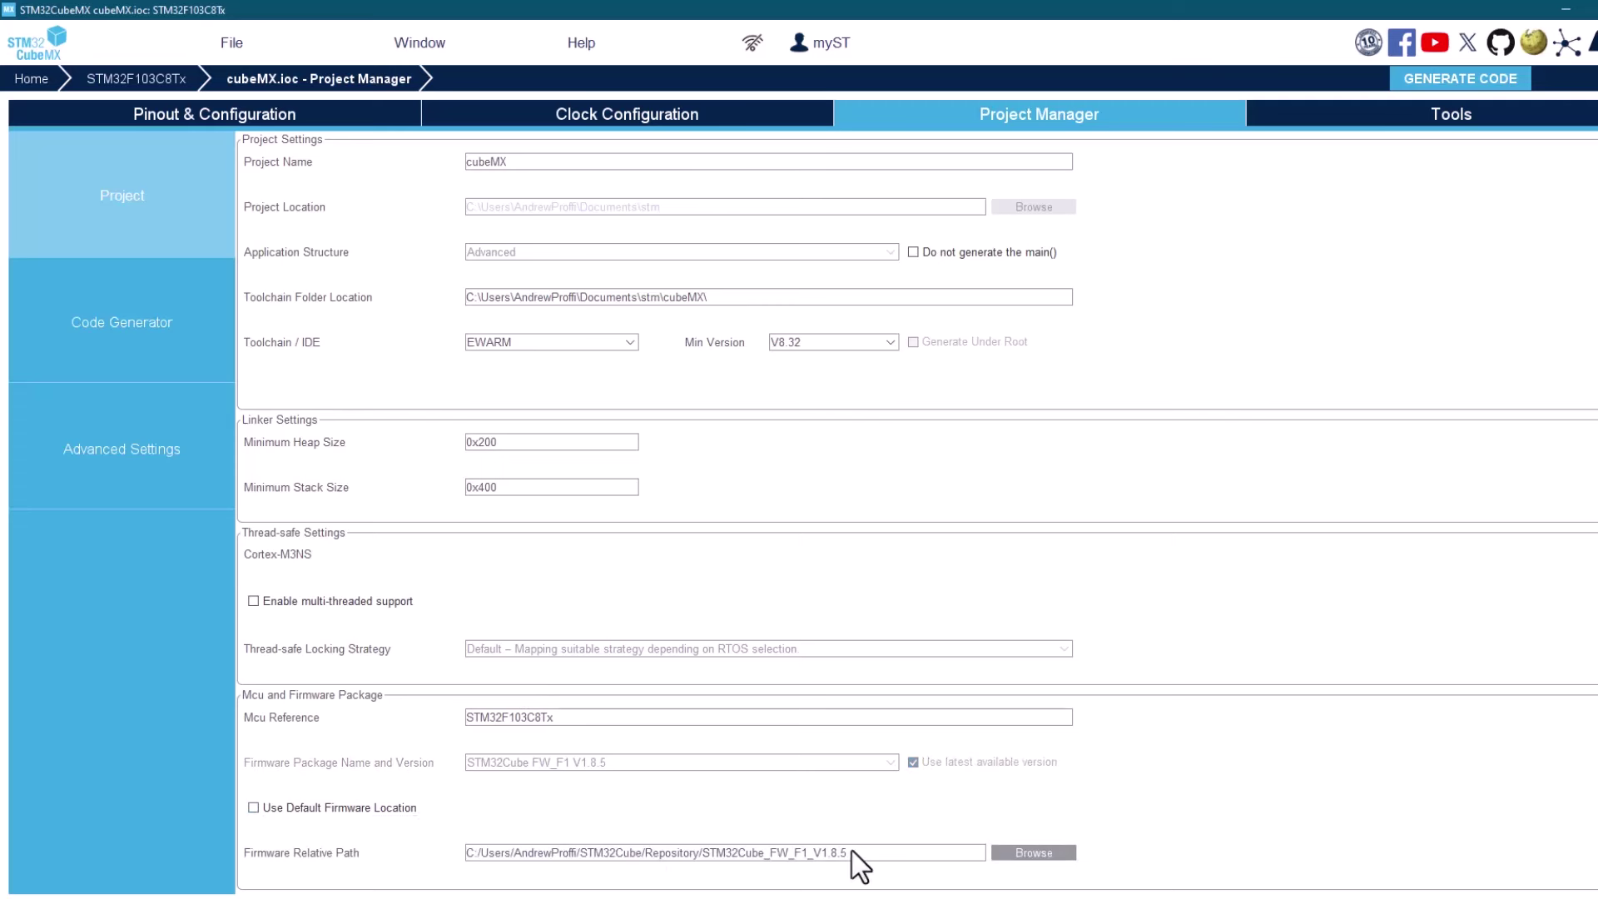
pyautogui.moveTo(851, 852); pyautogui.dragTo(713, 857)
# Step: Try to choose the firmware folder from inside the repository's F1 folder
pyautogui.click(1034, 853)
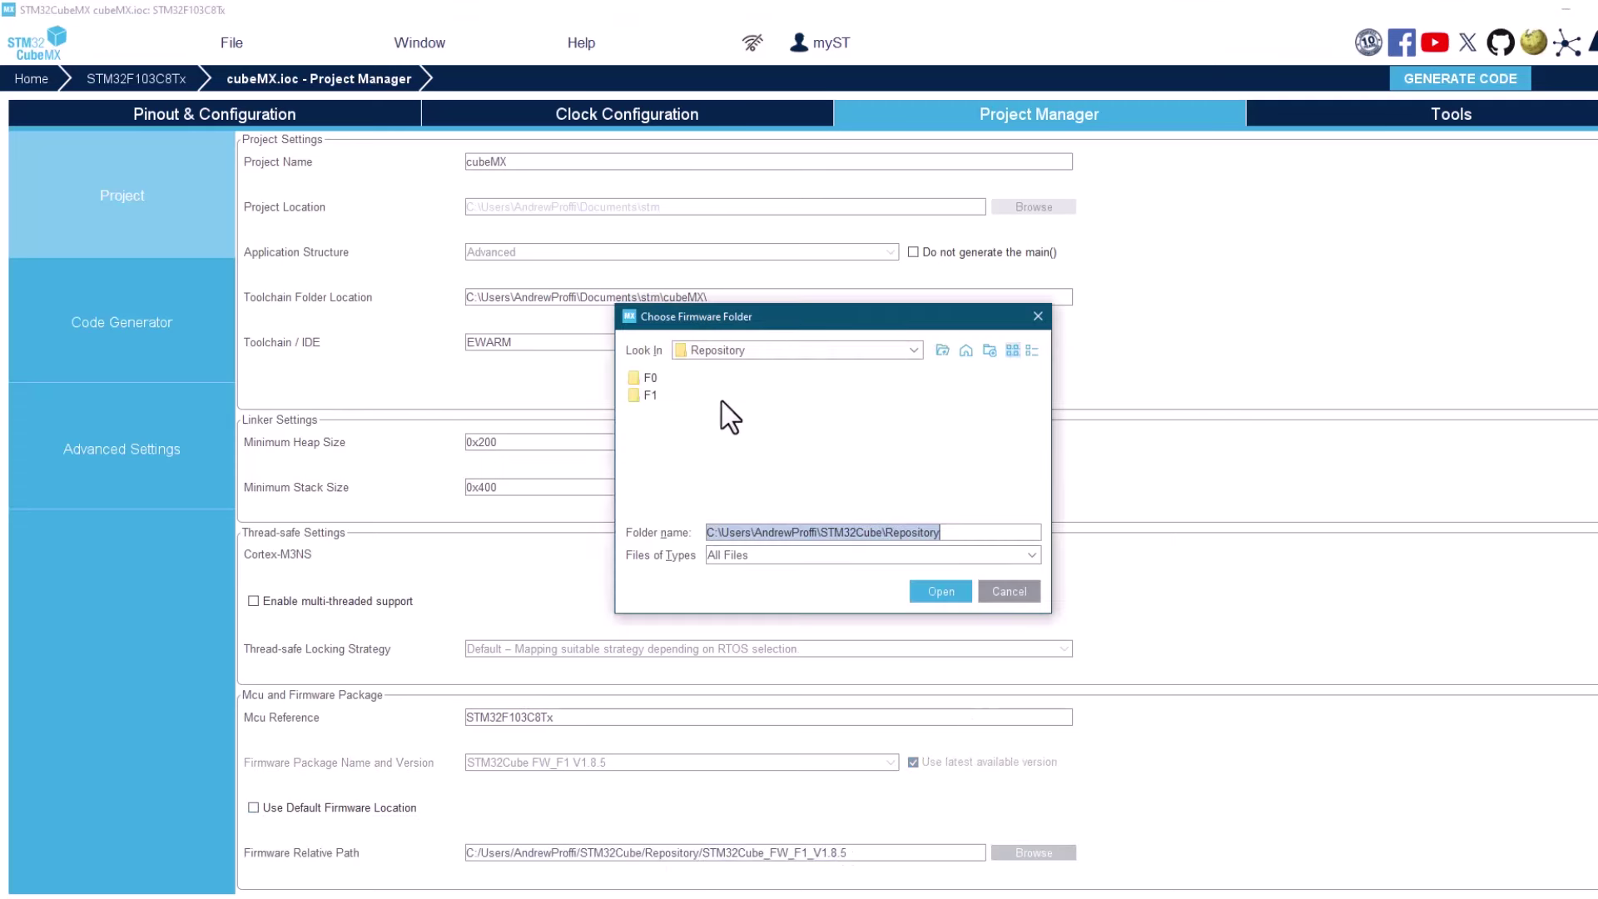
pyautogui.doubleClick(637, 399)
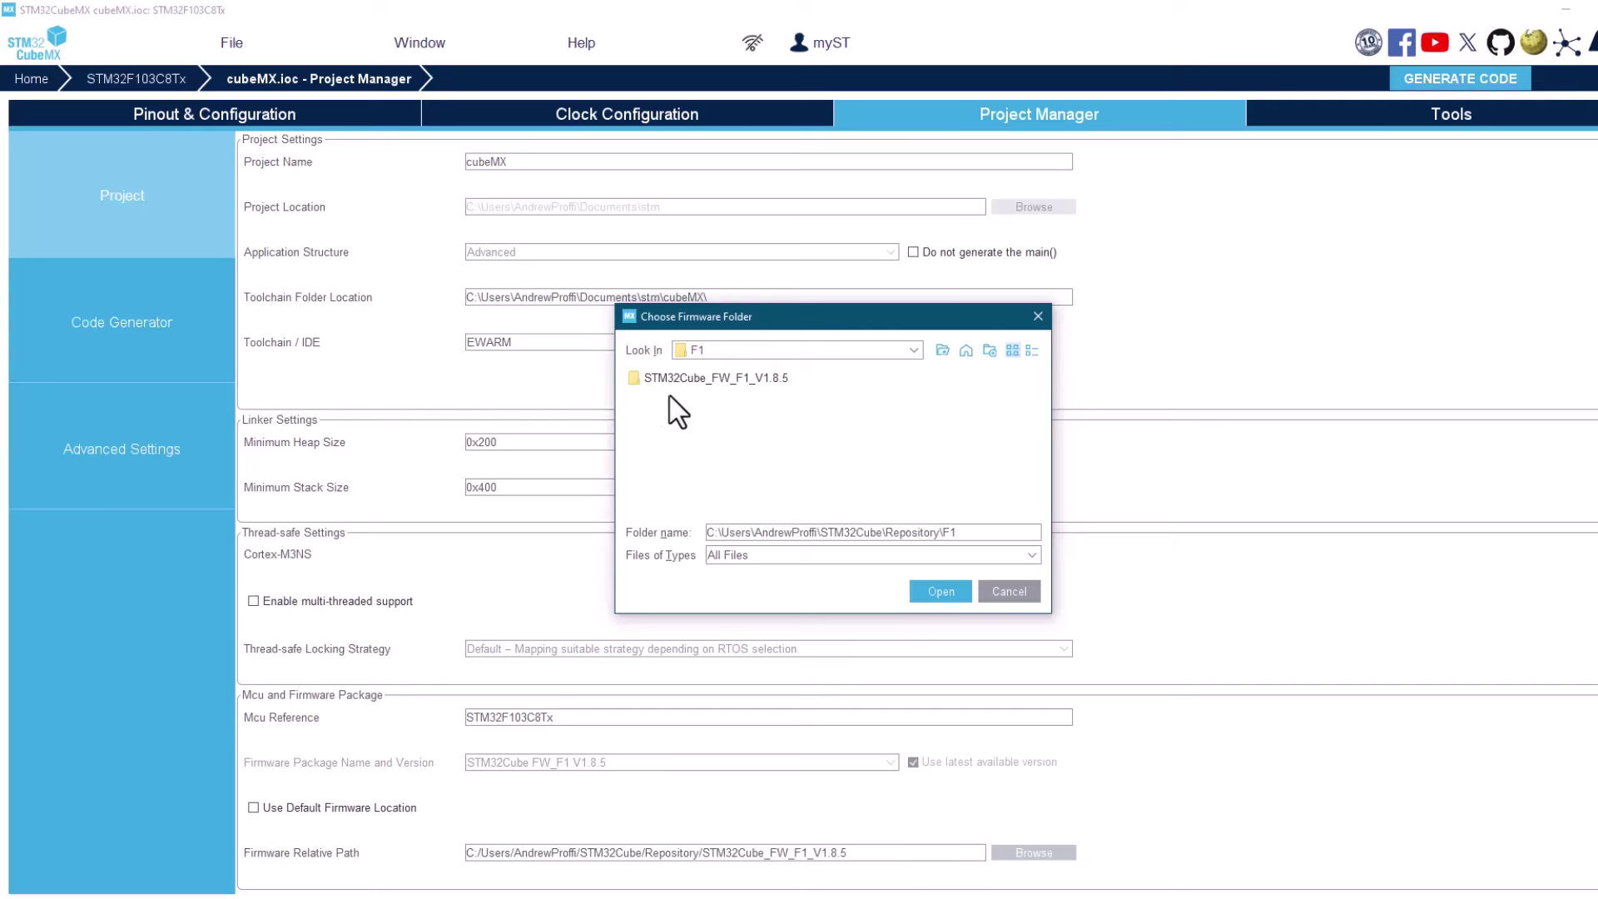
pyautogui.click(940, 591)
pyautogui.click(945, 538)
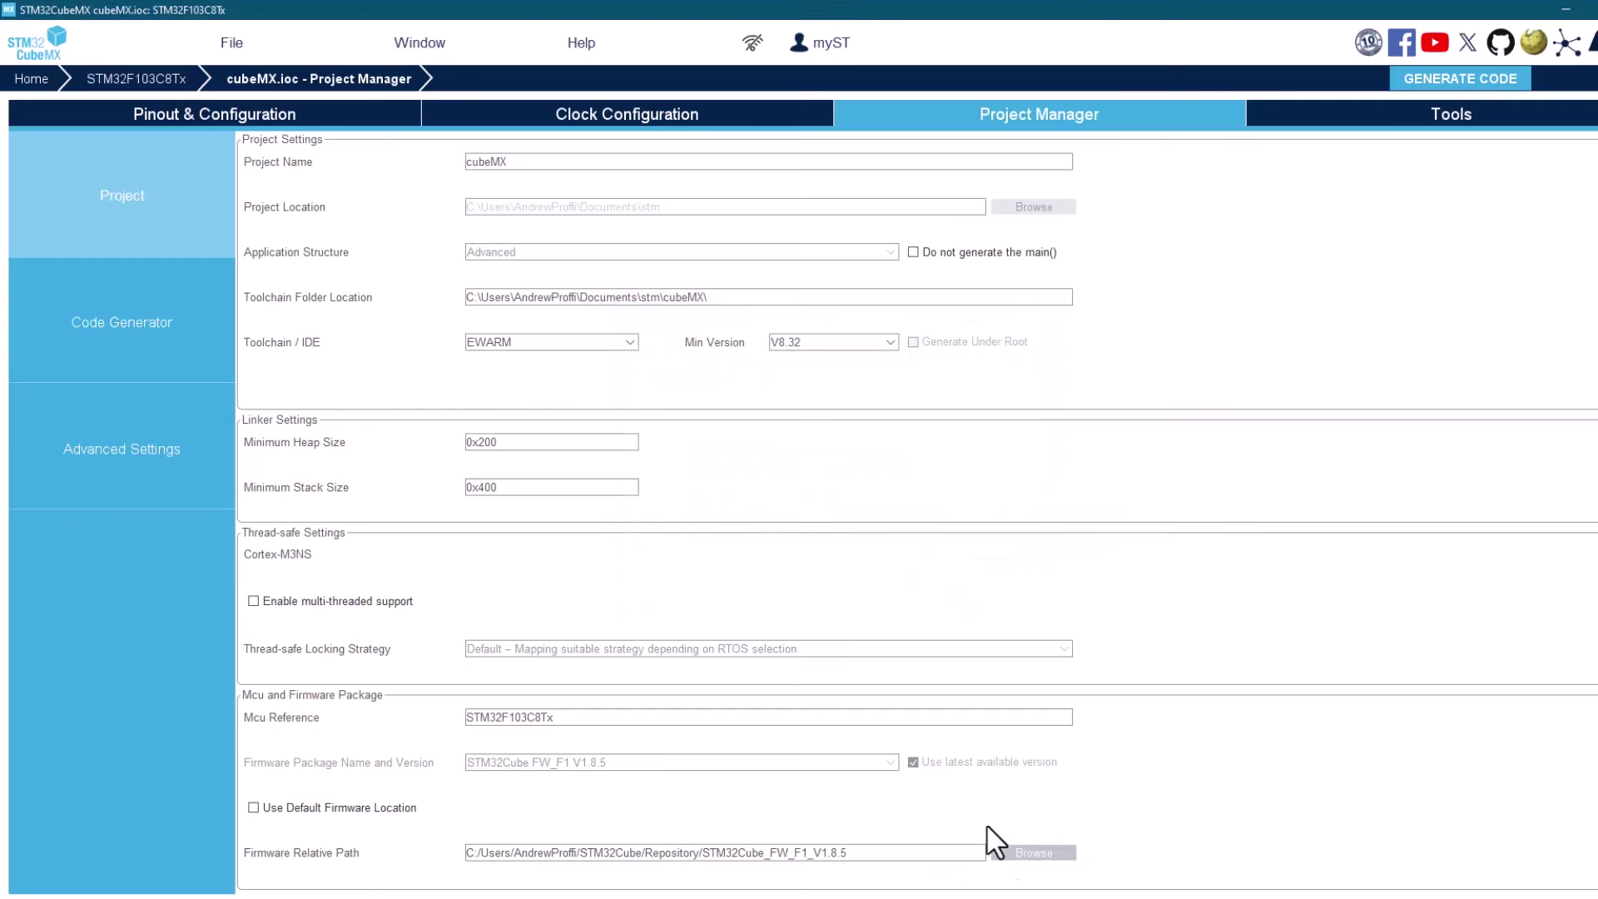
# Step: Set the firmware path to the STM32Cube_FW_F1_V1.8.5 folder inside the repository's F1 folder
pyautogui.click(1033, 852)
pyautogui.doubleClick(649, 397)
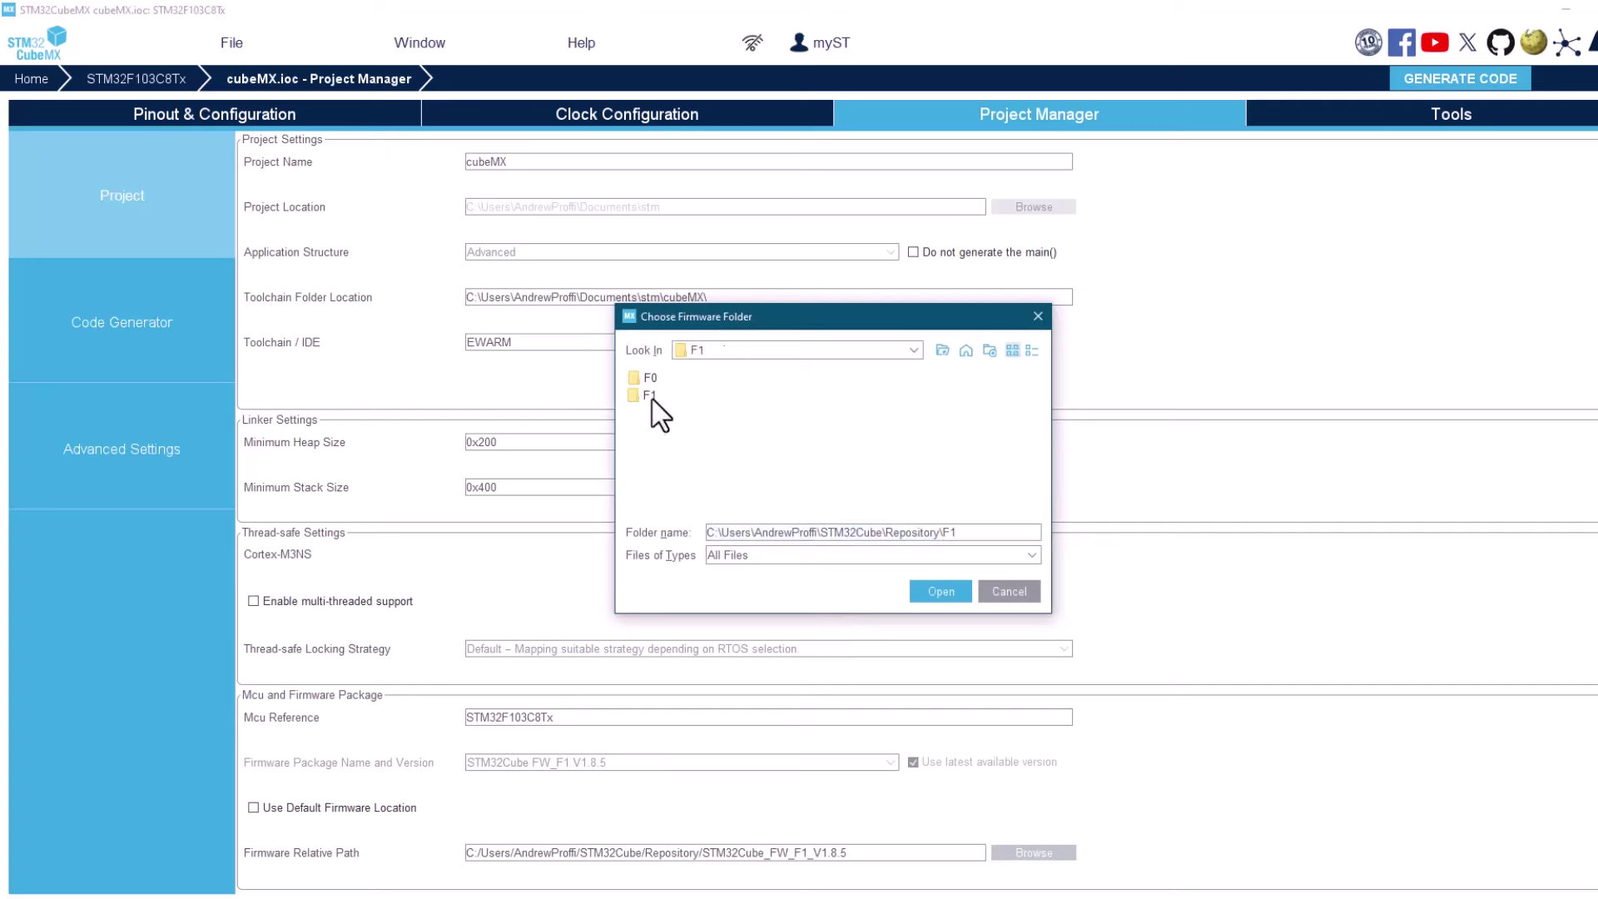
pyautogui.click(679, 378)
pyautogui.doubleClick(681, 381)
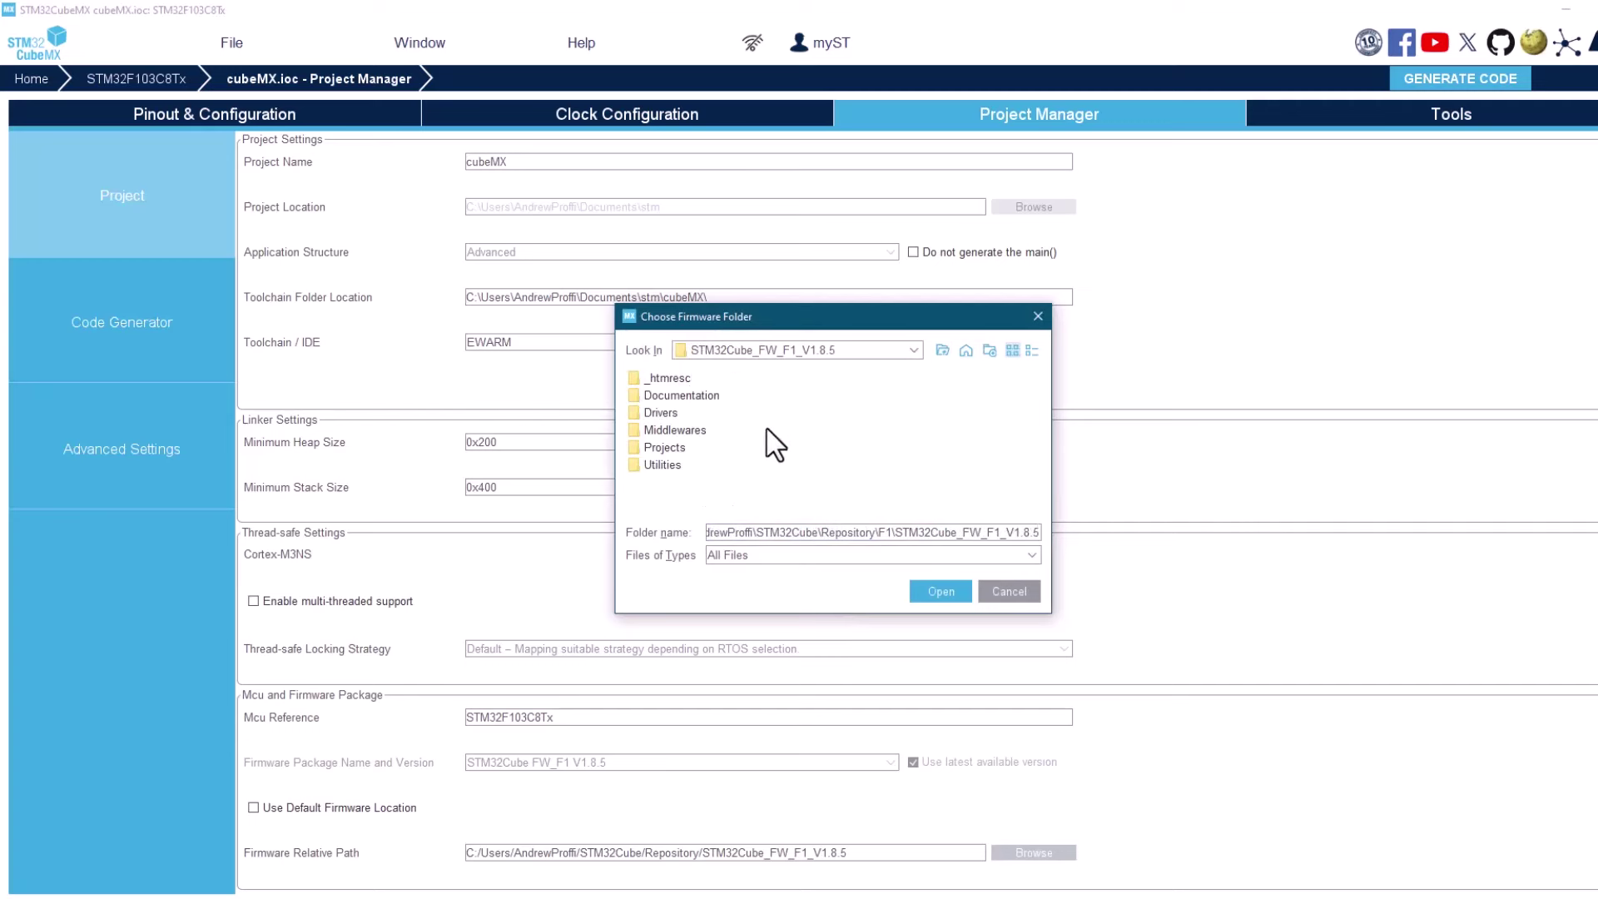
pyautogui.click(949, 593)
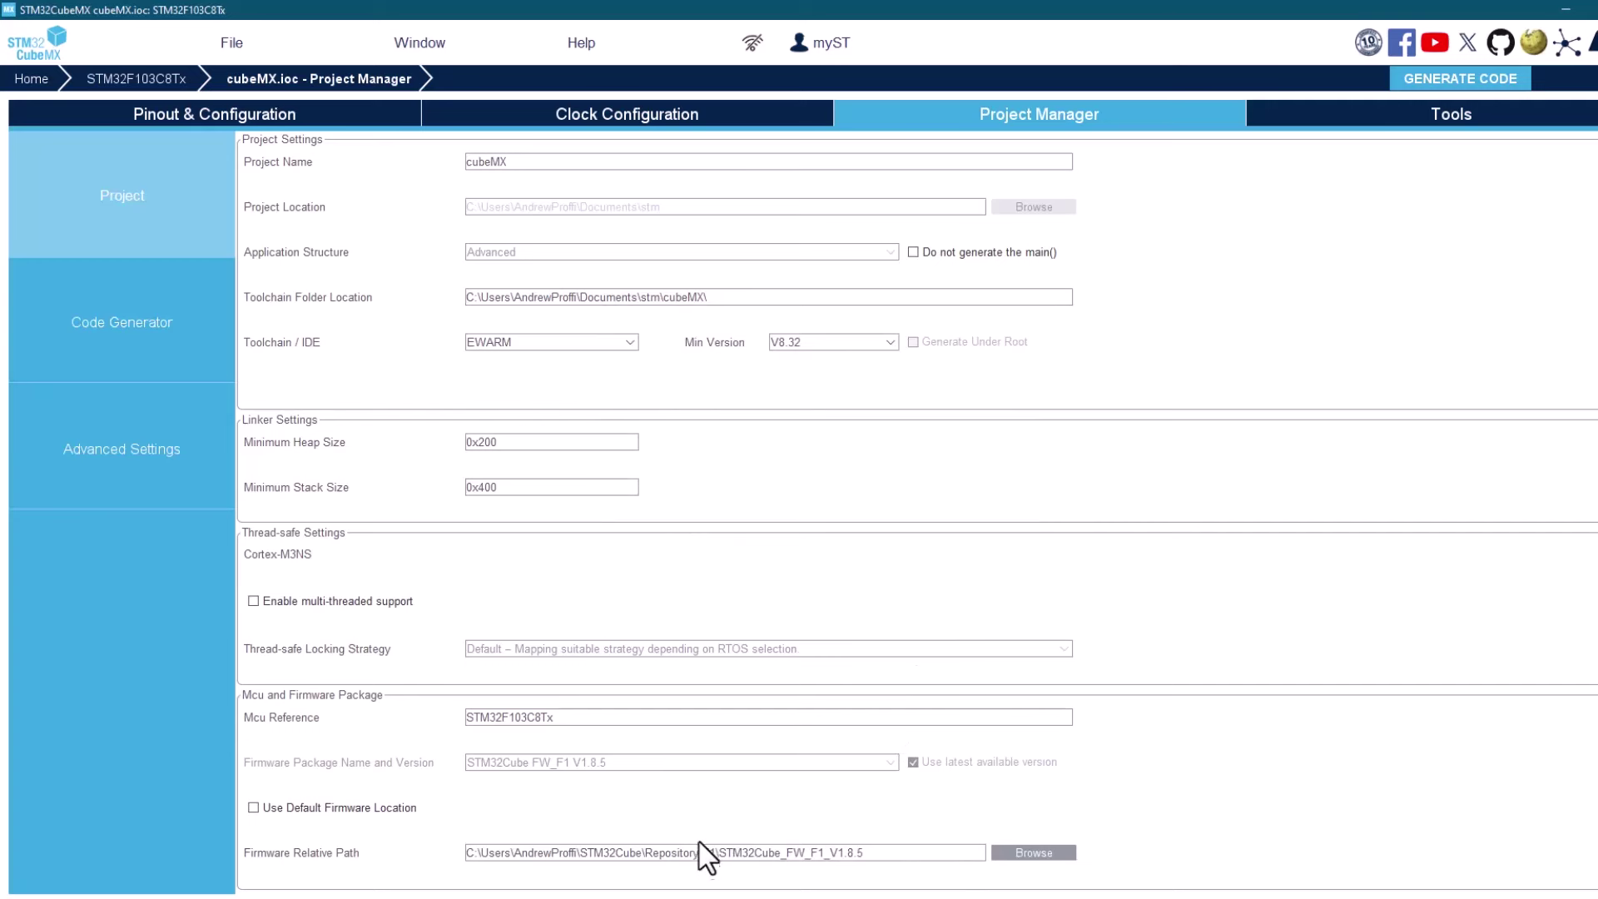
pyautogui.moveTo(702, 855); pyautogui.dragTo(714, 855)
# Step: Generate the project code again and open the folder of generated files
pyautogui.click(1454, 84)
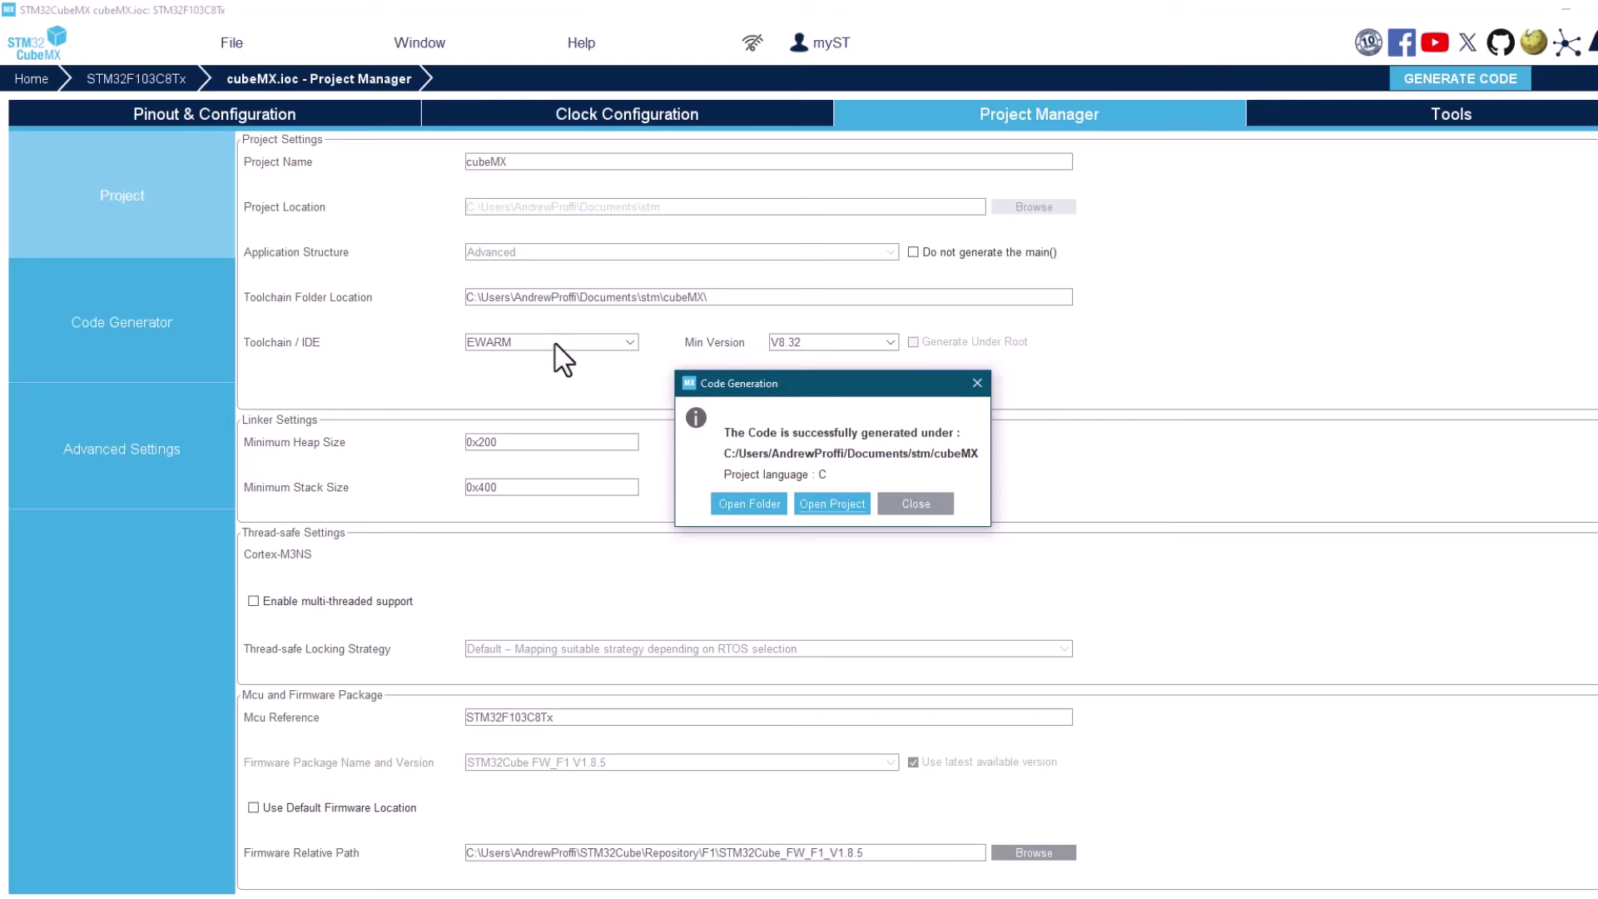
pyautogui.click(755, 505)
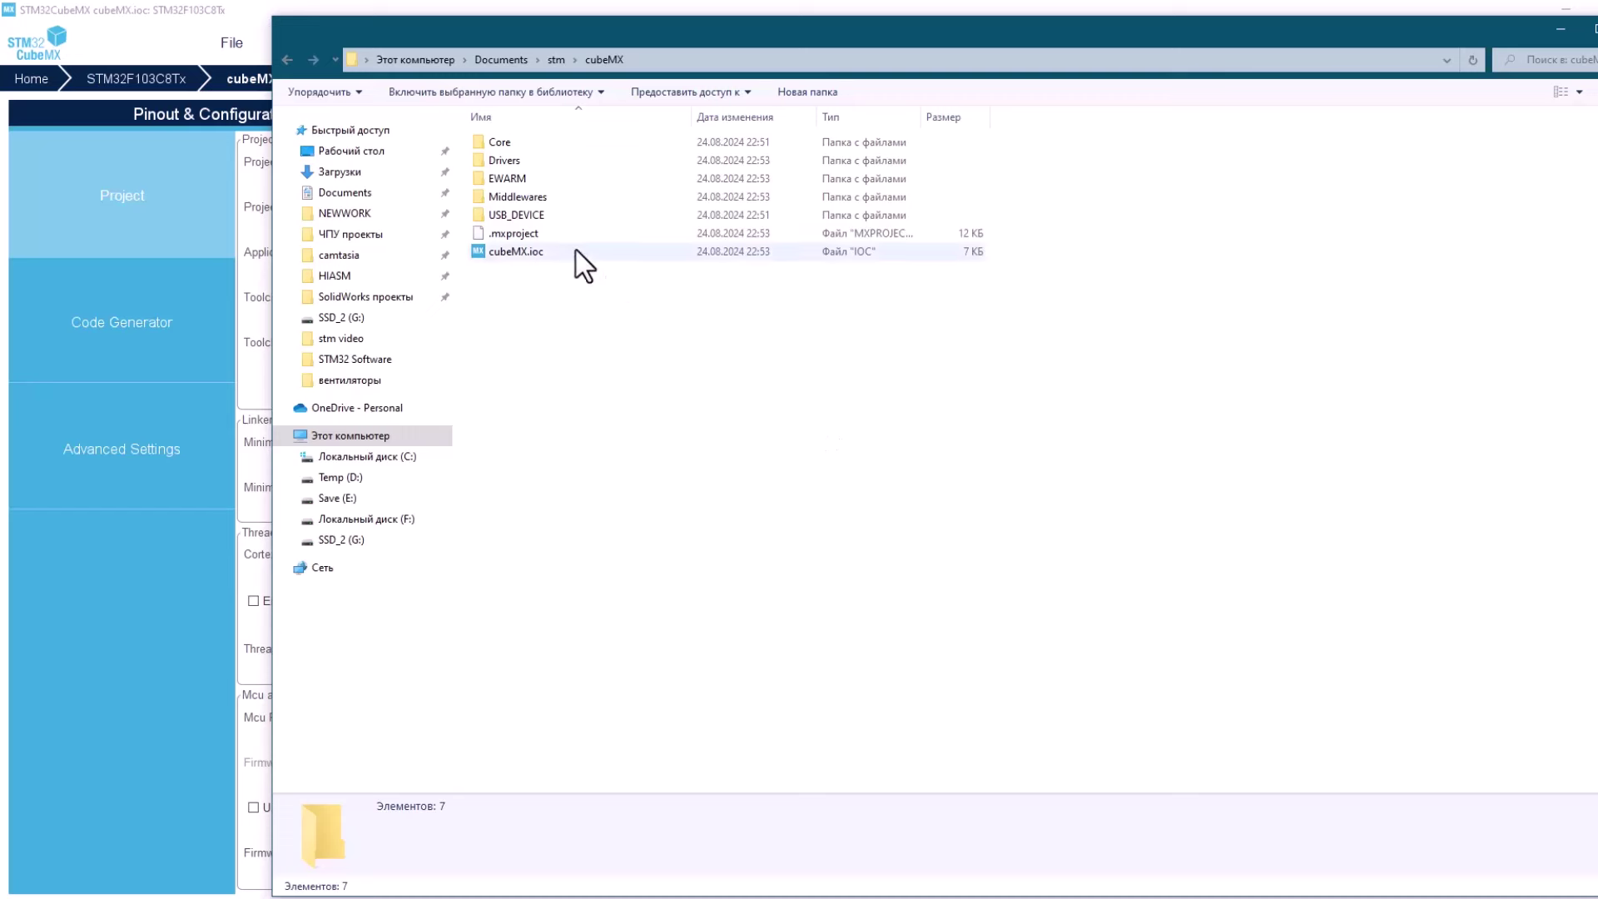
# Step: Open Project.eww from the EWARM folder in IAR Embedded Workbench and convert the project to the current version
pyautogui.doubleClick(517, 180)
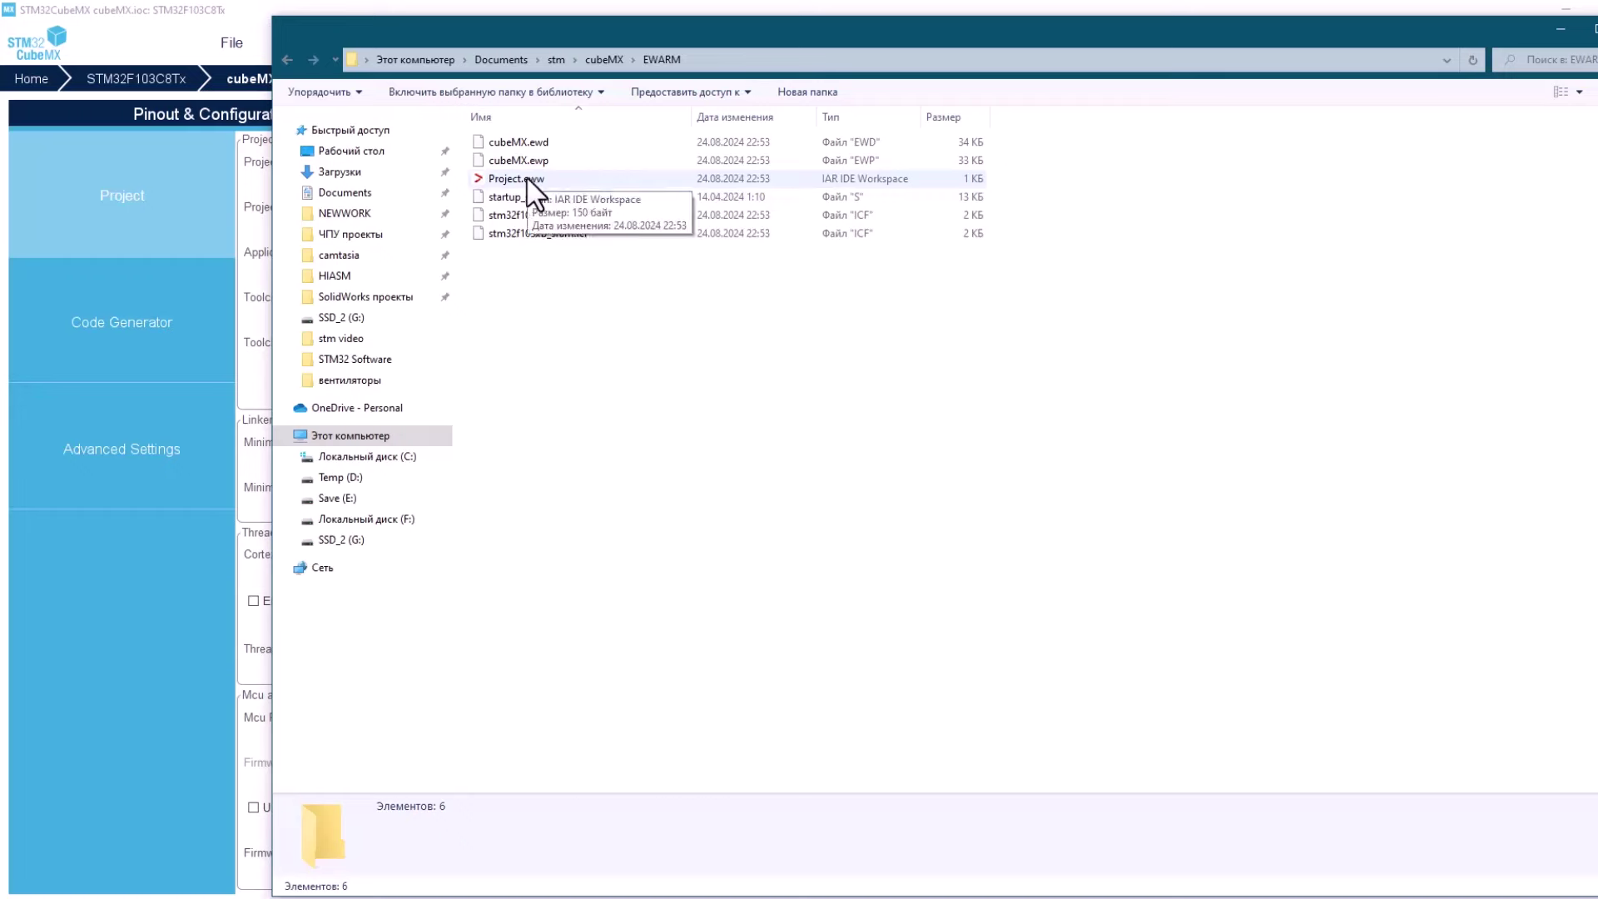
pyautogui.doubleClick(526, 178)
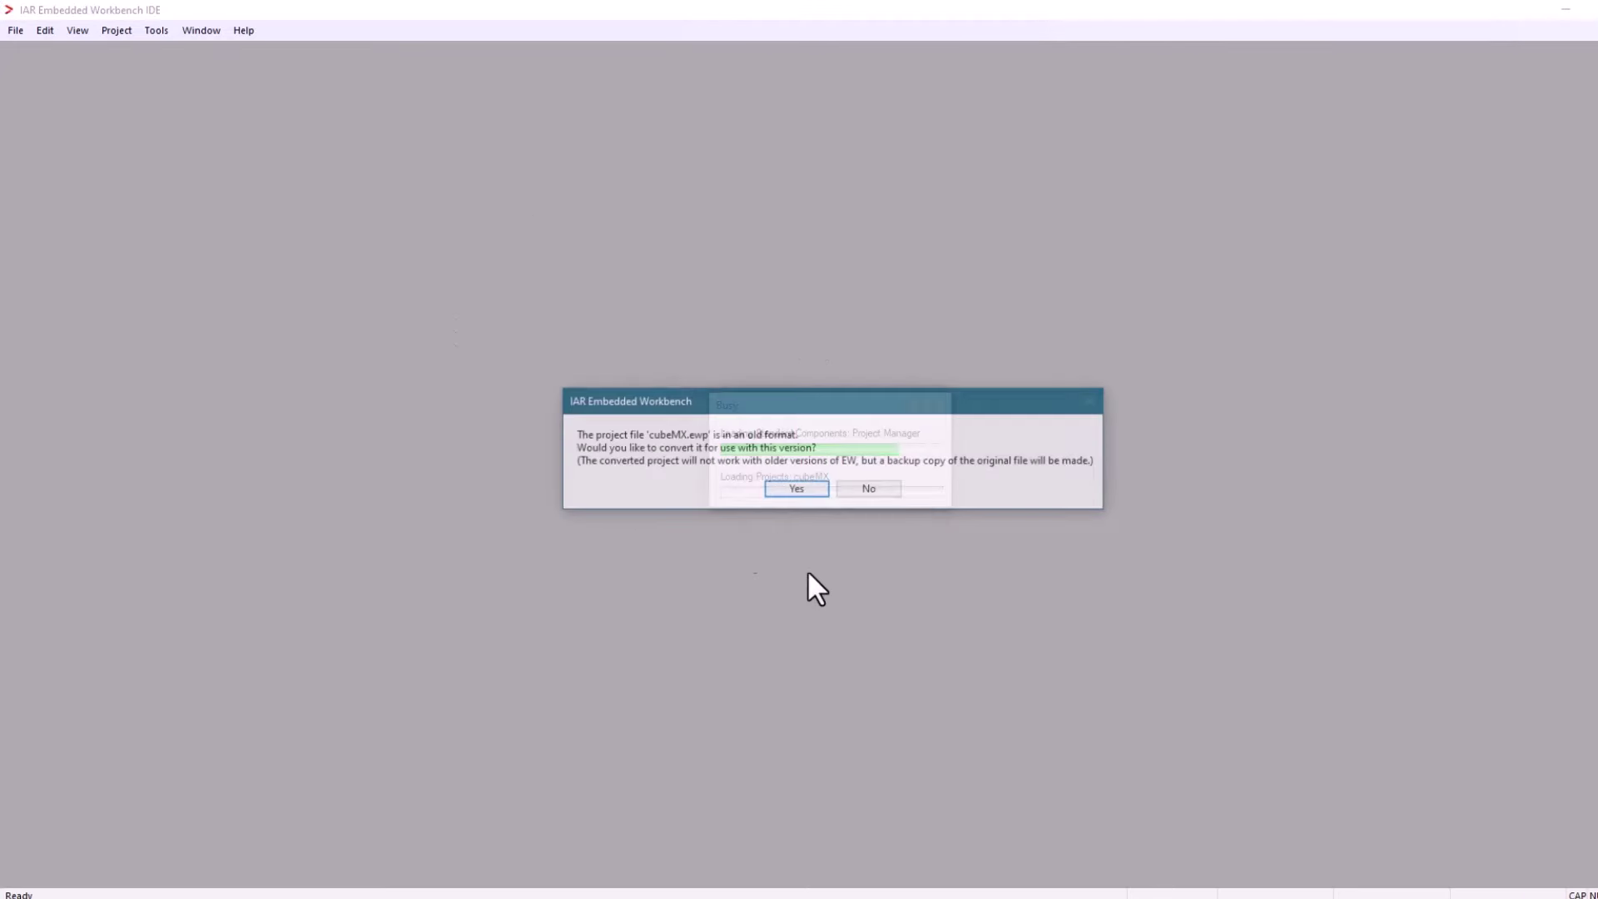
pyautogui.click(799, 489)
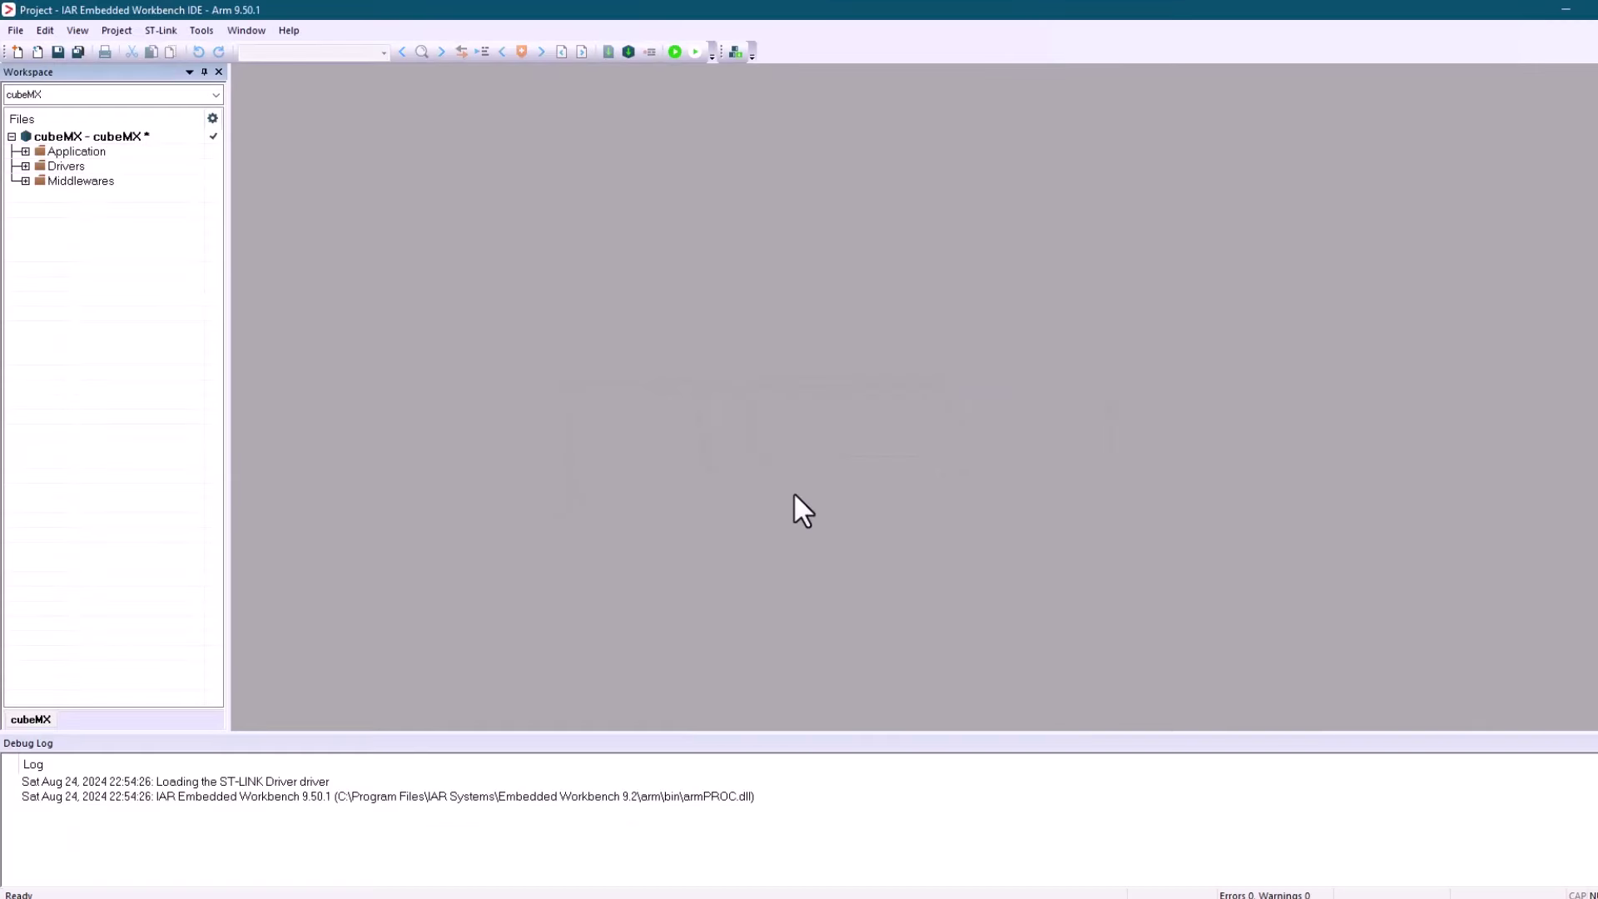
# Step: Expand Application, User and Core in the project tree and open main.c in the editor
pyautogui.click(25, 152)
pyautogui.click(39, 181)
pyautogui.doubleClick(68, 196)
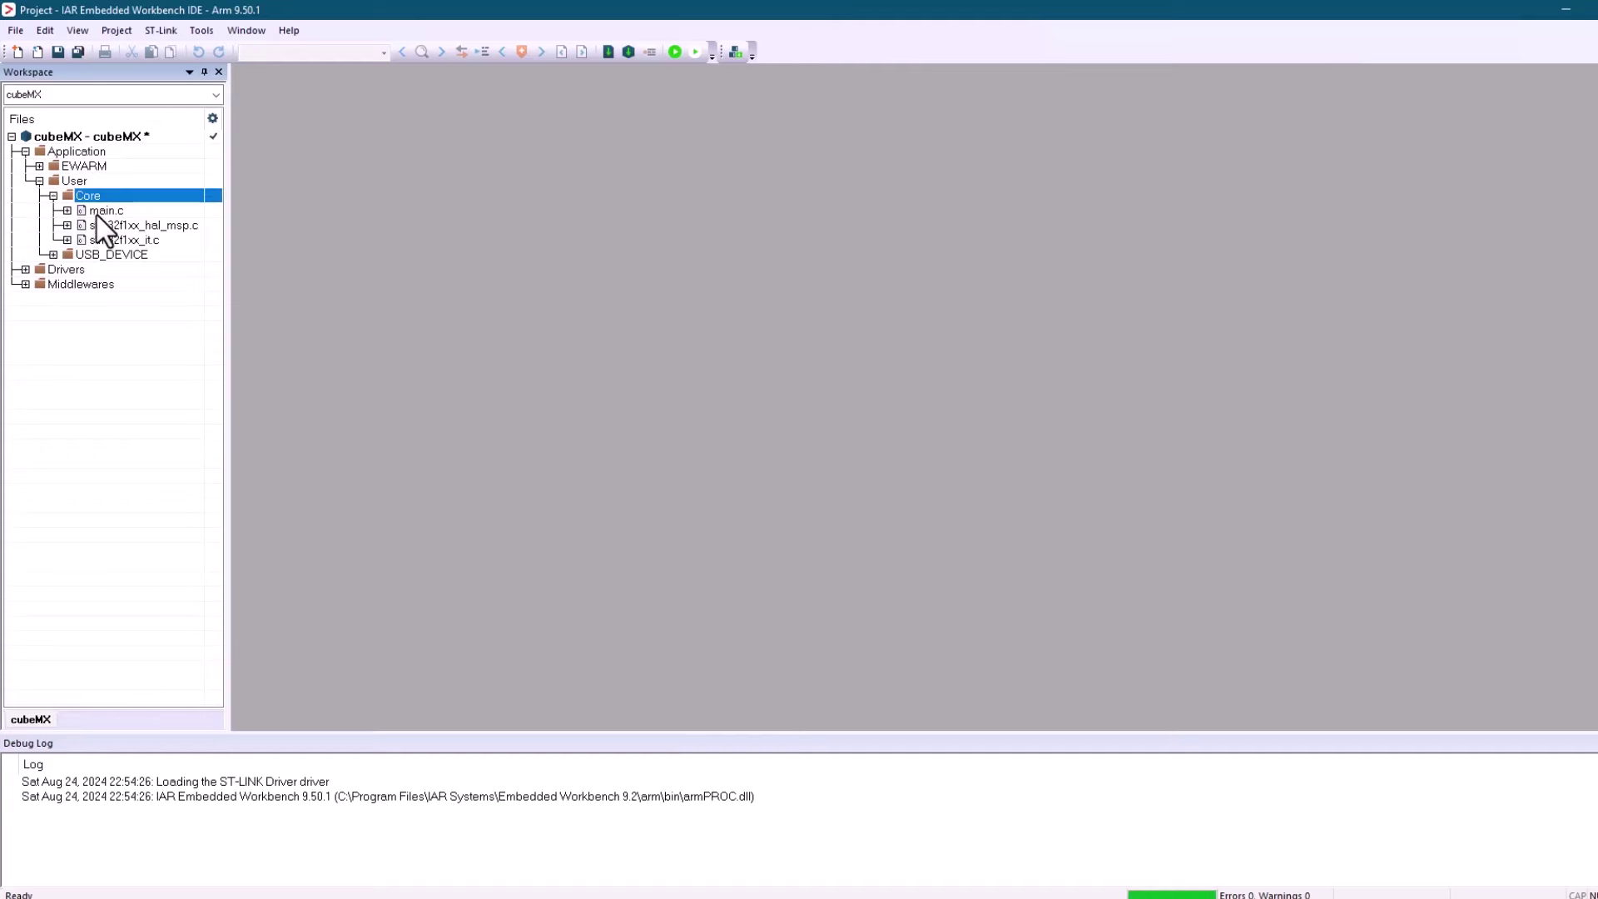
pyautogui.click(98, 209)
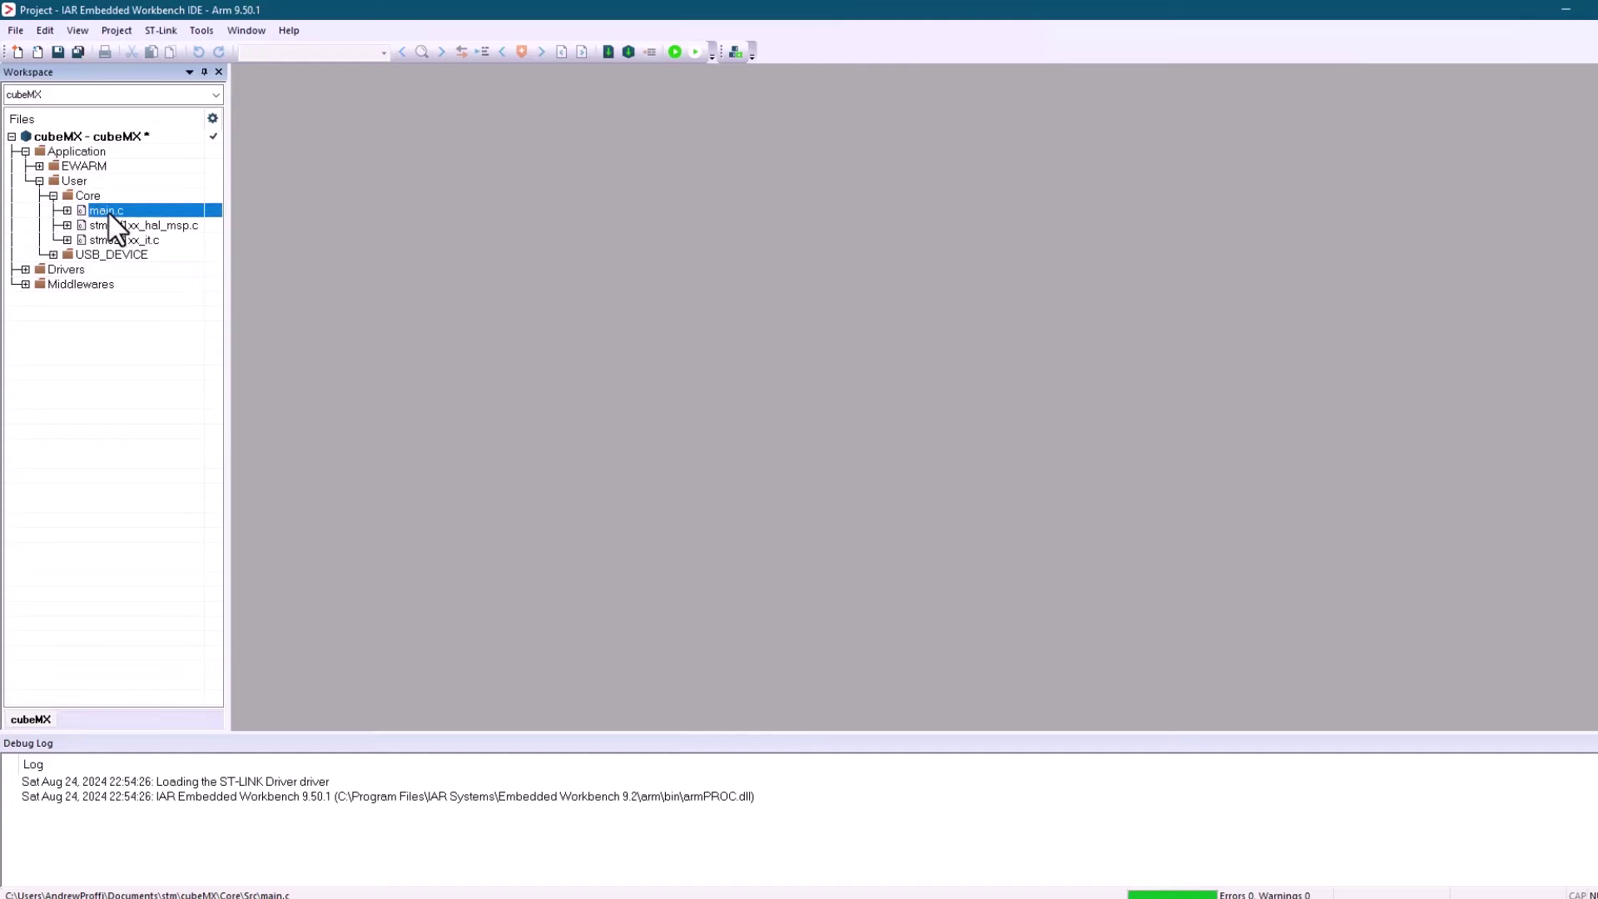
pyautogui.doubleClick(109, 213)
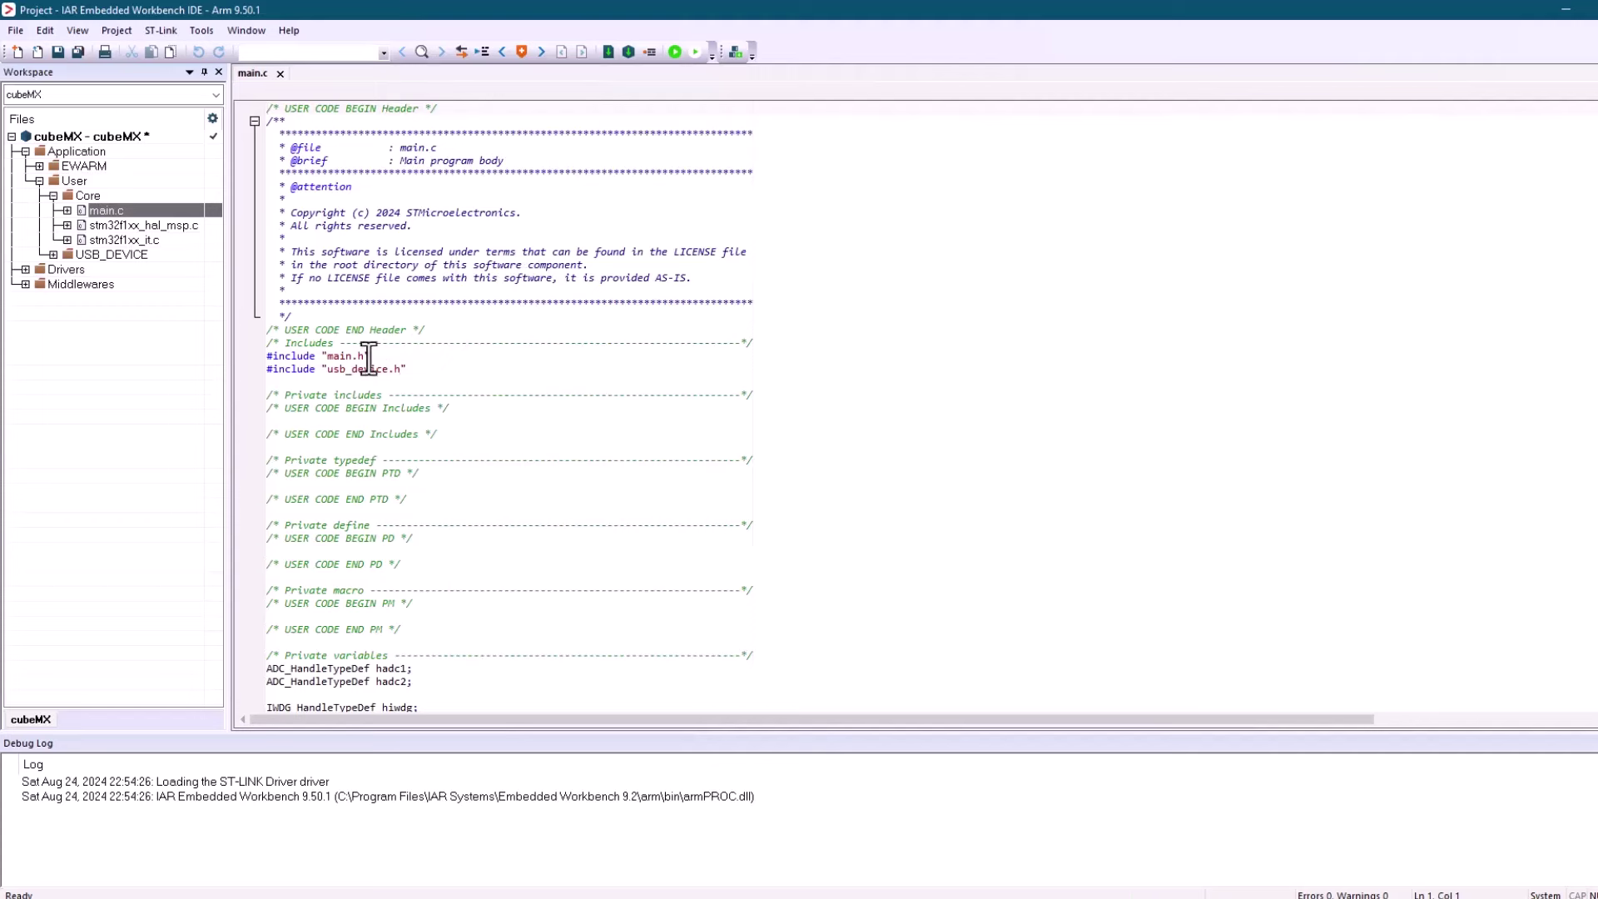
# Step: Examine main.c: the includes, private variables, function prototypes, main function and the peripheral initialization functions
pyautogui.moveTo(324, 356); pyautogui.dragTo(400, 383)
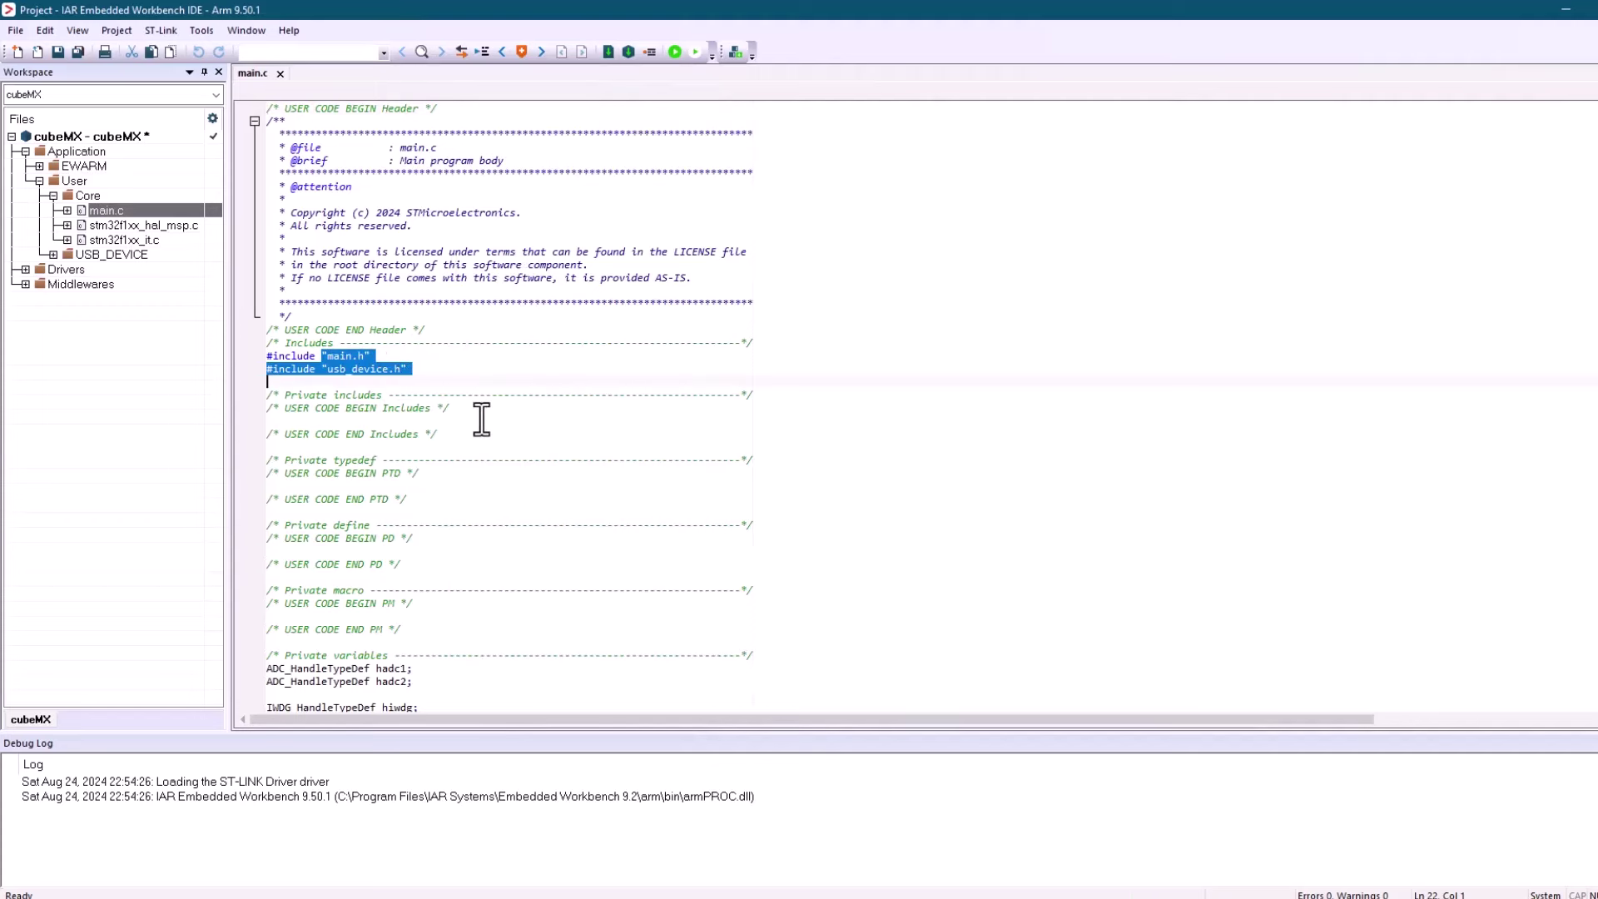
pyautogui.scroll(-5, 480, 418)
pyautogui.scroll(-3, 464, 366)
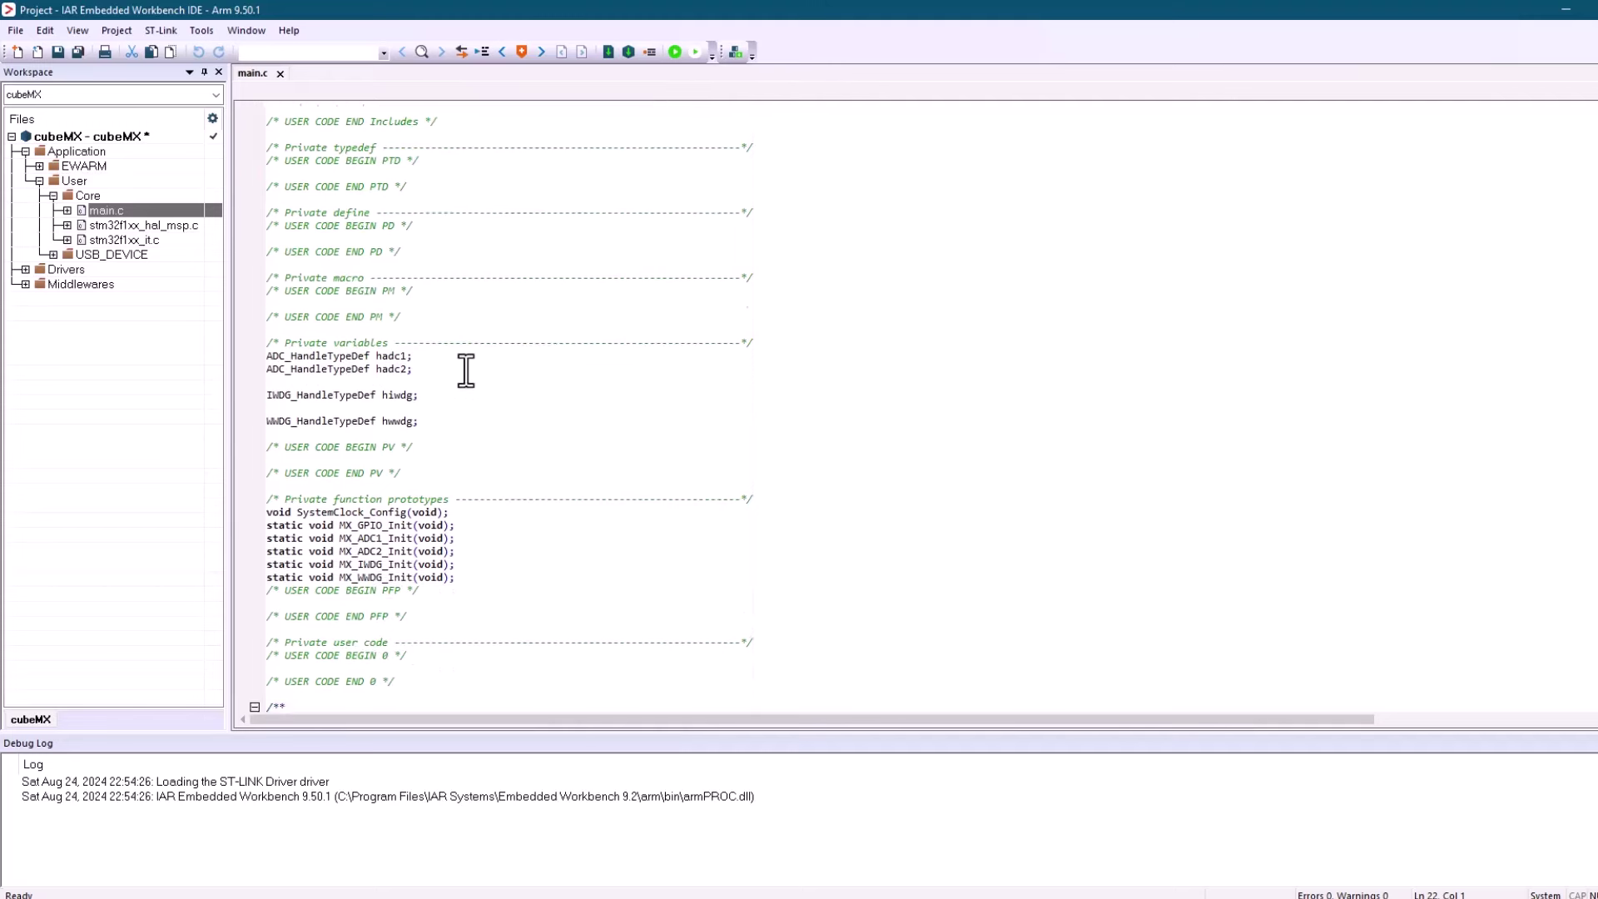
pyautogui.scroll(-2, 466, 371)
pyautogui.moveTo(266, 276); pyautogui.dragTo(429, 346)
pyautogui.scroll(-7, 476, 324)
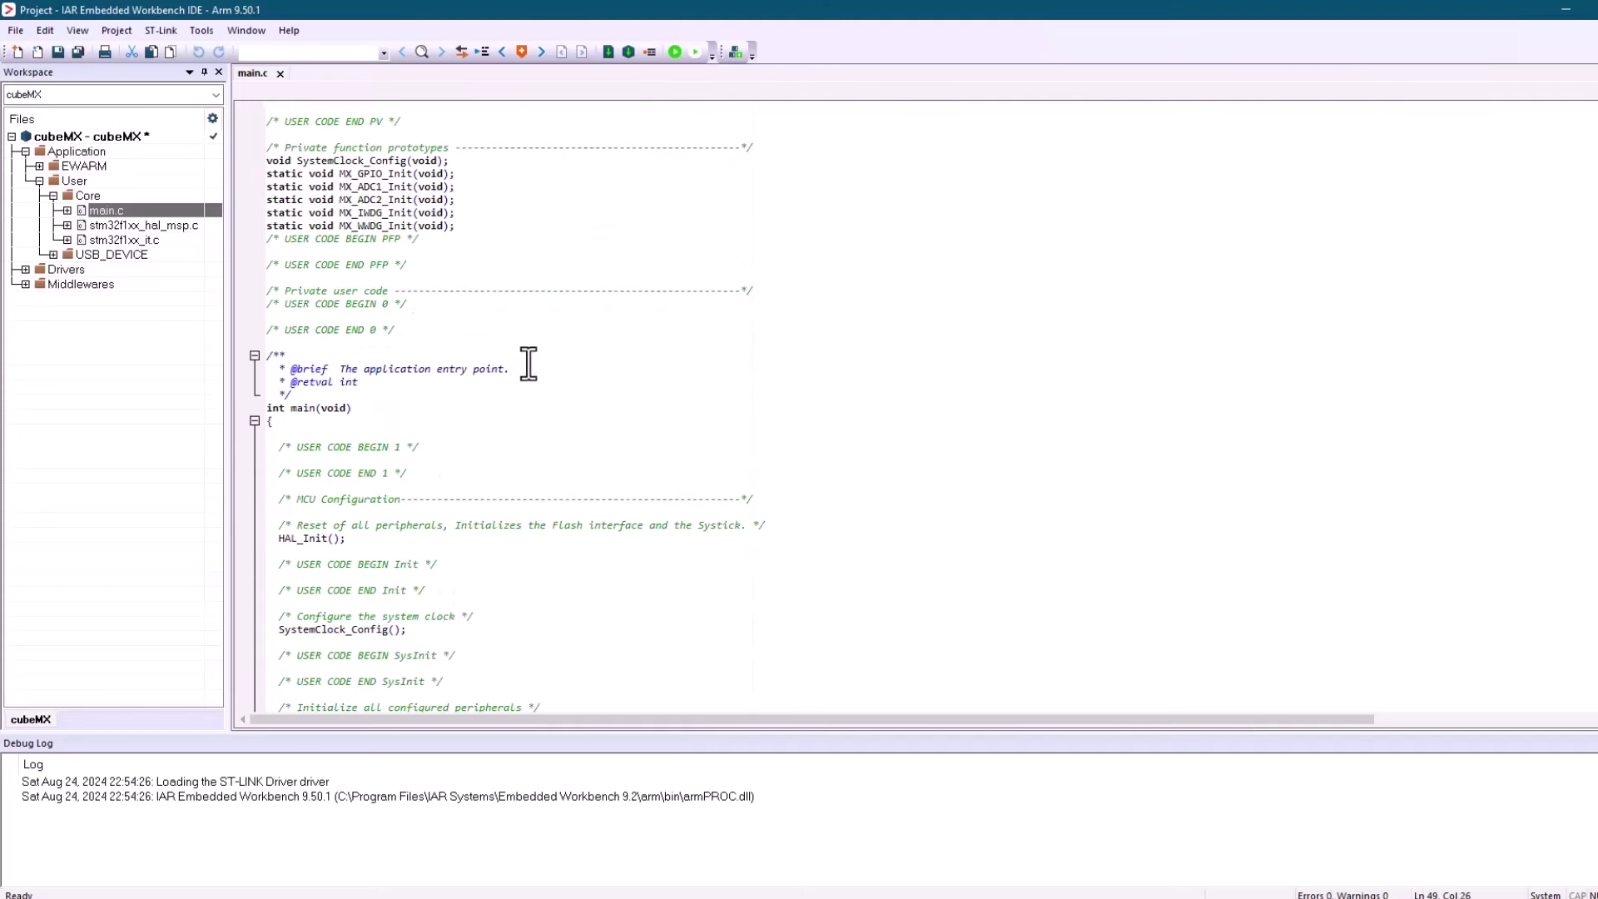
pyautogui.scroll(-13, 528, 362)
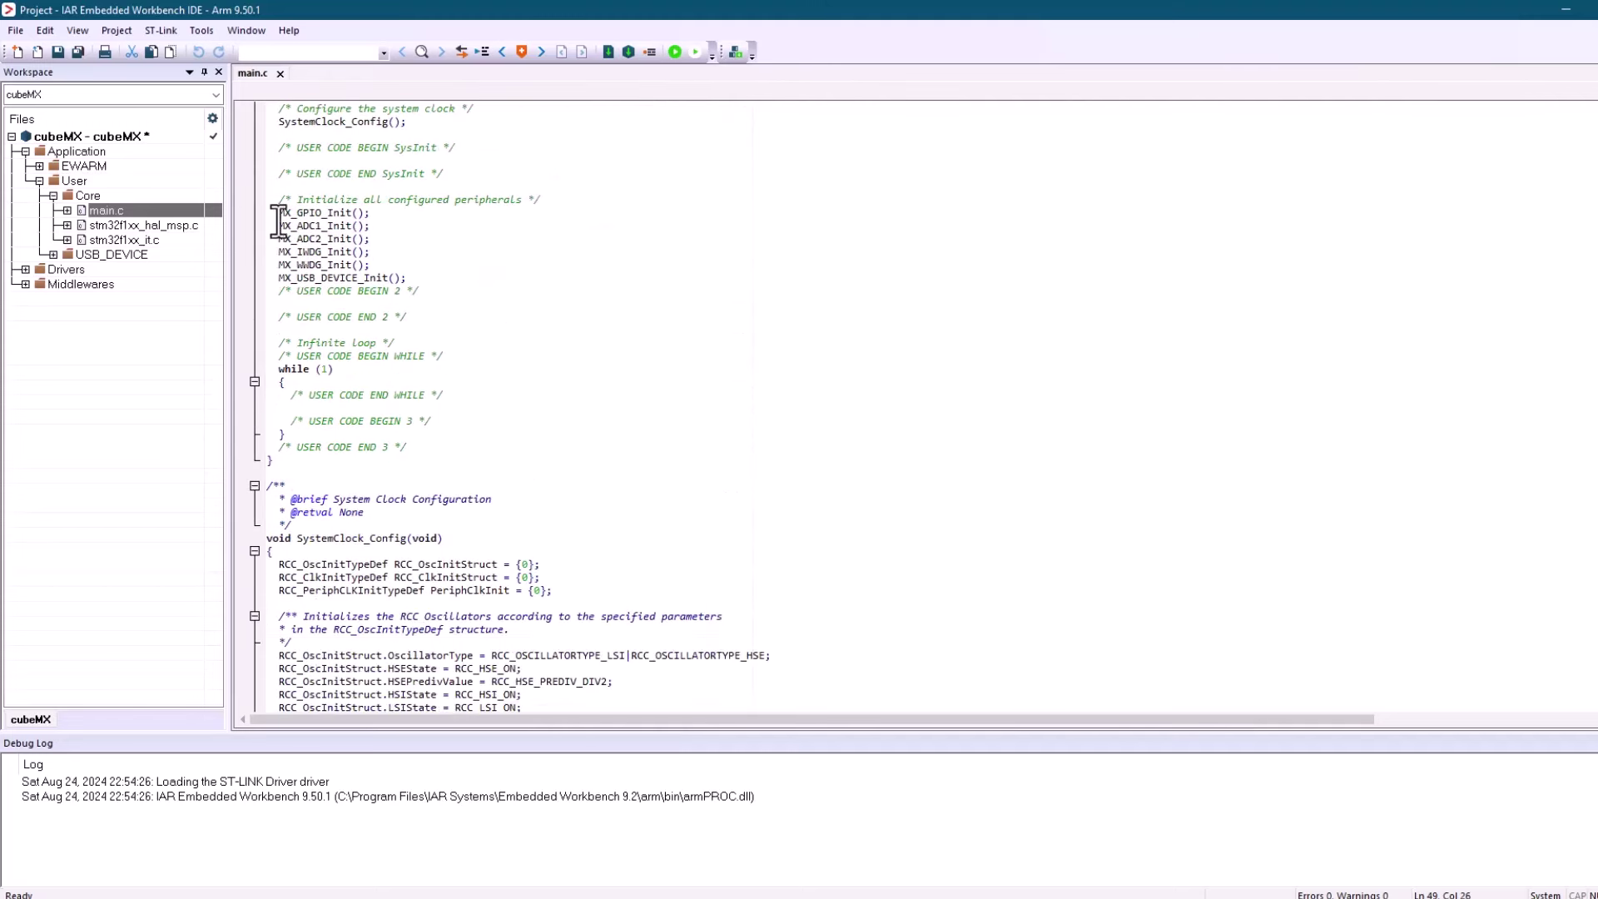
pyautogui.click(279, 220)
pyautogui.scroll(-20, 279, 220)
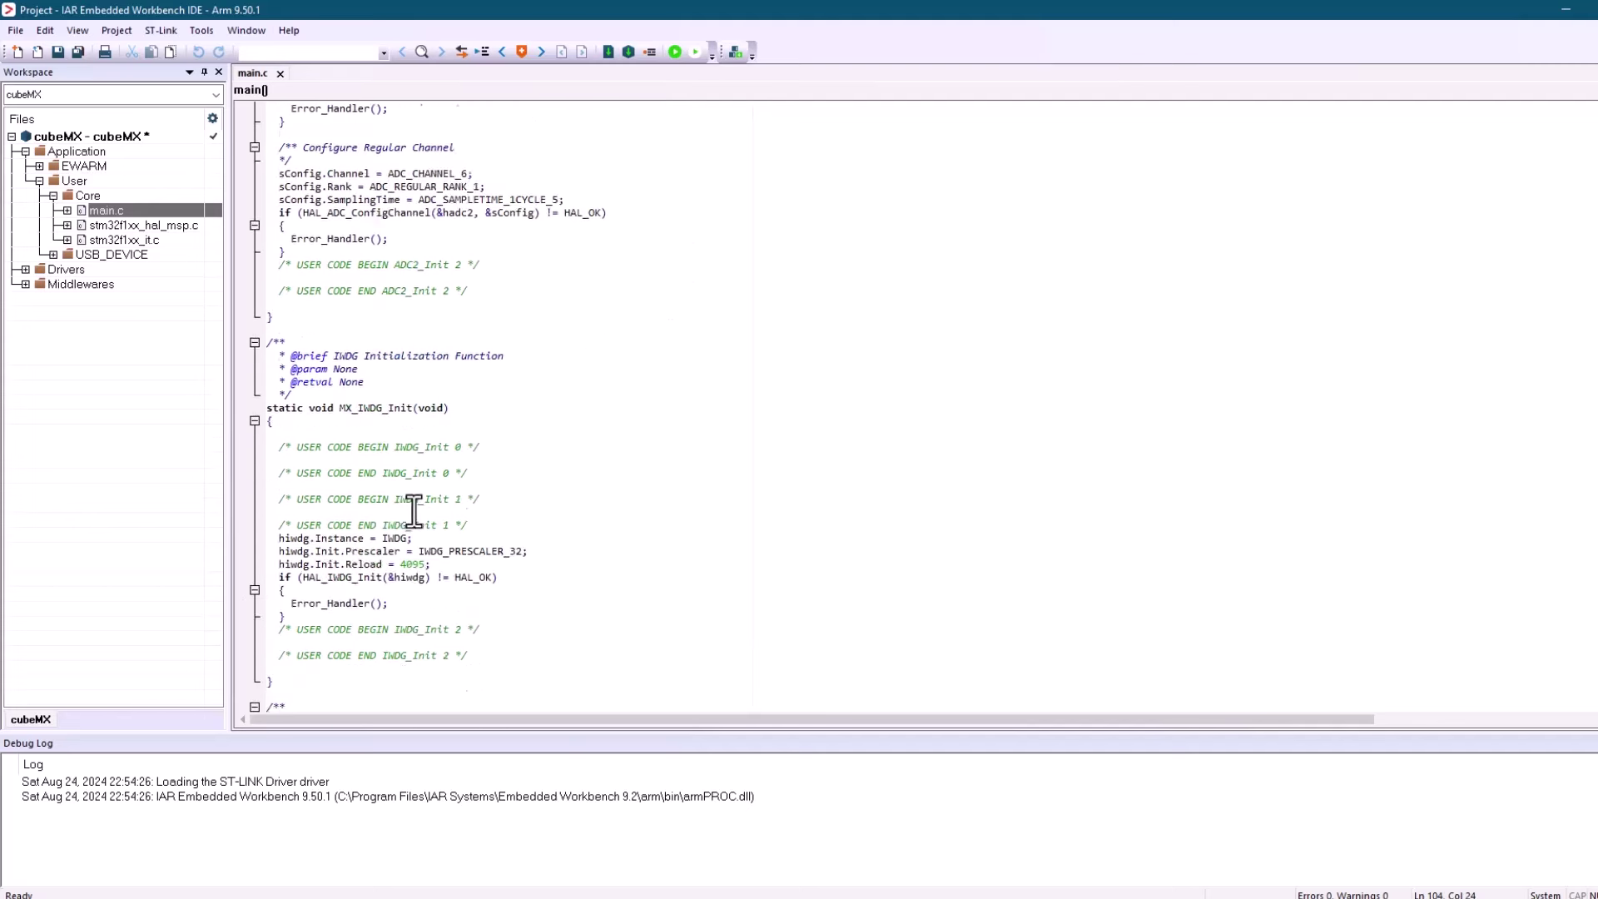
pyautogui.scroll(-14, 414, 533)
pyautogui.scroll(-14, 552, 588)
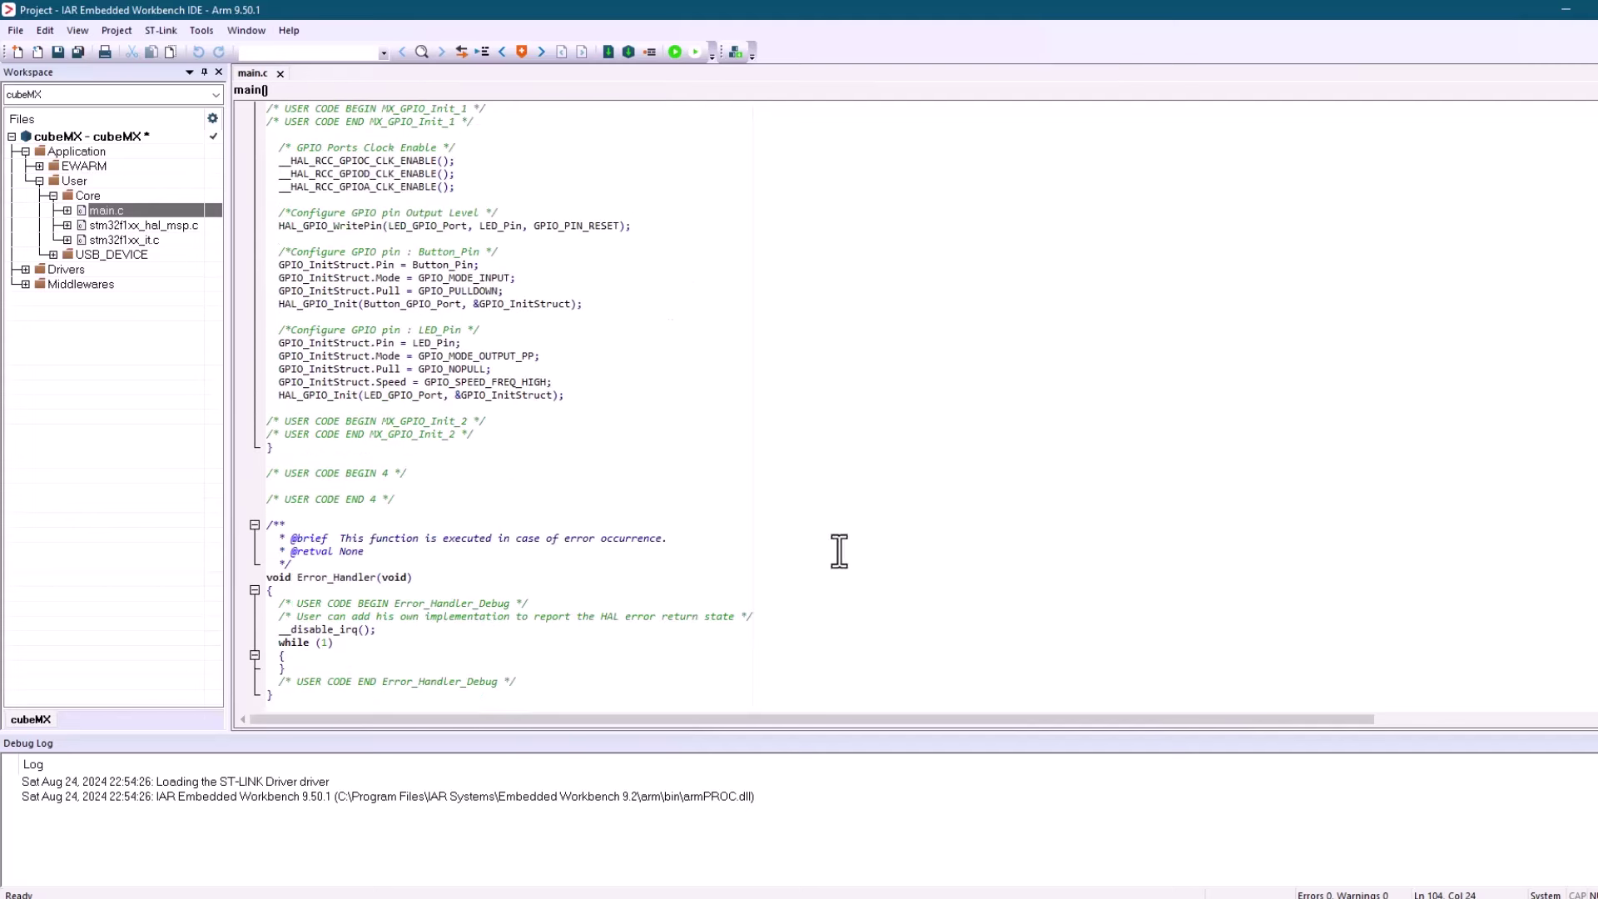
pyautogui.scroll(20, 571, 542)
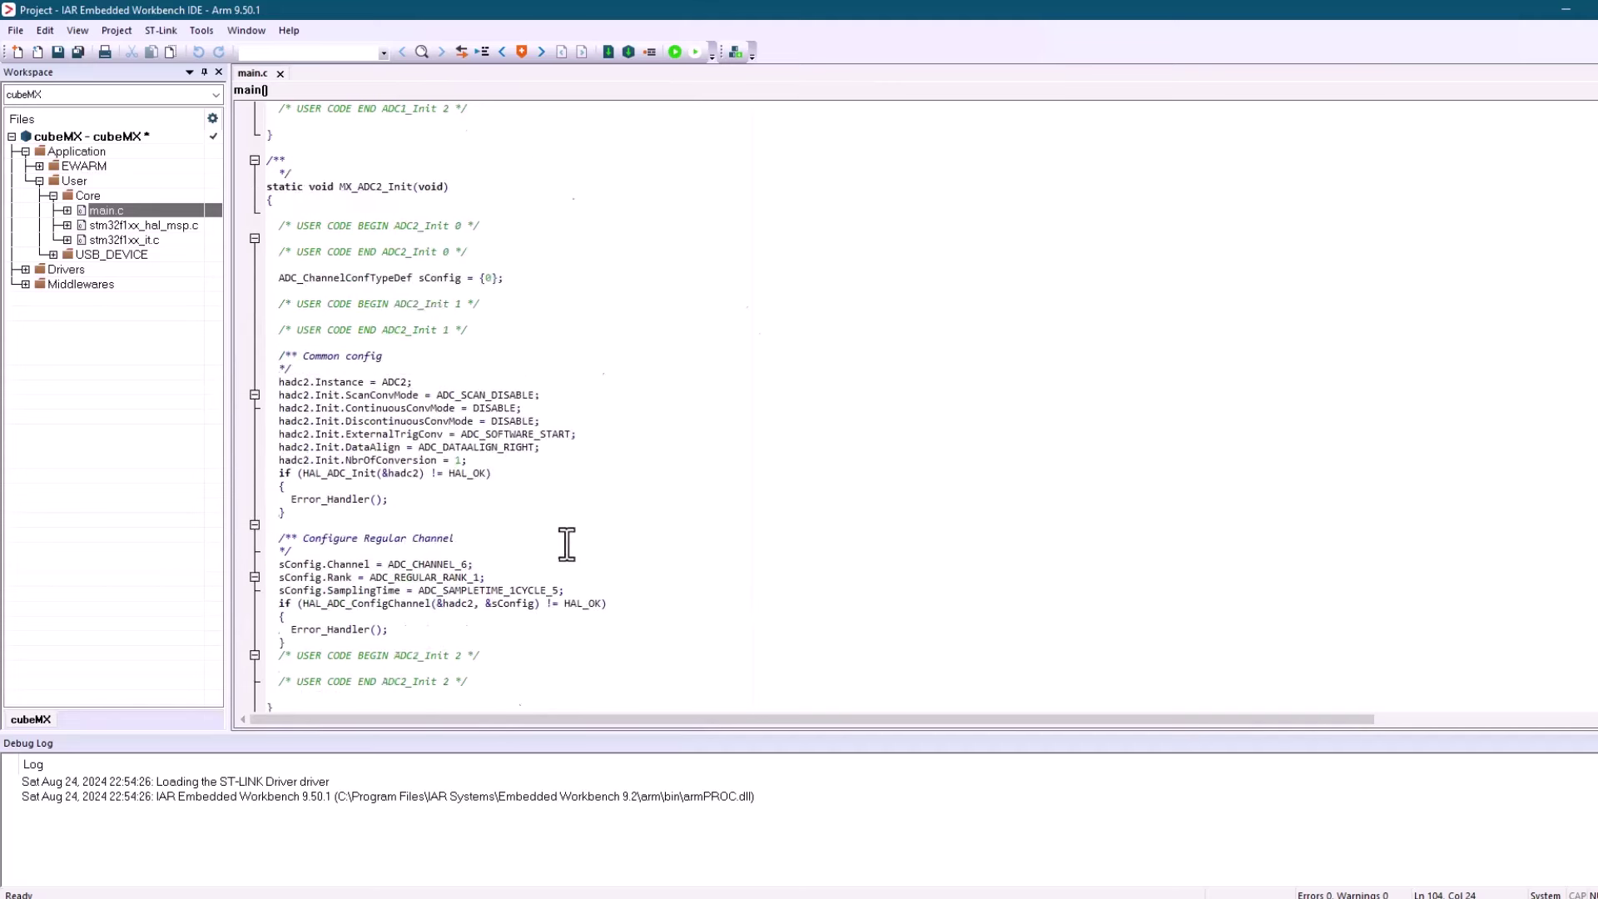
# Step: Switch to STM32CubeMX and review the Code Generator options for generated files, including keeping user code when re-generating
pyautogui.scroll(20, 567, 544)
pyautogui.hotkey('alt', 'Tab')
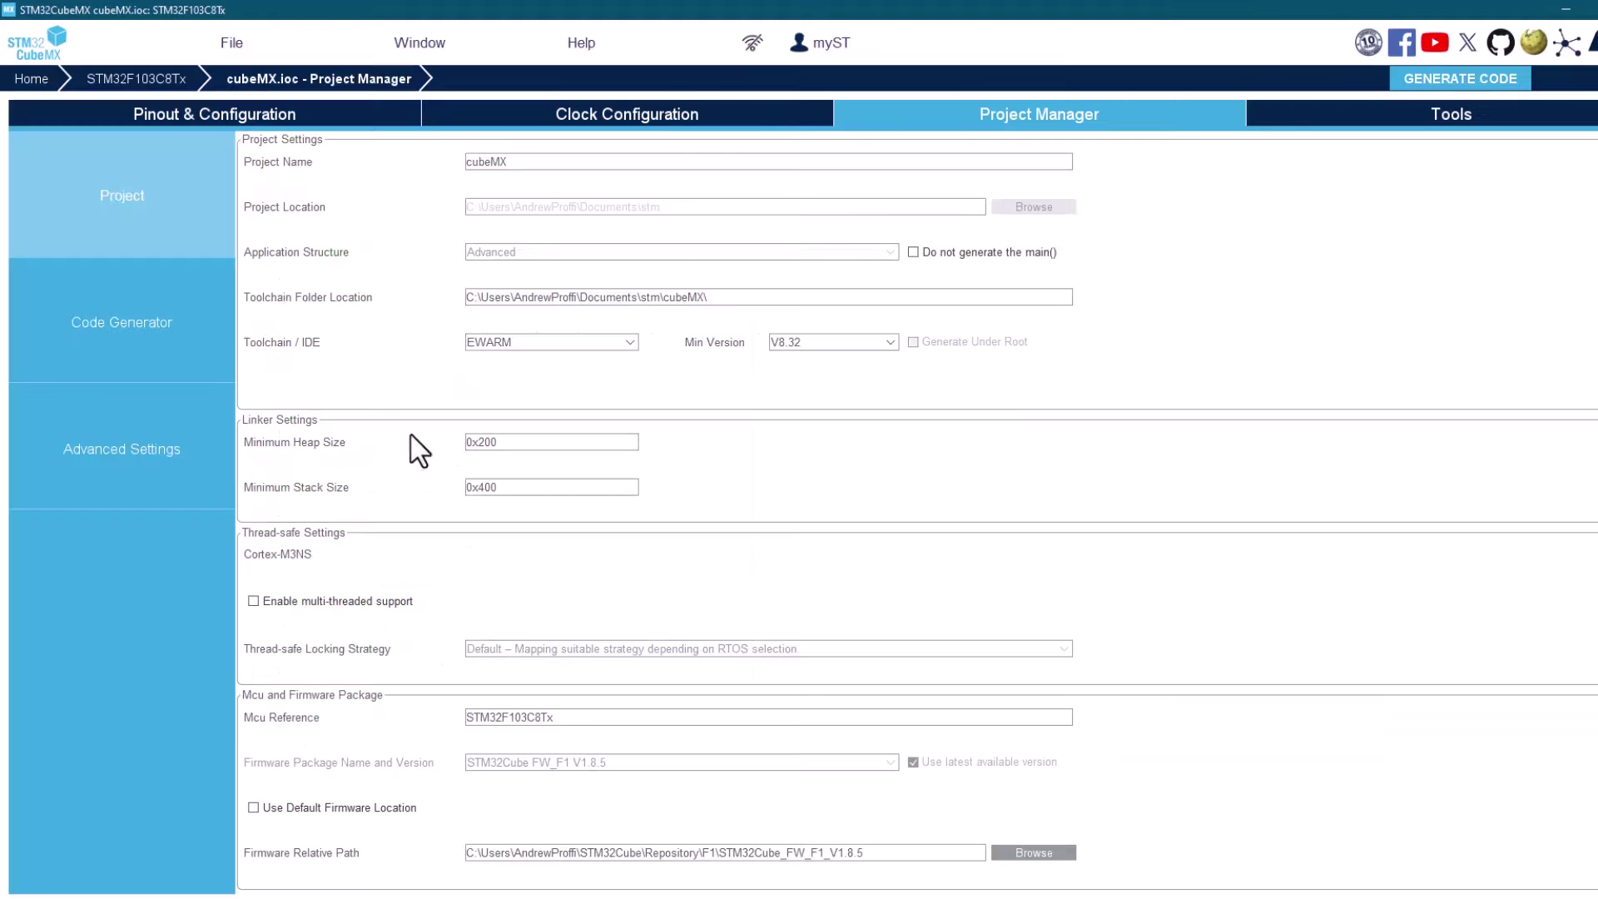
pyautogui.click(127, 355)
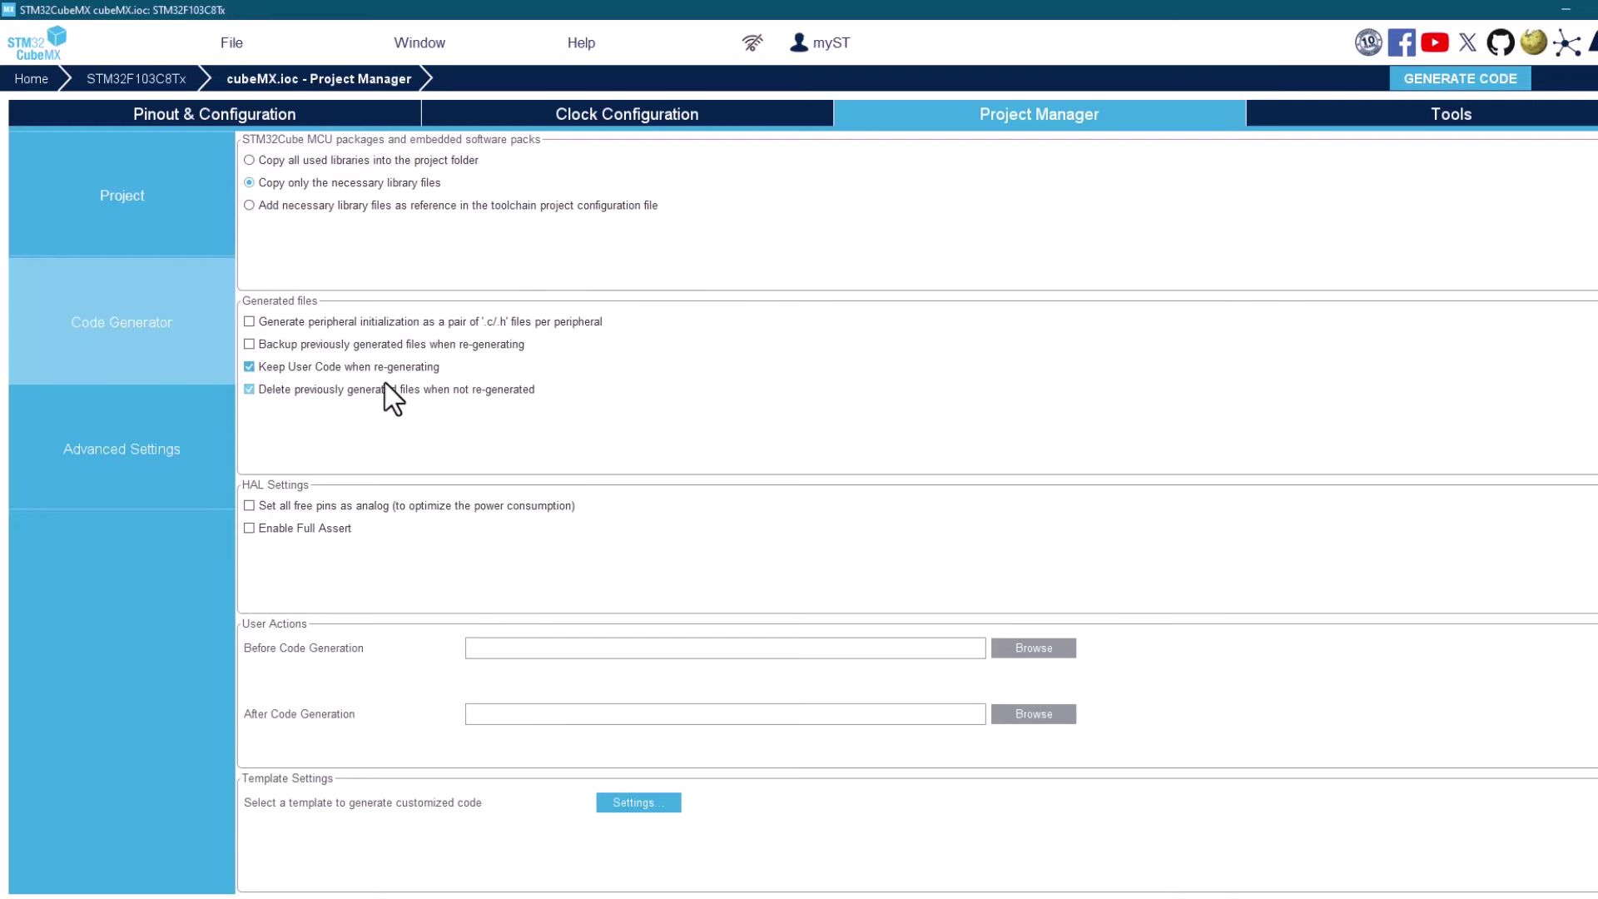
pyautogui.click(132, 201)
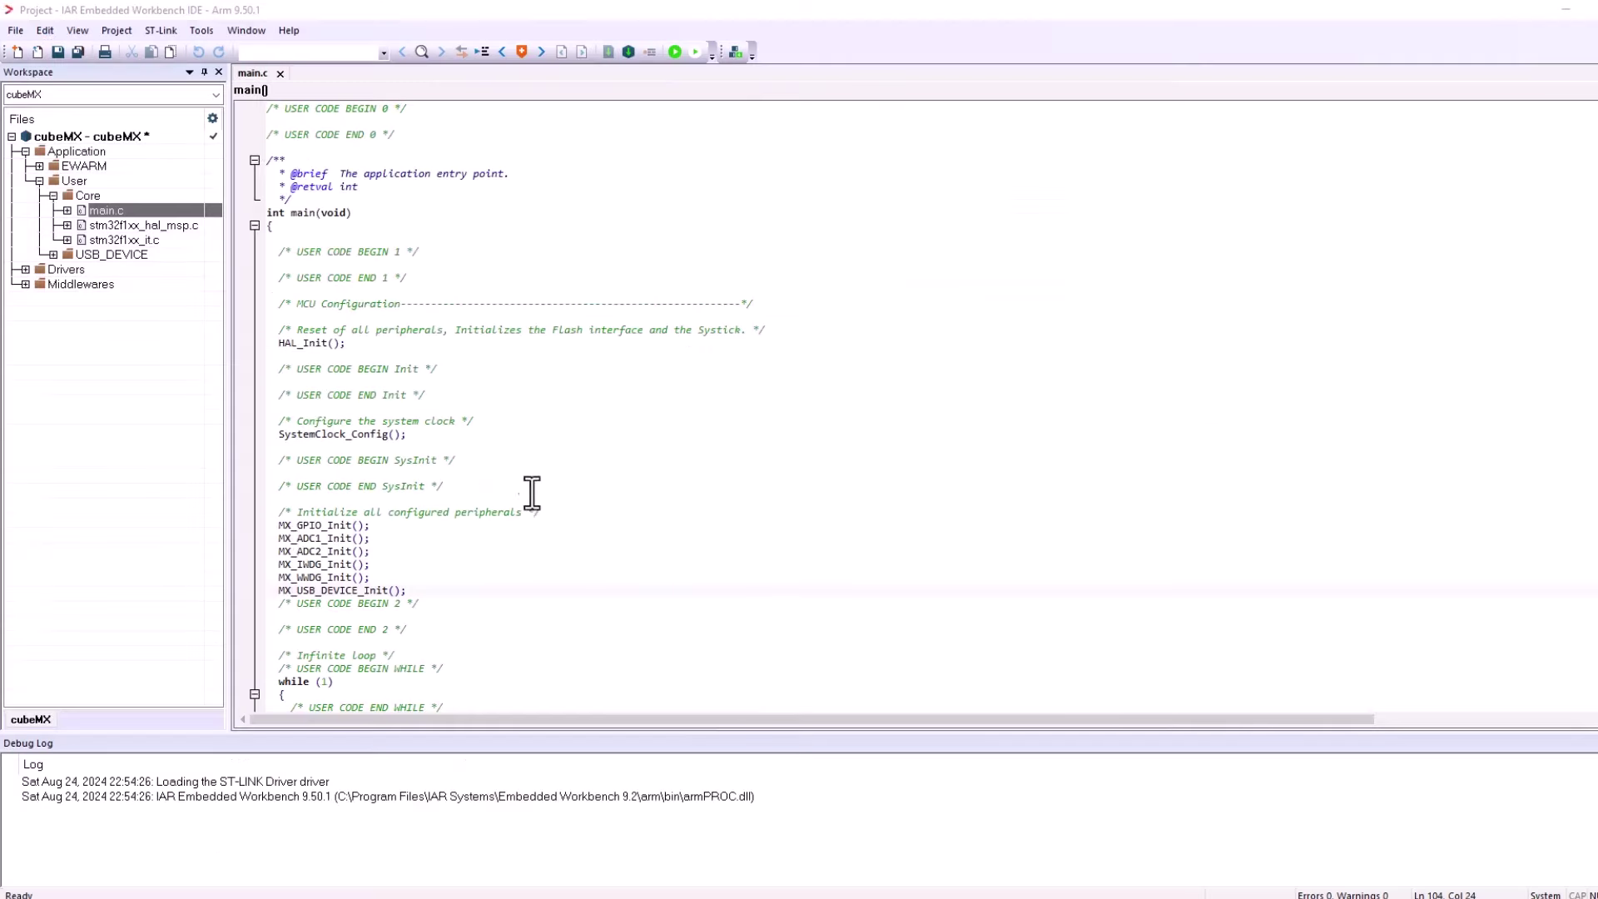
# Step: Return to IAR Embedded Workbench and examine the user code sections in main() of main.c, down to the infinite loop
pyautogui.scroll(7, 503, 290)
pyautogui.scroll(-15, 503, 290)
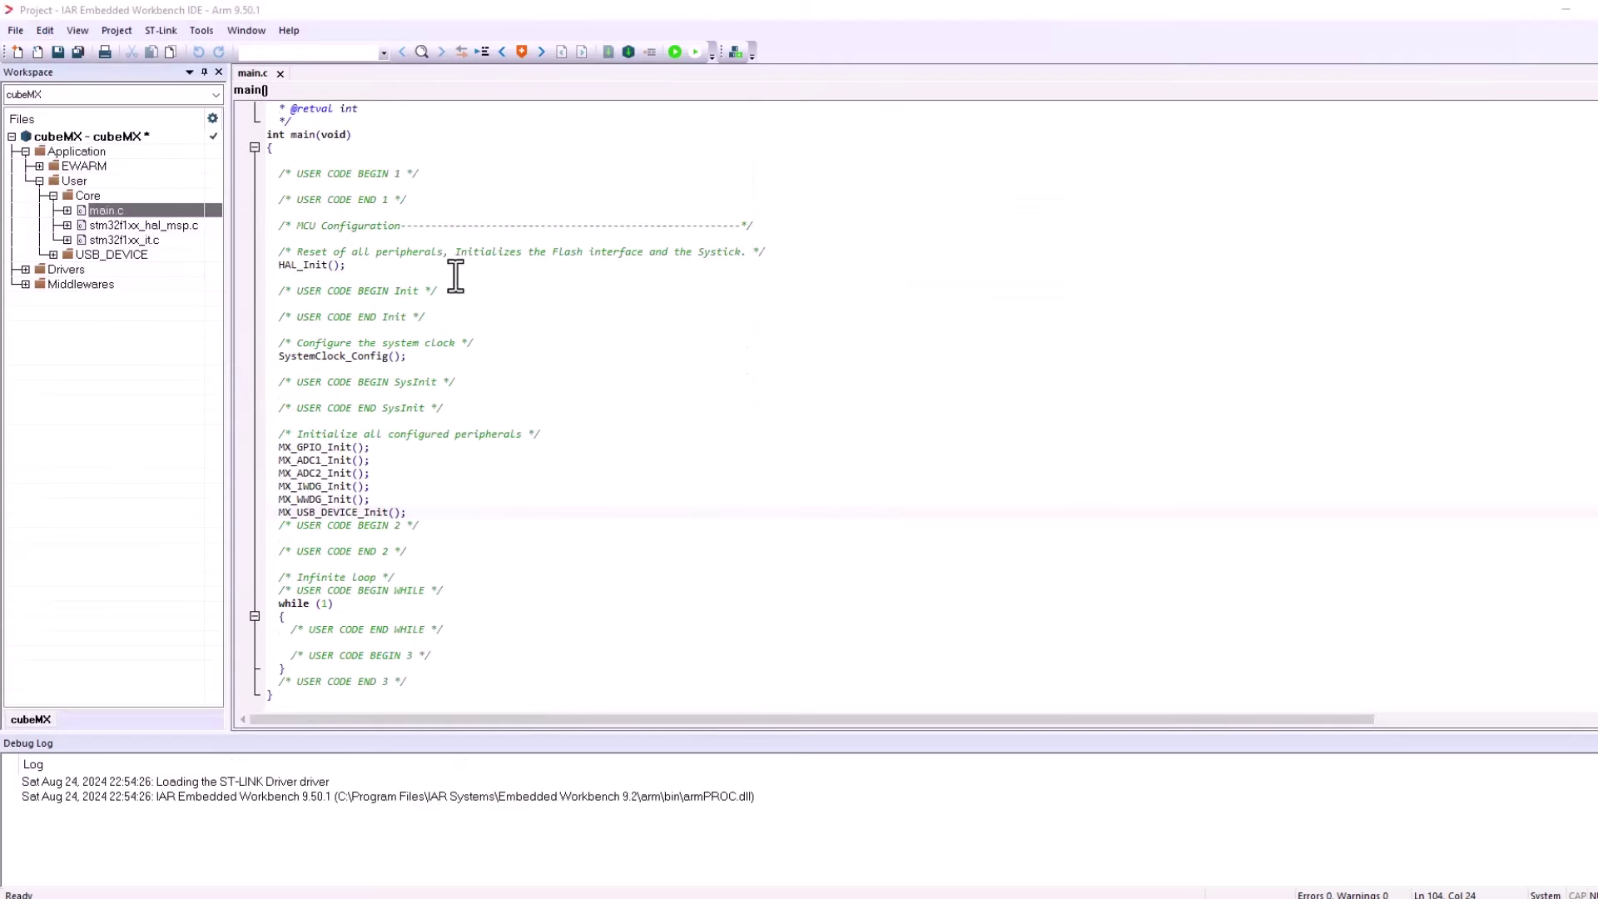
pyautogui.scroll(7, 420, 392)
pyautogui.click(377, 318)
pyautogui.scroll(-9, 378, 382)
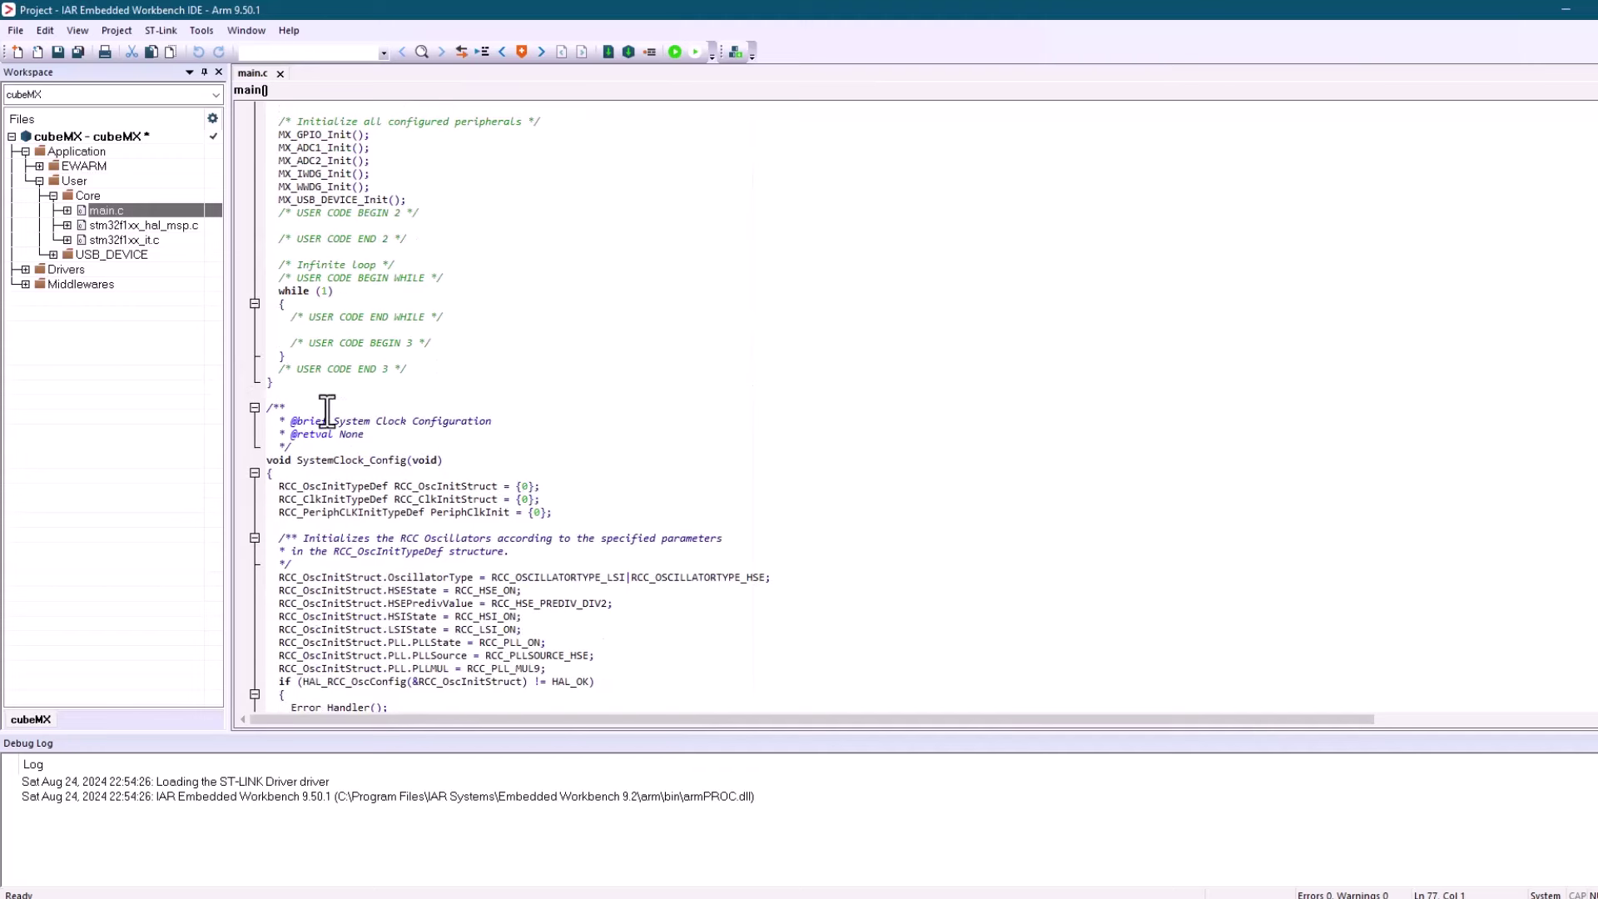
pyautogui.click(293, 304)
pyautogui.scroll(4, 332, 275)
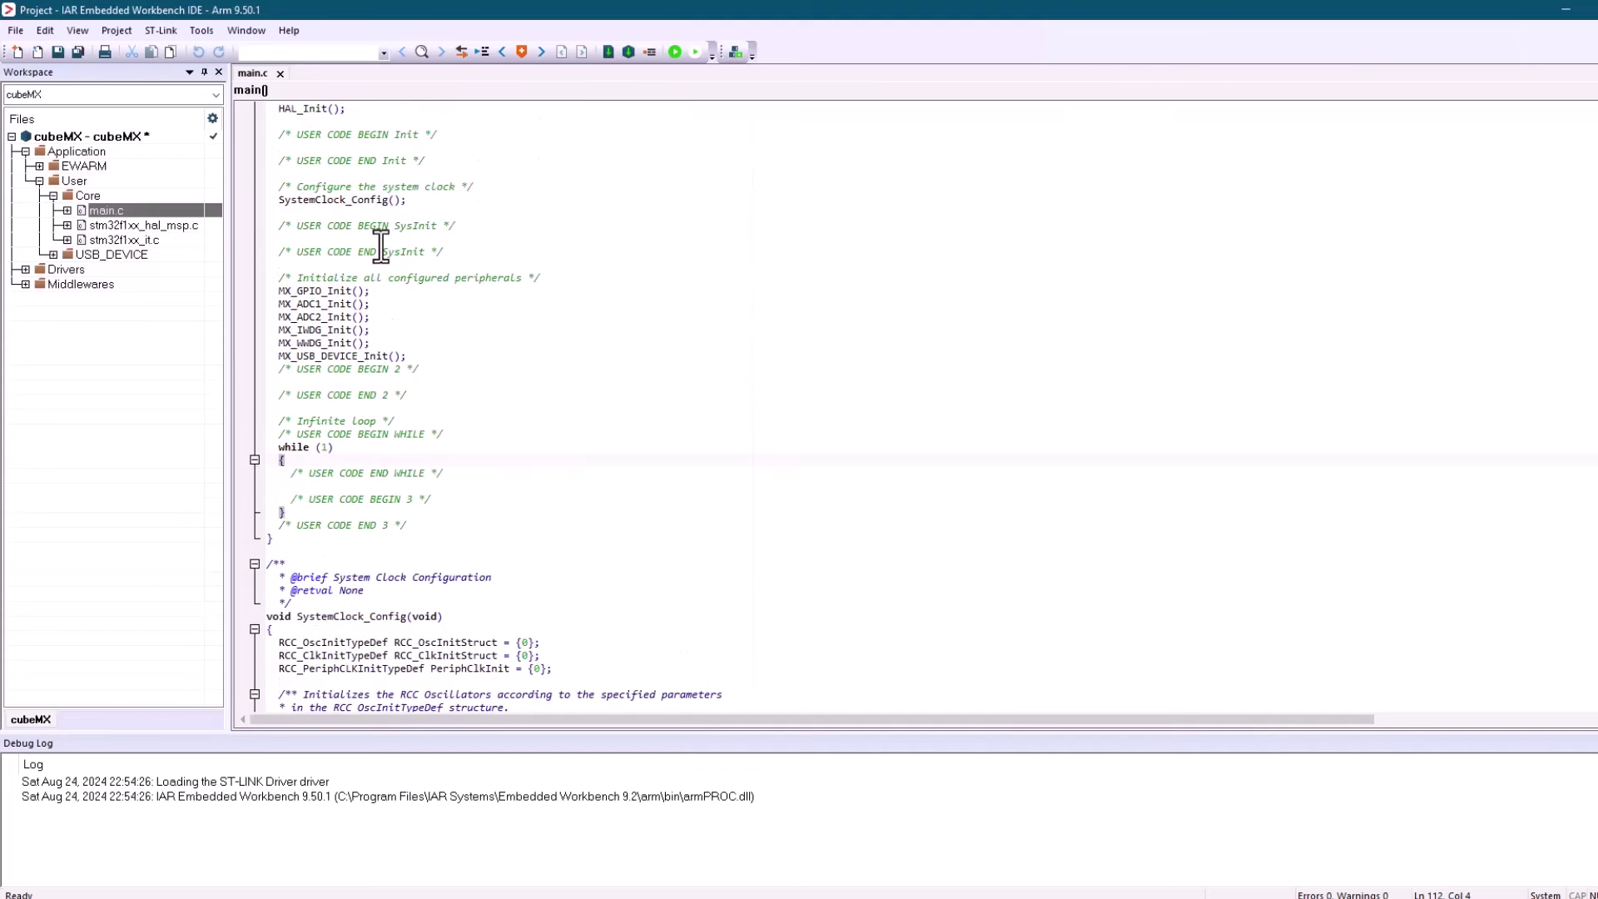
pyautogui.scroll(-3, 362, 383)
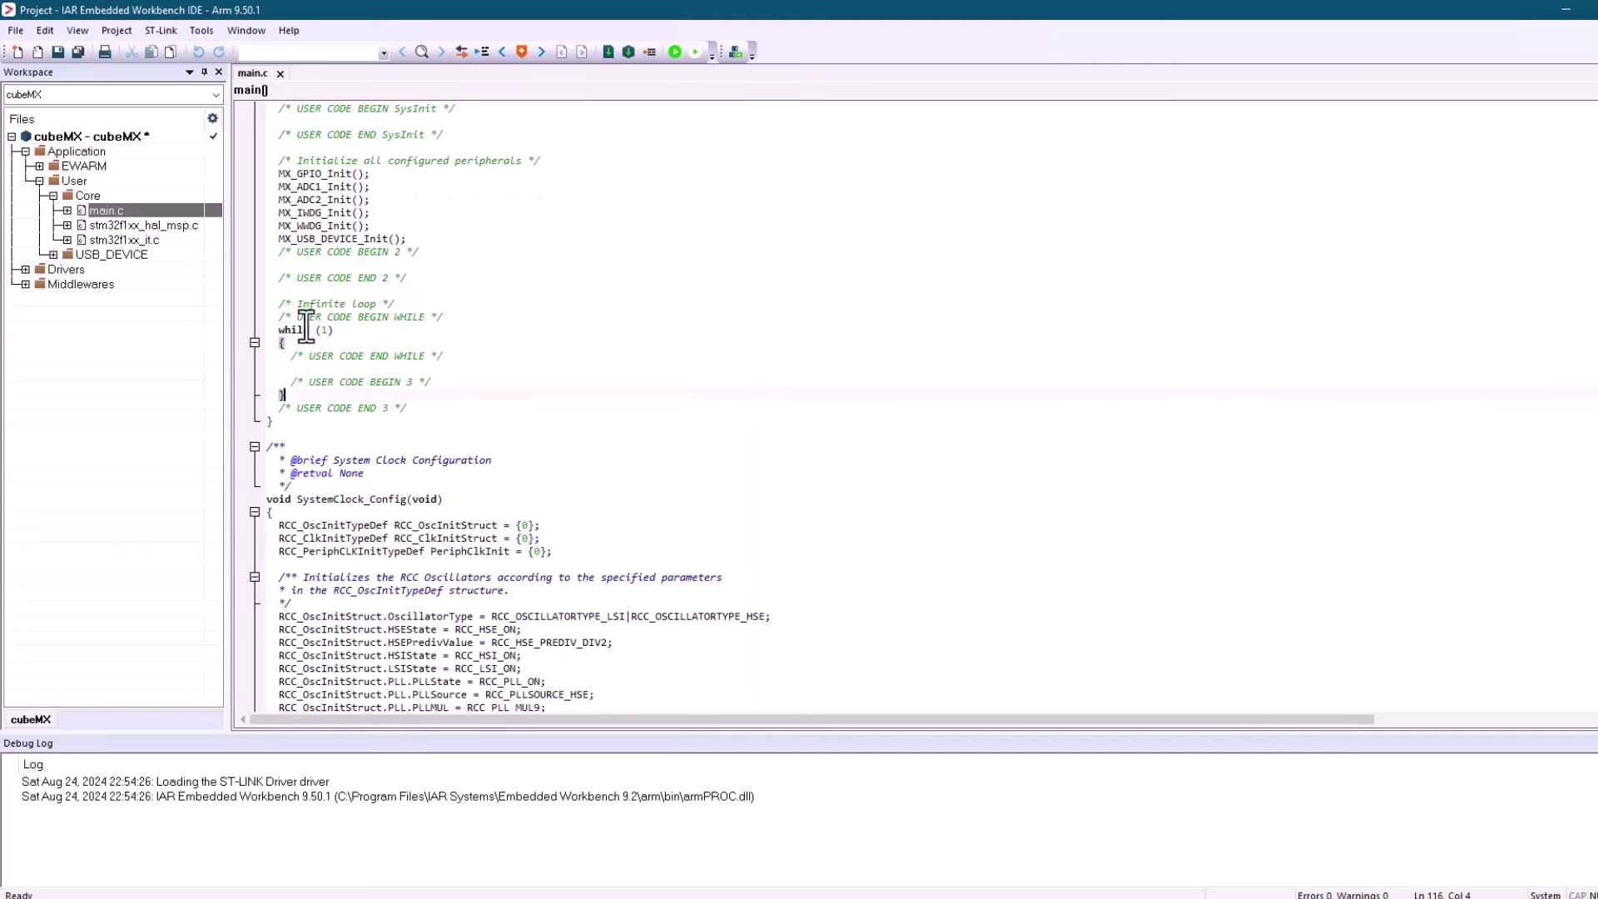
# Step: Highlight the USER CODE END WHILE, BEGIN 3, END 3 and BEGIN WHILE comments around the while loop to inspect the protected regions
pyautogui.moveTo(290, 356); pyautogui.dragTo(500, 362)
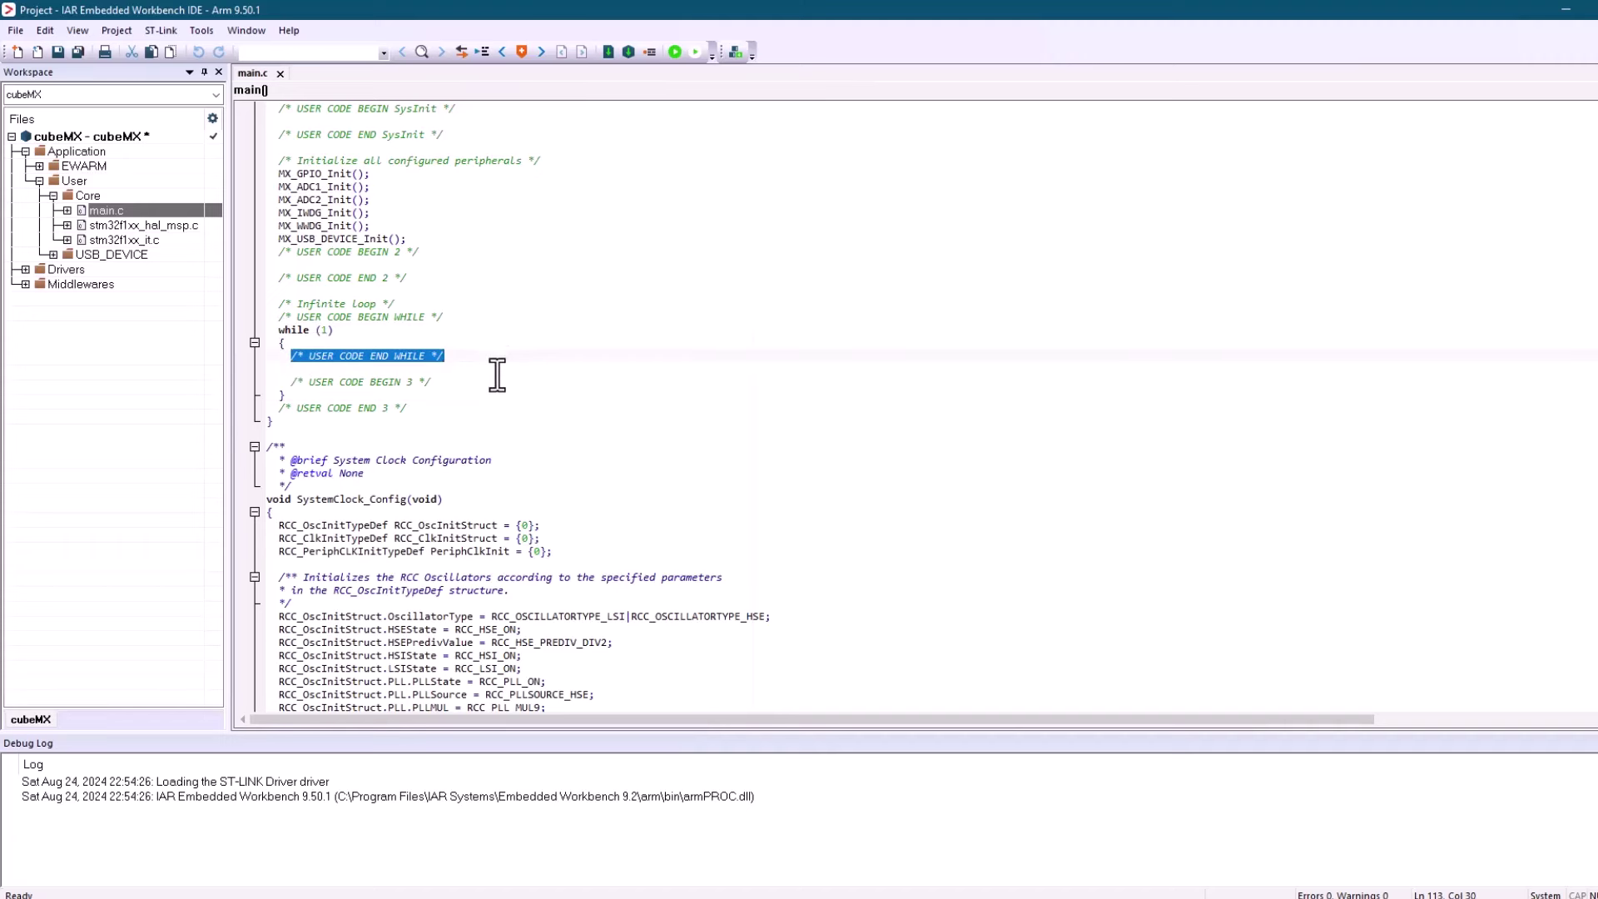
pyautogui.press('Down')
pyautogui.press('Down')
pyautogui.moveTo(311, 384); pyautogui.dragTo(420, 383)
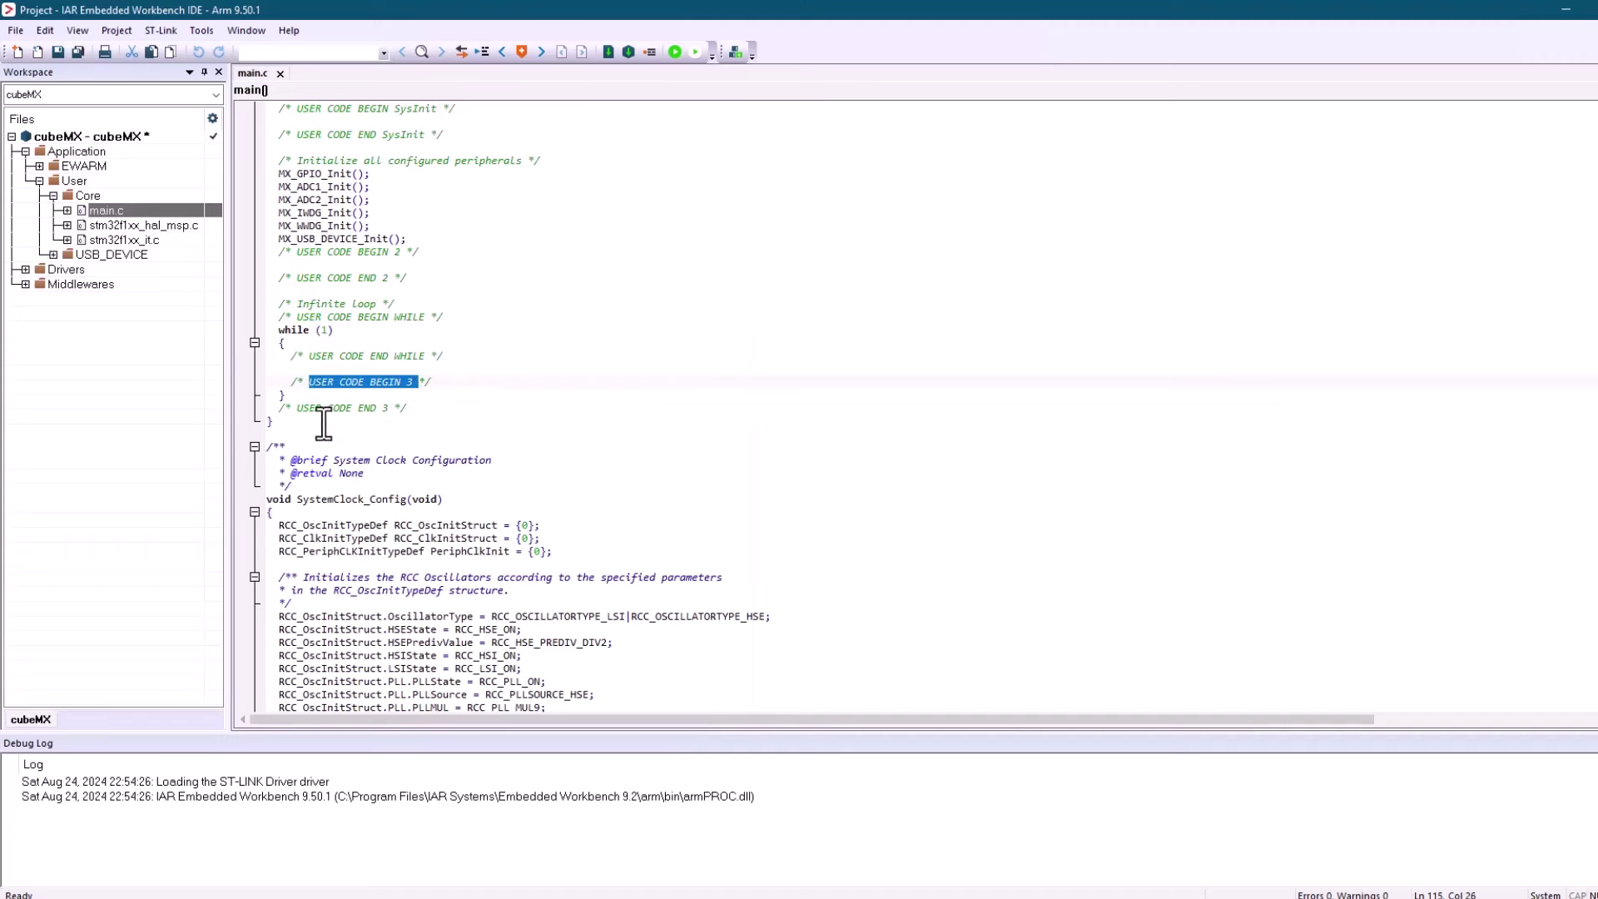
pyautogui.moveTo(290, 408); pyautogui.dragTo(379, 421)
pyautogui.click(414, 410)
pyautogui.moveTo(333, 318)
pyautogui.mouseDown()
pyautogui.moveTo(380, 318)
pyautogui.moveTo(361, 317)
pyautogui.mouseUp()
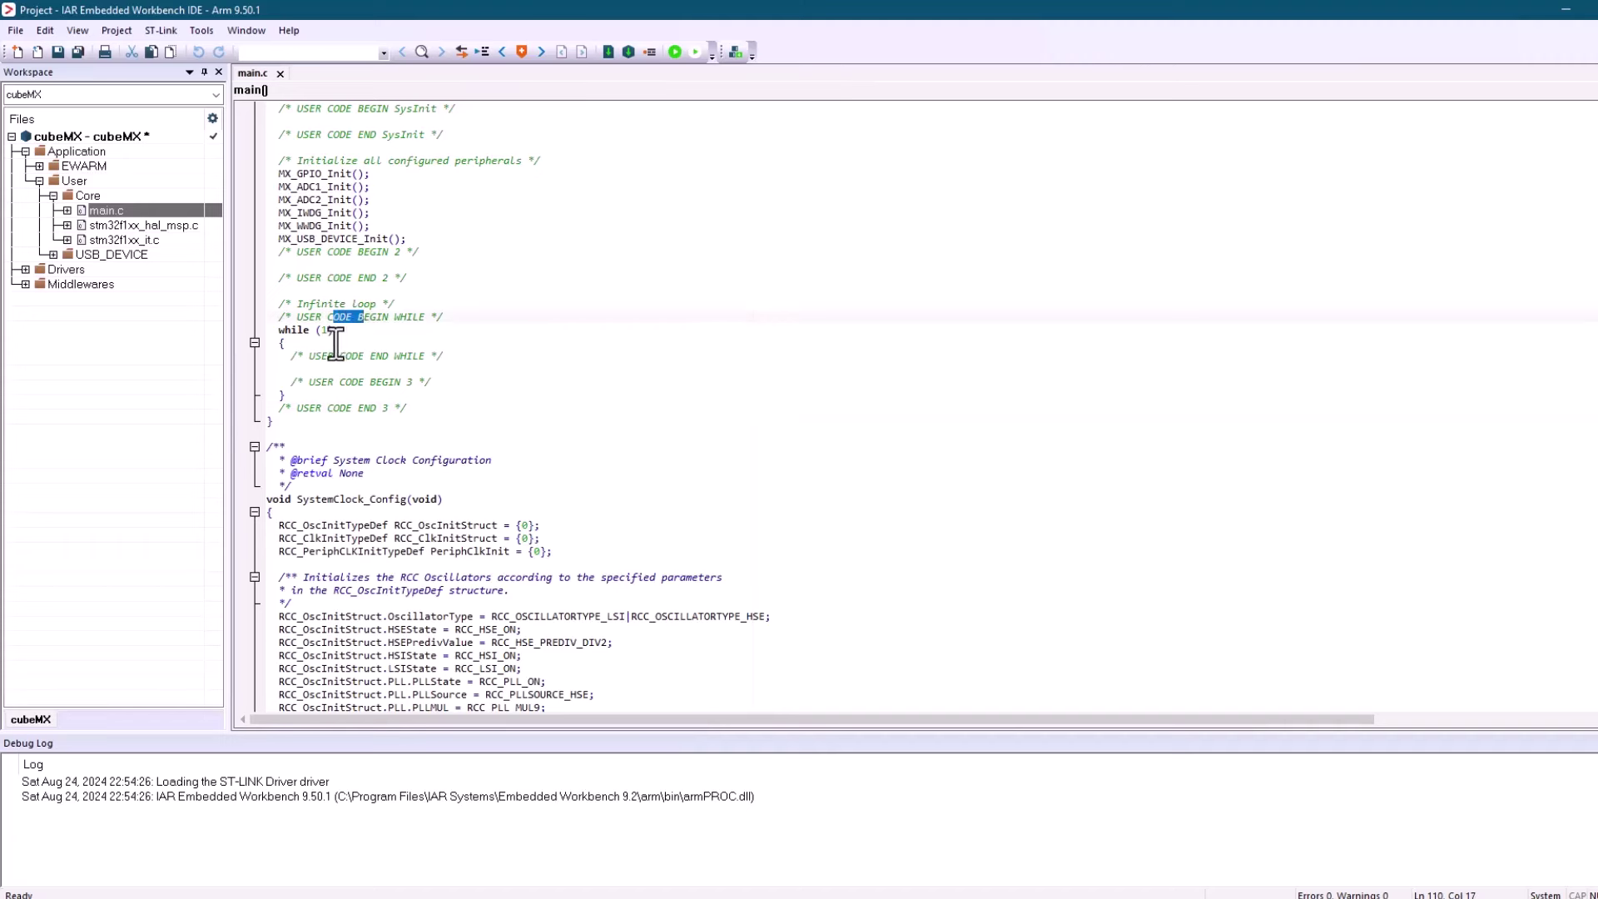
# Step: Insert an empty line at the start of the while loop body, above the USER CODE END WHILE comment
pyautogui.click(330, 344)
pyautogui.press('Return')
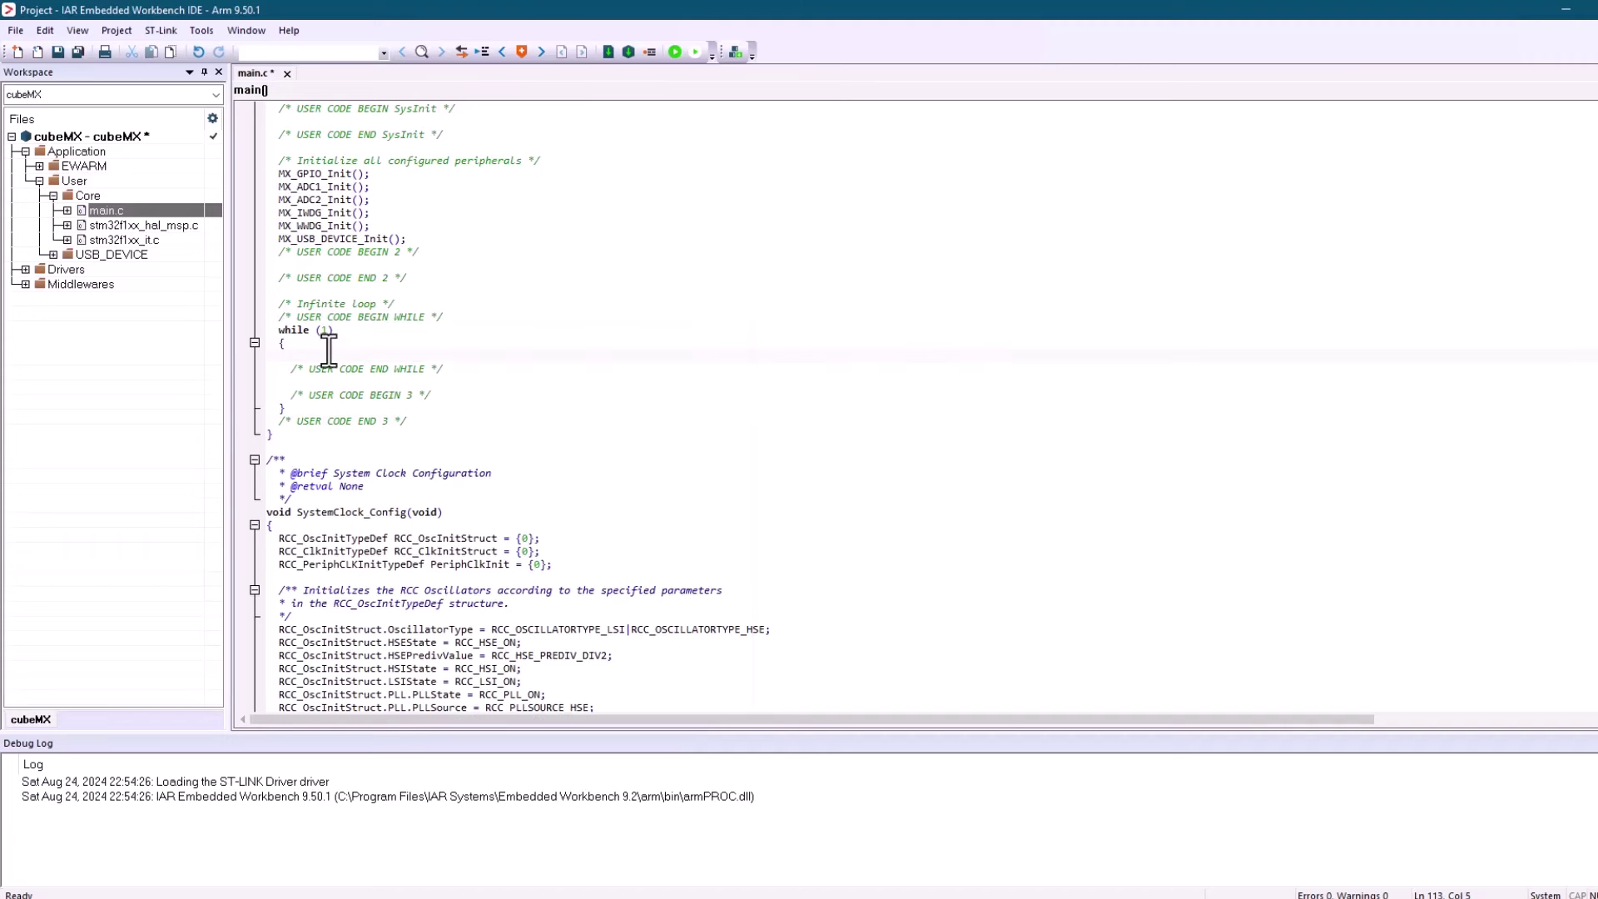